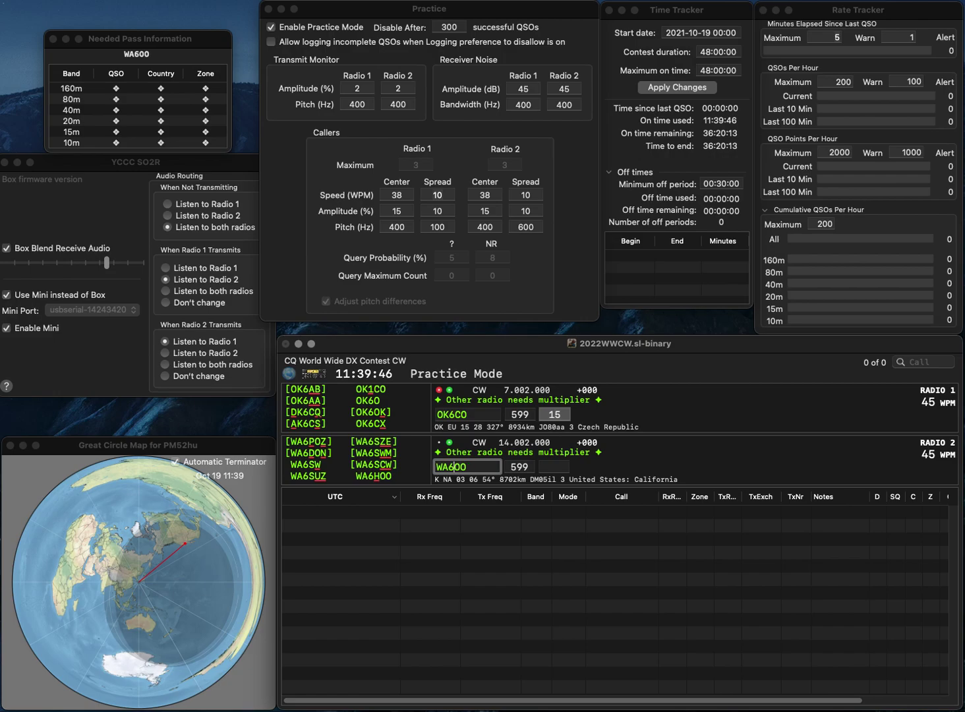
key("Return")
key("Delete")
type("K")
left_click(467, 415)
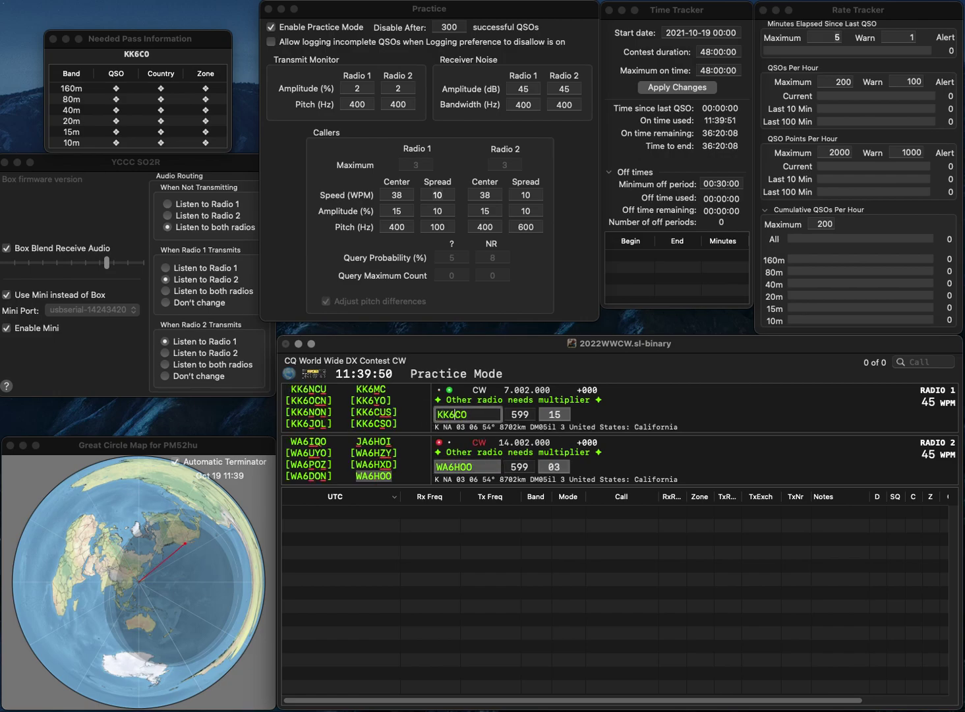
key("BackSpace")
type("7")
key("Return")
key("Return")
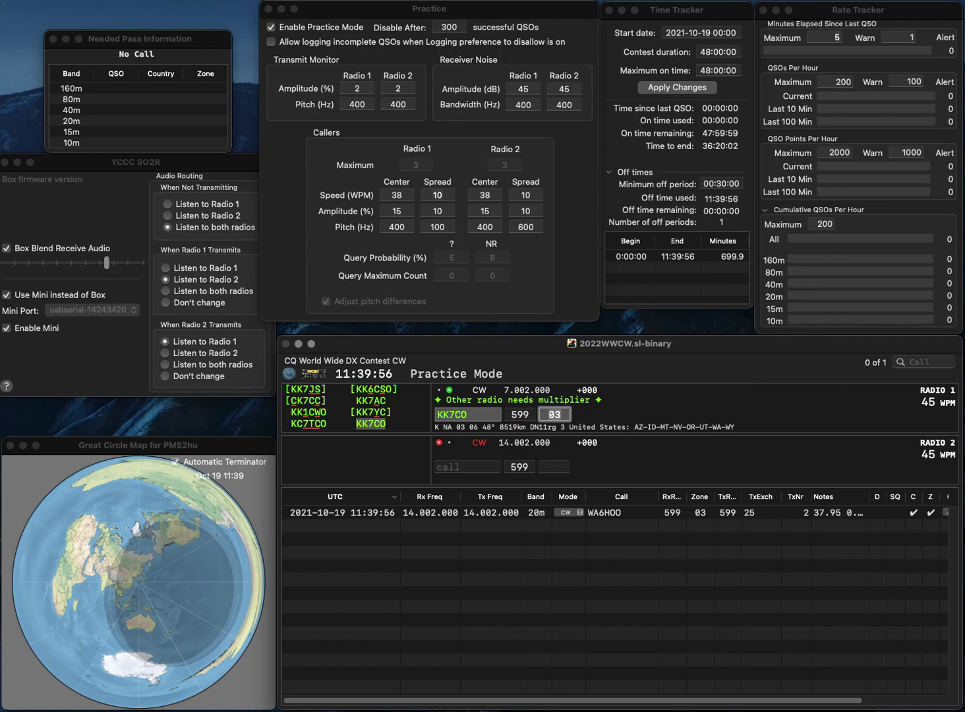
key("Return")
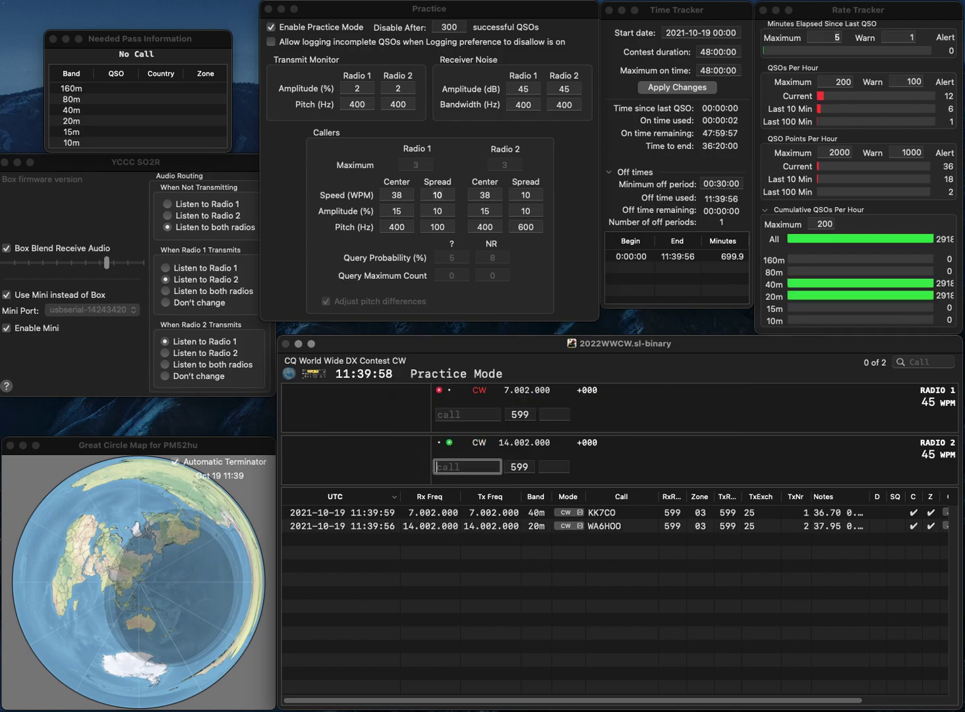
type("VK6VZ")
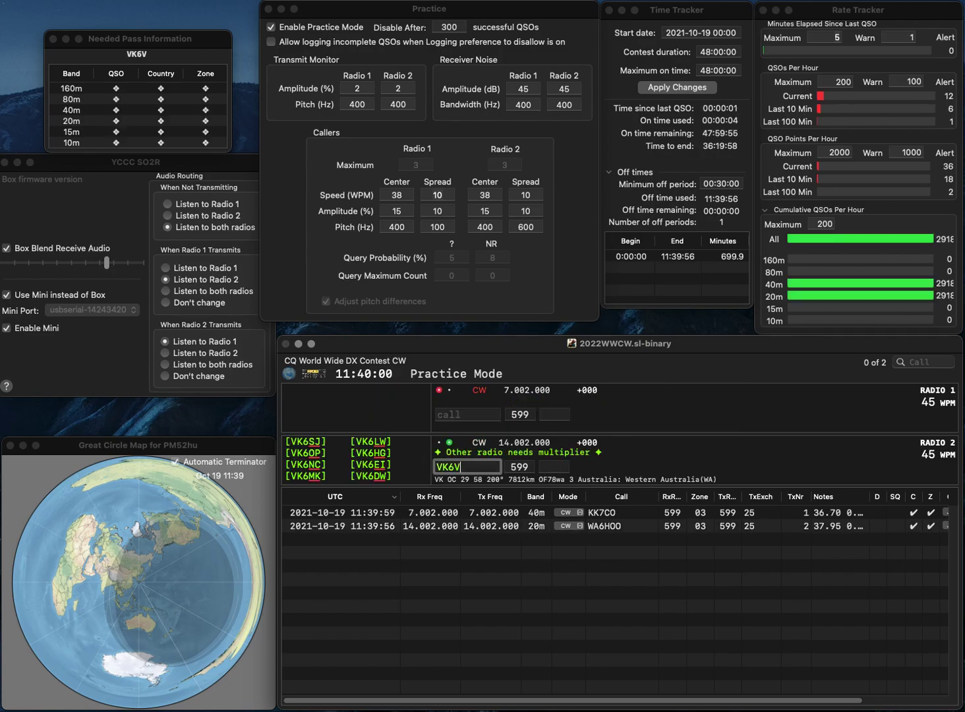
key("Return")
type("M1II")
key("Home")
type("O")
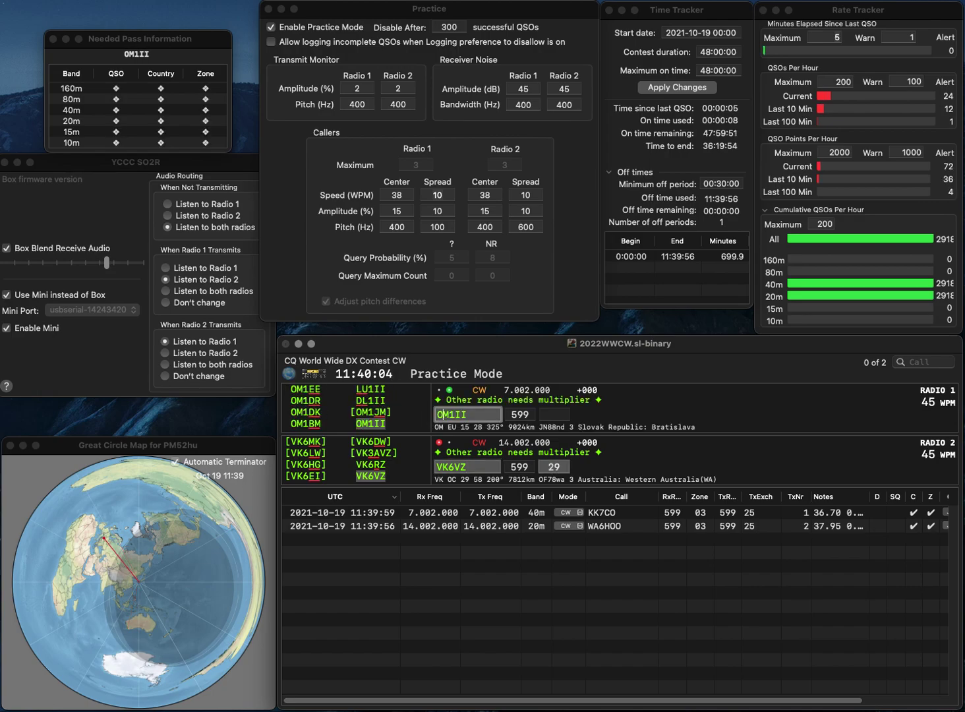
key("Return")
key("Tab")
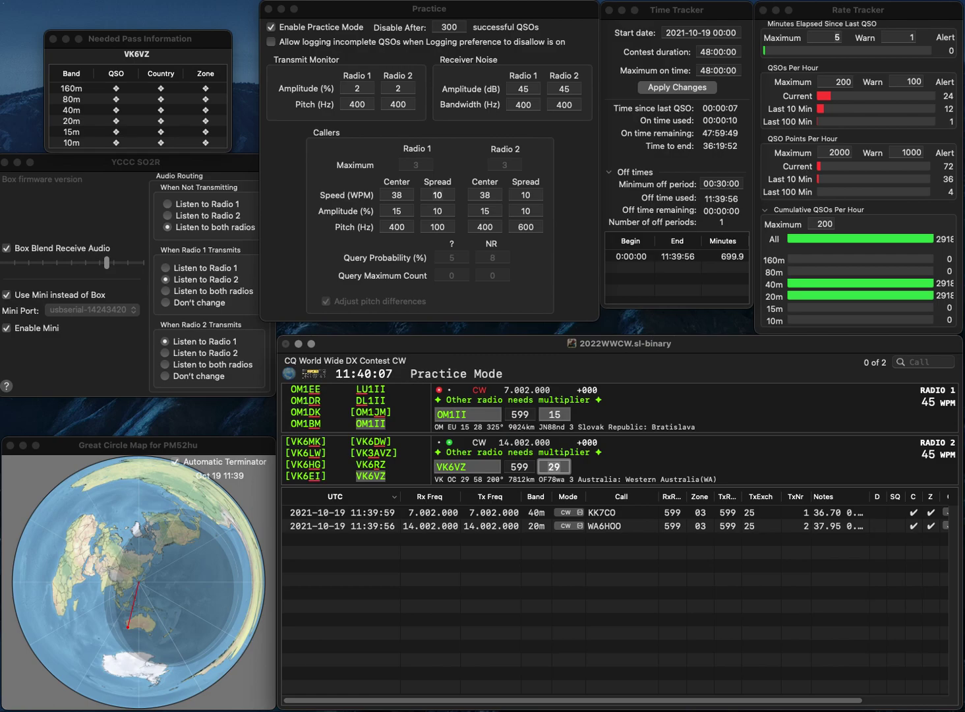
key("Return")
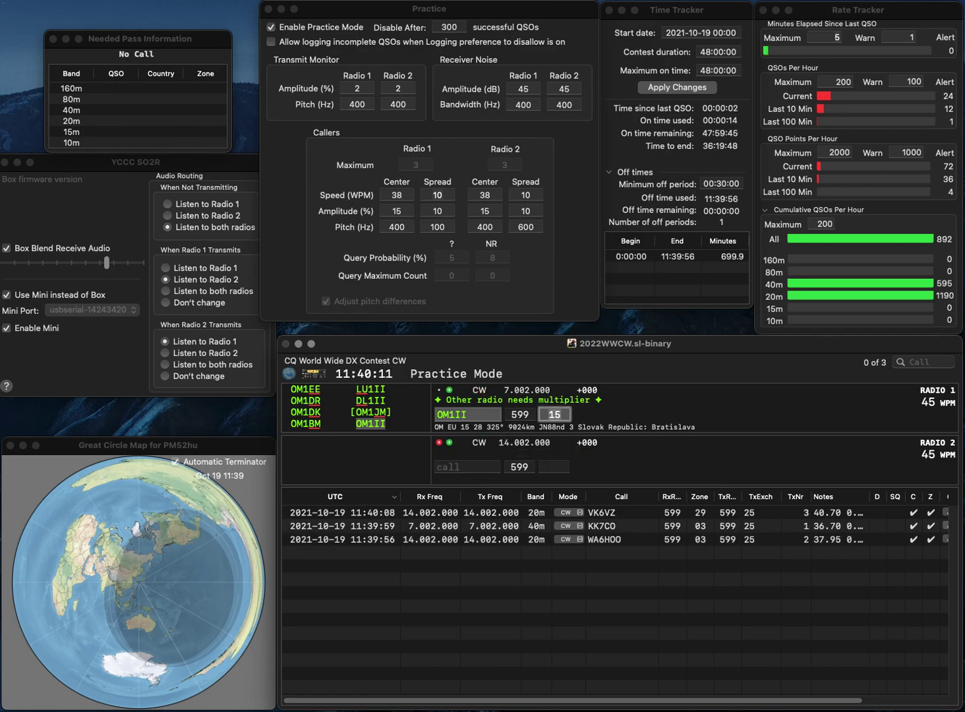
key("Return")
Step: Enter RZ0SN as the Radio 2 call and send its exchange
type("RZ")
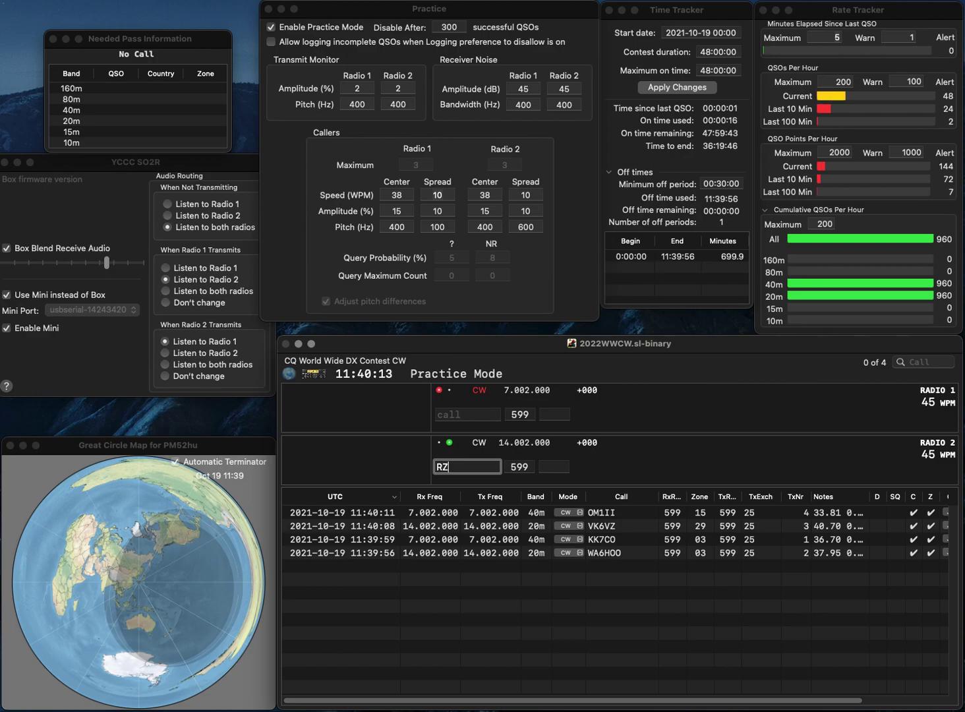
type("0SN")
key("Return")
Step: Enter GB2THL as the Radio 1 call and send its exchange, and log RZ0SN with zone 18 on Radio 2
type("GB")
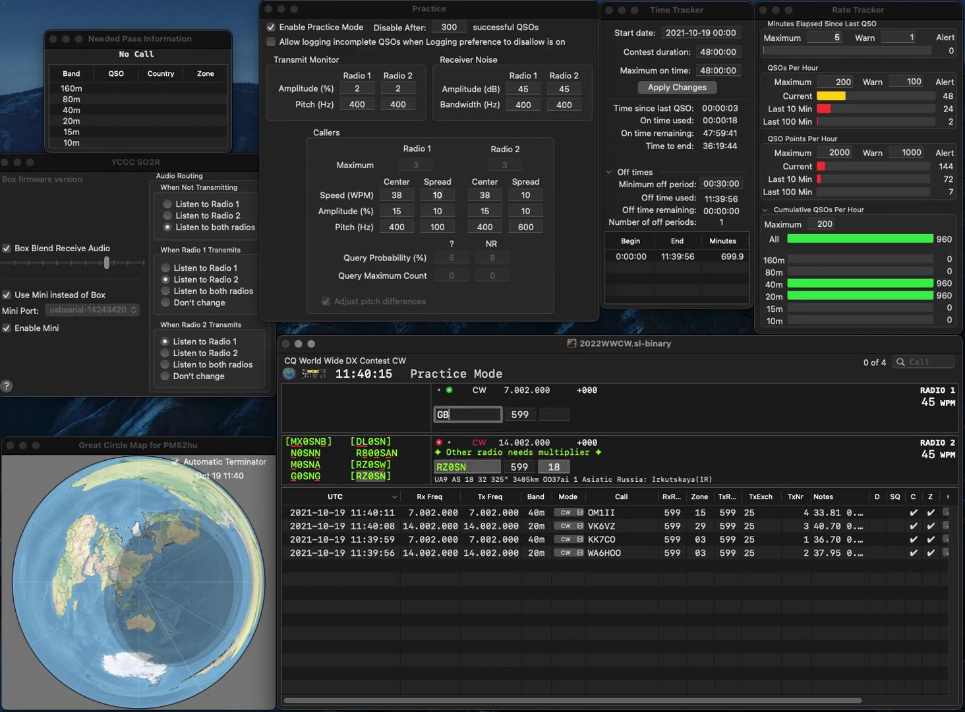
type("2TSL")
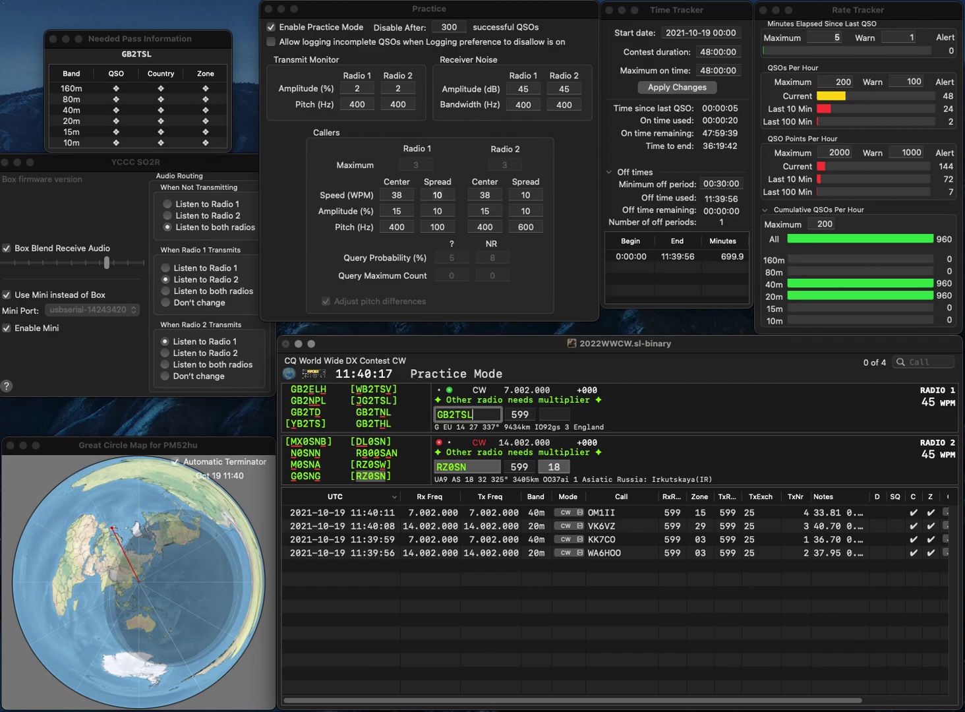
left_click(459, 413)
type("HL")
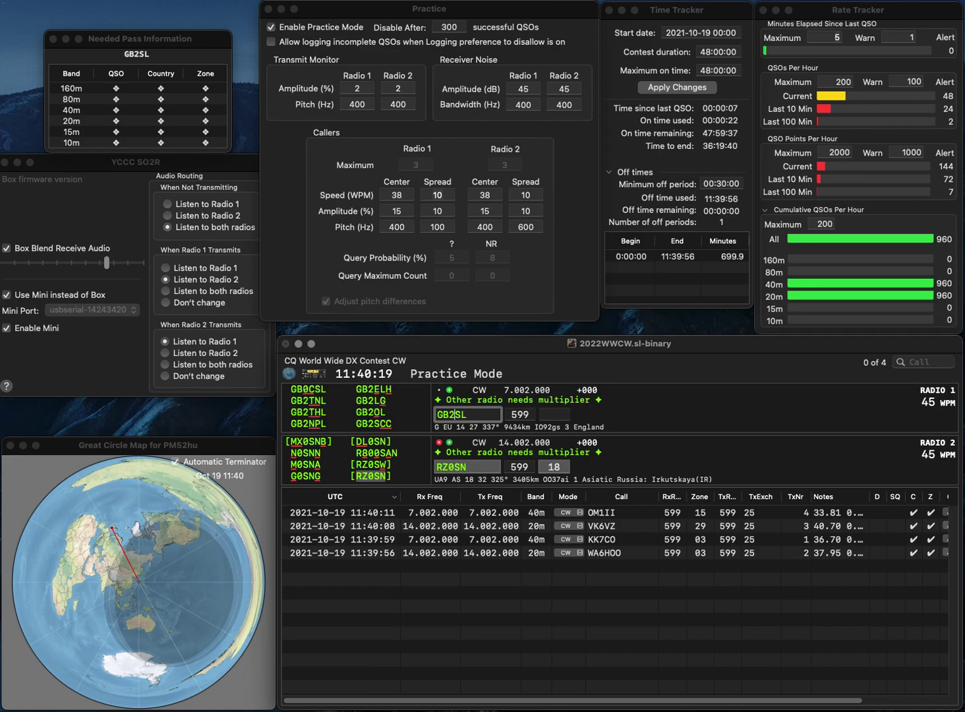
key("Delete")
key("Delete")
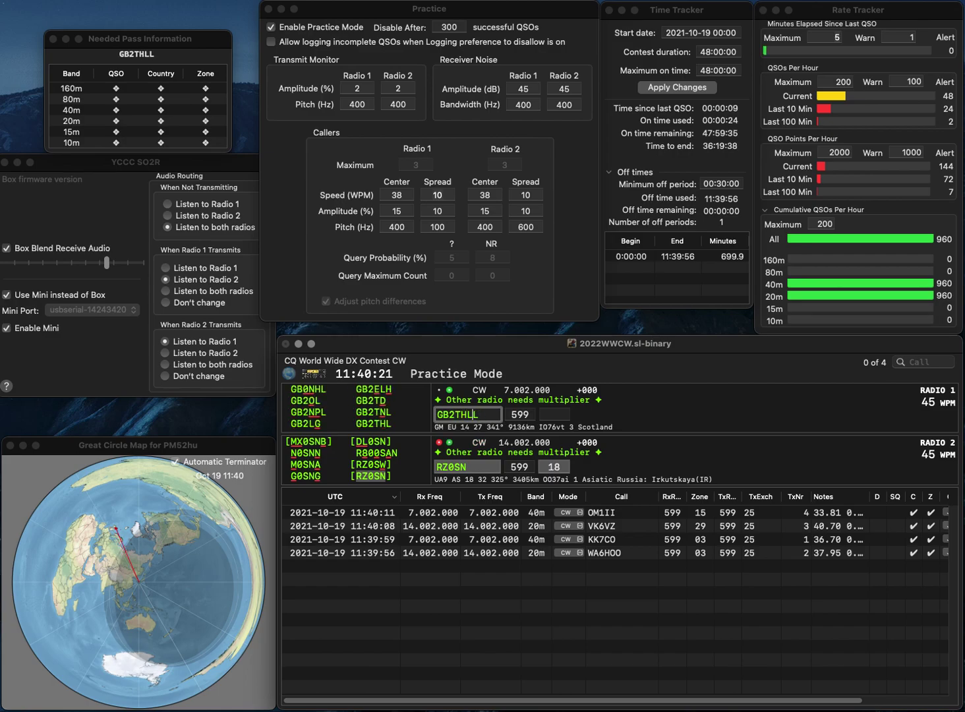
key("Return")
key("Return")
key("Return")
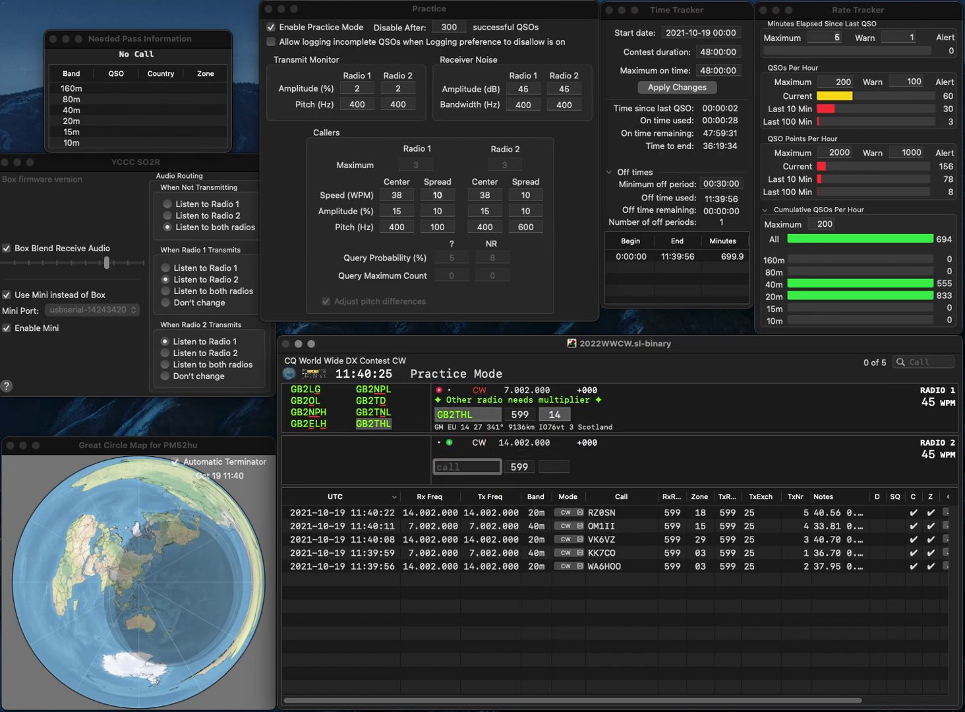
type("KY0W")
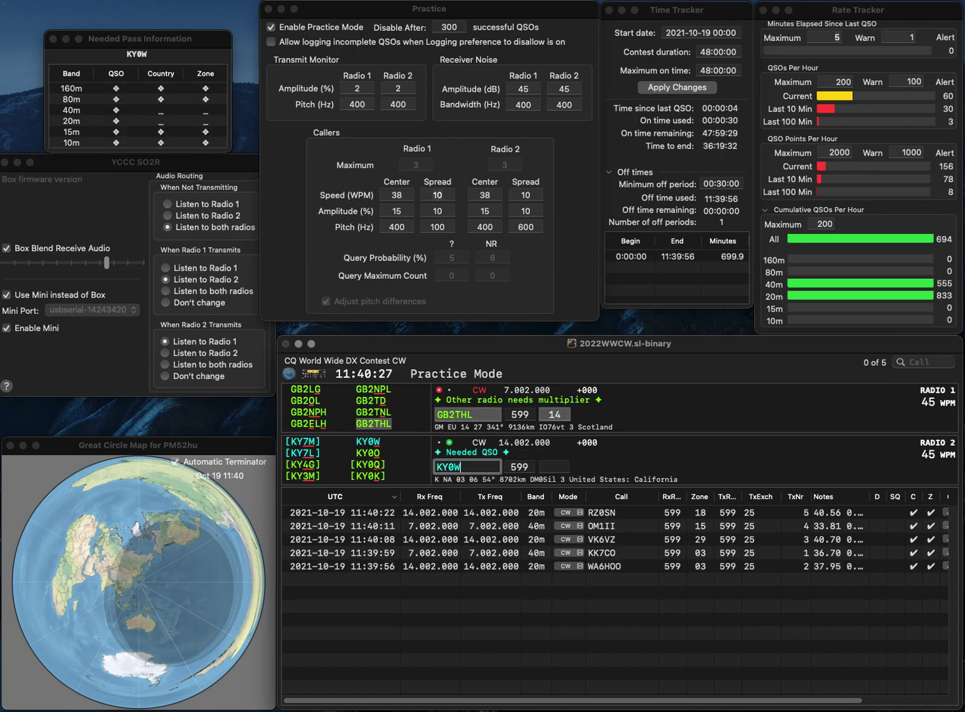
key("Return")
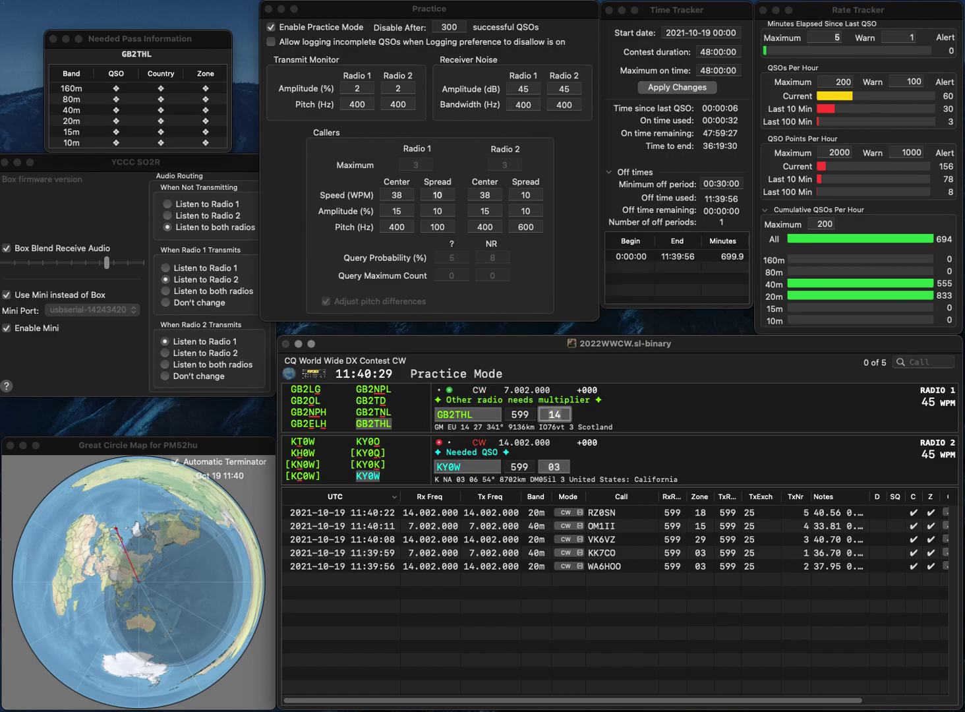
key("Return")
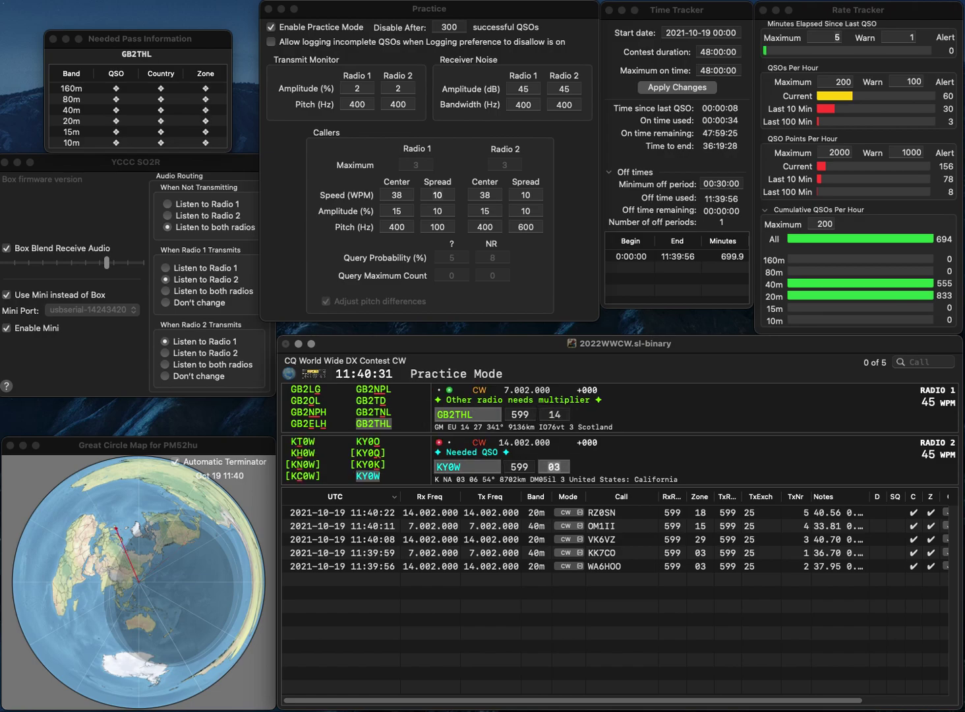
key("Return")
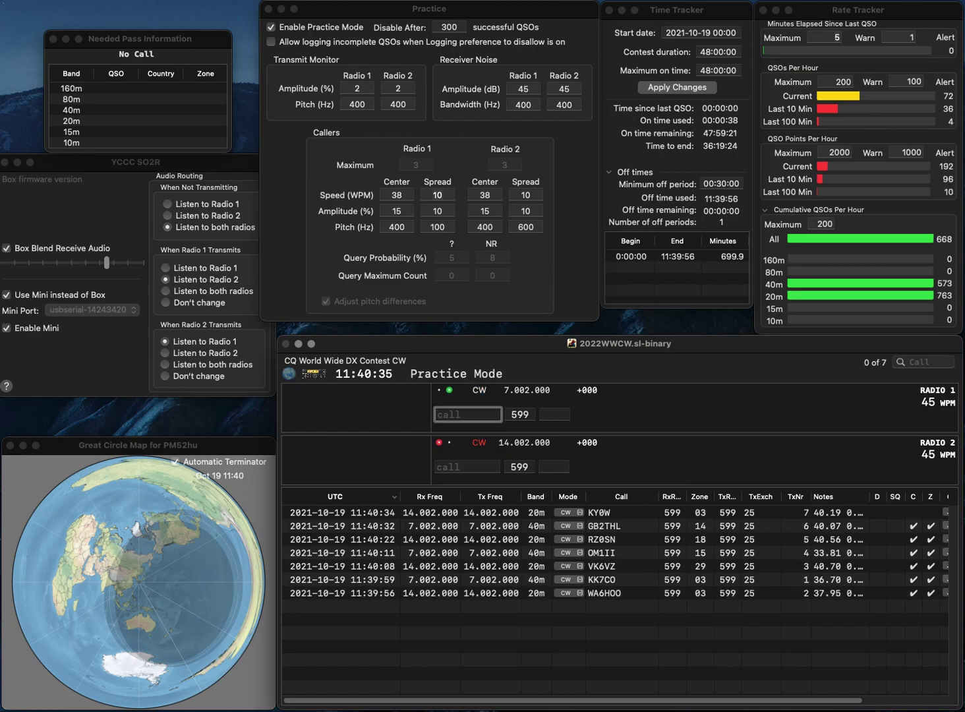
Step: Enter and send the partial calls EFL on Radio 1 and 0W on Radio 2
type("EFL")
key("Return")
type("0W")
key("Return")
Step: Complete the Radio 1 call as PI4FL and send its exchange
type("P")
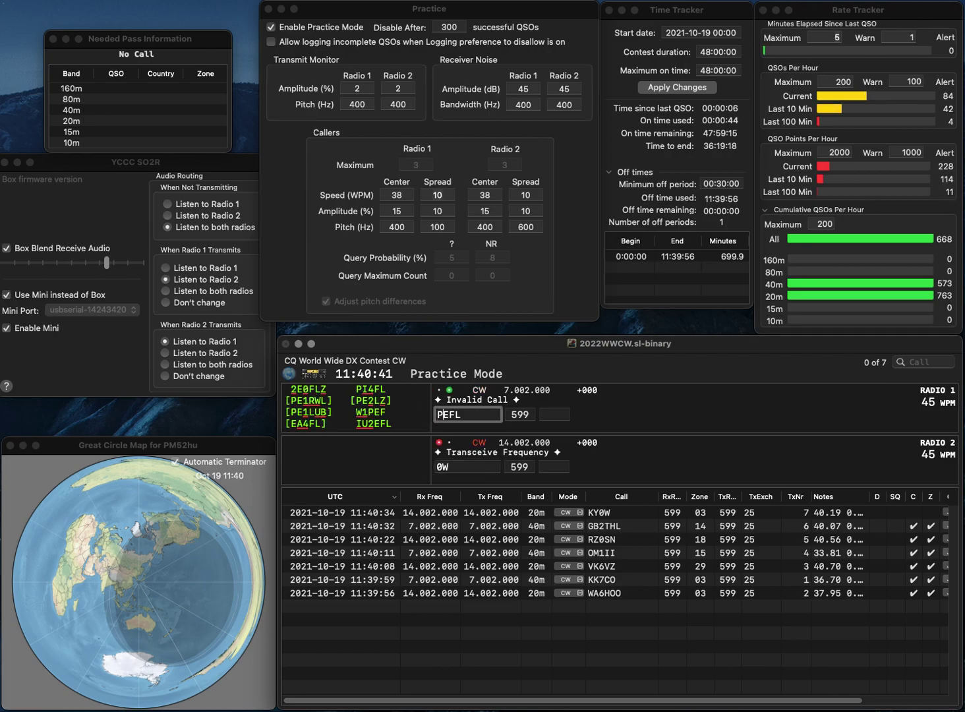
key("BackSpace")
type("I4F")
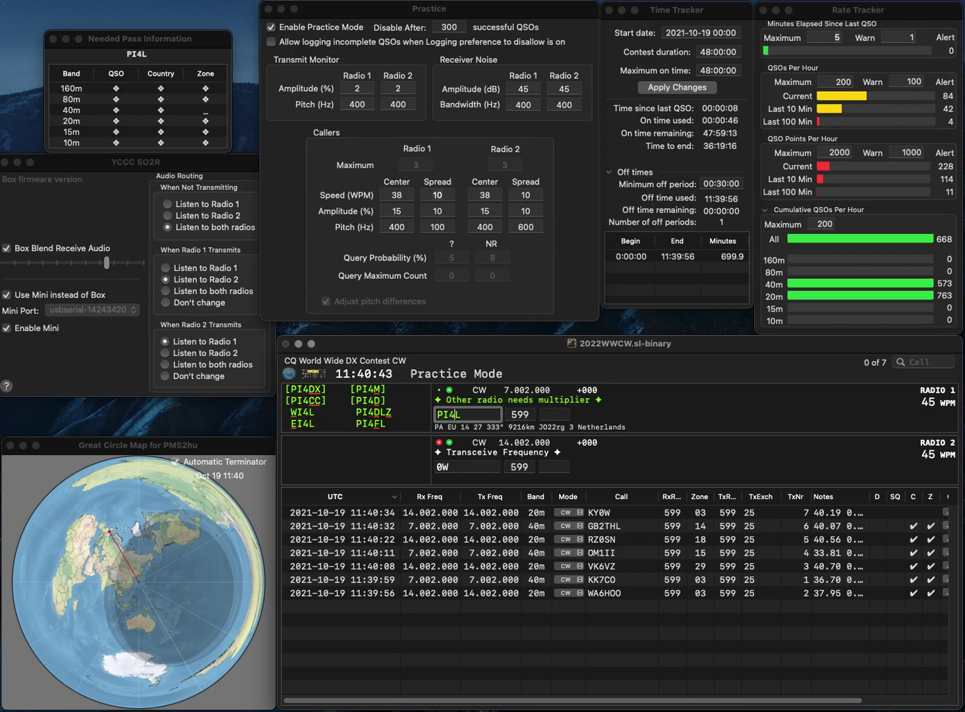
key("Return")
type("RM0")
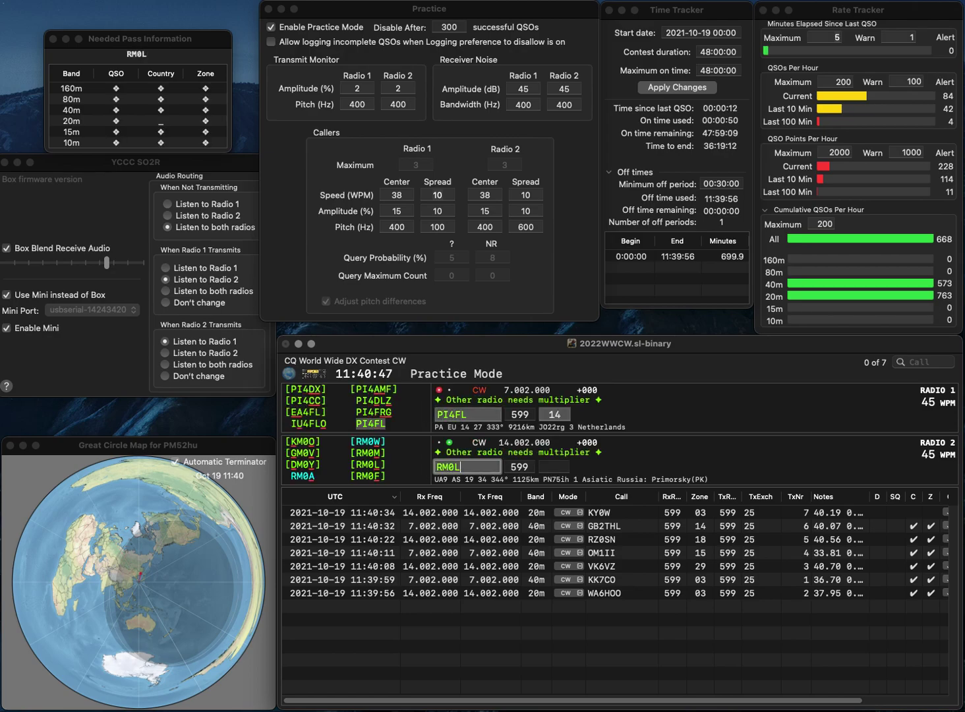
type("W")
key("Return")
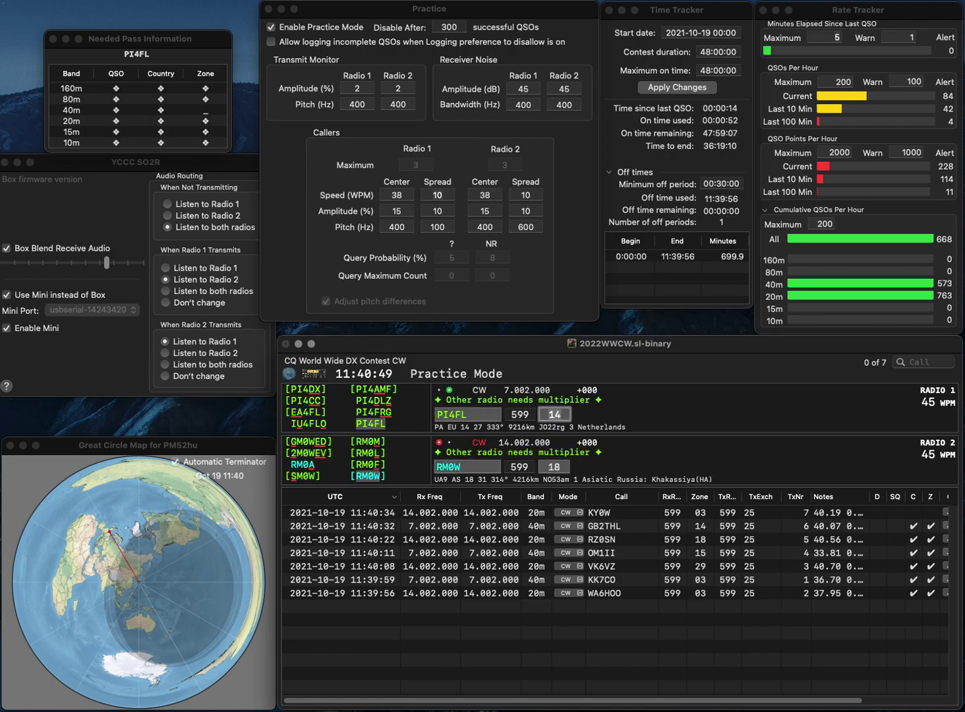
key("Return")
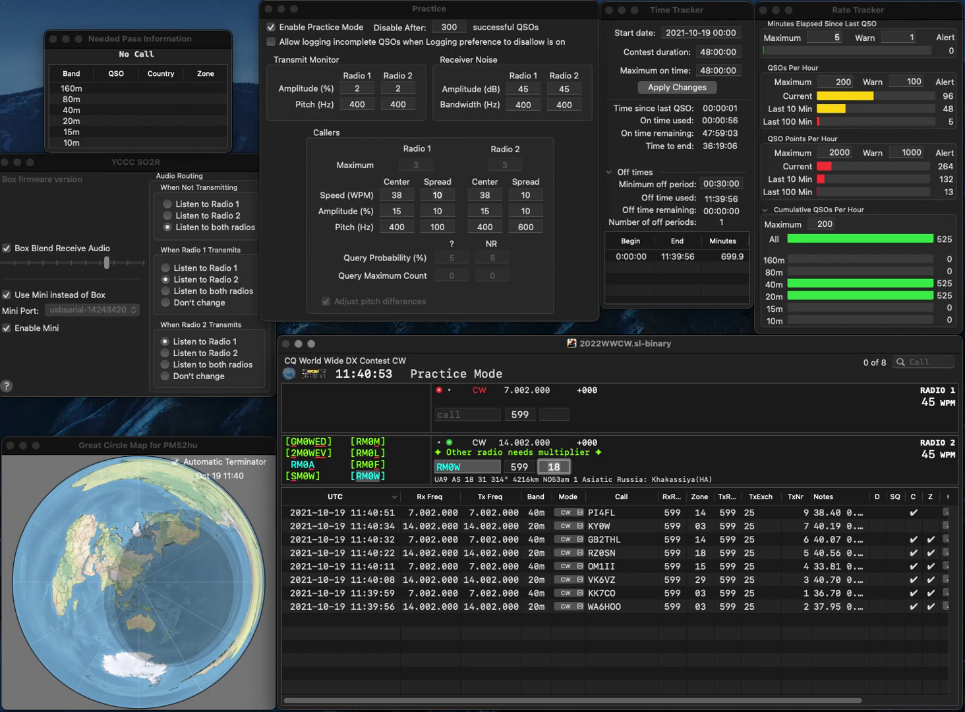
key("Return")
Step: Enter AD0DB as the Radio 1 call and send its exchange
type("K")
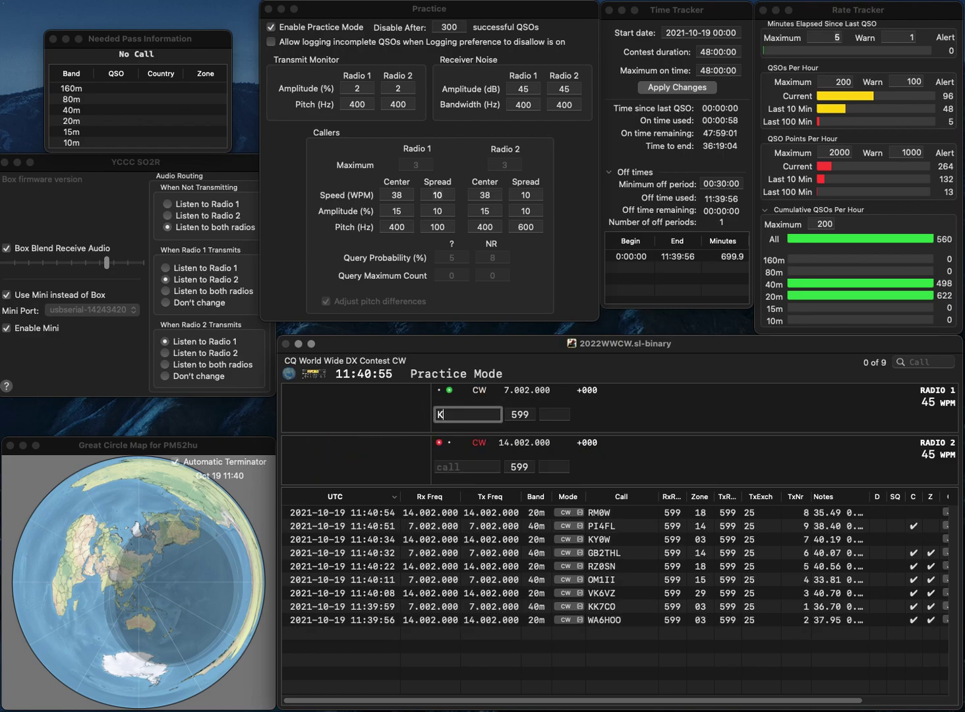
type("D0DB")
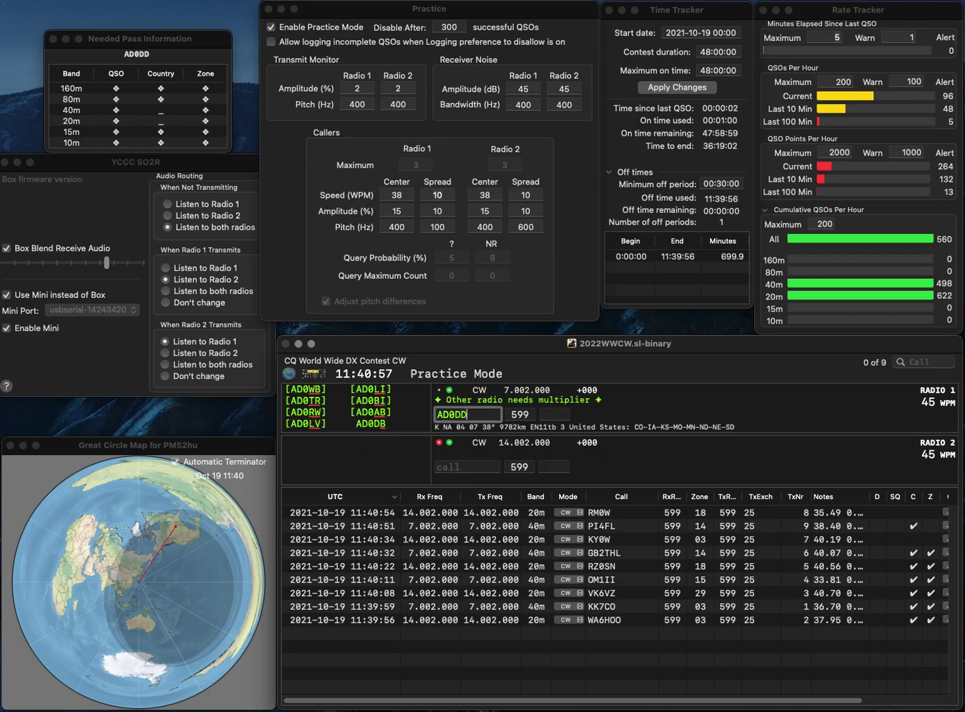
key("Return")
Step: Enter K7KB as the Radio 2 call and log AD0DB with zone 04 and K7KB with zone 03
type("7KB")
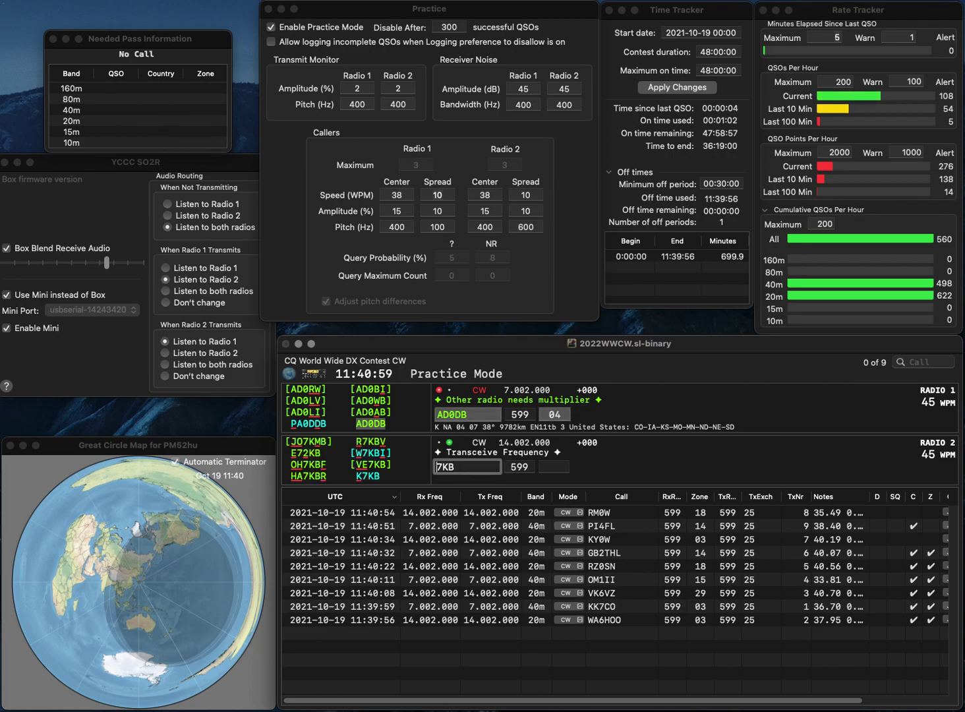
key("Home")
type("K")
key("Return")
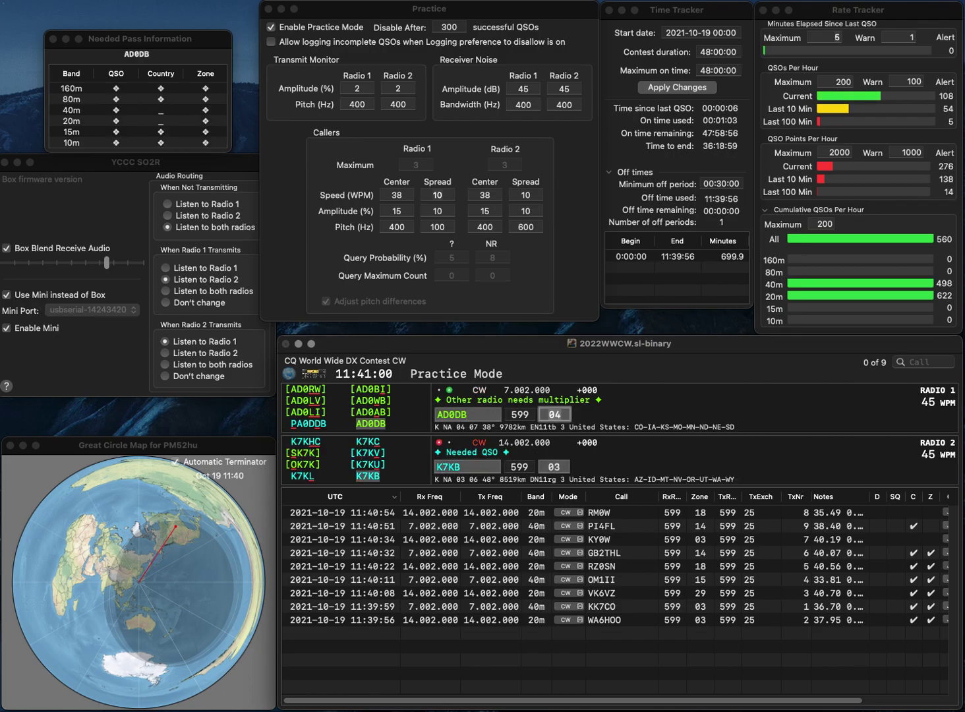
key("Return")
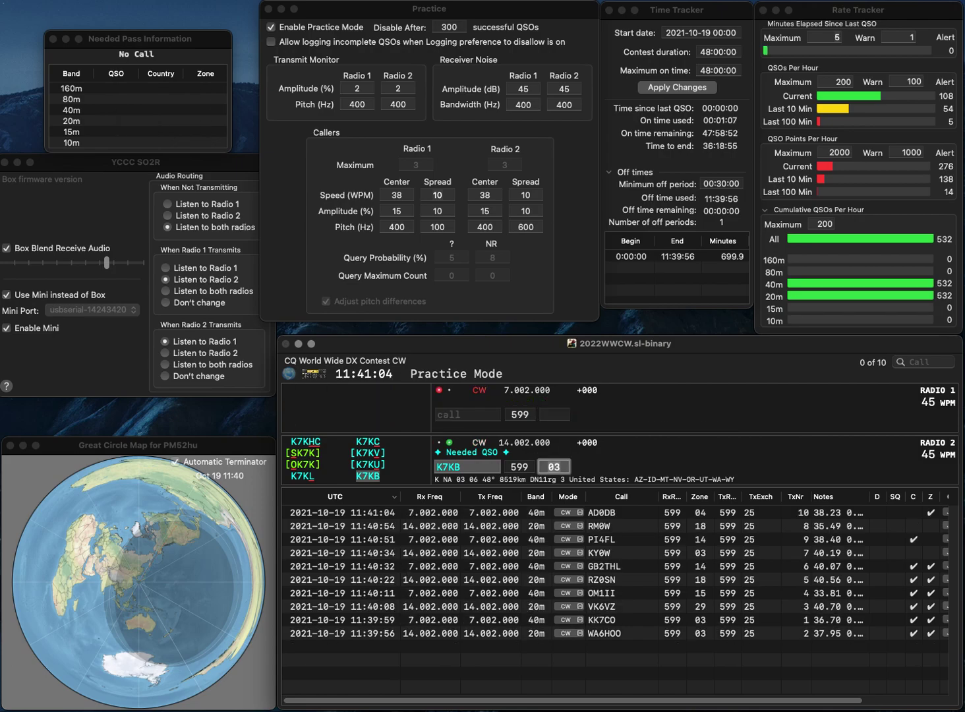
key("Return")
type("KC5RUO")
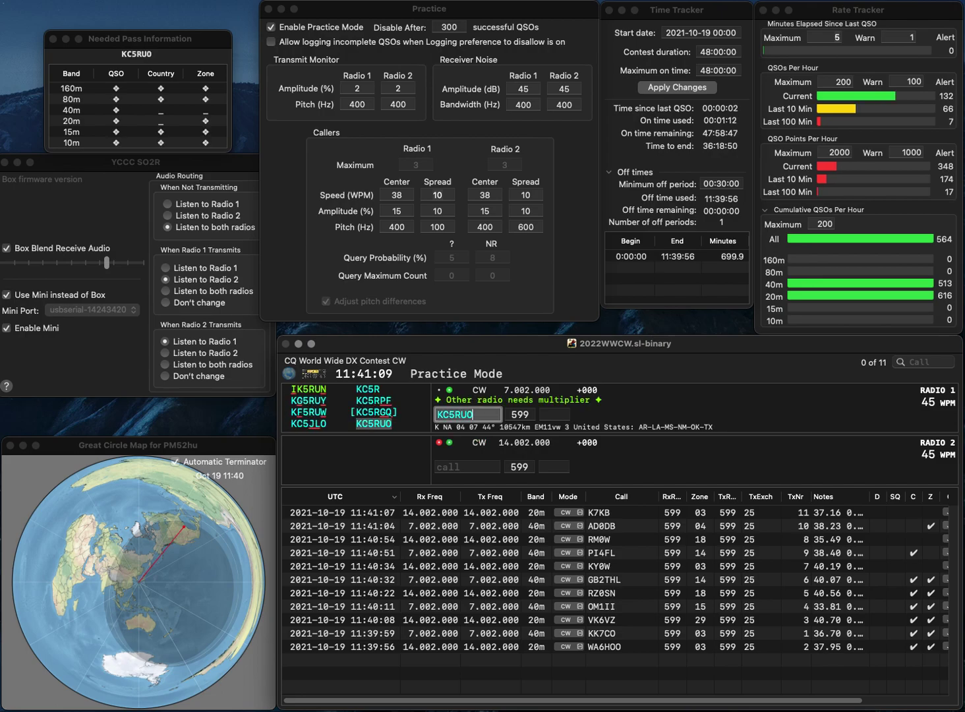
key("Return")
type("H1")
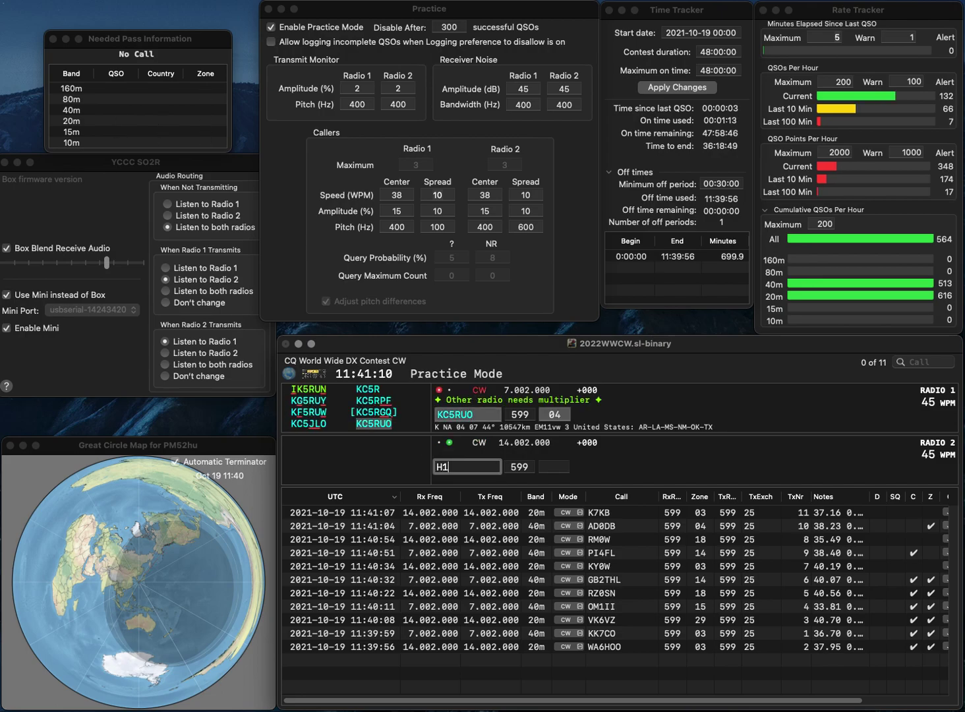
type("R")
type("B")
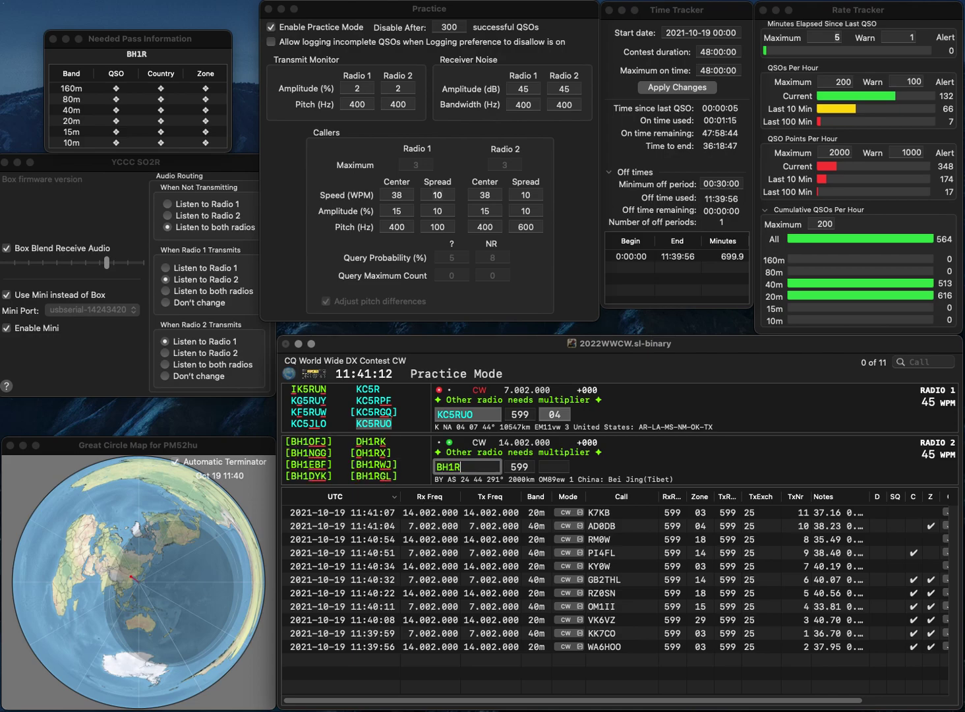
type("GL")
key("Return")
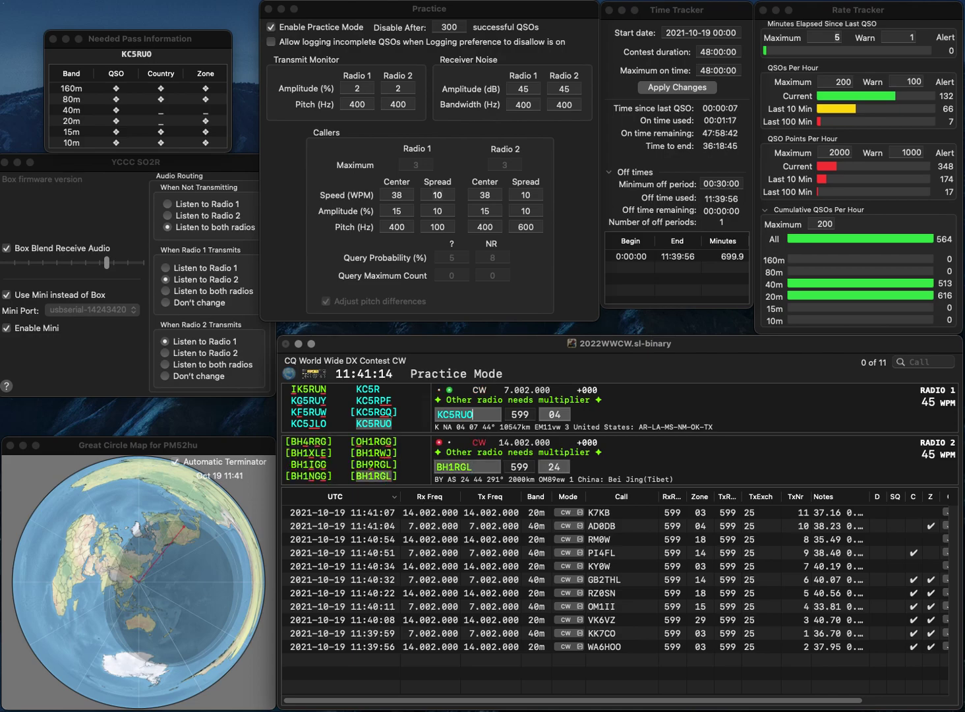
key("Tab")
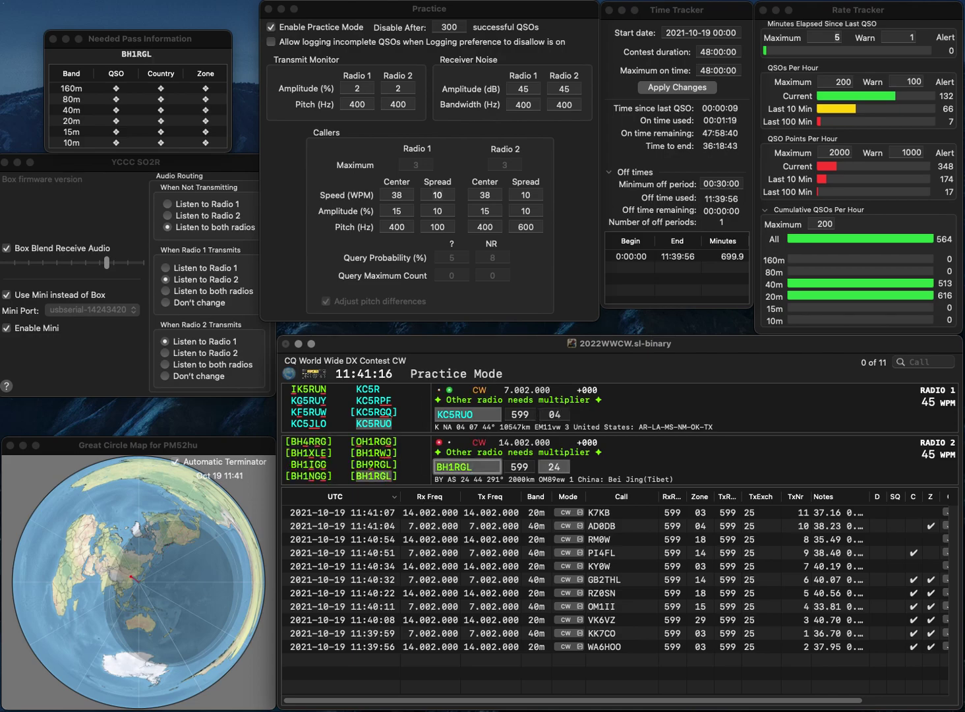
key("Return")
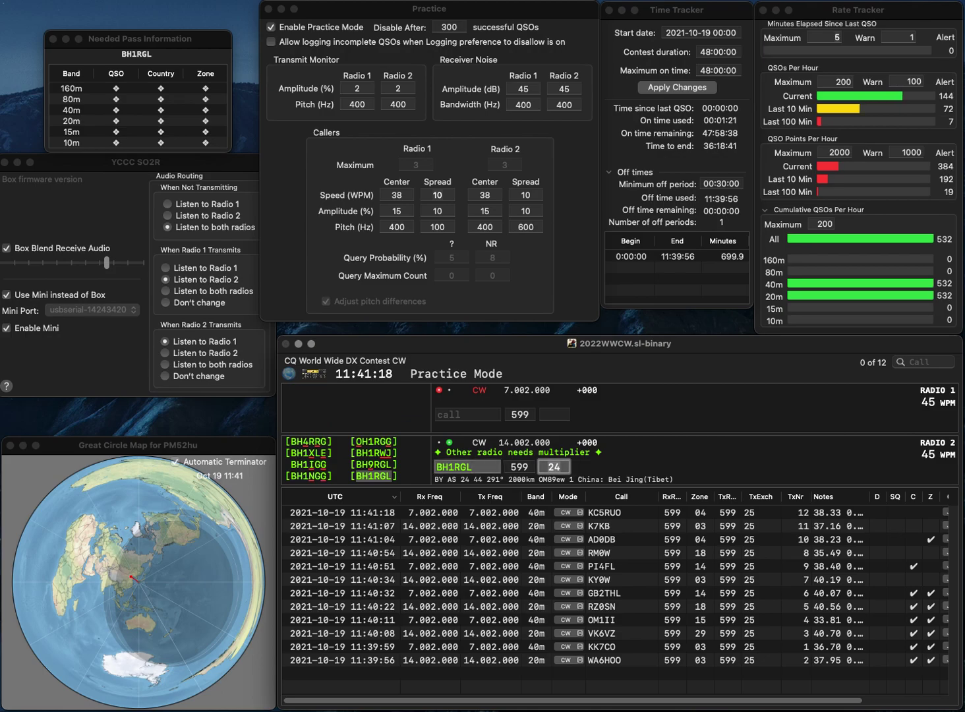
type("N5XJ")
key("Return")
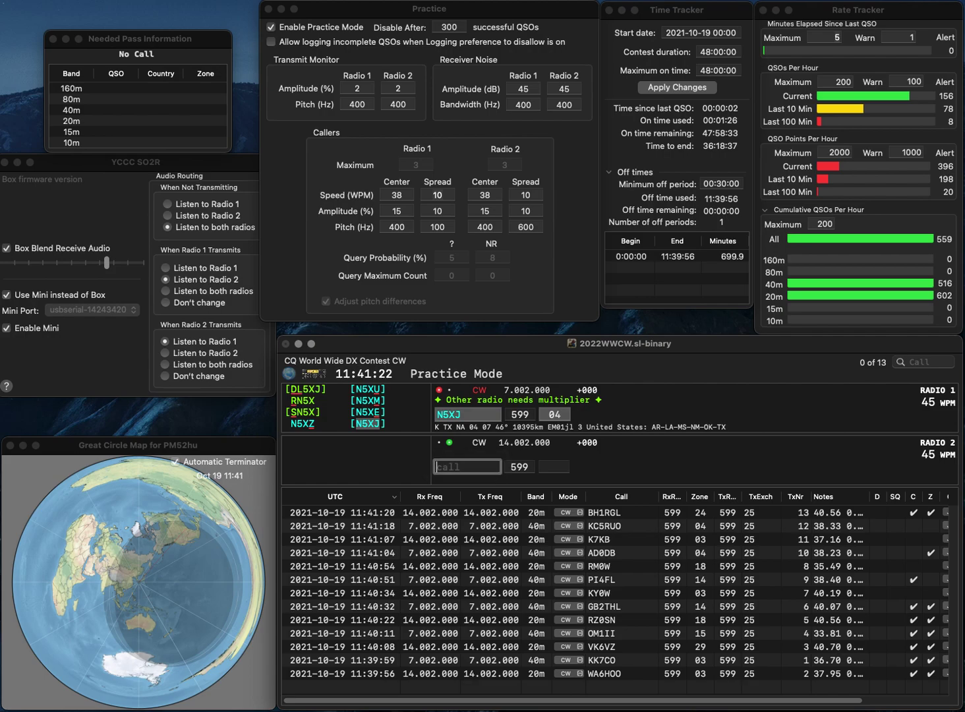
type("DF5I")
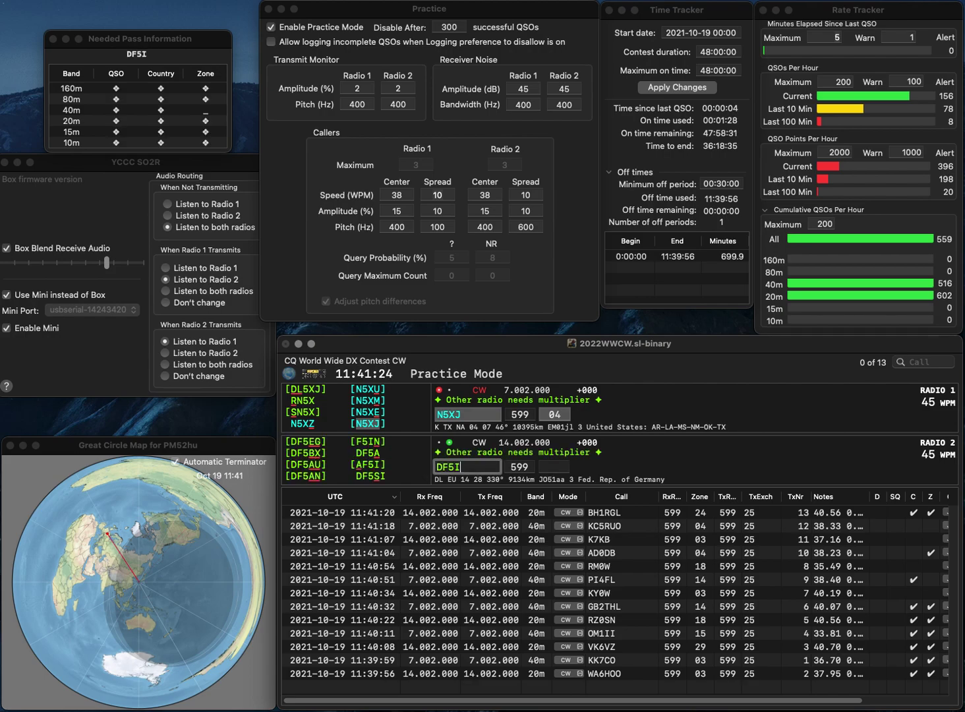
key("BackSpace")
type("SI")
key("Return")
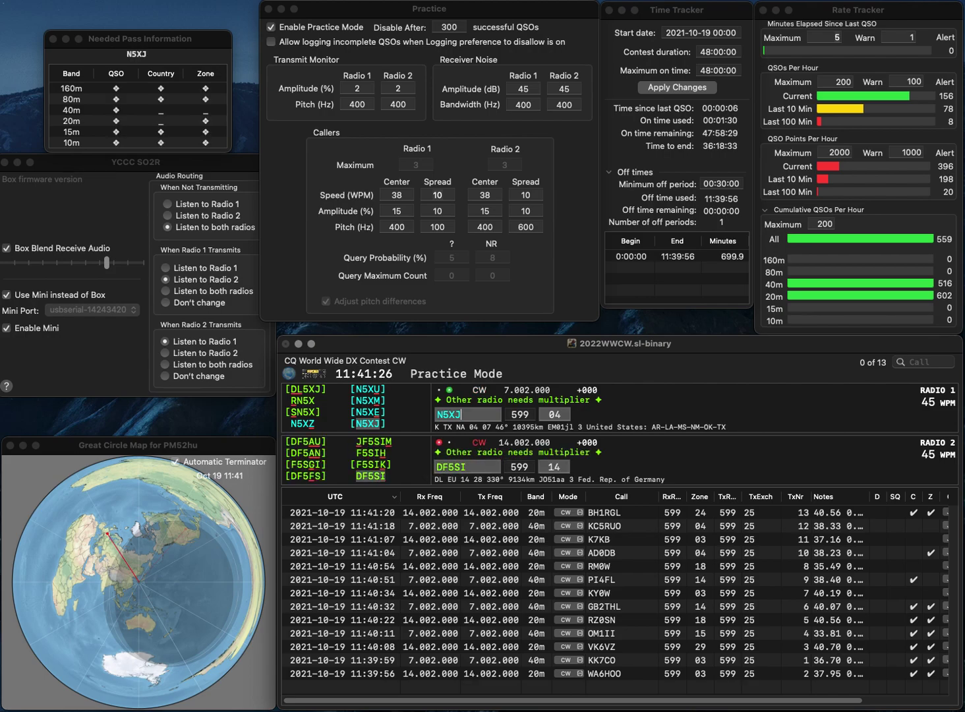
key("Return")
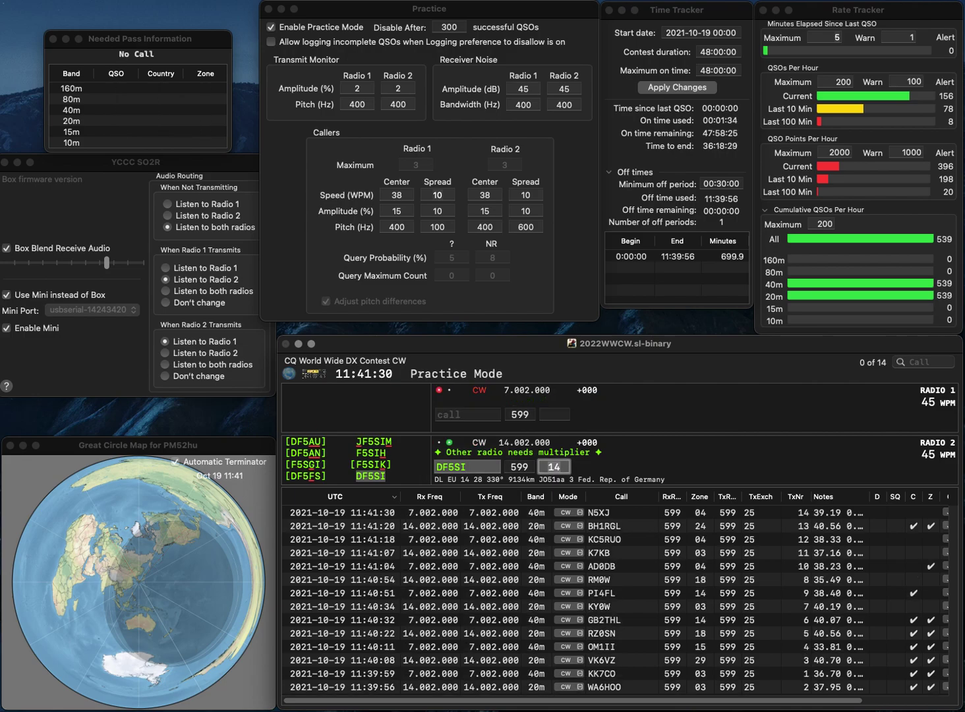
key("Return")
type("RK3AW")
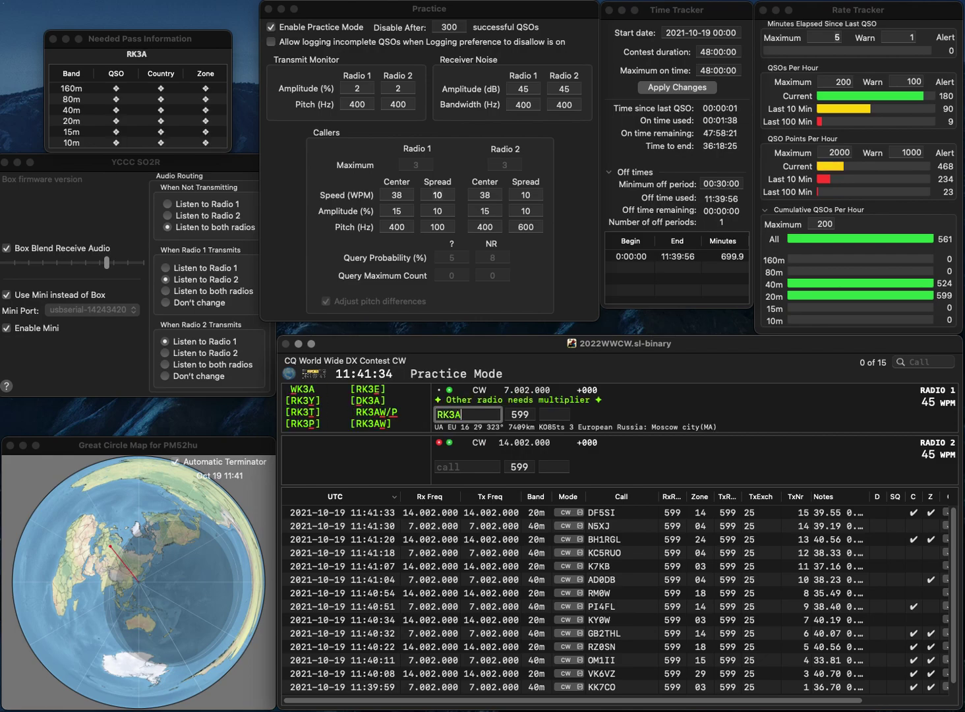
key("space")
key("Return")
type("DK3RY")
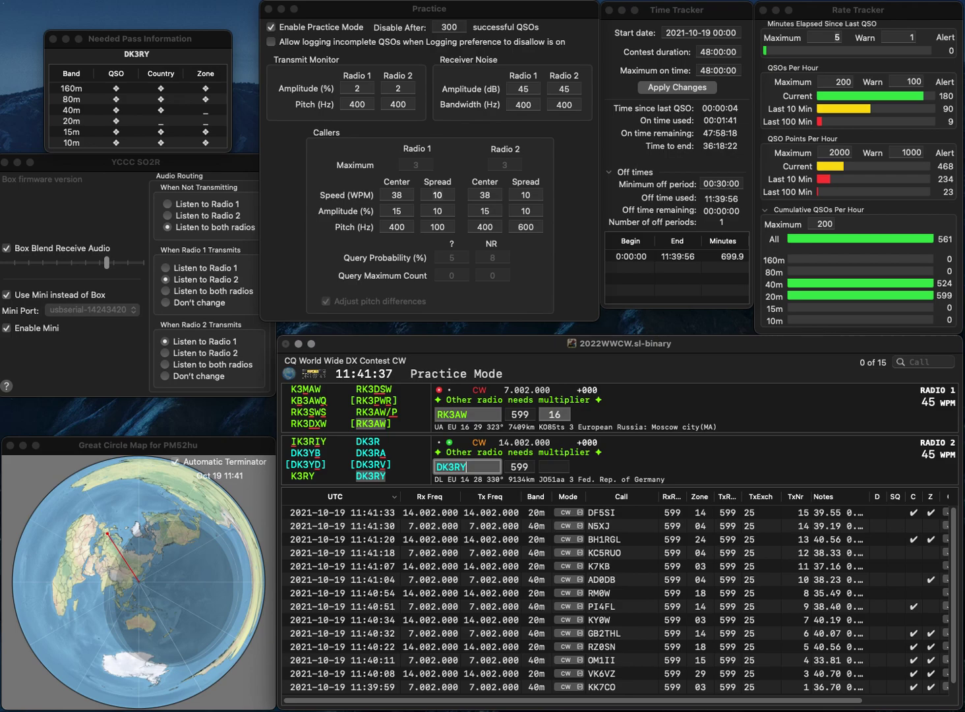
key("space")
key("Return")
key("space")
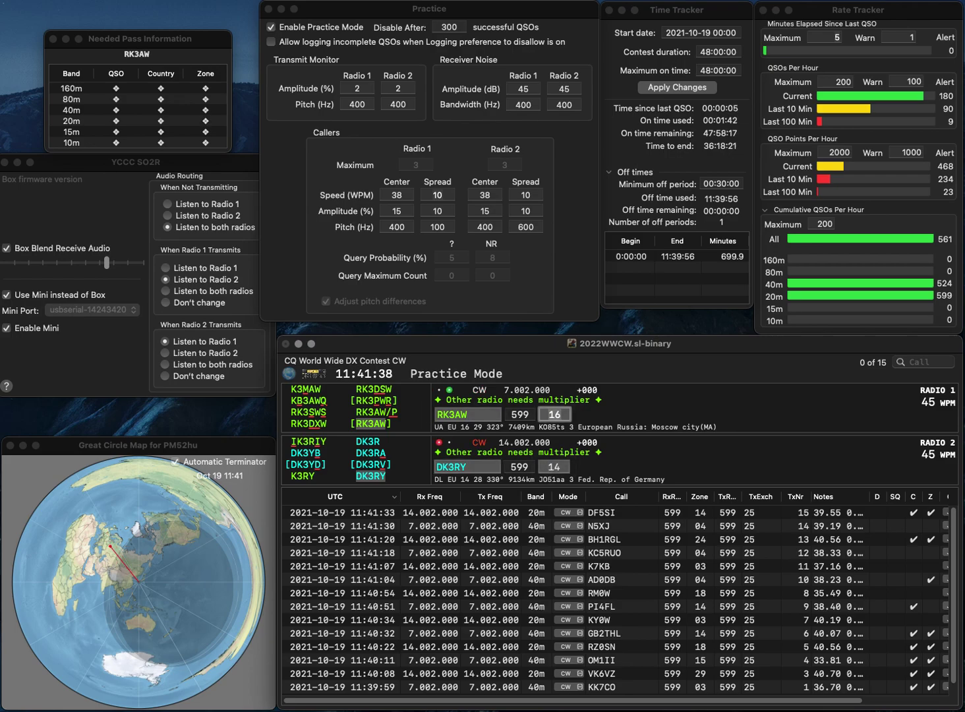
key("Return")
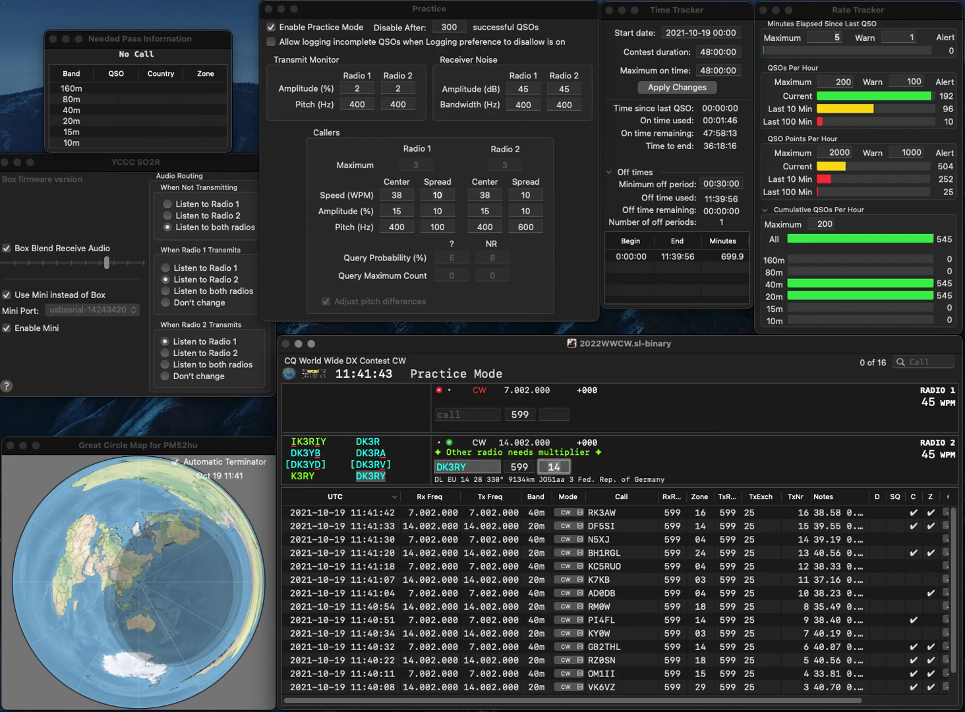
key("Return")
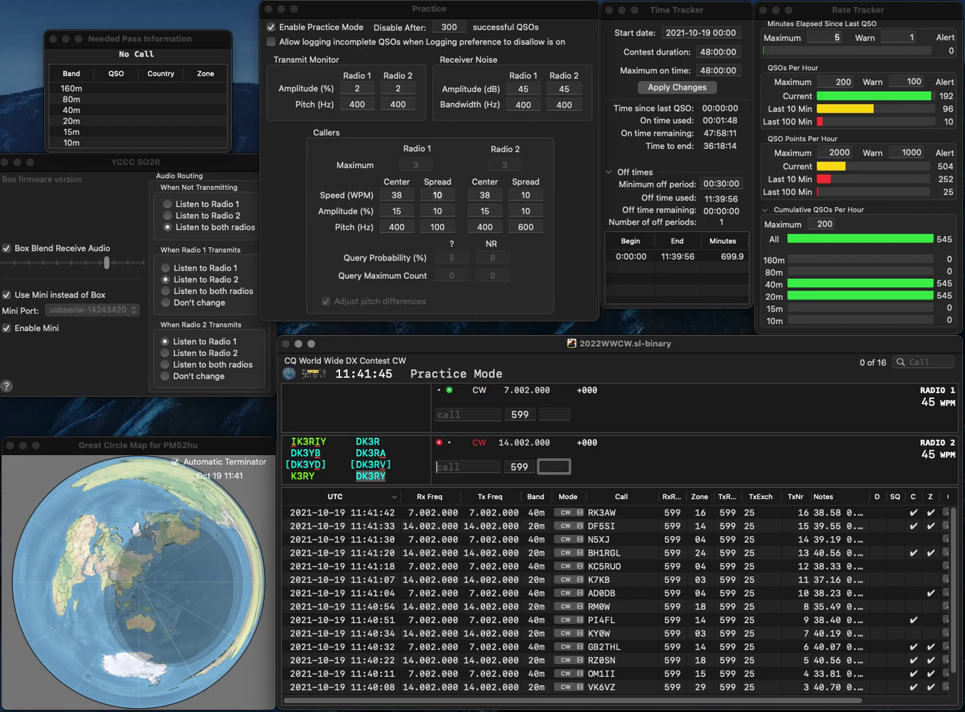
type("IU7EDX")
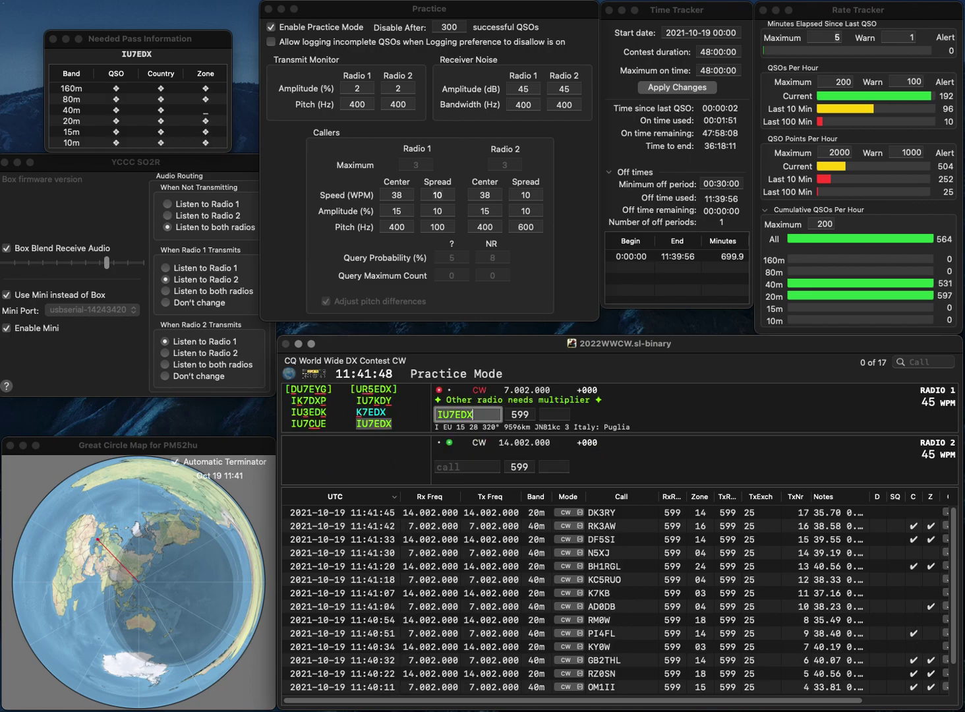
key("Return")
type("UT1DX")
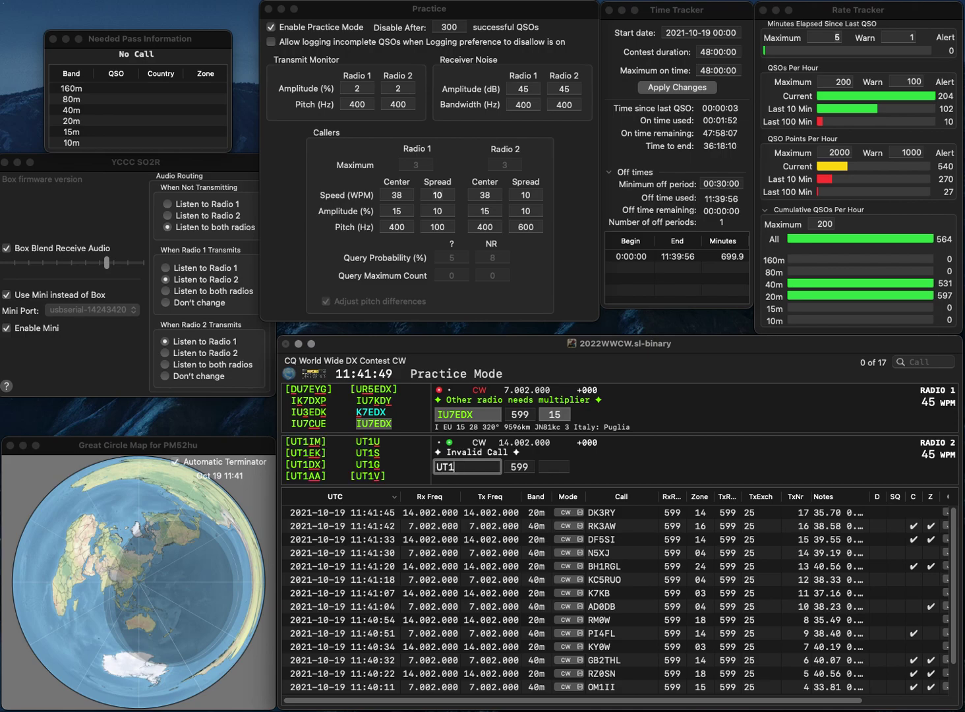
key("Return")
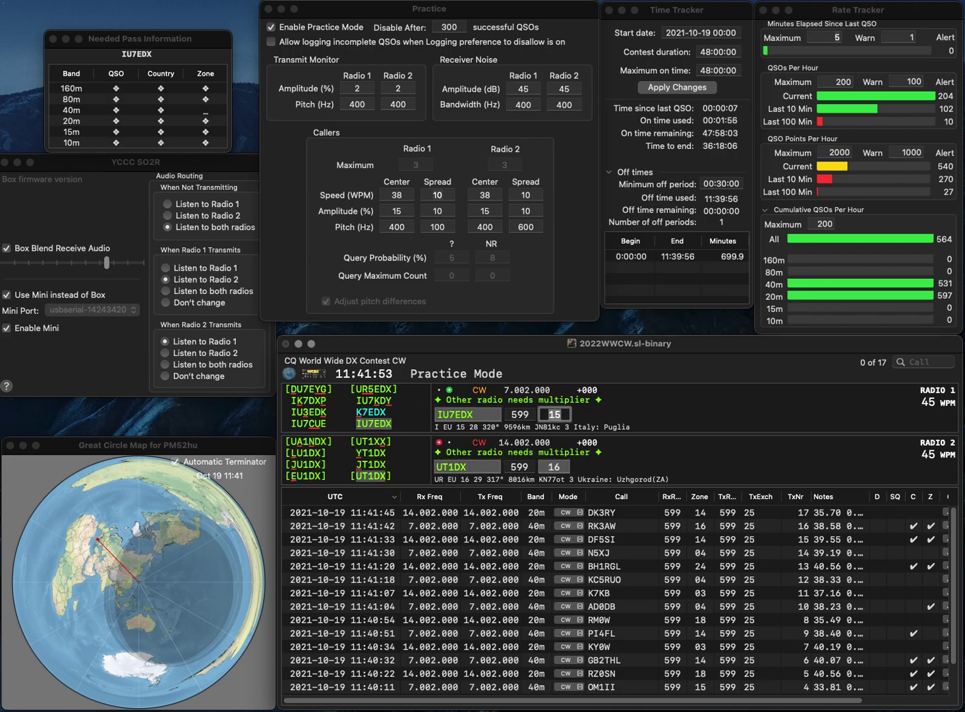
key("Return")
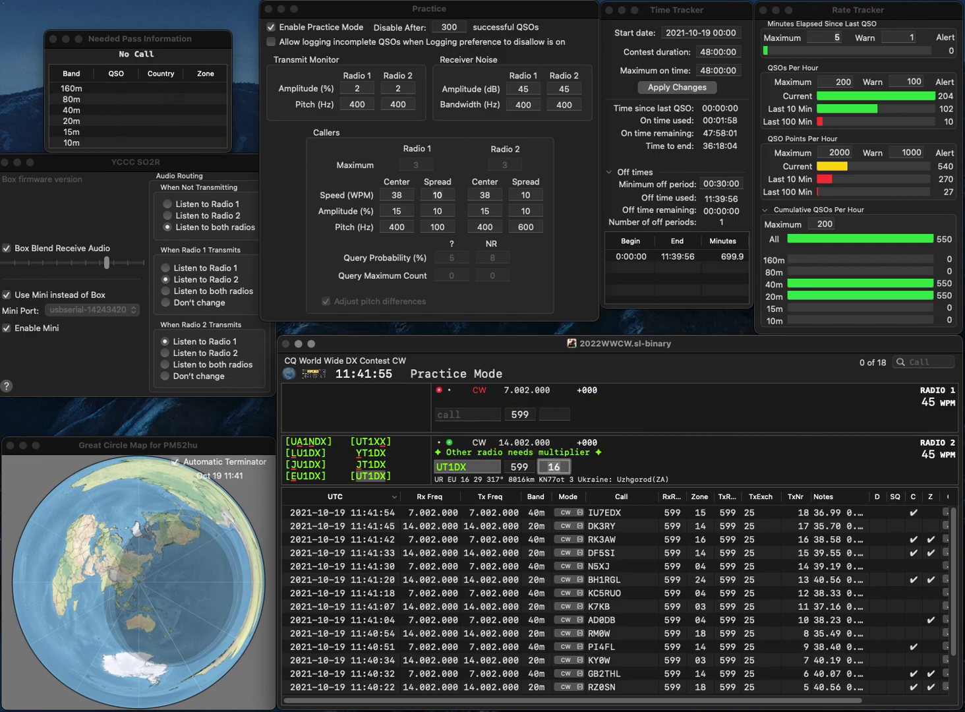
key("Return")
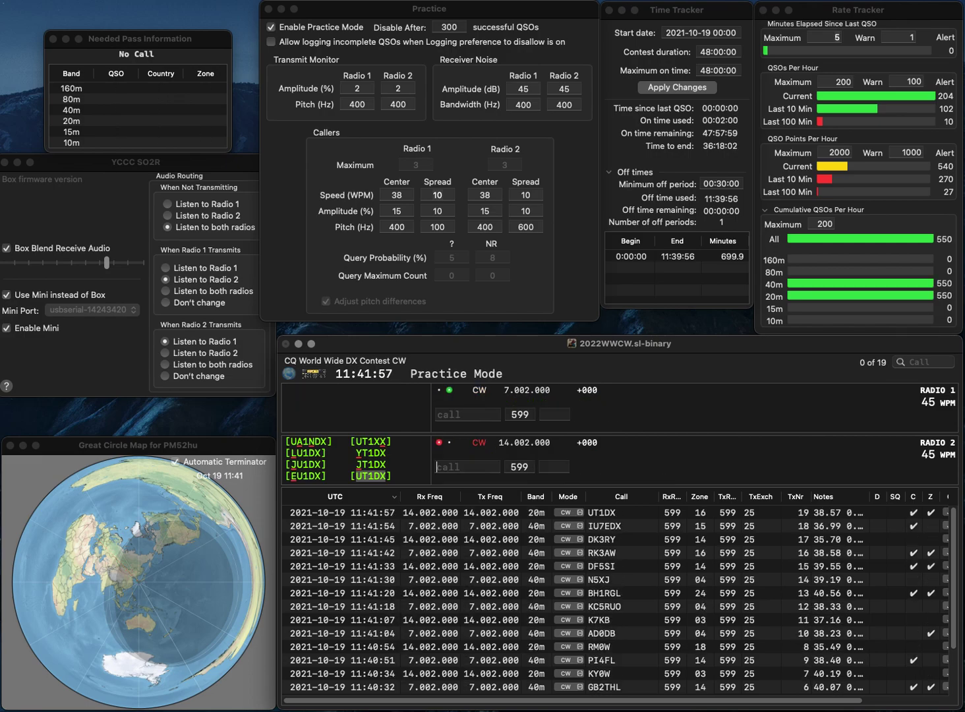
Step: Enter the partial calls W6 on Radio 1 and UGI on Radio 2, and send them to the callers
type("W6")
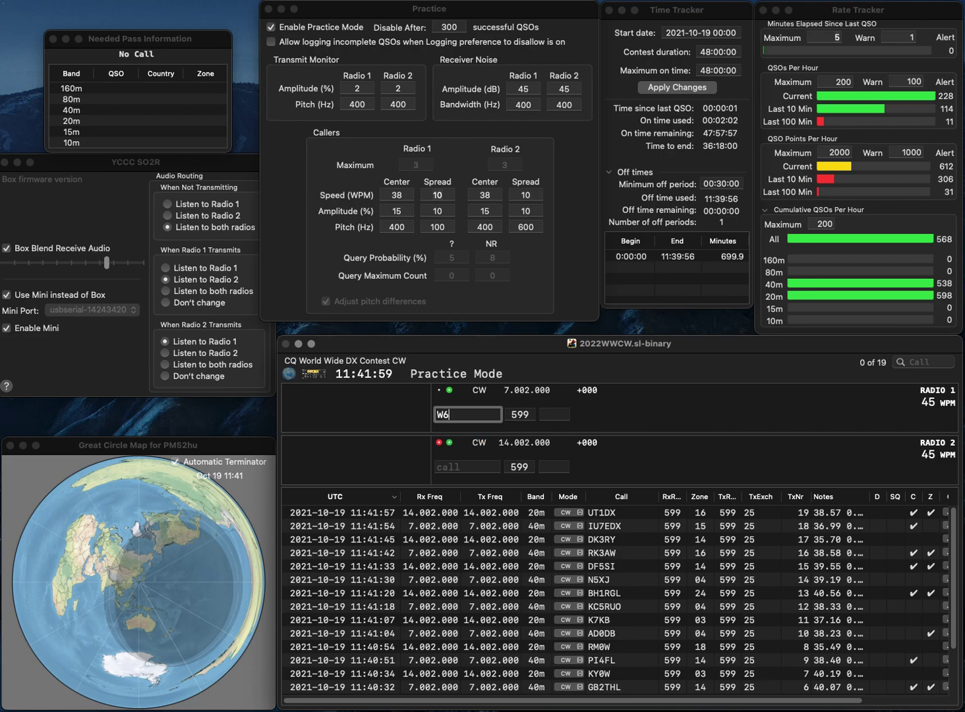
key("Return")
type("GI")
key("Left")
key("Left")
type("U")
key("Return")
Step: Complete the Radio 1 call as WB6JJJ and send its exchange
key("BackSpace")
type("B6J")
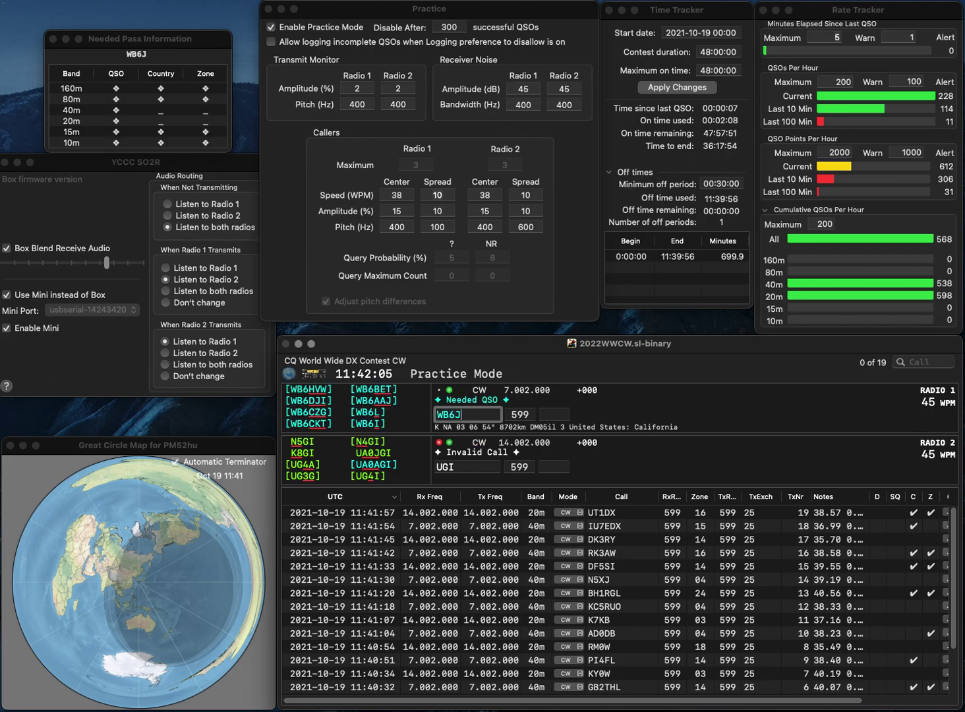
type("JJ")
key("Return")
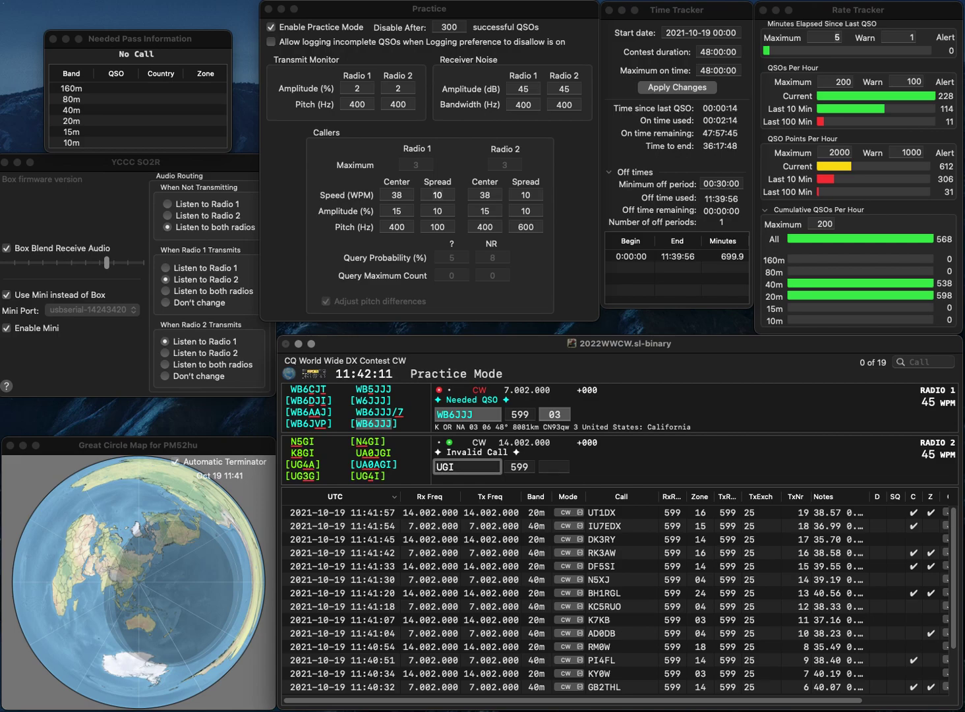
type("5")
key("Return")
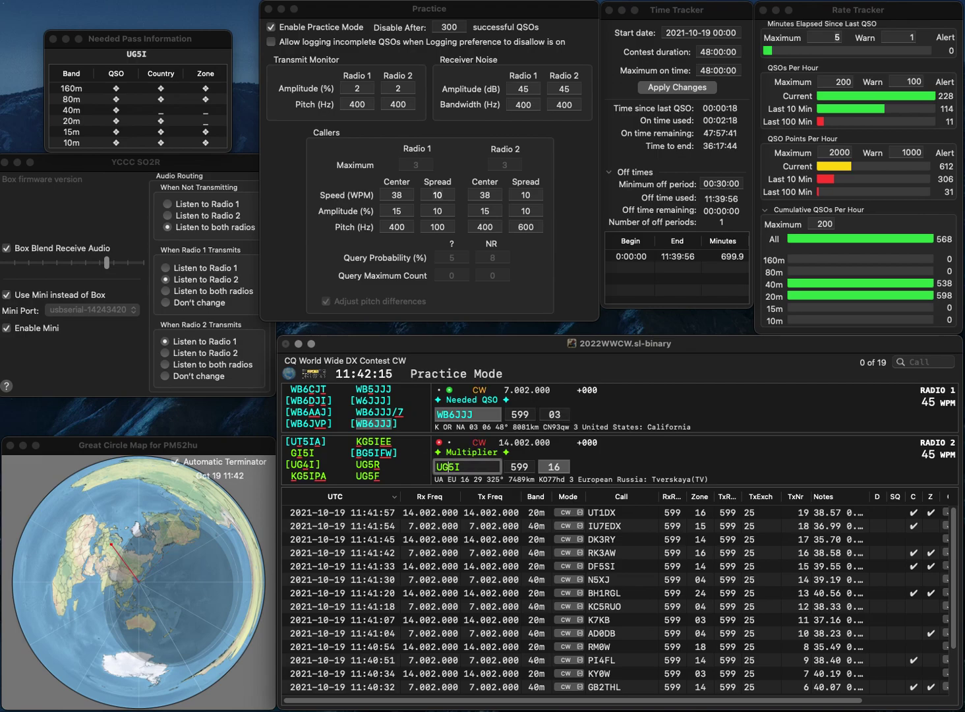
key("Return")
key("Left")
key("BackSpace")
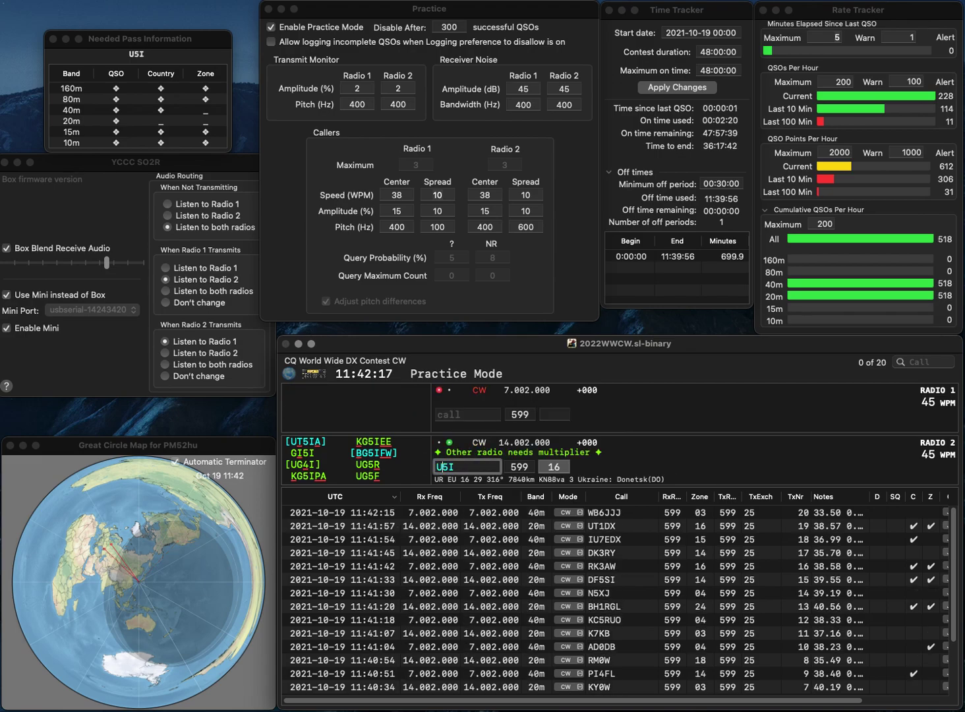
type("4")
key("Return")
type("N1TN")
key("Return")
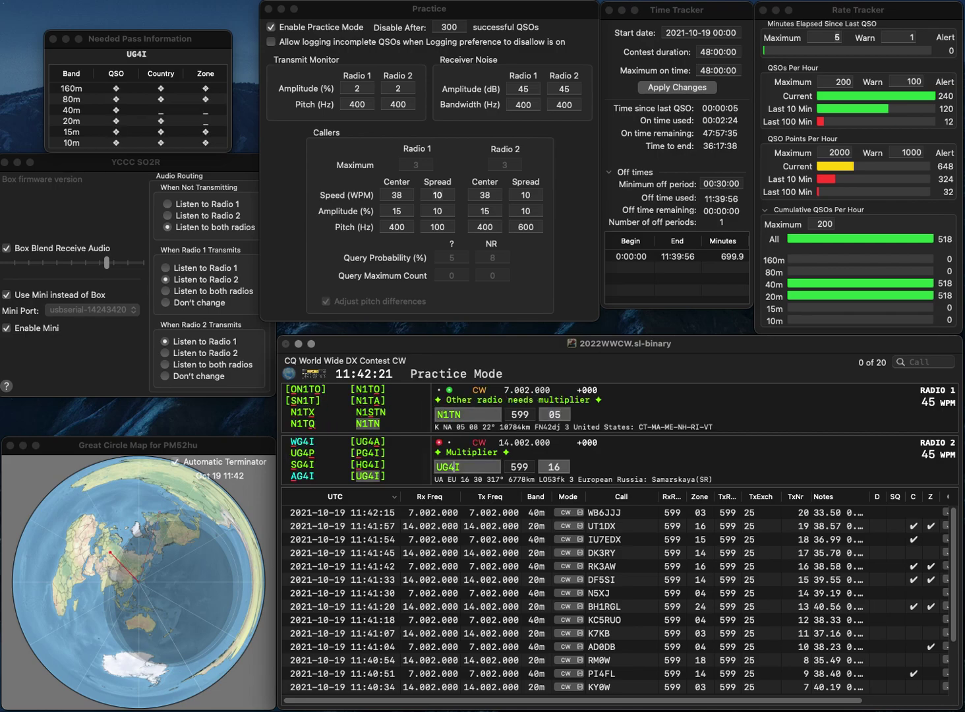
key("Return")
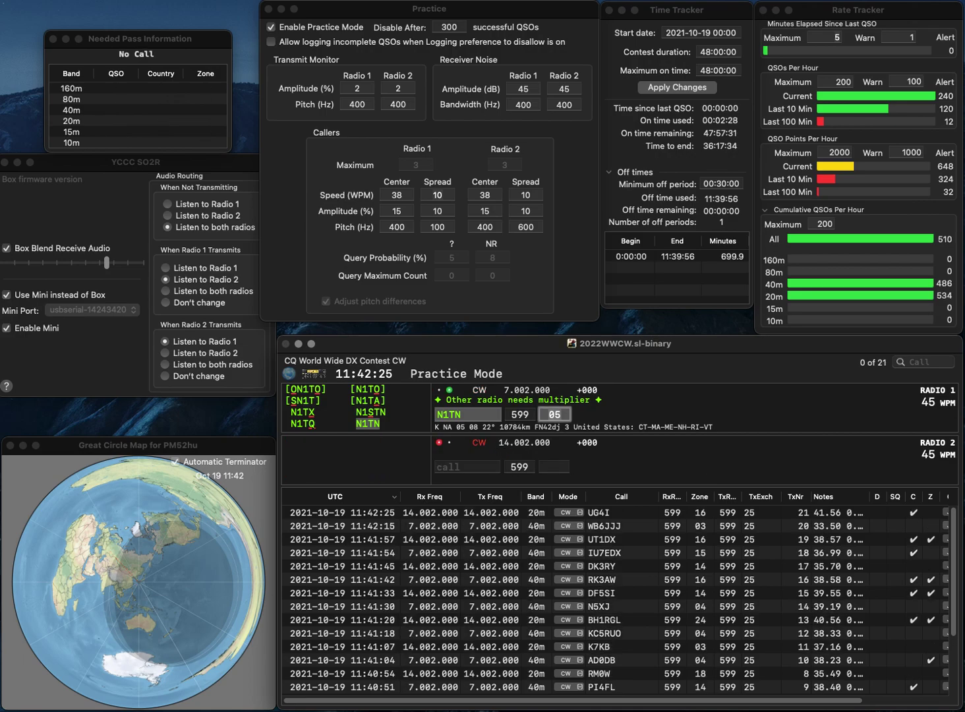
key("Return")
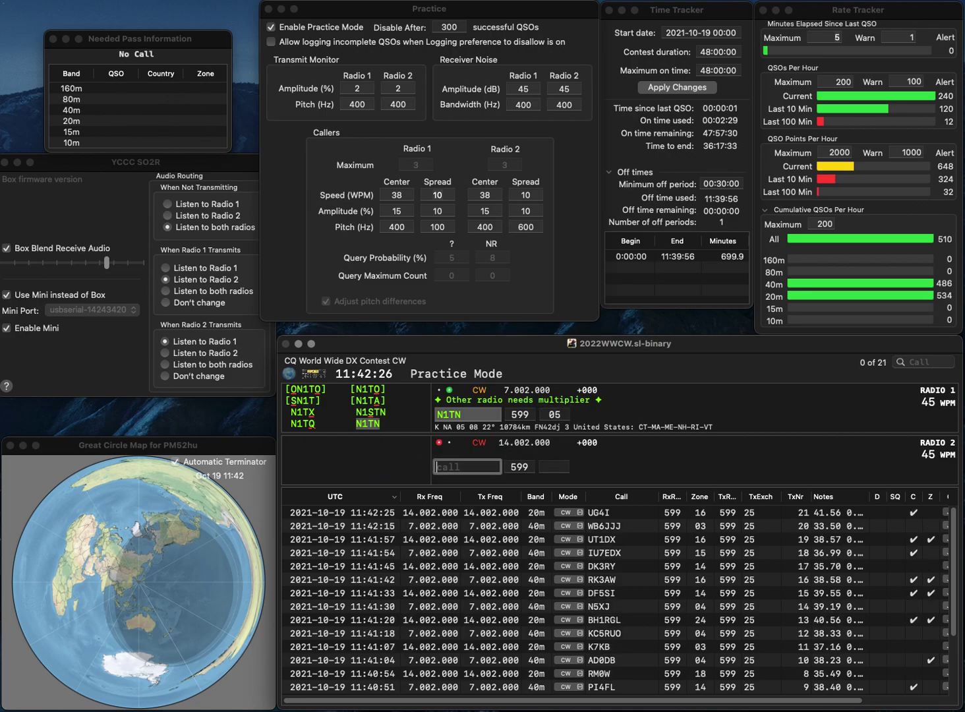
type("W0E")
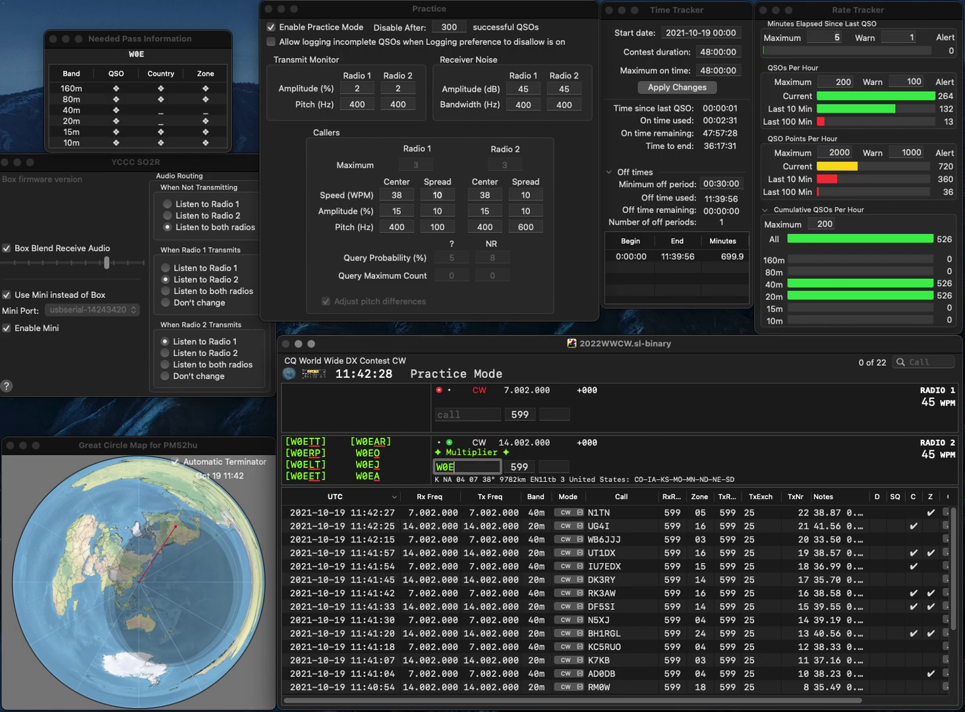
type("RP")
key("Return")
type("JA")
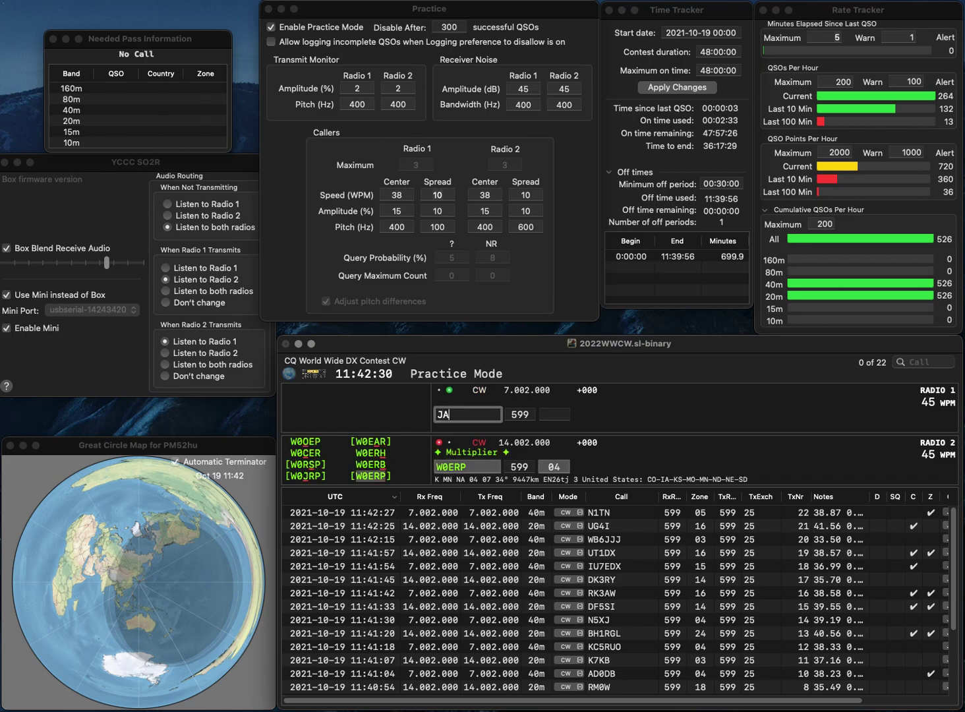
type("7RPC")
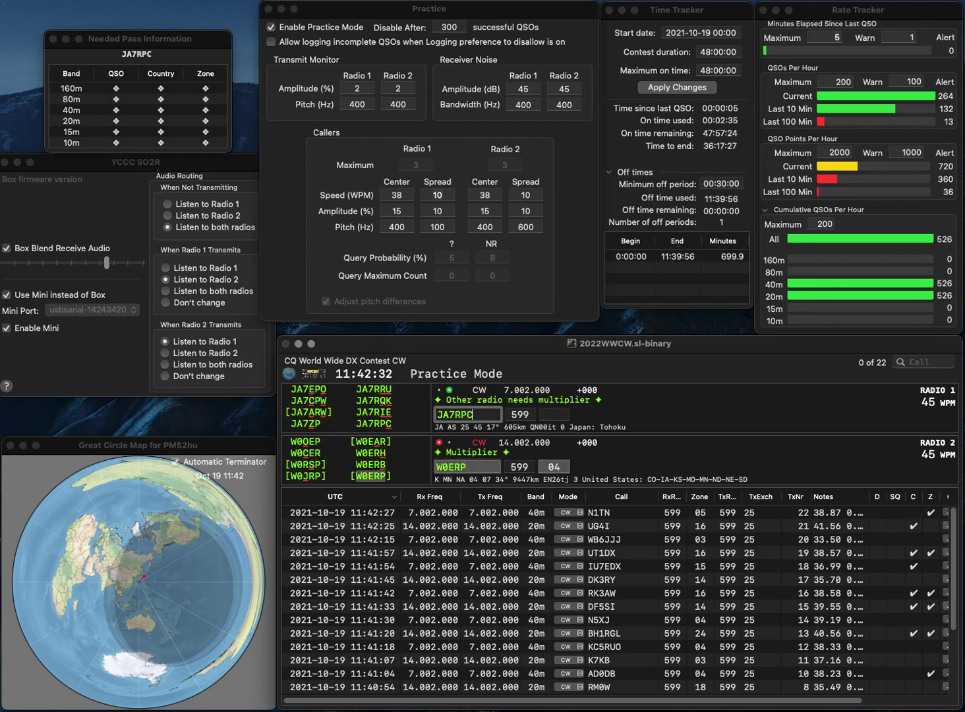
key("Return")
key("Return")
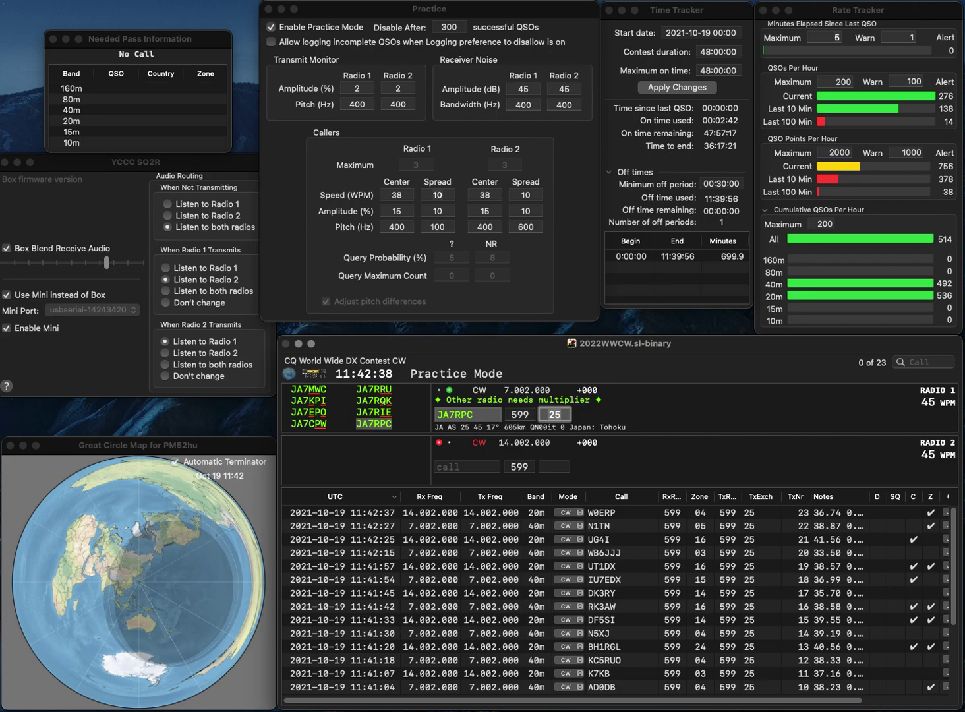
key("Return")
Step: Enter the call A3KMA on Radio 1 and OH0W on Radio 2, sending the exchange on each radio
type("OH0R")
key("Return")
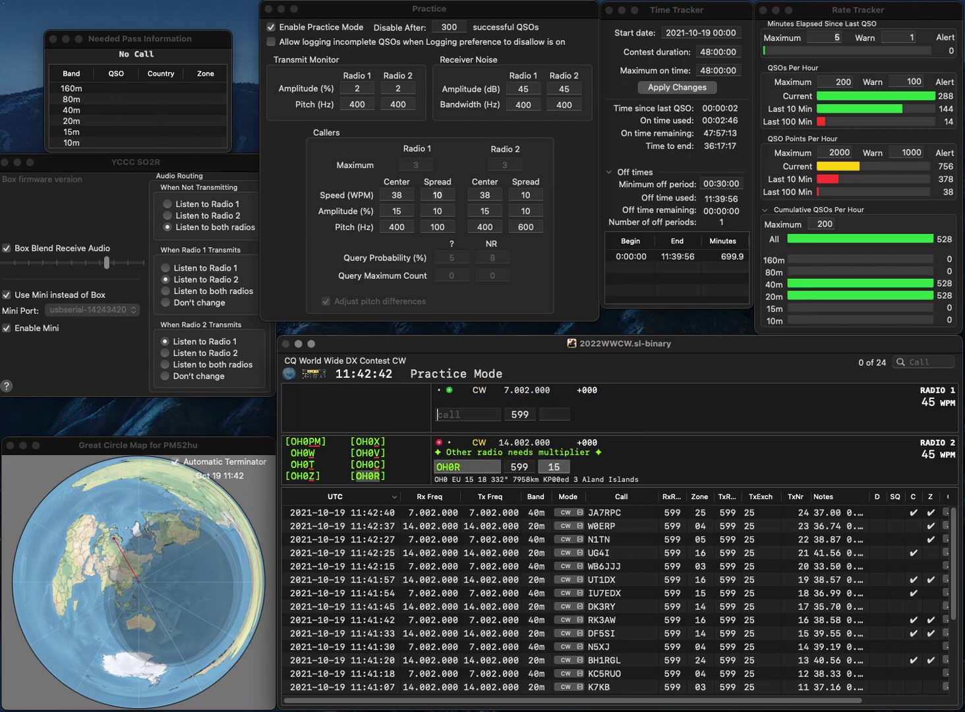
type("A3KMA")
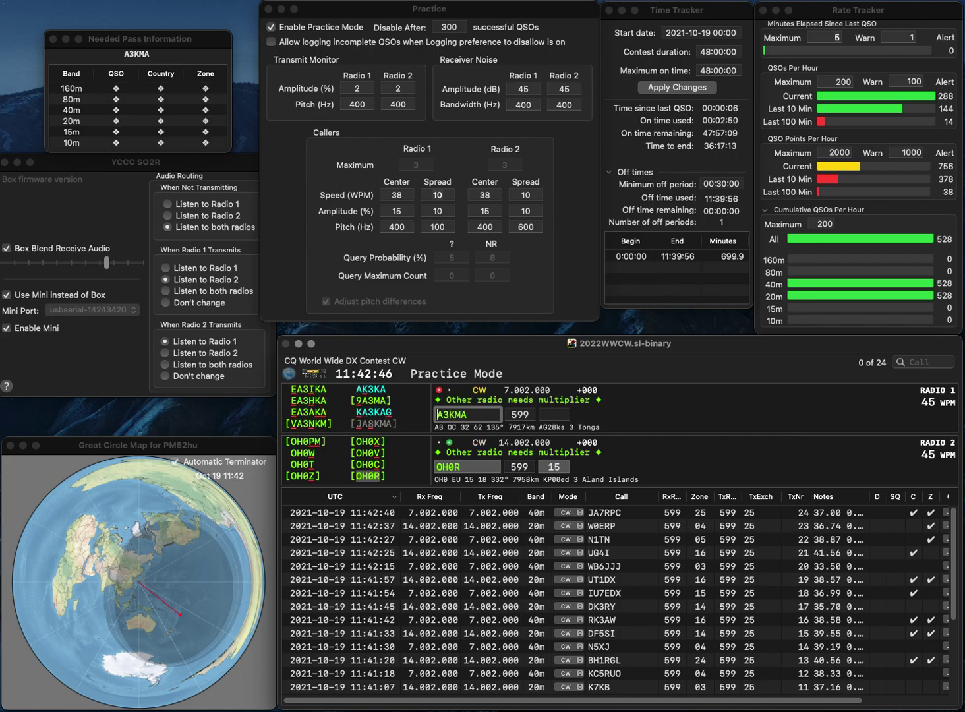
key("Return")
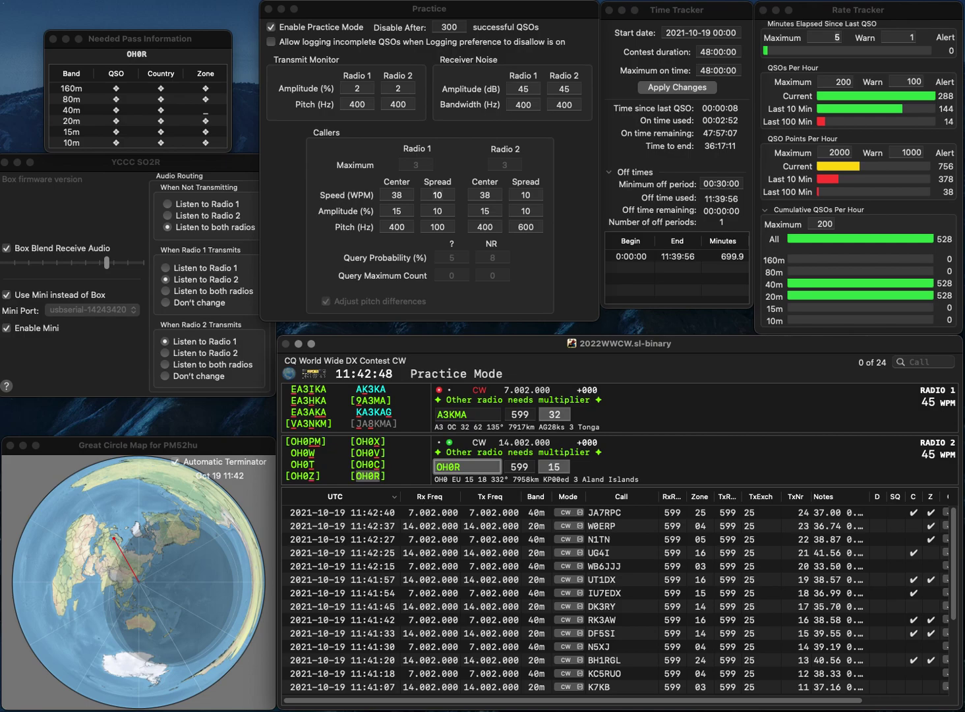
key("BackSpace")
type("W")
key("Return")
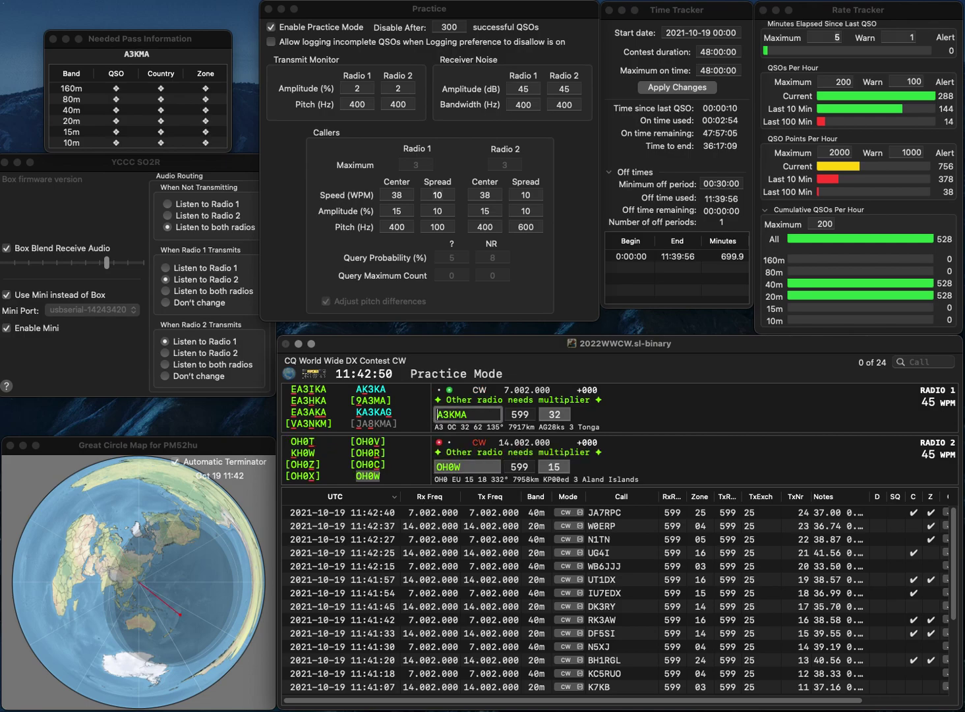
Step: Correct the Radio 1 call to JA2KKA and send its exchange
type("j")
key("Right")
key("Delete")
type("2")
key("Delete")
type("k")
key("Return")
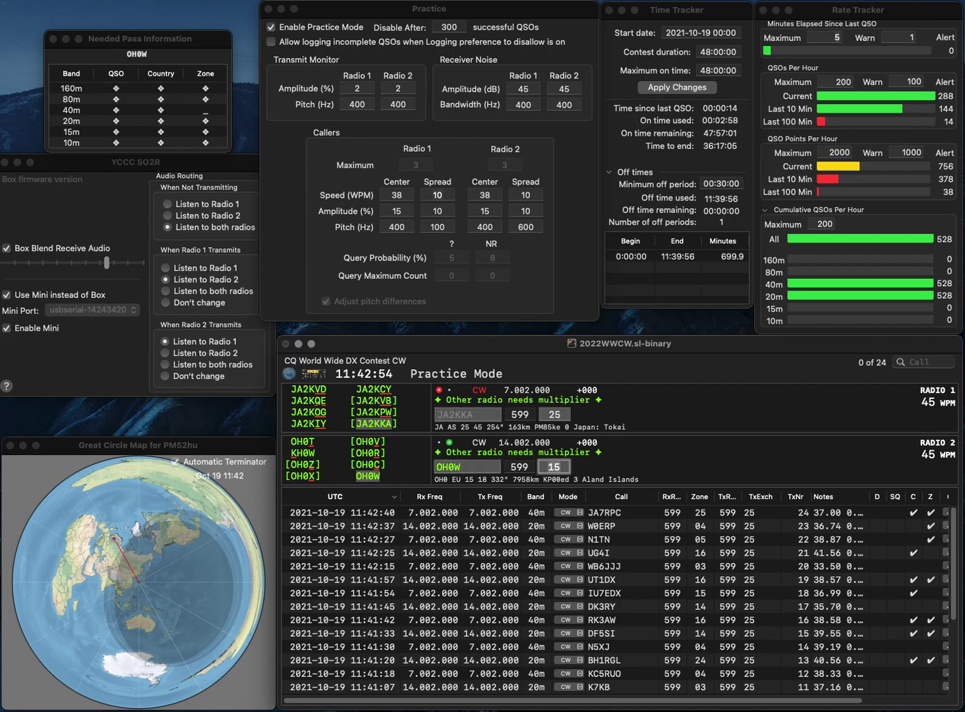
Step: Log the OH0W contact with zone 15 and the JA2KKA contact with zone 25
key("Return")
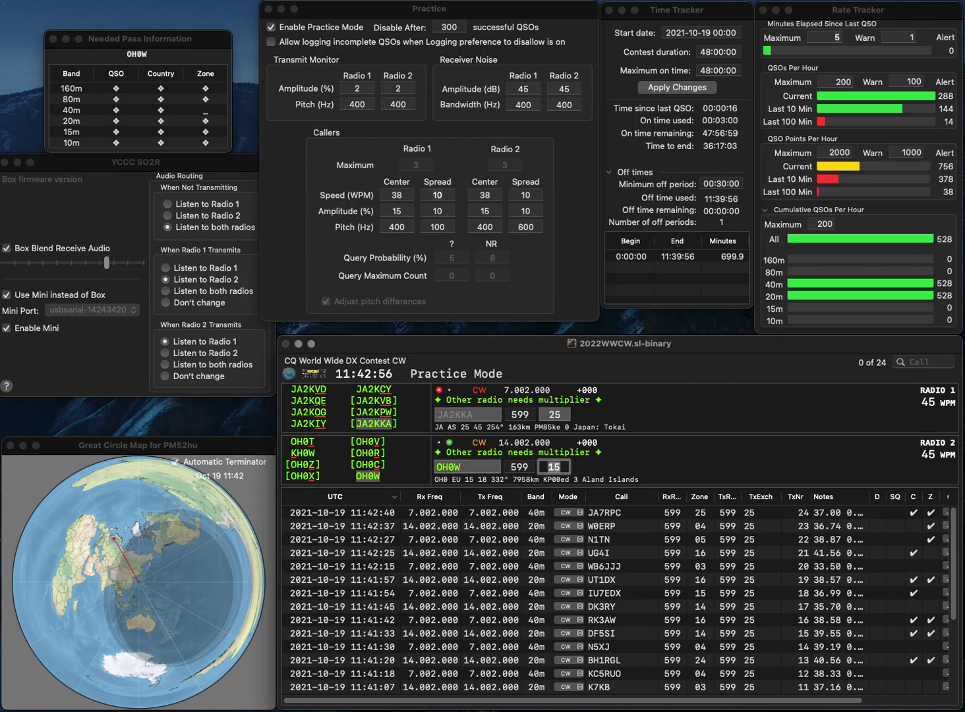
key("Tab")
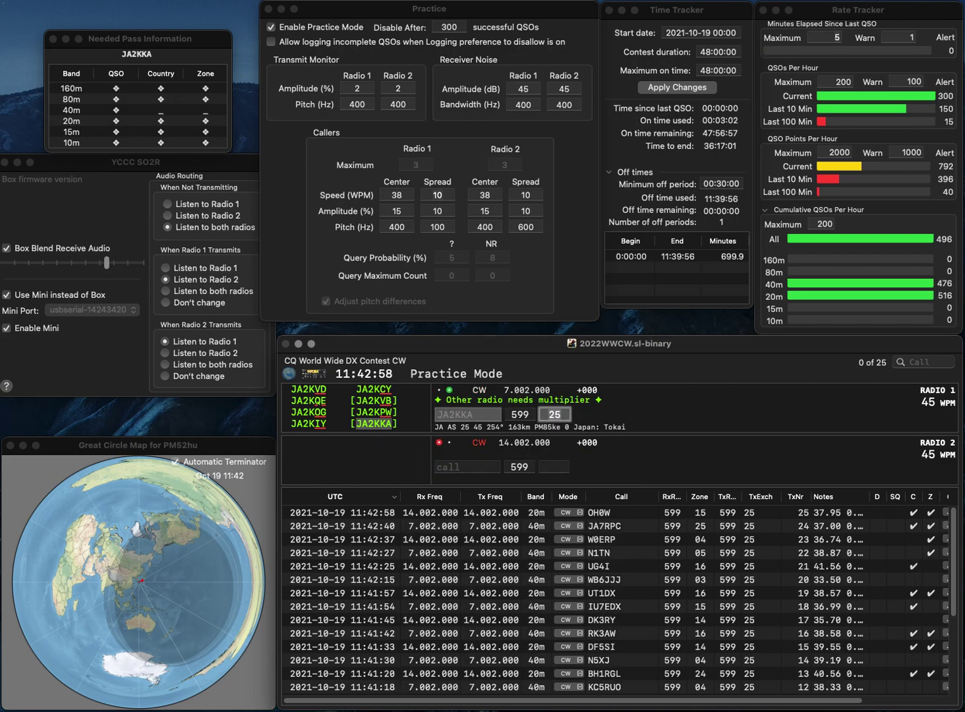
key("Return")
type("K")
key("BackSpace")
type("DL2OHR")
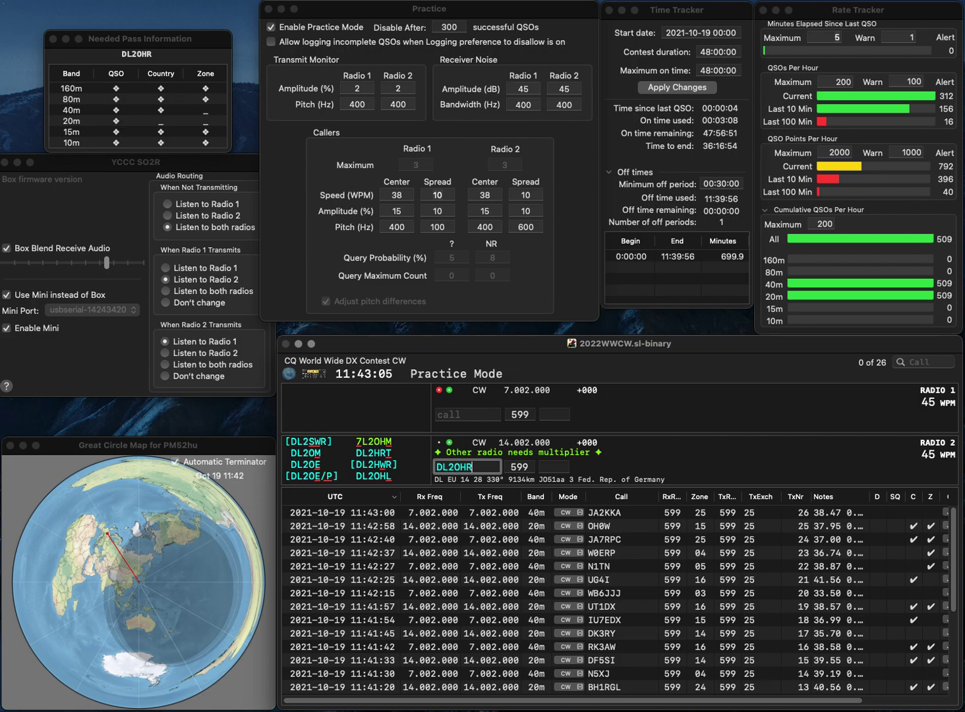
key("BackSpace")
type("L")
key("Return")
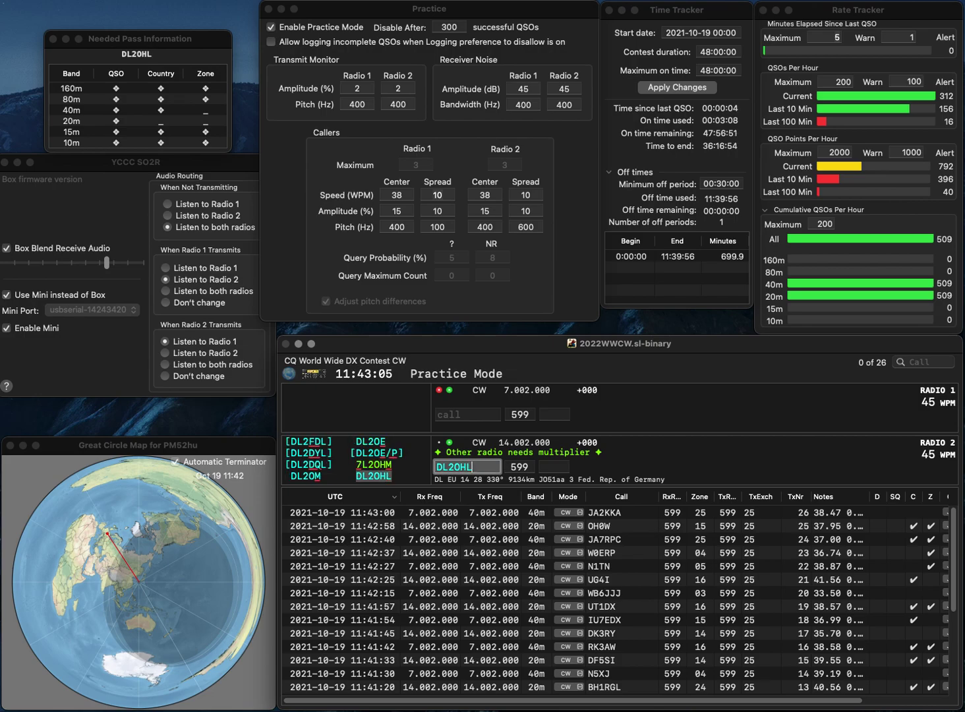
type("UZ5ZV")
key("Return")
key("Tab")
key("space")
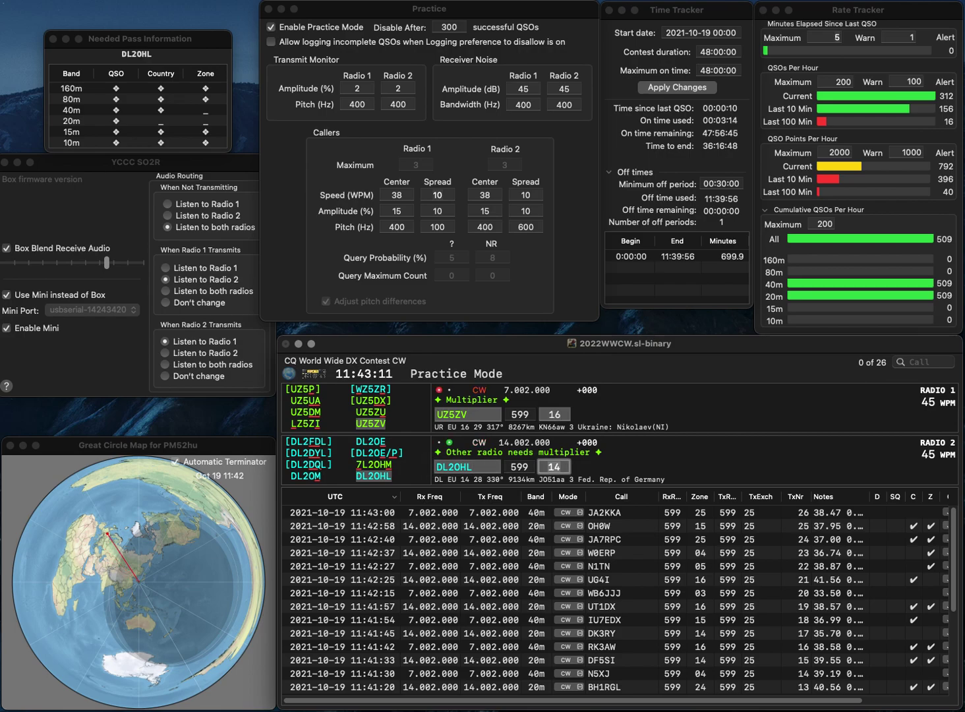
key("Return")
key("Tab")
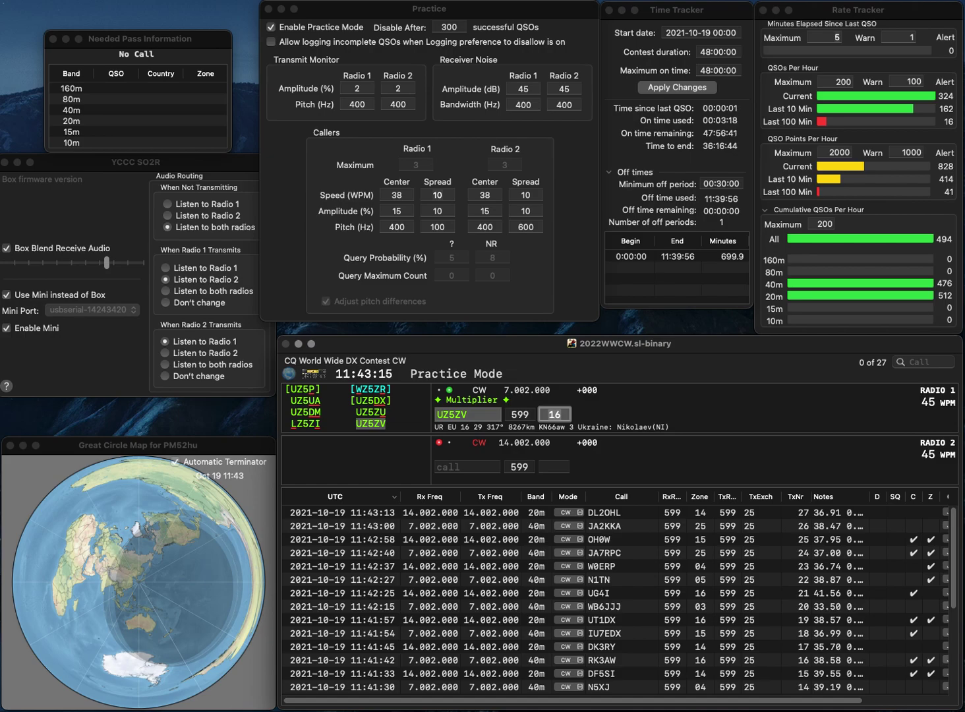
key("Return")
type("KN4ULT")
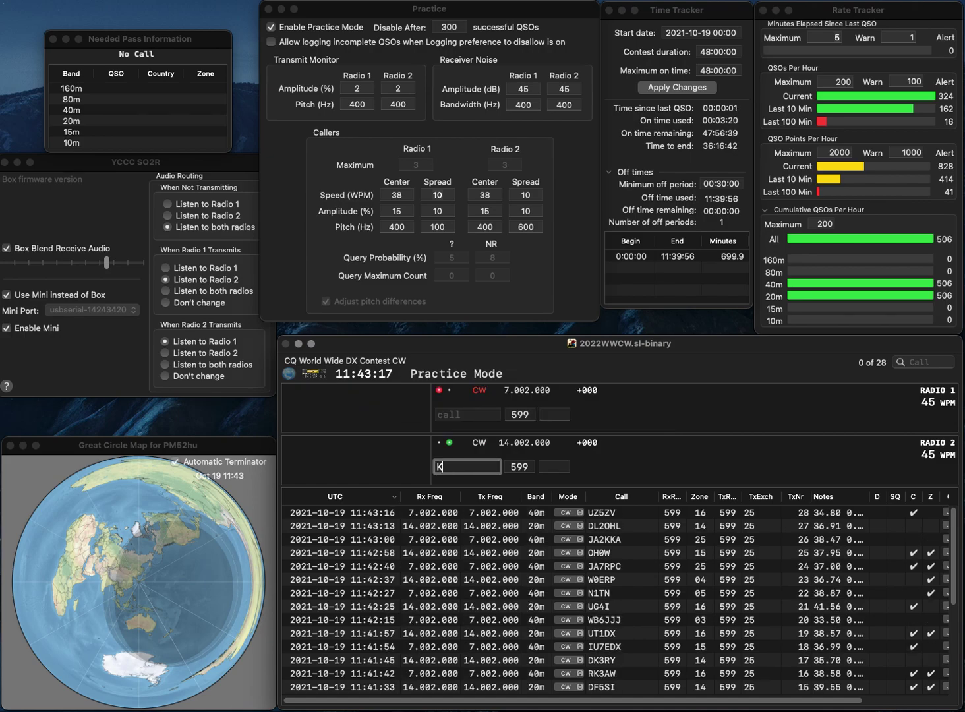
key("Return")
type("K1EBY")
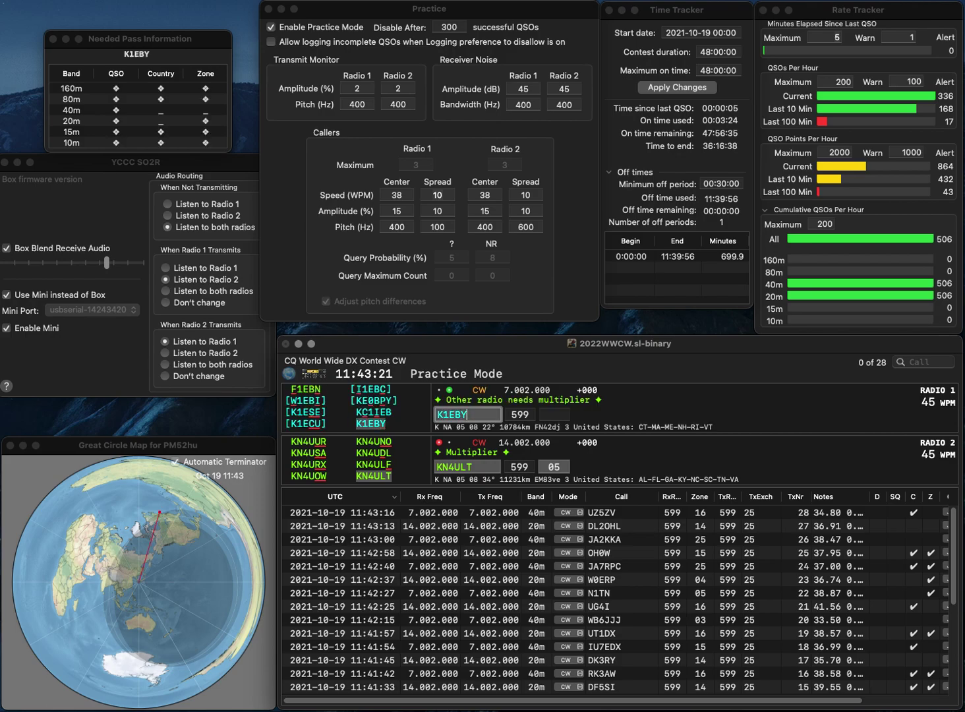
key("Return")
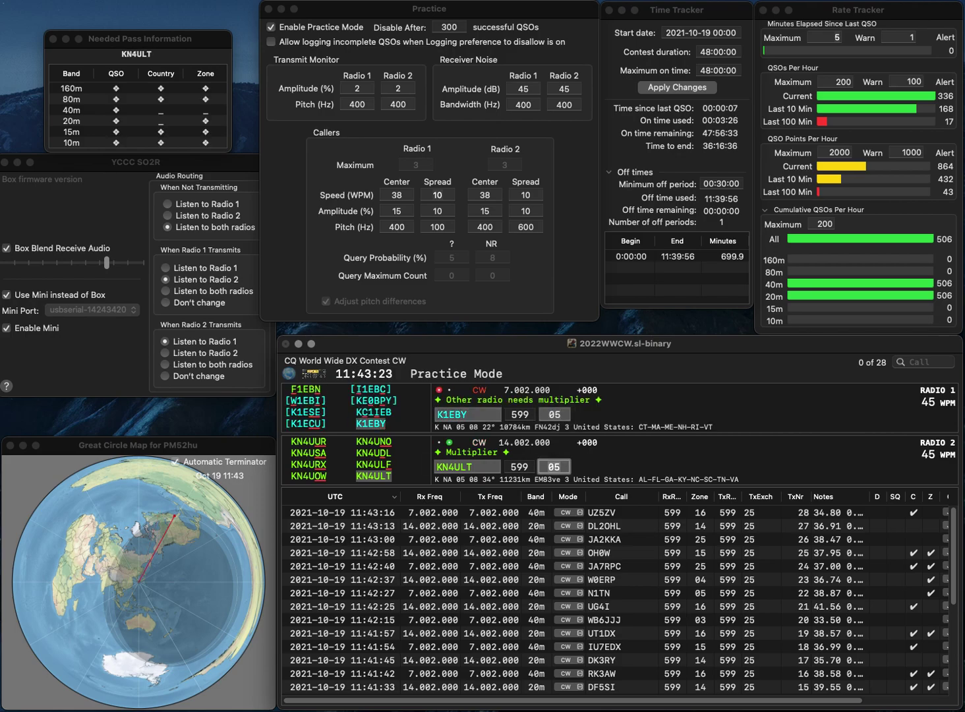
key("Return")
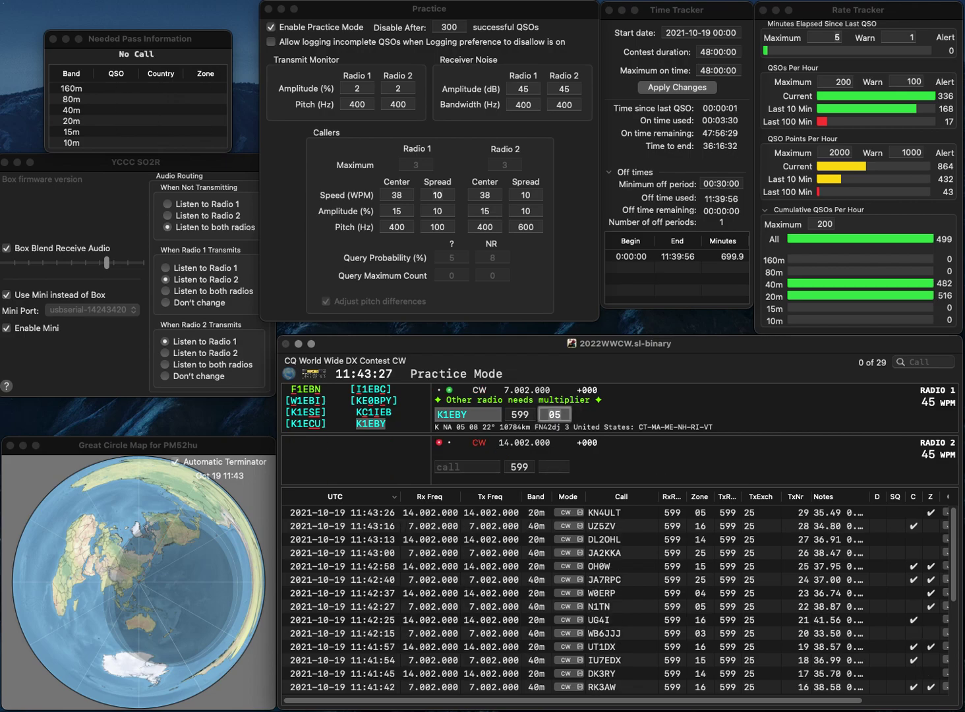
key("Return")
Step: Enter the call PA6AA on Radio 2 and N8WA on Radio 1, sending the exchange on each radio
type("PA6AA")
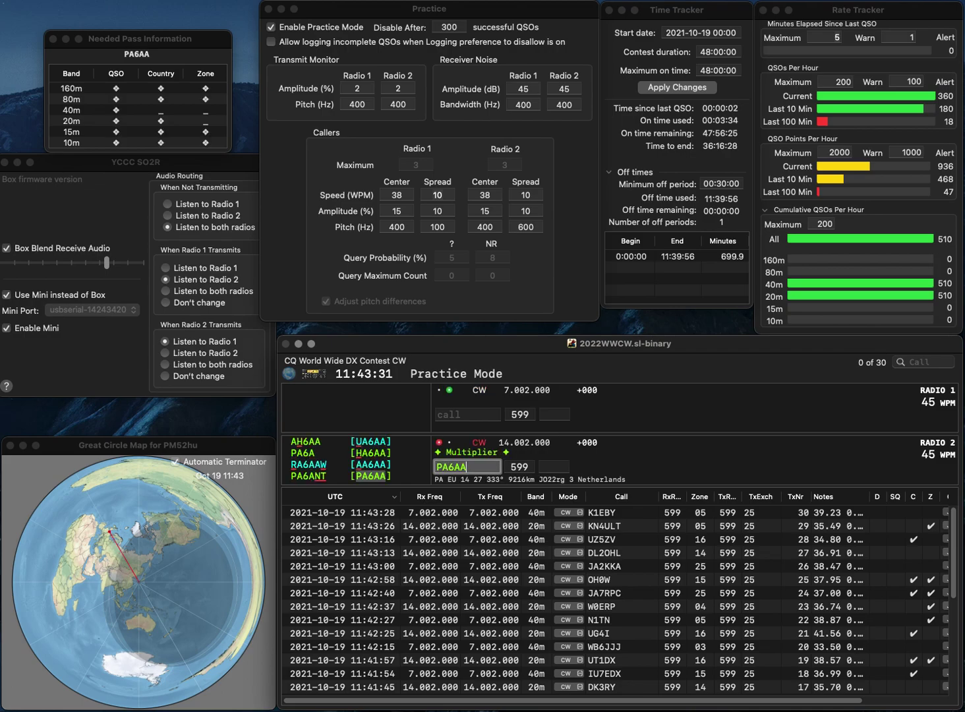
key("Return")
type("N8WA")
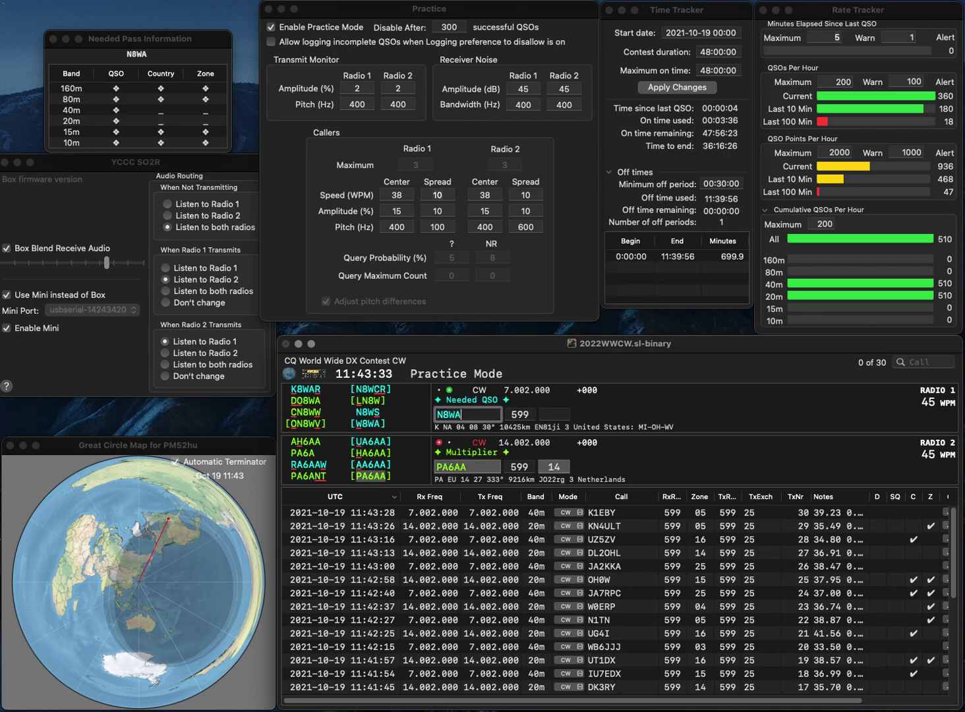
key("Return")
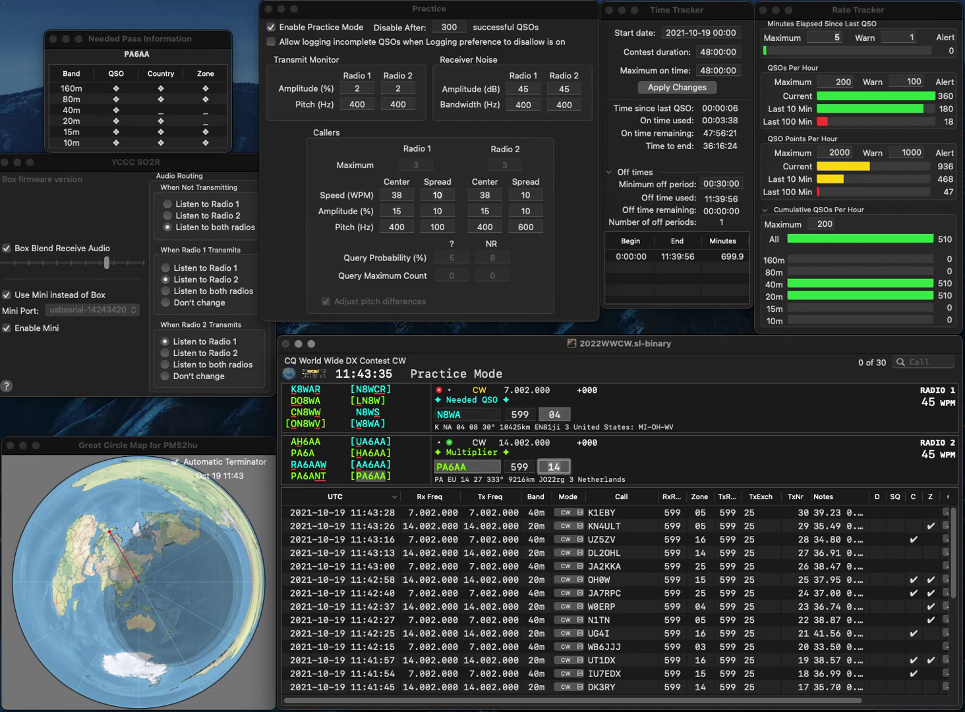
Step: Log the PA6AA contact with zone 14, and correct the Radio 1 call to N8WS and send its exchange
key("Return")
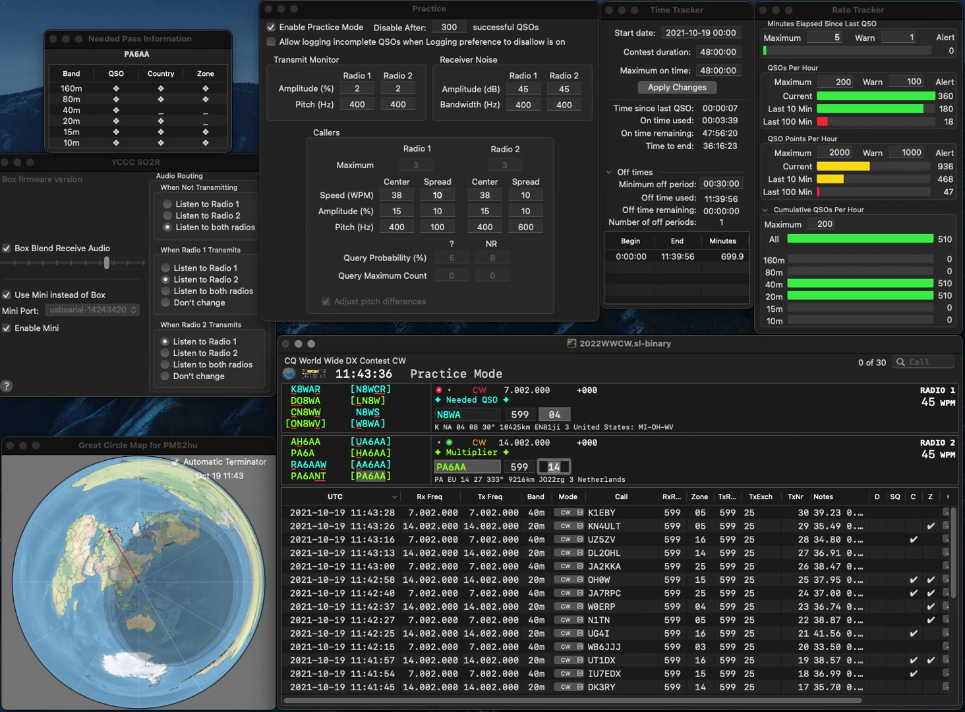
key("BackSpace")
type("S")
key("Return")
Step: Enter EA8CMX as the Radio 2 call and send its exchange
type("EA")
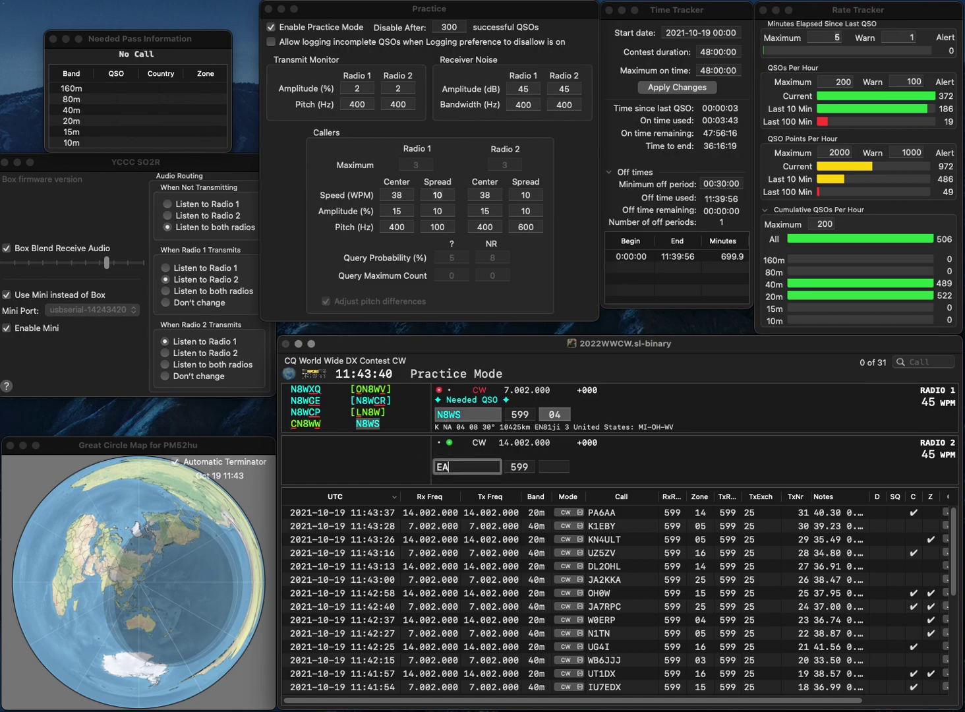
type("8CMX")
key("Return")
key("Tab")
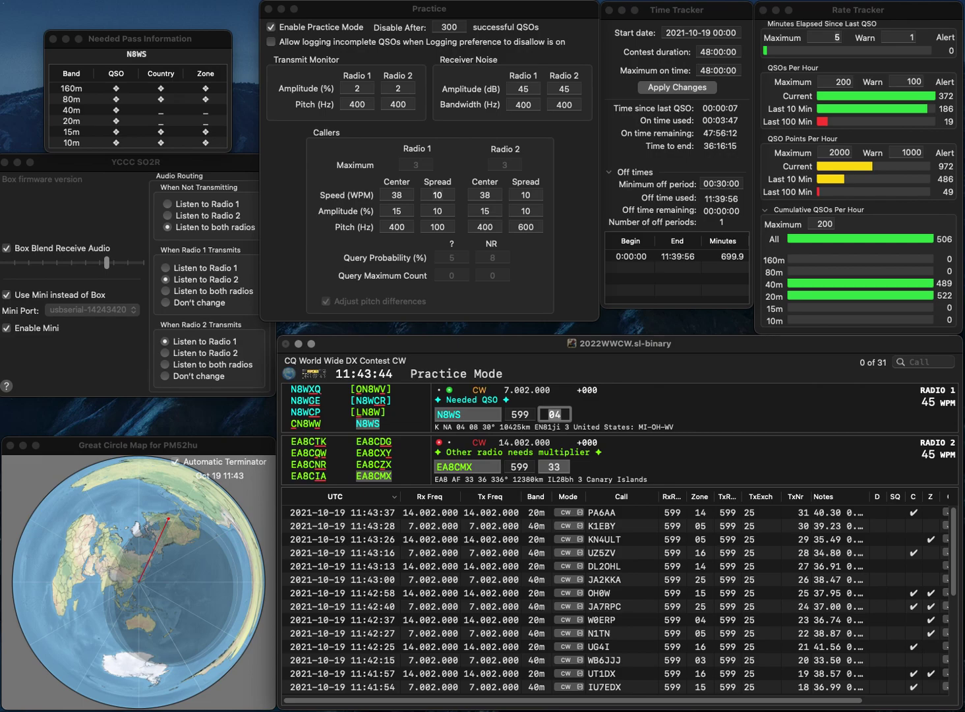
key("Tab")
key("Return")
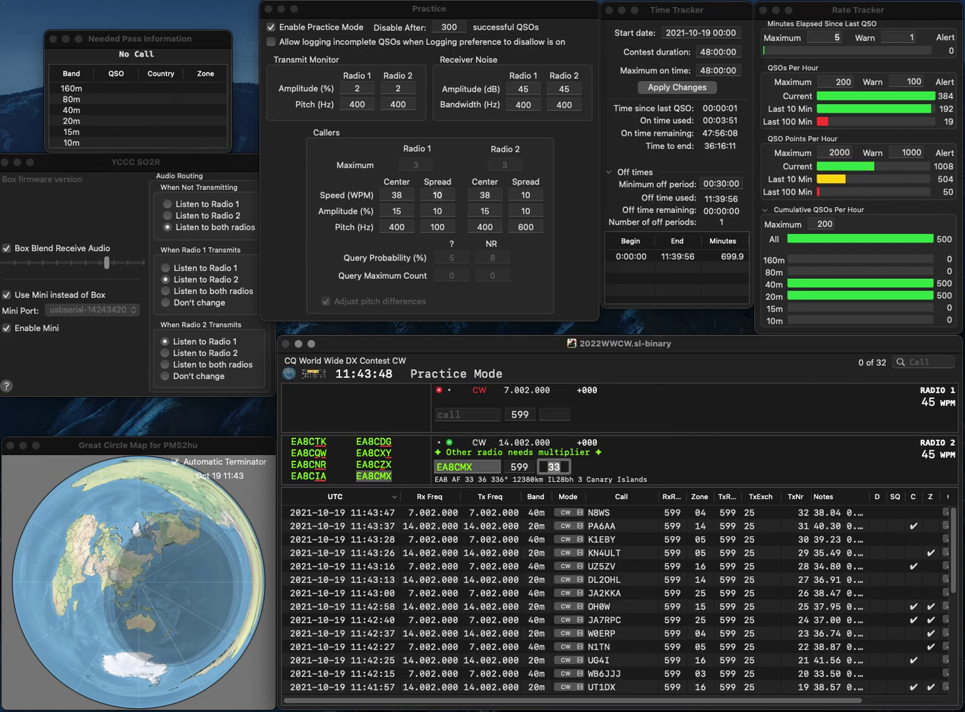
key("Return")
type("M0")
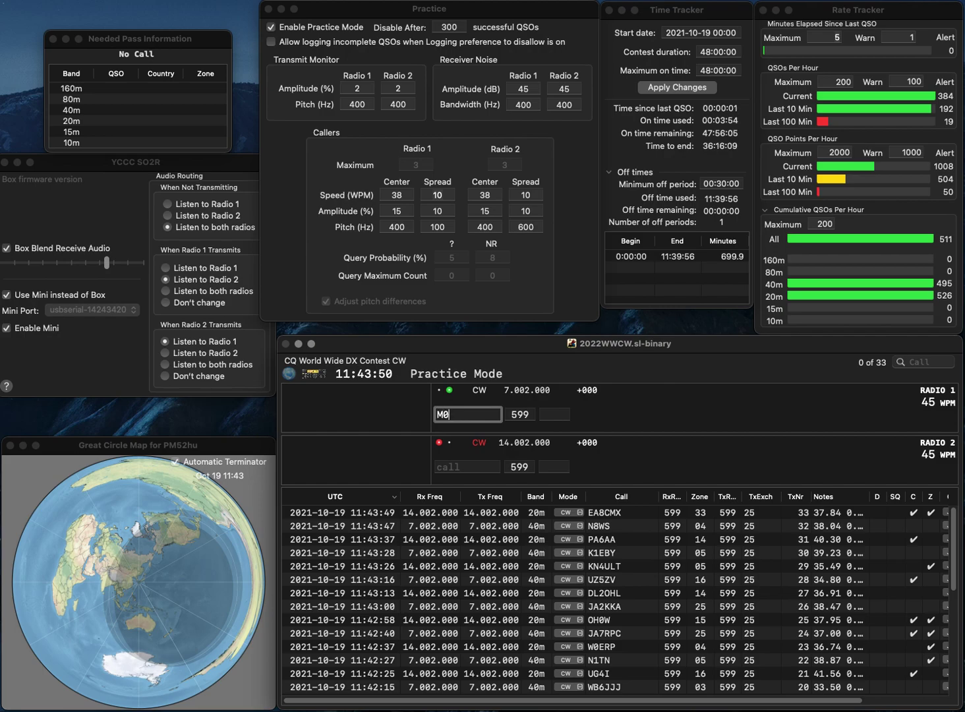
type("OKR")
key("Return")
type("SQ5ABF")
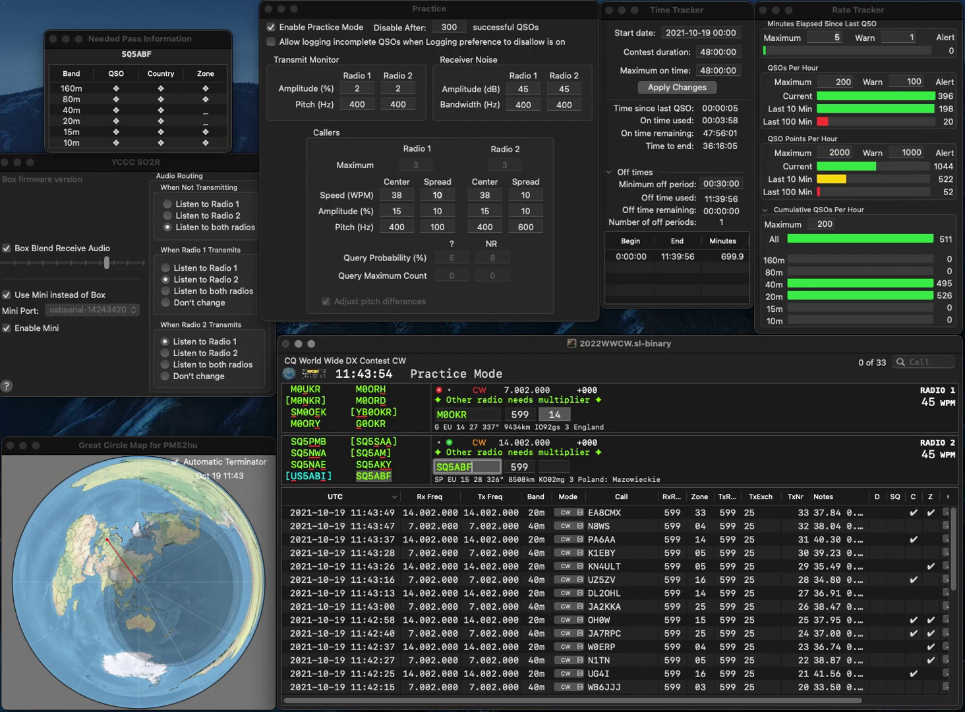
key("Return")
key("space")
key("Home")
key("Delete")
type("G")
key("Return")
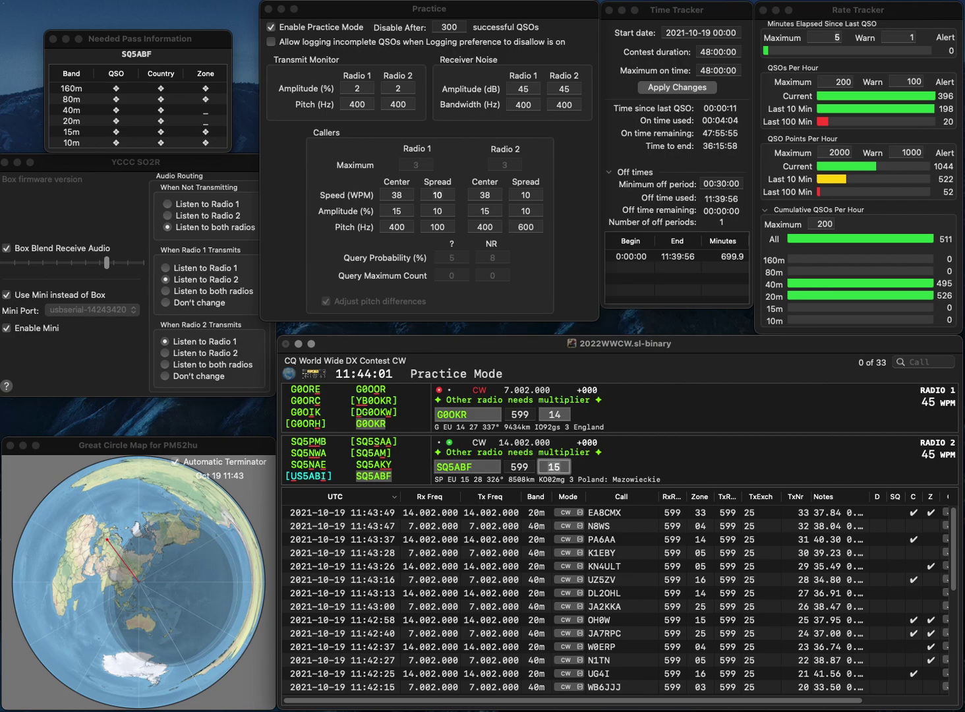
key("Return")
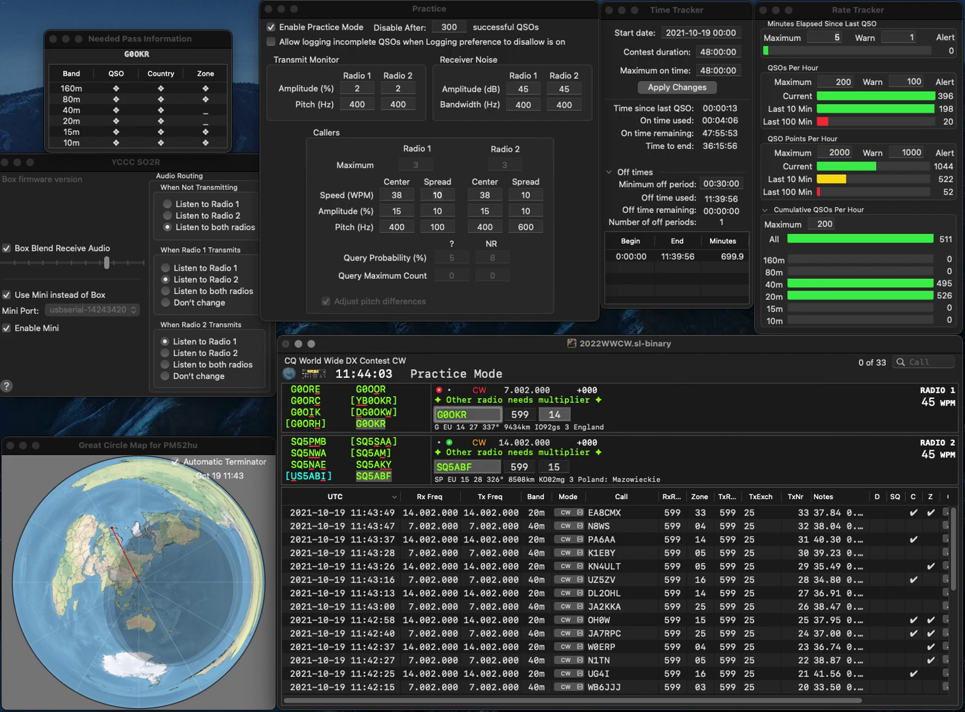
key("Return")
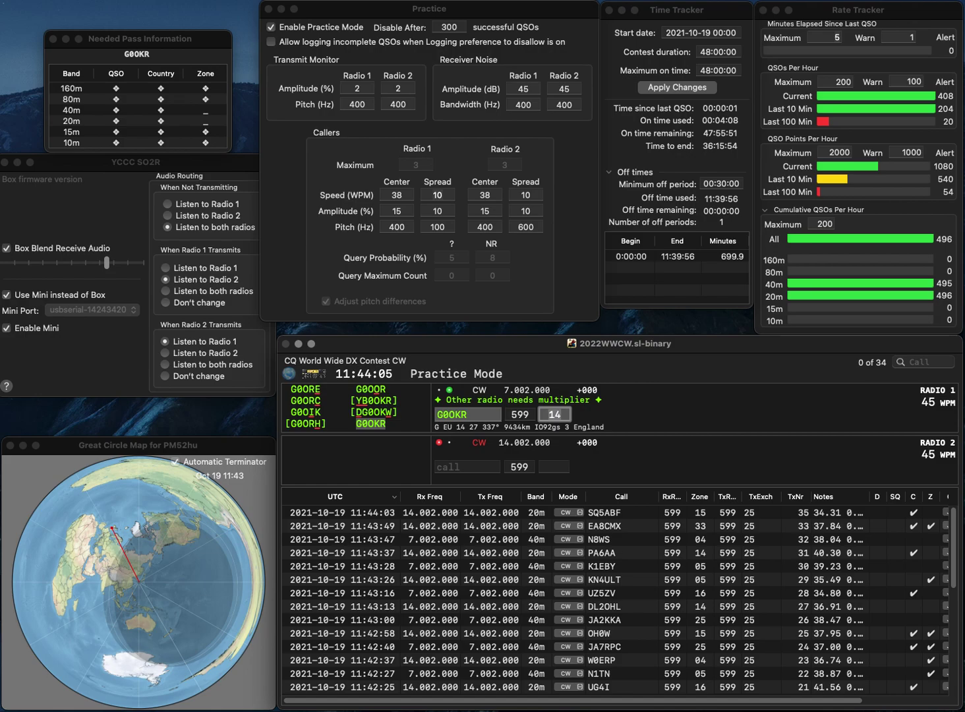
key("Return")
type("GW4AYJ")
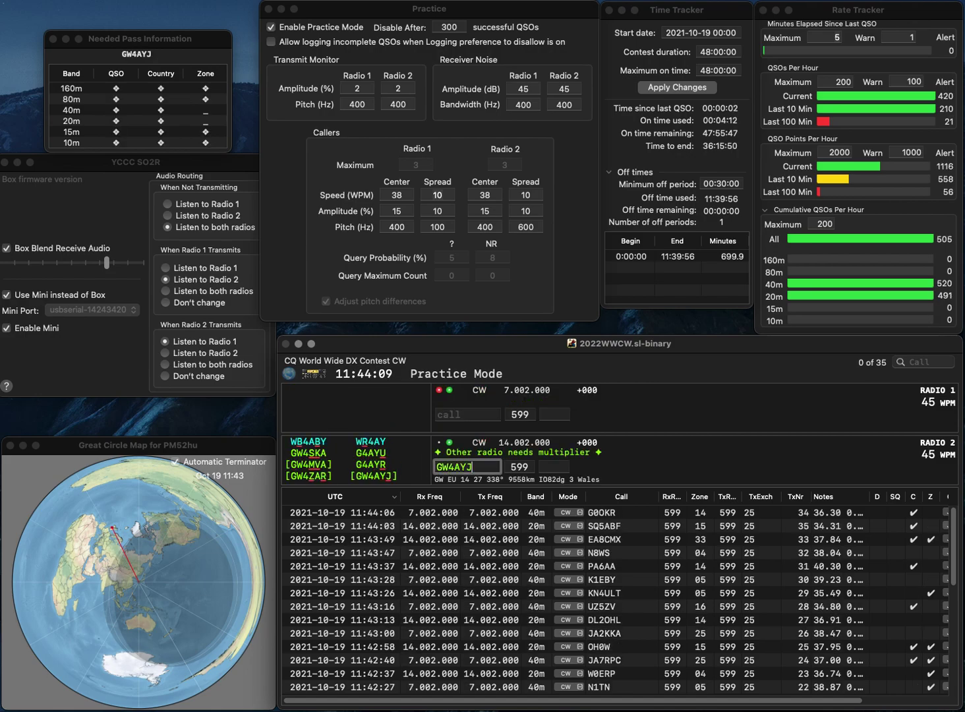
key("Return")
type("6DX")
key("Home")
type("R")
key("Return")
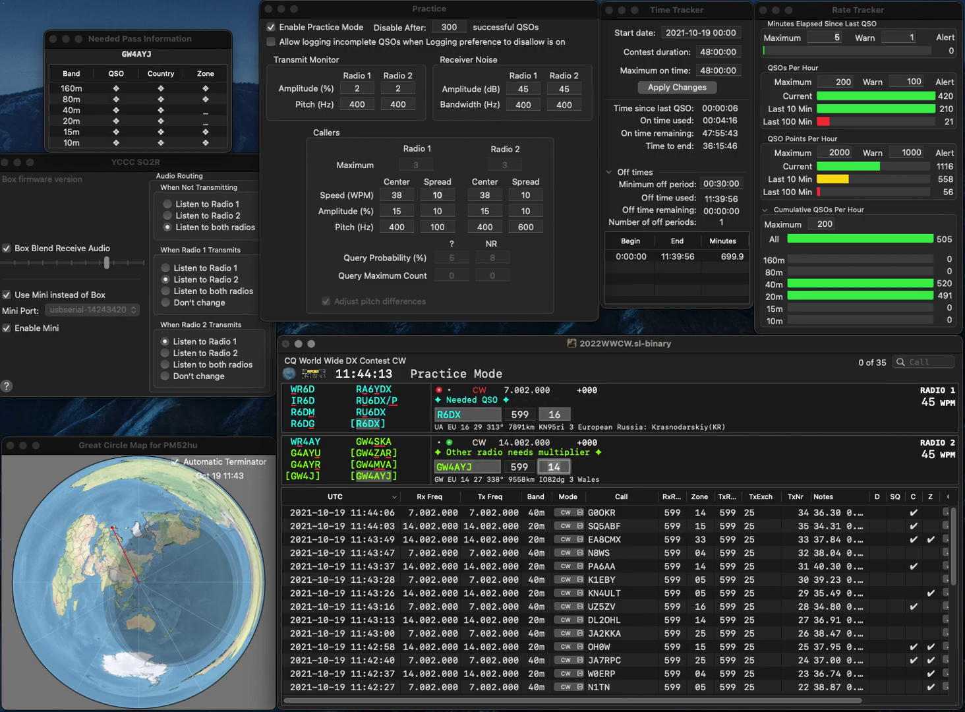
key("Return")
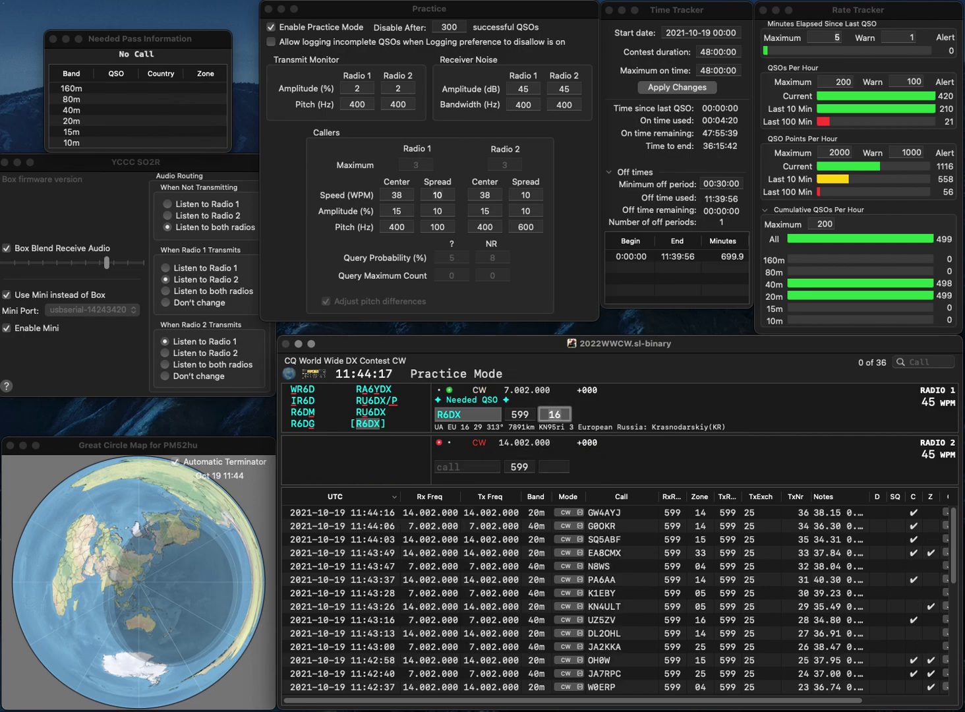
key("Return")
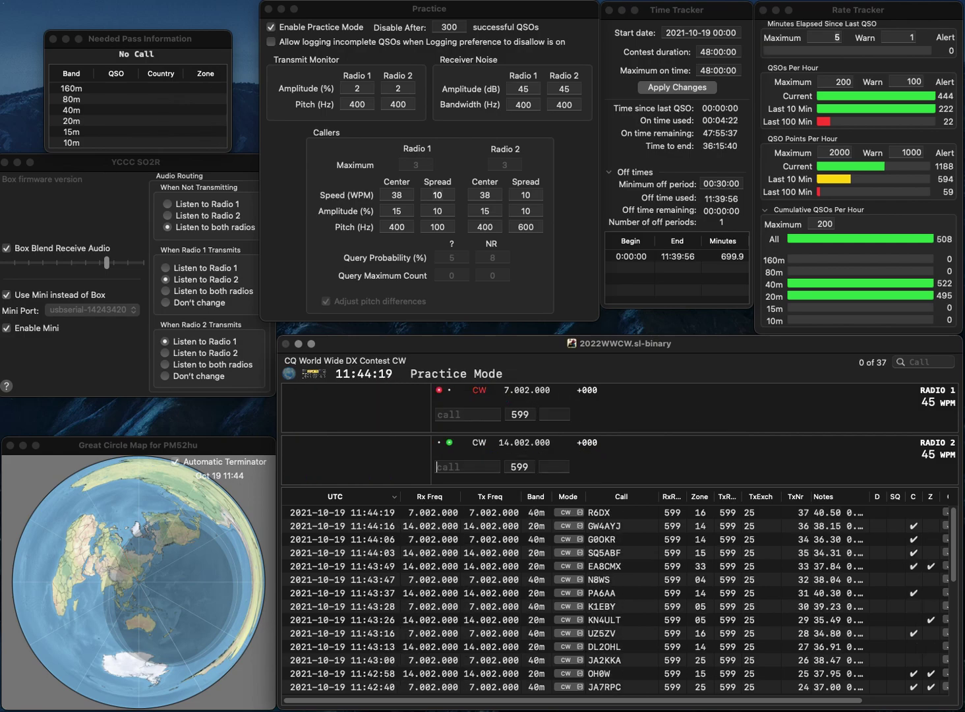
Step: Enter the call KP4P/N5 on Radio 2 and R4CS on Radio 1, sending the exchange on each radio
type("KP4")
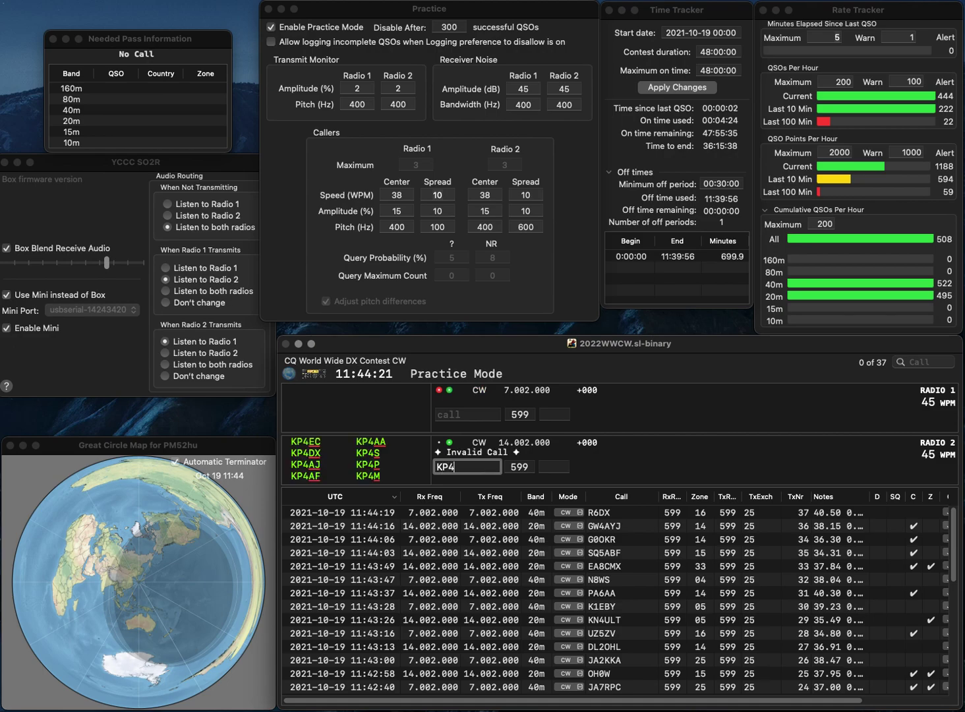
type("P/N5")
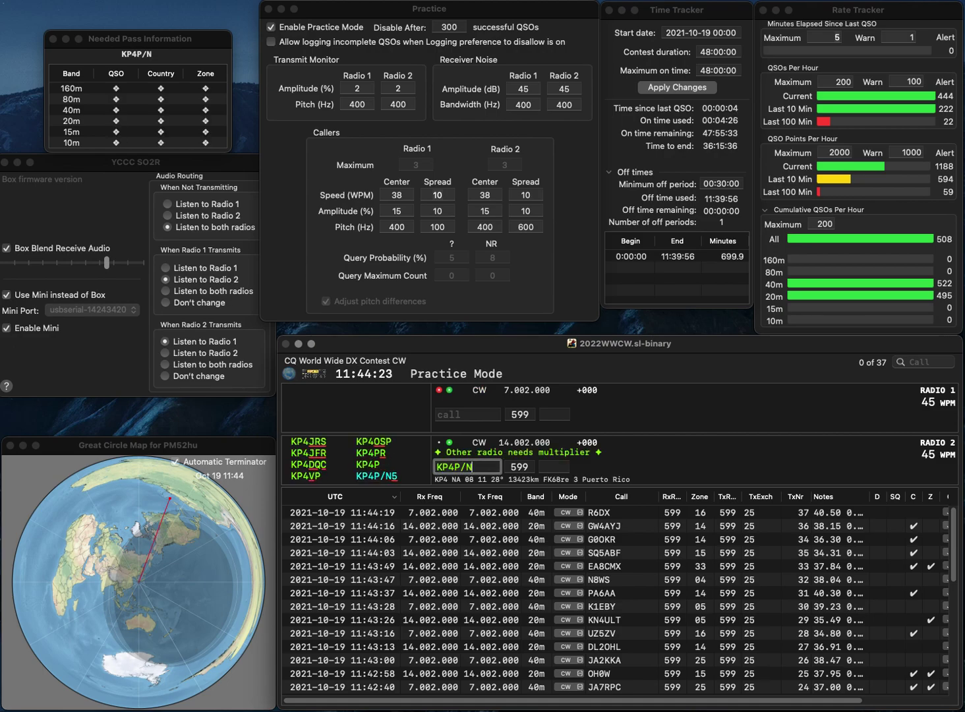
key("Return")
type("R4CS")
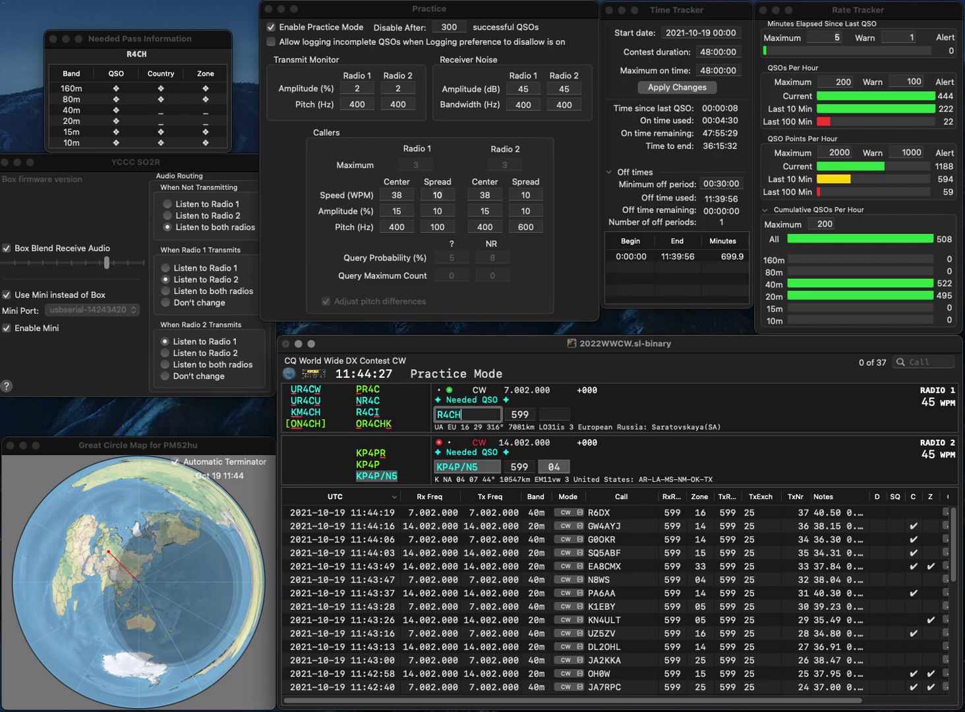
key("Return")
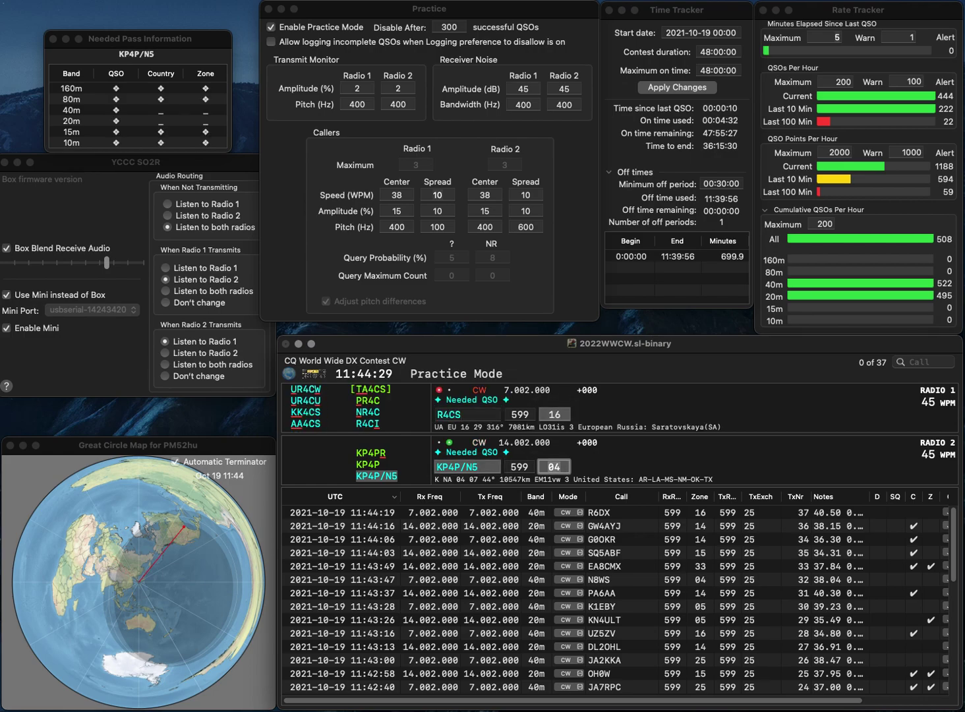
Step: Log the KP4P/N5 contact with zone 04, and correct the Radio 1 call to R4CI and send its exchange
key("Return")
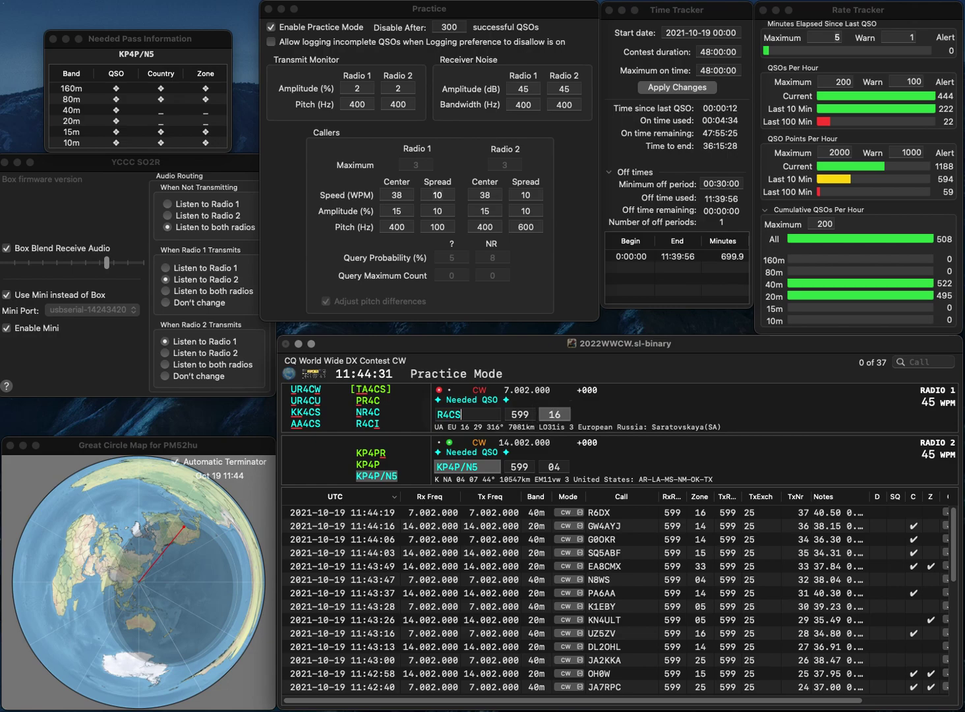
key("BackSpace")
key("BackSpace")
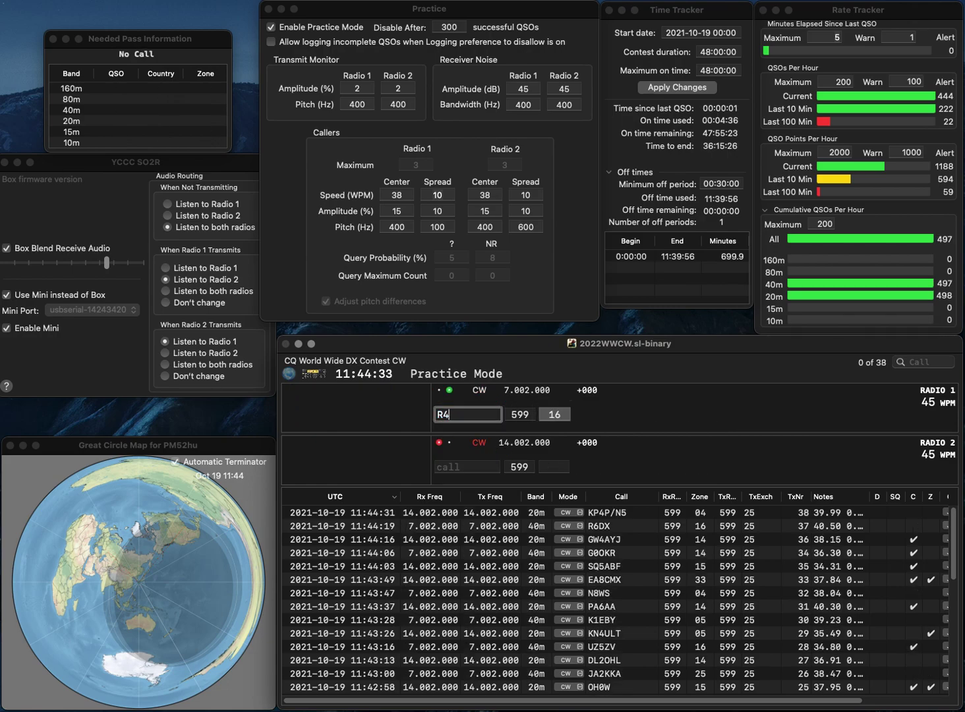
type("CI")
key("Return")
Step: Send the exchange to UA9PM on Radio 2, and log R4CI with zone 16 and UA9PM with zone 18
type("UA9PM")
key("Return")
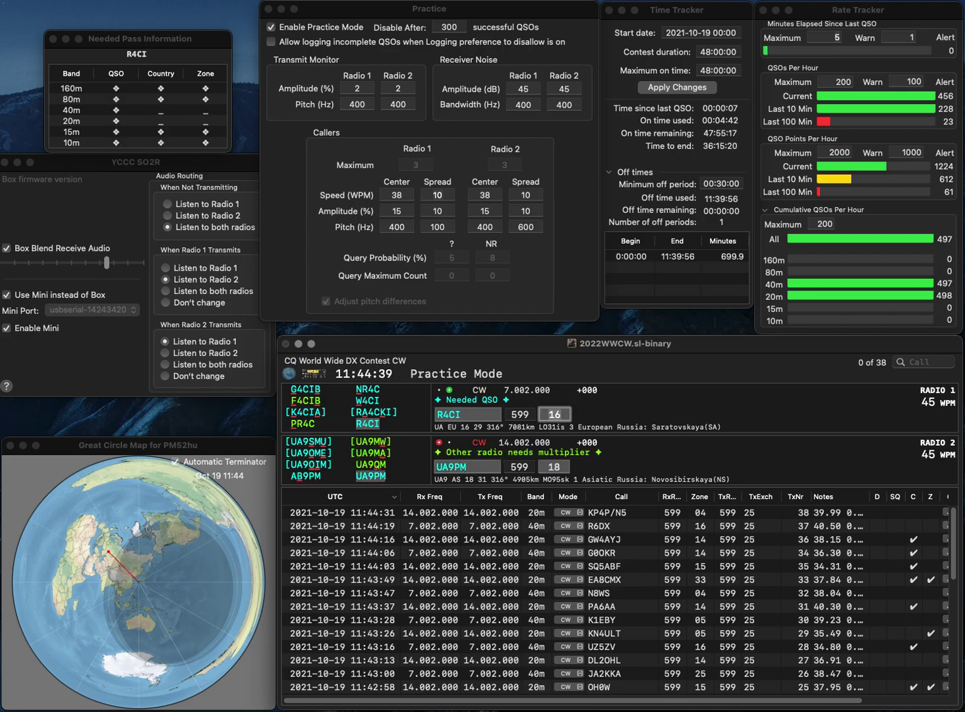
key("Return")
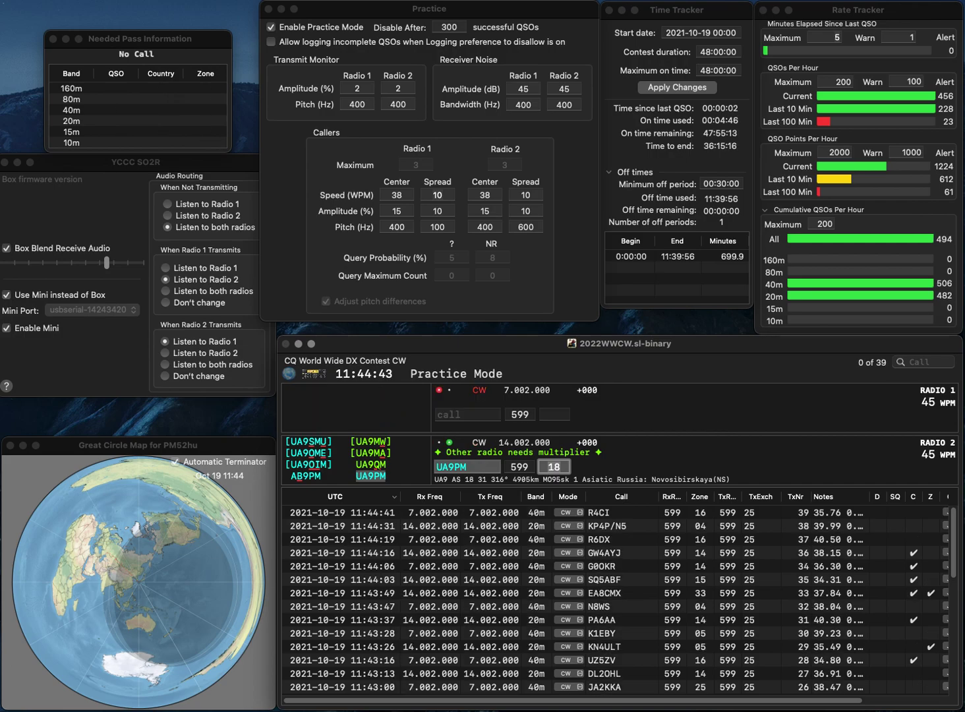
key("Return")
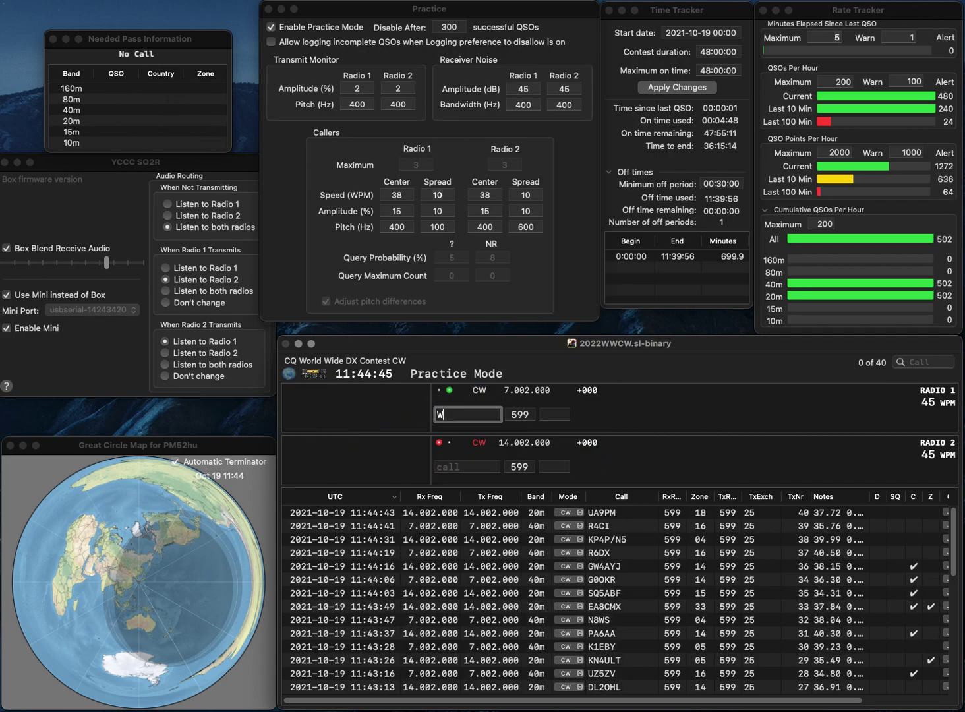
key("Down")
type("NA")
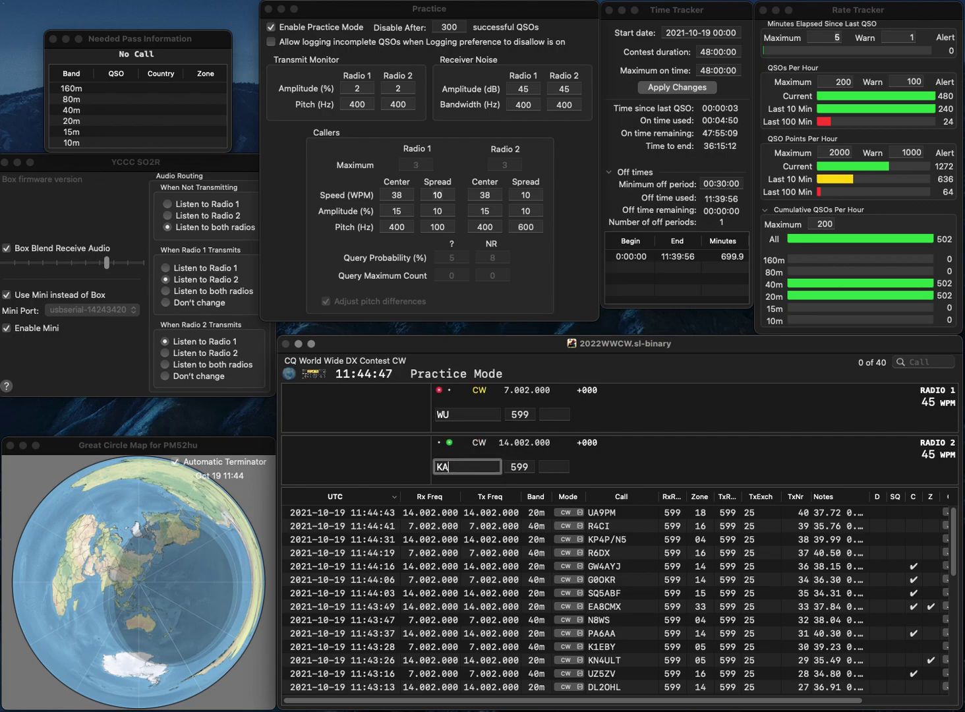
type("1SG")
key("Return")
key("Left")
type("A6N")
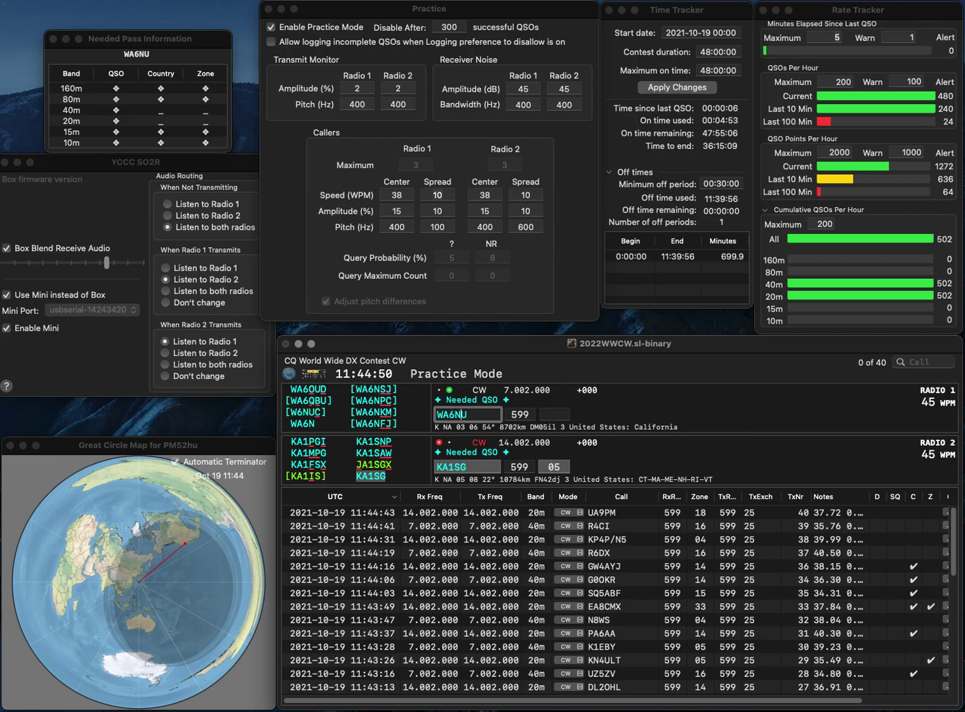
type("FJ")
key("Delete")
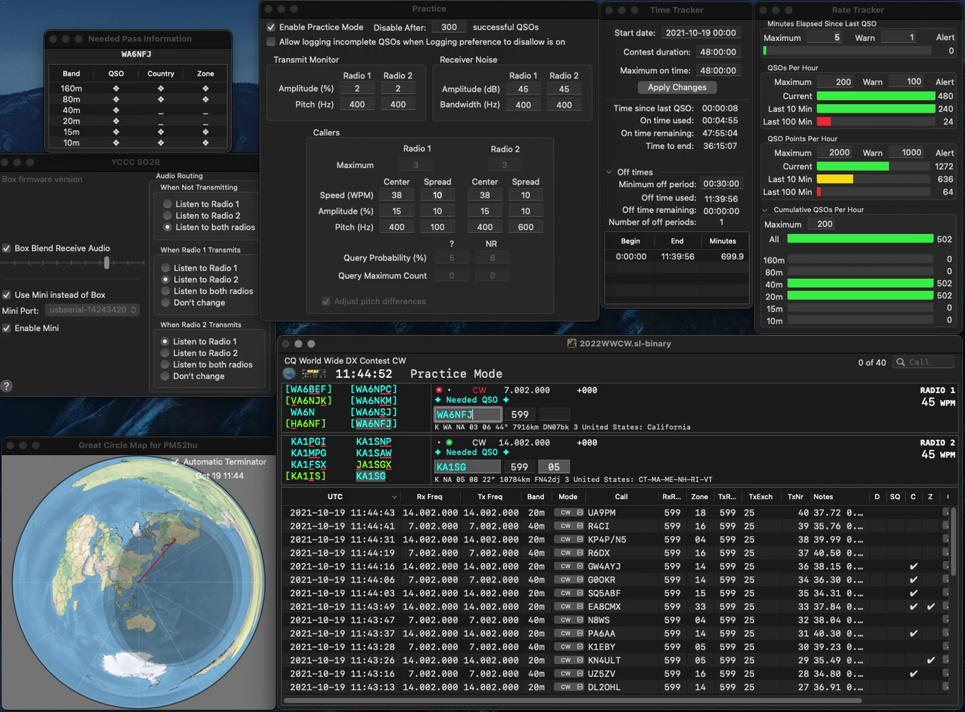
key("Return")
key("space")
key("Return")
key("space")
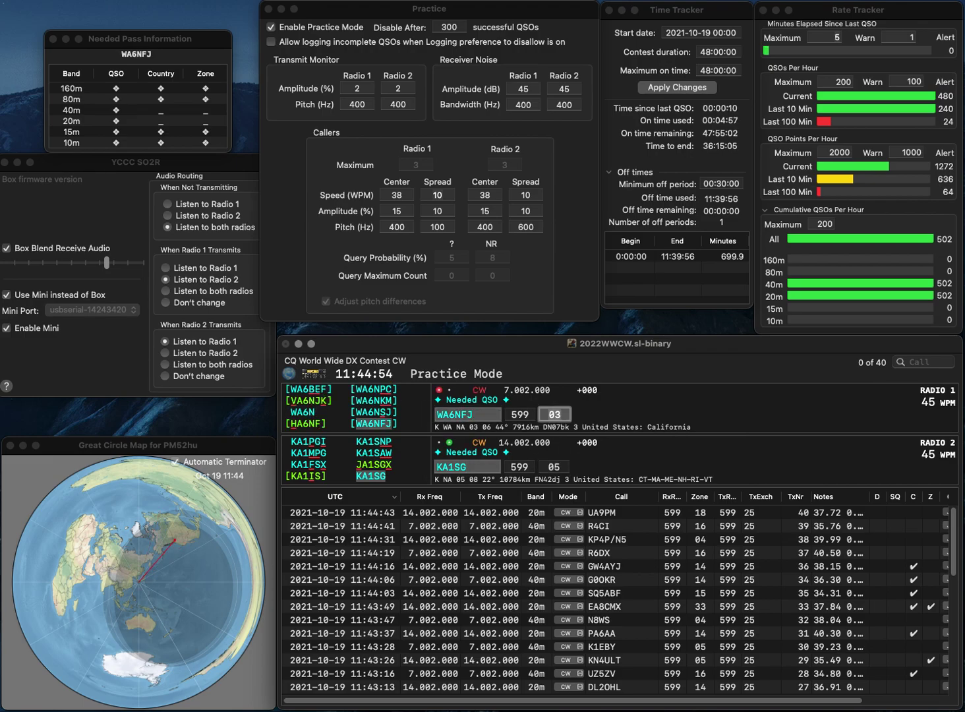
key("Return")
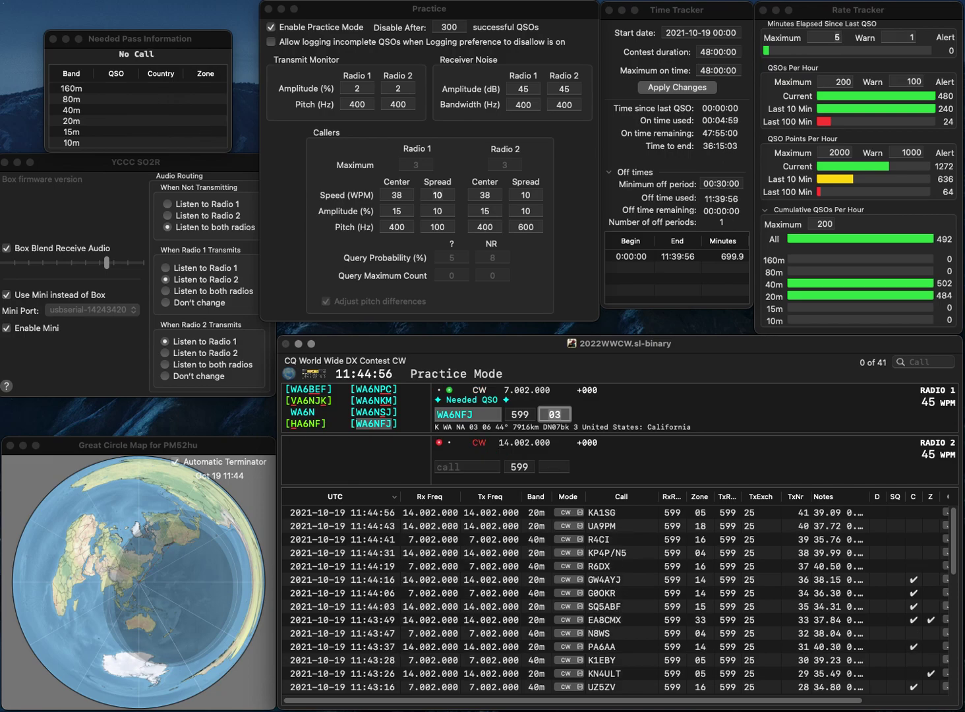
key("Return")
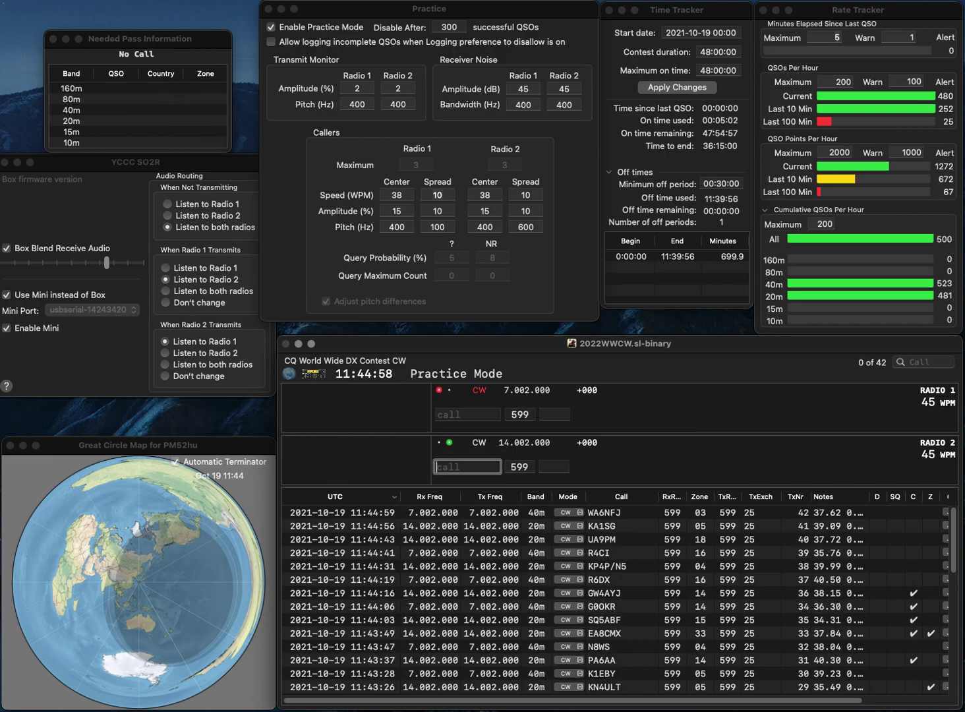
type("KE0TT")
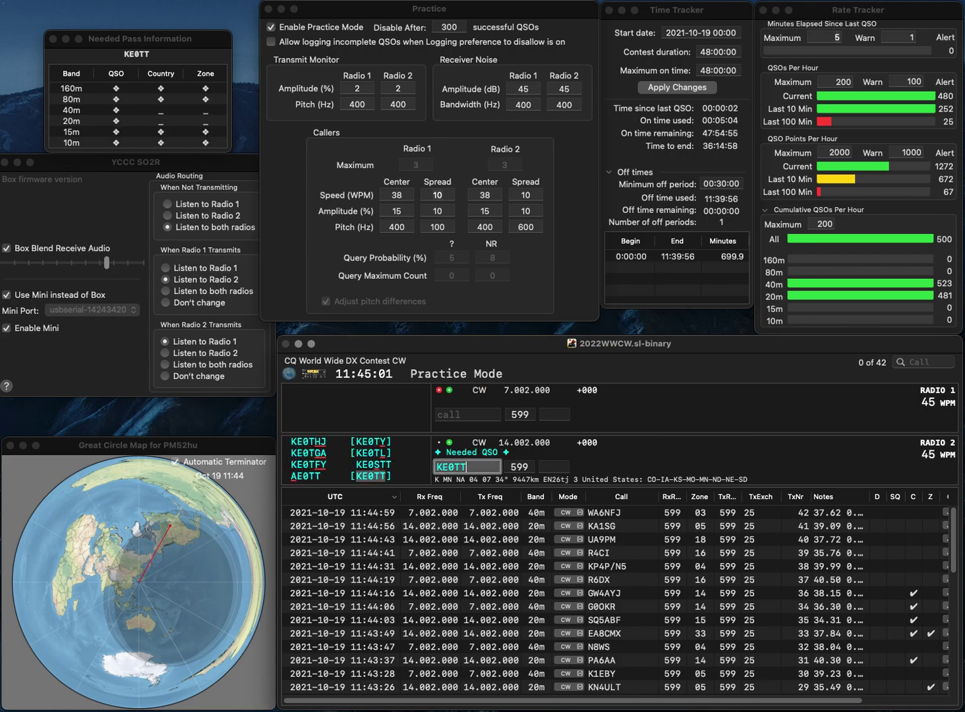
key("Return")
type("W7AV")
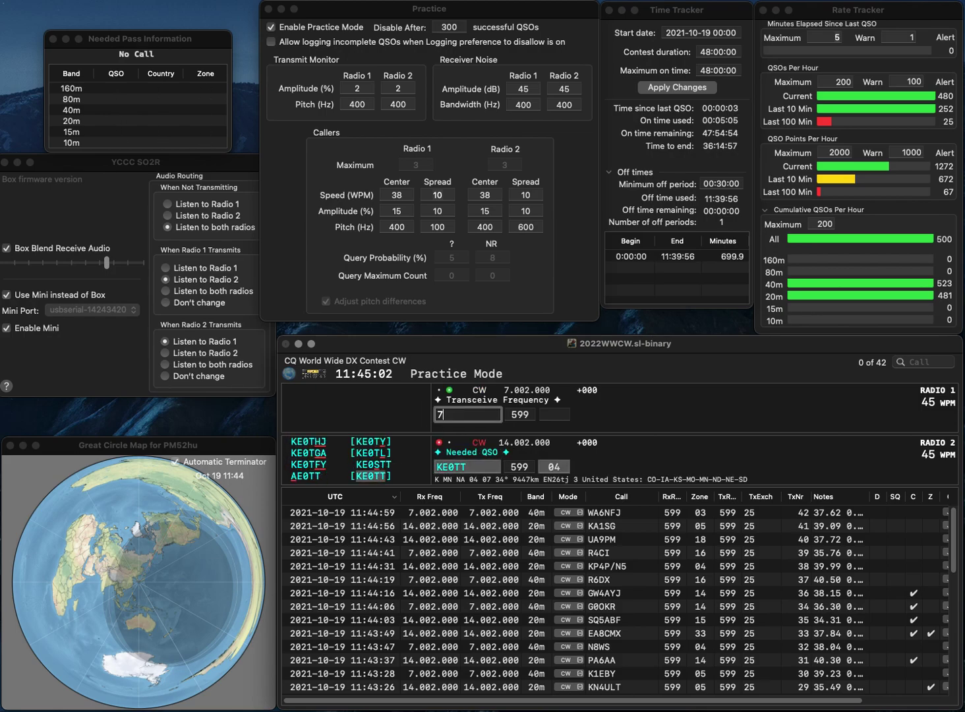
key("Return")
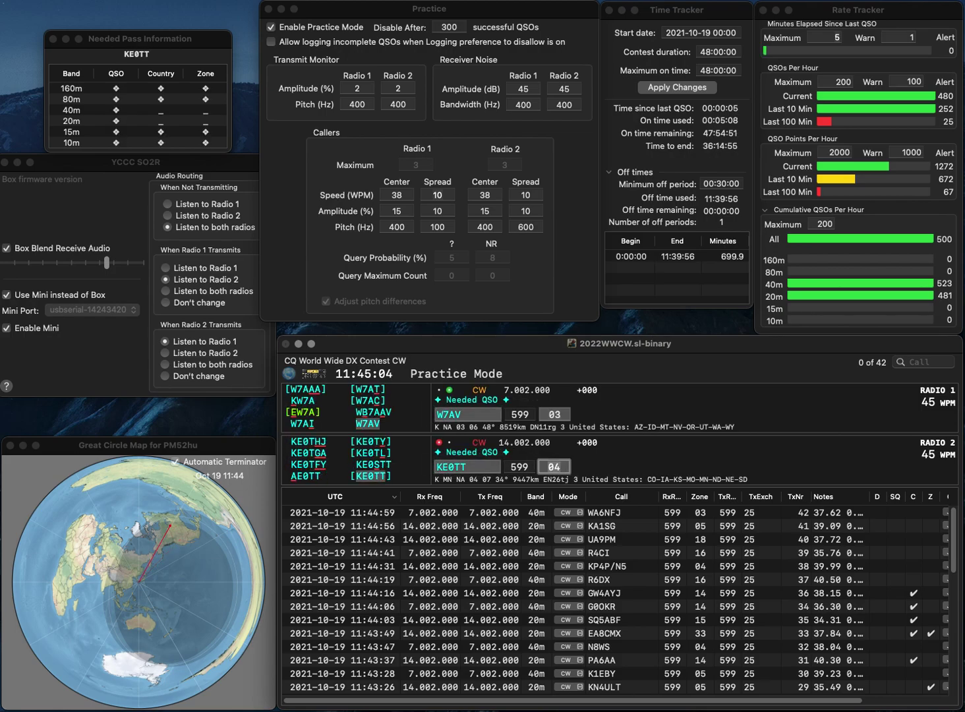
key("Return")
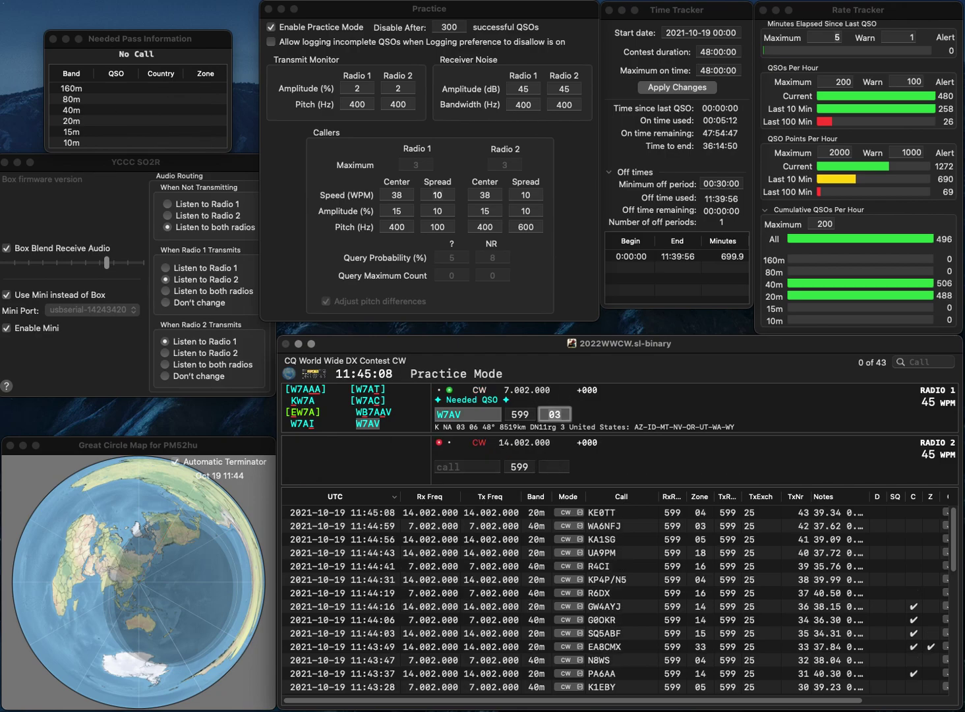
key("Return")
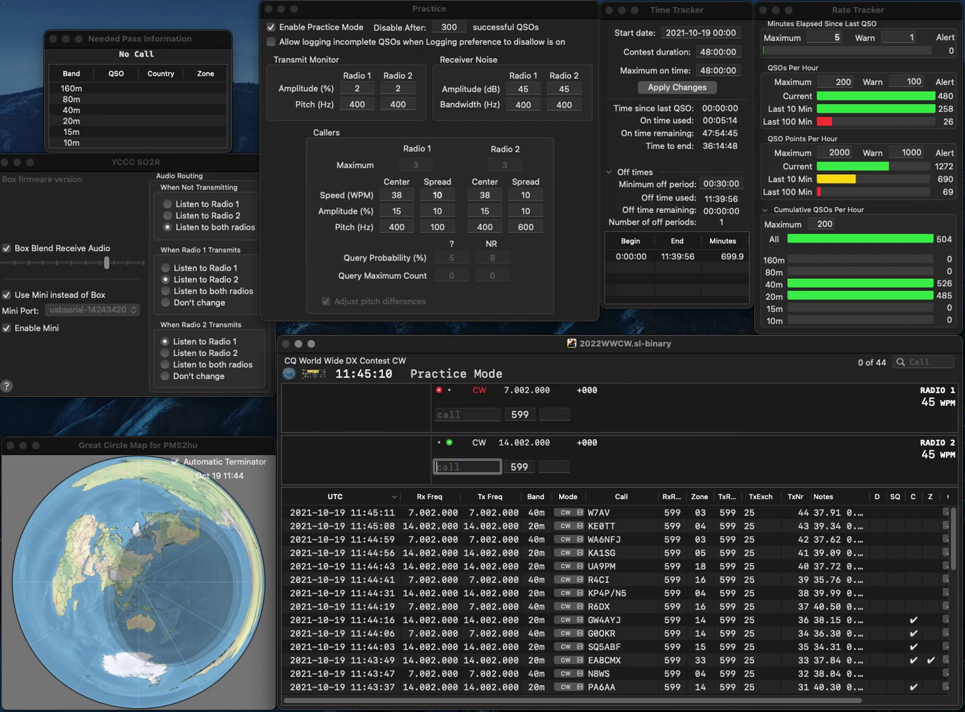
type("K2NVX")
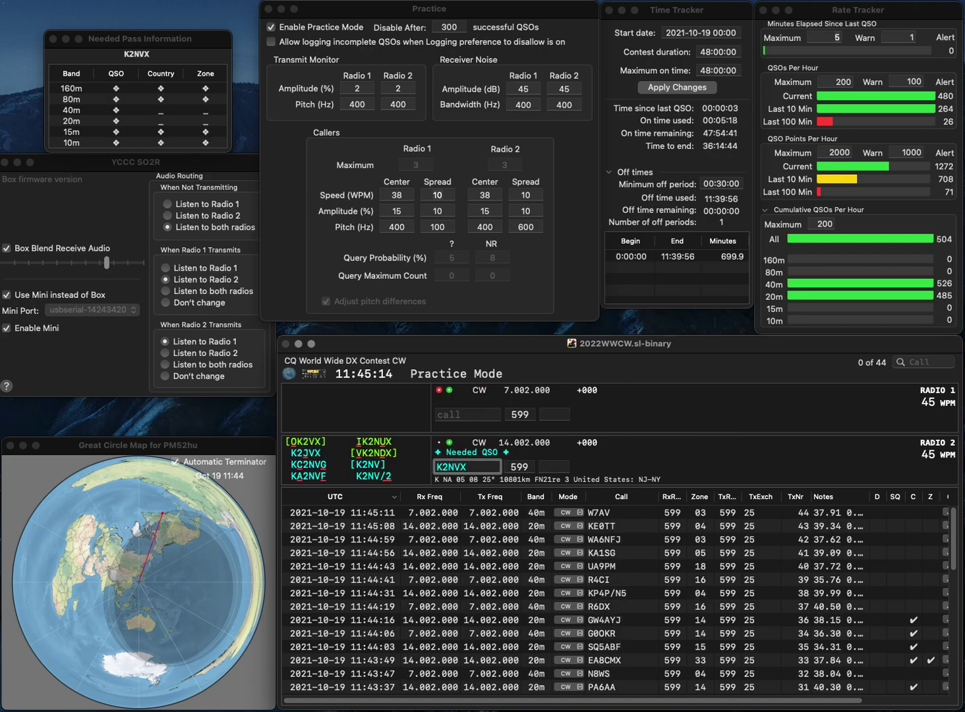
key("BackSpace")
type("/VE3")
key("Return")
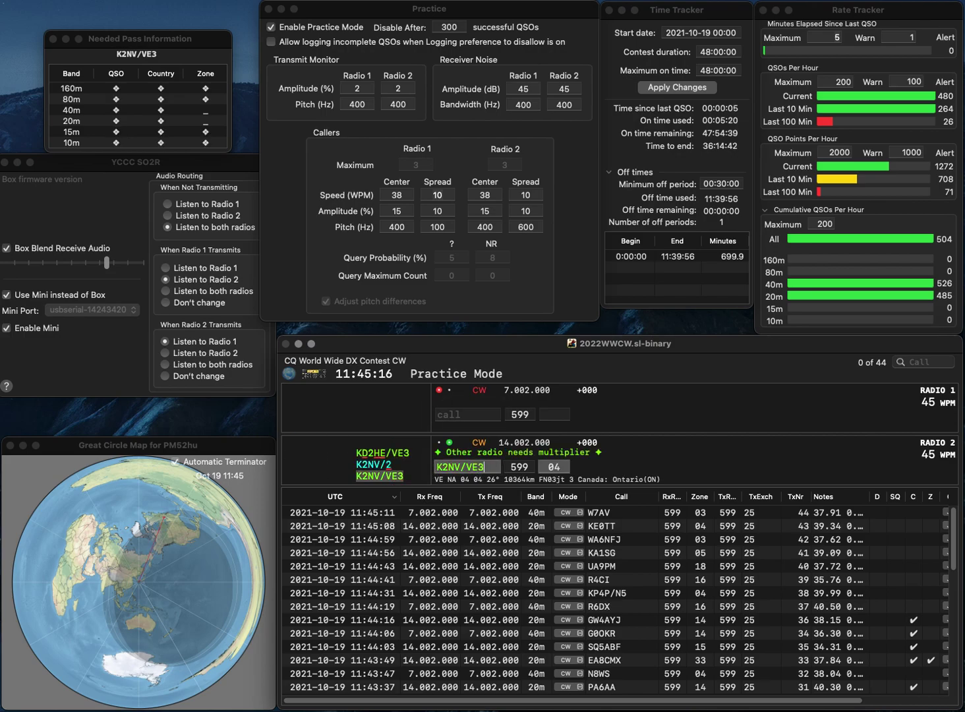
type("KI4YZN")
key("Return")
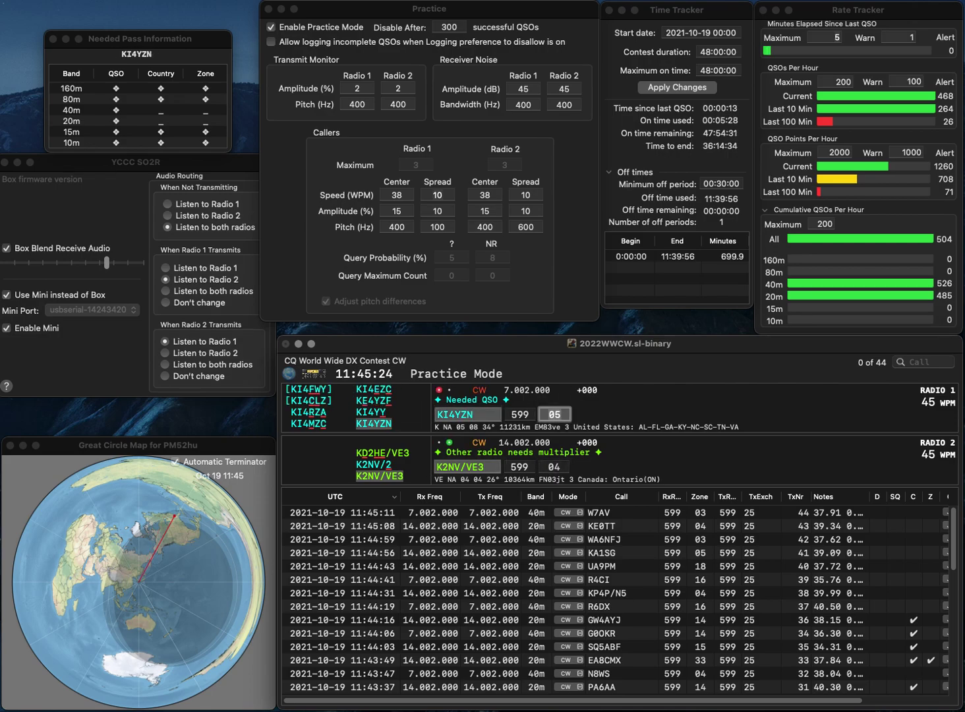
key("Return")
key("Return")
type("G9NJ")
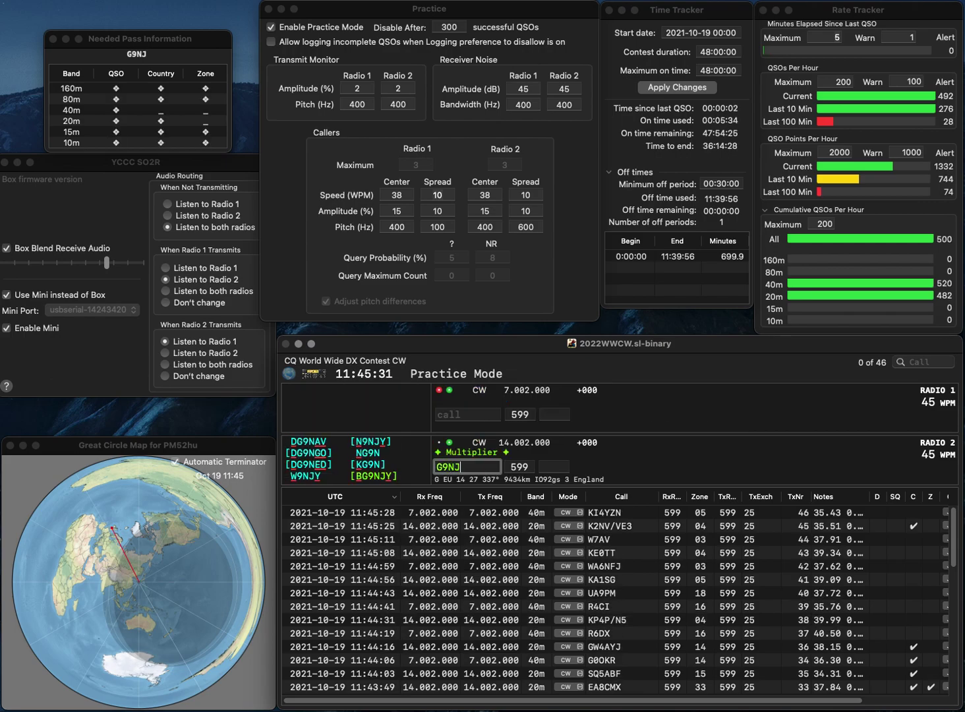
type("Y")
key("Home")
type("B")
key("Return")
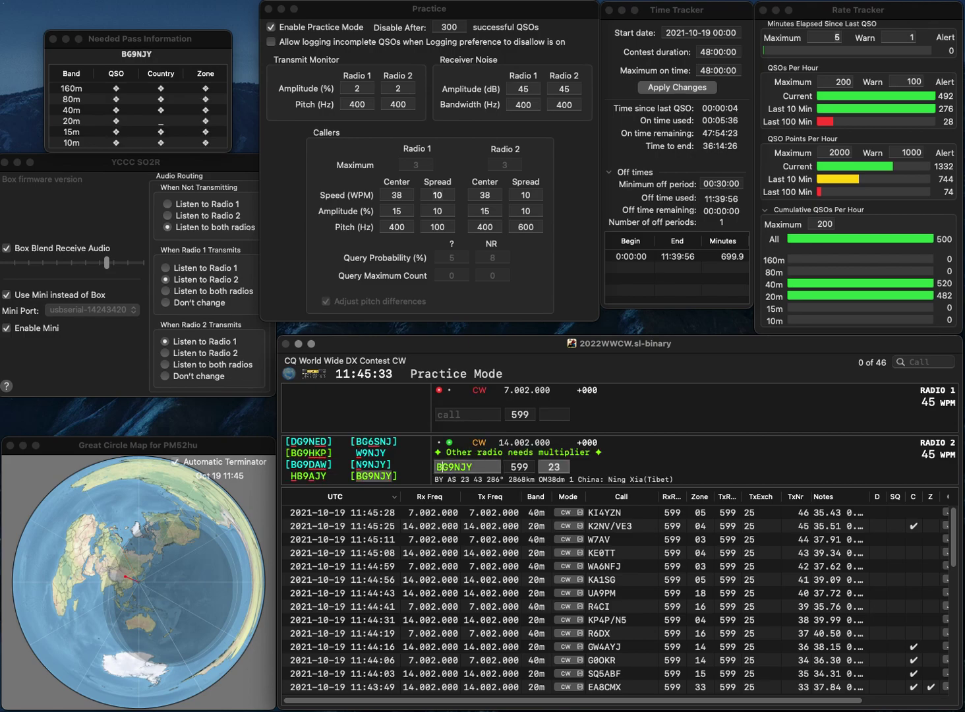
type("LZ5U")
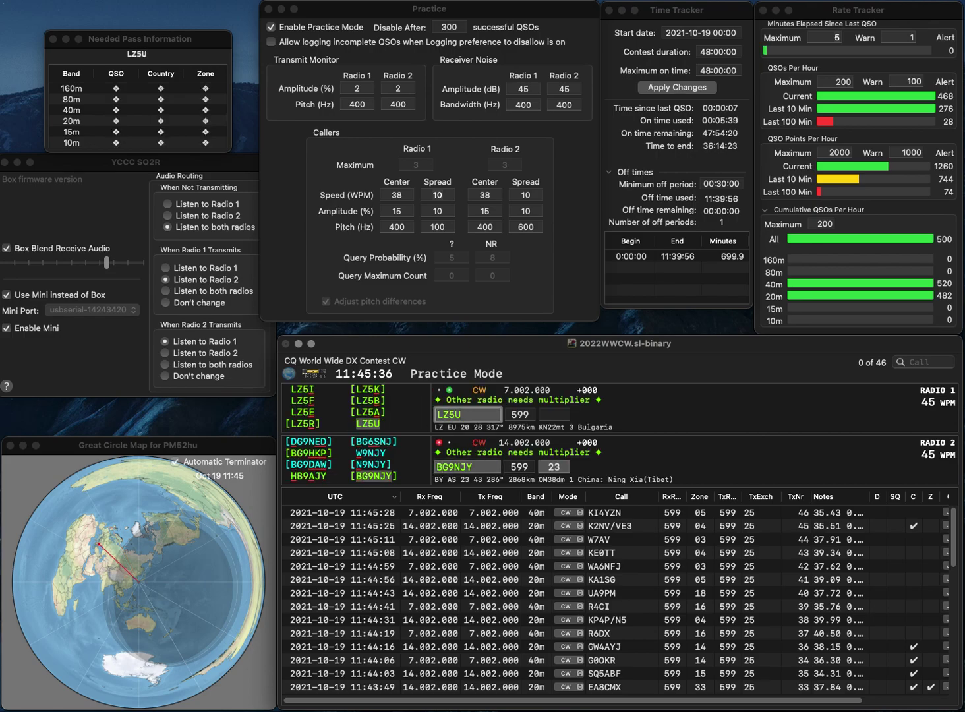
key("Return")
key("space")
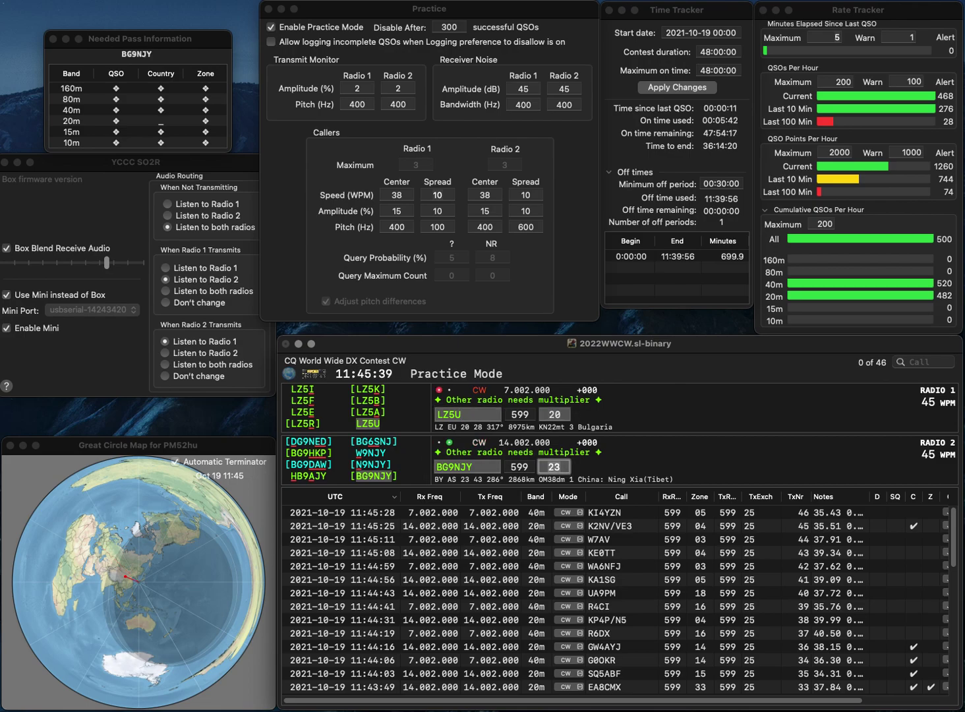
key("Return")
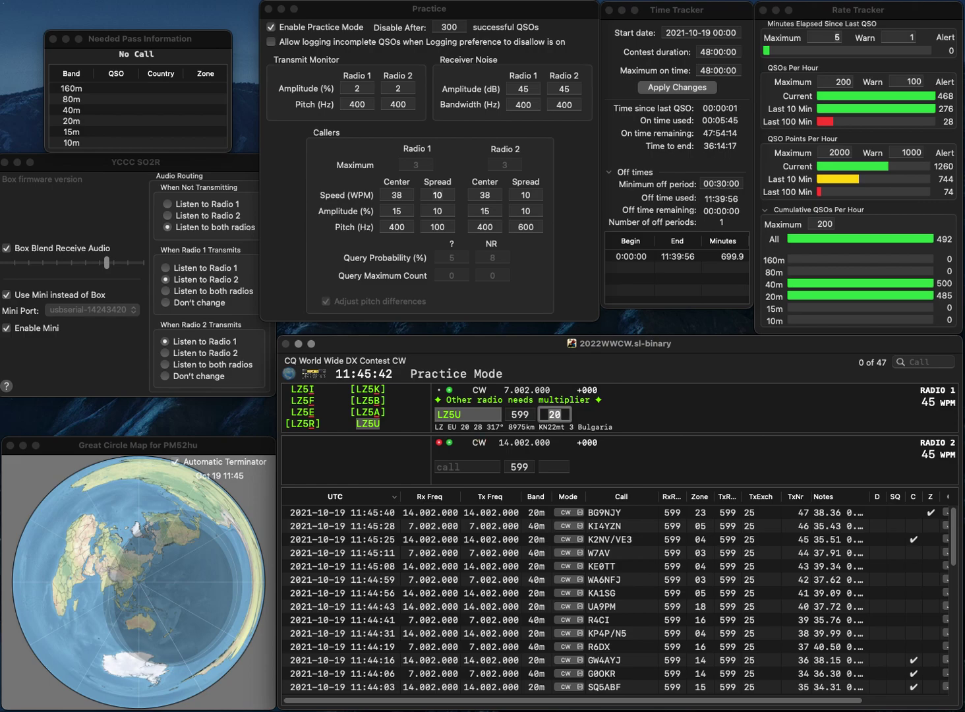
key("Return")
type("LY5")
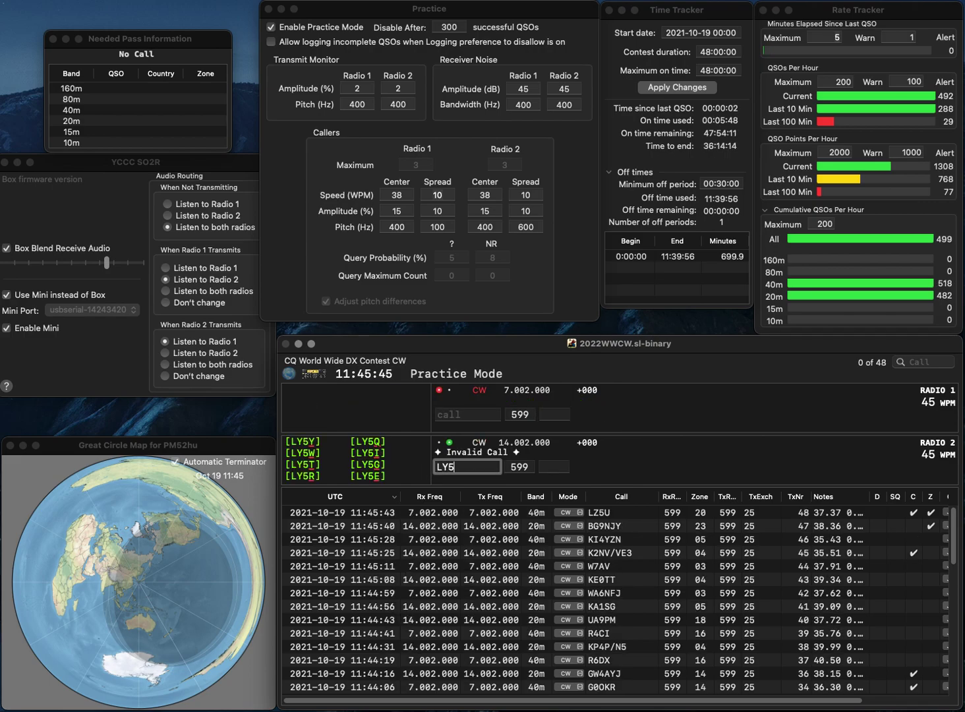
type("Z")
key("Return")
Step: Correct the Radio 1 call to F5VAI and send its exchange, and log LY5Z with zone 15 and F5VAI with zone 14
type("UFHF")
type("VAI")
key("Home")
key("Delete")
key("Delete")
key("Delete")
key("Right")
type("5")
key("Return")
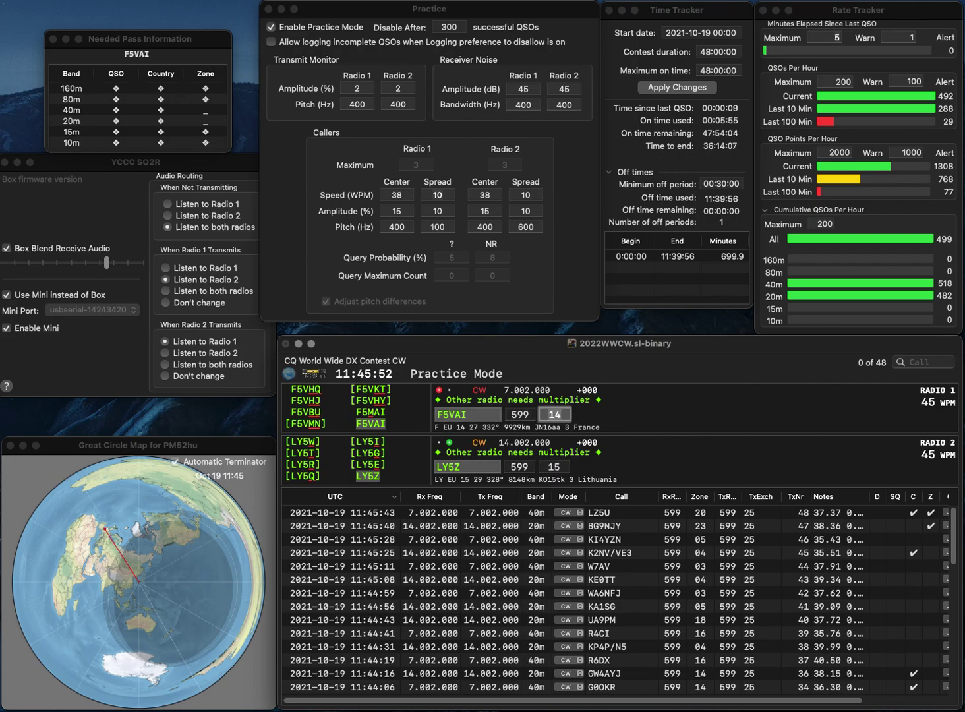
key("Return")
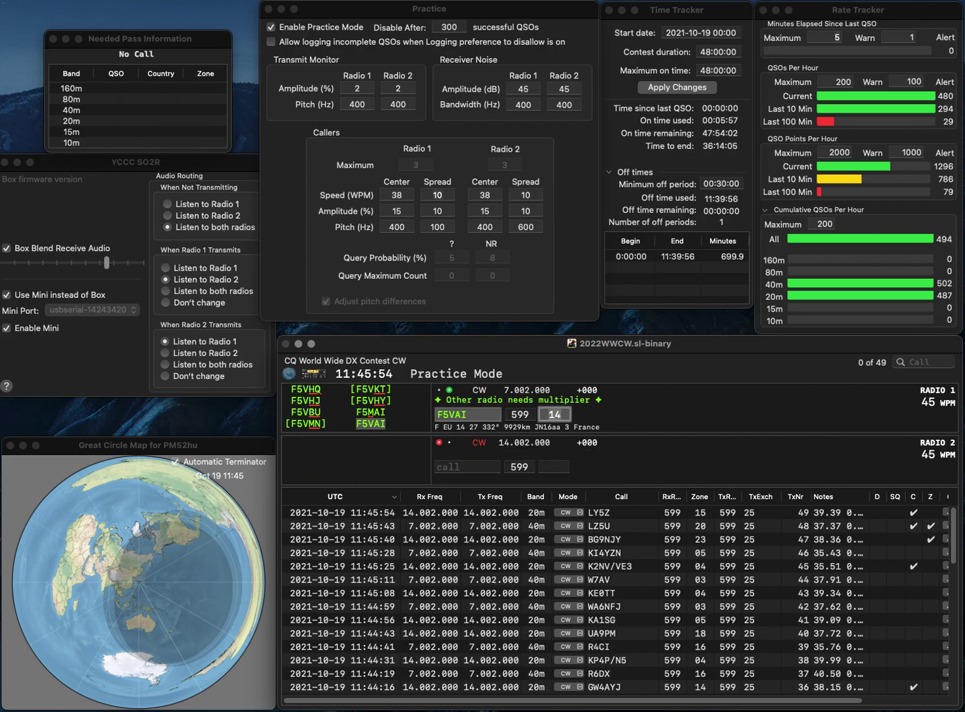
key("Return")
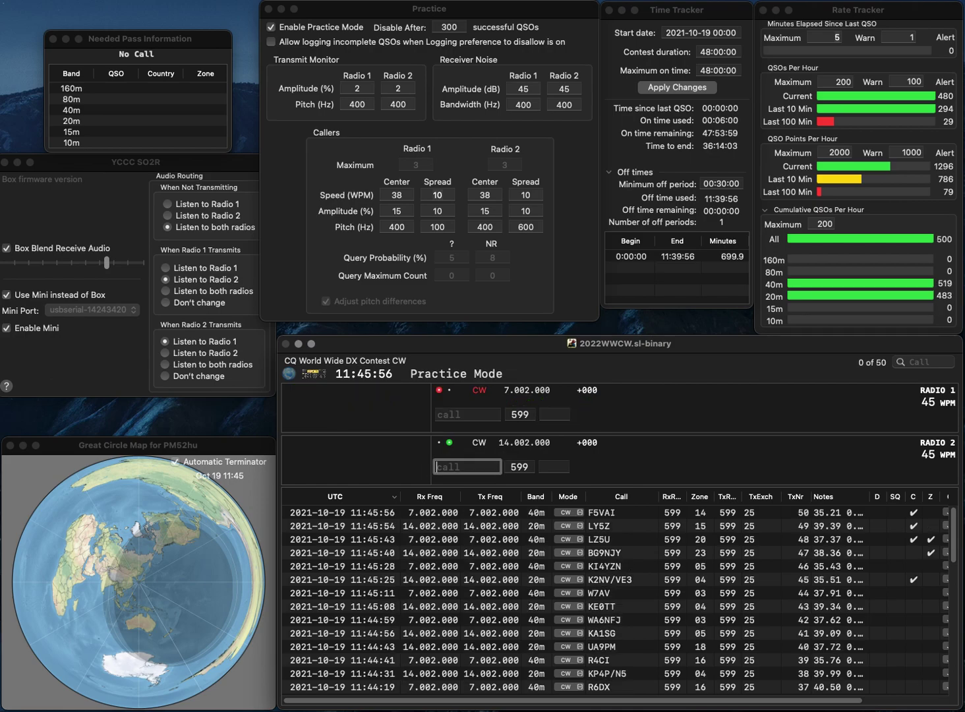
Step: Enter P40X on Radio 2 and send its exchange
type("P40")
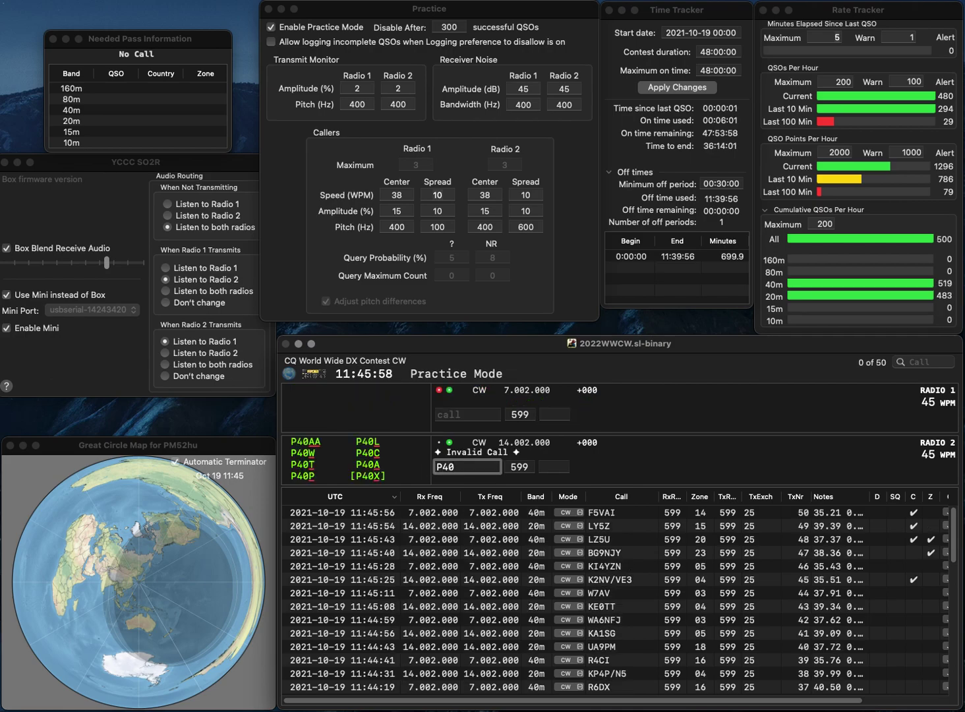
type("X")
key("Return")
Step: Enter F2DR on Radio 1, correct it to DF2DR and send its exchange
type("F2")
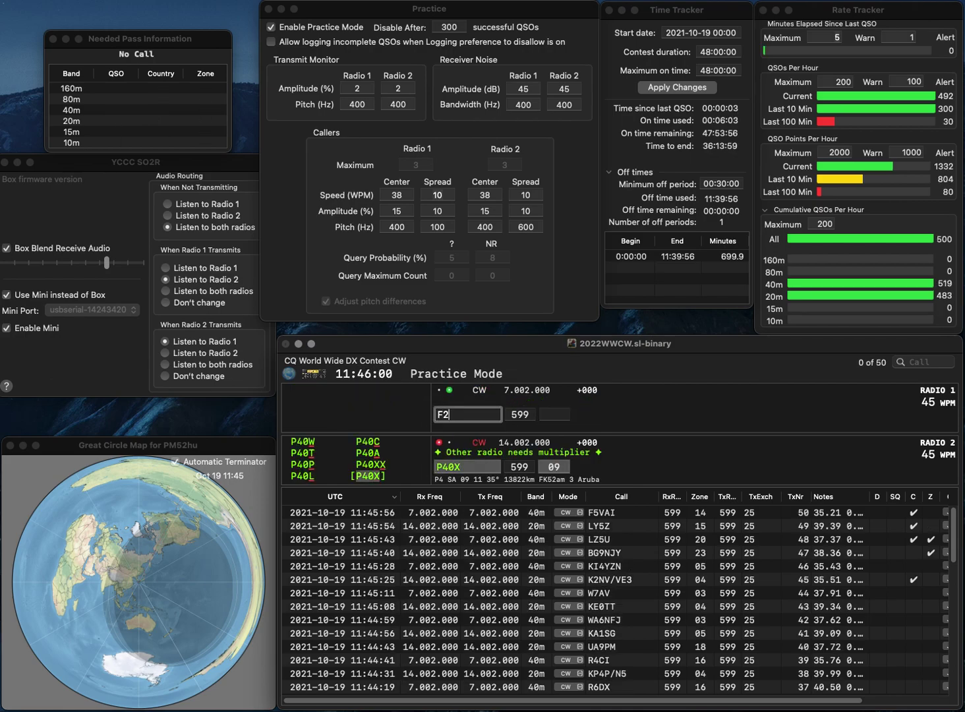
type("DR")
key("Home")
type("D")
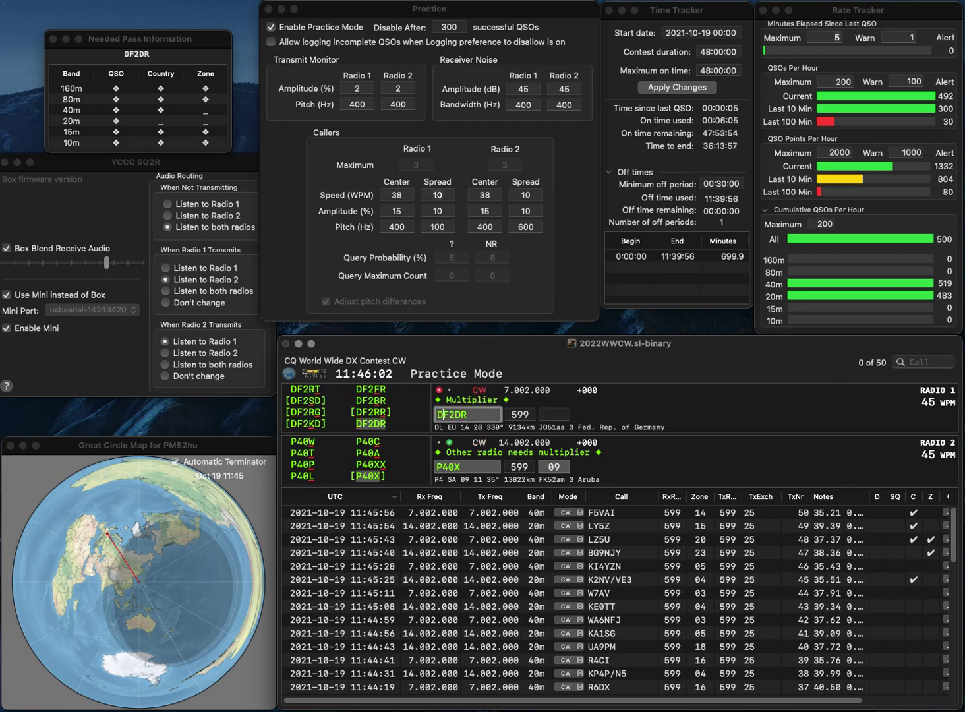
key("Return")
key("Return")
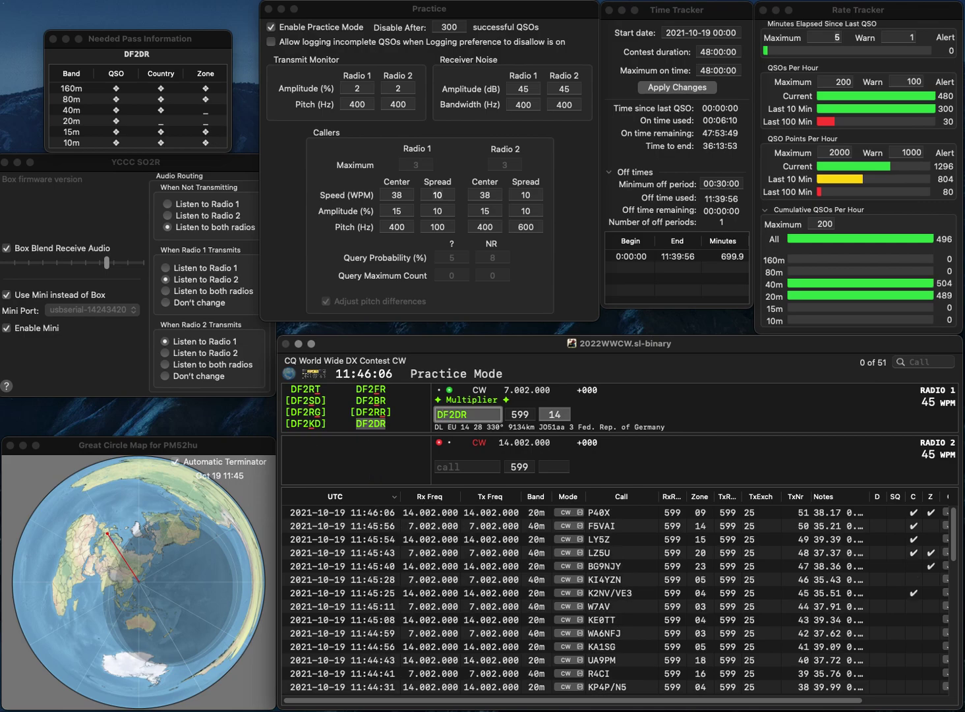
key("space")
key("Return")
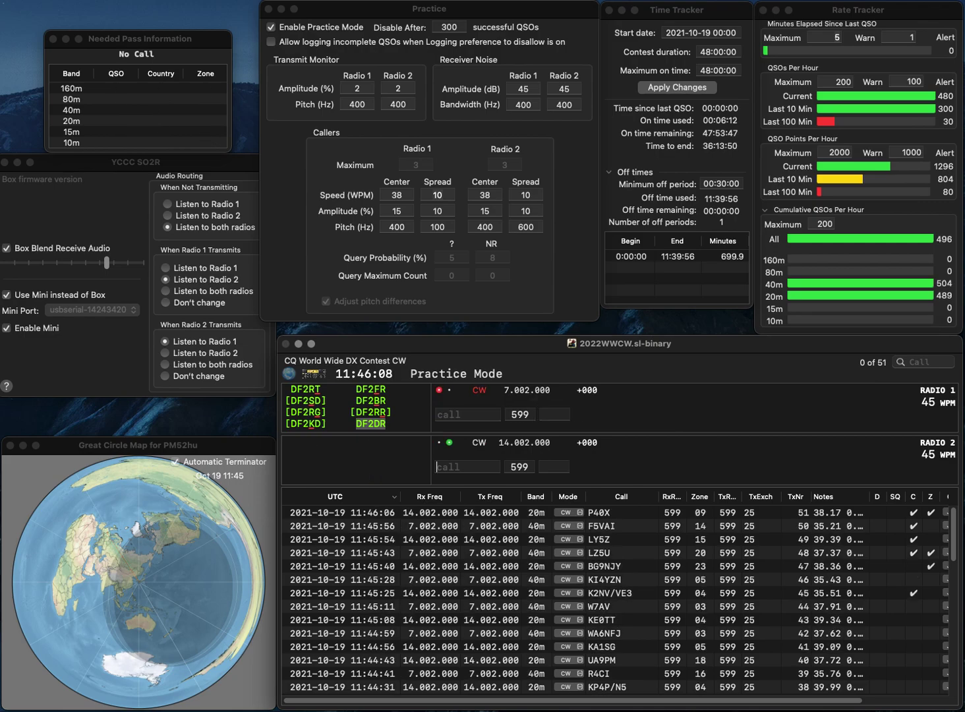
type("WT0W")
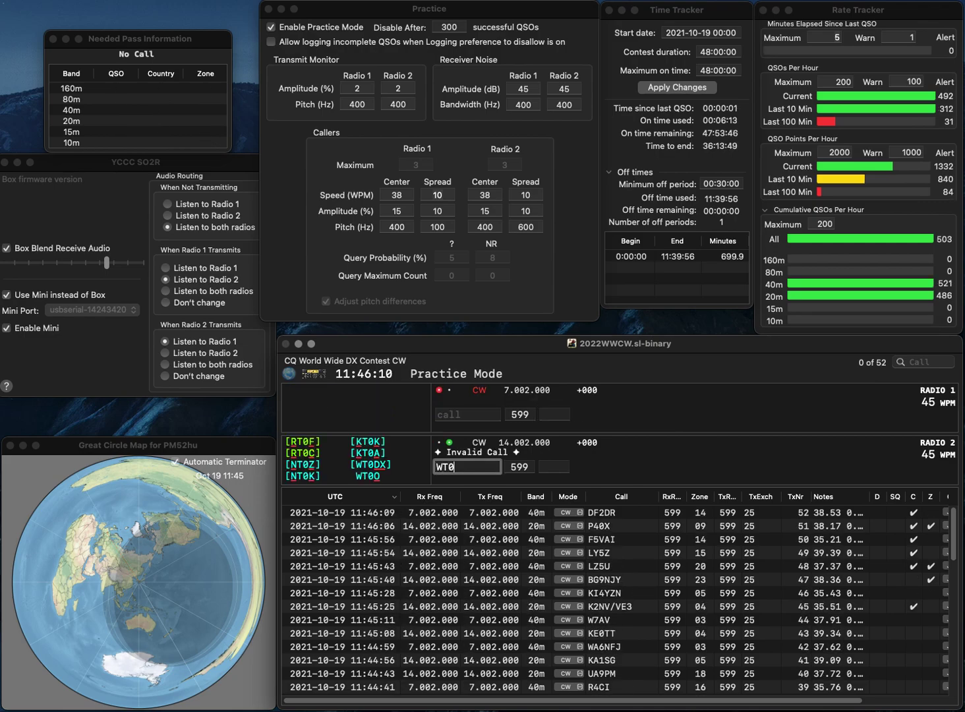
key("Return")
type("IZ3NYG")
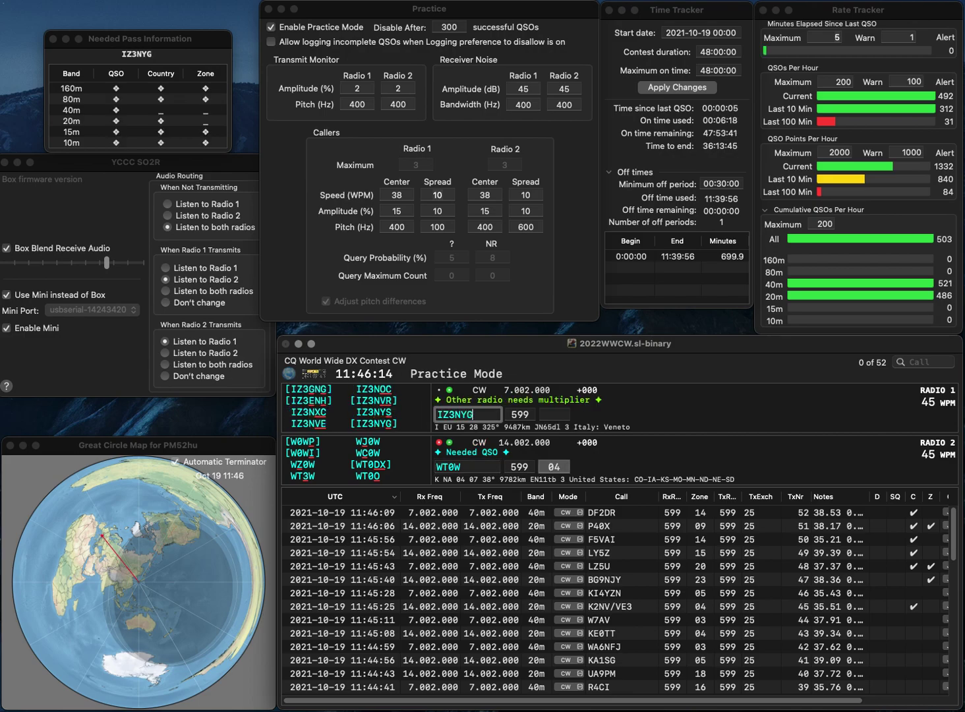
key("Return")
key("Home")
key("Delete")
type("K")
key("space")
key("Return")
key("Tab")
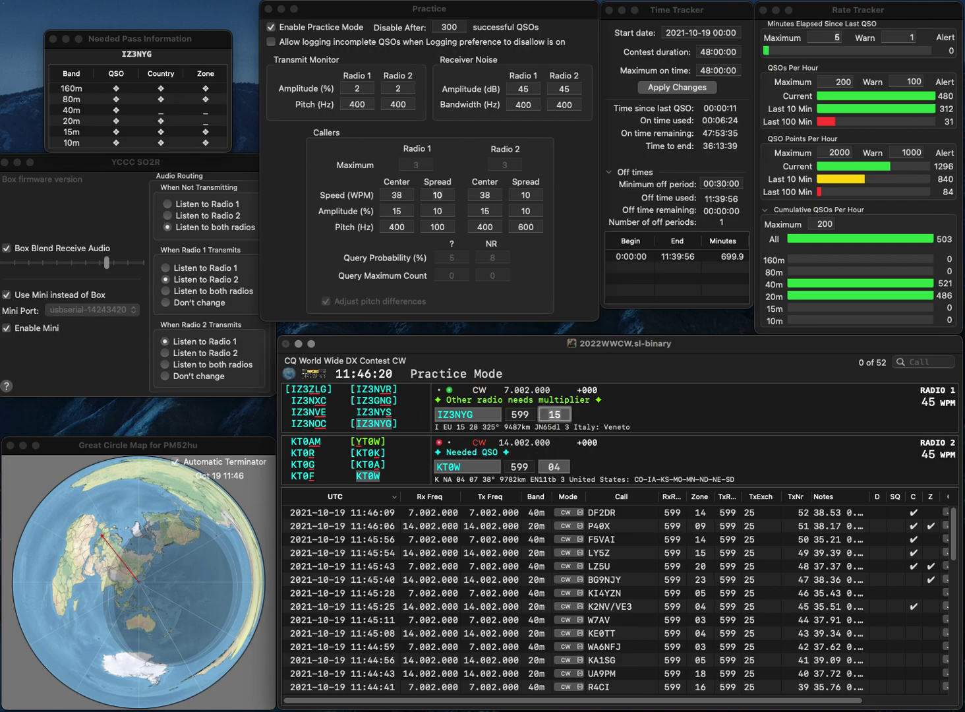
key("Return")
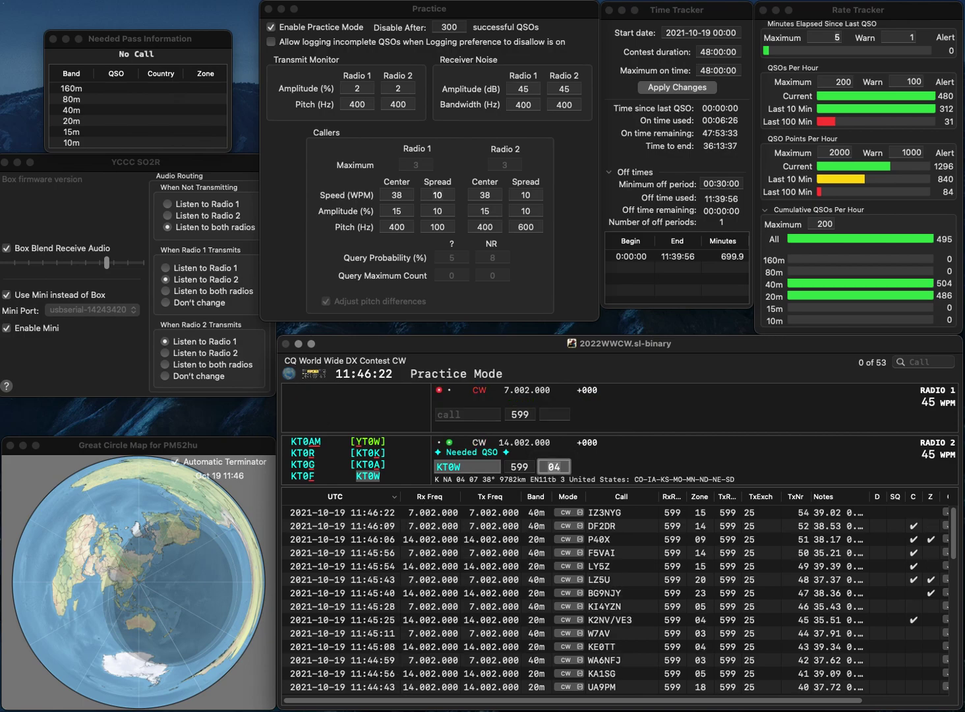
key("Return")
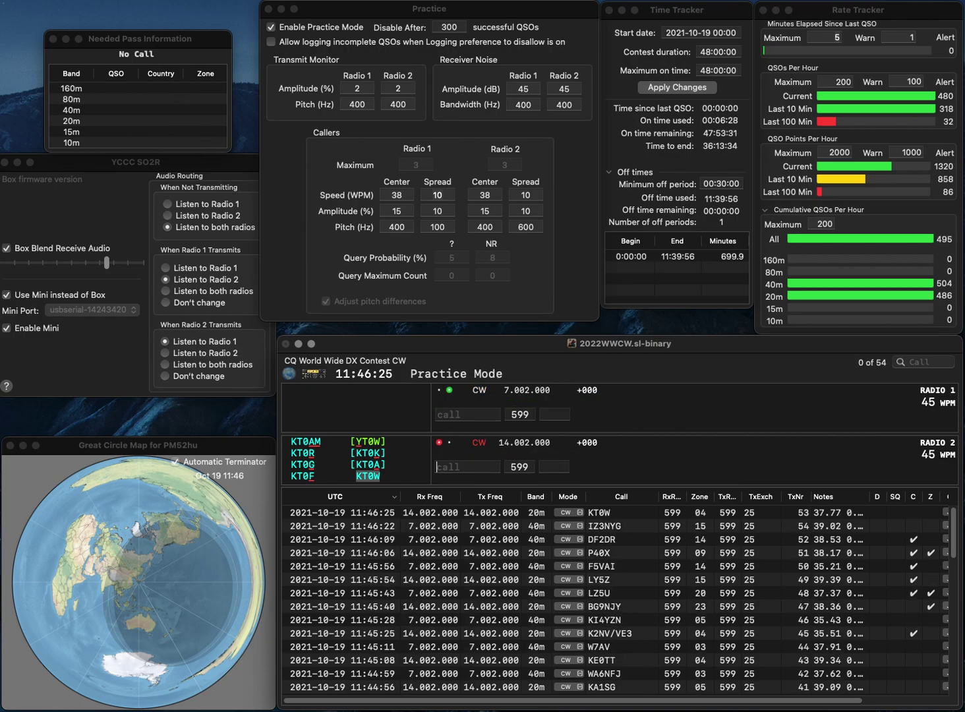
type("E")
key("Return")
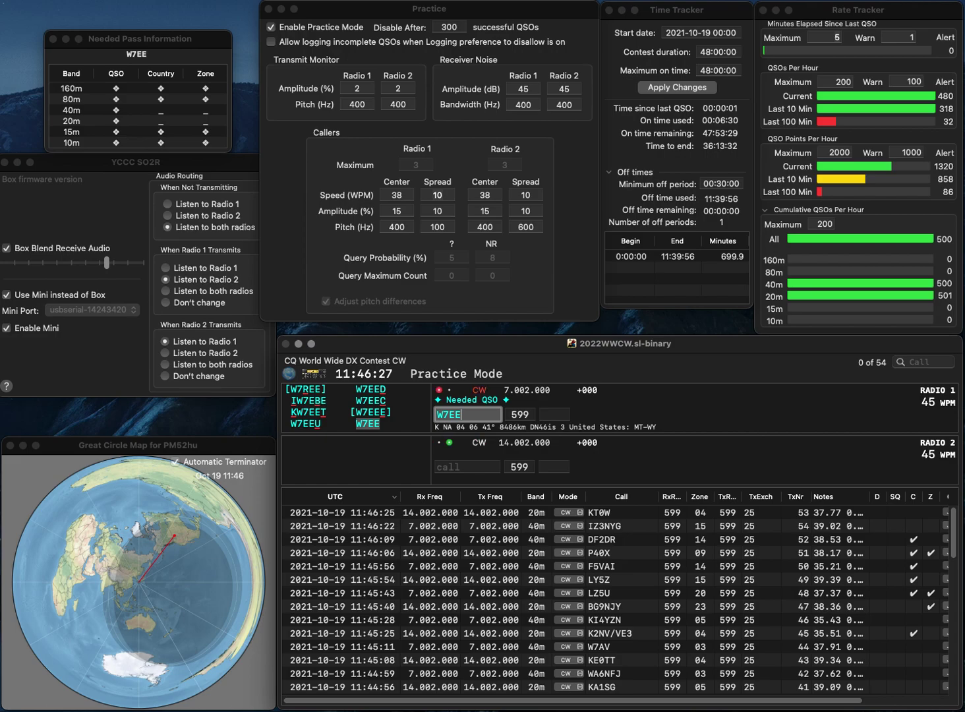
type("W5IP")
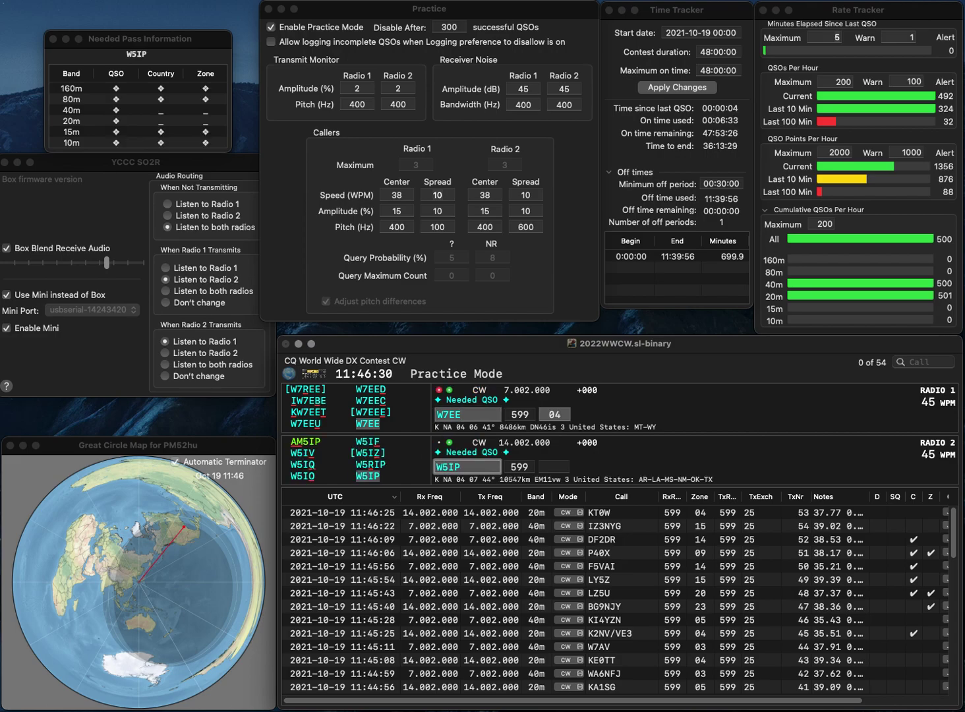
key("BackSpace")
type("Y")
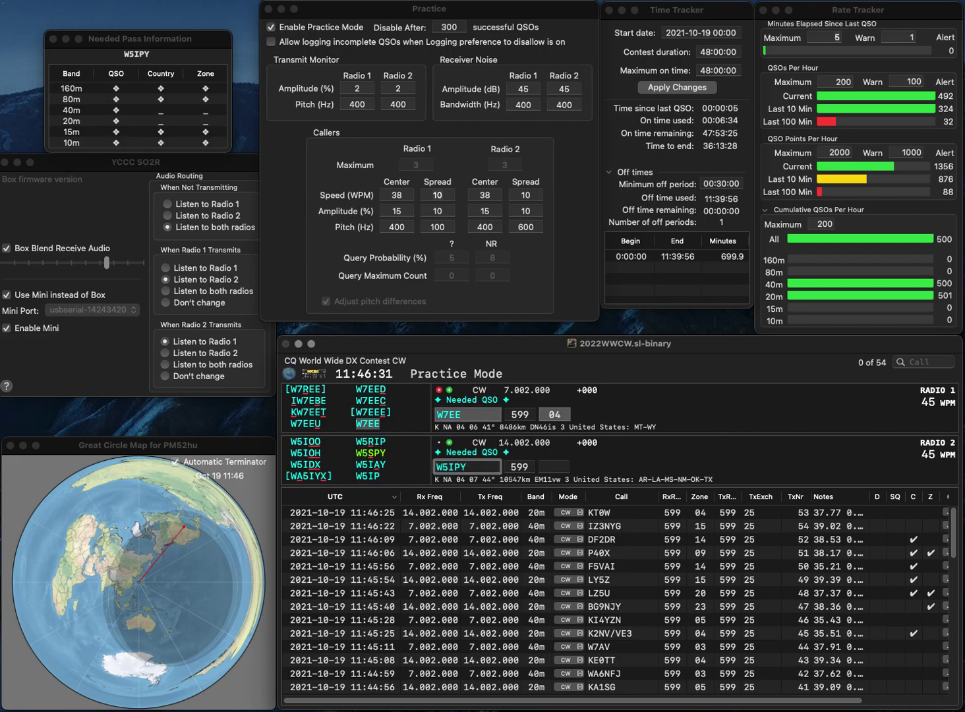
key("Return")
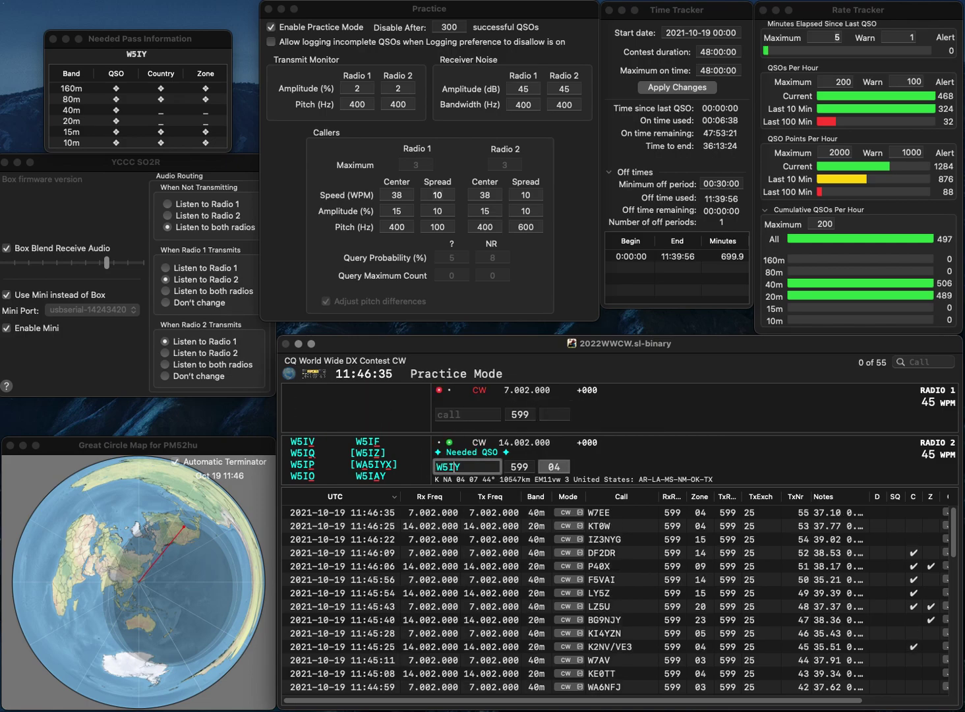
Step: Correct the Radio 2 call to W5SPY and send its exchange
key("BackSpace")
type("SP")
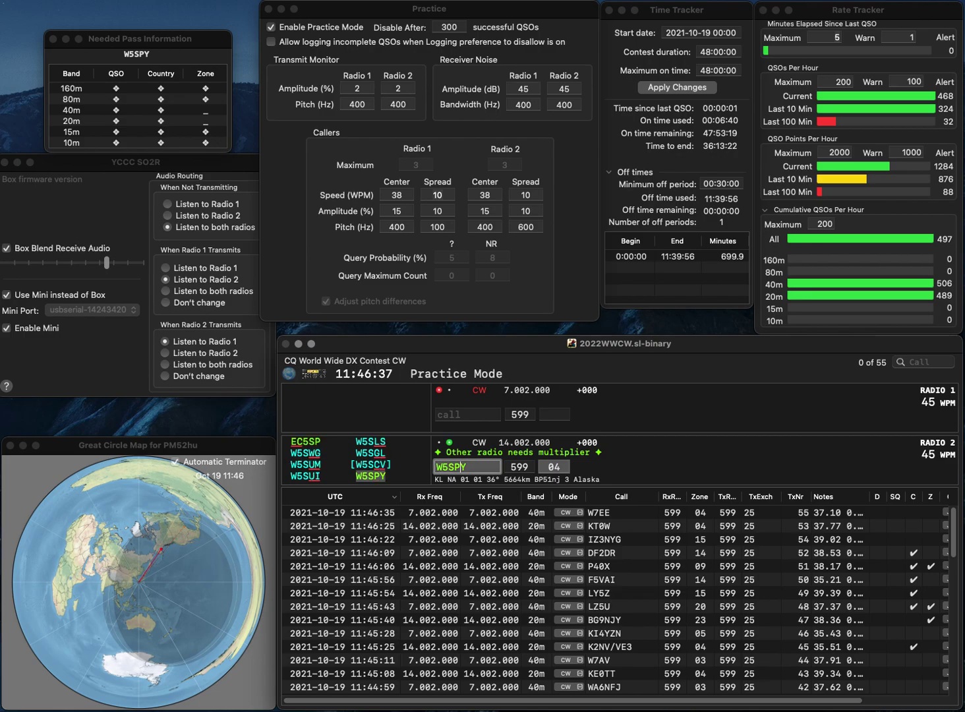
key("Return")
type("5UL")
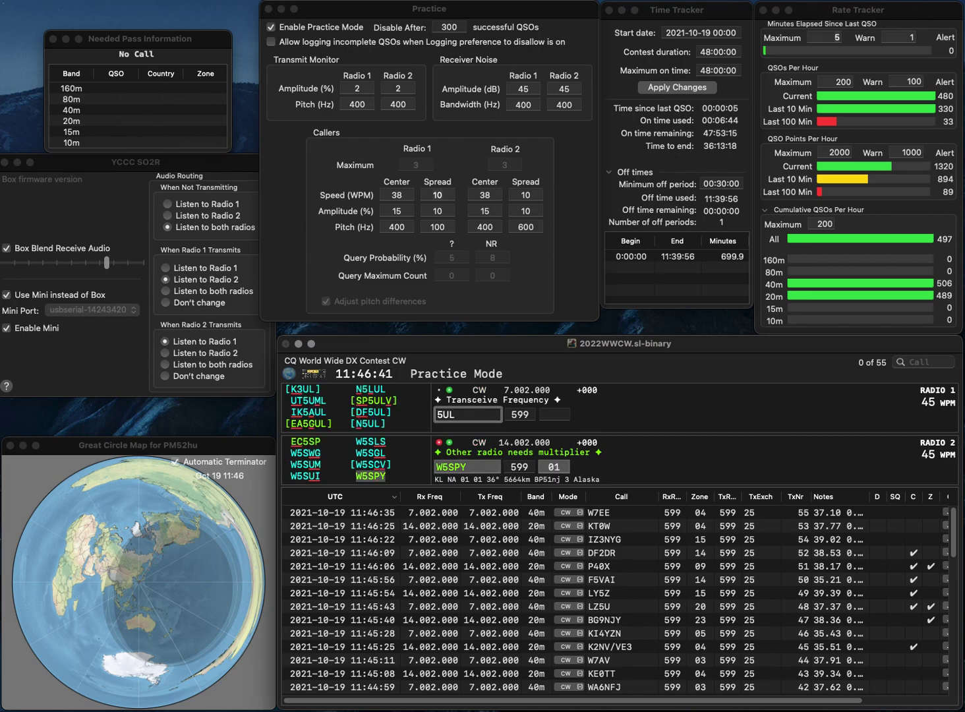
key("super+Left")
type("DF")
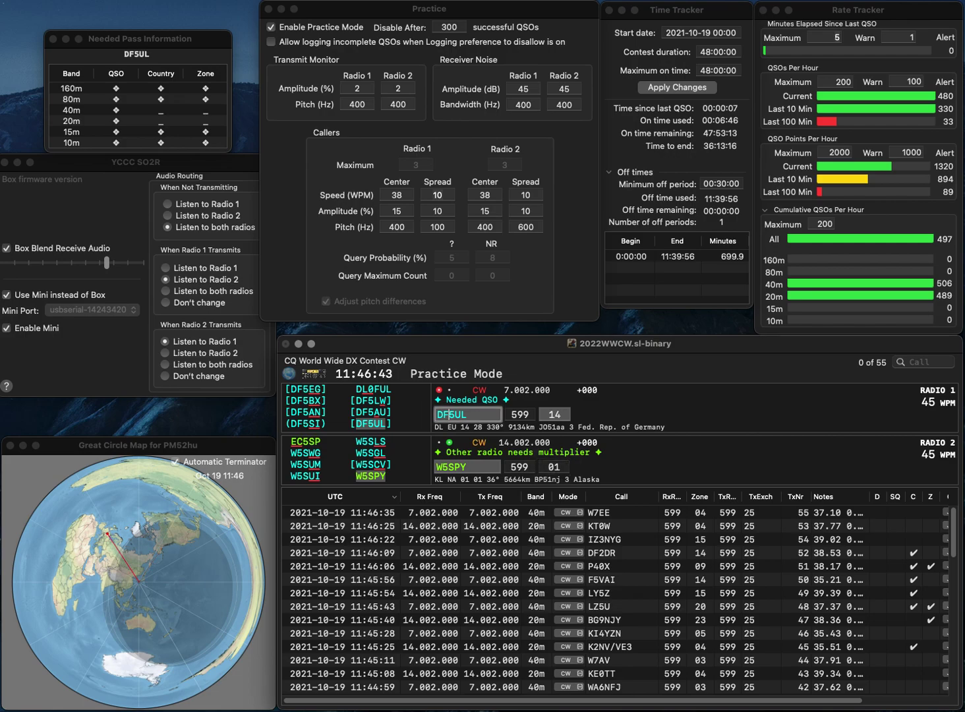
key("Return")
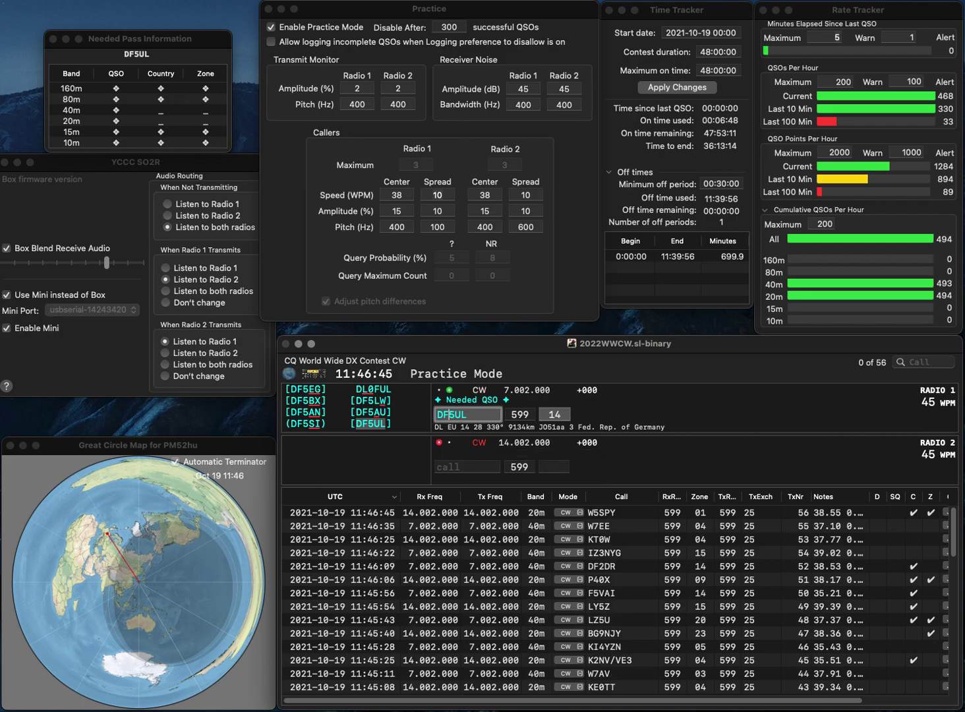
key("space")
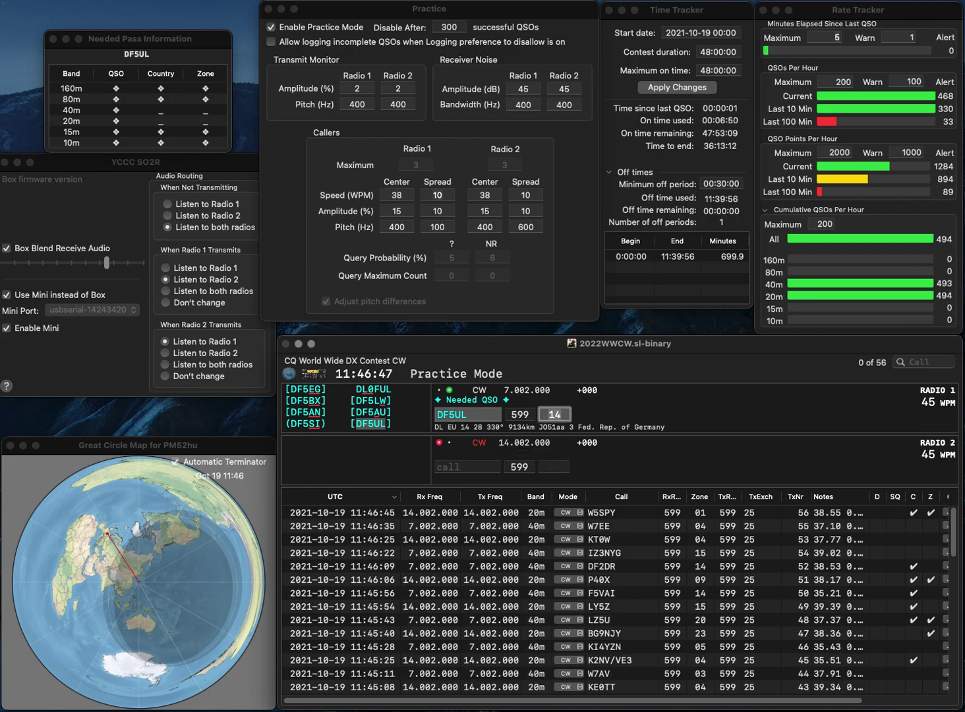
key("Return")
type("W5")
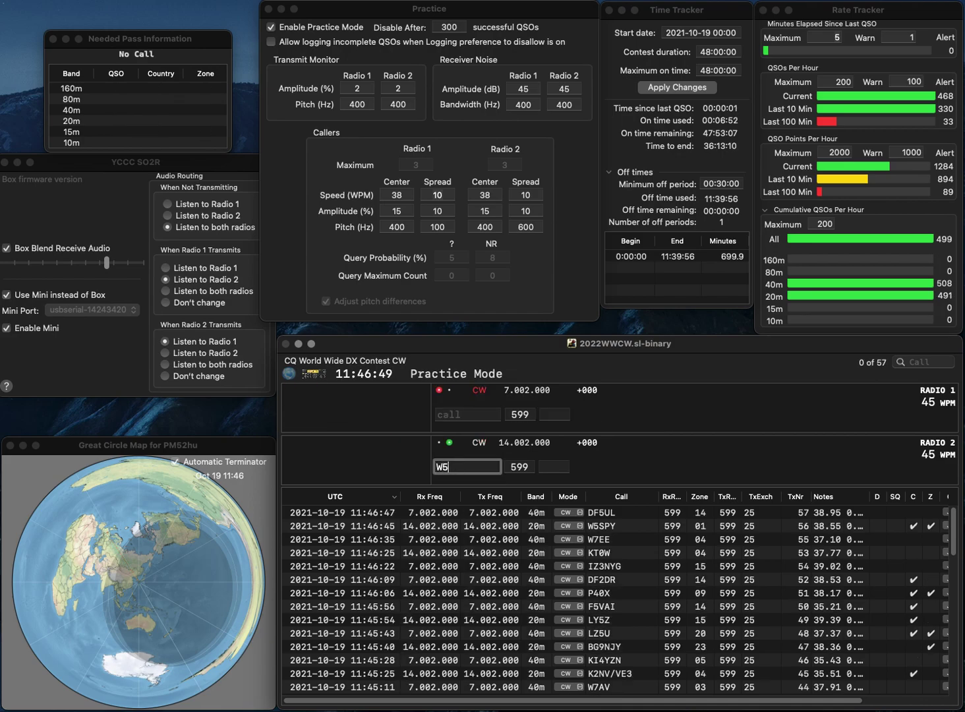
type("TJS")
key("Return")
type("TA")
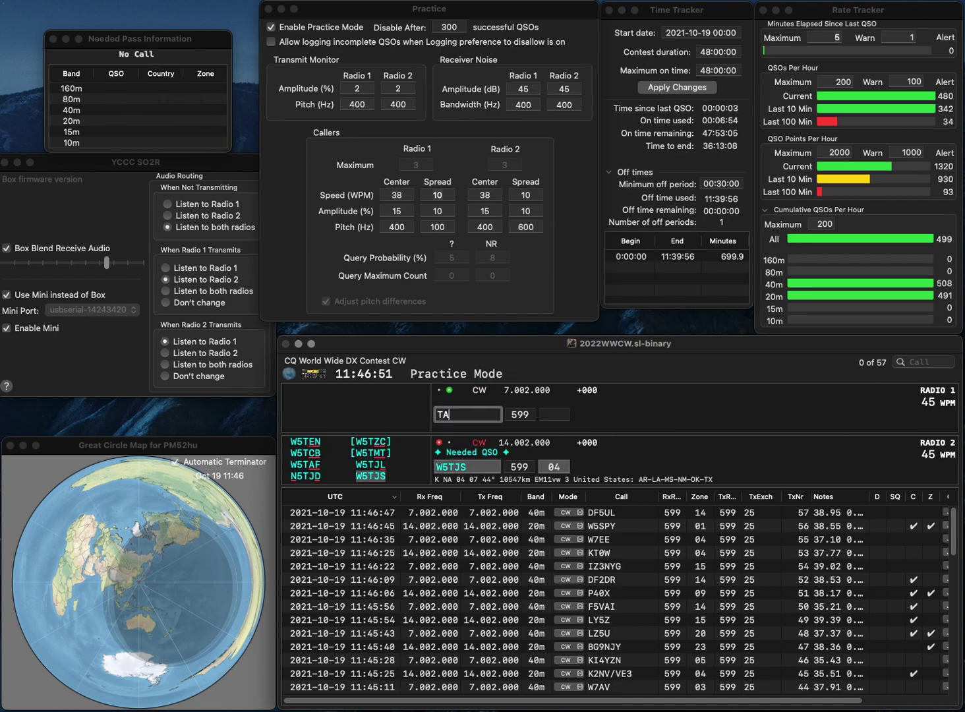
type("0TA")
key("Return")
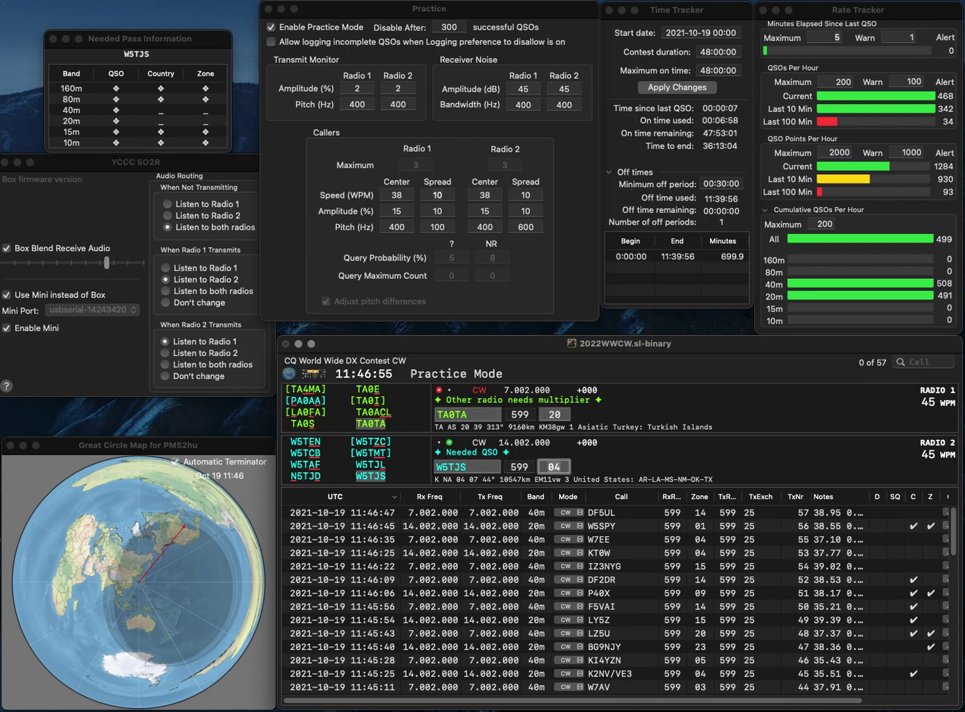
key("Return")
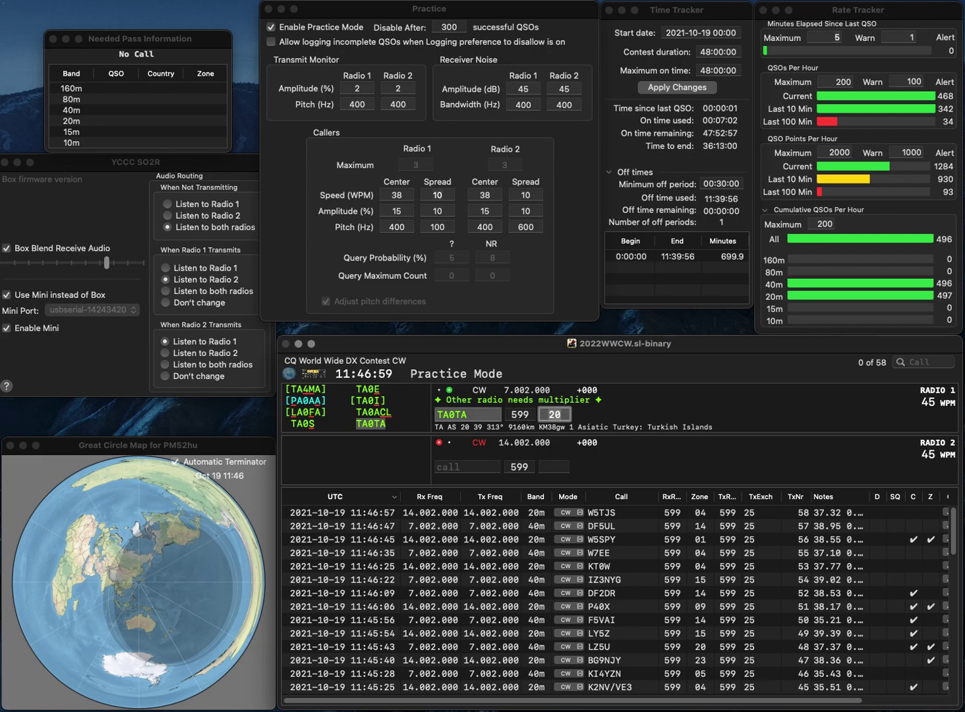
key("Return")
Step: Work W0AK on Radio 2 and RK4HM on Radio 1, logging them with zones 04 and 16
type("W0AK")
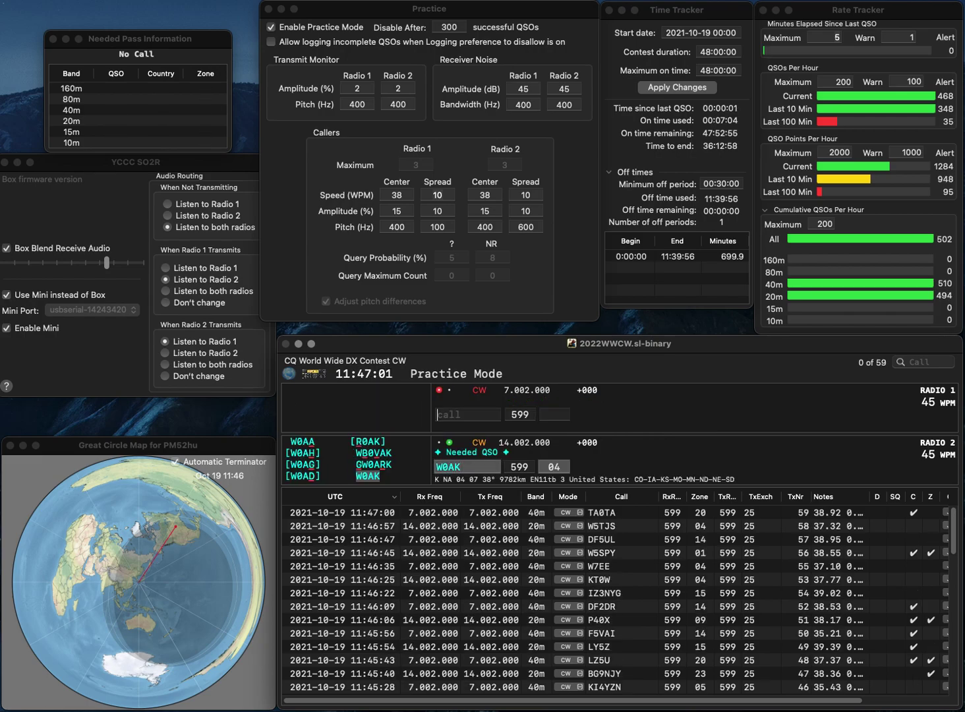
key("Return")
type("RK4HM")
key("Return")
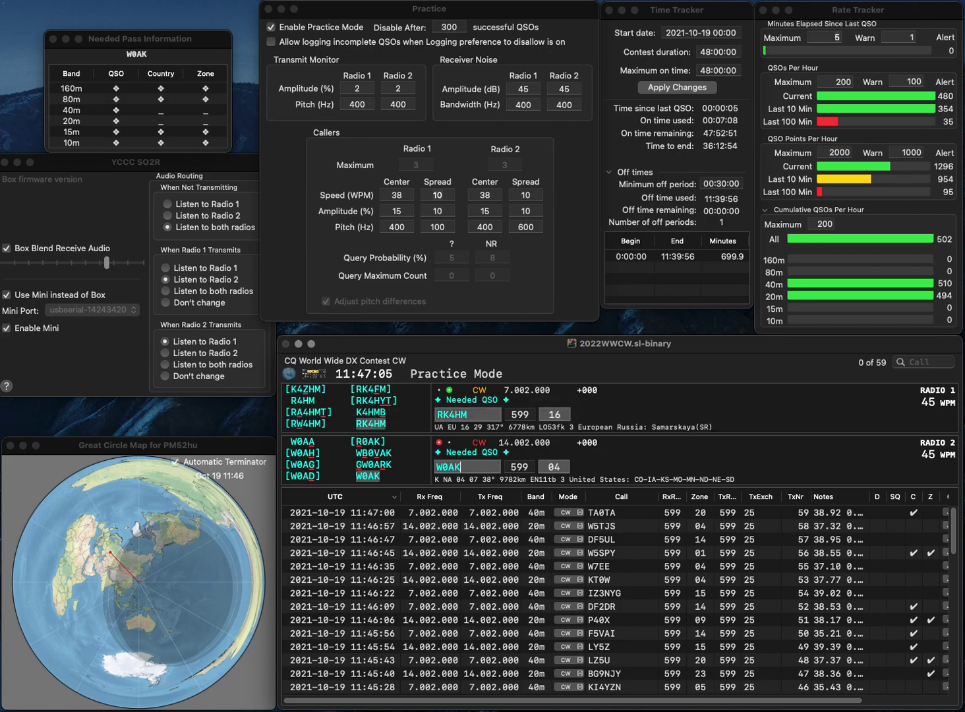
key("Return")
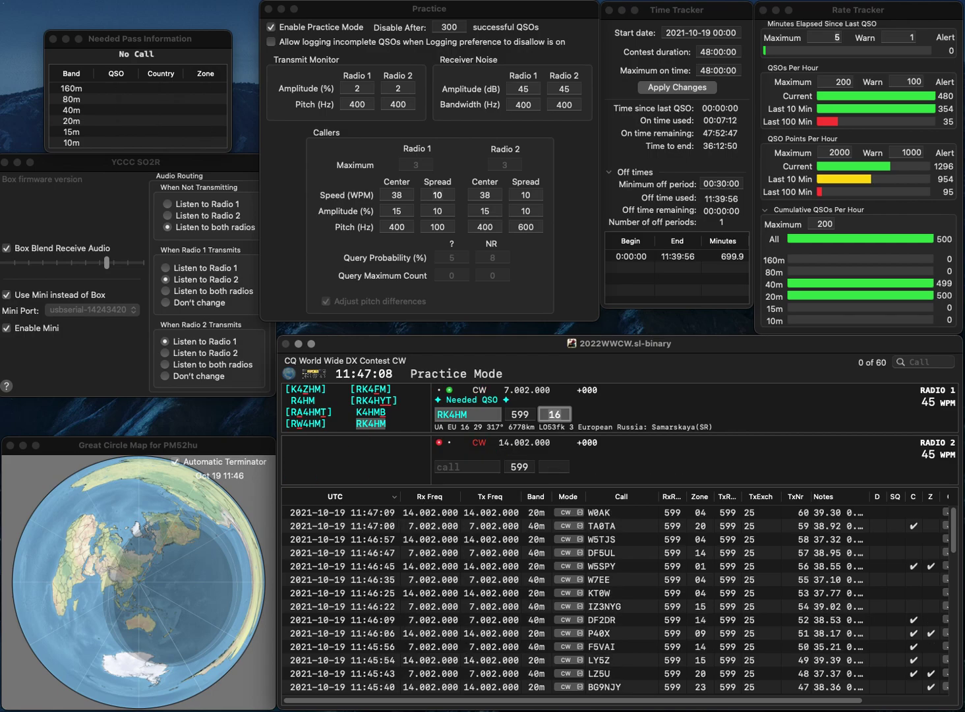
key("Return")
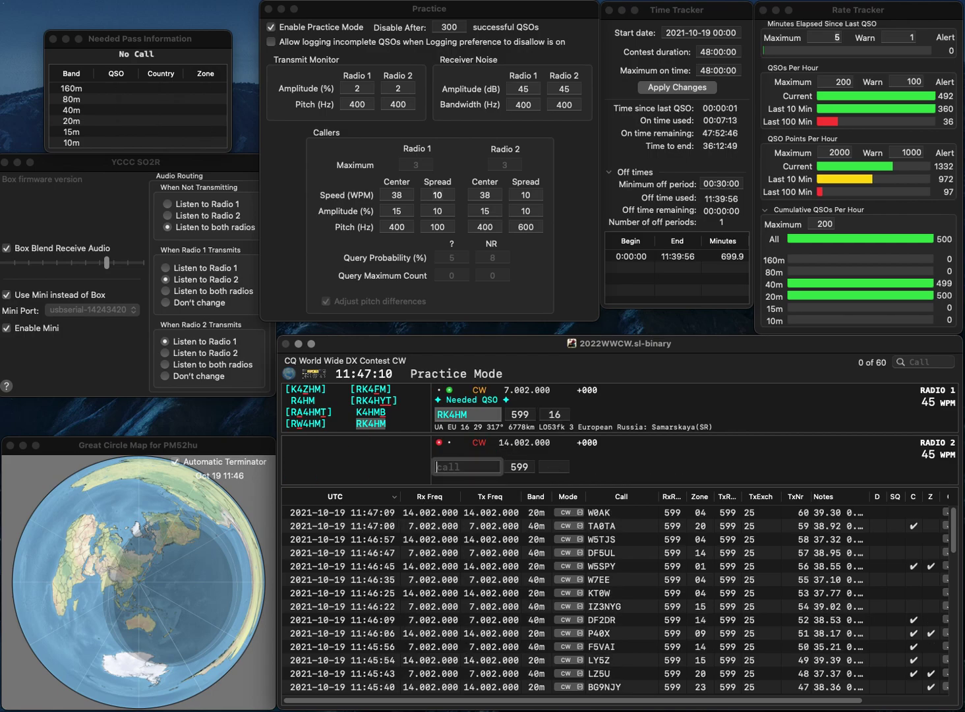
type("YB")
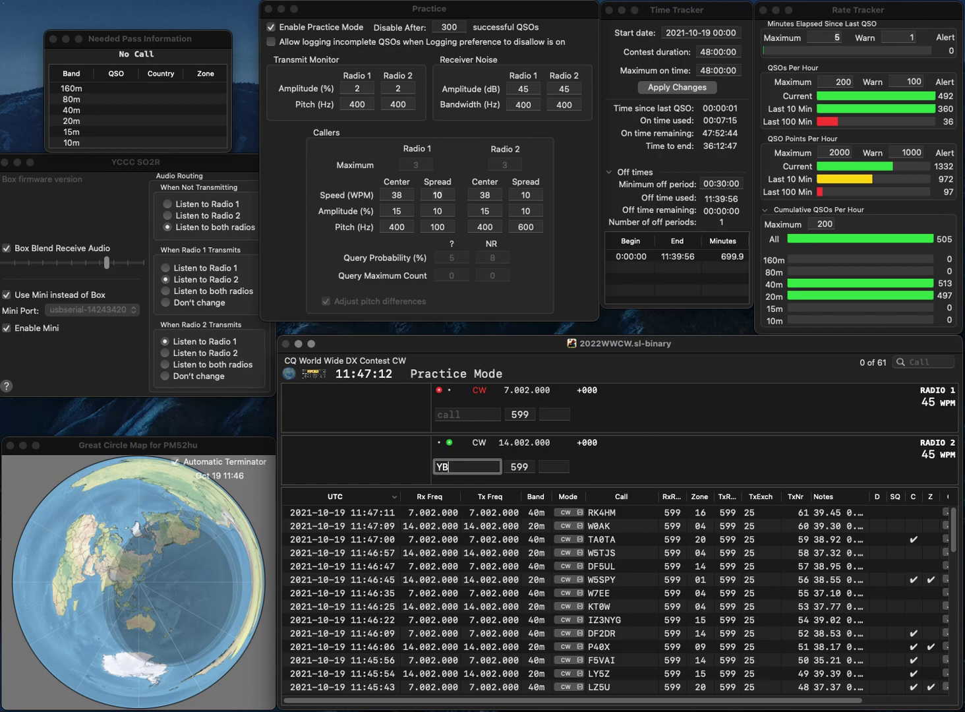
type("2UFM")
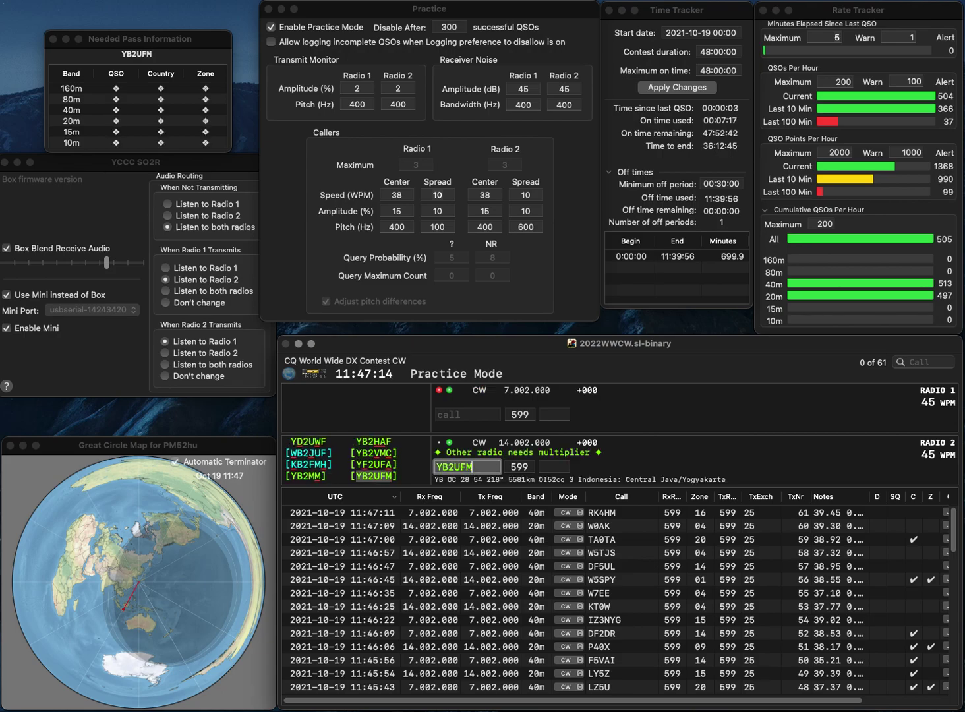
key("Return")
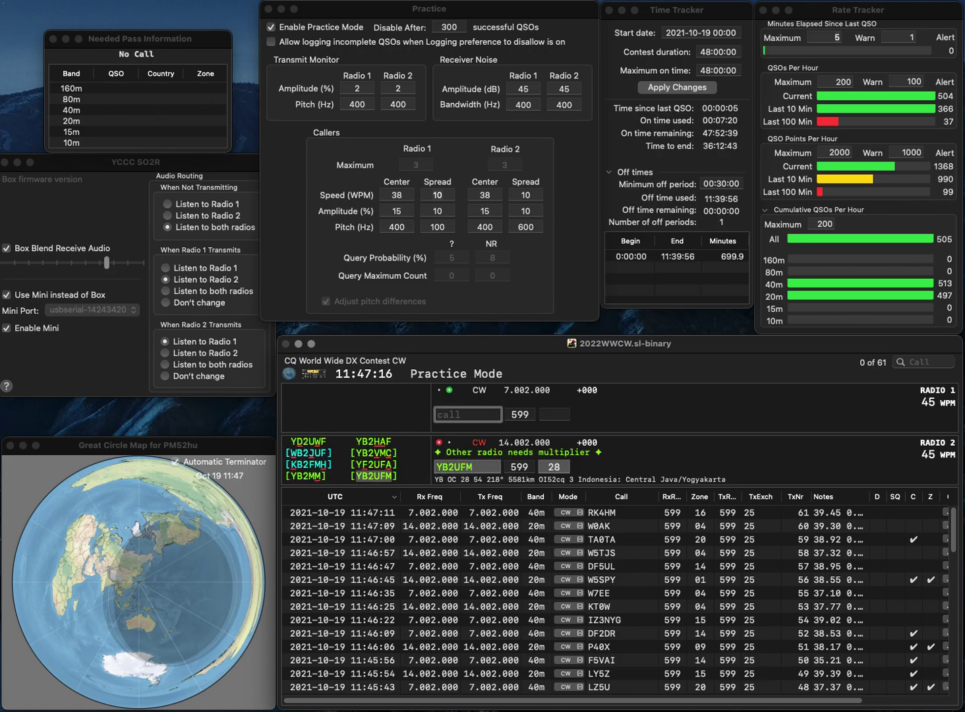
type("9D")
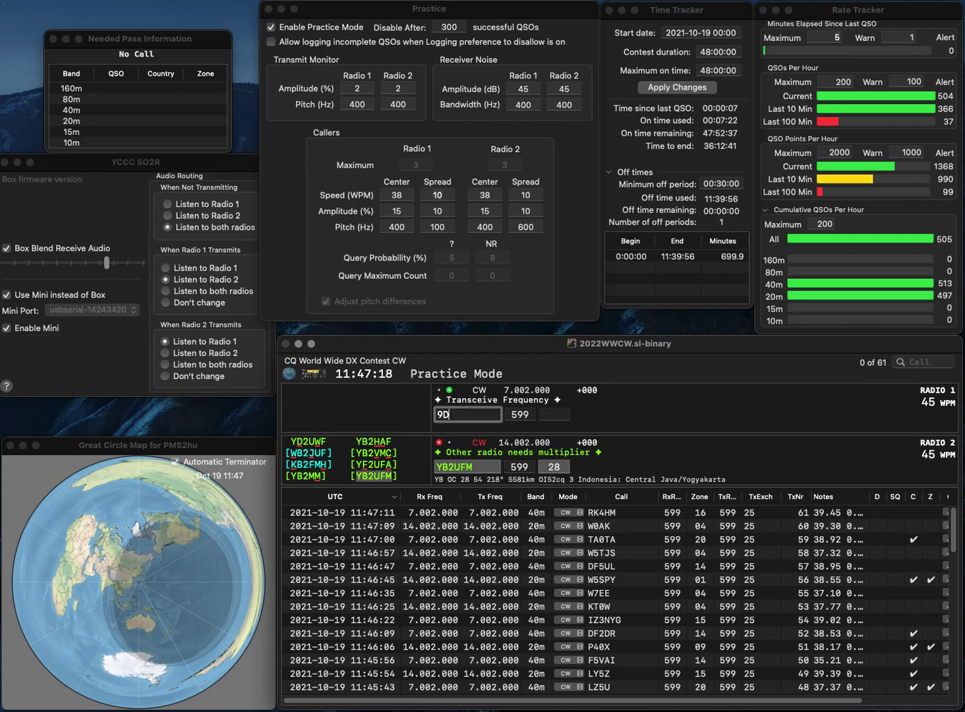
type("RY")
key("Return")
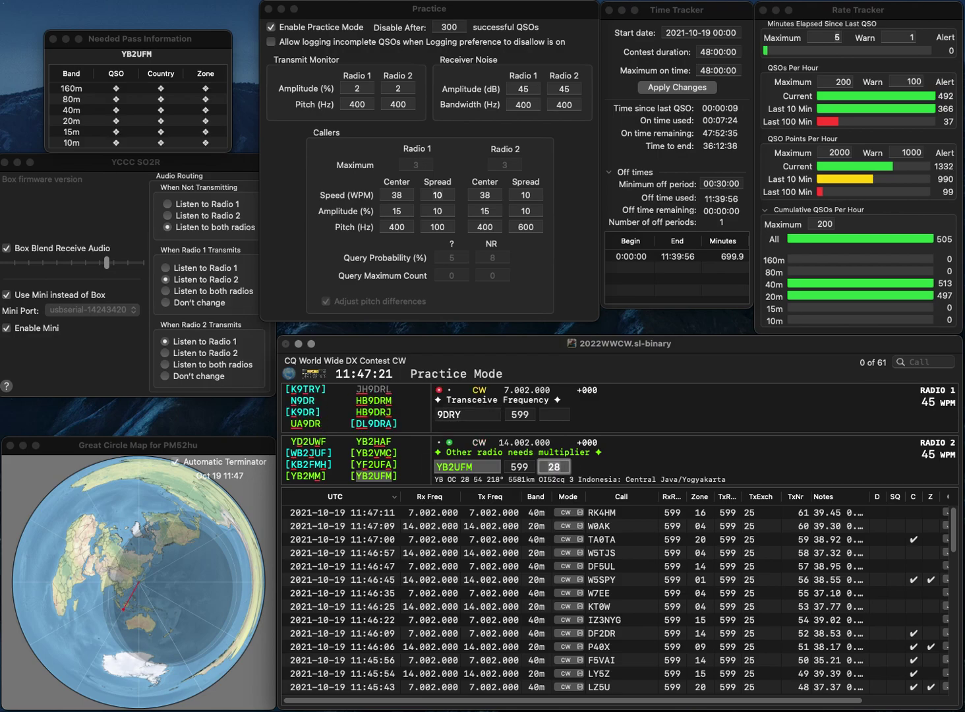
key("Return")
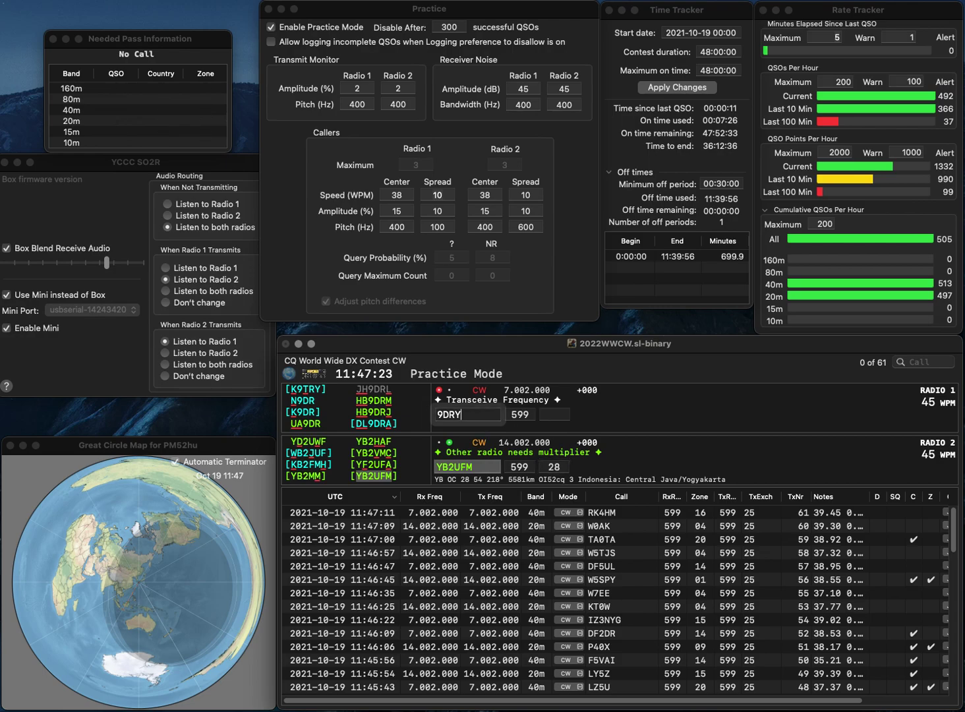
Step: Complete and correct the Radio 1 call to SP9DLY and send its exchange
type("SP")
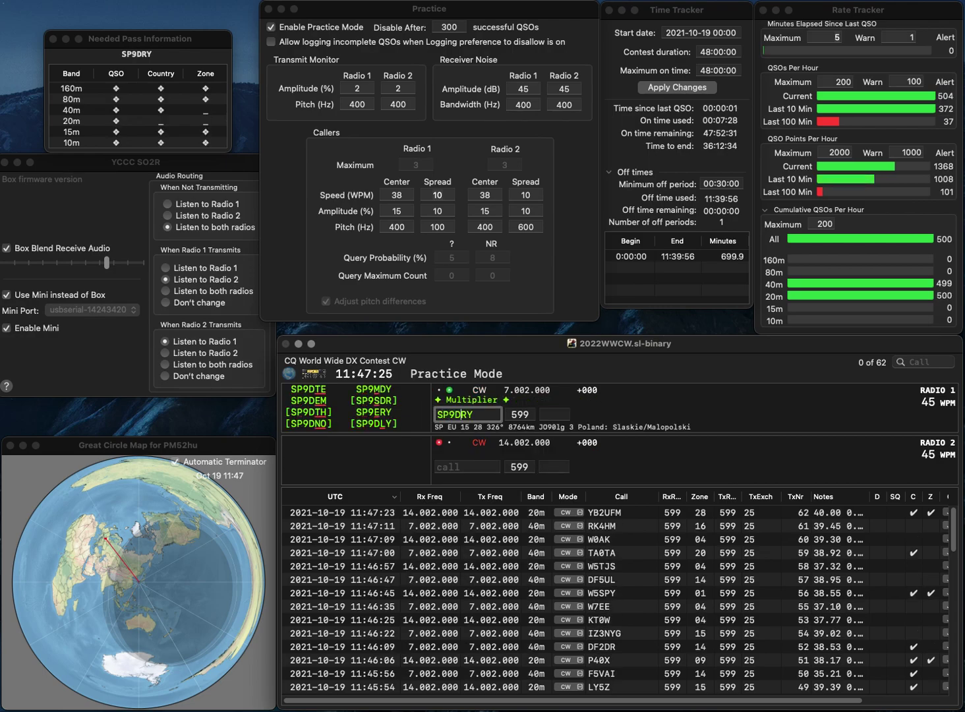
key("Delete")
type("L")
key("Return")
type("K")
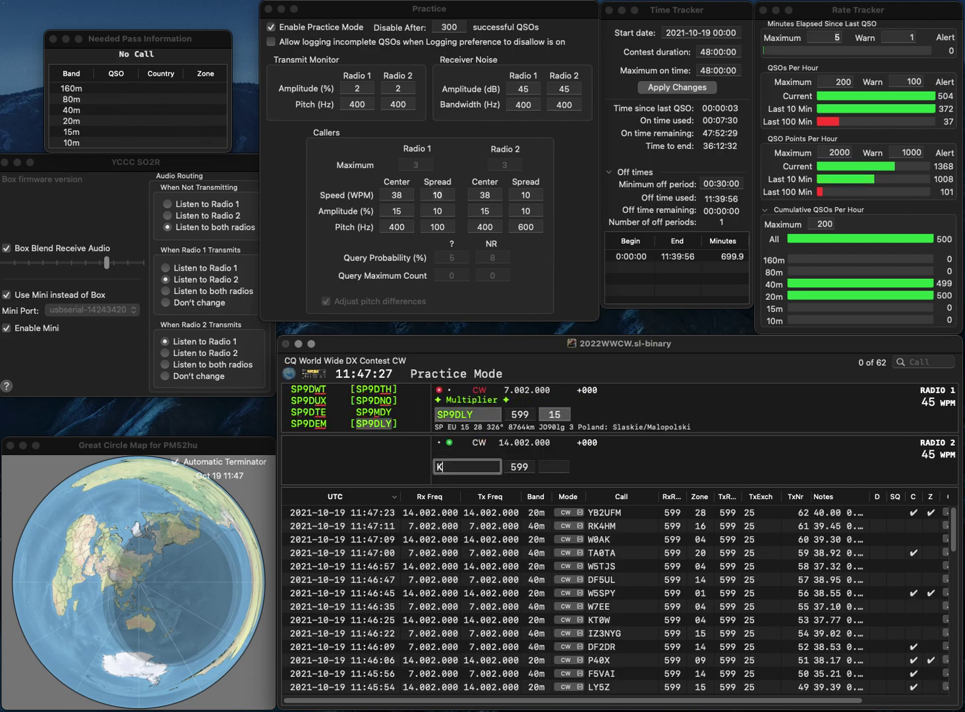
type("5MWR")
key("Return")
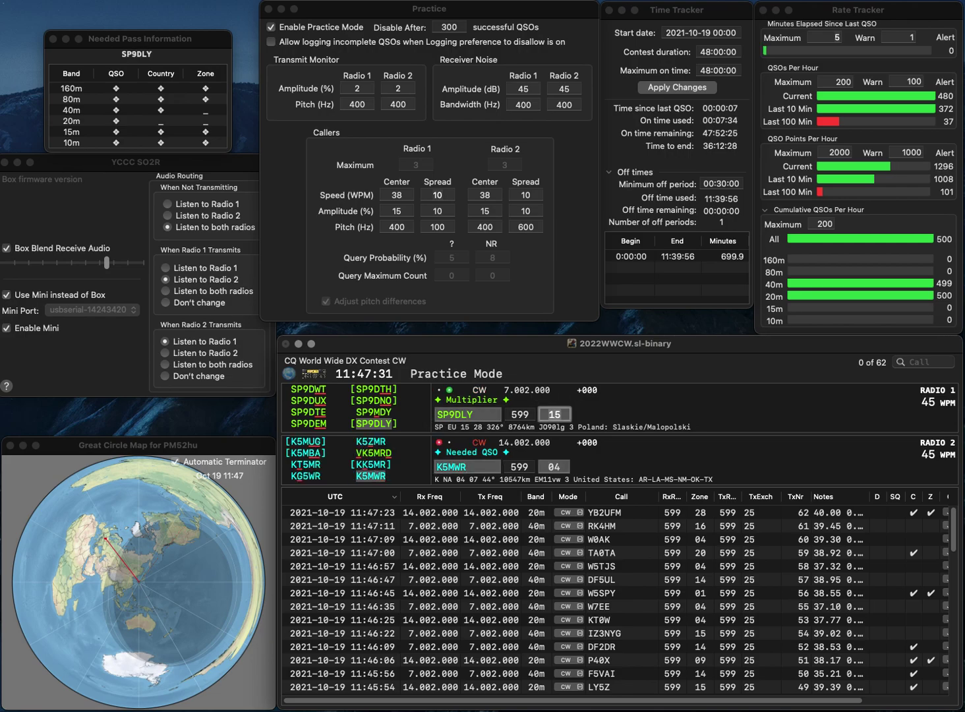
key("Return")
key("backslash")
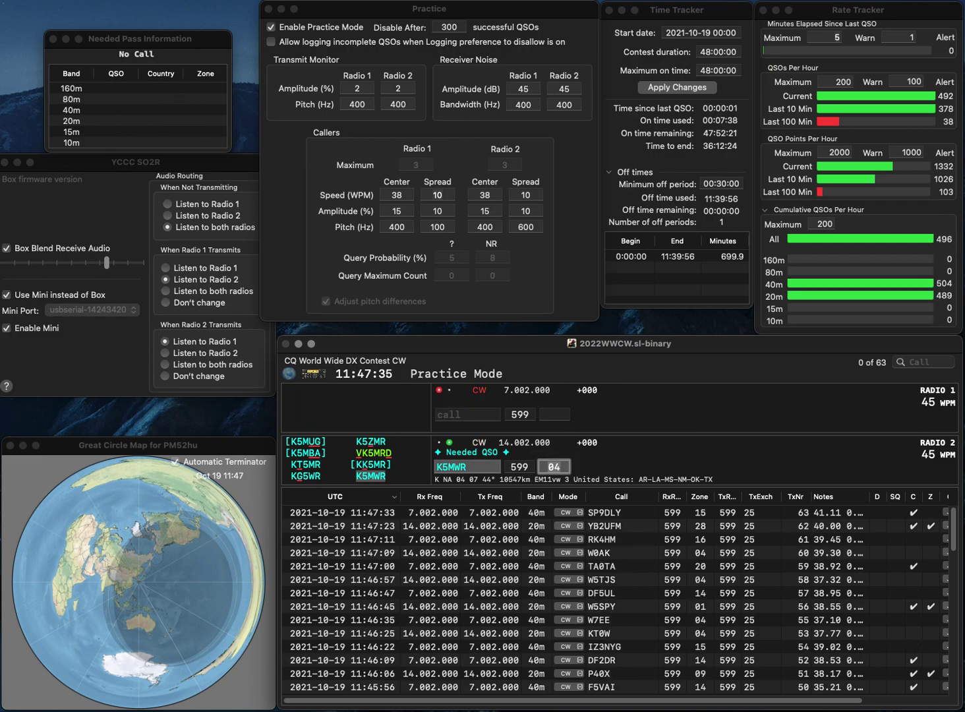
key("Return")
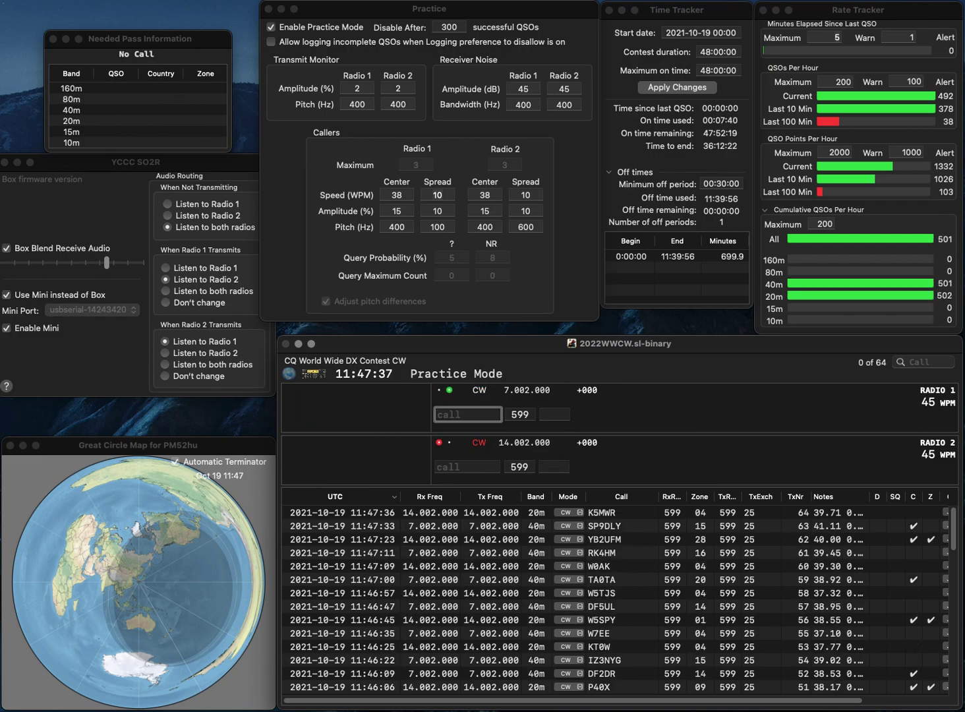
key("BackSpace")
type("BH9TM")
key("Home")
key("Delete")
key("Right")
type("B")
key("Return")
type("DL2TOS")
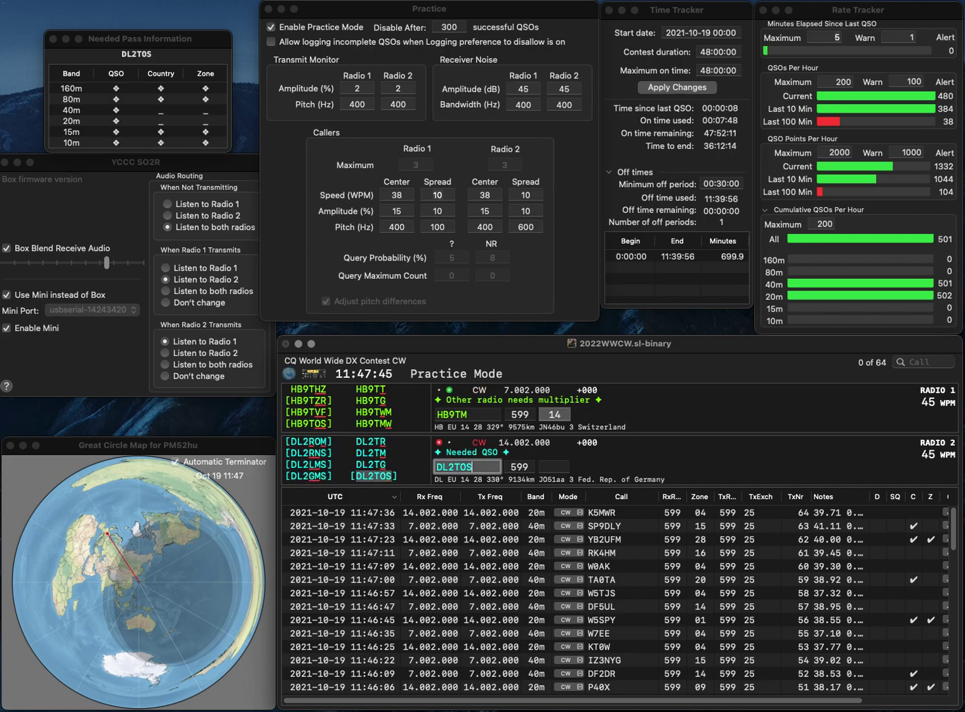
key("Return")
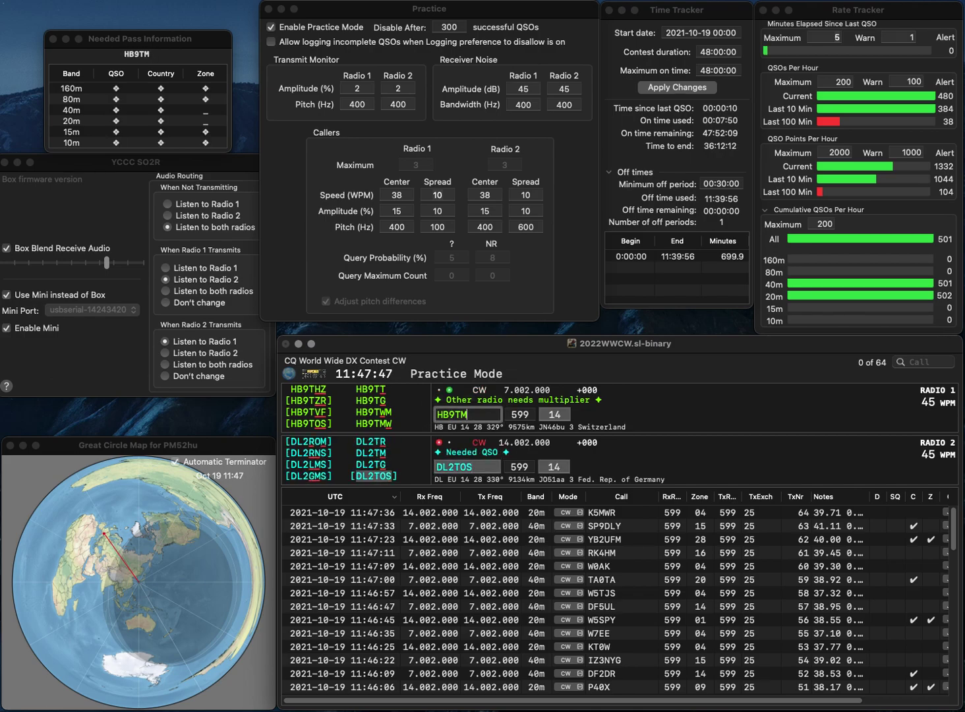
key("BackSpace")
type("G")
key("Return")
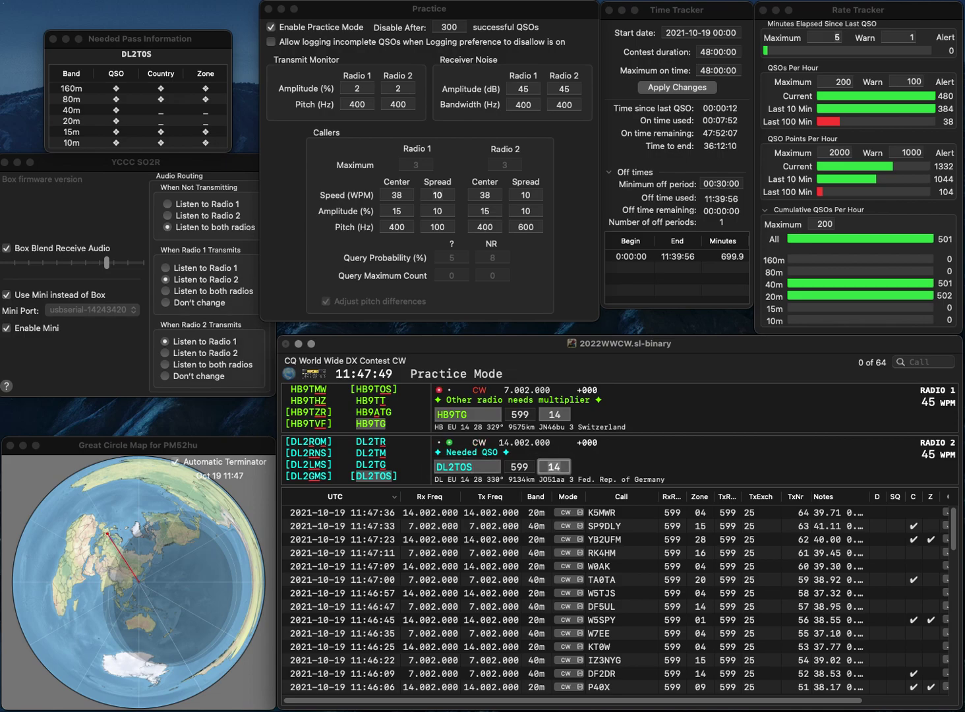
key("Return")
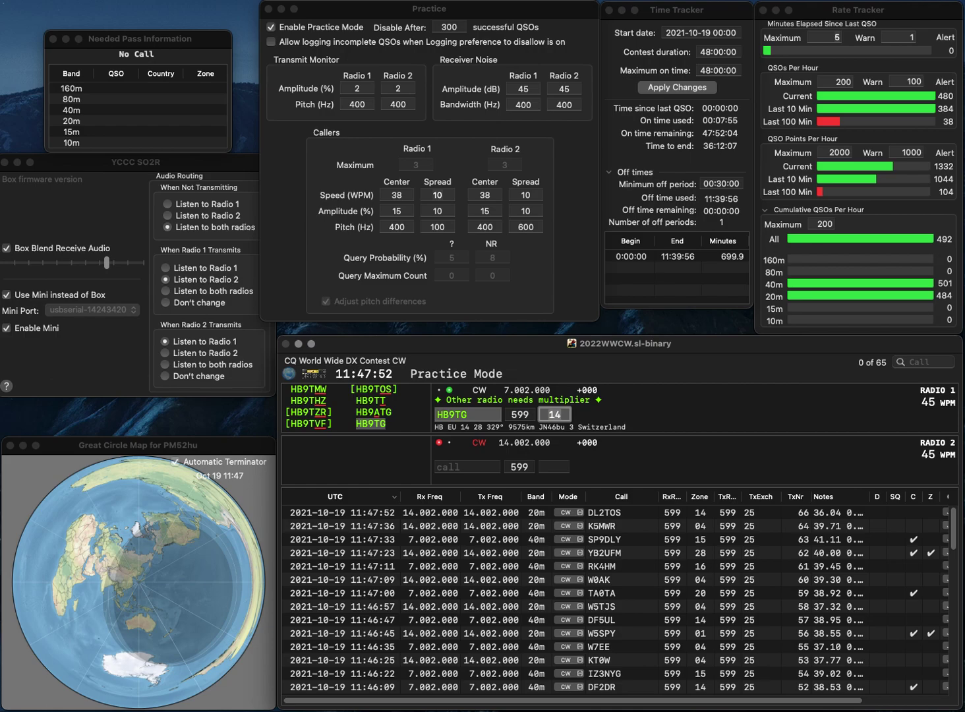
key("Return")
type("DG8NFB")
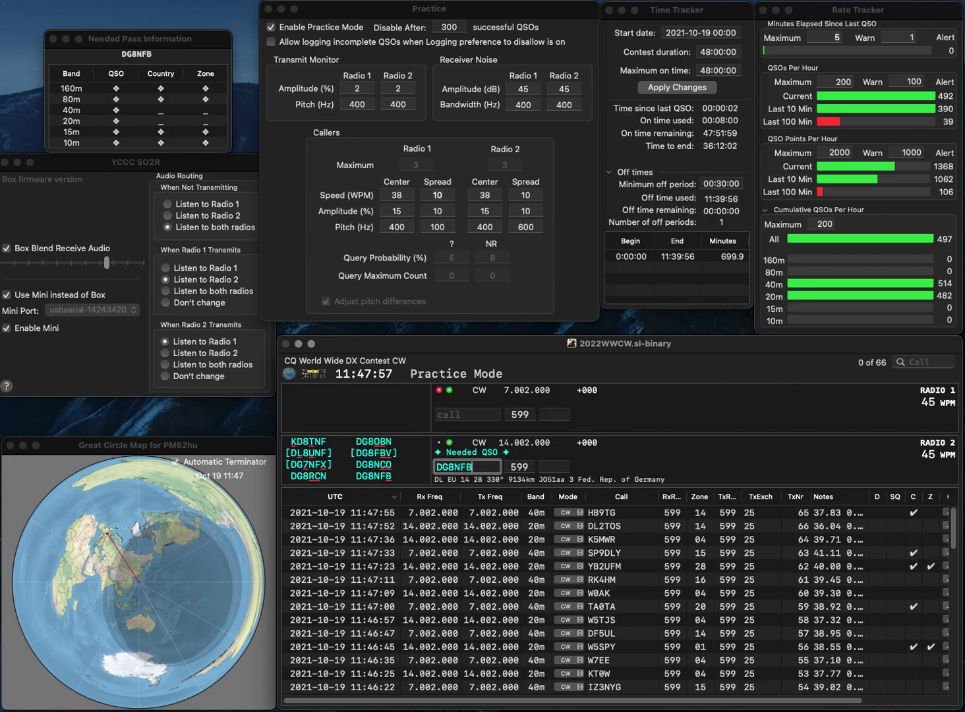
key("Return")
type("Z5")
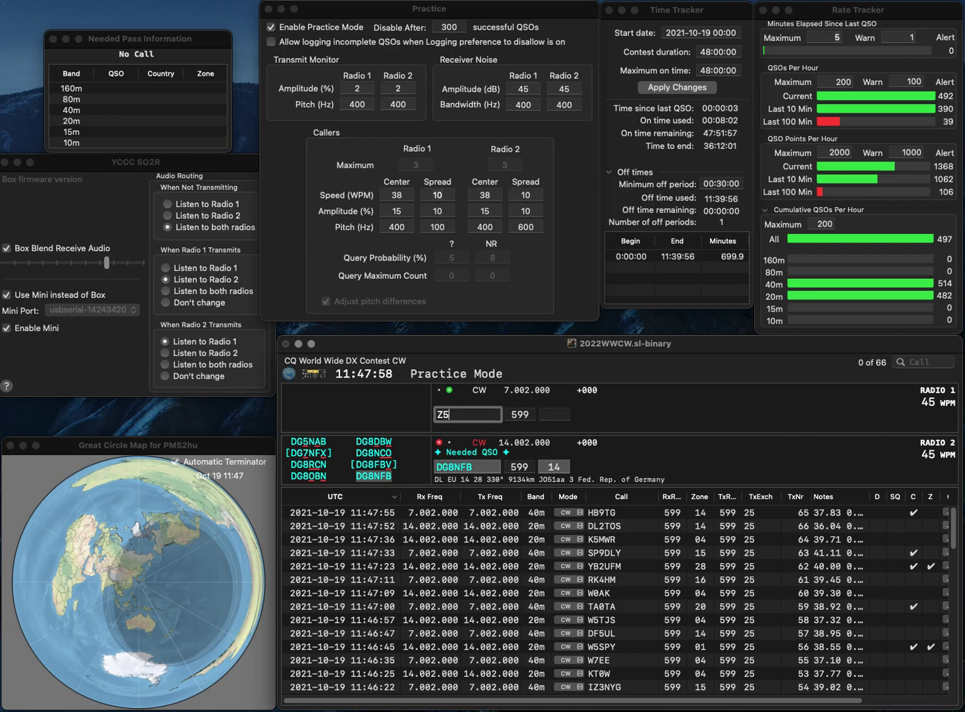
type("0GR")
key("Home")
type("3")
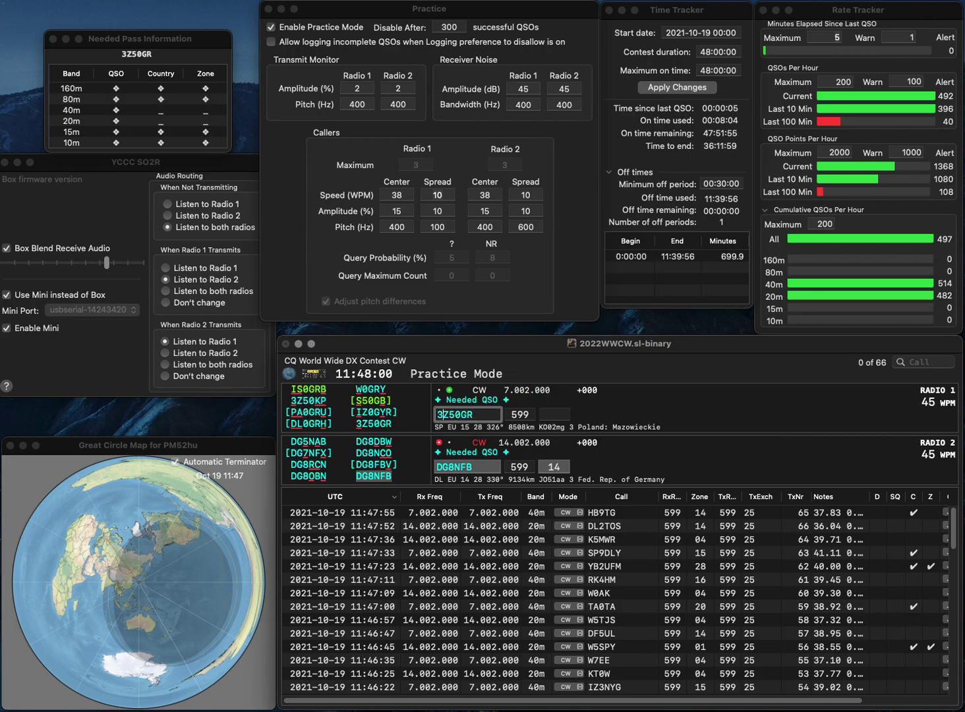
key("Return")
key("Return")
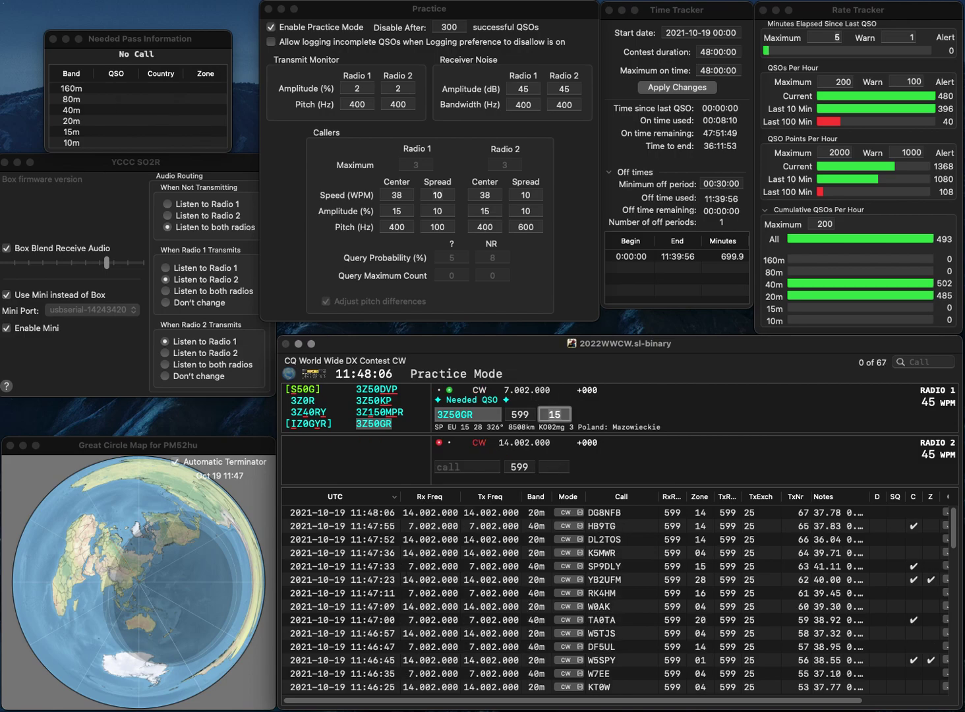
key("Return")
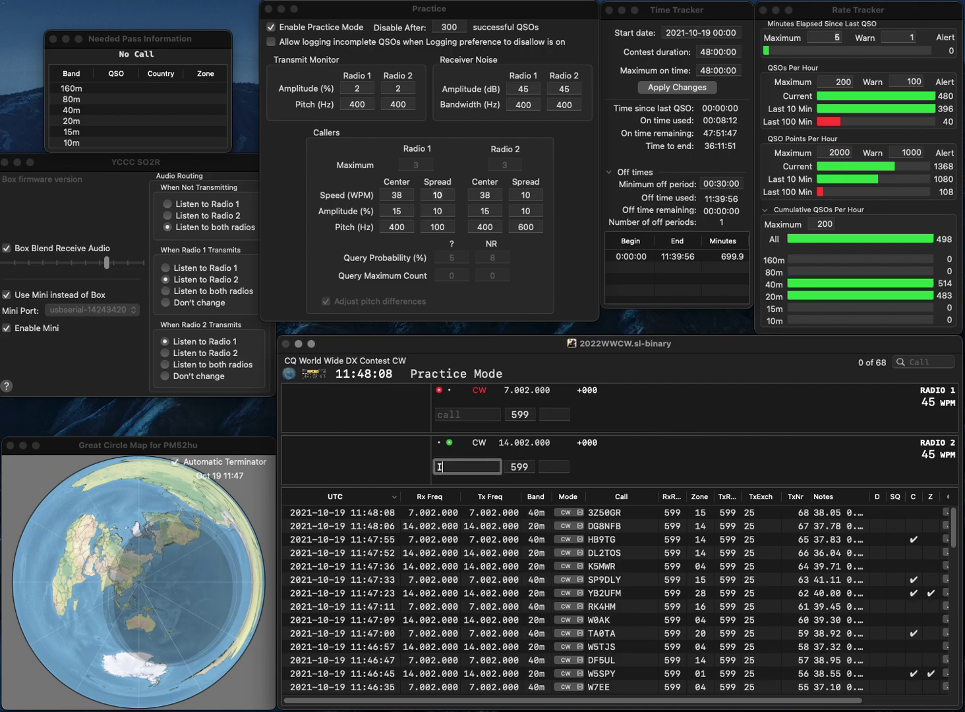
Step: Send the exchange to IO2HQ on Radio 2, and enter and query the partial call 6Y on Radio 1
type("IO2HQ")
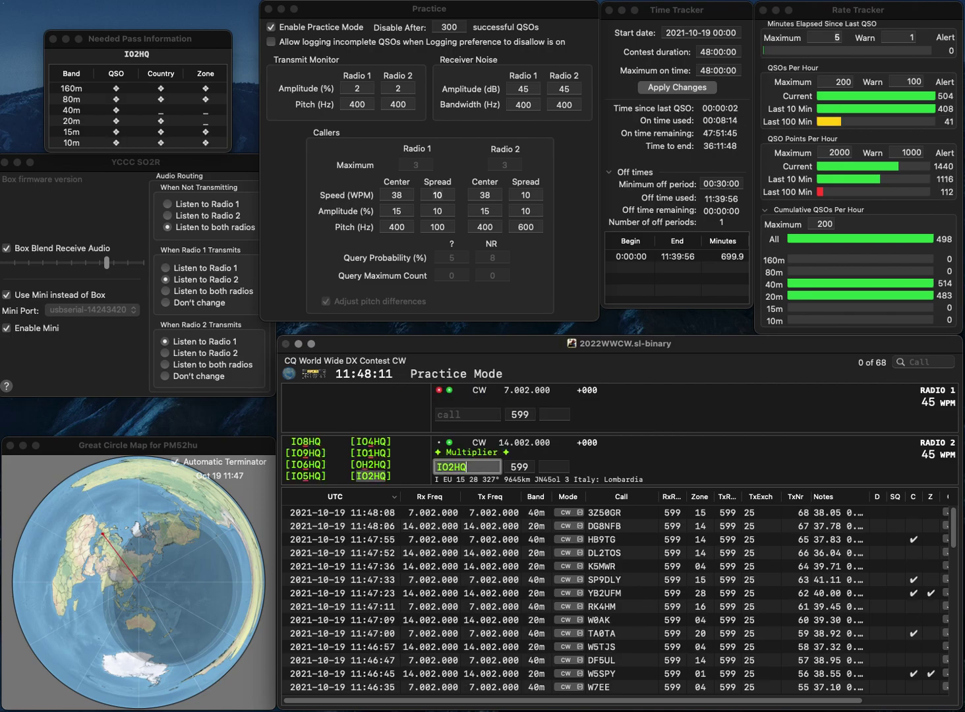
key("Return")
type("6Y")
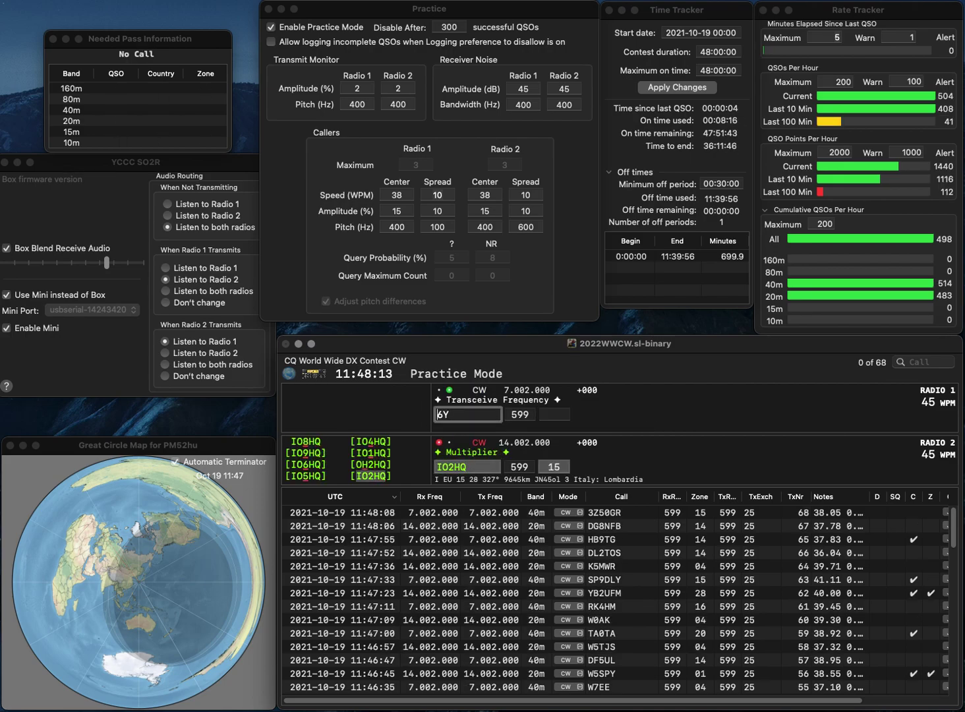
key("Return")
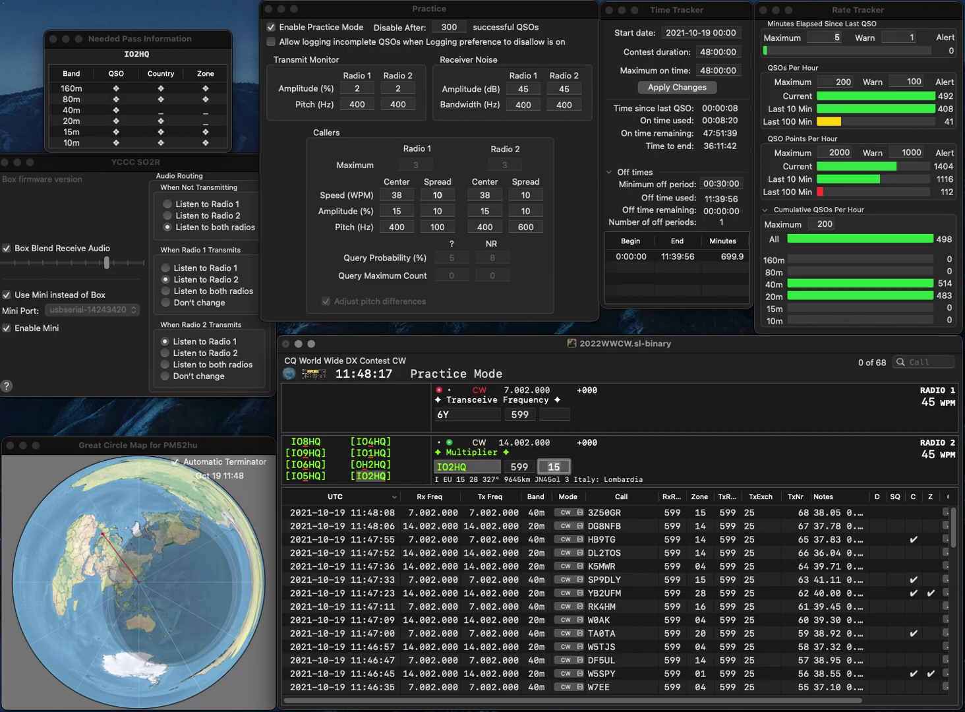
Step: Log IO2HQ on Radio 2 with zone 15, and complete the Radio 1 call as UA6Y, sending the exchange
key("Return")
key("Home")
type("UA")
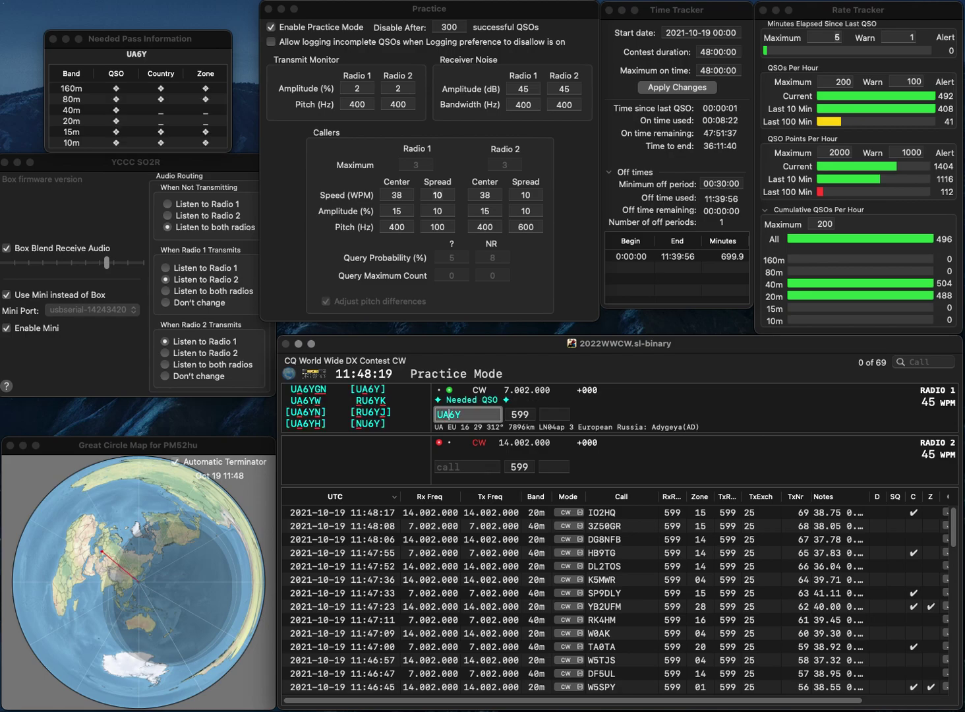
key("Return")
Step: Enter VA3UKR on Radio 2 and send the exchange, logging UA6Y with zone 16 and VA3UKR with zone 04
type("S")
key("BackSpace")
type("VA3U")
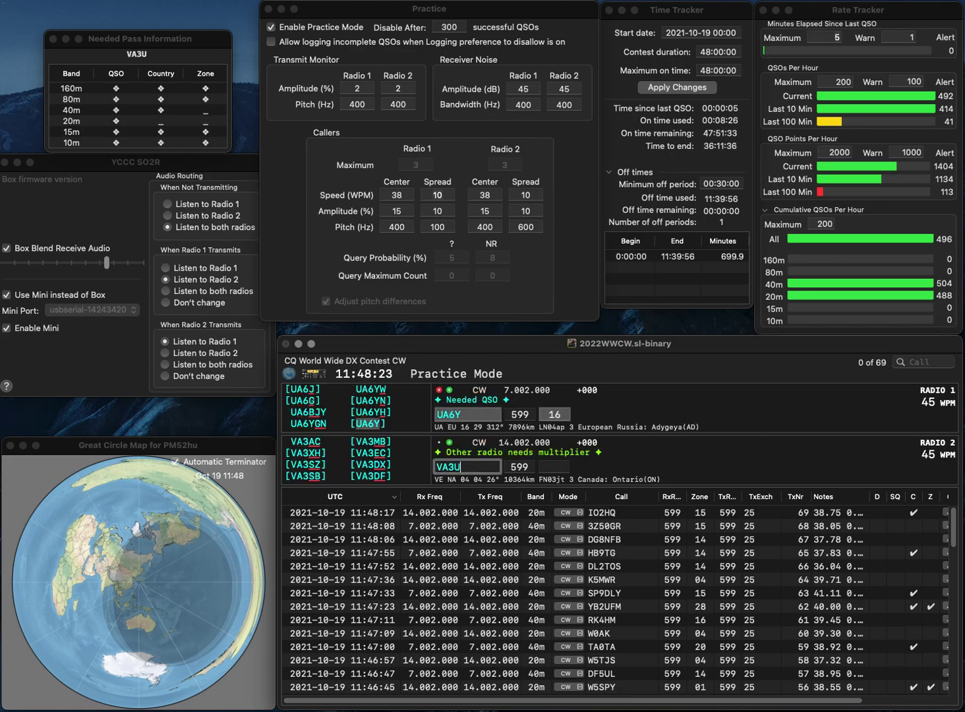
type("KR")
key("Return")
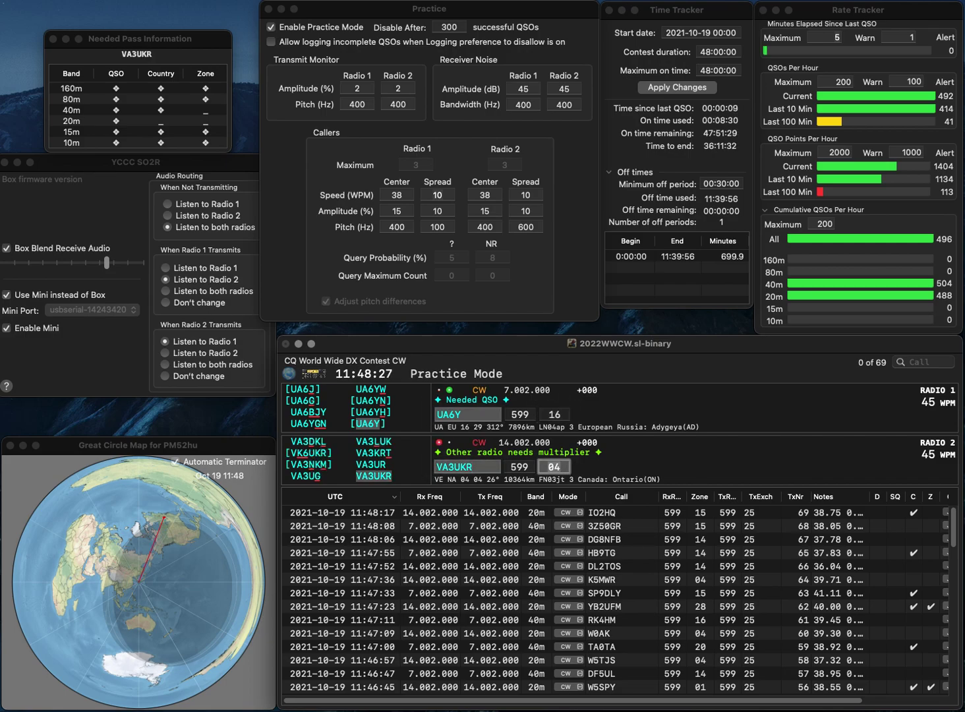
key("Return")
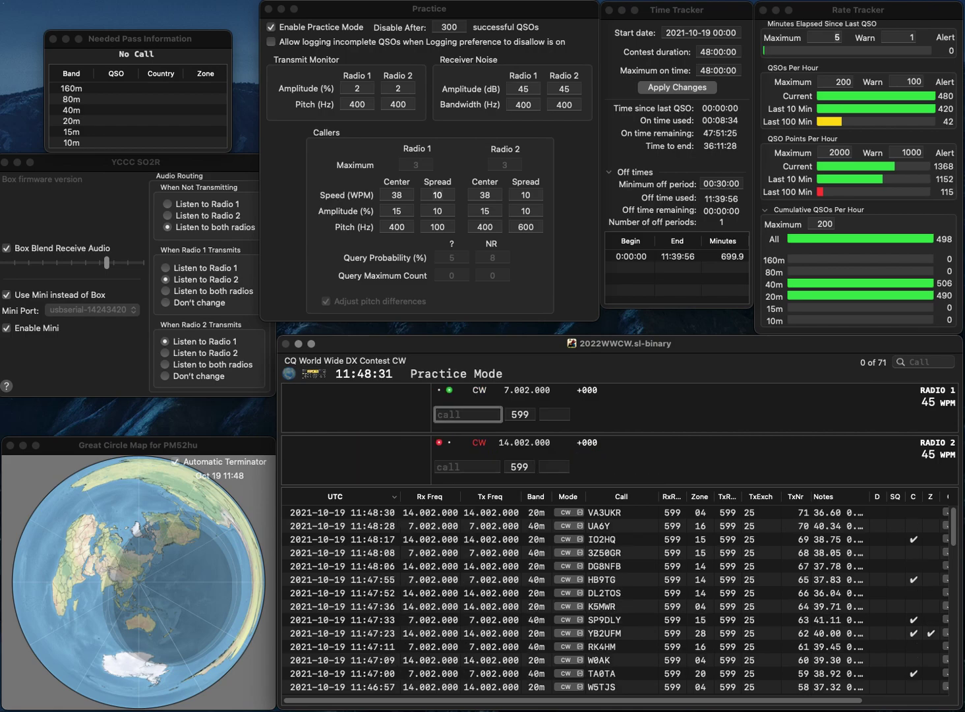
type("1YPQ")
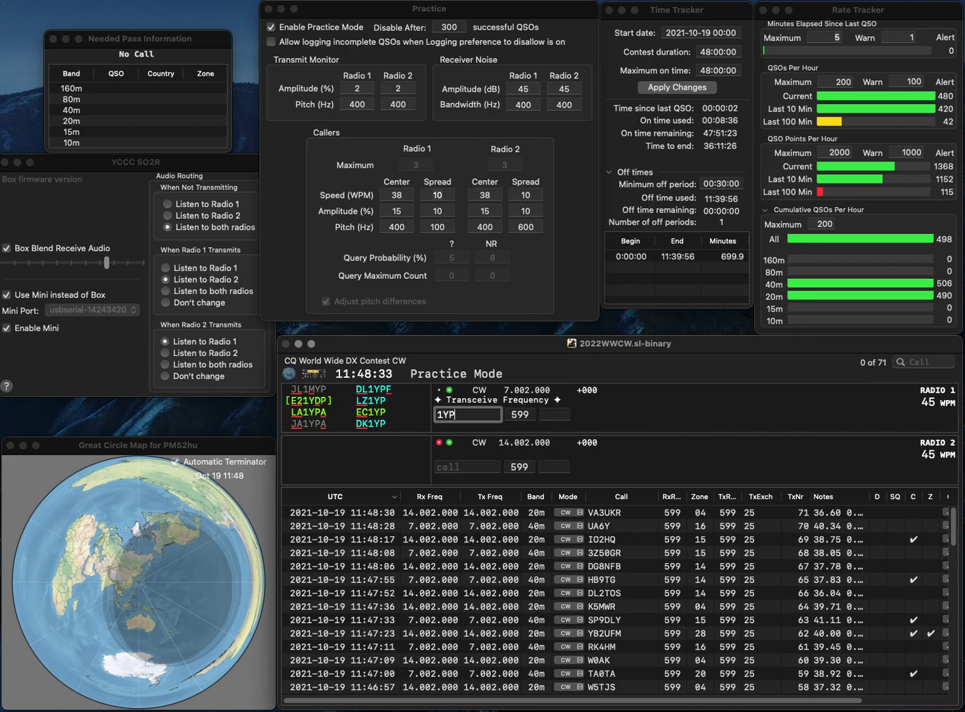
key("Return")
type("4AA")
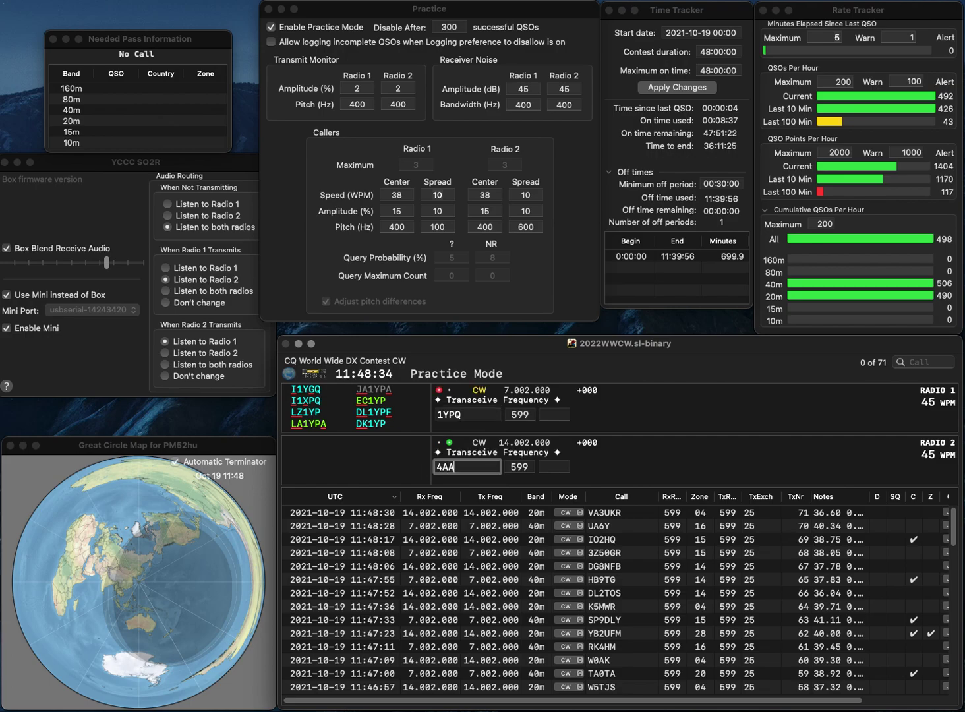
key("Home")
type("S5")
key("Return")
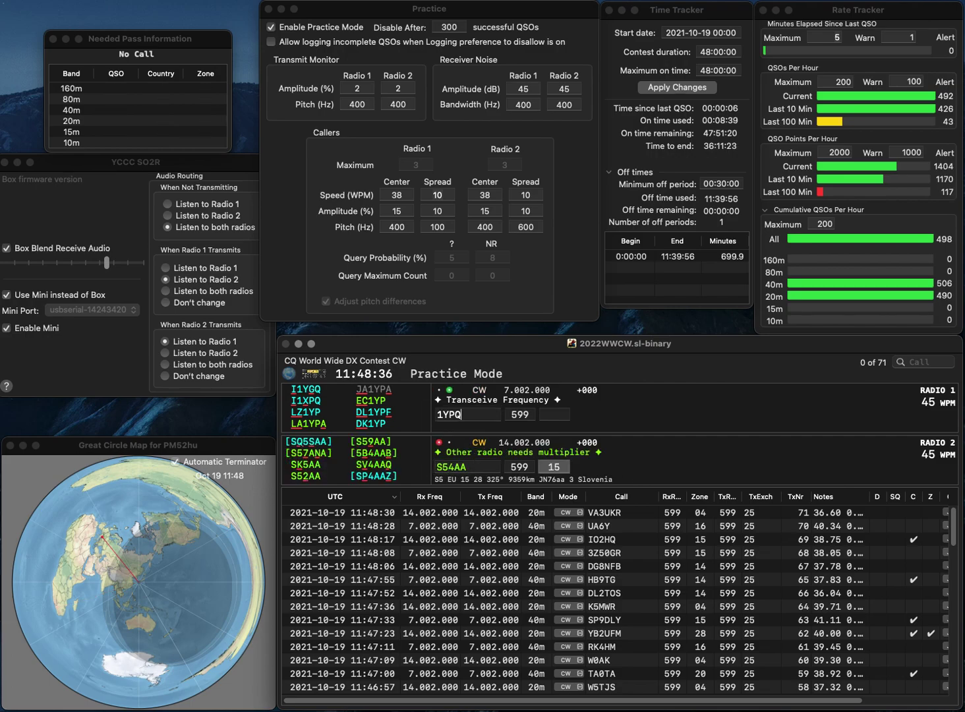
key("Home")
type("I")
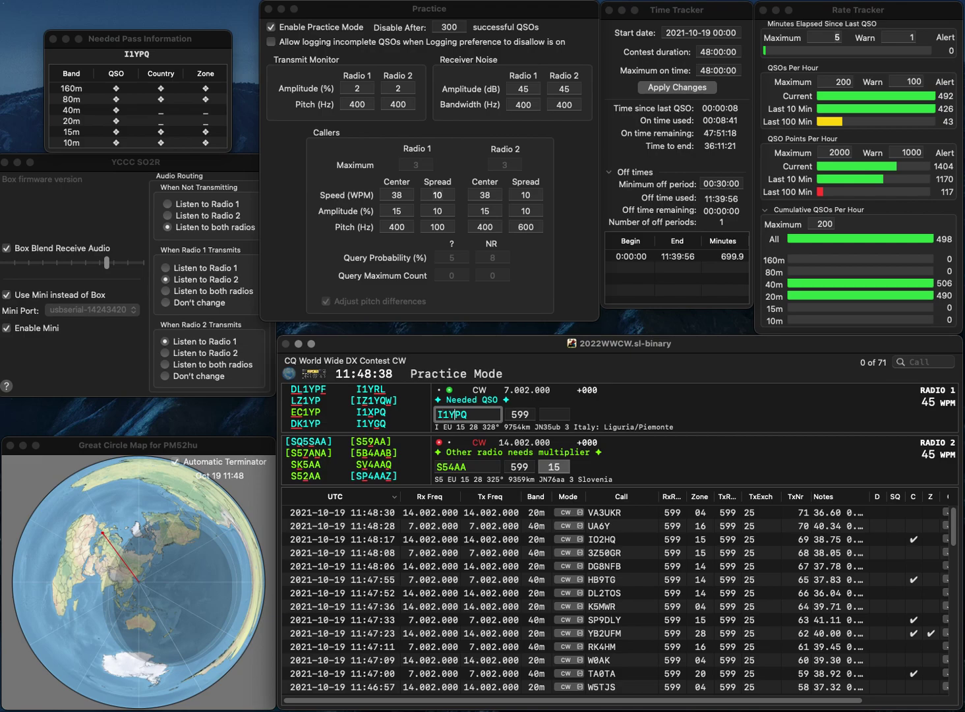
key("Delete")
type("G")
key("Return")
type("A")
key("Delete")
key("BackSpace")
key("BackSpace")
key("BackSpace")
type("HI3")
key("Return")
key("Tab")
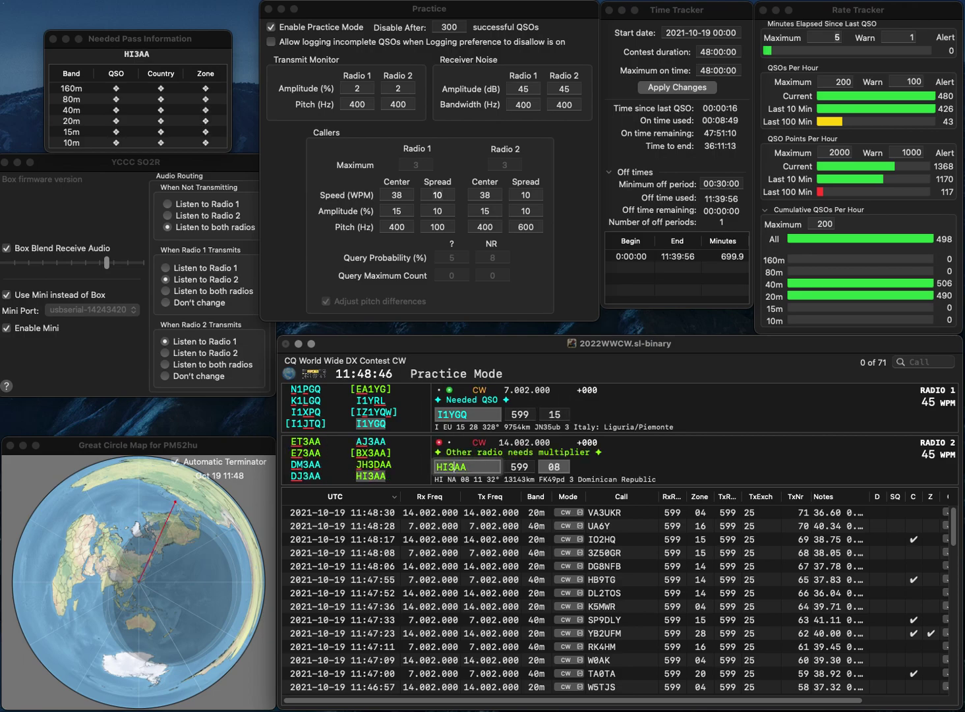
key("Tab")
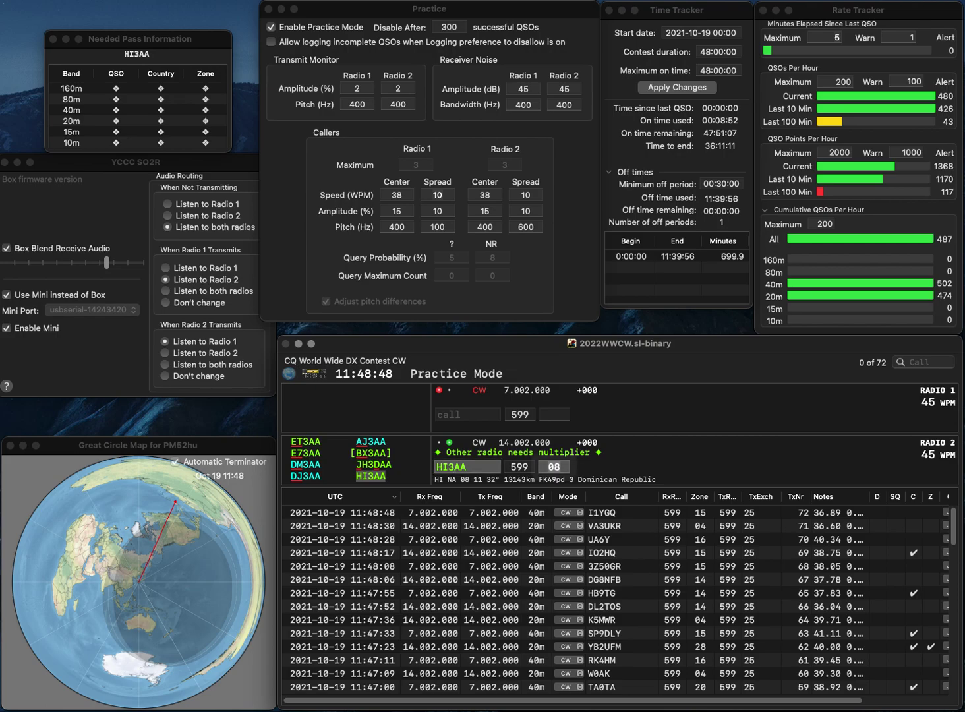
key("Return")
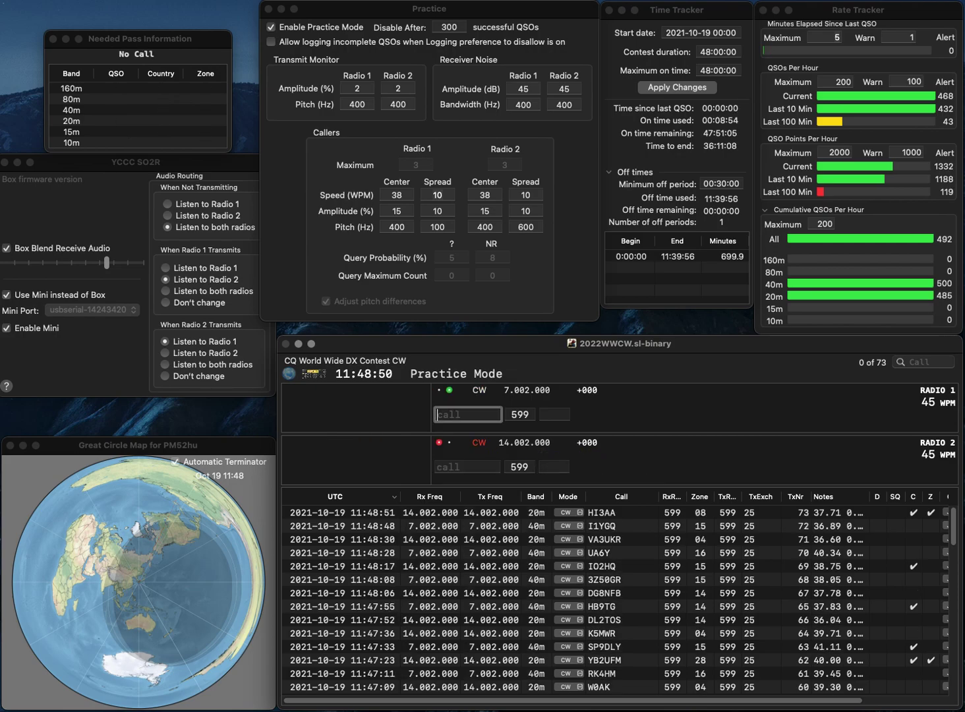
Step: Work N5BCA on Radio 1 and OL1M on Radio 2, logging them with zones 04 and 15
type("N5BCA")
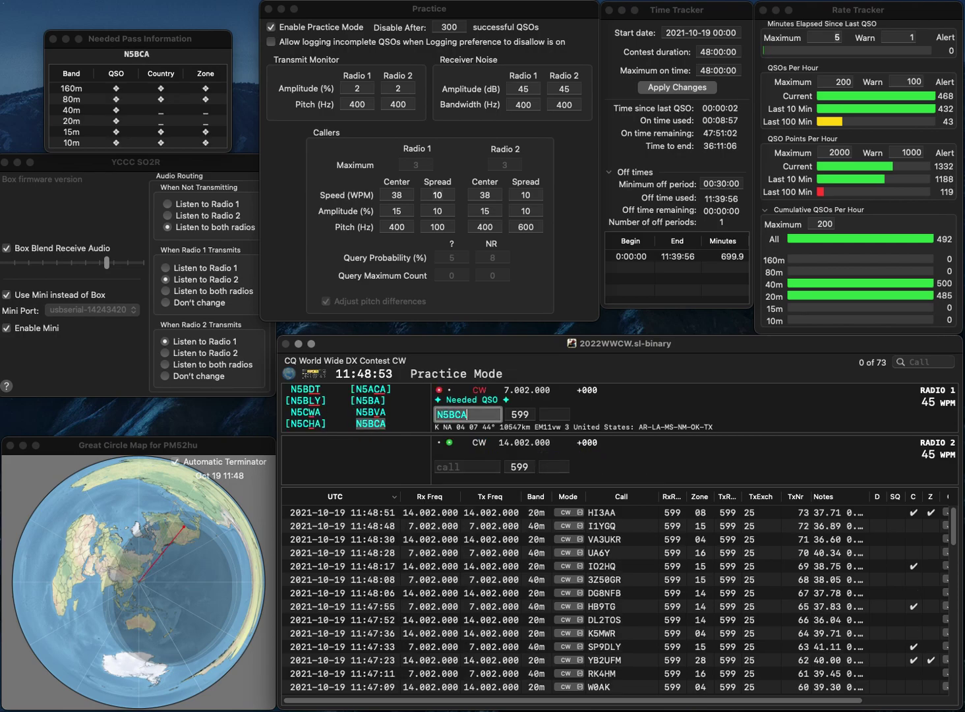
key("Return")
type("OL")
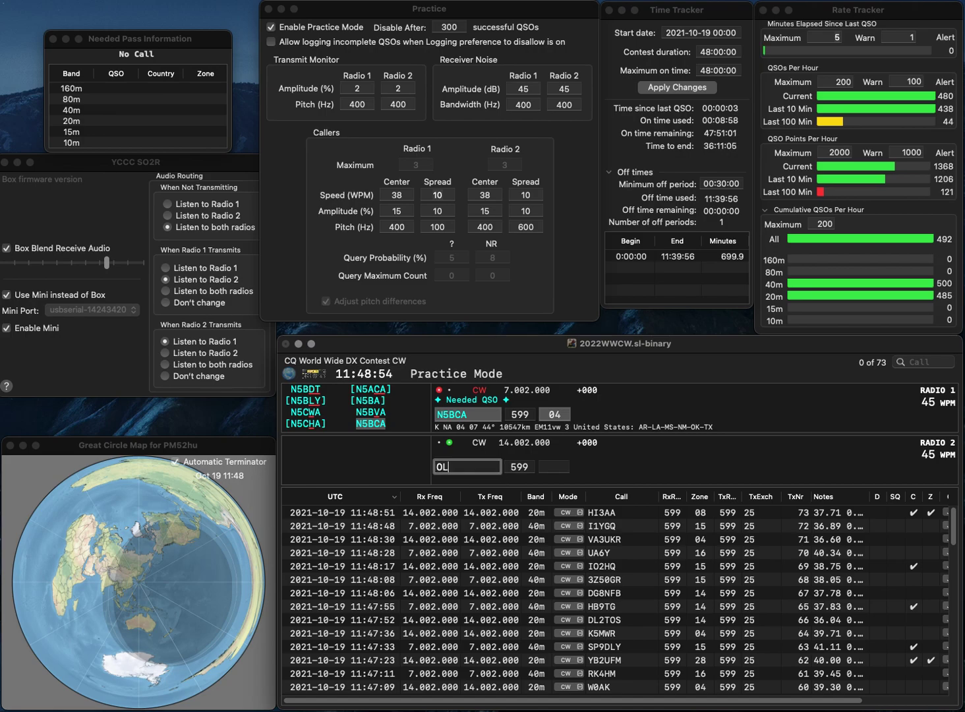
type("1M")
key("Return")
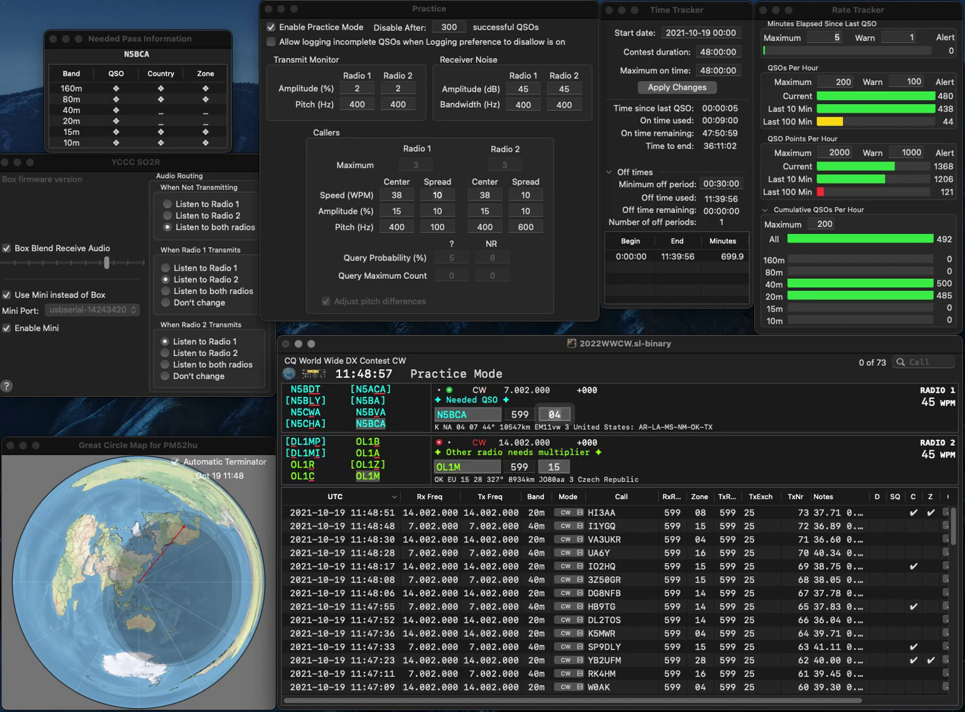
key("Return")
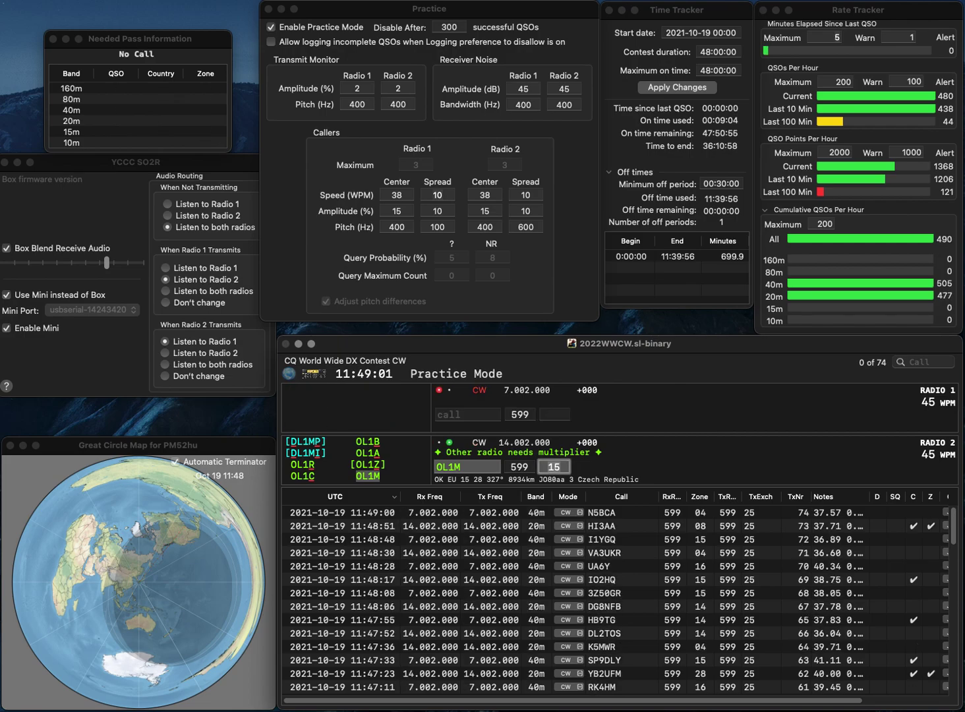
key("Return")
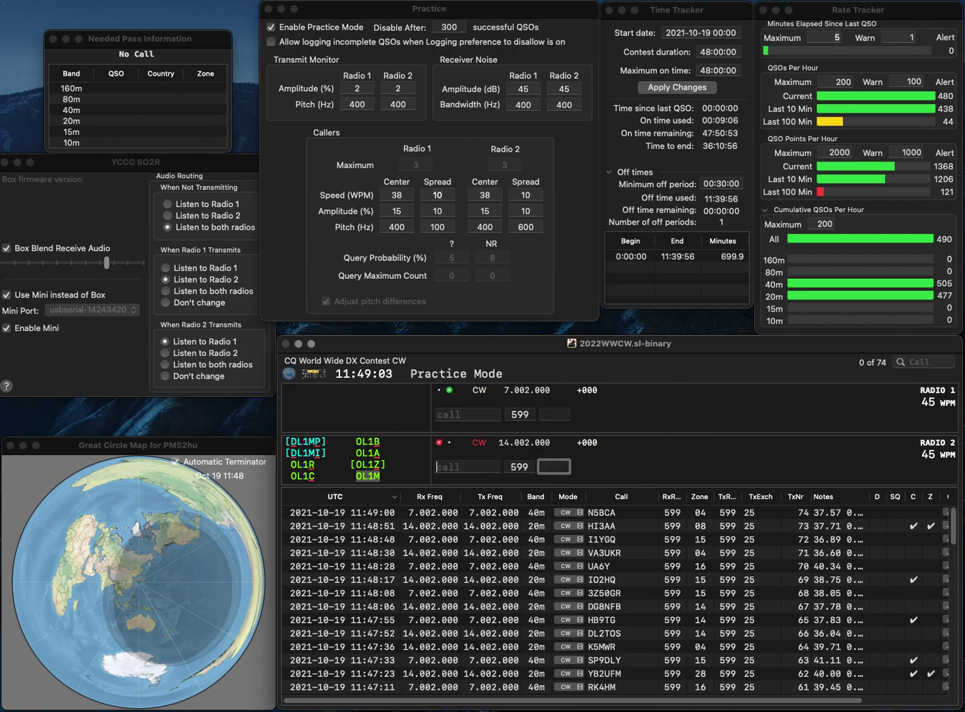
type("N6")
key("Return")
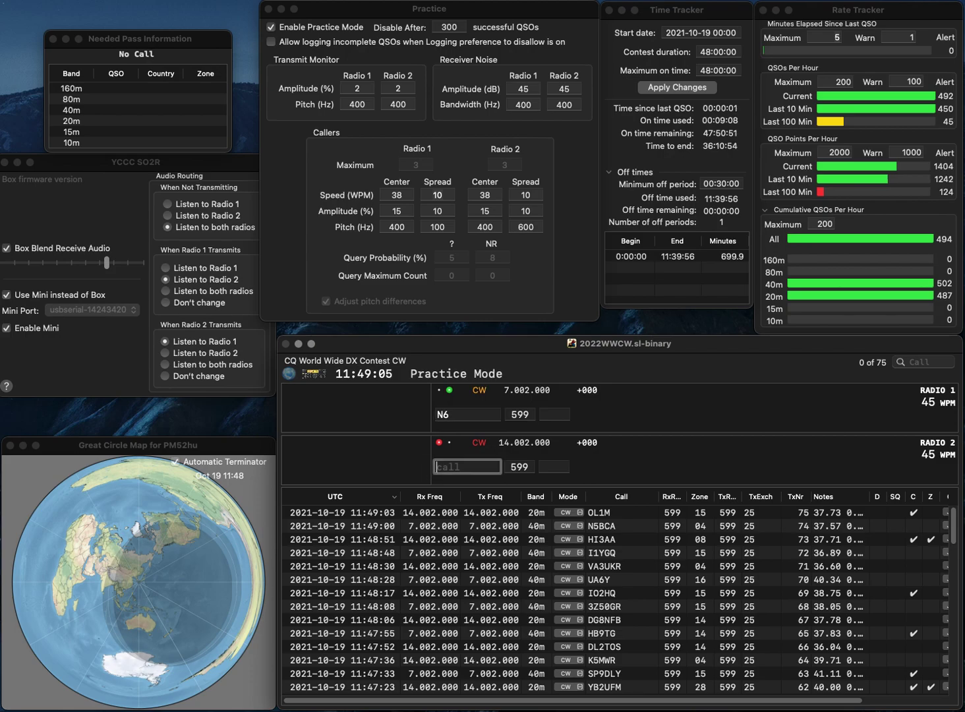
type("K8TR")
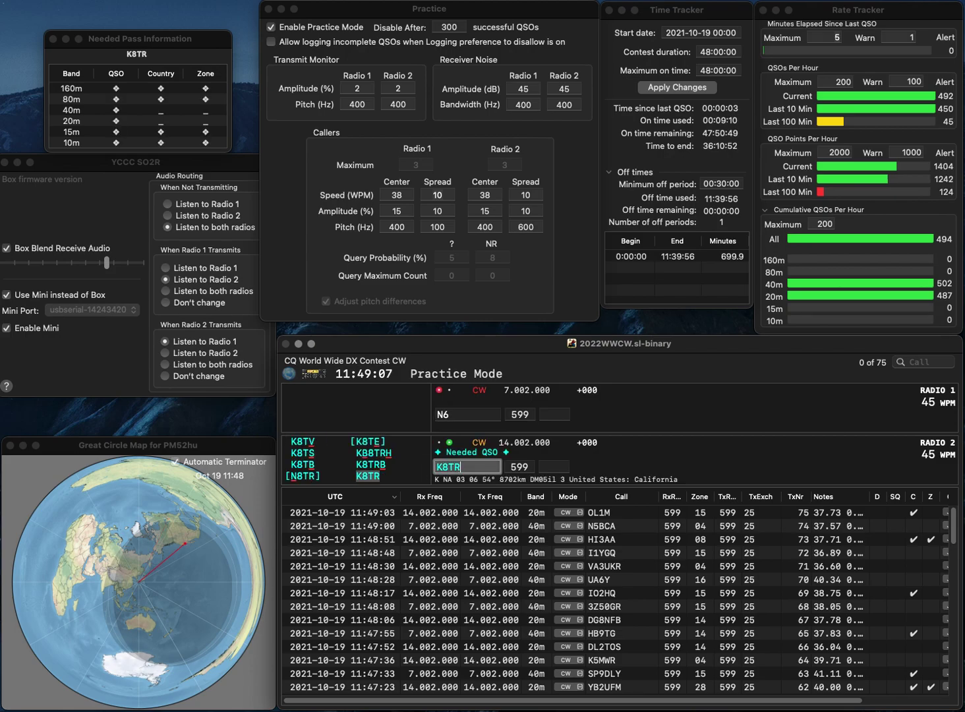
key("Return")
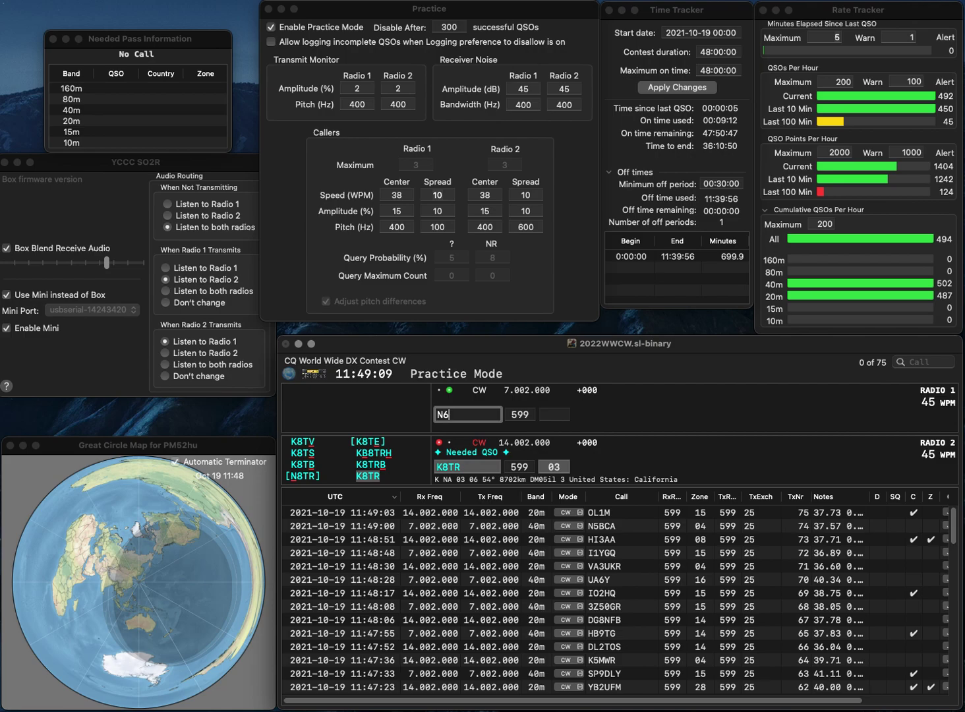
type("GEO")
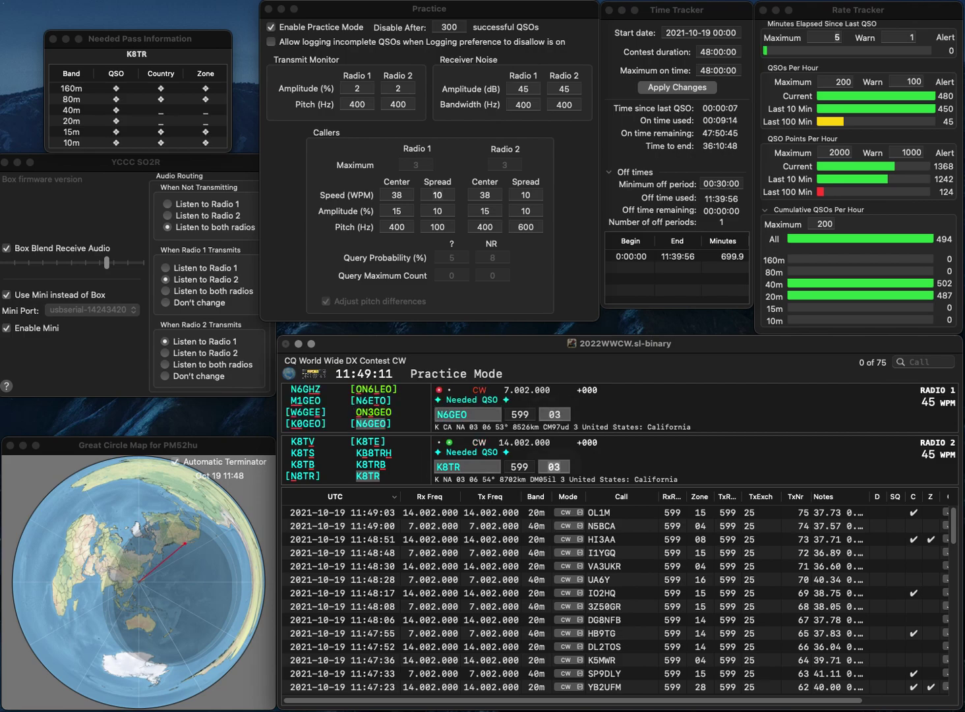
key("Return")
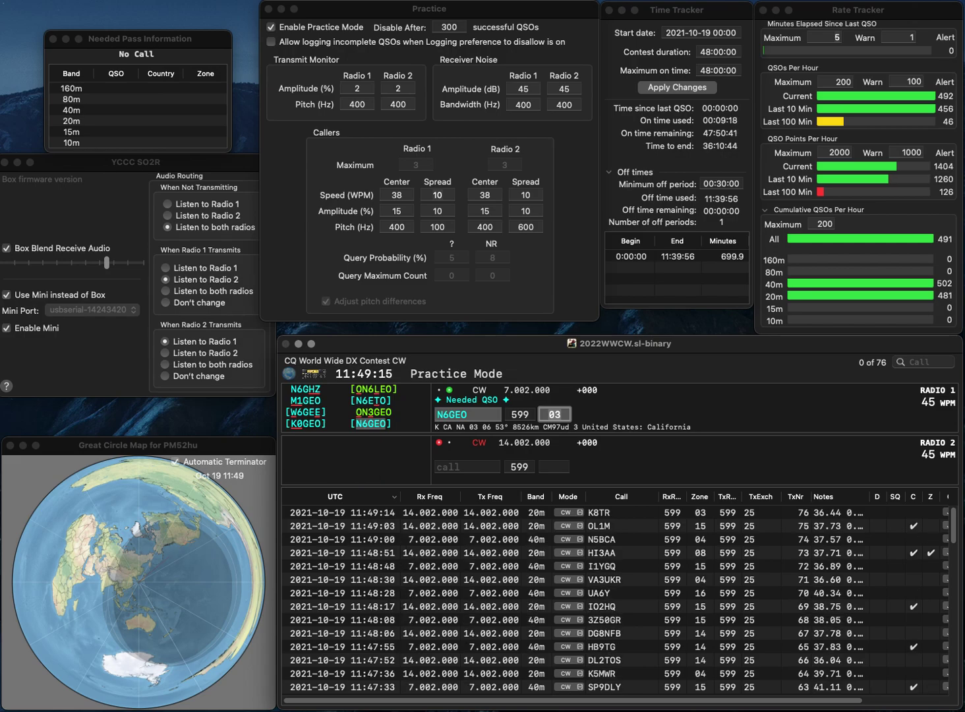
key("Return")
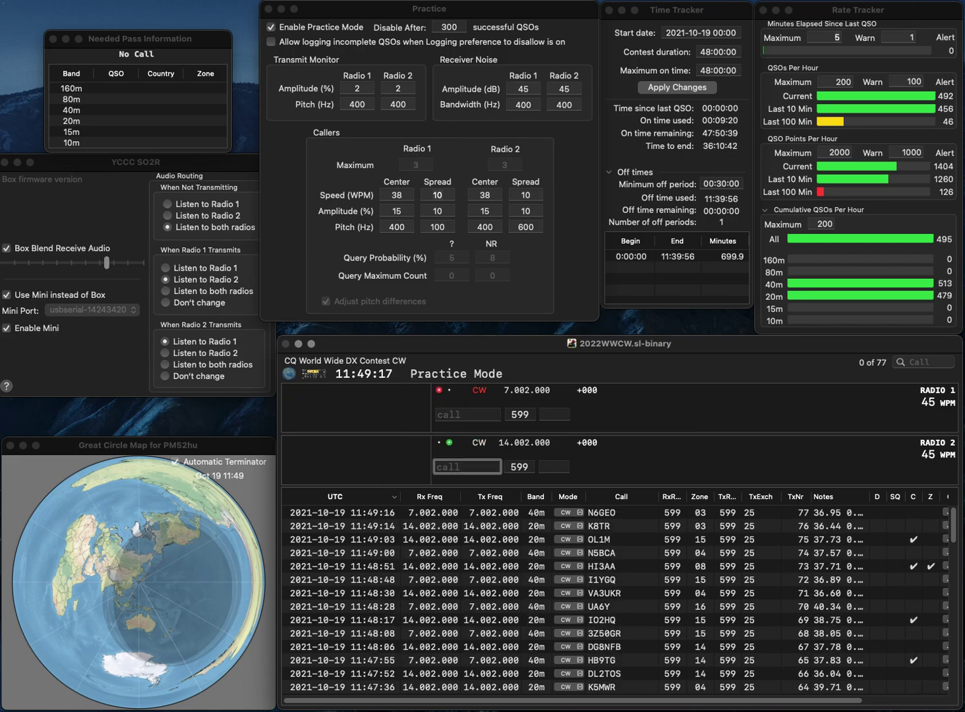
type("KG5Z")
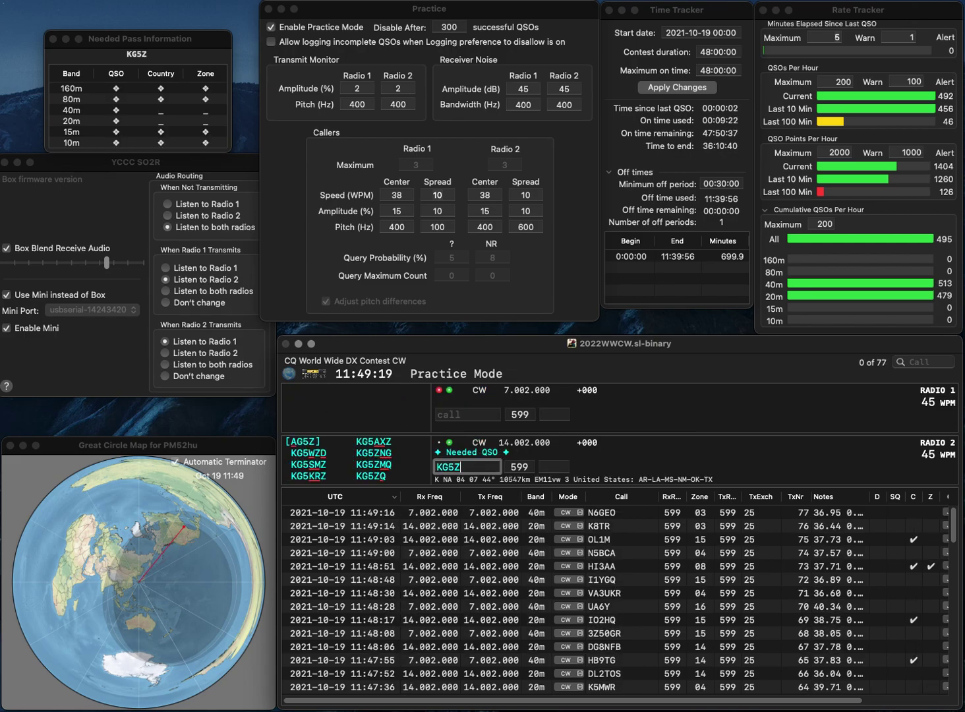
type("MQ")
key("Return")
type("J2PIK")
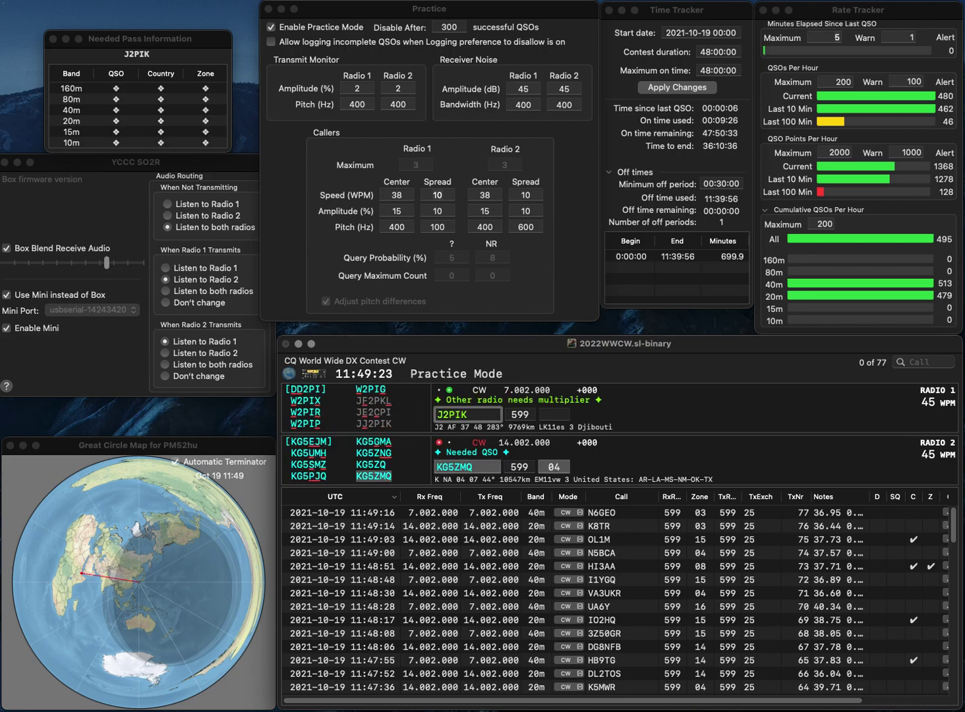
key("Home")
type("J")
key("Return")
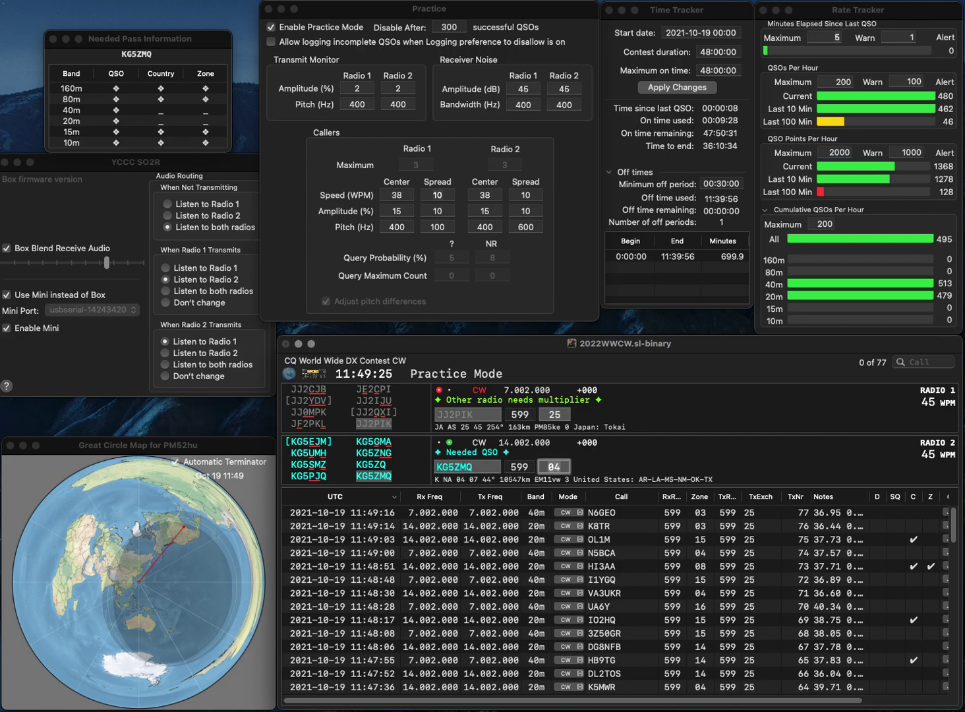
key("Return")
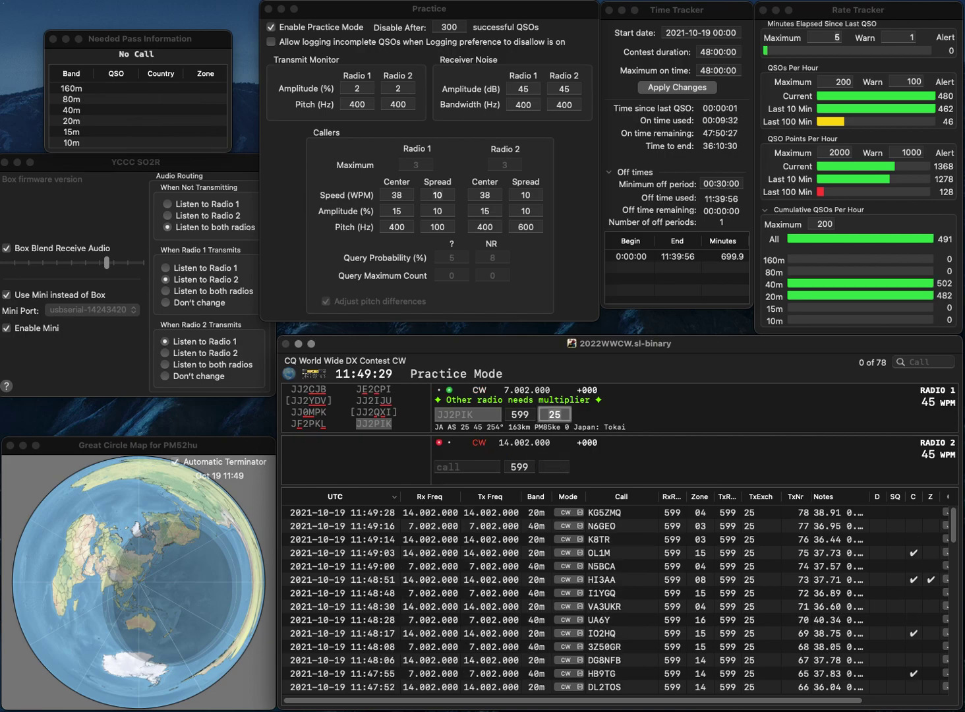
key("Return")
Step: Work LZ6V on Radio 2 and WW4B on Radio 1, logging them with zones 20 and 05
type("LZ6V")
key("Return")
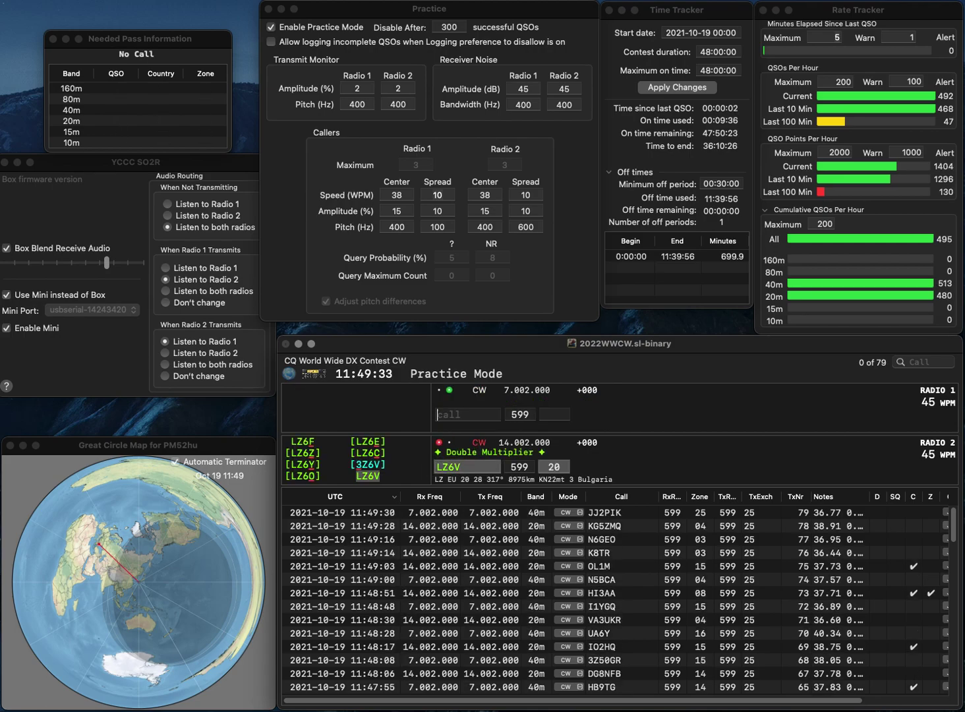
type("WW4B")
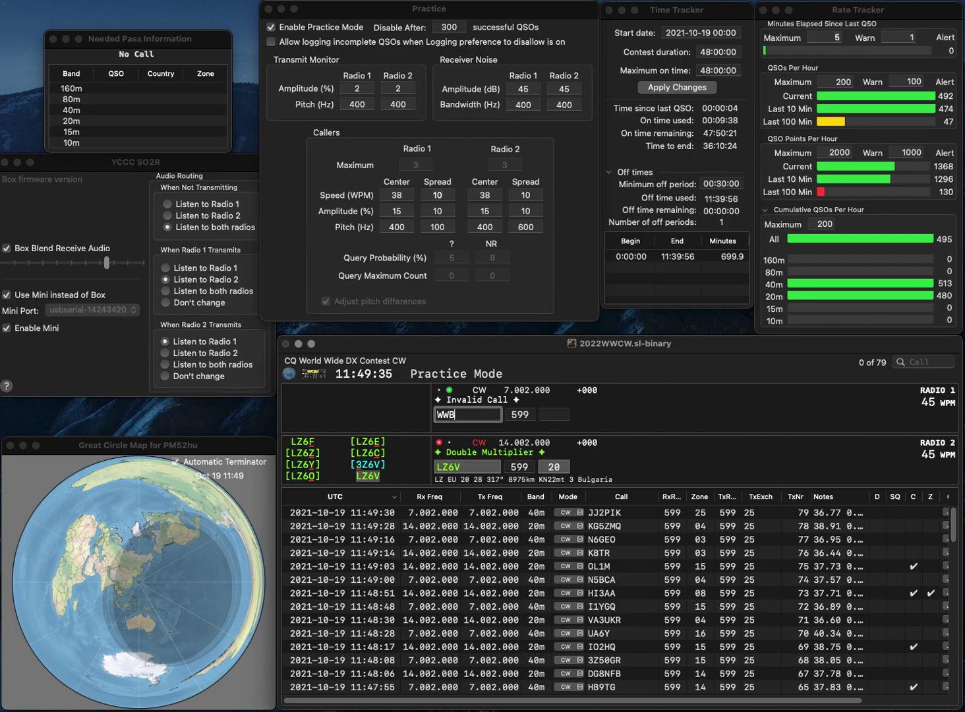
key("Return")
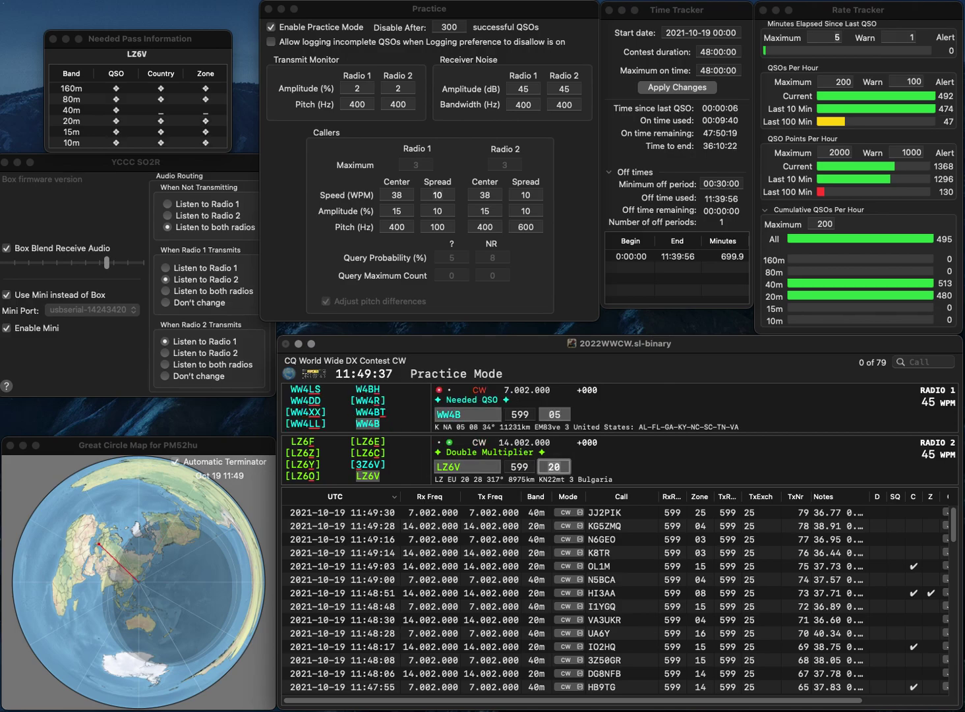
key("Return")
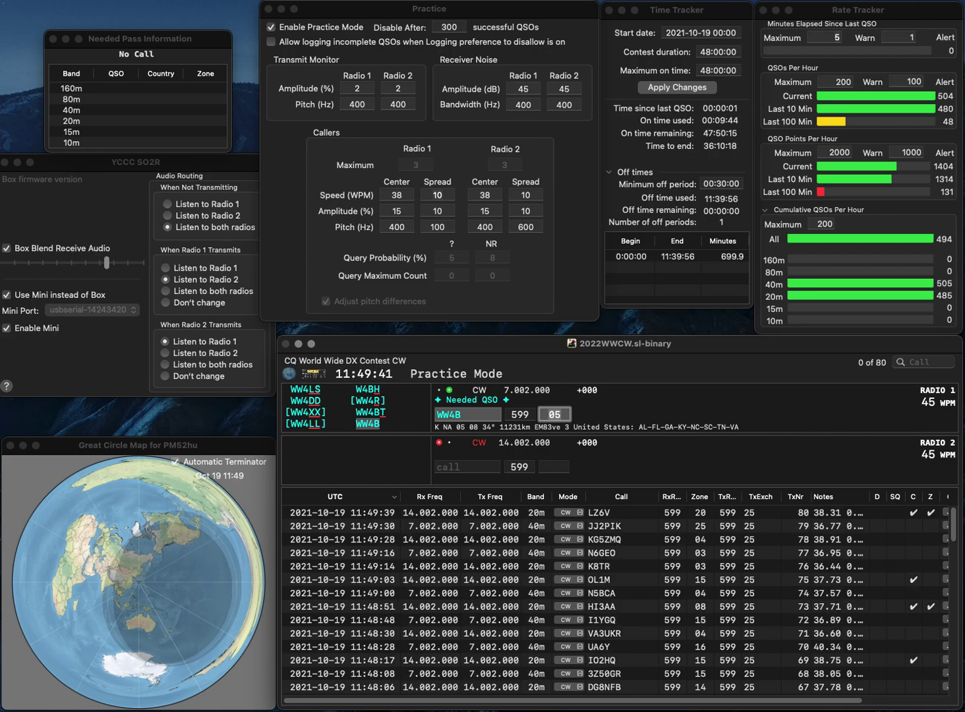
key("Return")
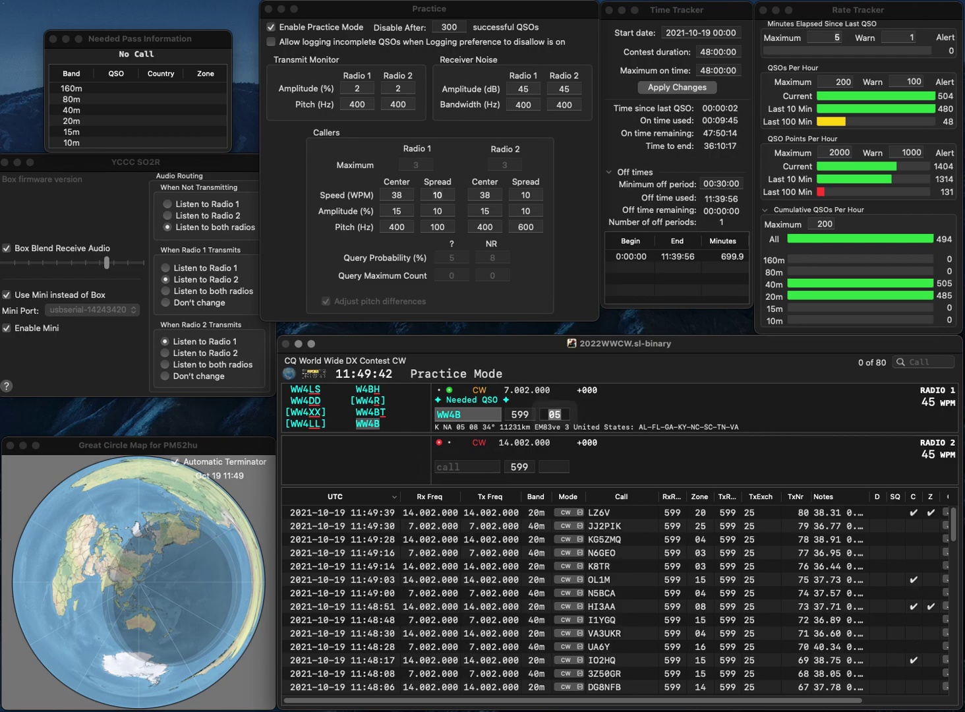
Step: Enter and query the partial call 2XYJ on Radio 2, and enter JM1MTE on Radio 1 with the exchange sent
type("2XYJ")
key("Return")
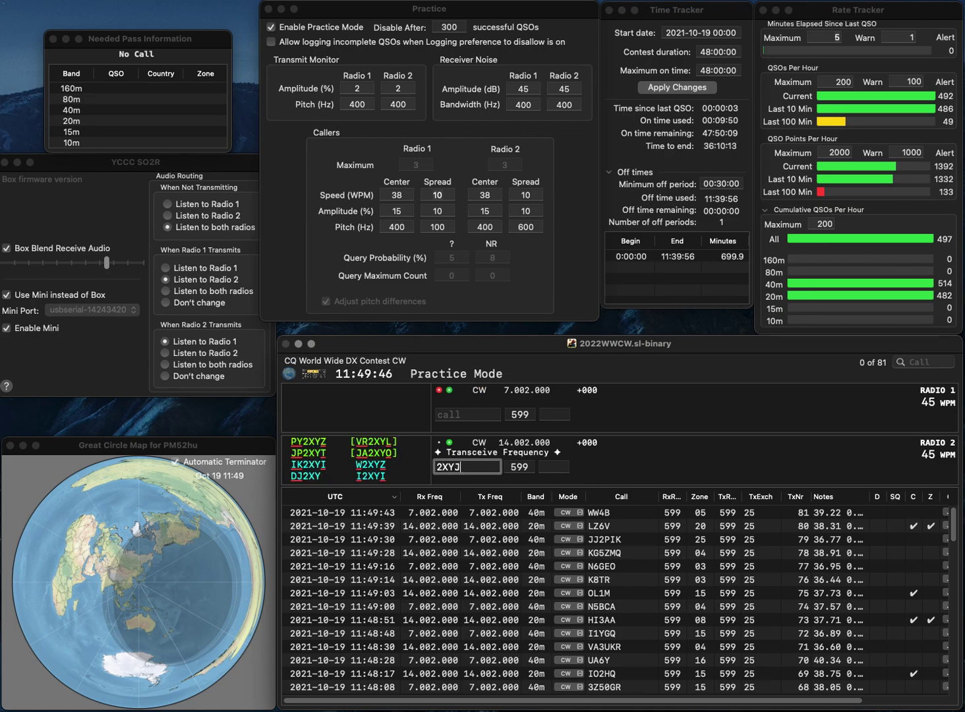
type("JM")
key("Return")
type("1MTE")
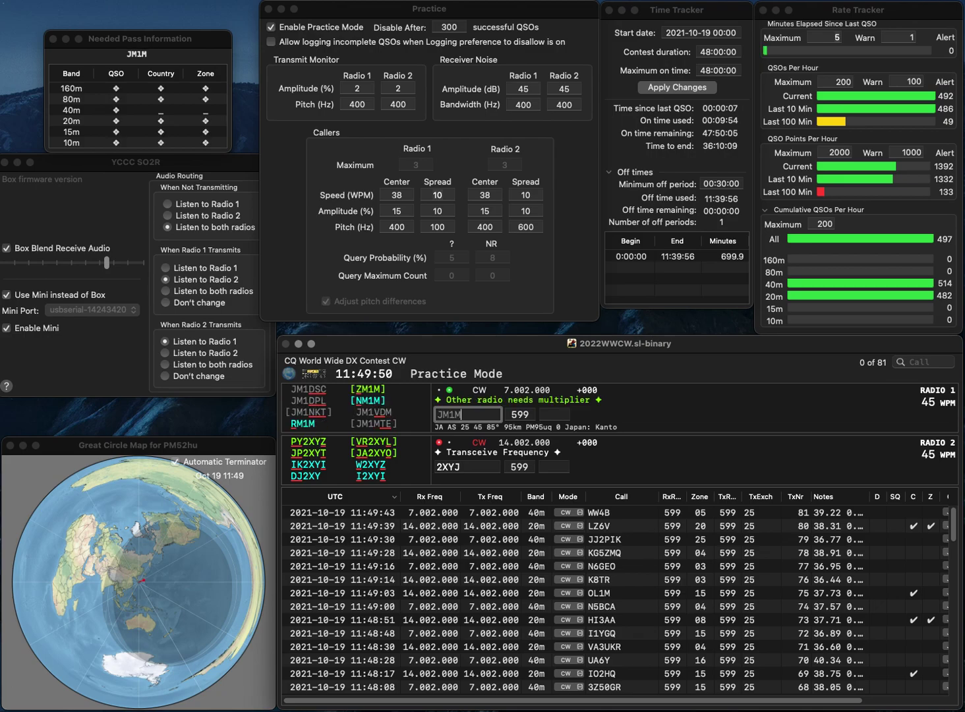
key("Return")
type("JA")
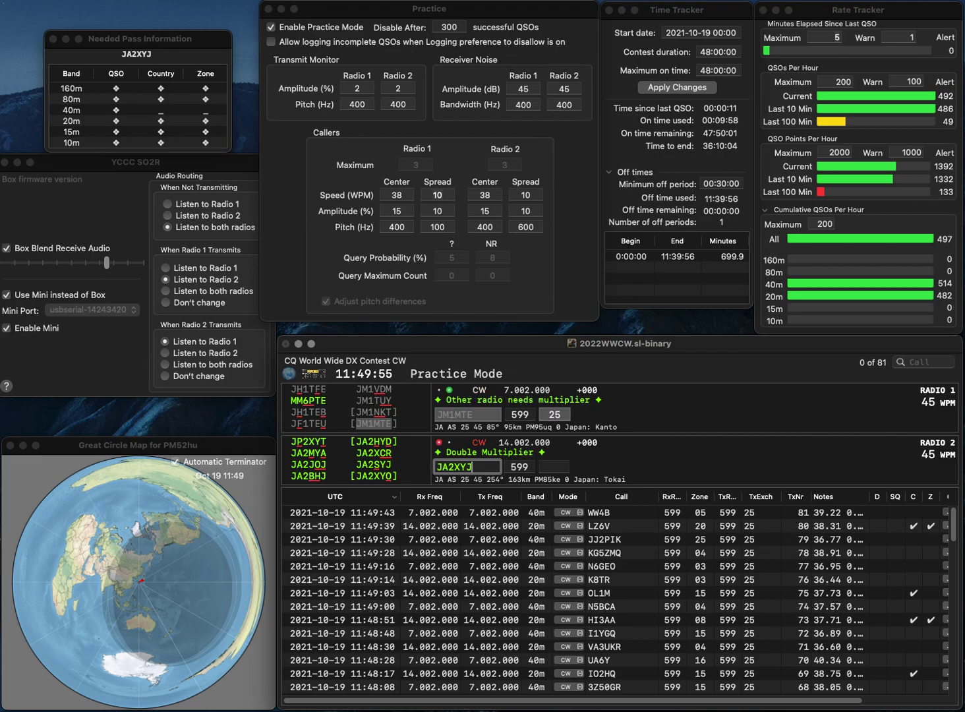
key("BackSpace")
type("O")
key("Return")
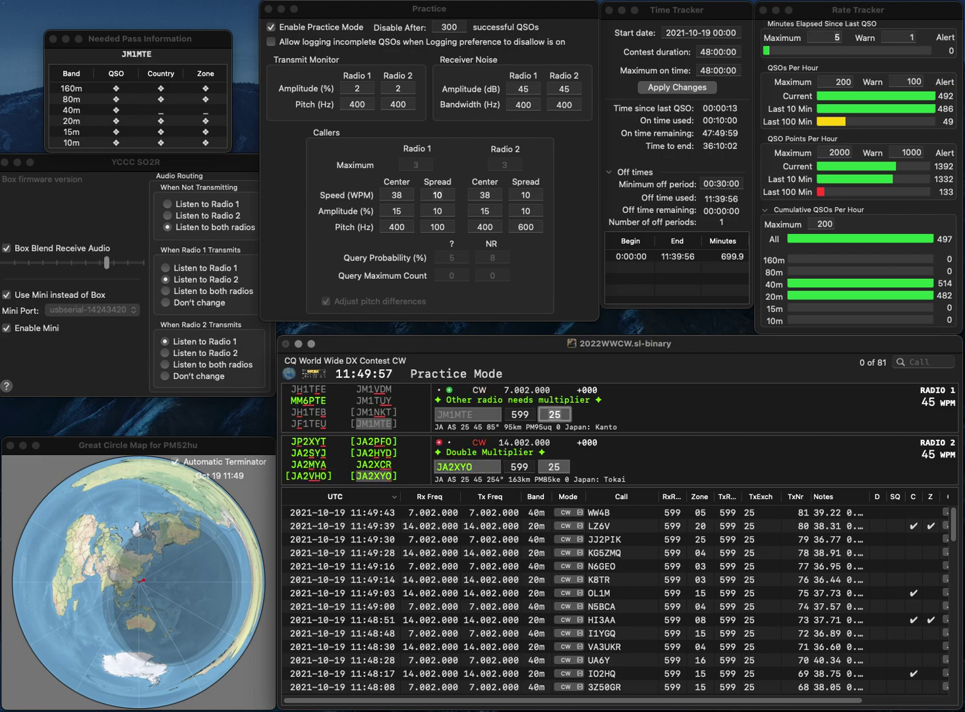
key("Tab")
key("Tab")
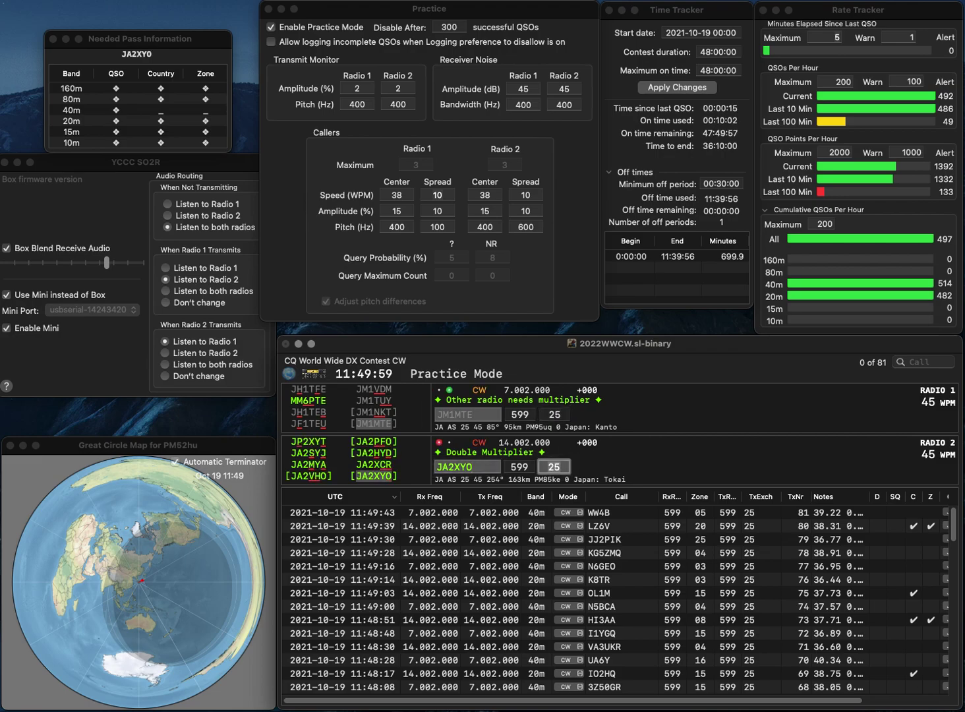
key("Return")
Step: Work R0CAF on Radio 1, logging it with zone 19, and query the partial call 1AKC on Radio 2
type("R")
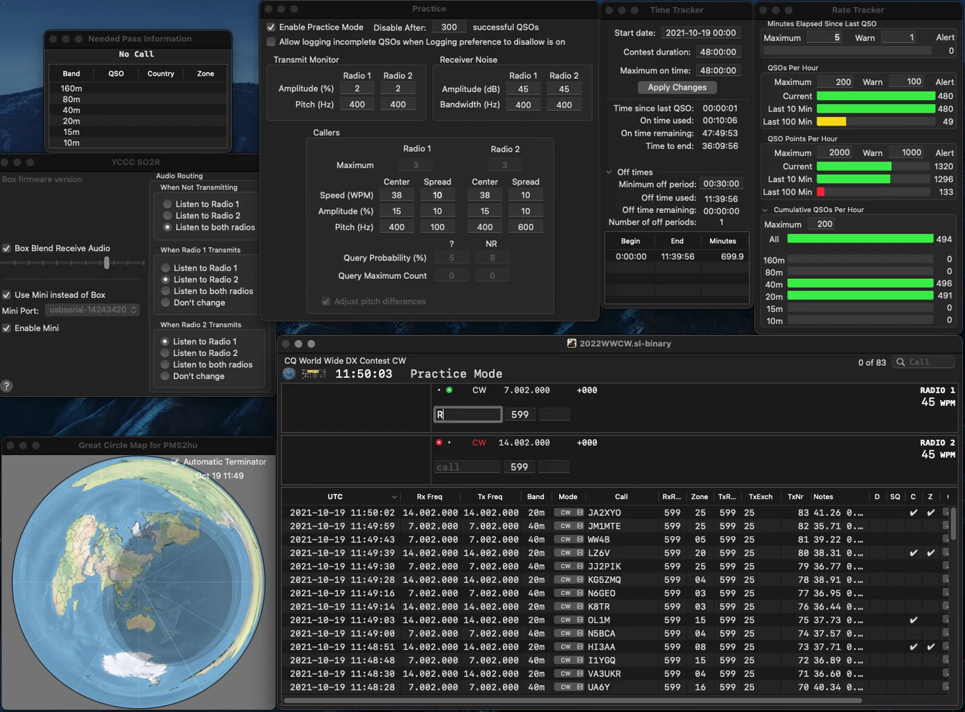
type("0CAF")
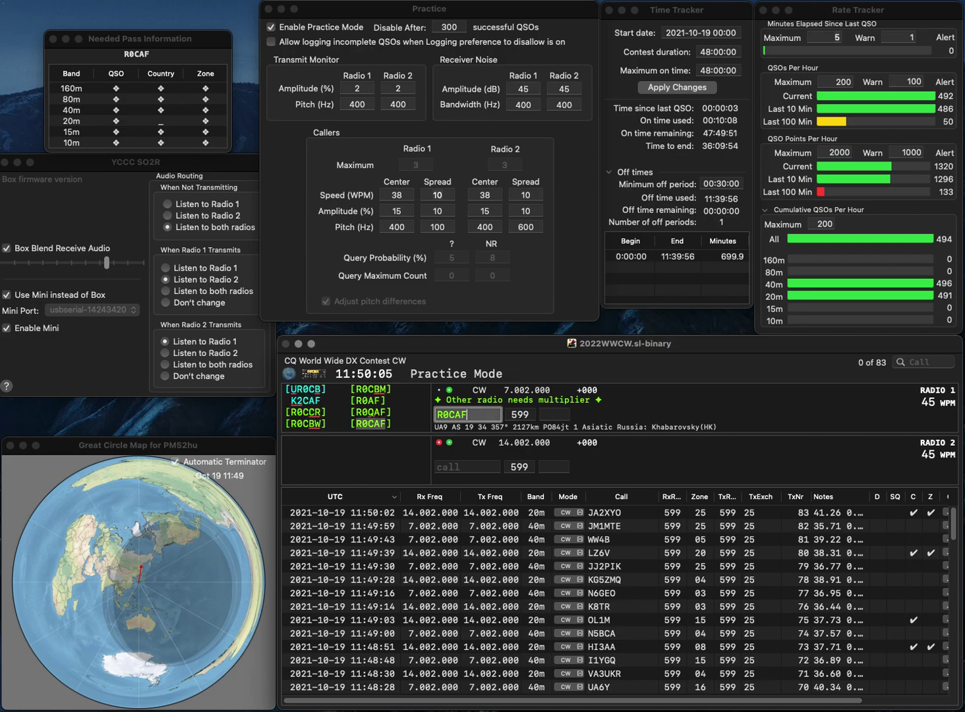
key("Return")
type("1AKC")
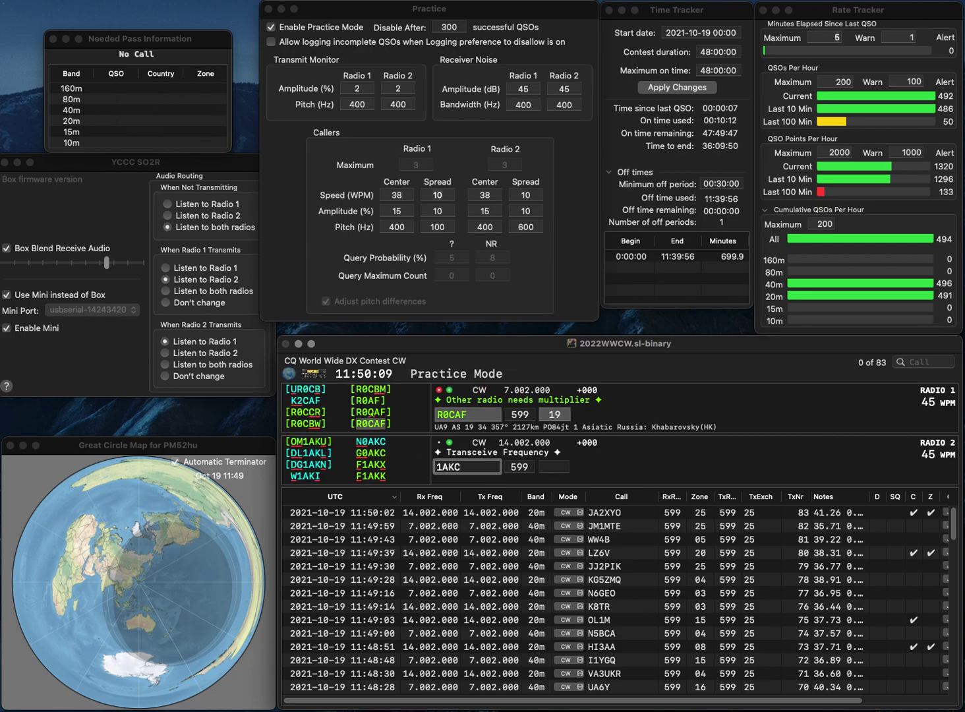
key("backslash")
key("Return")
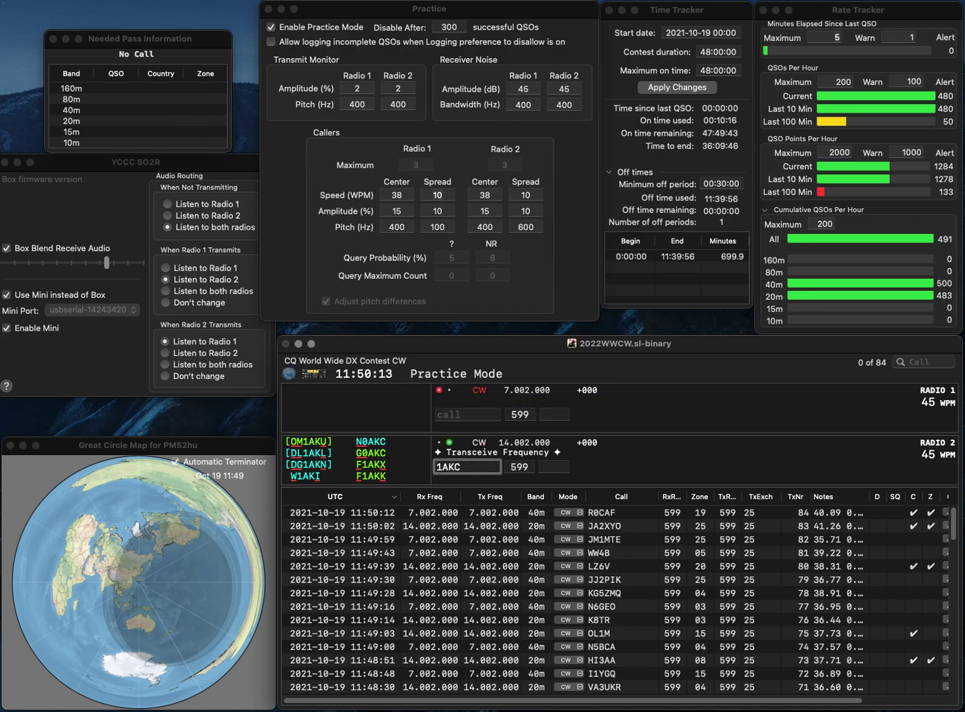
type("G0")
key("Delete")
key("Return")
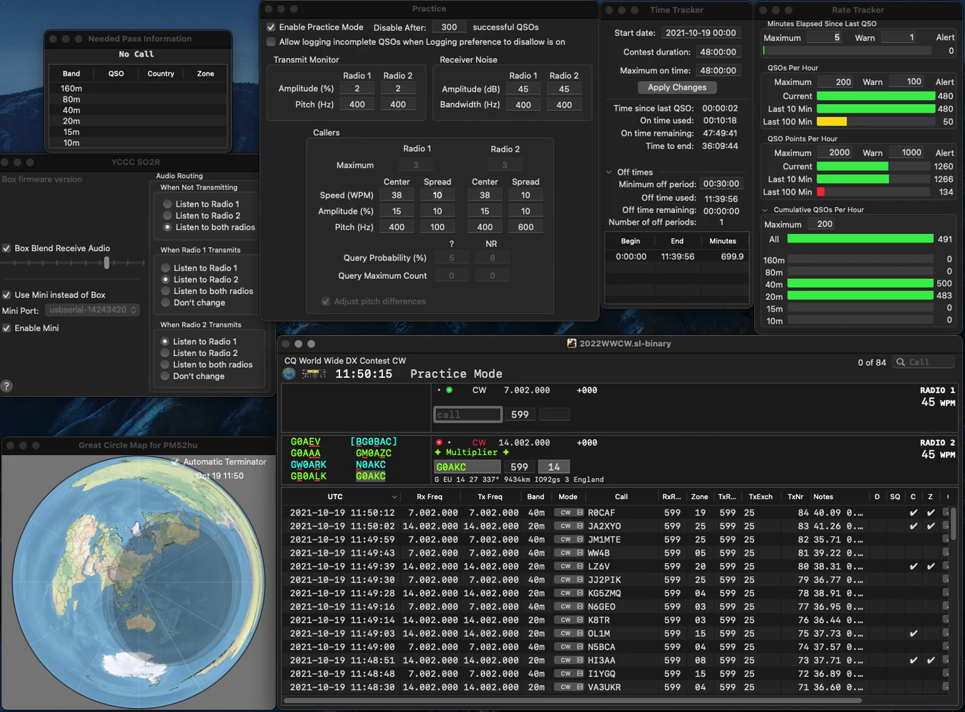
type("OH2B")
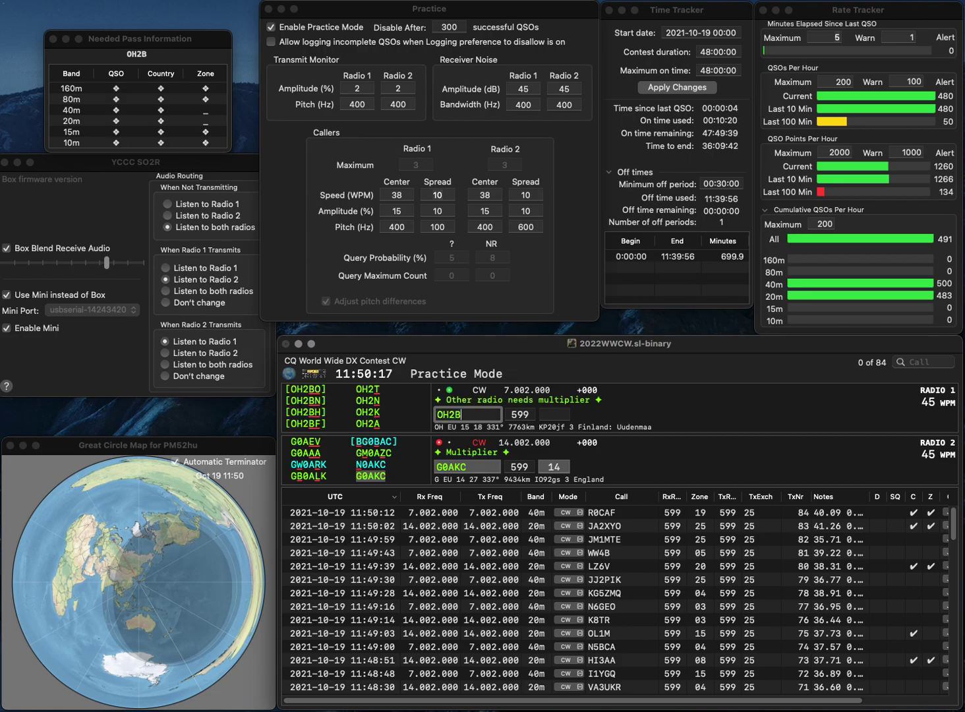
type("RG")
key("Return")
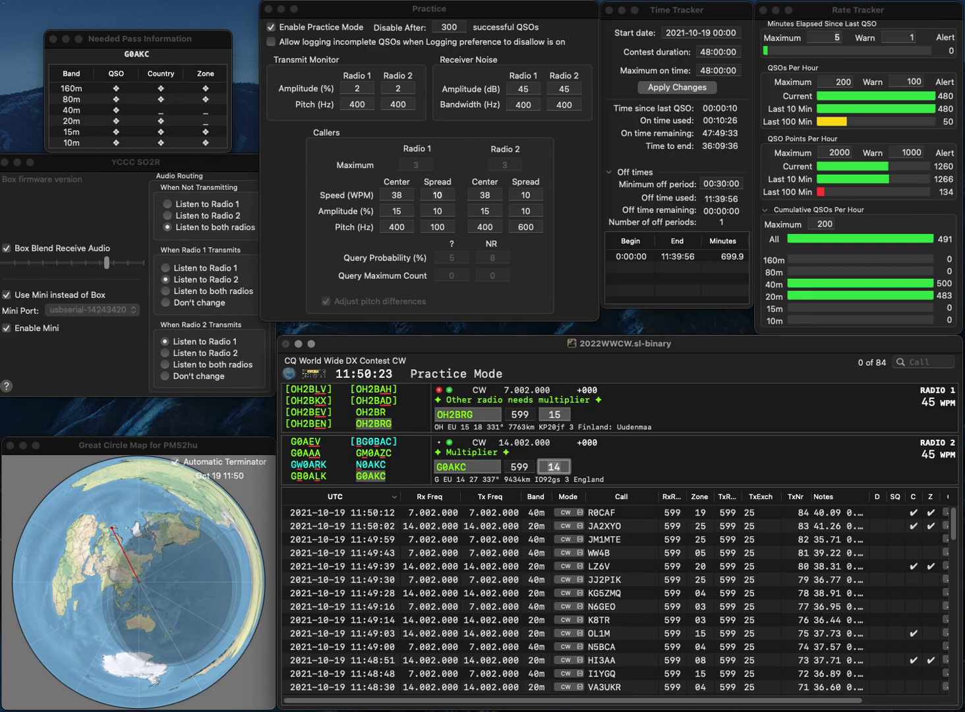
key("Return")
key("Tab")
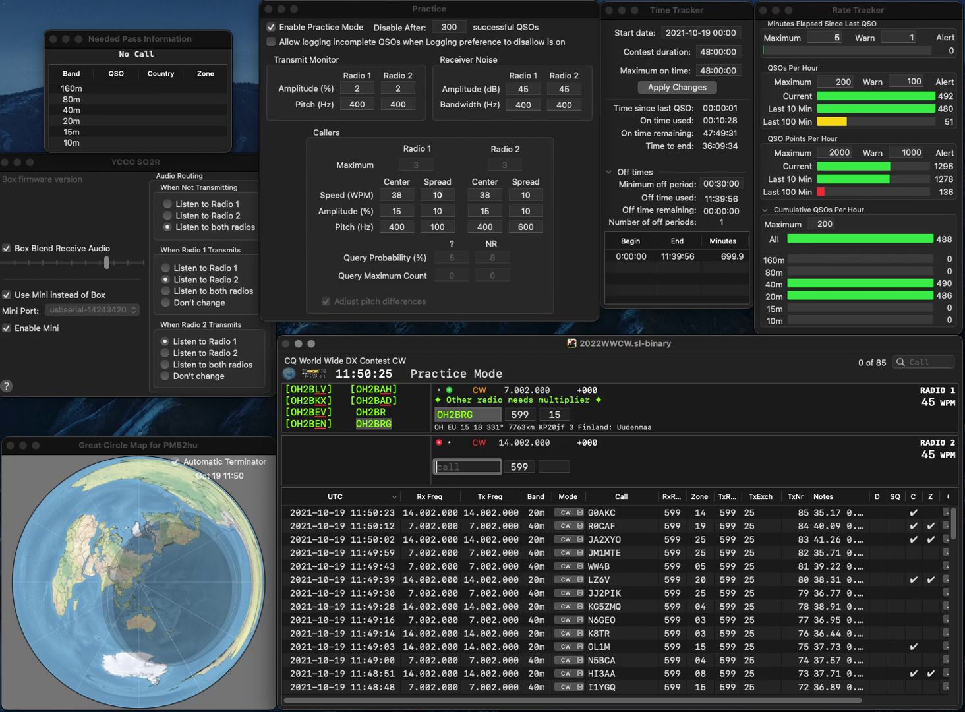
key("Return")
type("IQ3JX")
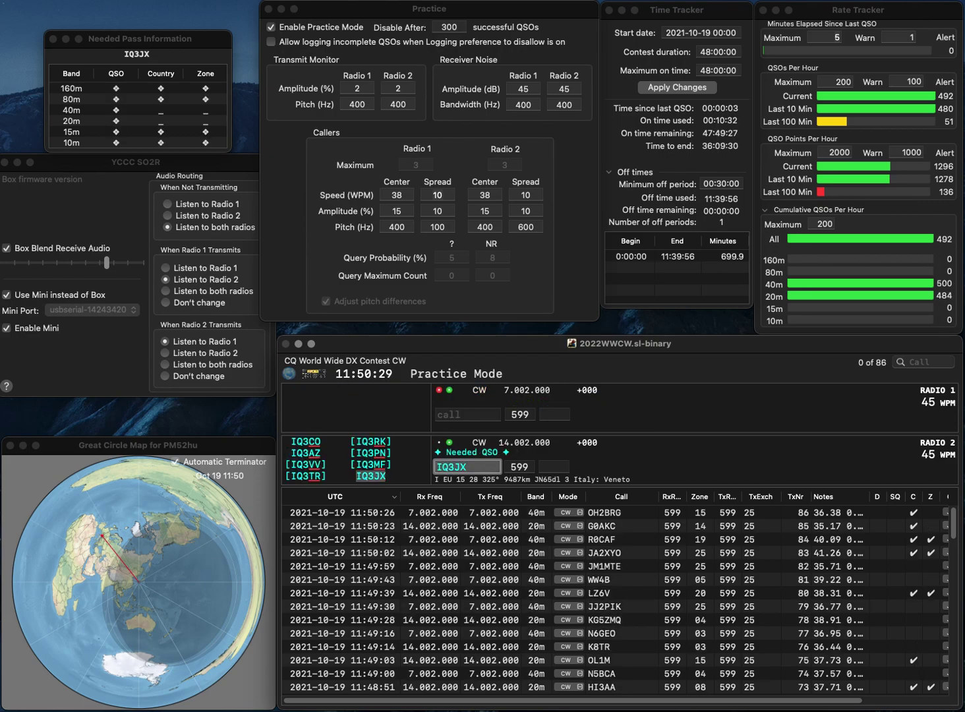
key("Return")
type("3")
type("N")
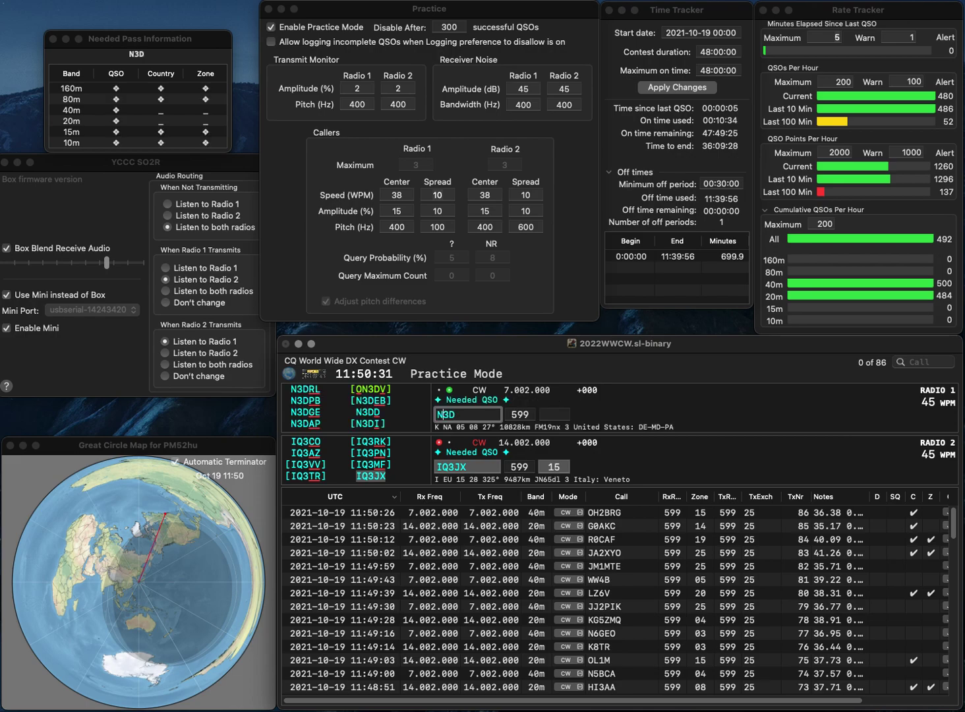
type("D")
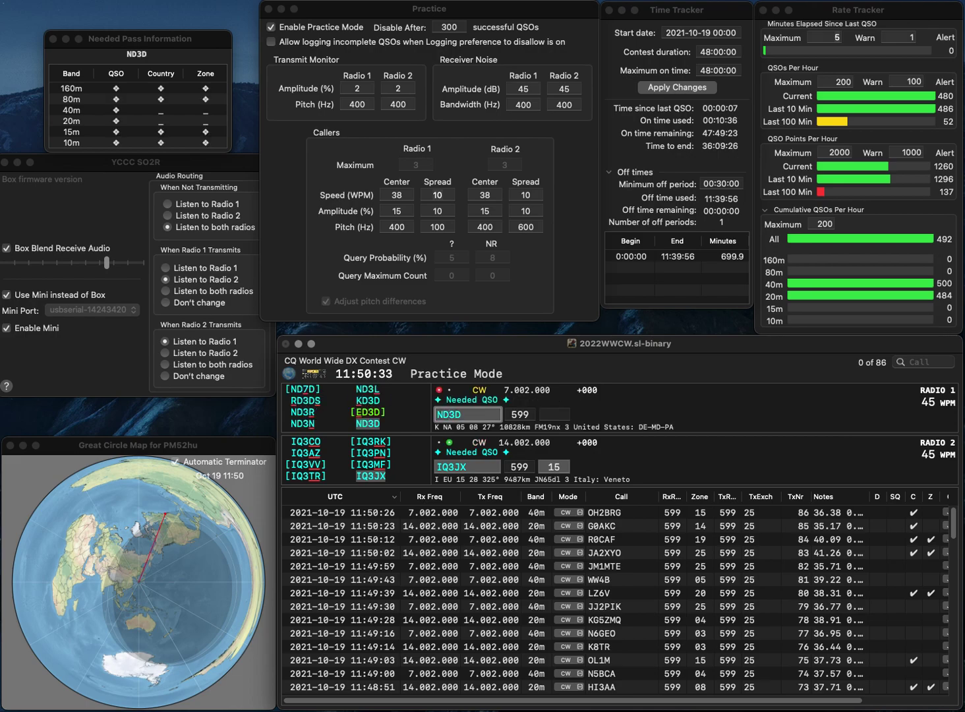
key("Return")
key("Tab")
key("Return")
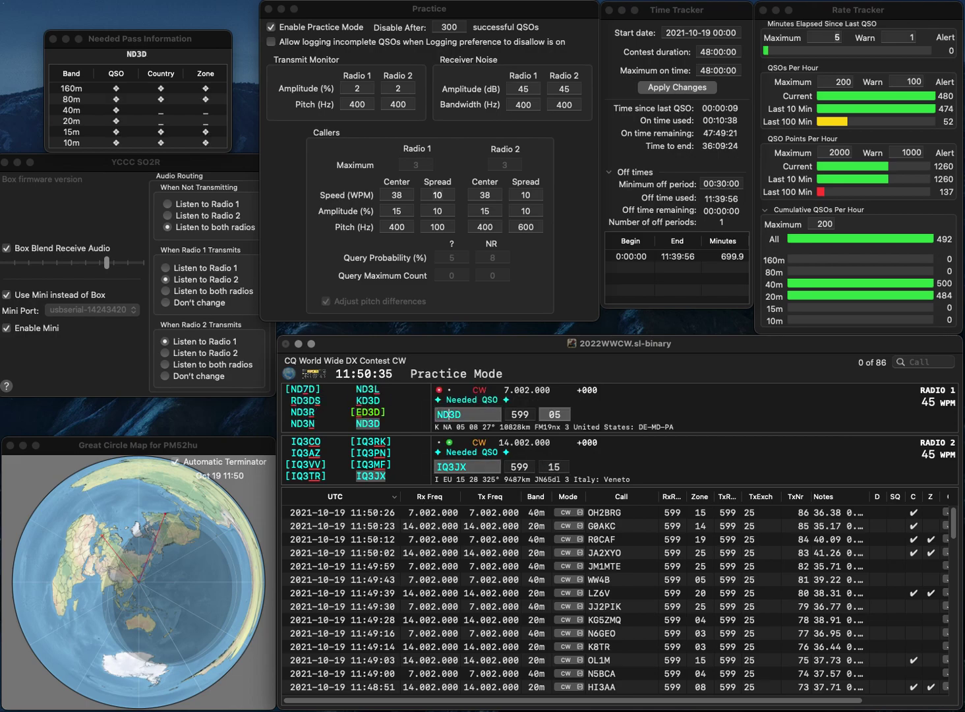
key("Return")
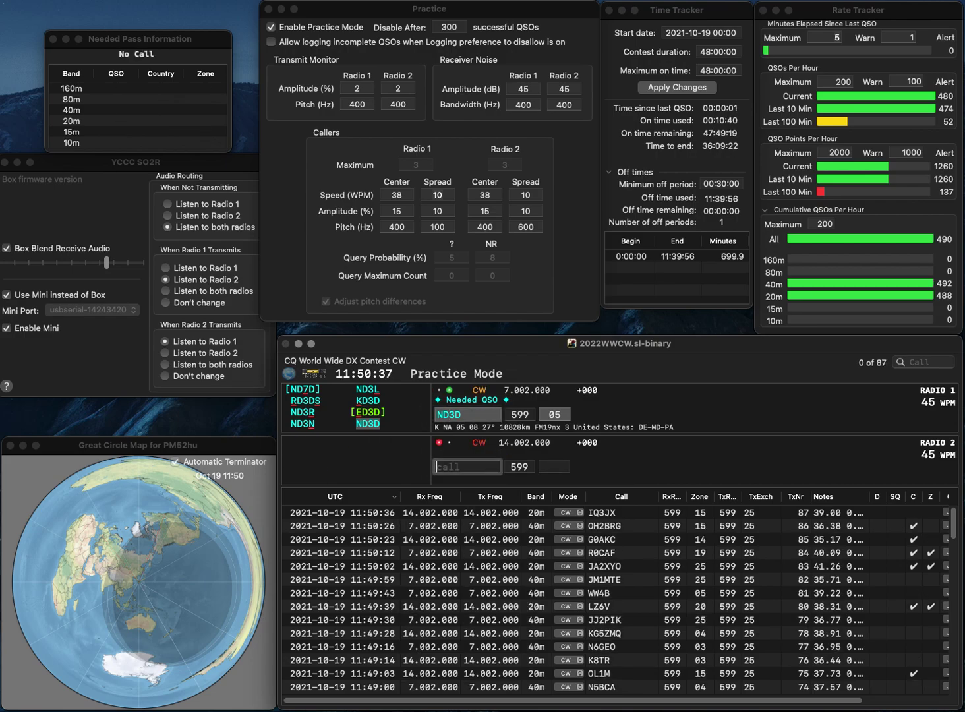
Step: Enter SN9B on Radio 2 with the exchange sent, and log ND3D with zone 05 and SN9B with zone 15
type("SN9B")
key("Return")
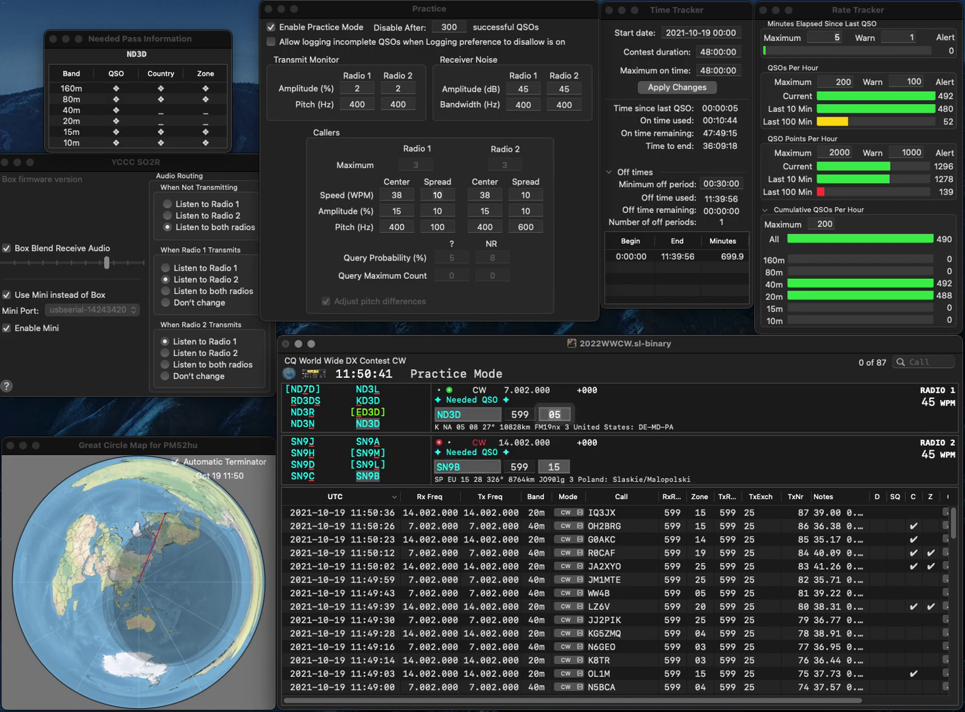
key("Return")
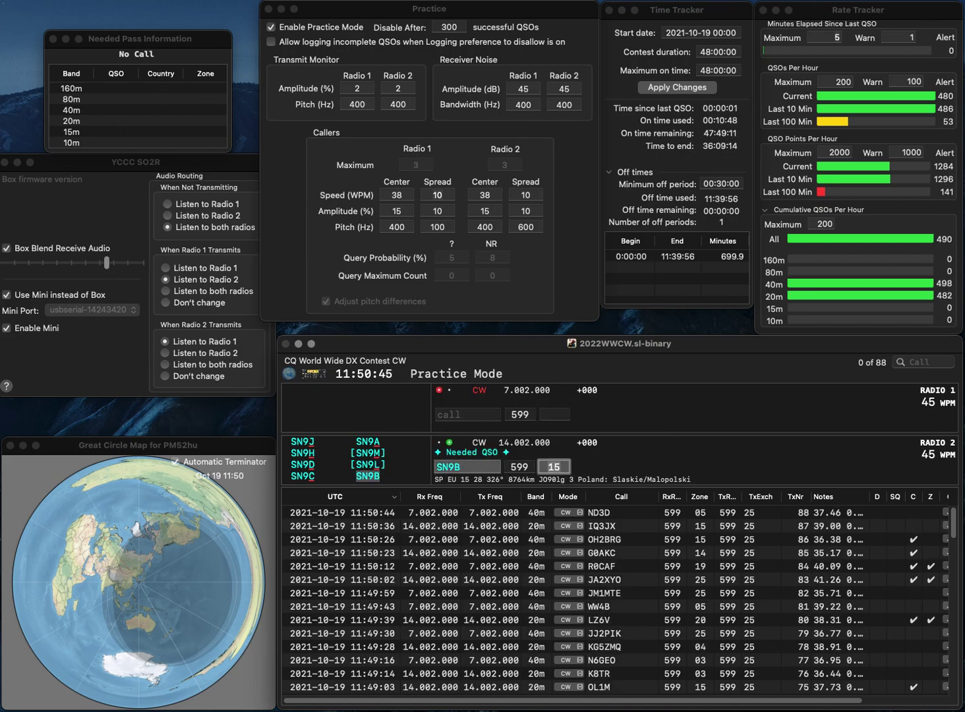
key("Return")
type("KM4")
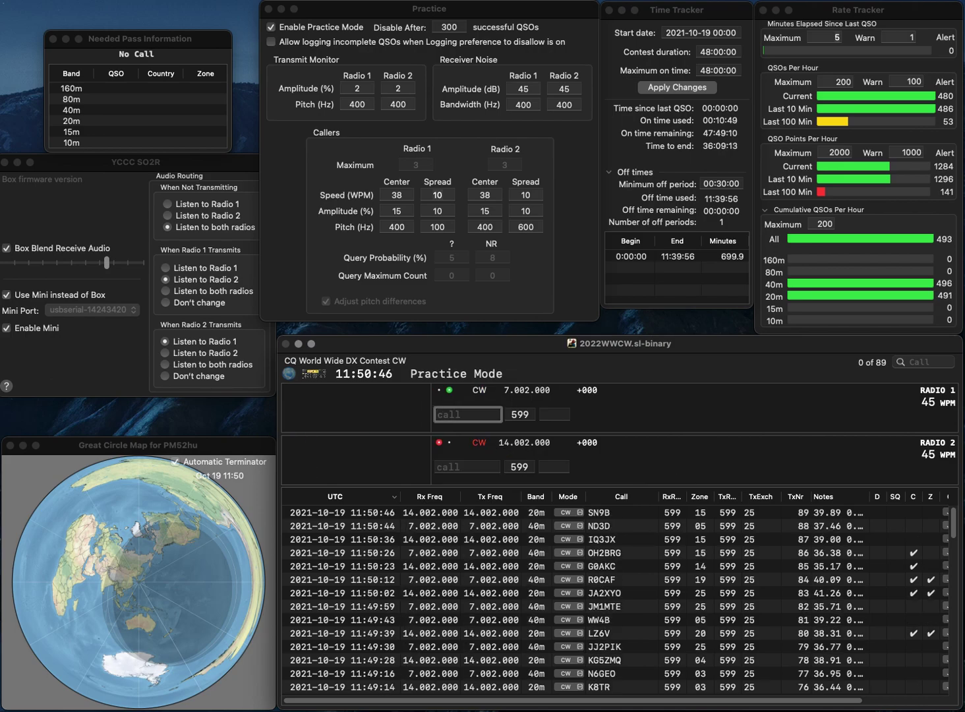
type("TLR")
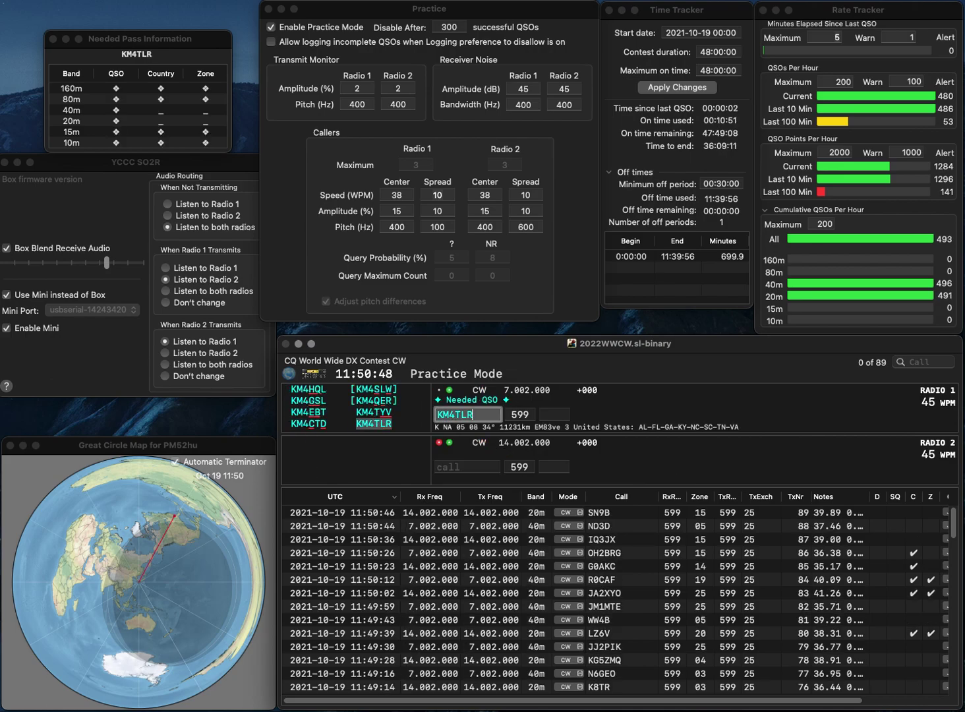
key("Return")
type("UR7")
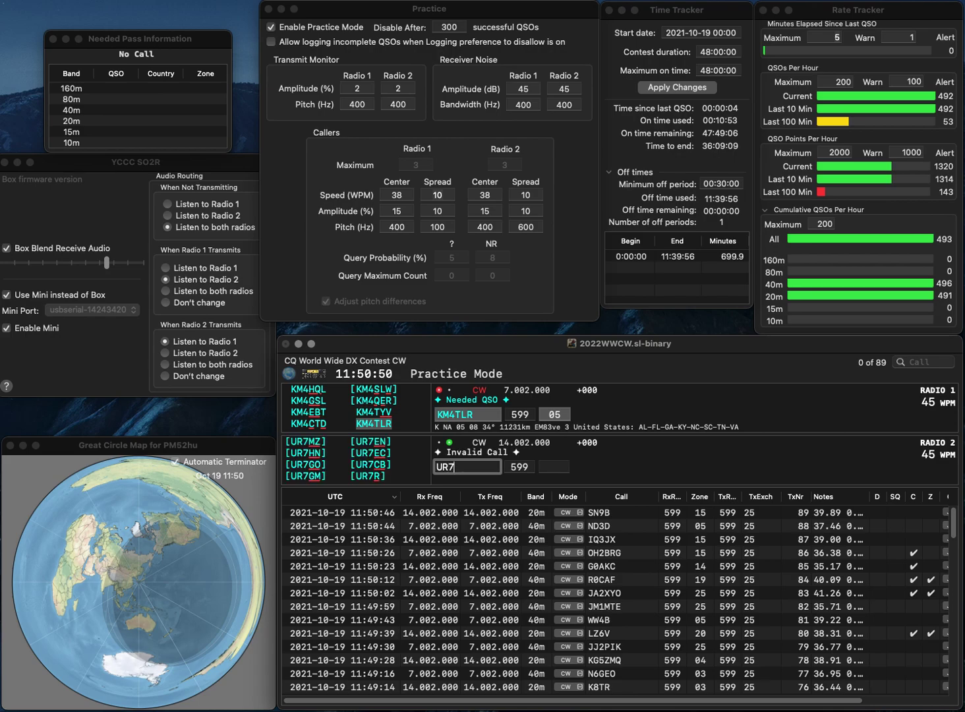
type("TV")
key("Return")
key("Return")
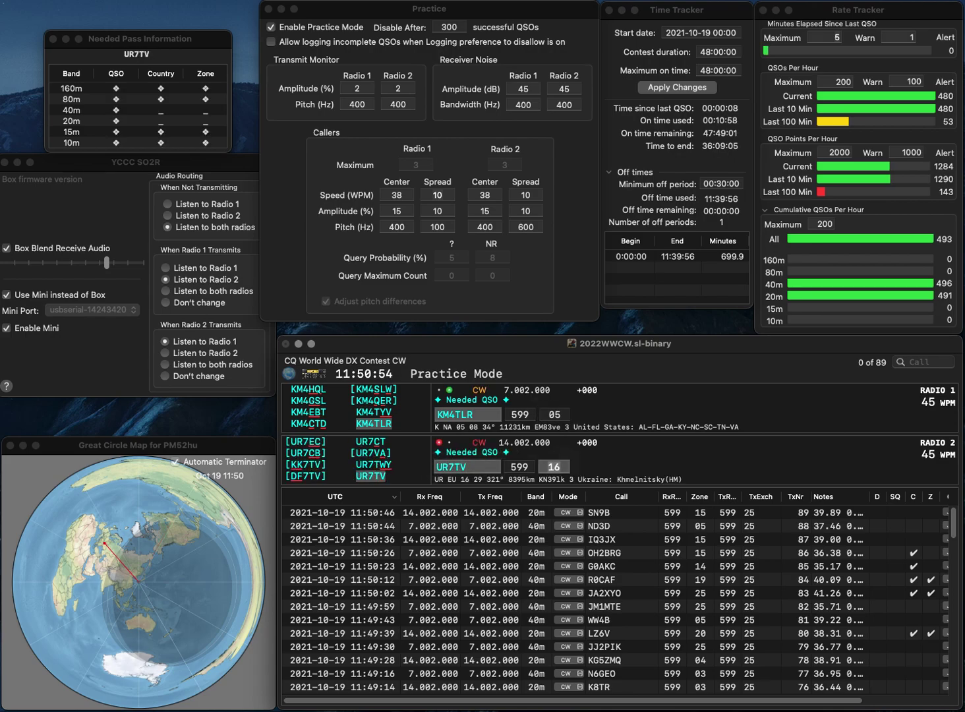
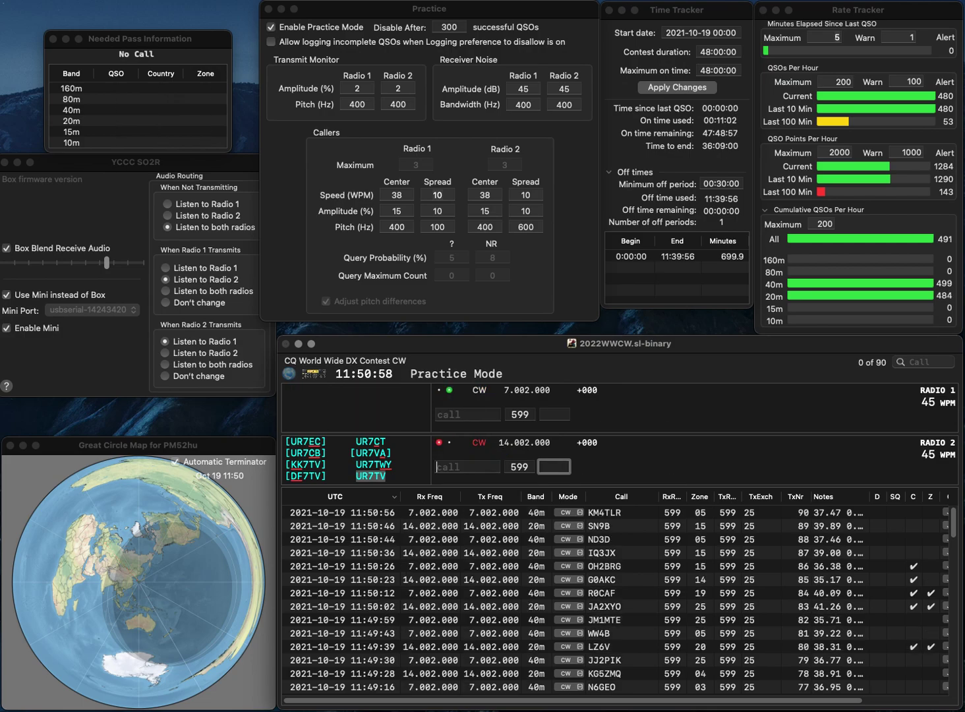
type("R8TA")
key("Return")
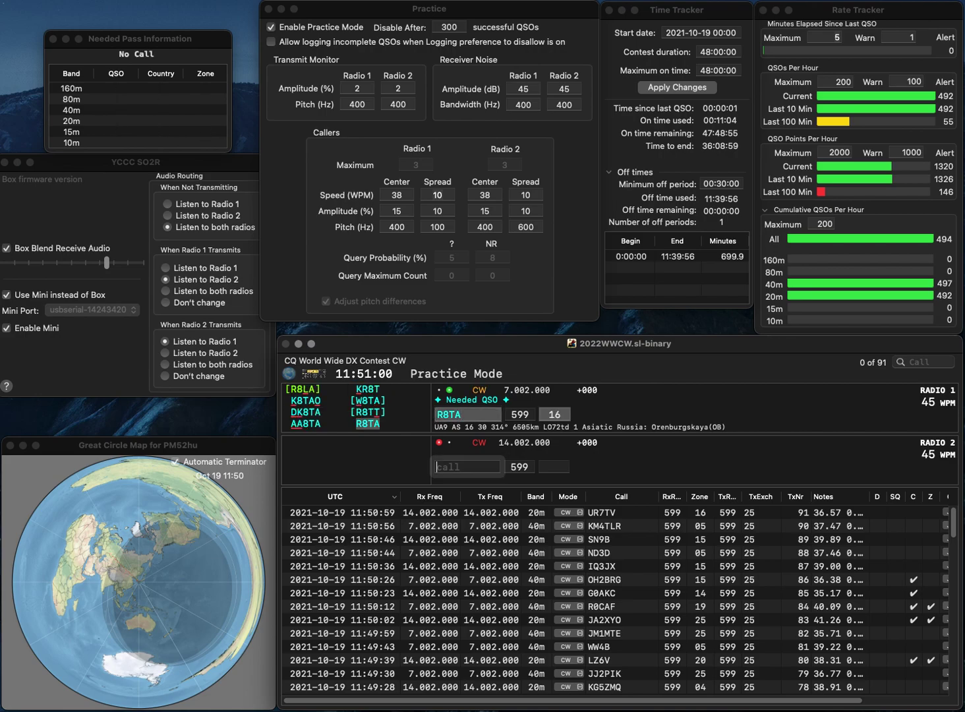
type("PB2T")
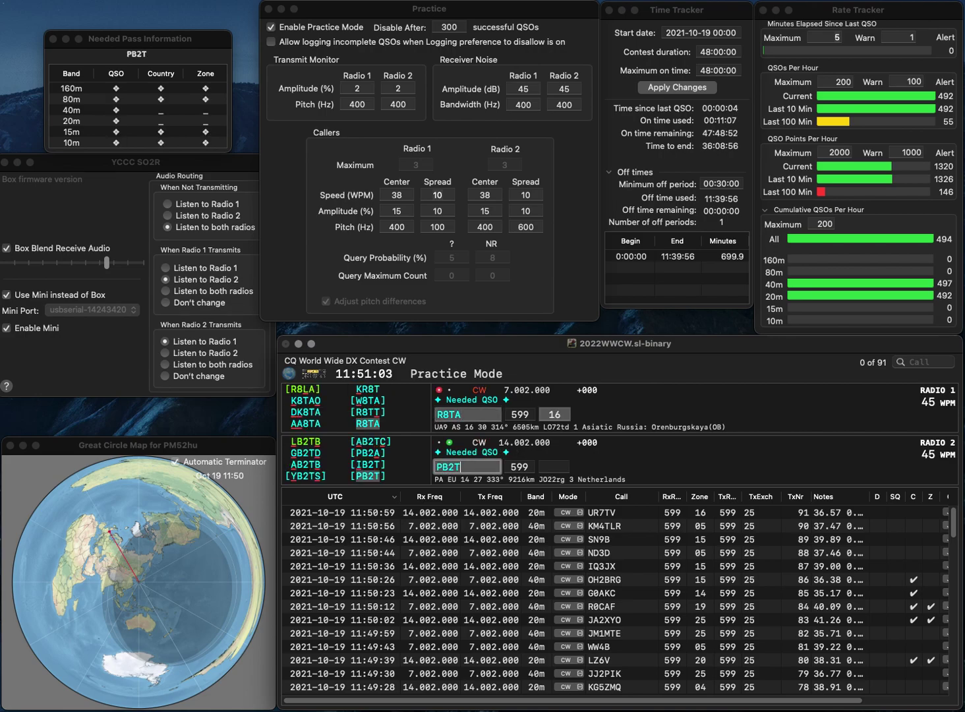
key("Return")
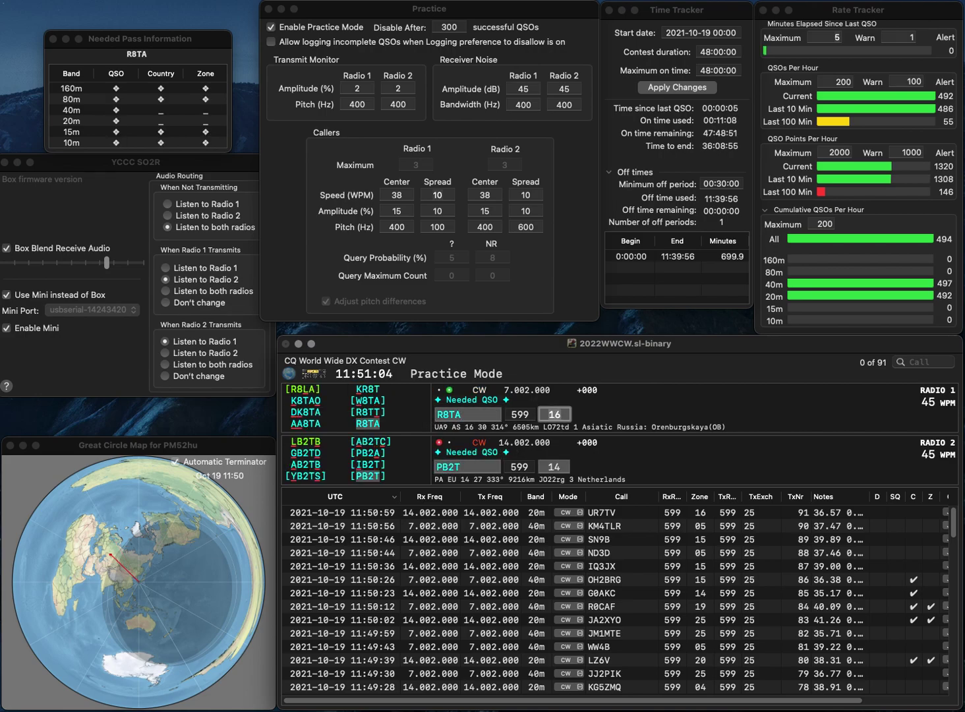
key("Return")
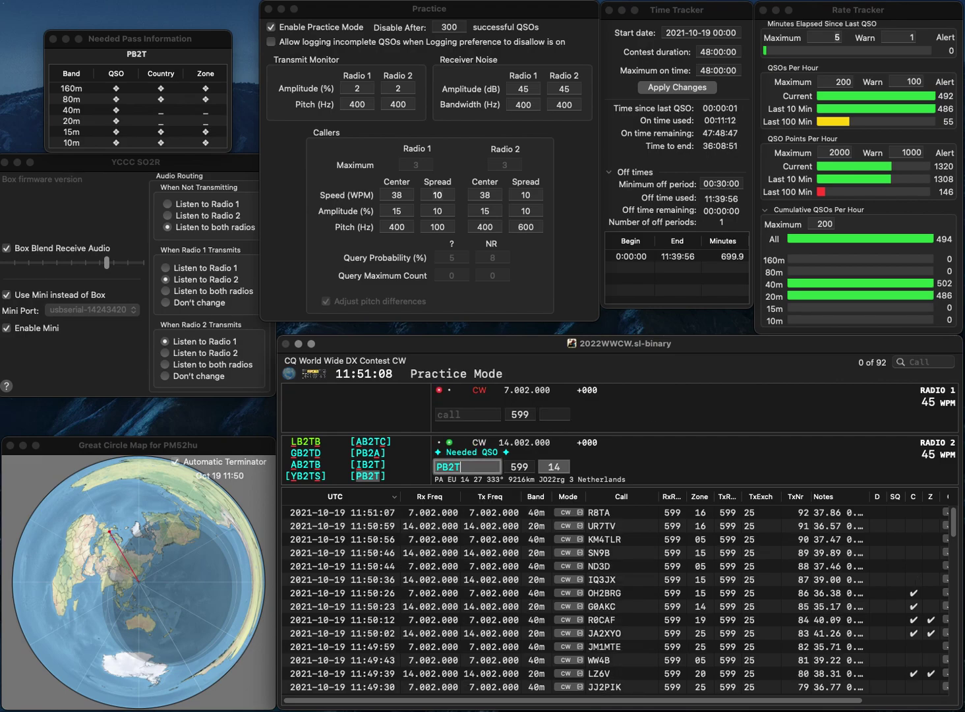
key("Tab")
key("Return")
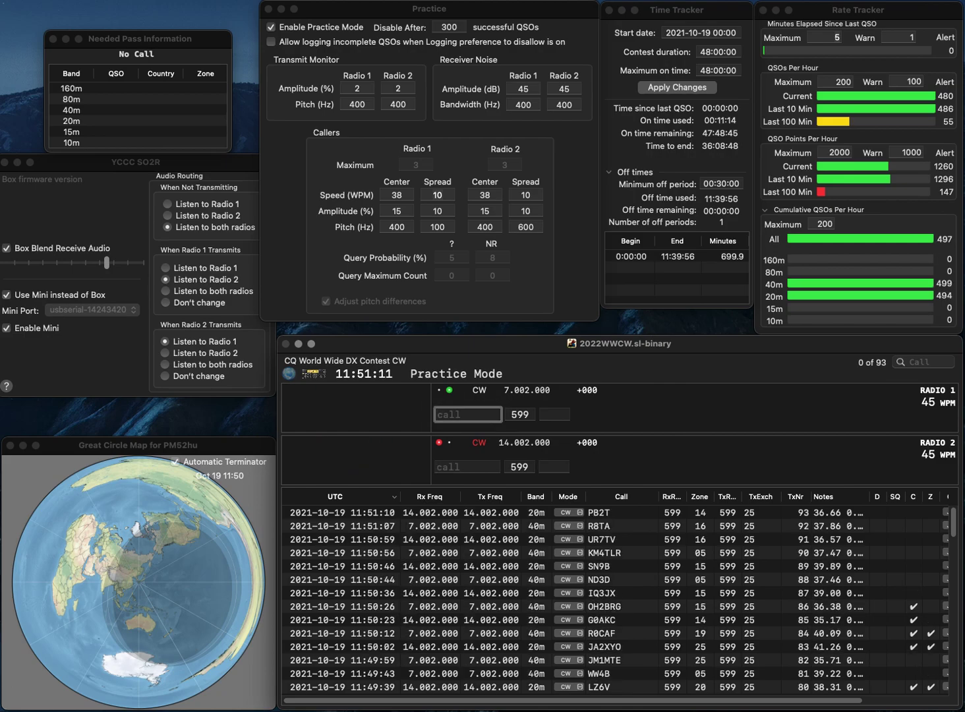
Step: Work KI7DAN on Radio 1, logging it with zone 03, and query the partial call 1VTH on Radio 2
type("KI7DAN")
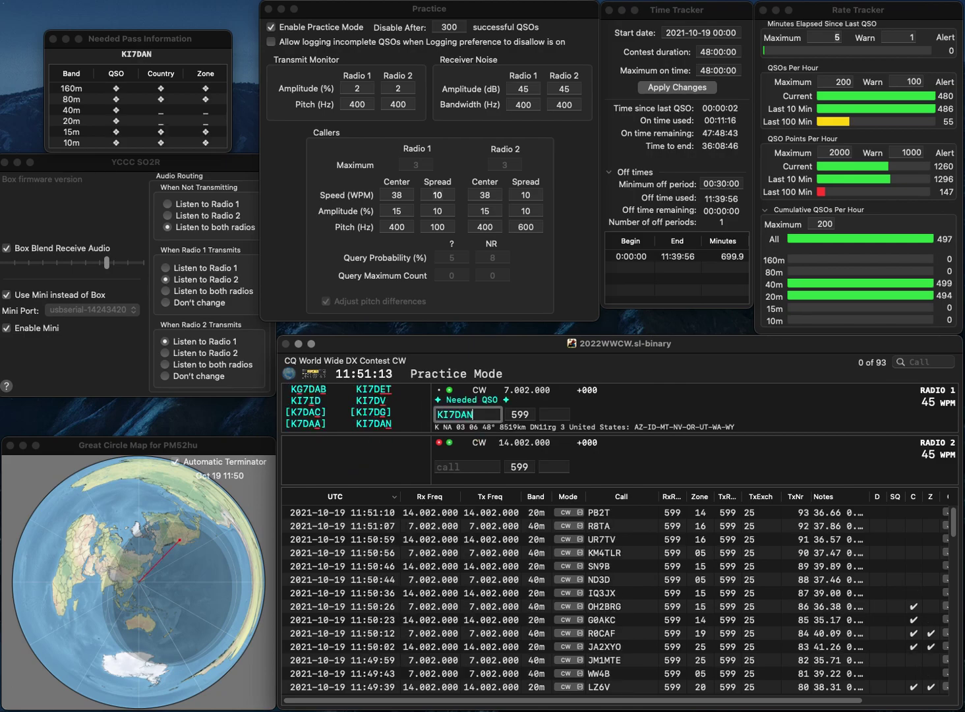
key("Return")
type("L1VTHA")
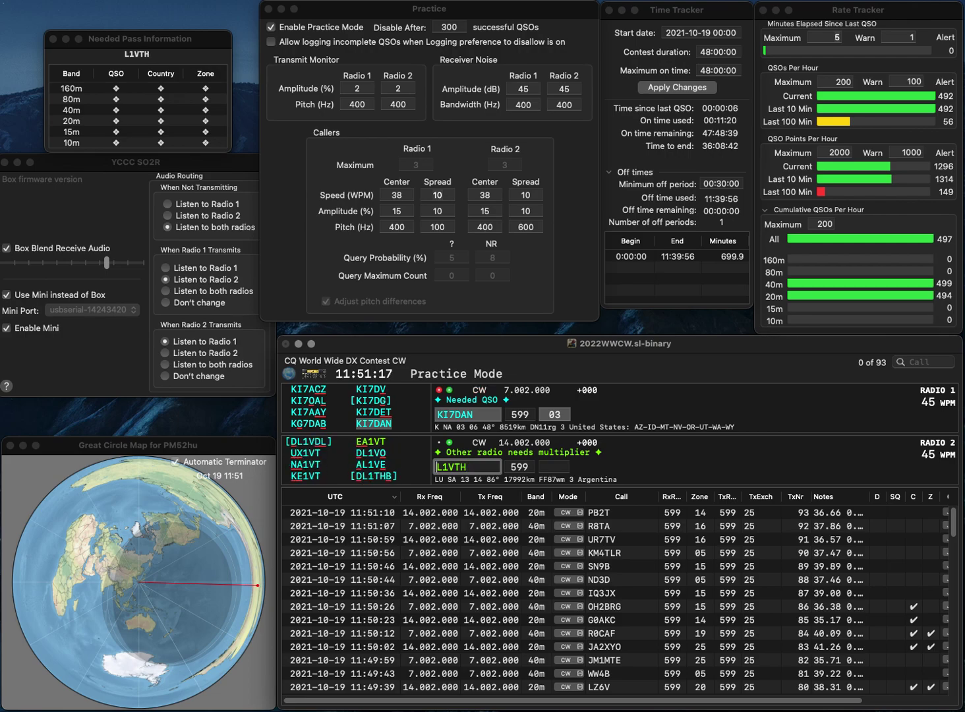
key("BackSpace")
key("Return")
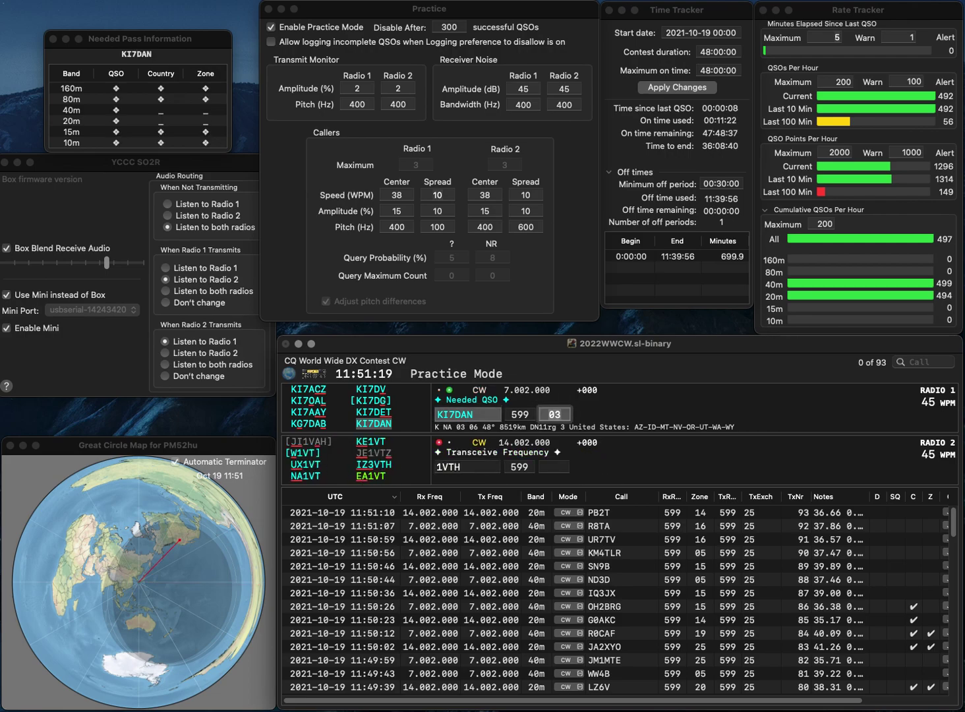
key("Return")
key("grave")
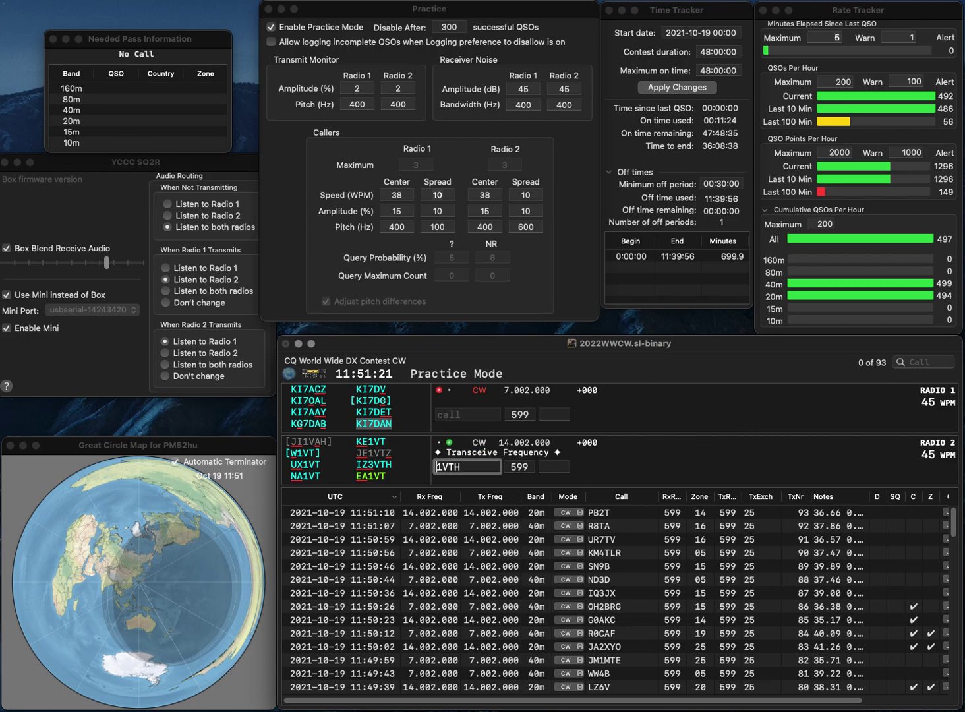
key("Home")
type("JL")
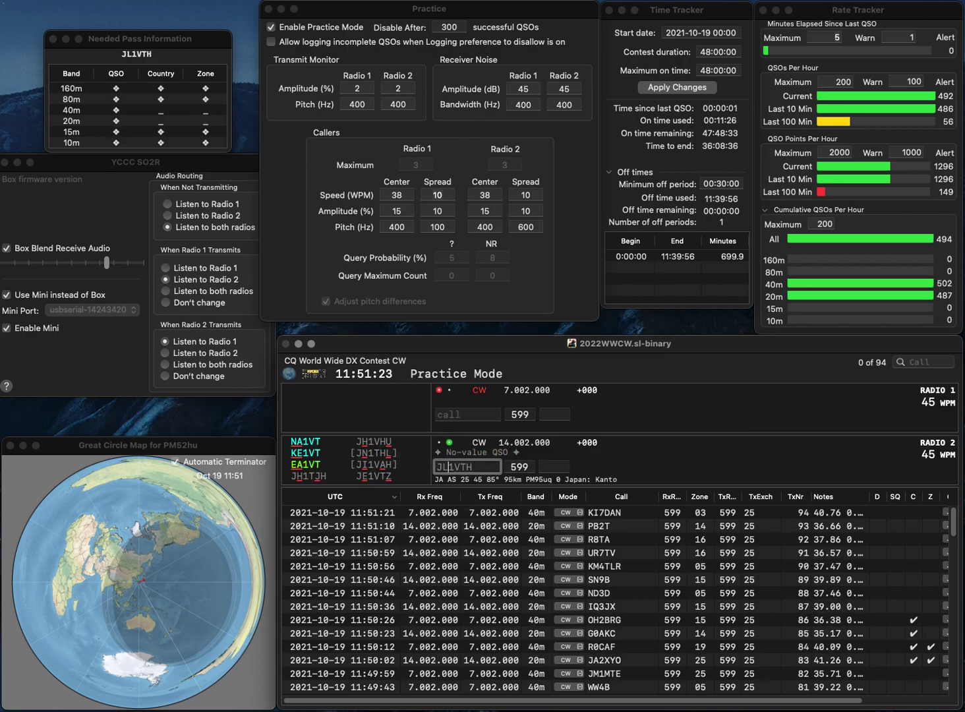
key("Right")
type("U")
key("Delete")
key("End")
key("BackSpace")
type("S")
key("Return")
key("grave")
type("G")
key("BackSpace")
type("OH6NEQ")
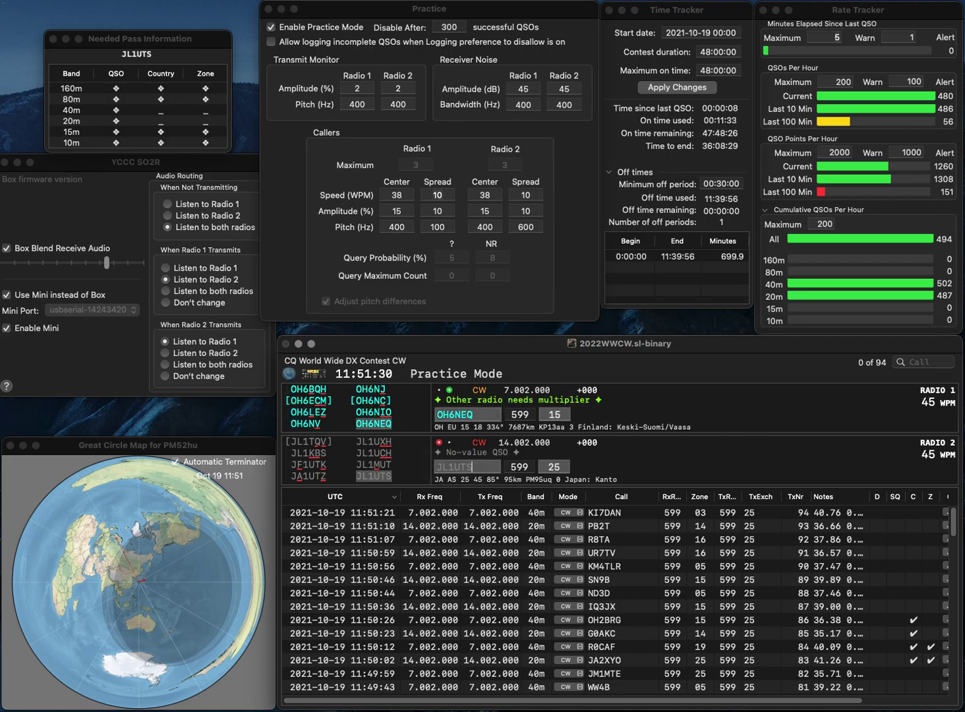
key("Tab")
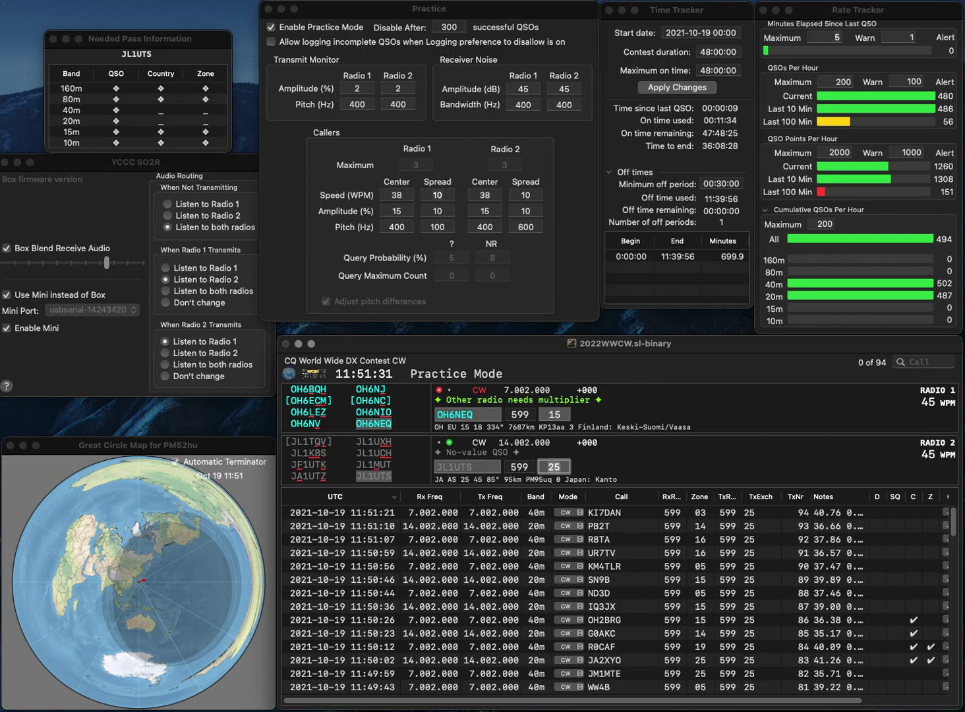
key("Return")
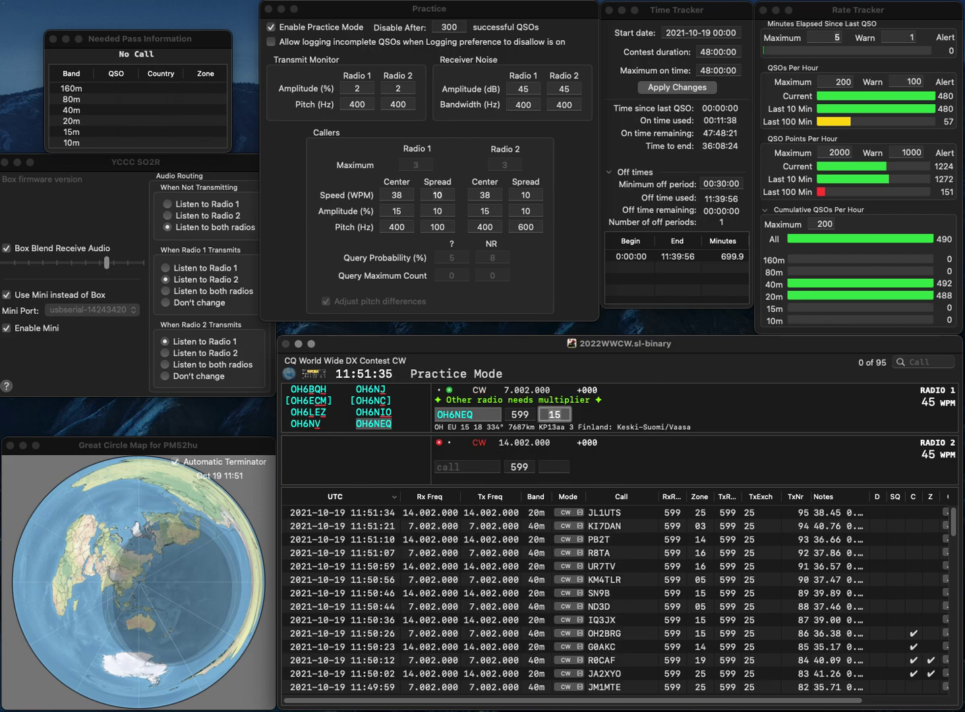
key("Return")
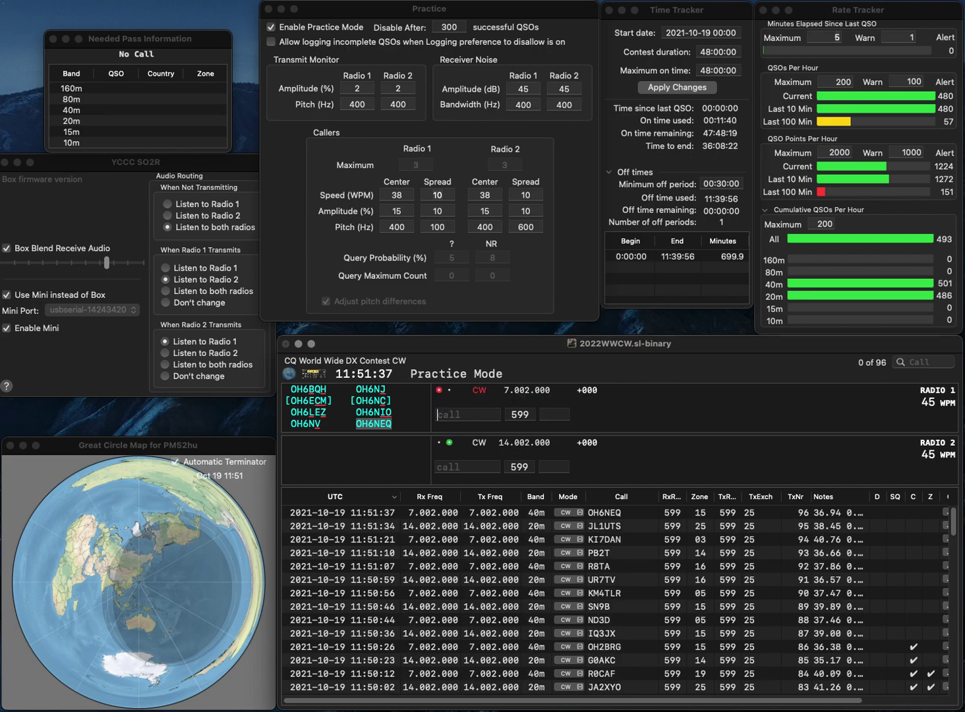
type("W4MDV")
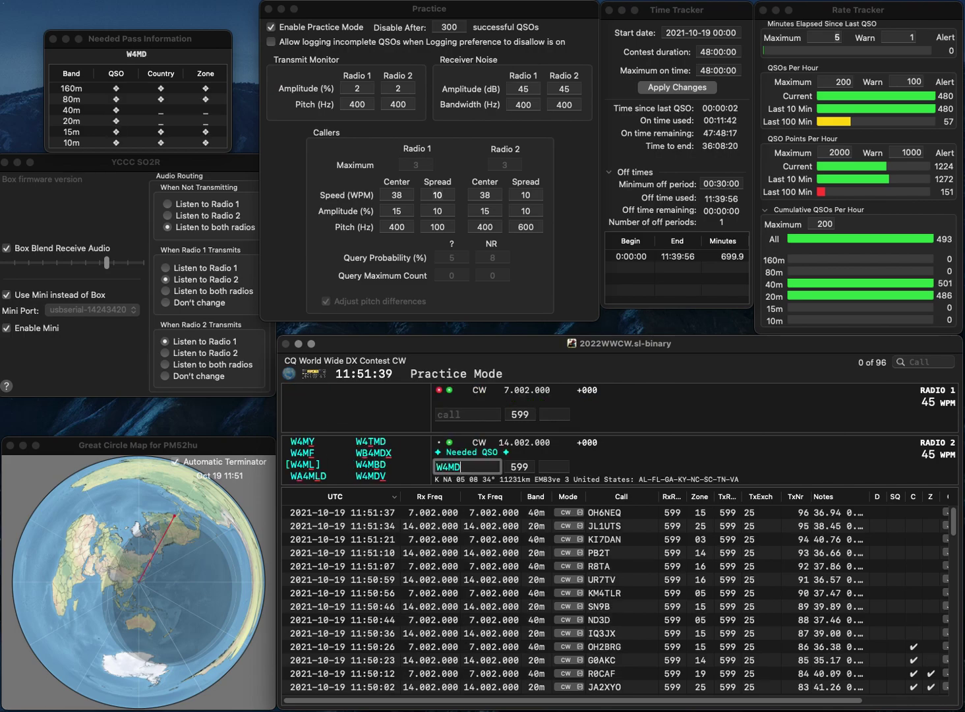
key("Return")
type("4K")
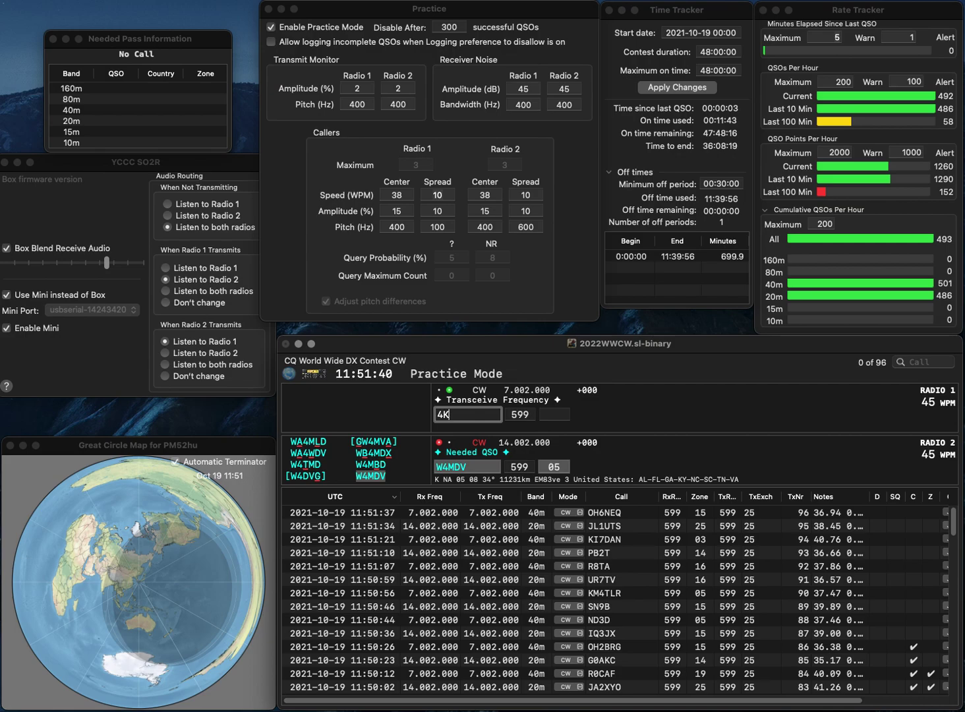
type("D")
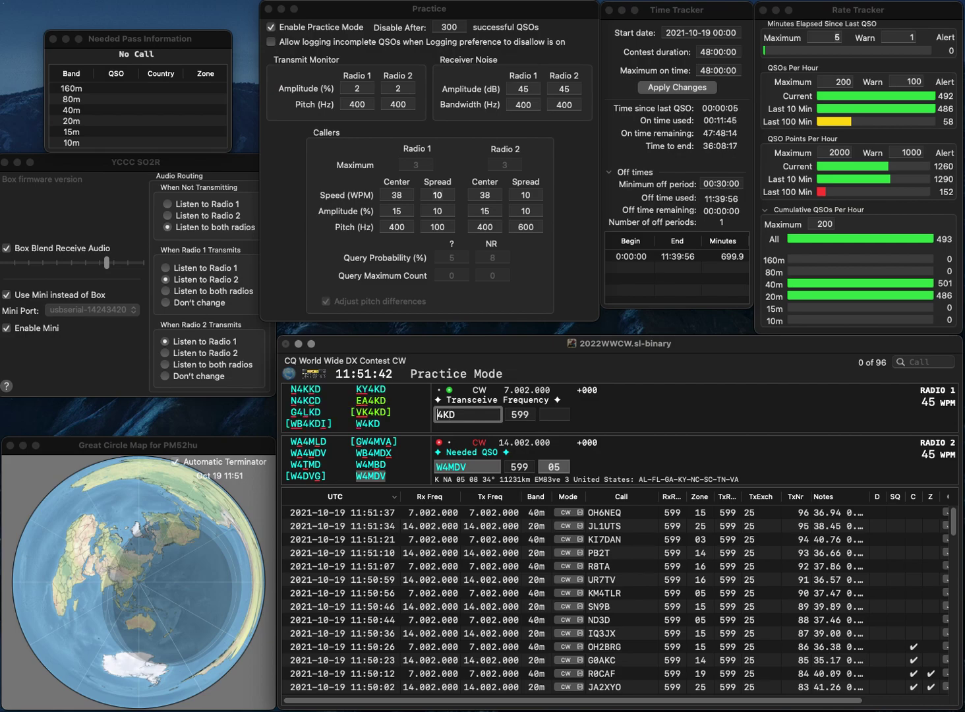
key("Home")
type("EA")
key("Return")
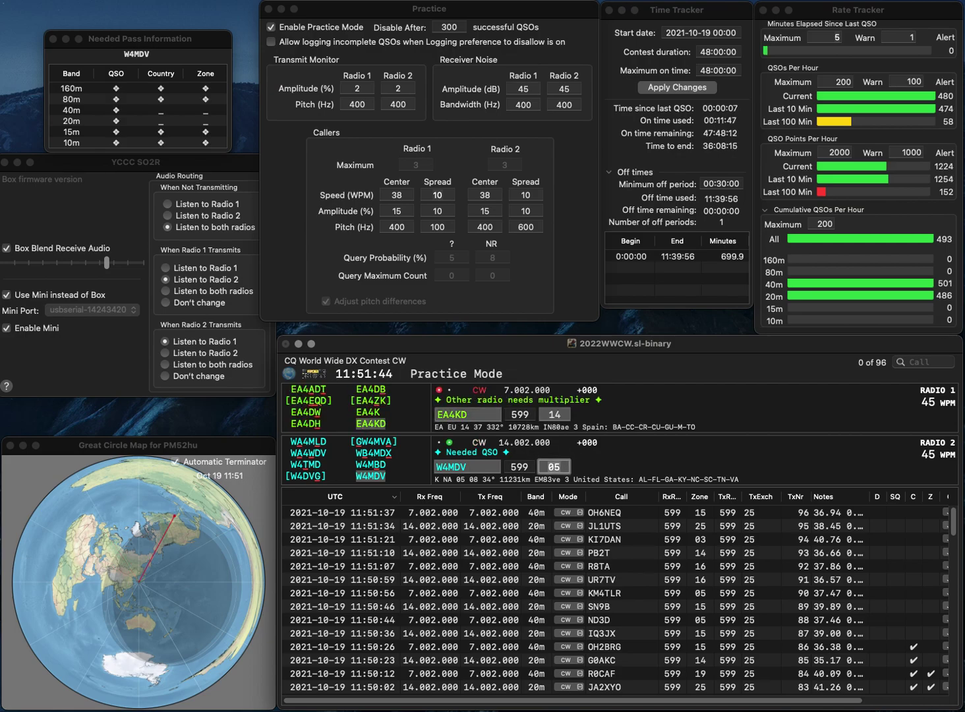
key("Return")
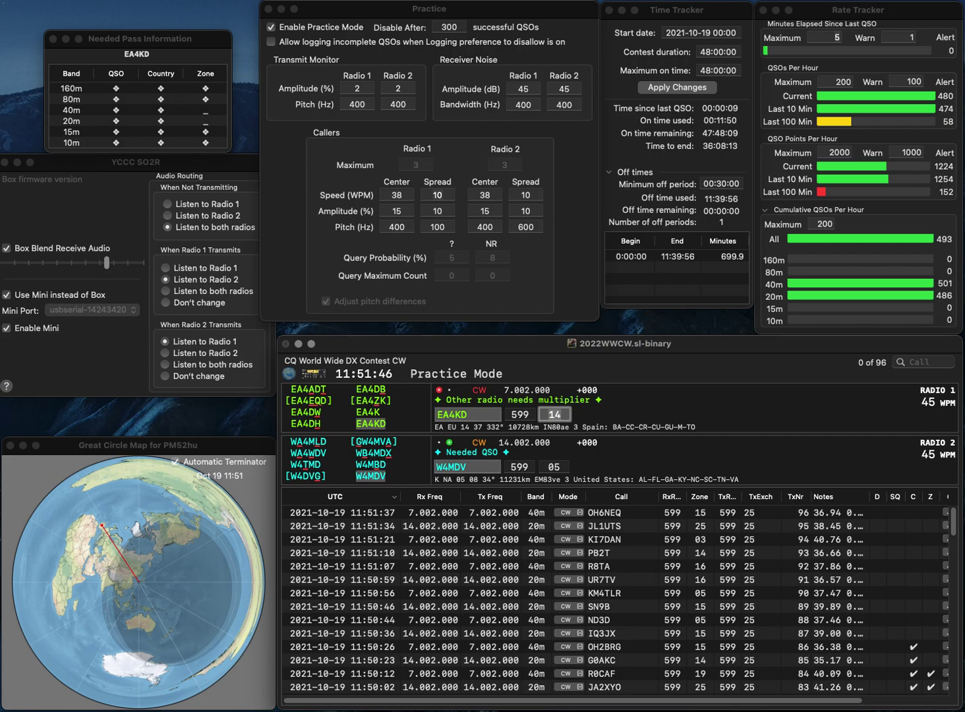
key("Return")
Step: Work R7MU on Radio 2, logging it with zone 16, and query the partial call EA7 on Radio 1
type("R7MU")
key("Return")
type("EA")
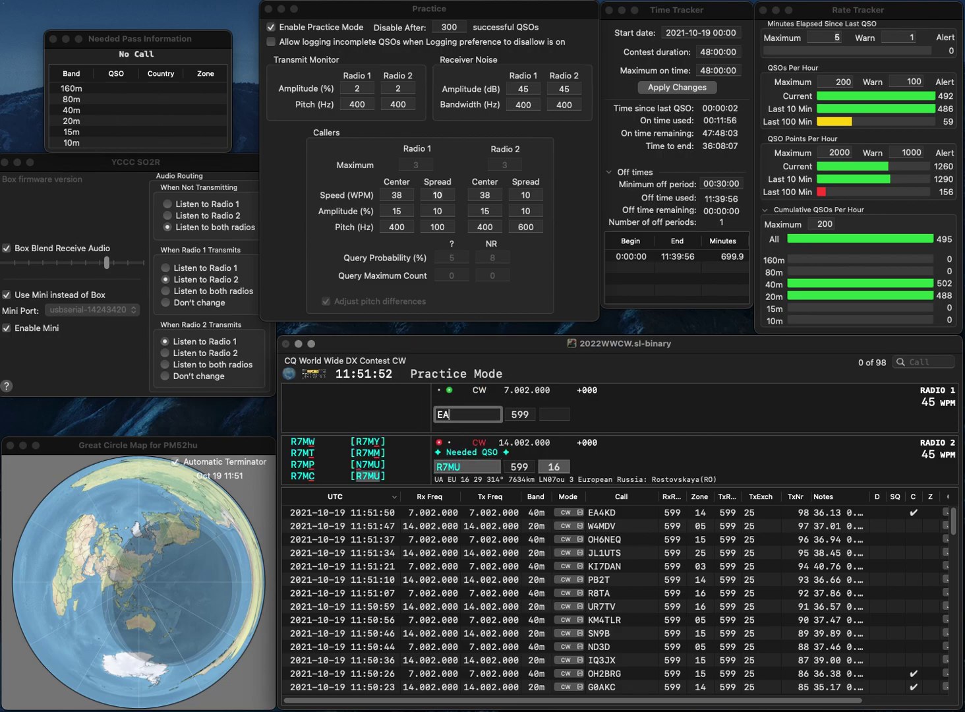
type("7")
key("Return")
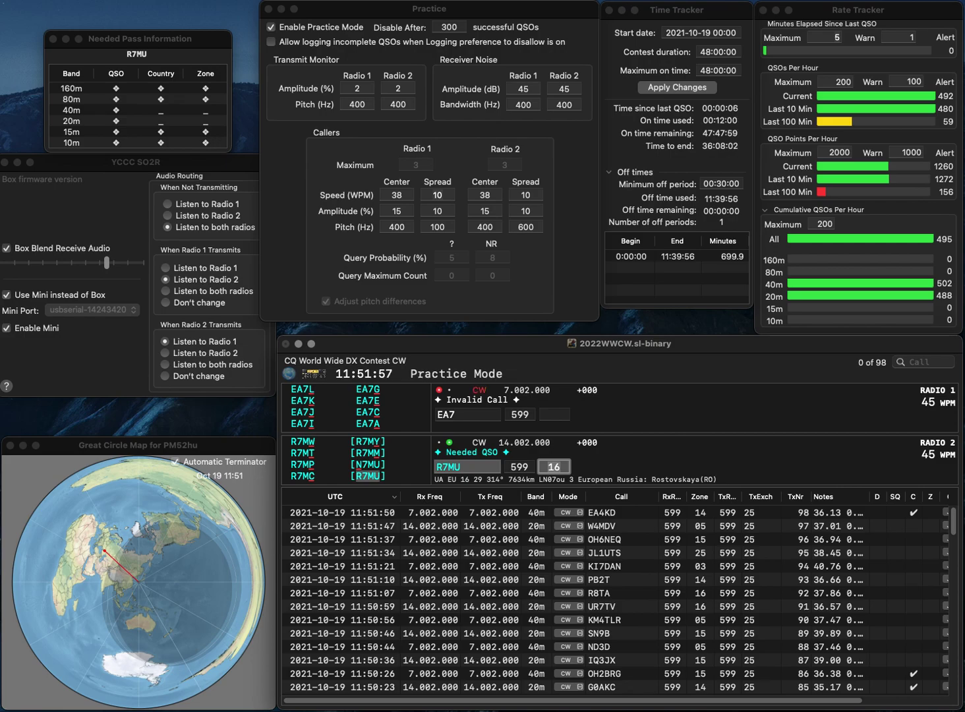
key("Return")
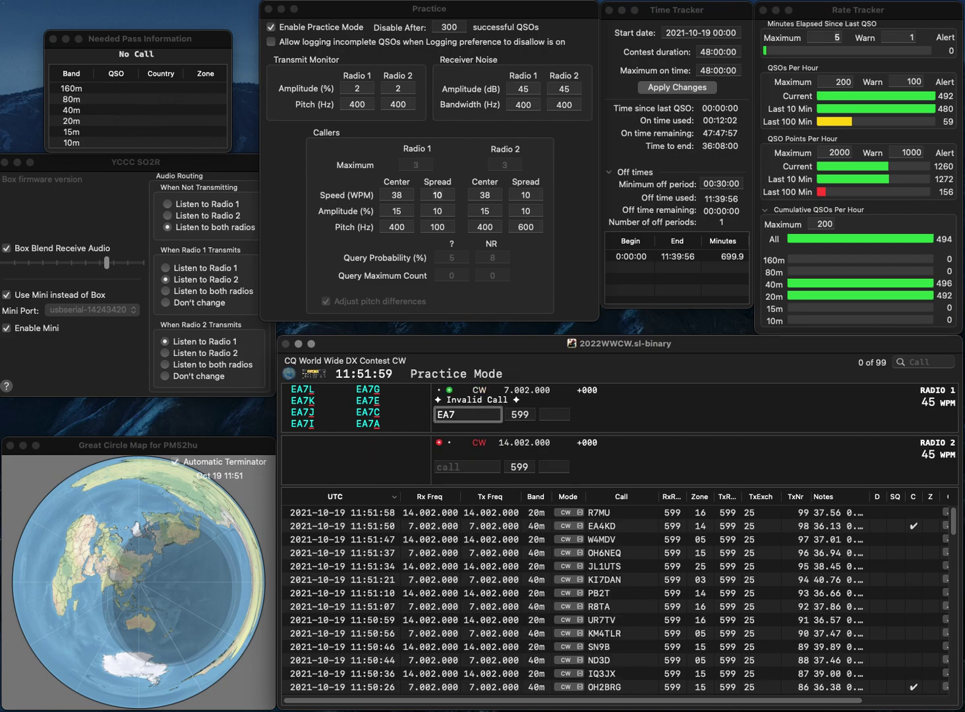
type("BUU")
key("Return")
type("SV2AAQ")
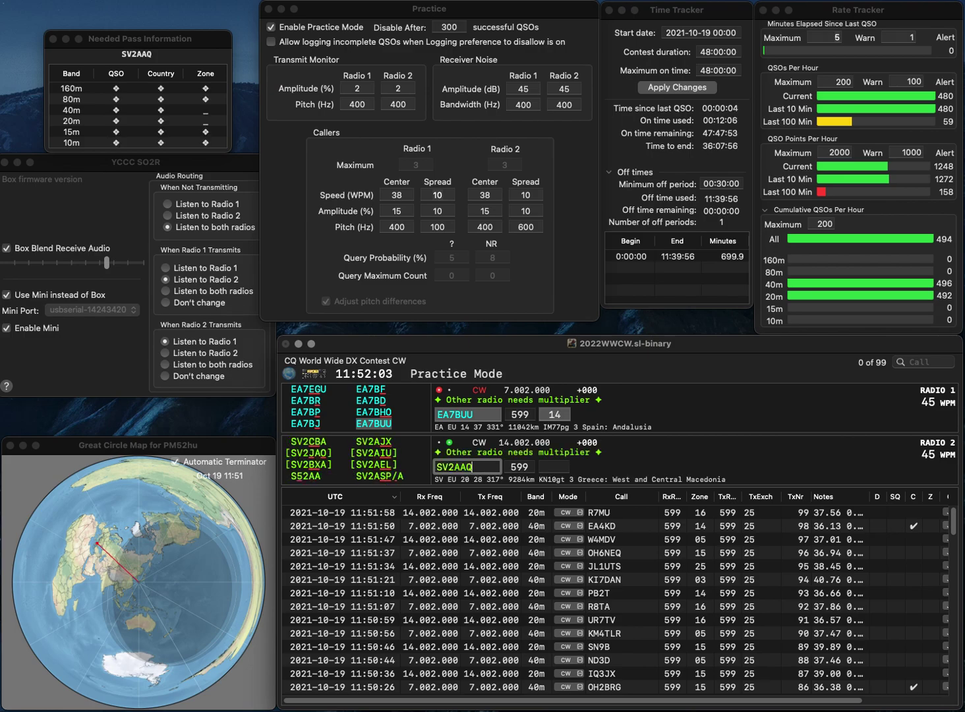
left_click(454, 468)
key("BackSpace")
type("4")
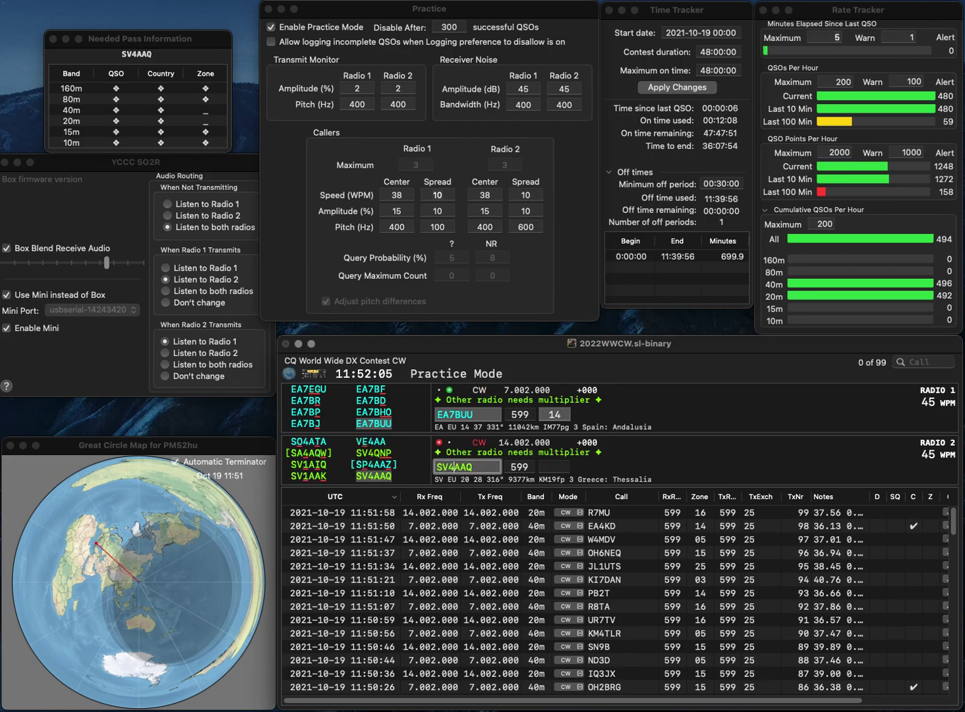
key("Return")
key("Tab")
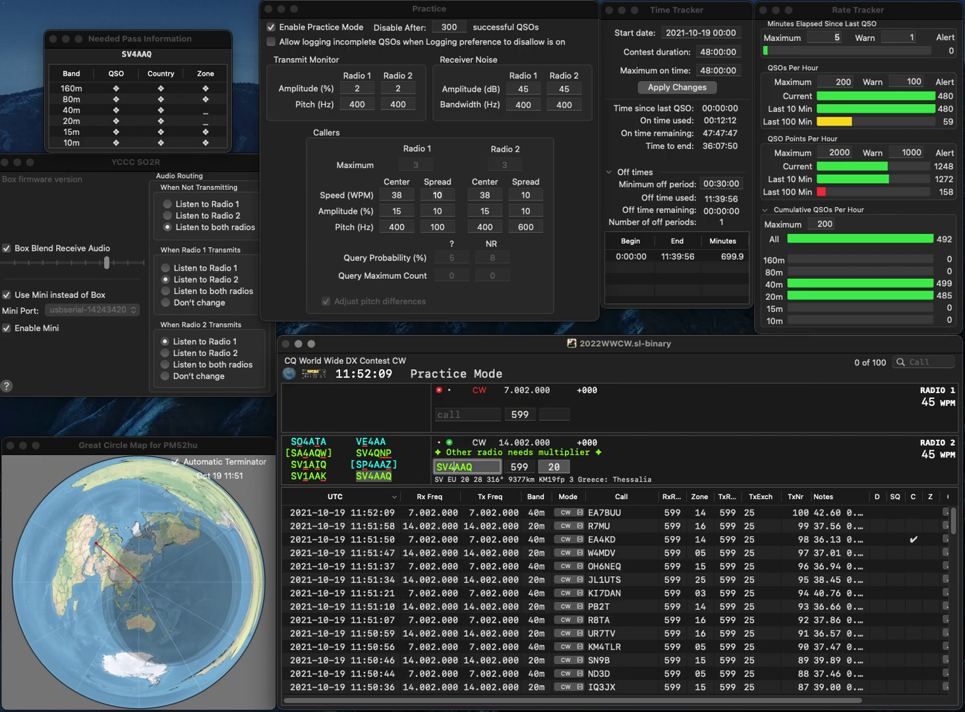
key("space")
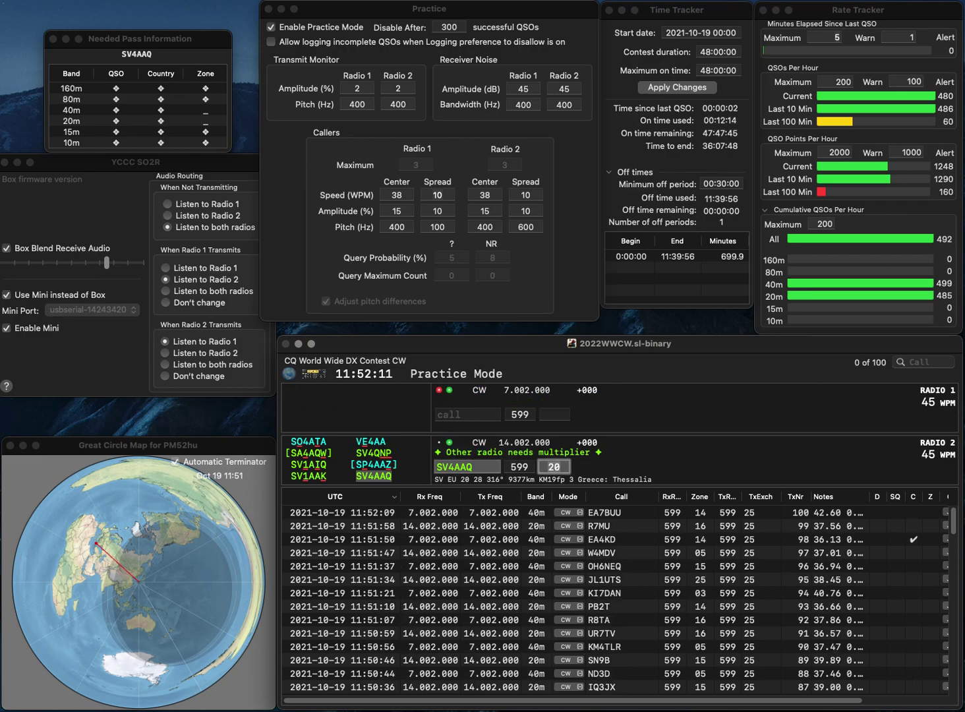
key("Return")
type("OK1")
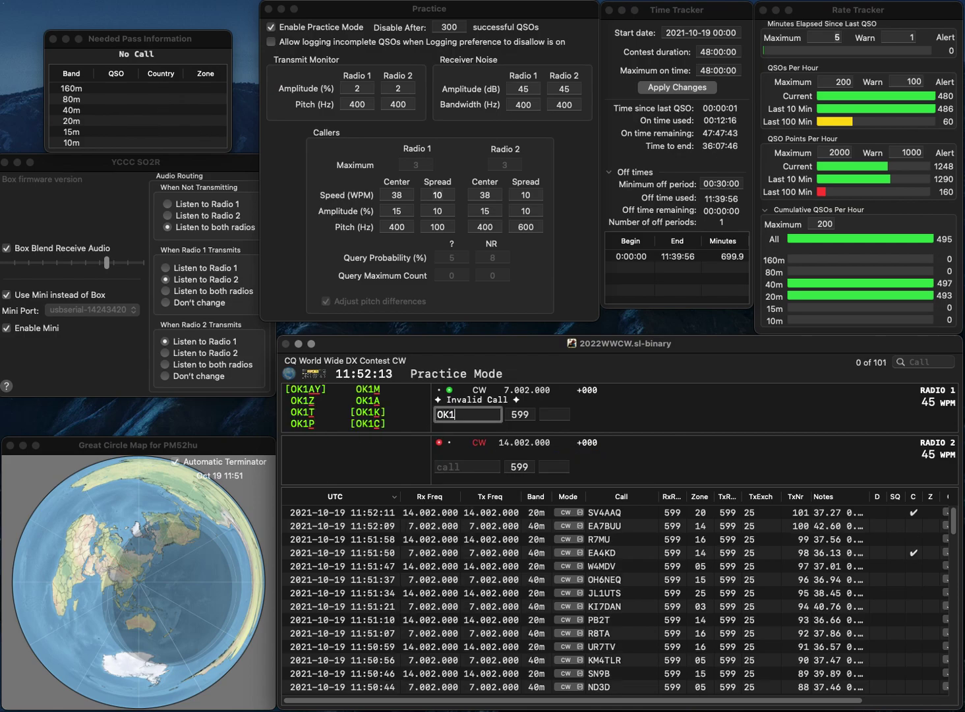
type("AWZ")
key("space")
key("Return")
Step: Enter the Radio 2 caller, corrected to IV3AEB, and log OK1AWZ and IV3AEB, both with zone 15
type("I")
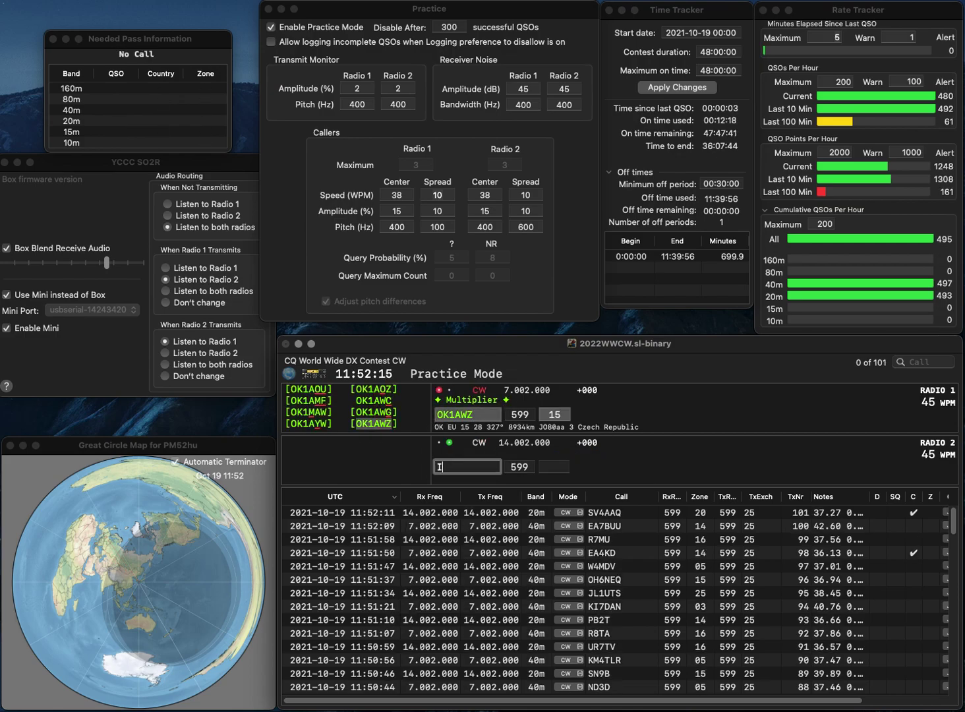
type("U3AEB")
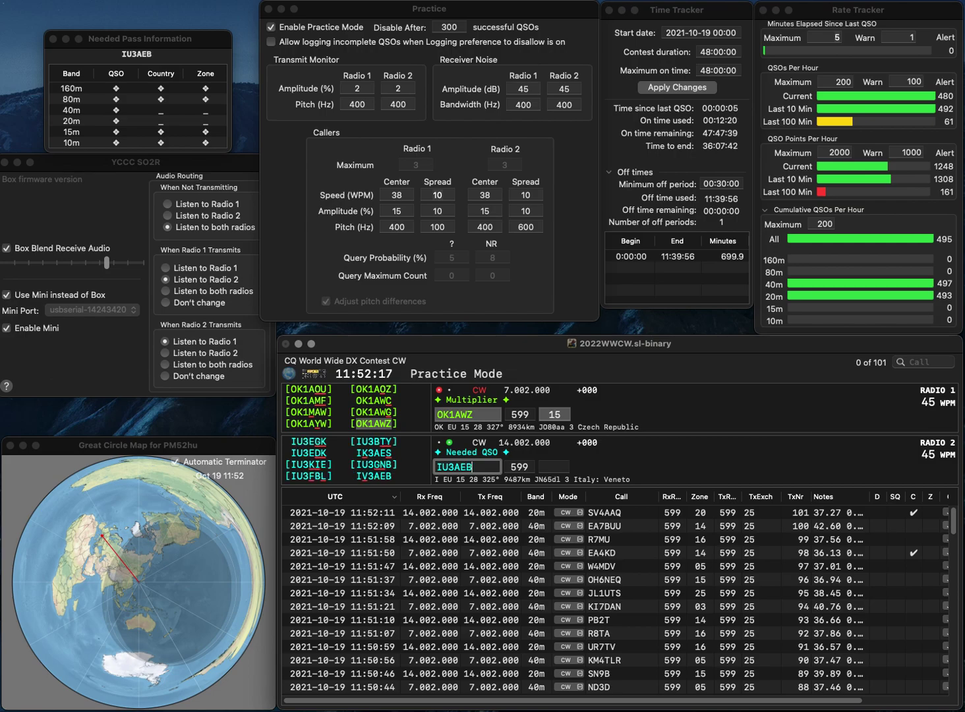
key("Left")
key("Left")
key("Left")
key("Left")
key("BackSpace")
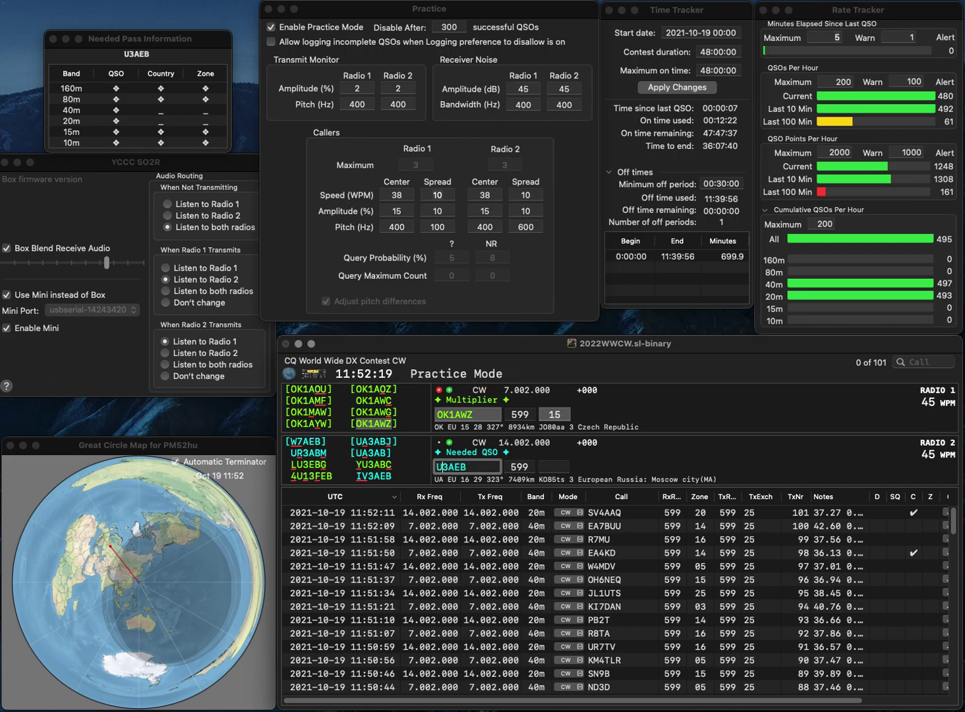
type("V")
key("space")
key("Return")
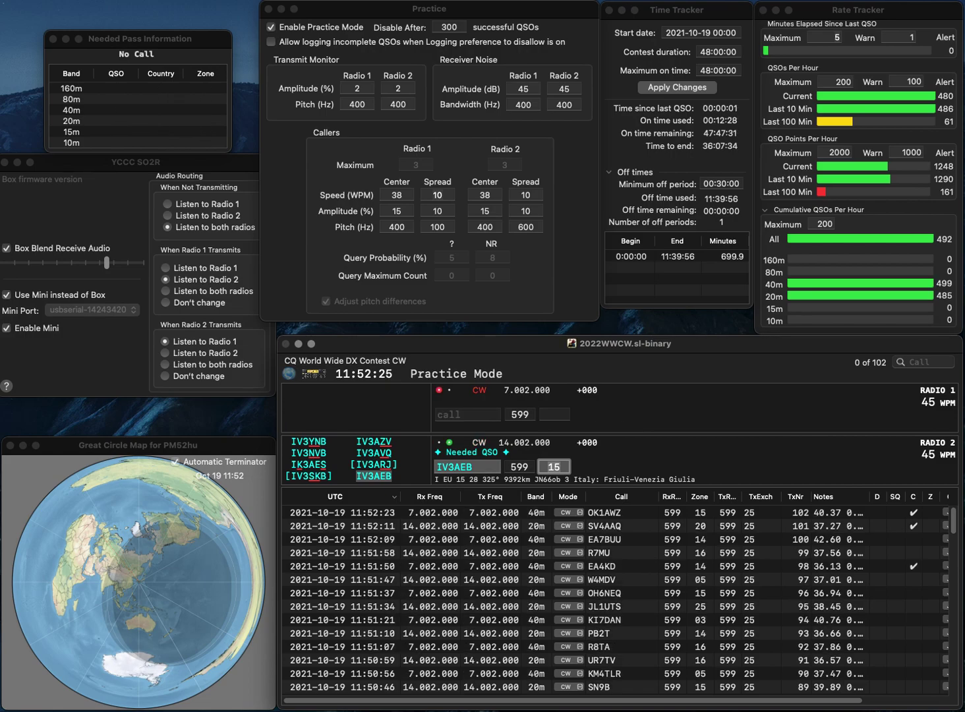
key("Up")
key("Down")
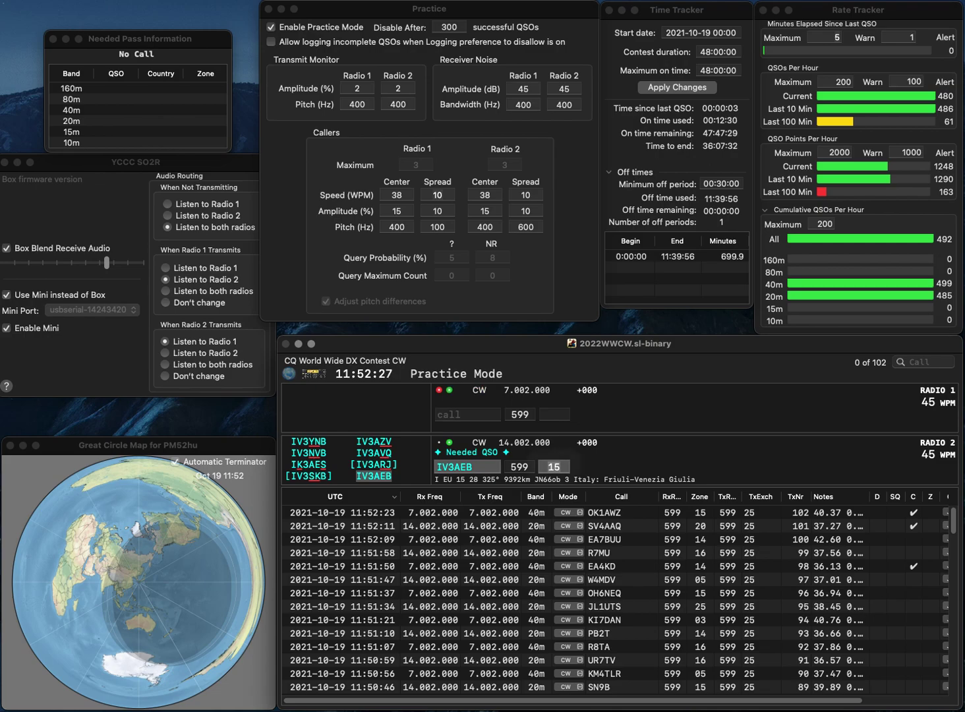
key("Return")
type("Q6")
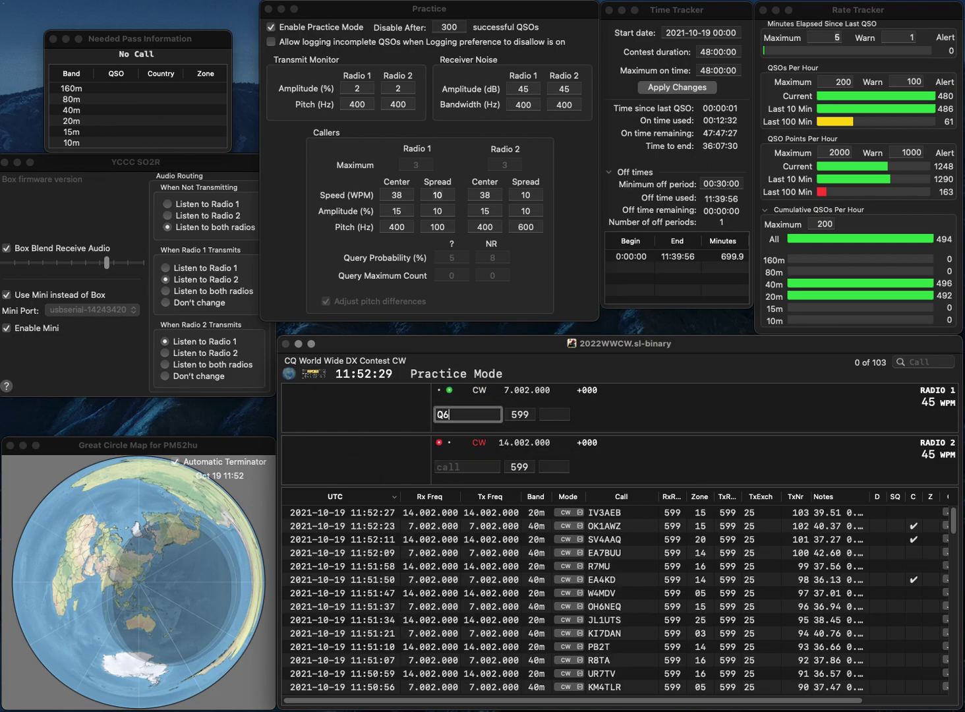
type("0MPV")
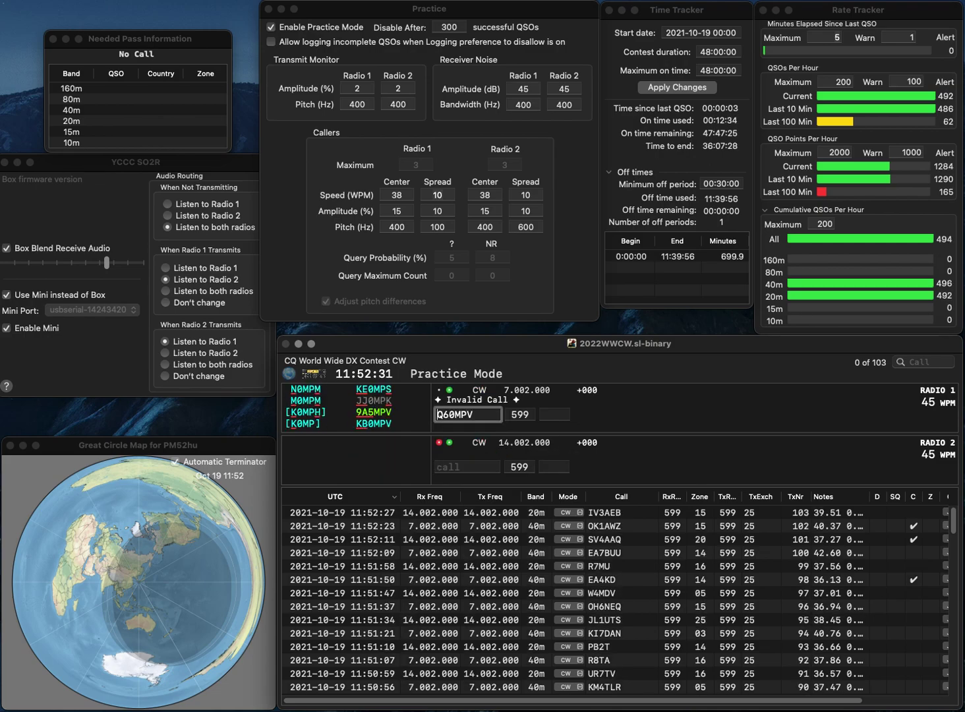
key("super+Left")
key("Delete")
type("KB")
key("Tab")
key("Return")
Step: Enter IQ5OX as the Radio 2 call and send the exchange
type("5")
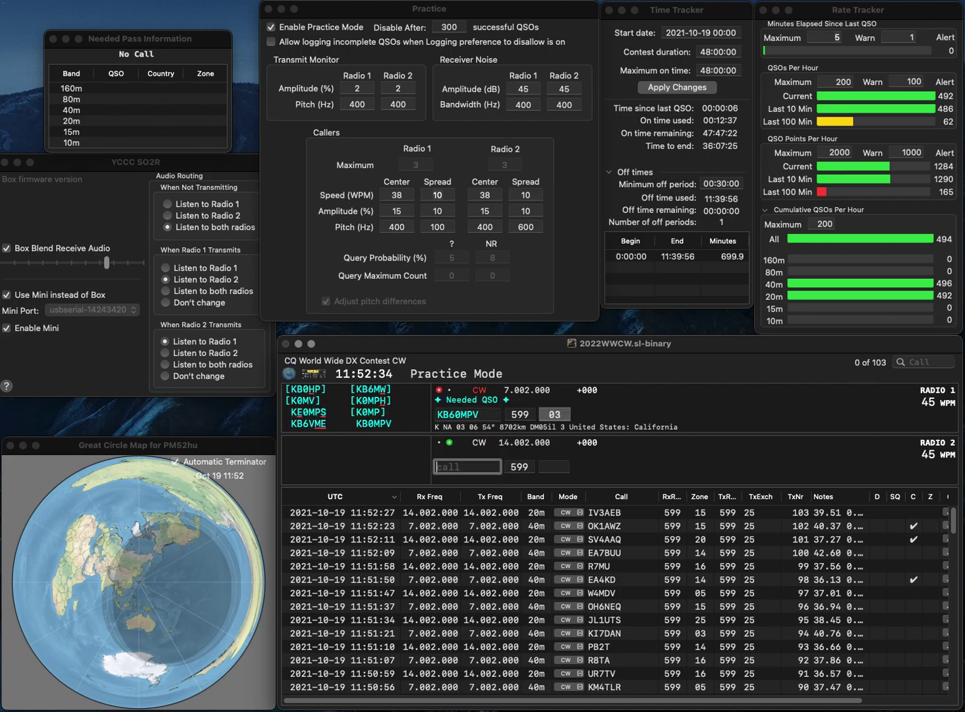
type("0X")
key("super+Left")
type("I")
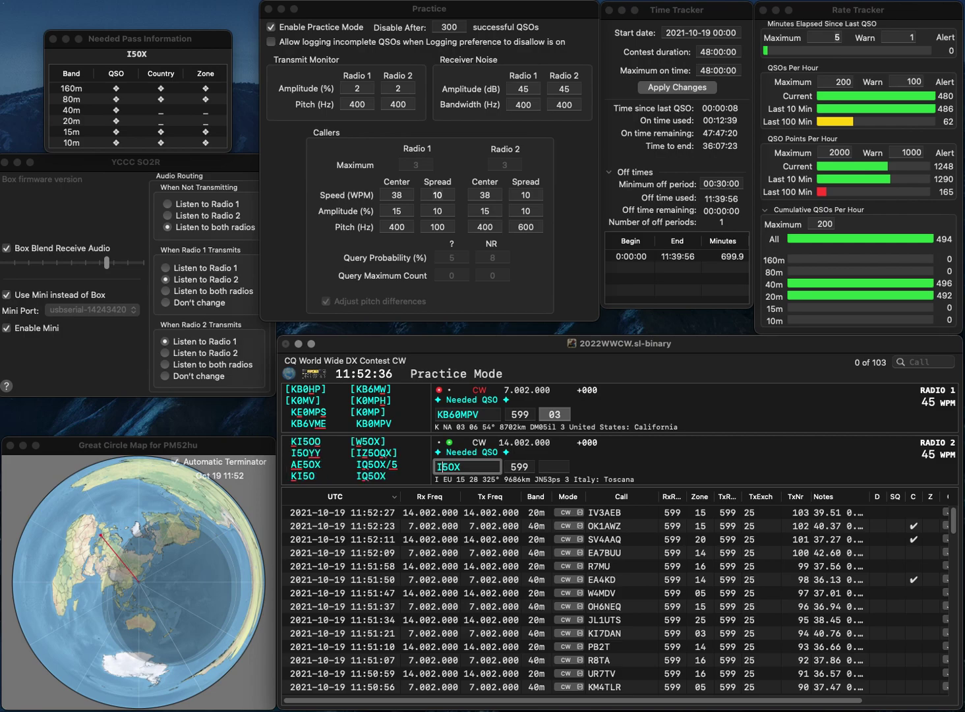
type("Q")
key("Return")
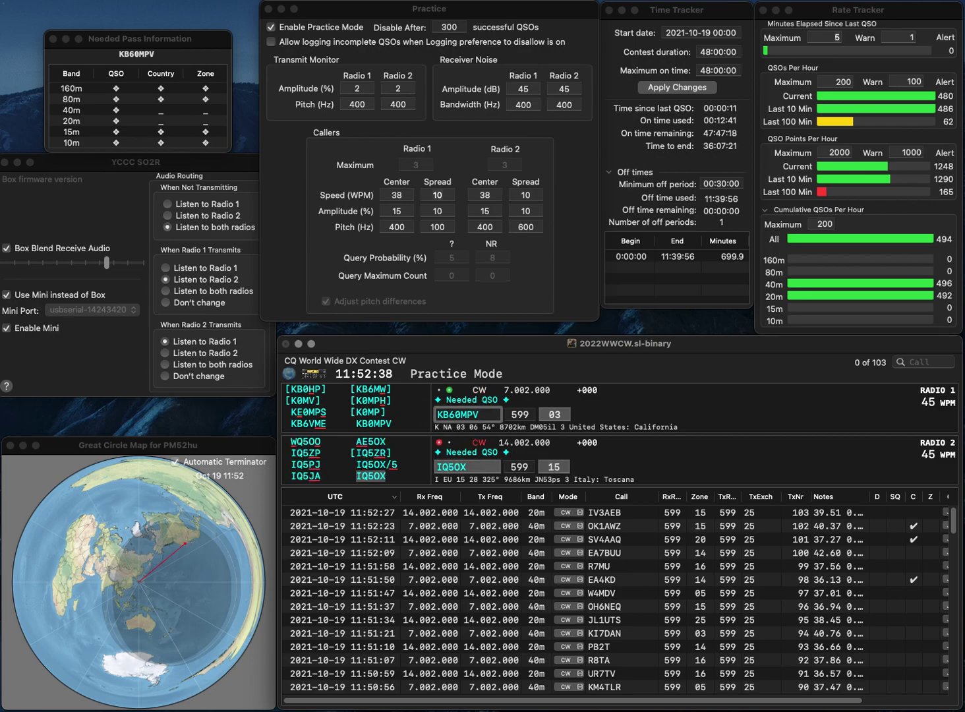
key("BackSpace")
type("0")
key("Return")
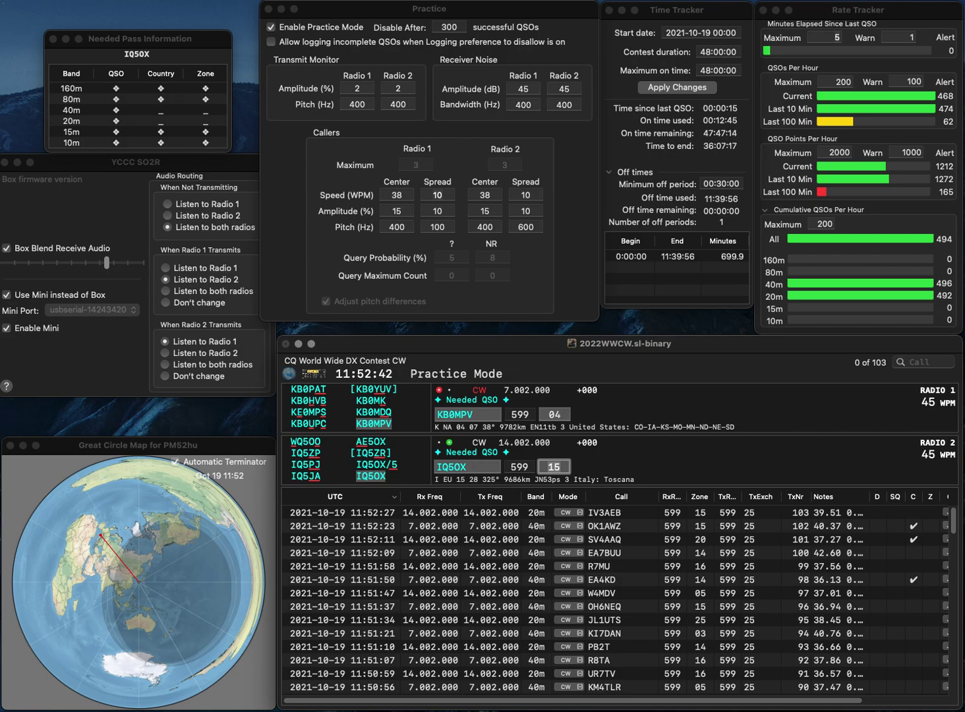
key("Return")
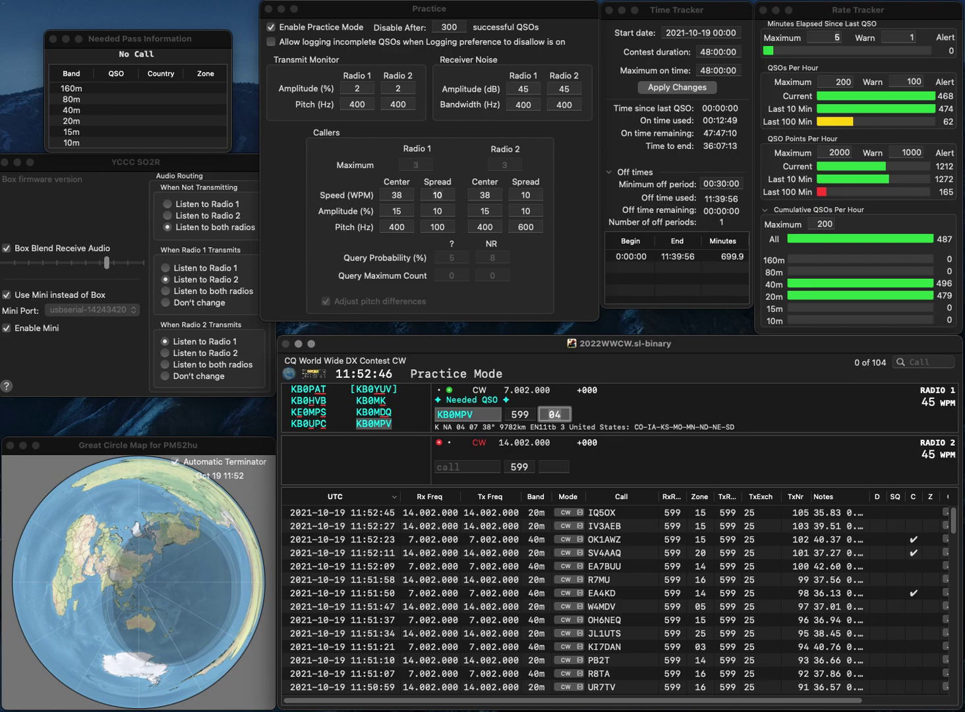
key("Return")
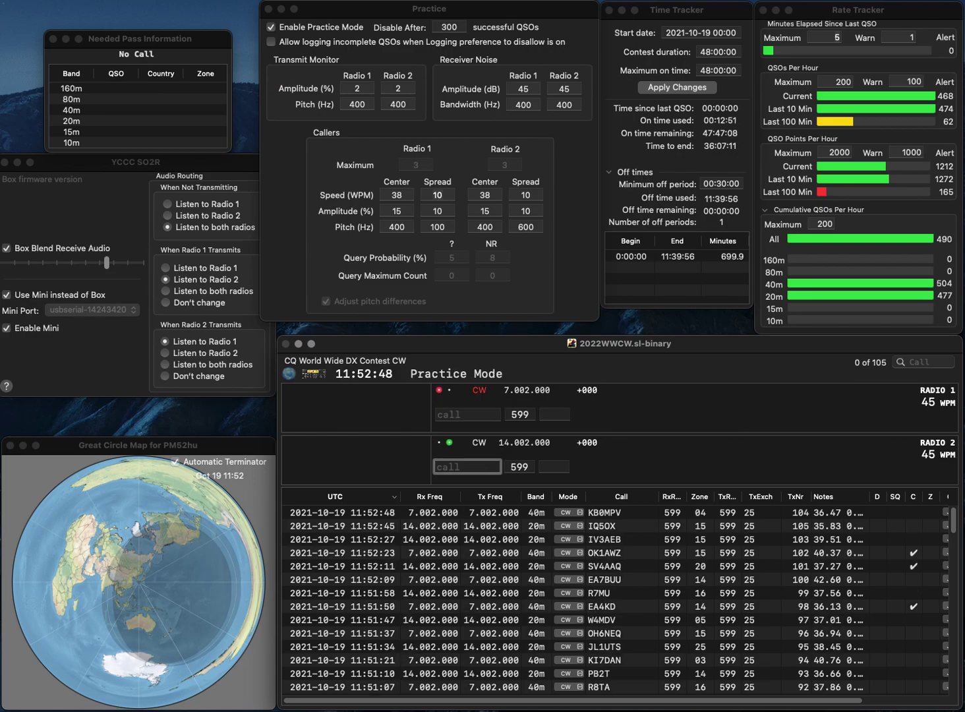
Step: Work K7TAR on Radio 2 and I0TAD on Radio 1, logging them with zones 03 and 15
type("K7TAR")
key("Return")
type("0TAD")
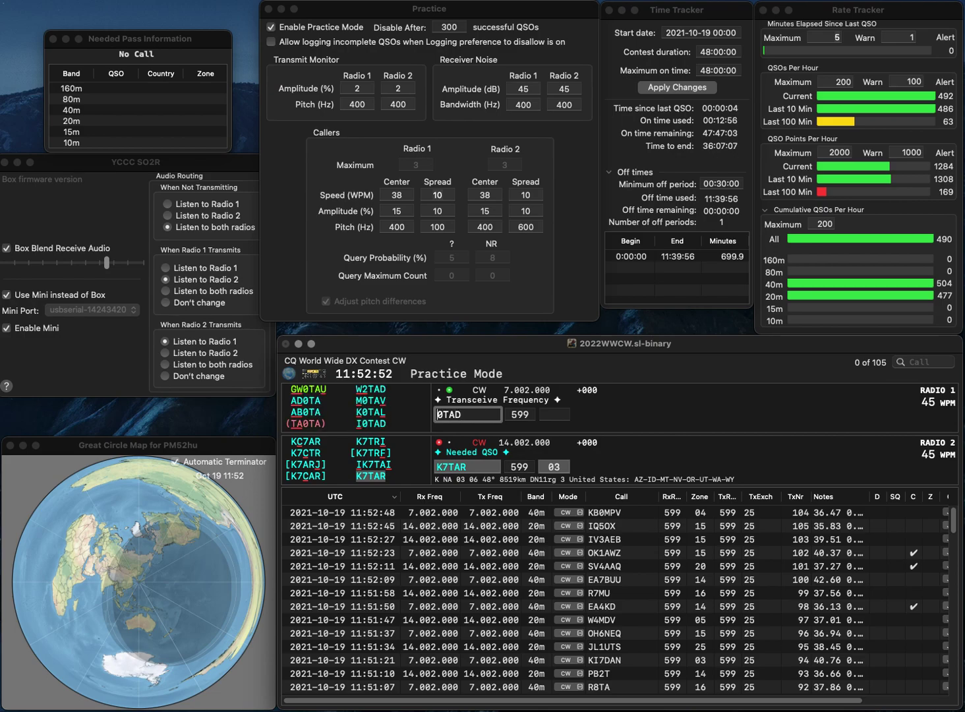
key("Up")
type("I")
key("Return")
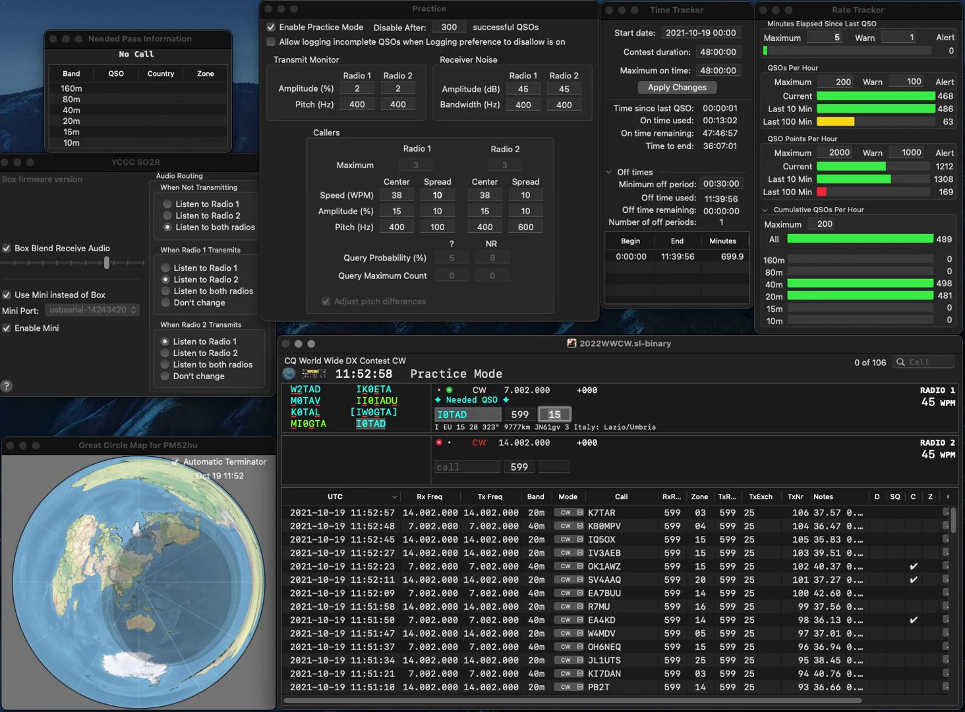
key("Return")
type("3MLJ/1")
key("Home")
type("W")
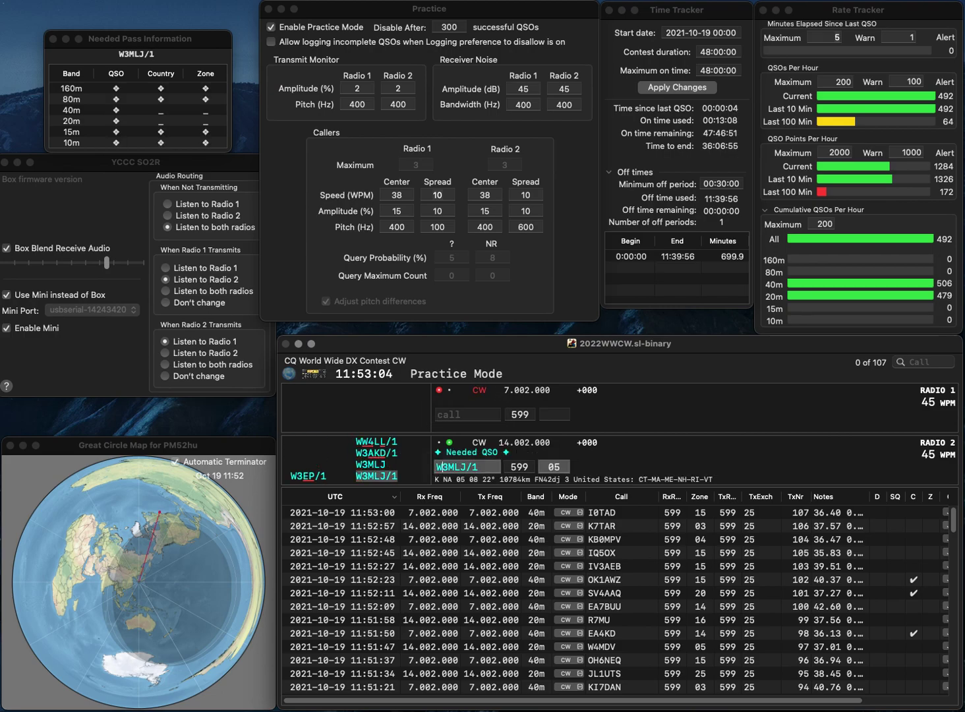
key("Return")
type("HB9TNW")
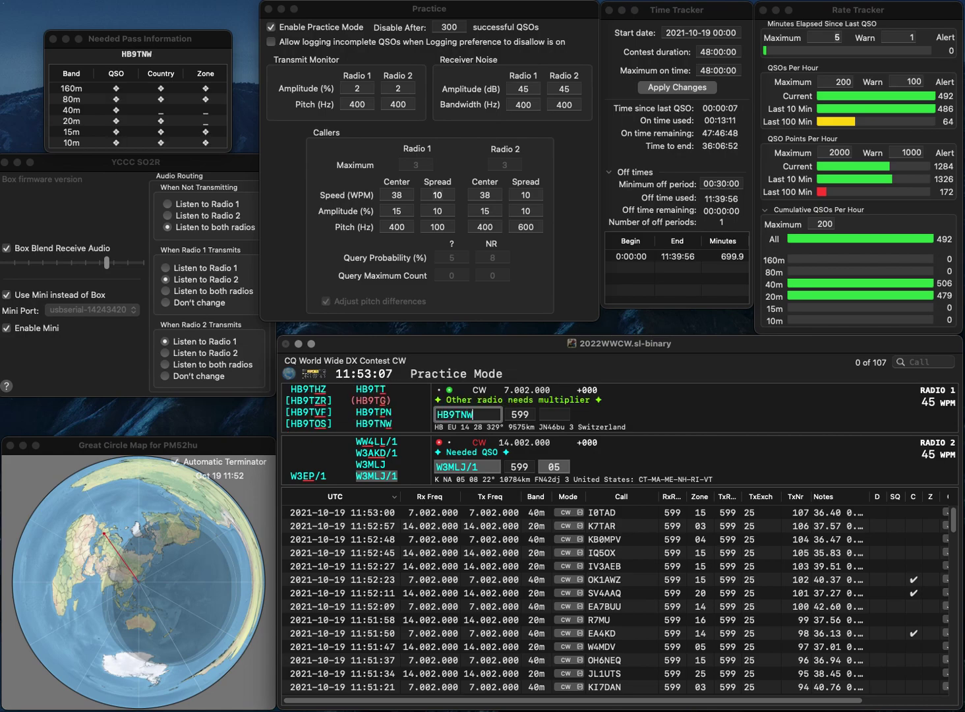
key("space")
key("Tab")
key("space")
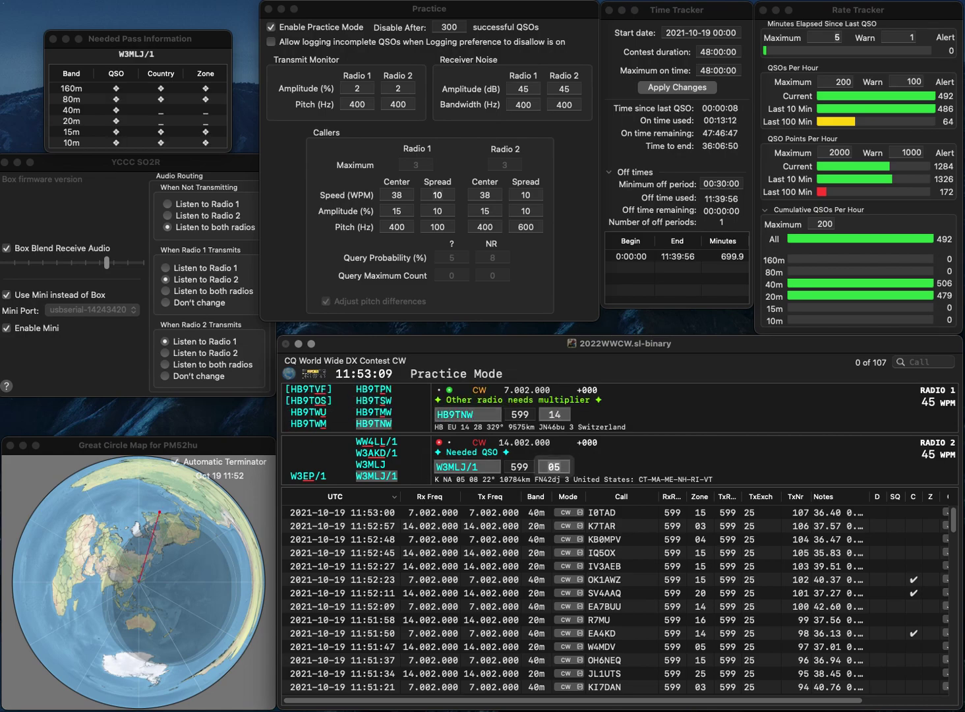
key("backslash")
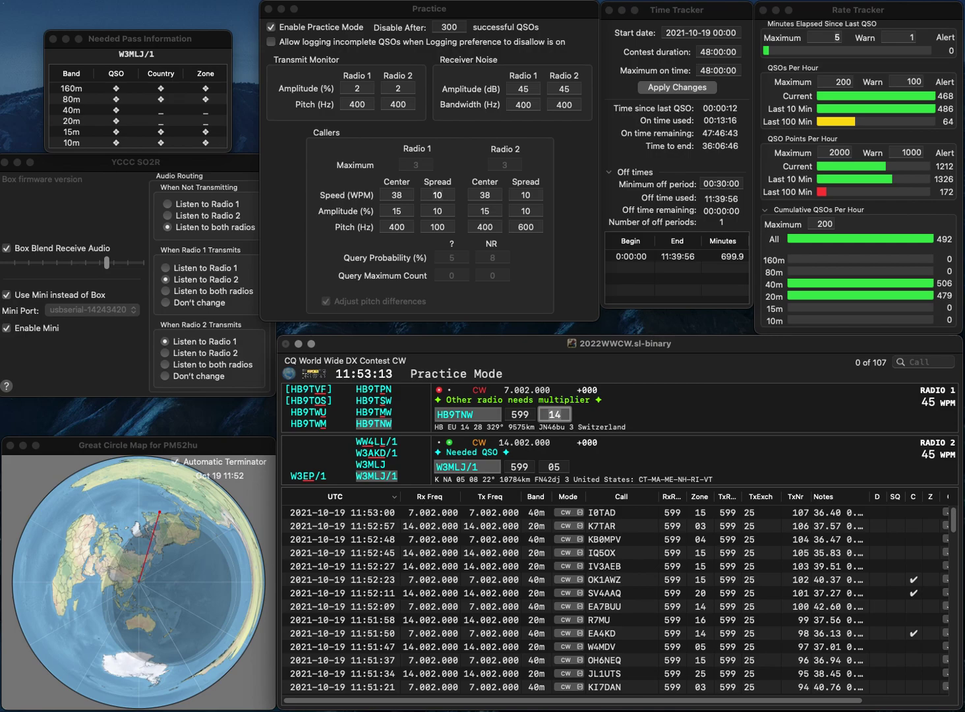
key("Return")
type("AC3LZ")
key("Return")
type("DL4UCS")
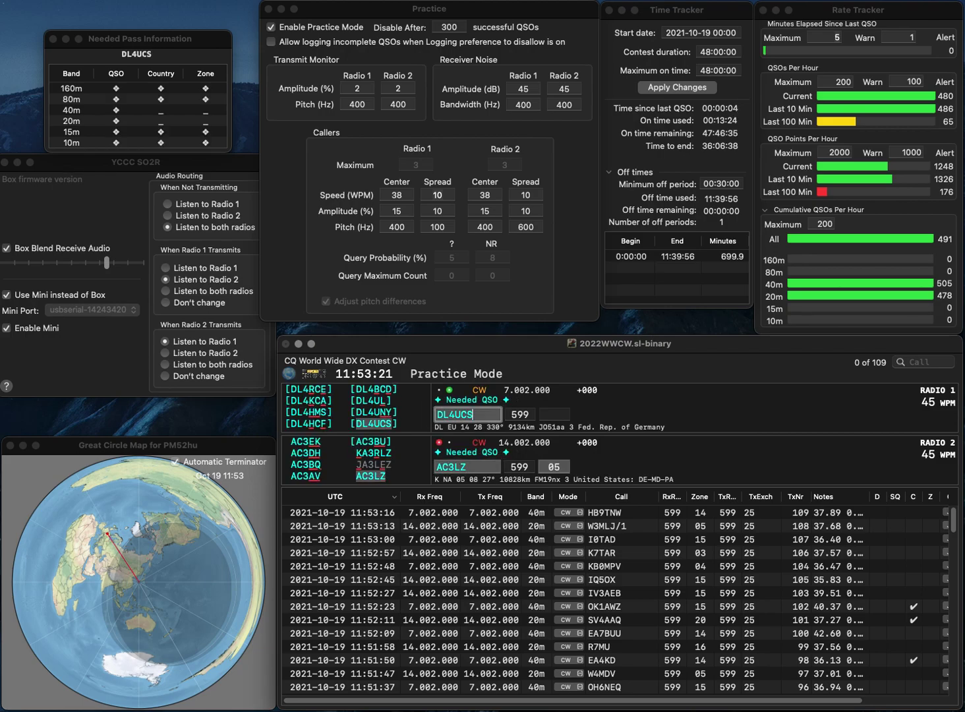
key("Return")
key("Tab")
key("Return")
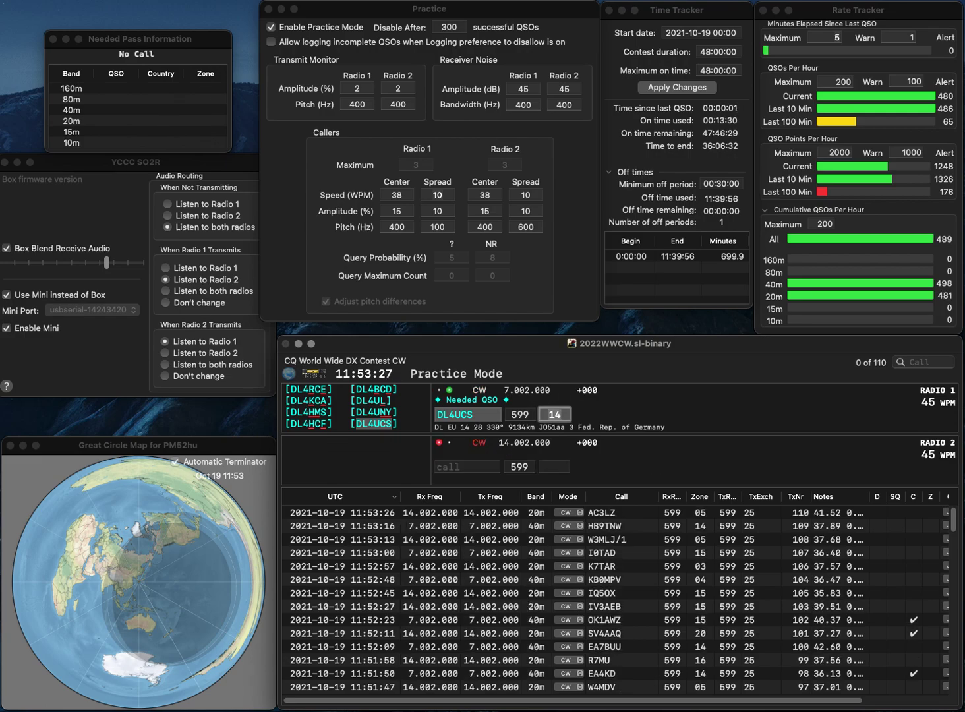
key("Return")
Step: Work PA0VAM on Radio 2 and K7PVT on Radio 1, logging them with zones 14 and 03
type("PA0VA")
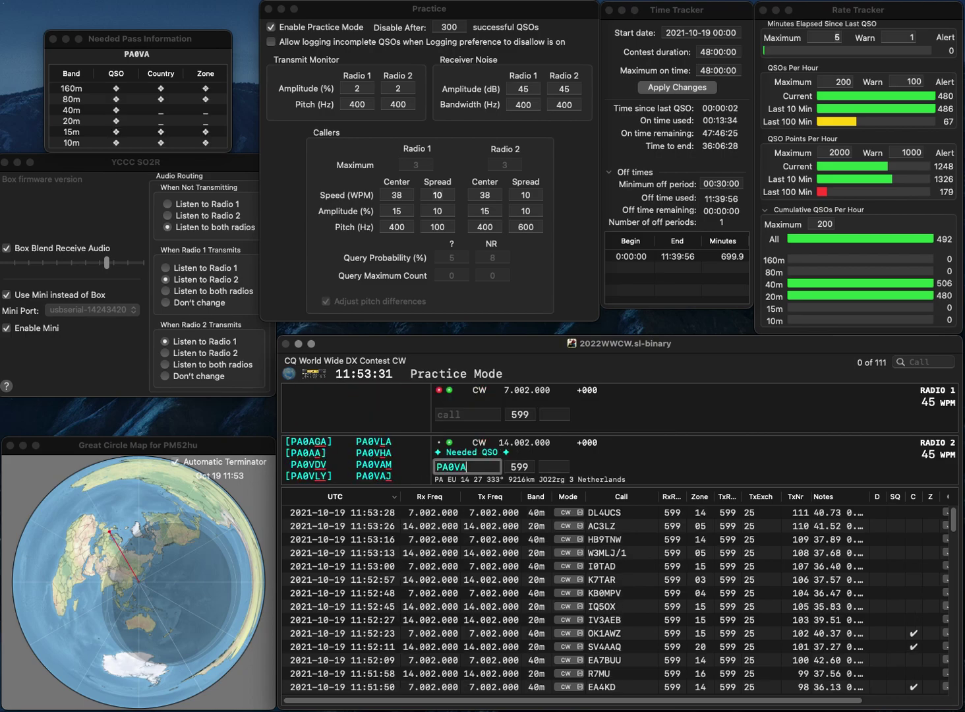
type("M")
key("Return")
type("PV")
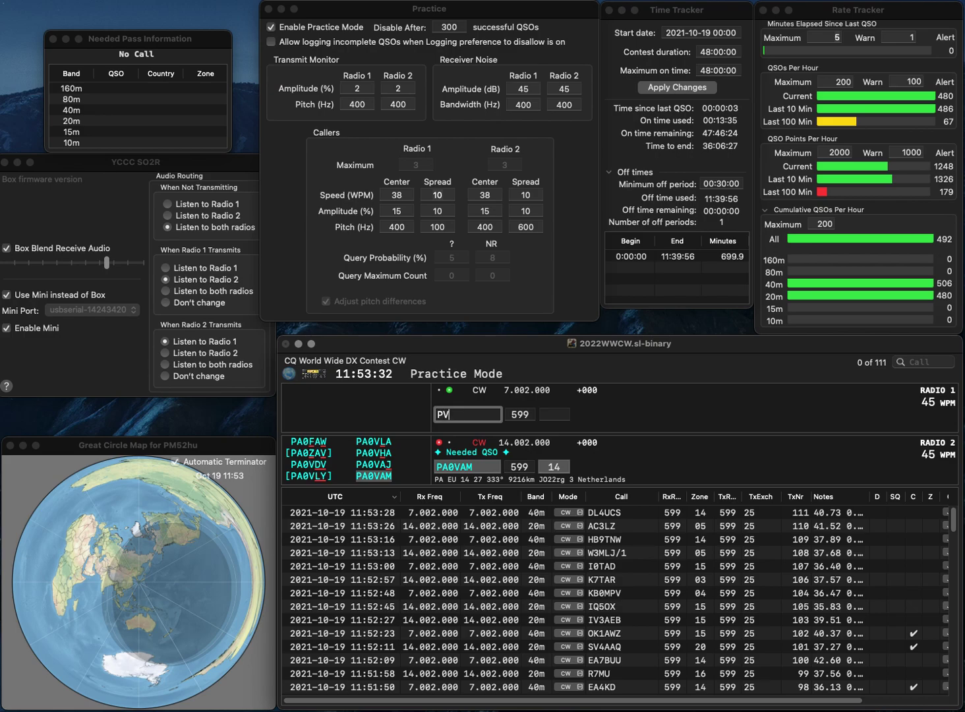
type("T")
key("Home")
type("K7")
key("Return")
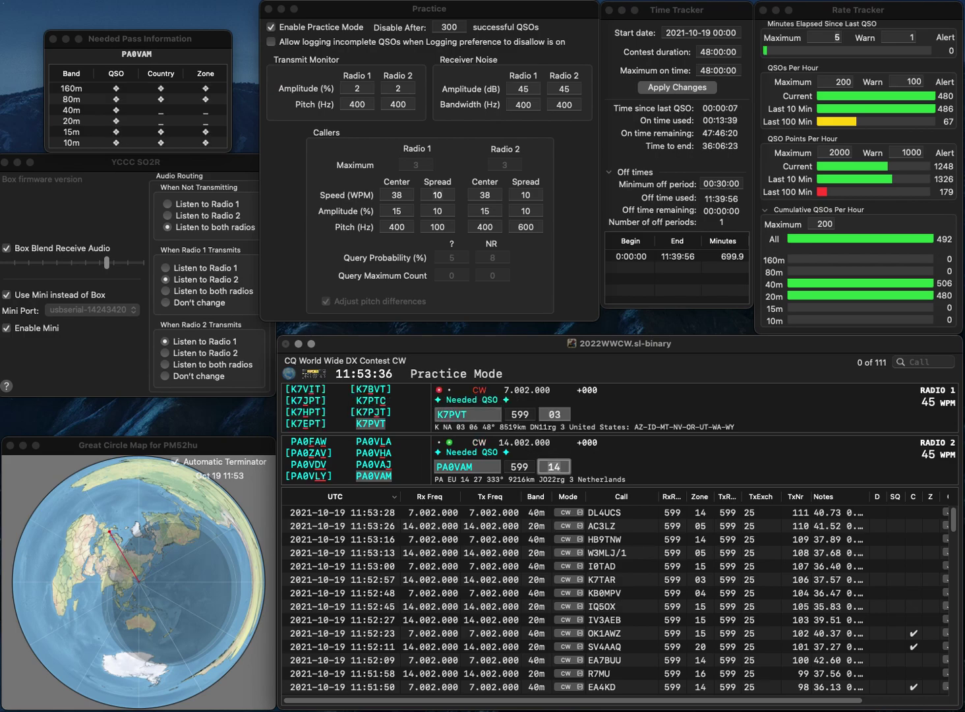
key("Return")
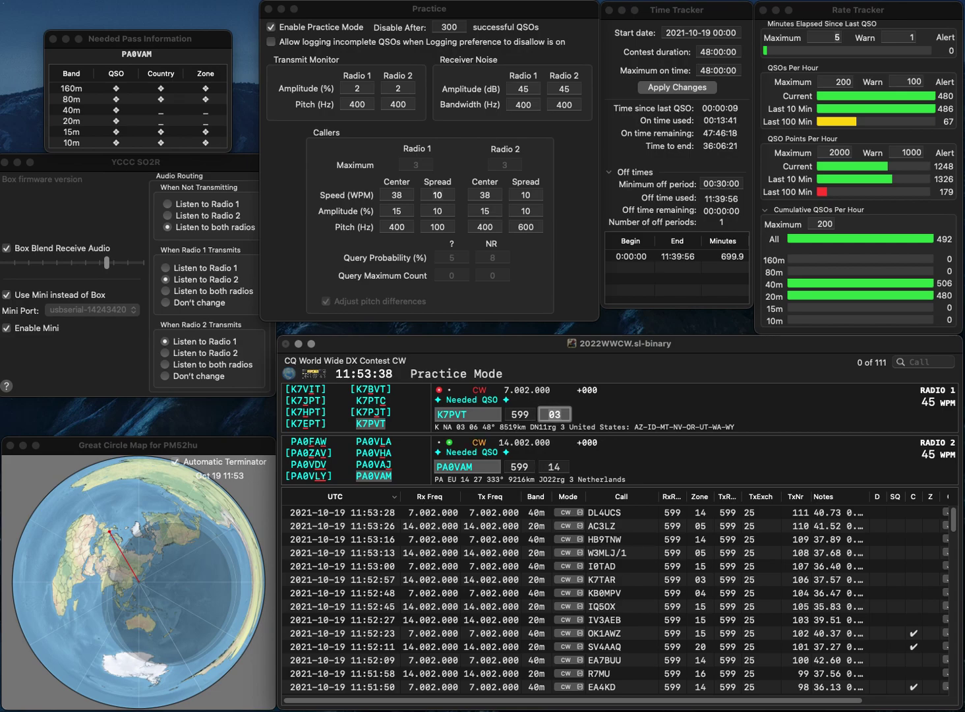
key("Return")
Step: Enter AF9FA on Radio 2 and NN4GG on Radio 1, and log AF9FA with zone 04
type("AF9FA")
key("Return")
type("NQ4GG")
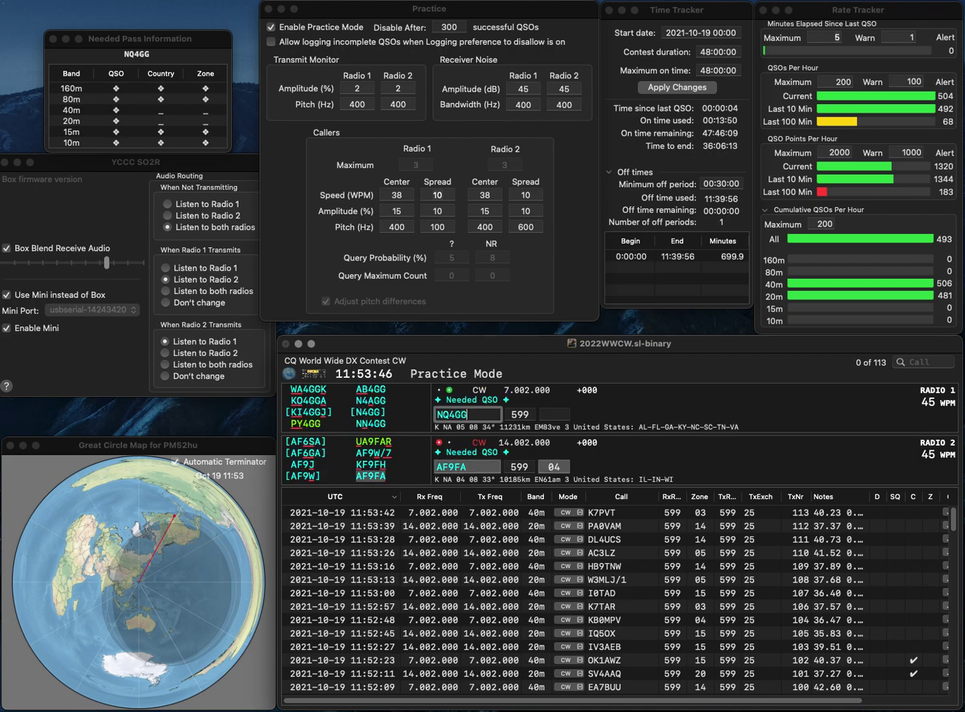
key("Left")
key("Left")
key("Left")
key("BackSpace")
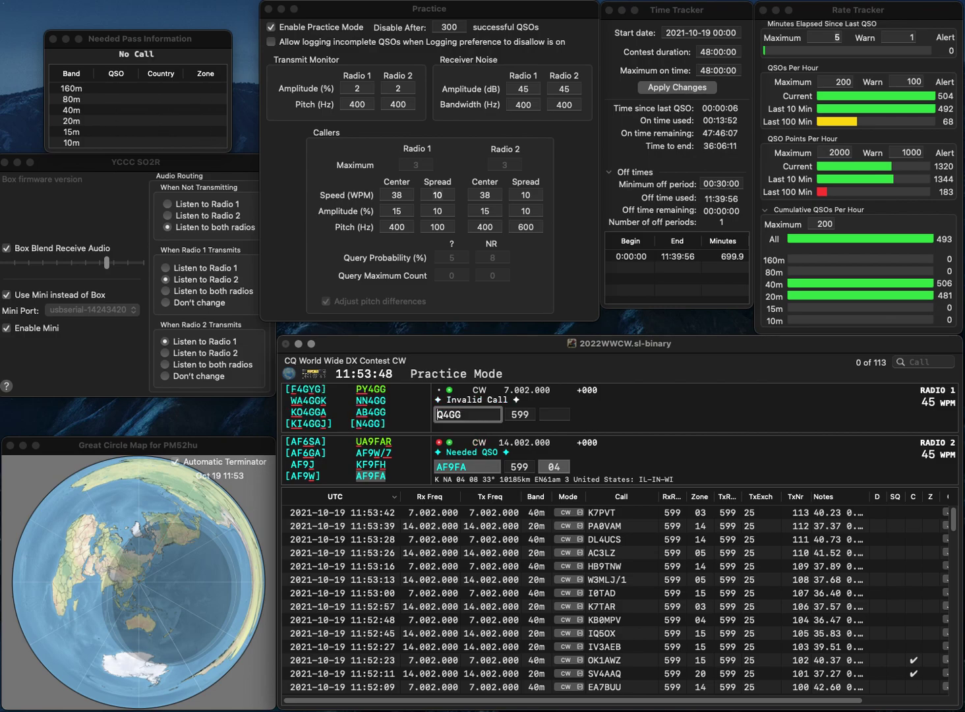
type("N")
key("Return")
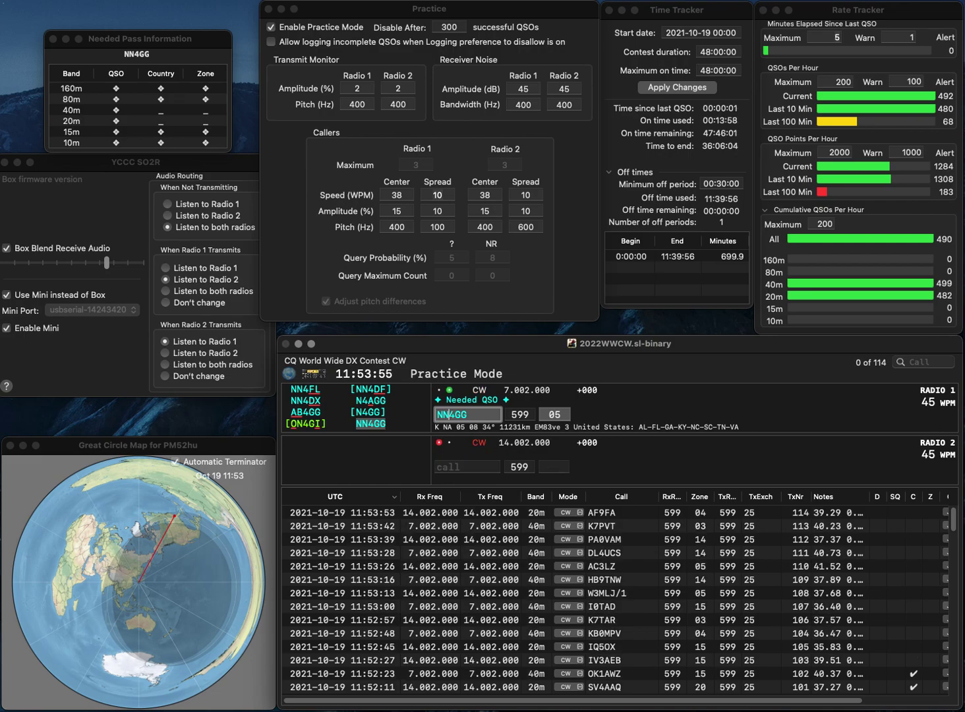
Step: Change the Radio 1 call to SG4GG and send it with the exchange
key("BackSpace")
key("BackSpace")
type("Q")
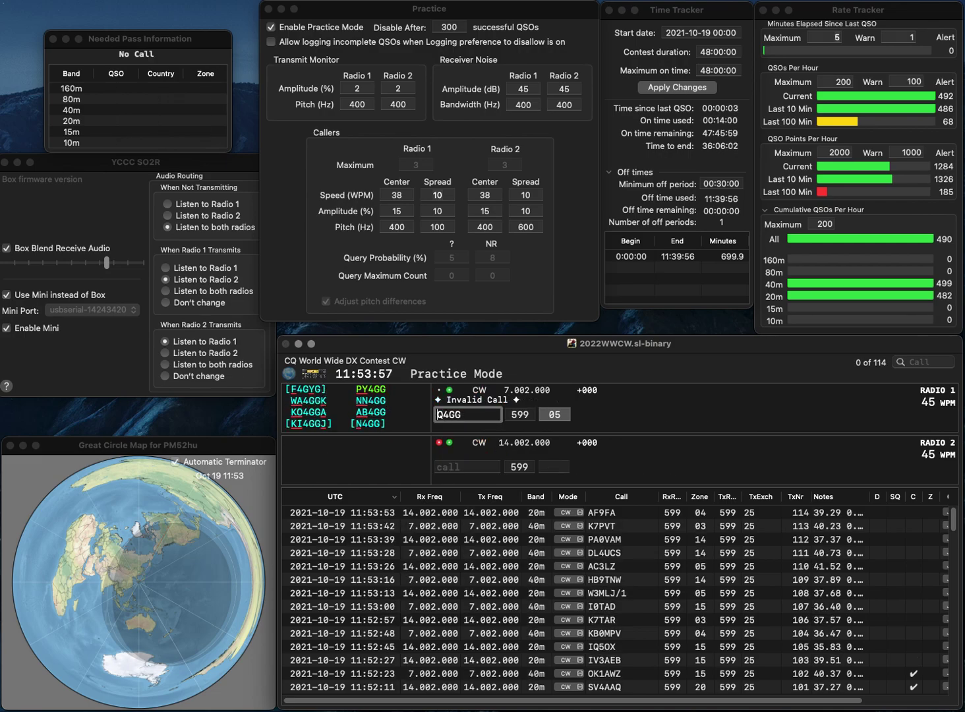
type("S")
key("Right")
key("BackSpace")
type("G")
key("Return")
key("Return")
Step: Enter NA2NY as the Radio 2 call and send the exchange
type("NA2G")
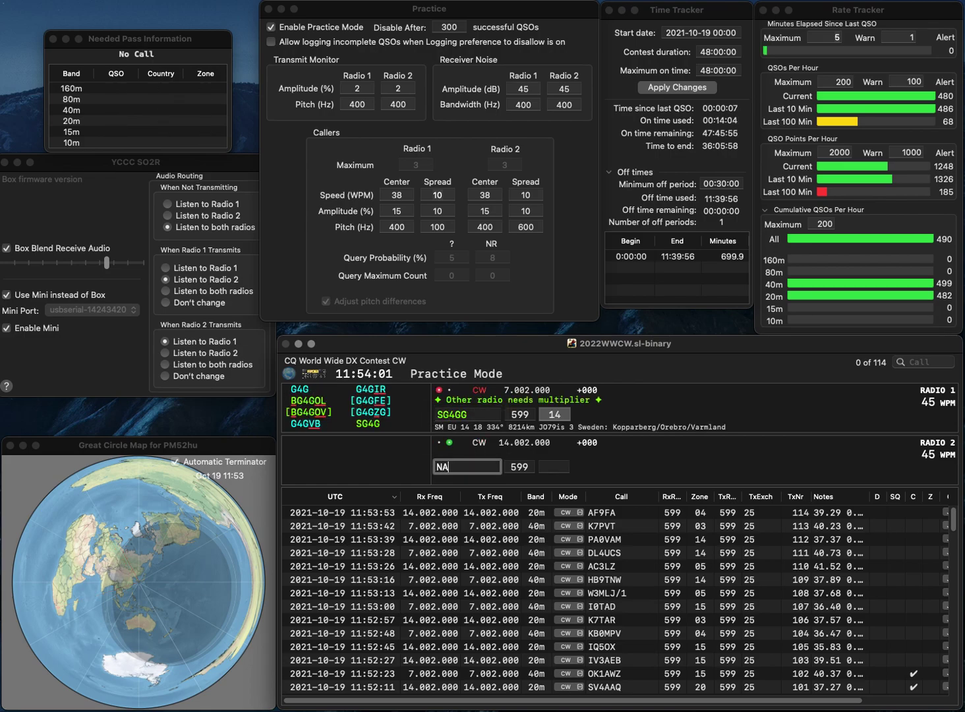
key("BackSpace")
type("NY")
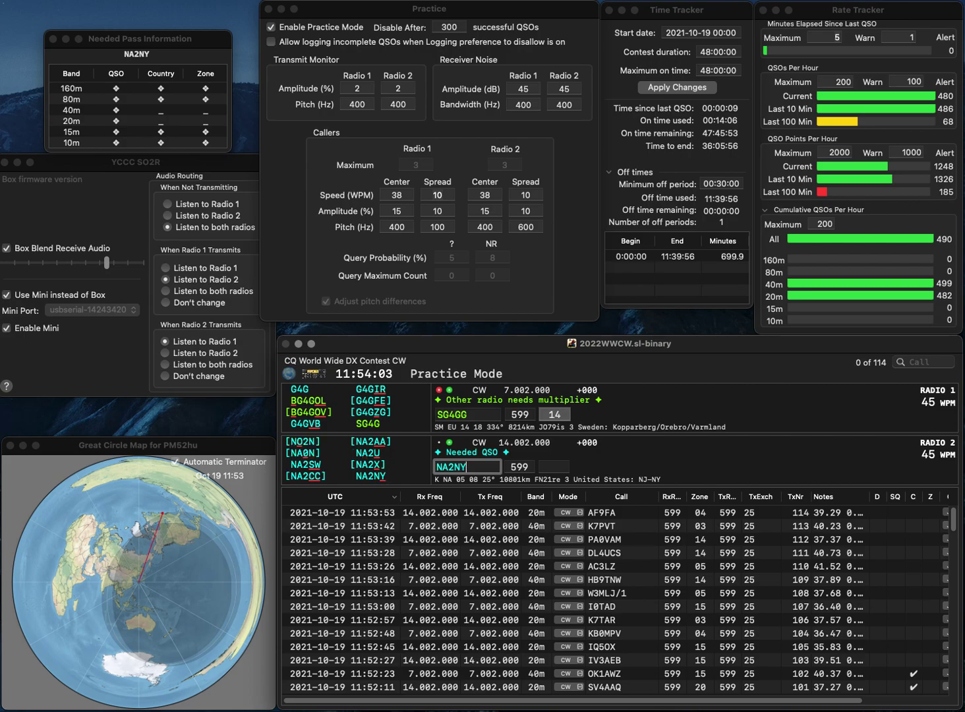
key("Return")
key("backslash")
key("BackSpace")
type("Q")
key("Delete")
type("5")
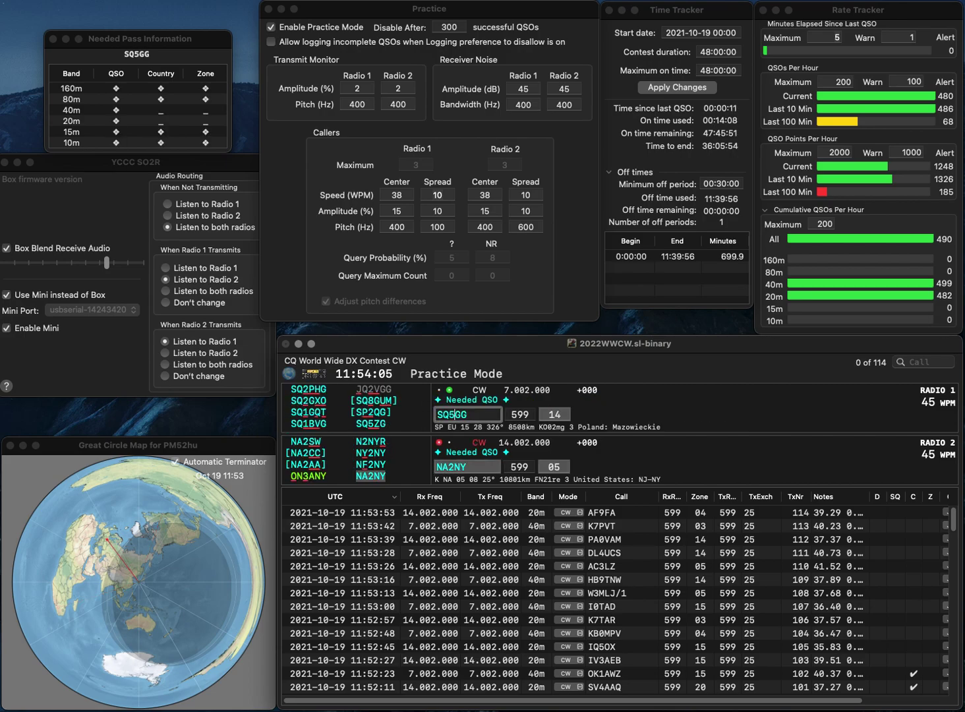
key("BackSpace")
type("Z")
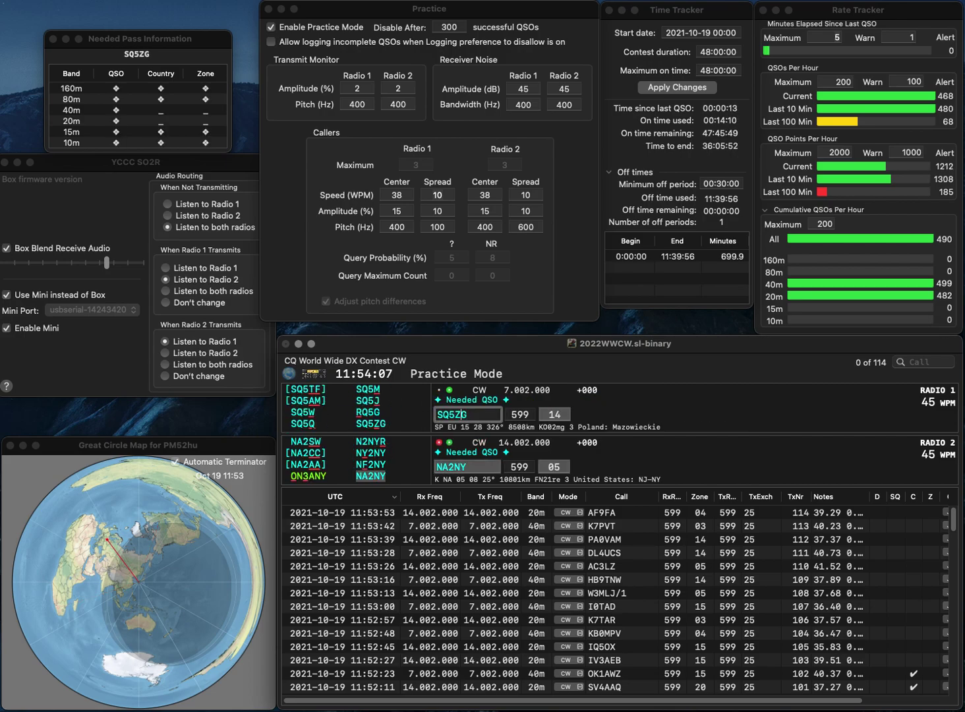
key("Return")
key("backslash")
key("backslash")
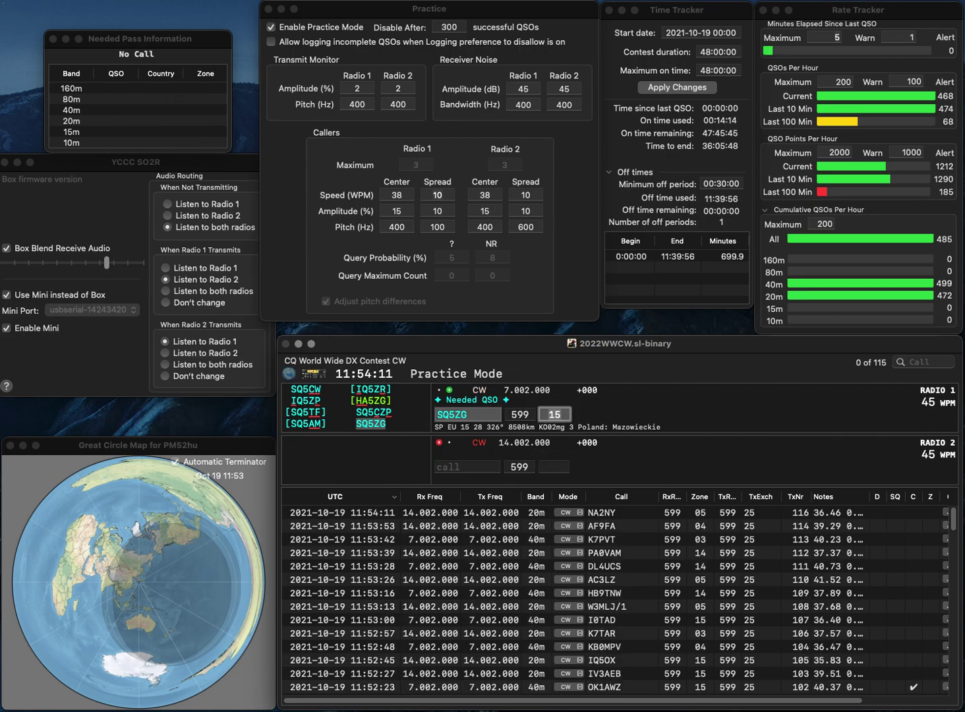
key("Return")
type("V1YJ")
key("Tab")
key("Tab")
key("Left")
key("Left")
key("Left")
key("BackSpace")
type("V5")
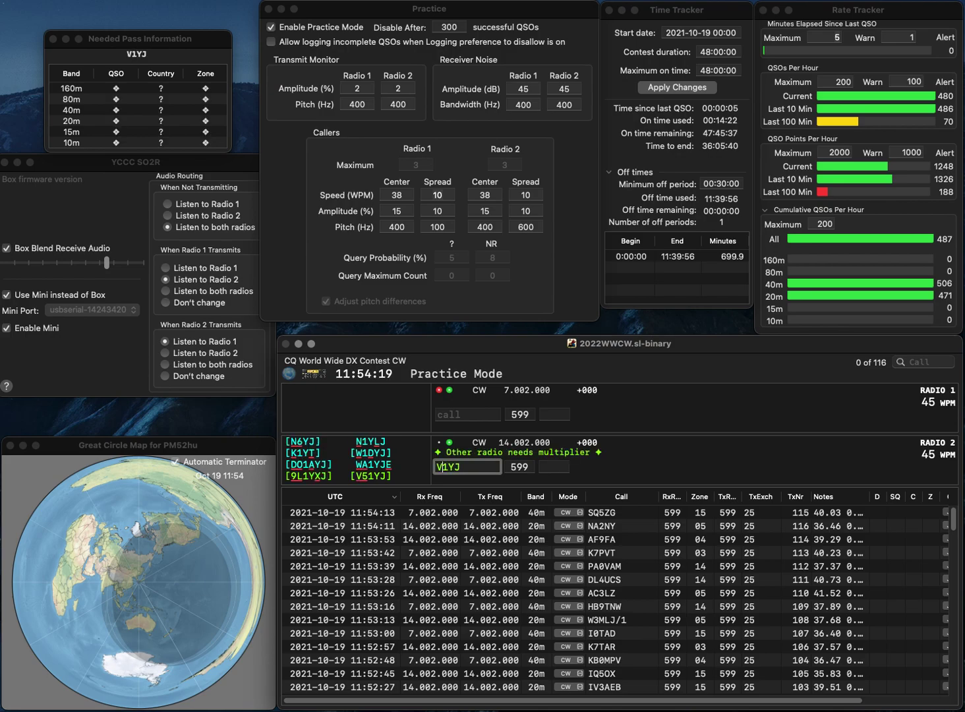
key("Return")
Step: Enter N8PPM on Radio 1 and log V51YJ on Radio 2 with zone 38
type("PPM")
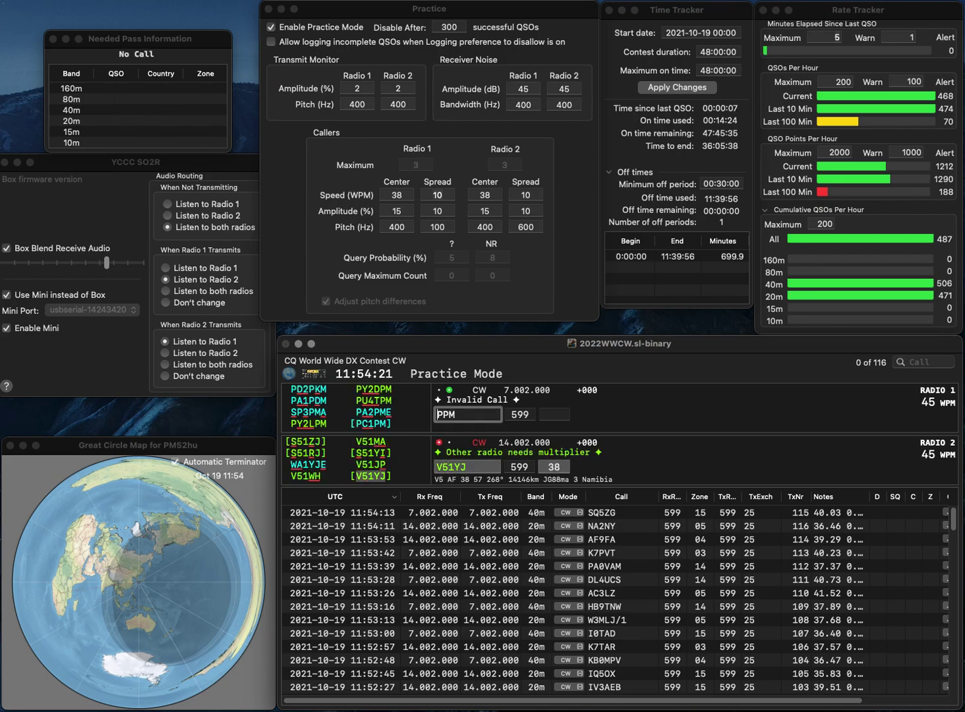
key("Left")
key("Left")
key("Left")
type("N8")
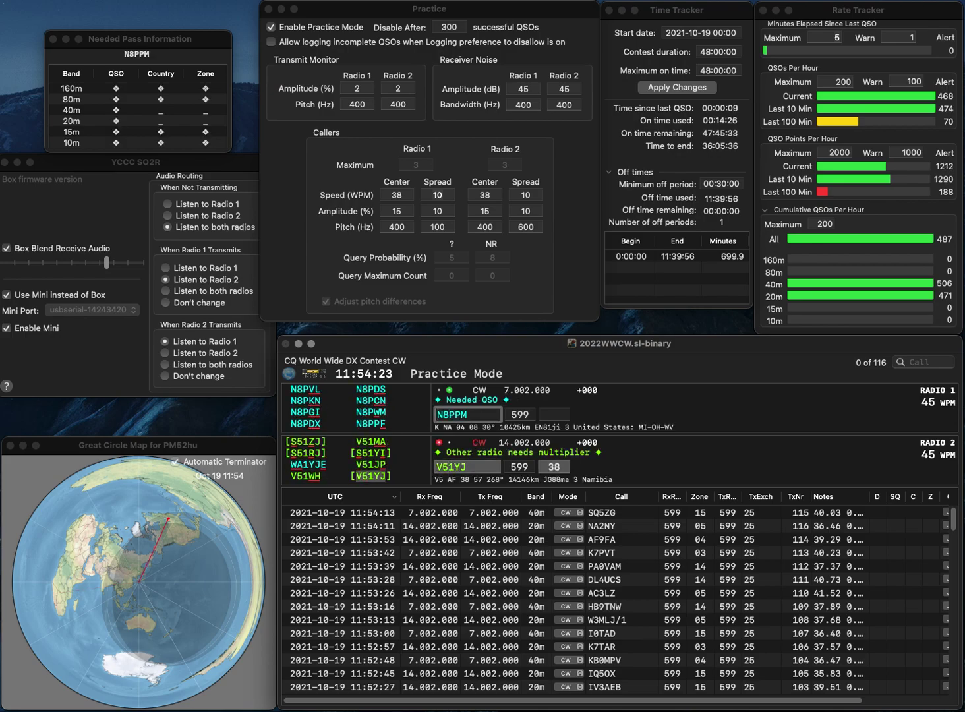
key("Return")
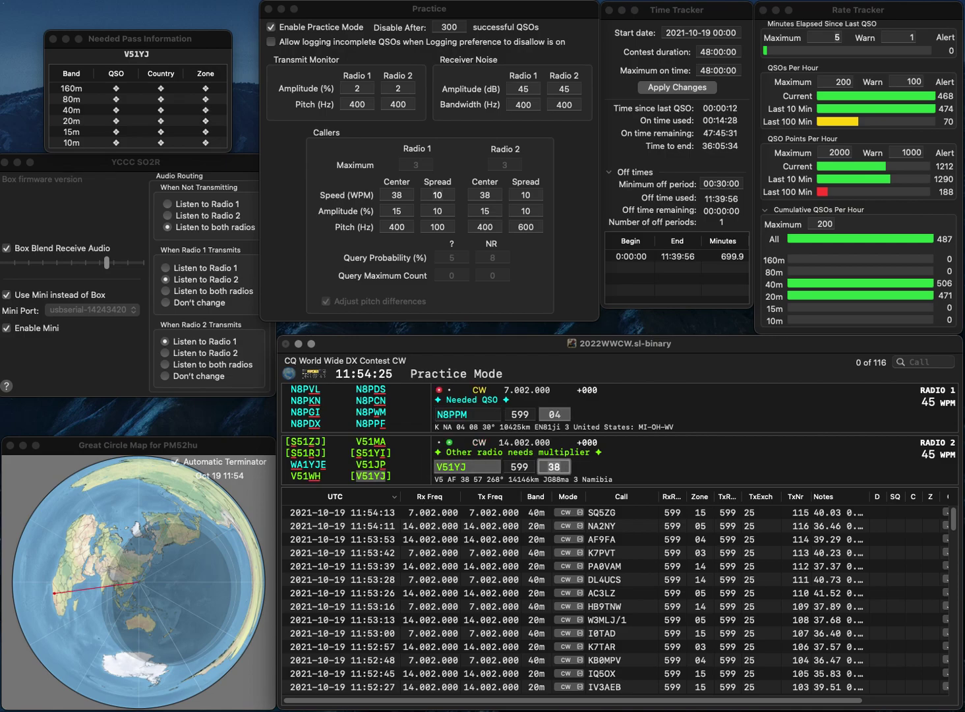
key("Return")
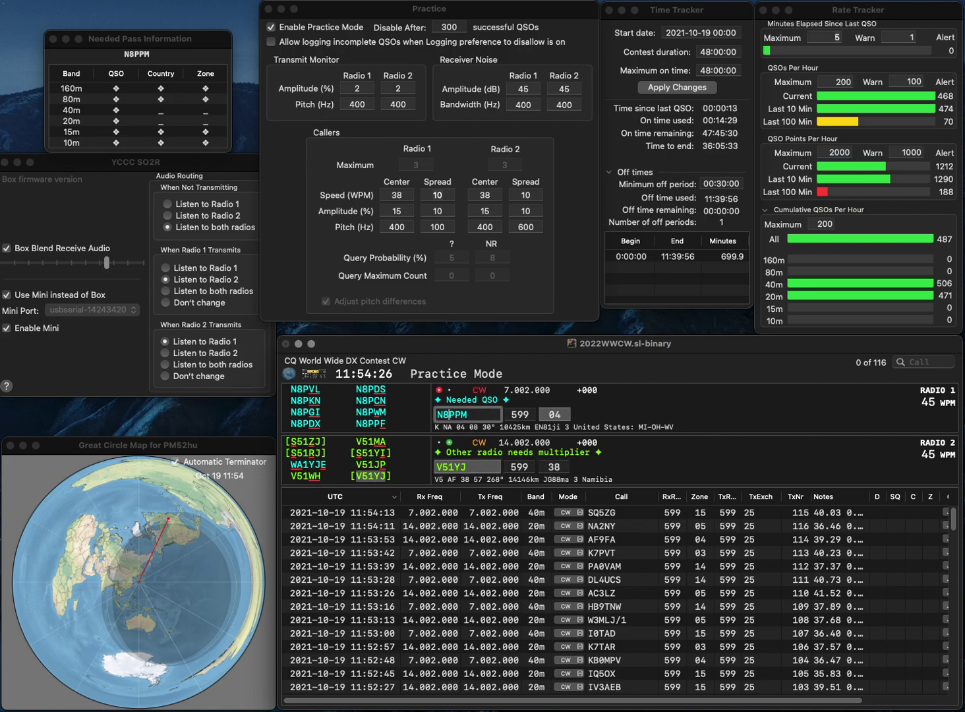
key("Left")
key("BackSpace")
type("W")
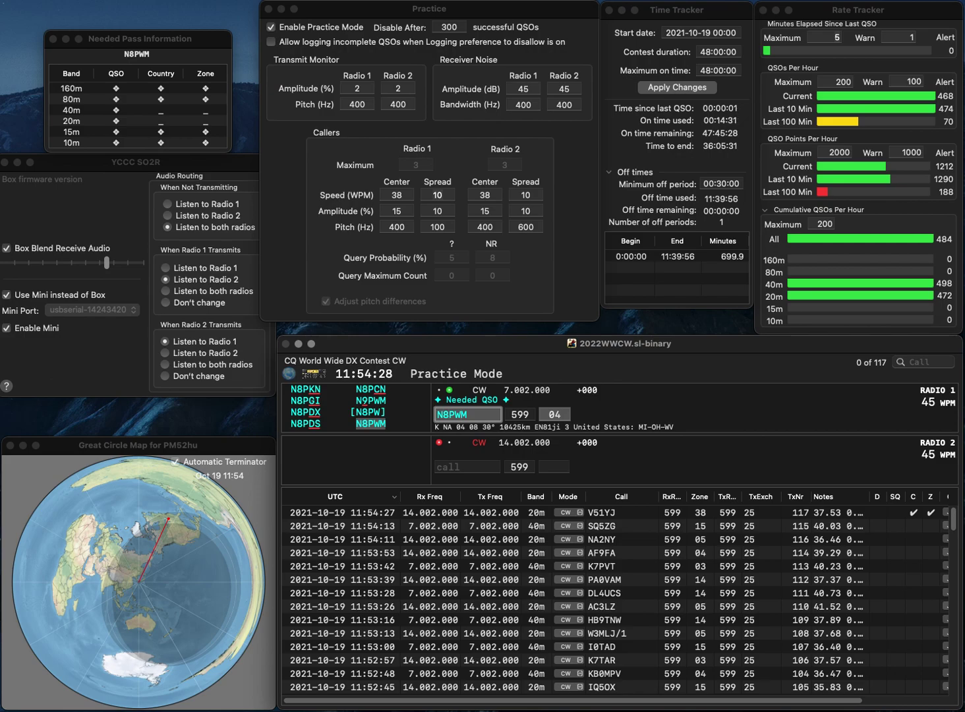
key("Return")
type("AD")
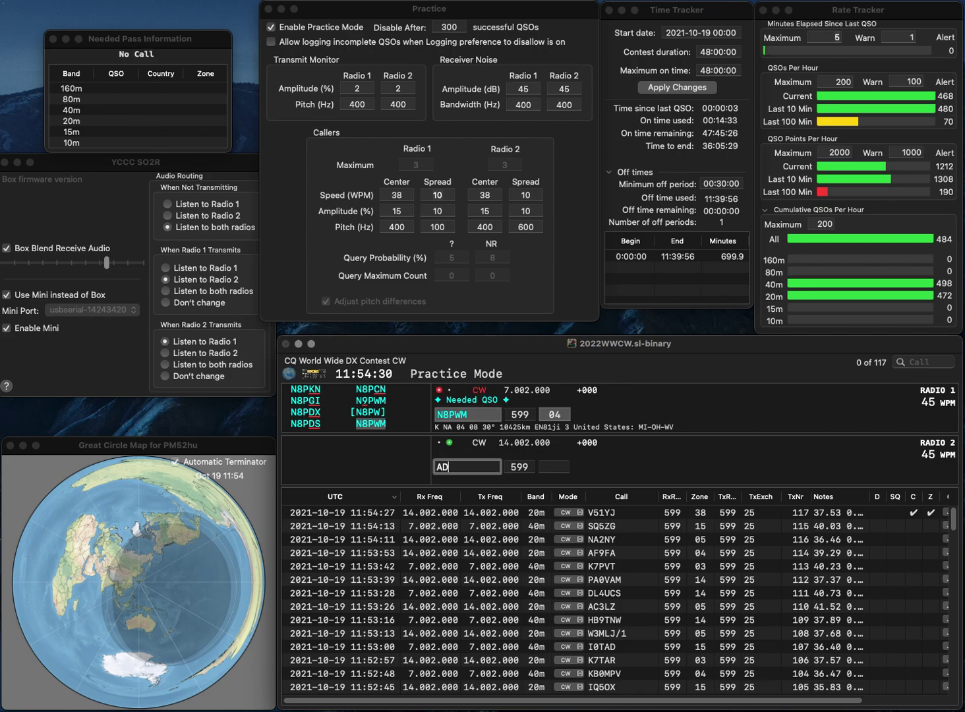
type("7KI")
key("Return")
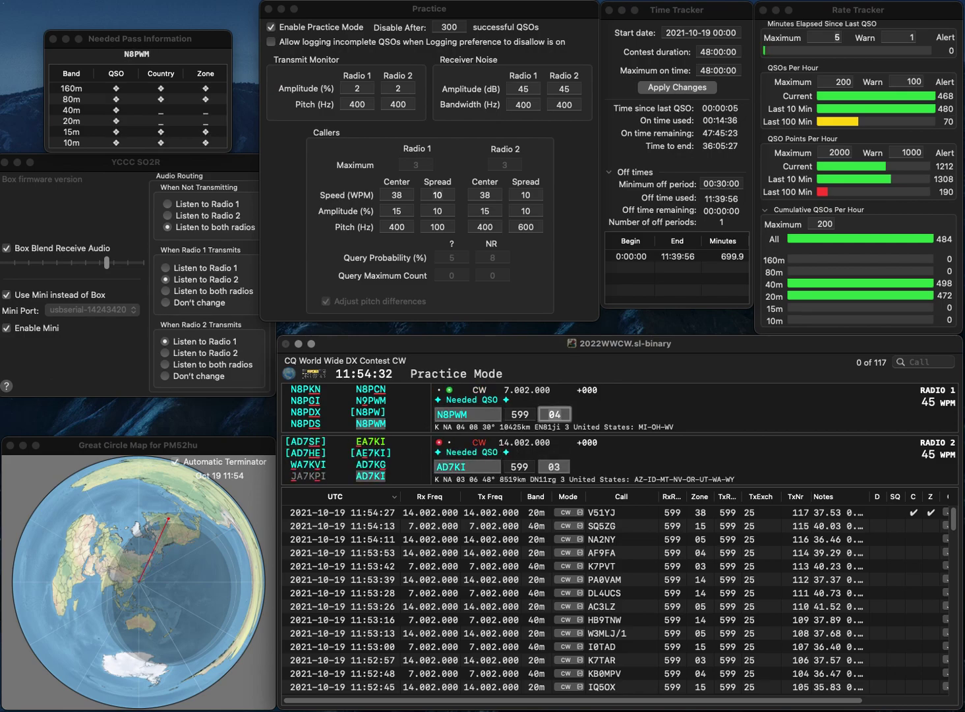
key("Return")
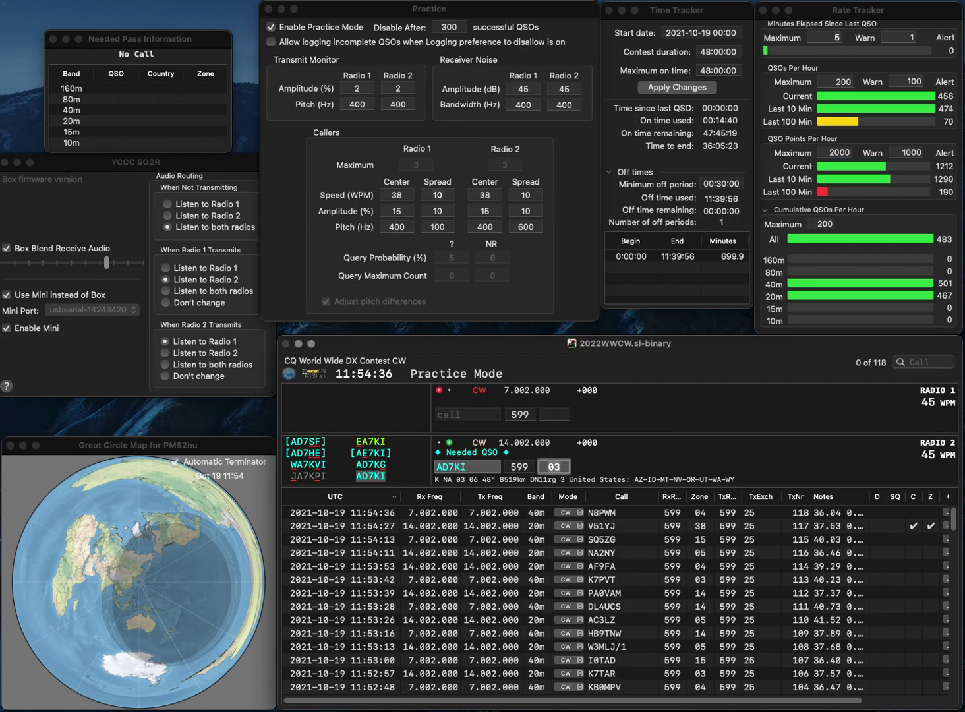
key("Return")
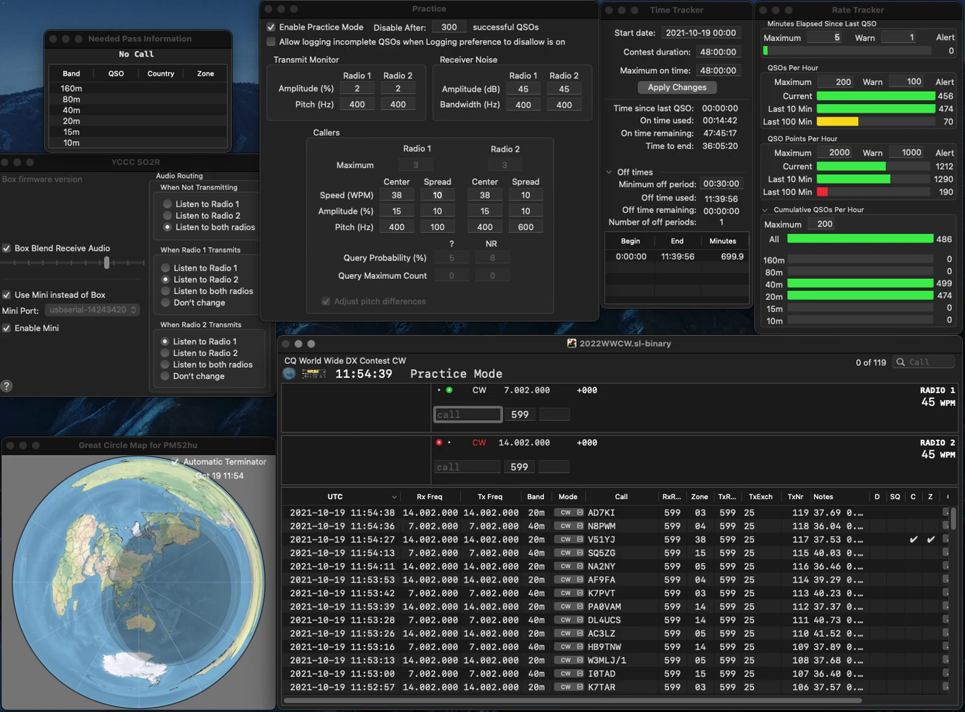
Step: Enter DL1PWR on Radio 1, shorten it to DL1WR, and send the exchange
type("DL1")
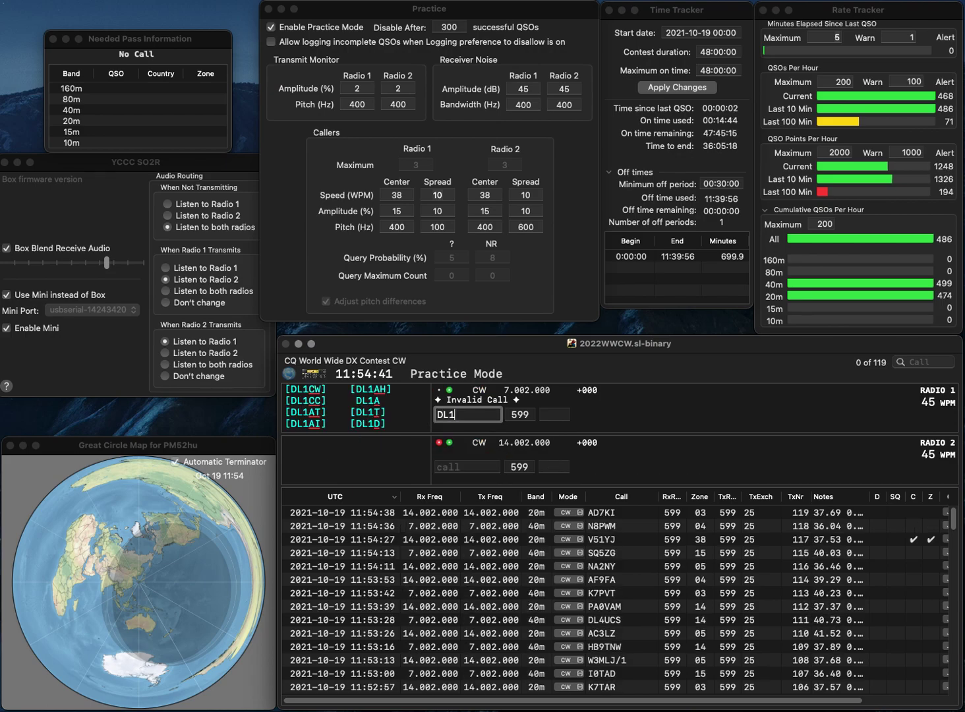
type("PWR")
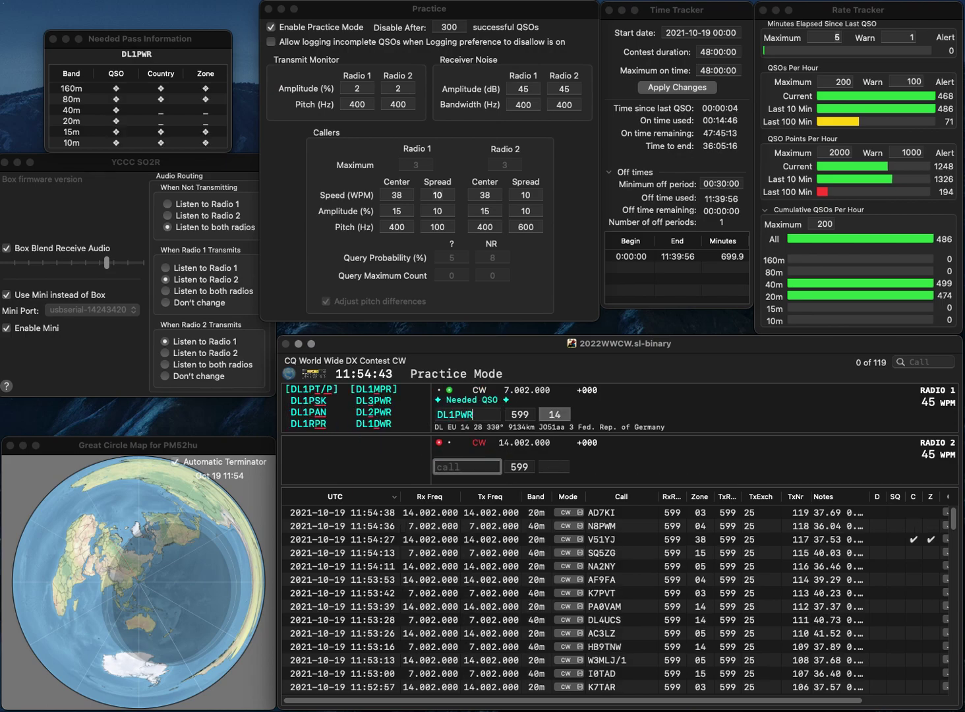
key("Left")
key("Left")
key("BackSpace")
key("Return")
key("grave")
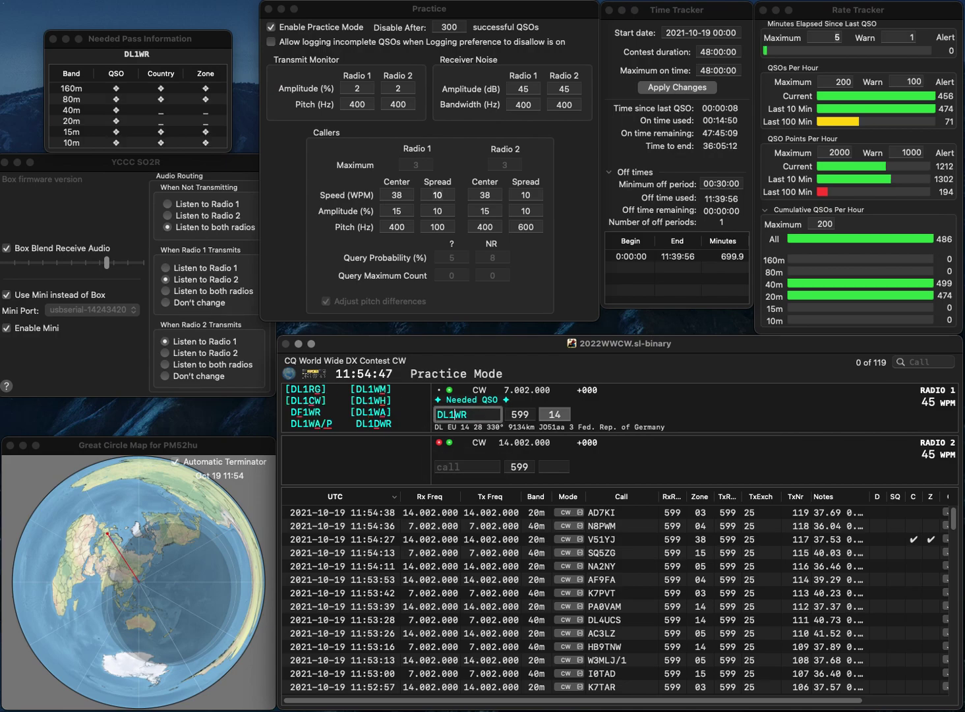
key("Return")
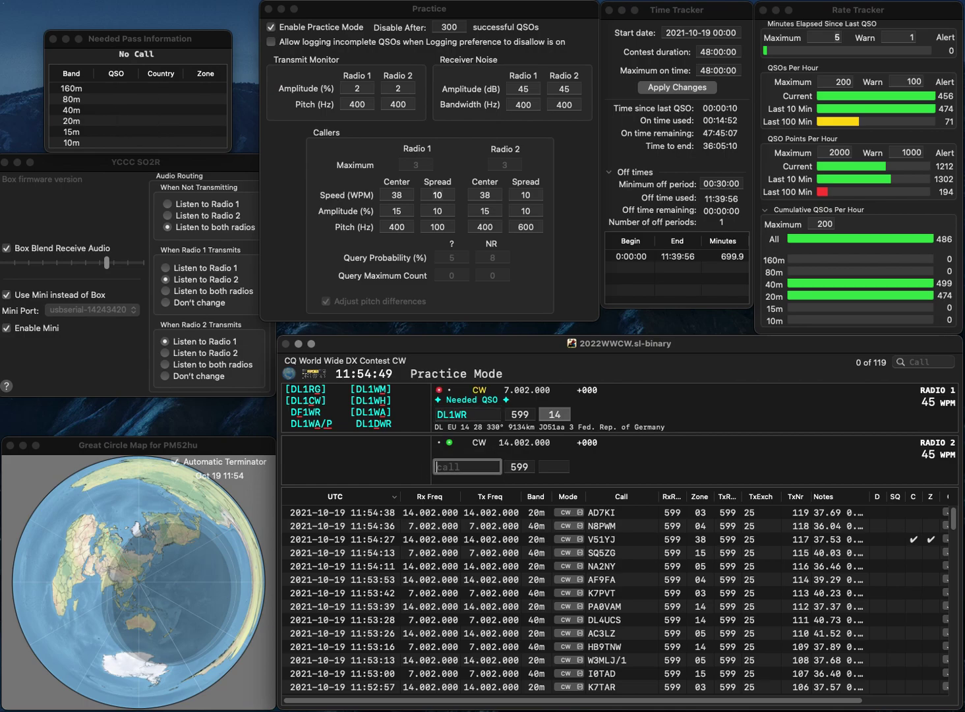
Step: Enter WY7MM as the Radio 2 call and send the exchange
type("WY7")
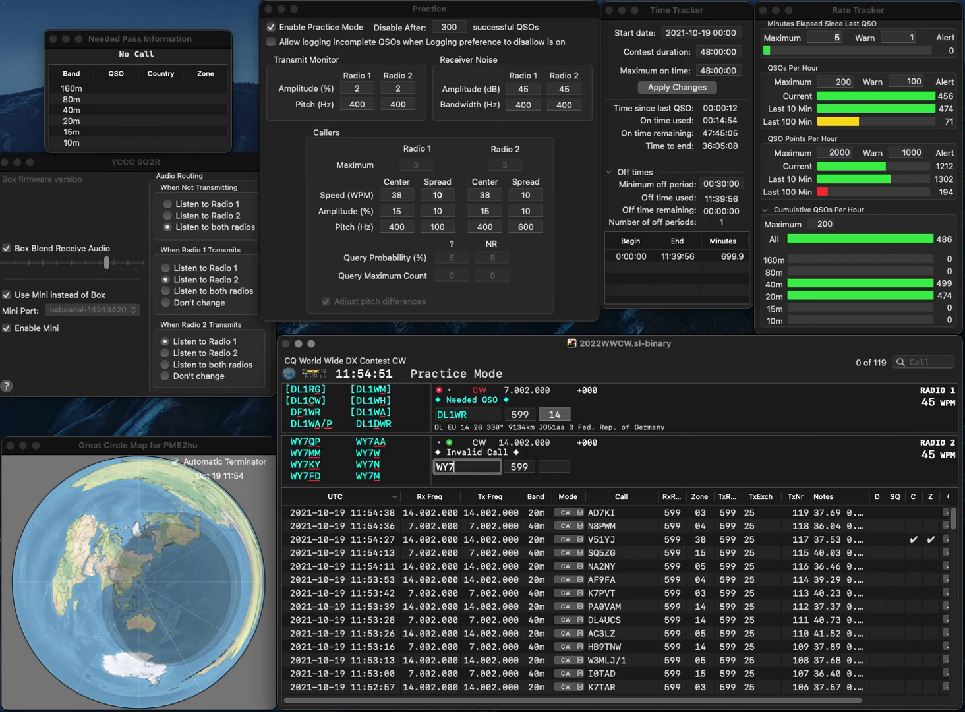
type("MM")
key("Return")
key("Left")
key("Left")
key("BackSpace")
type("3P")
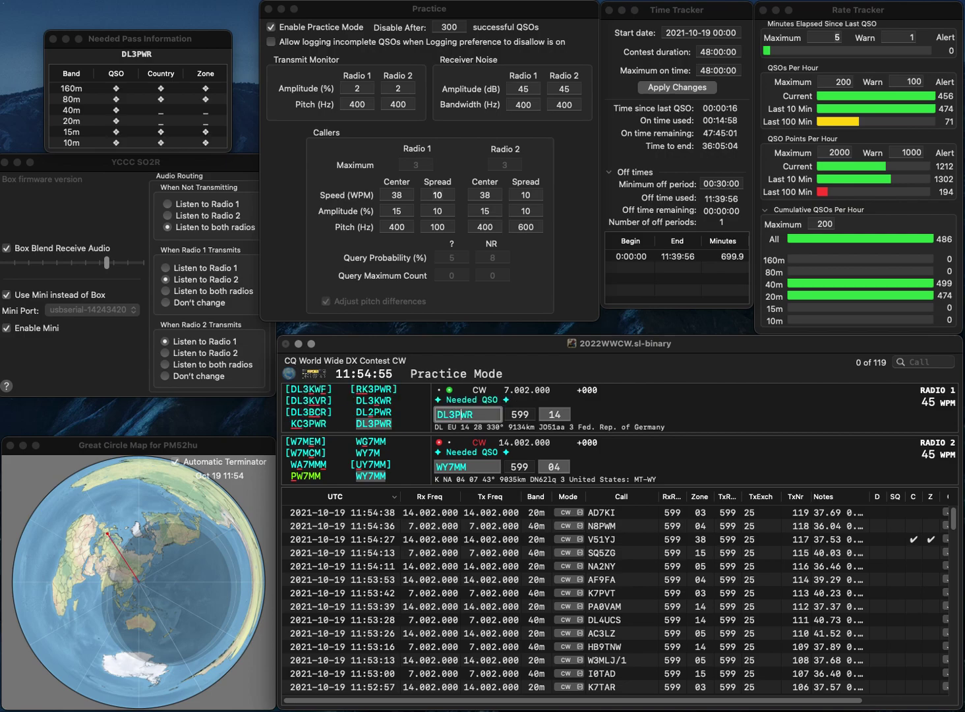
key("Return")
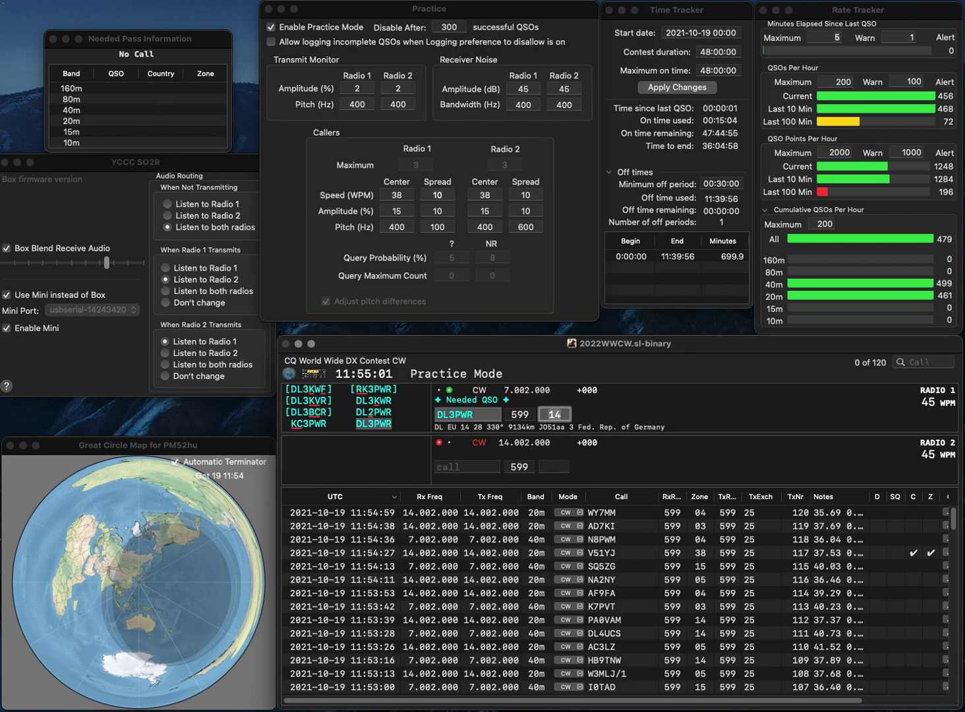
key("Return")
type("JA1PN")
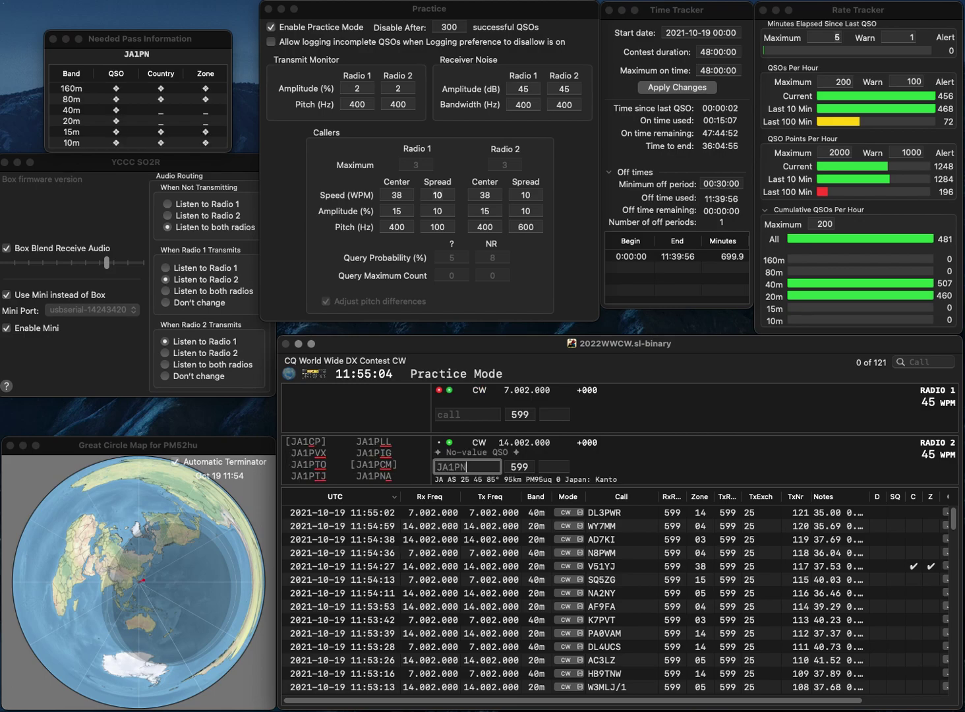
type("A")
key("Return")
type("ANM")
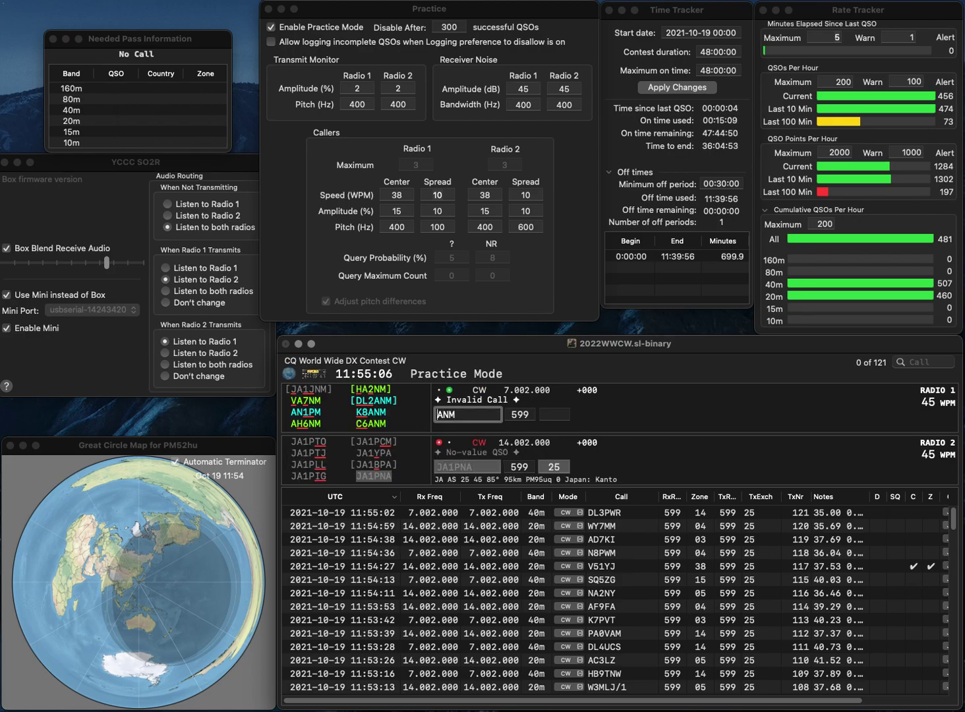
type("C6")
key("Return")
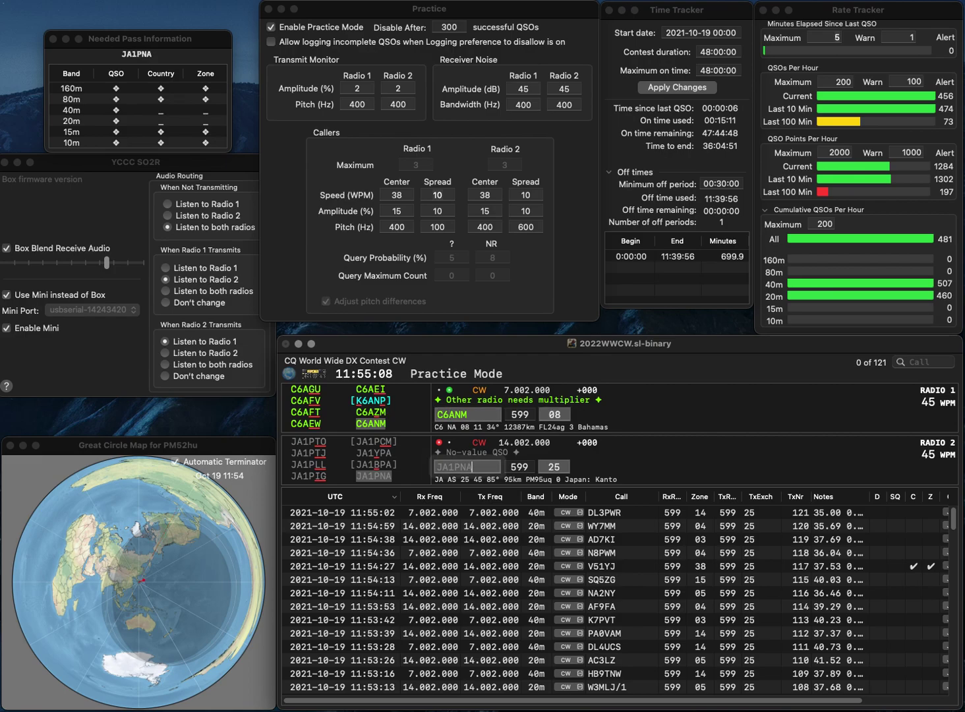
key("Return")
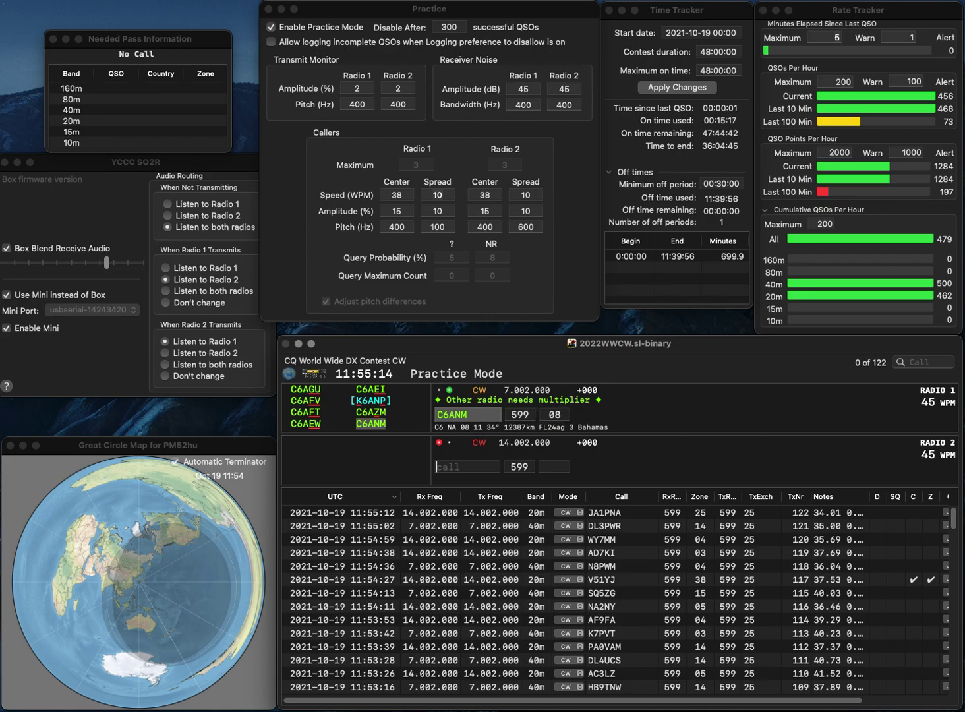
key("Return")
type("AK4K")
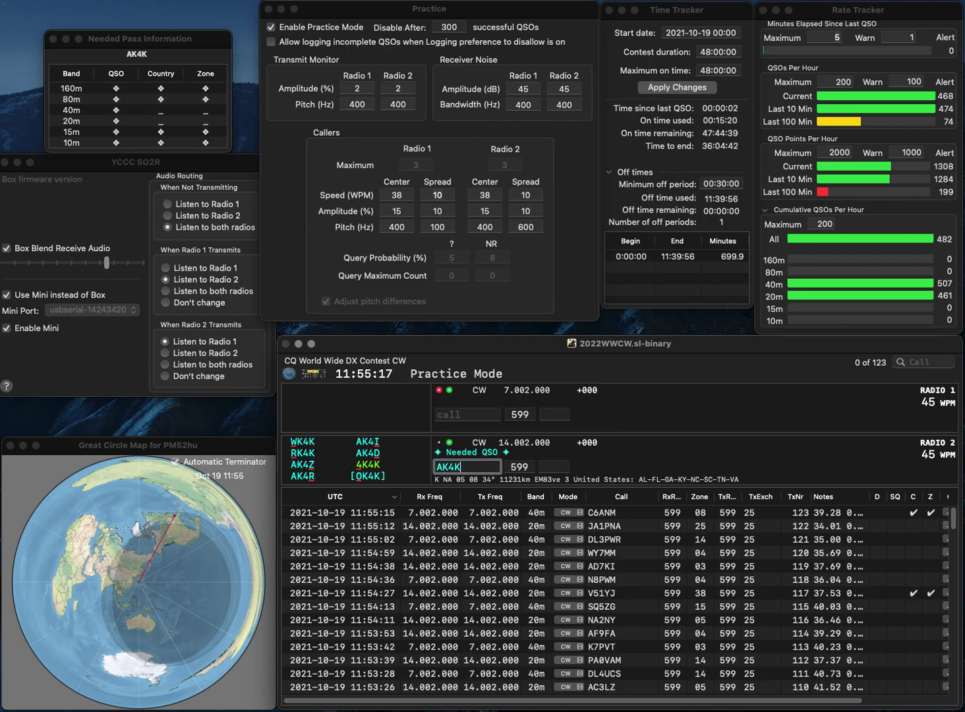
key("Return")
type("AC5TU")
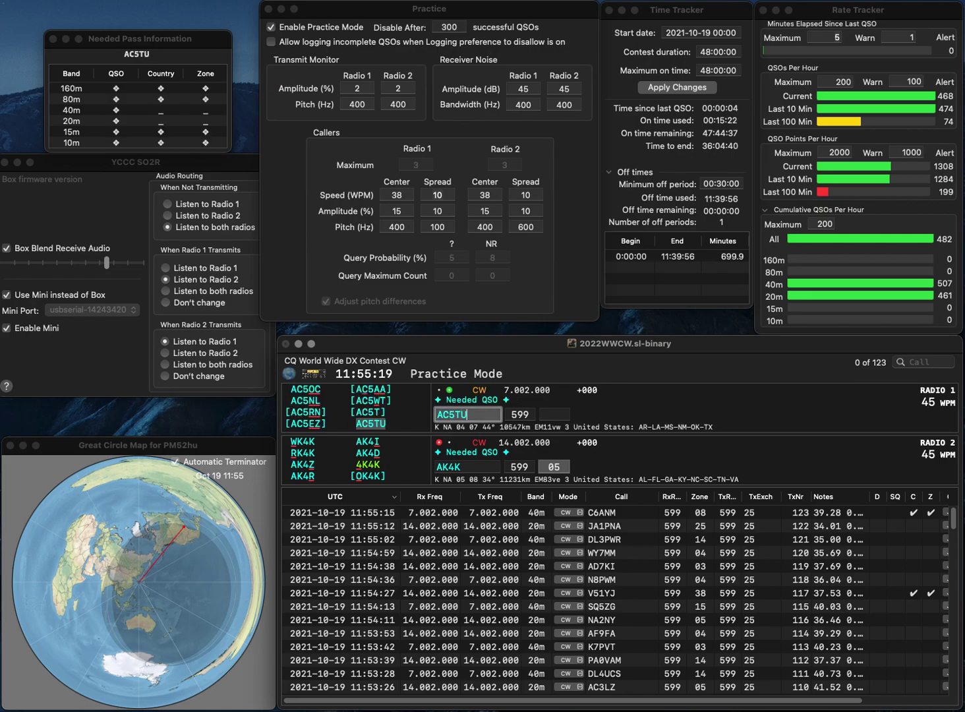
key("Return")
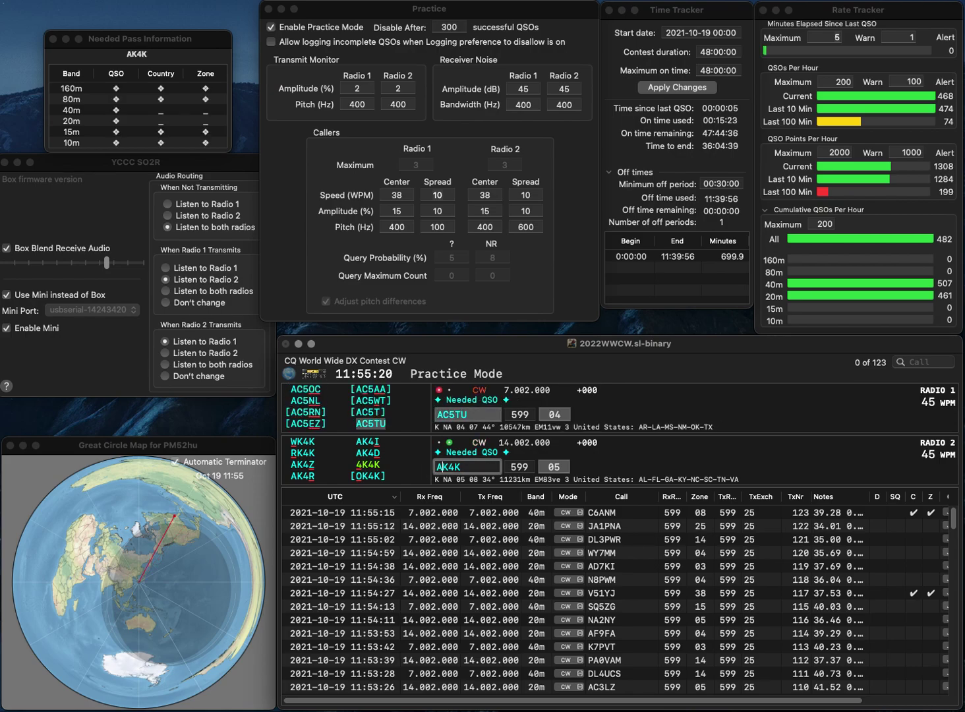
type("D")
key("Delete")
key("Return")
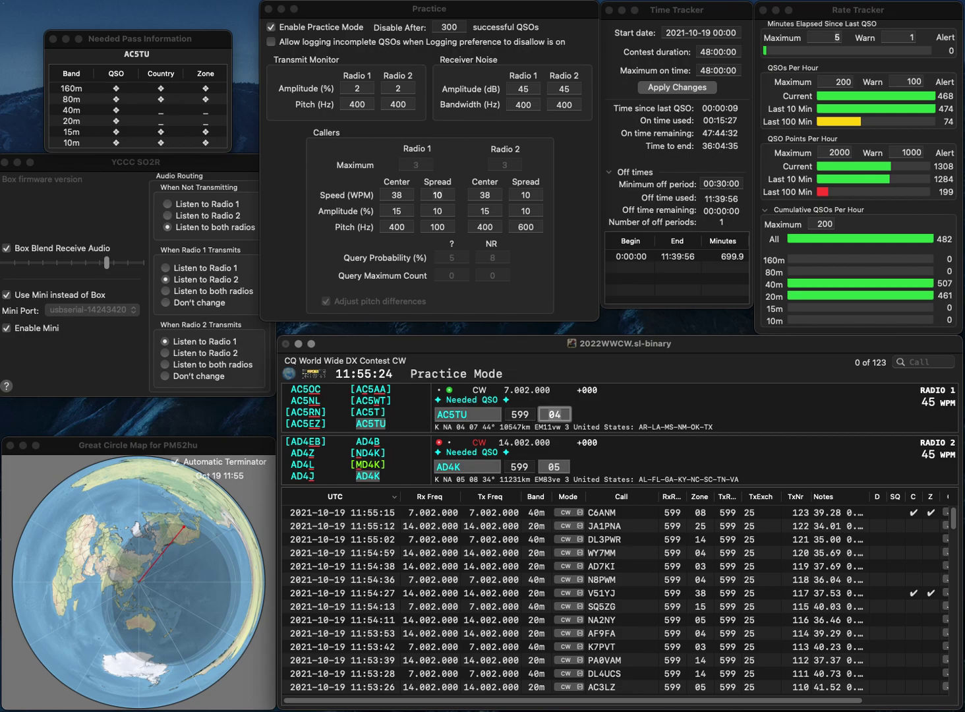
key("Return")
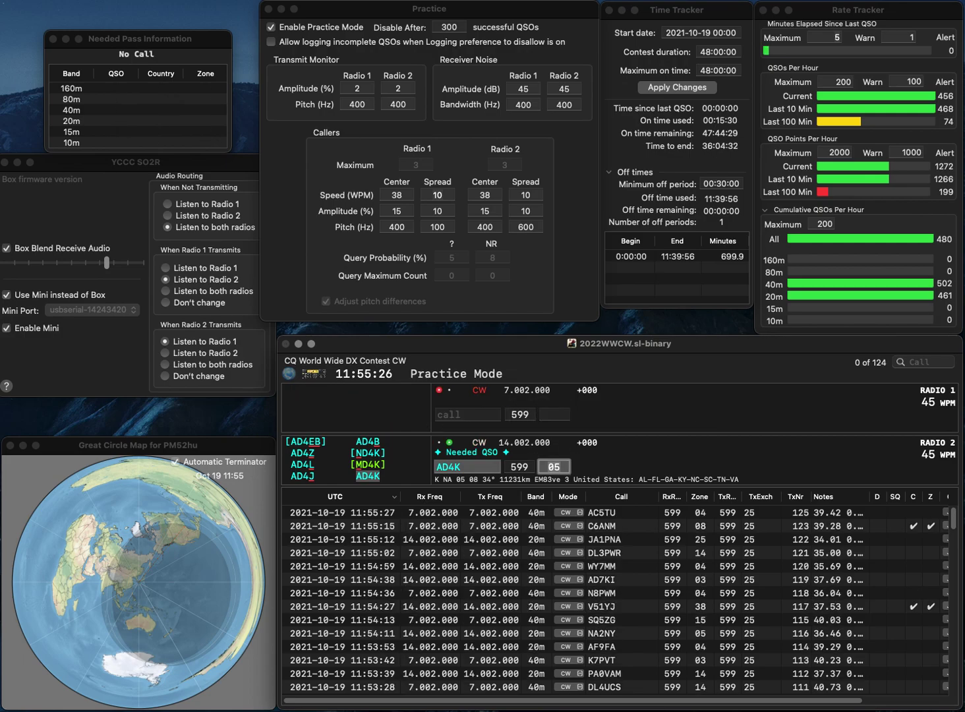
key("Return")
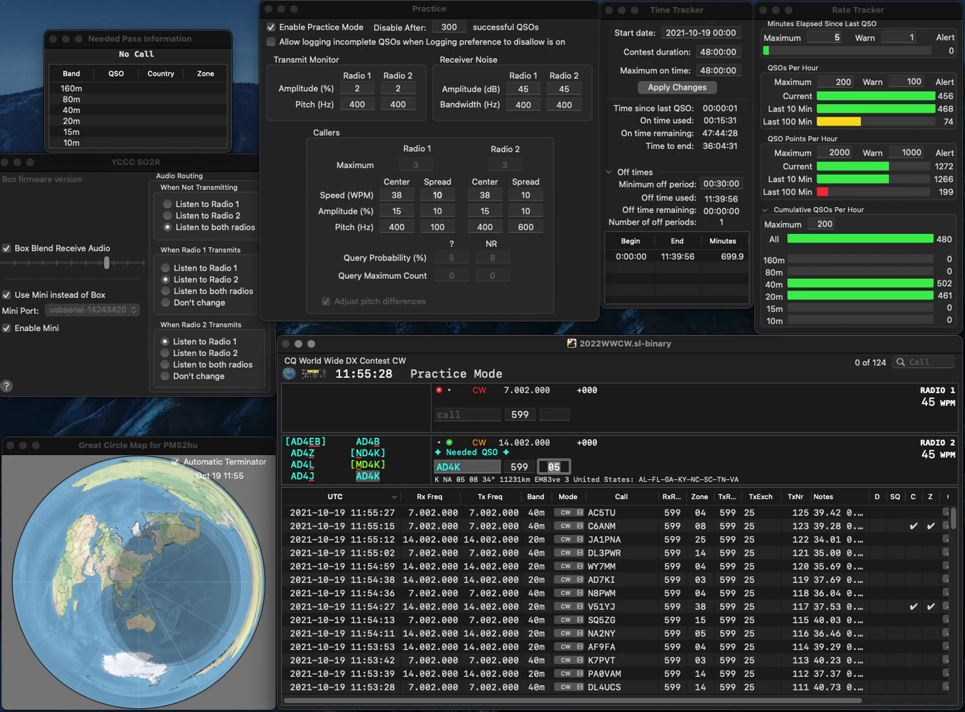
Step: Work SP6T on Radio 1 and KC7ND on Radio 2, logging them with zones 15 and 03
type("SP")
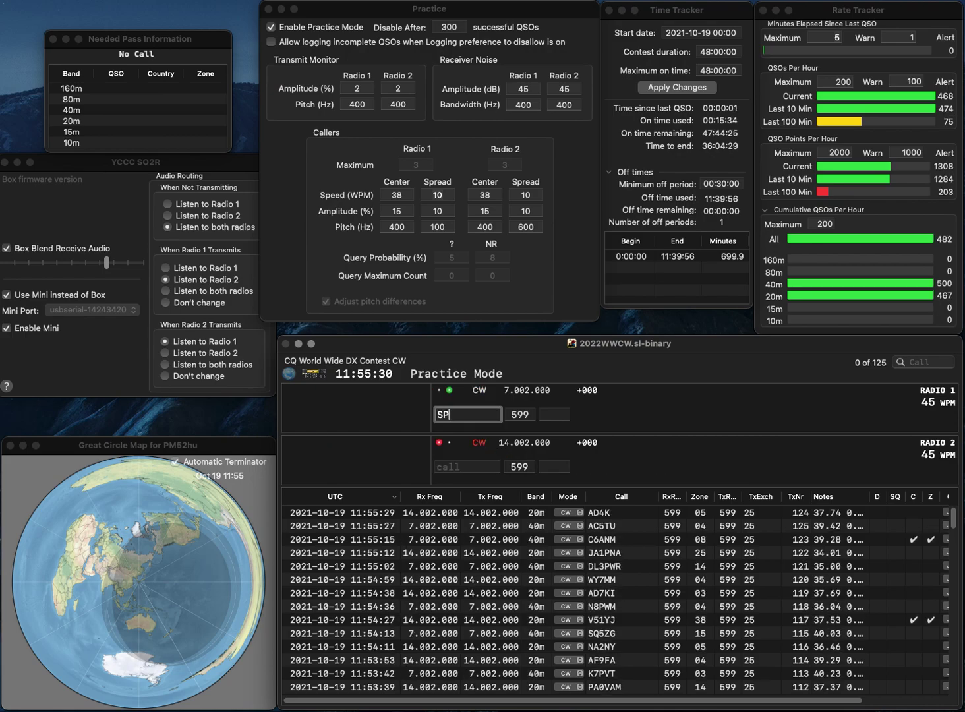
type("6T")
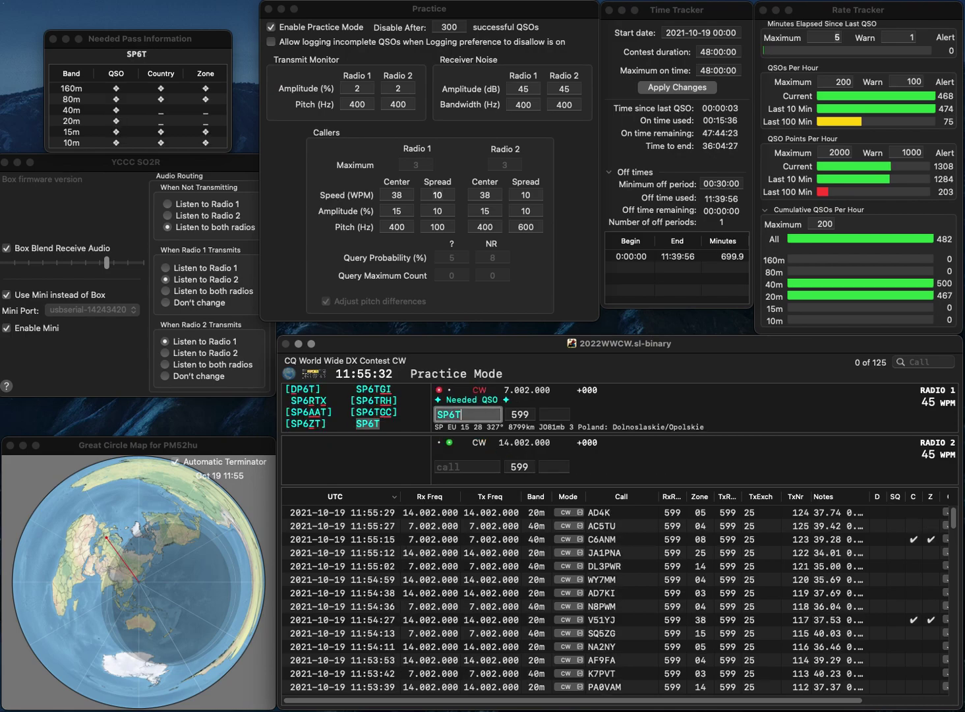
key("Return")
type("C7ND")
key("Home")
type("K")
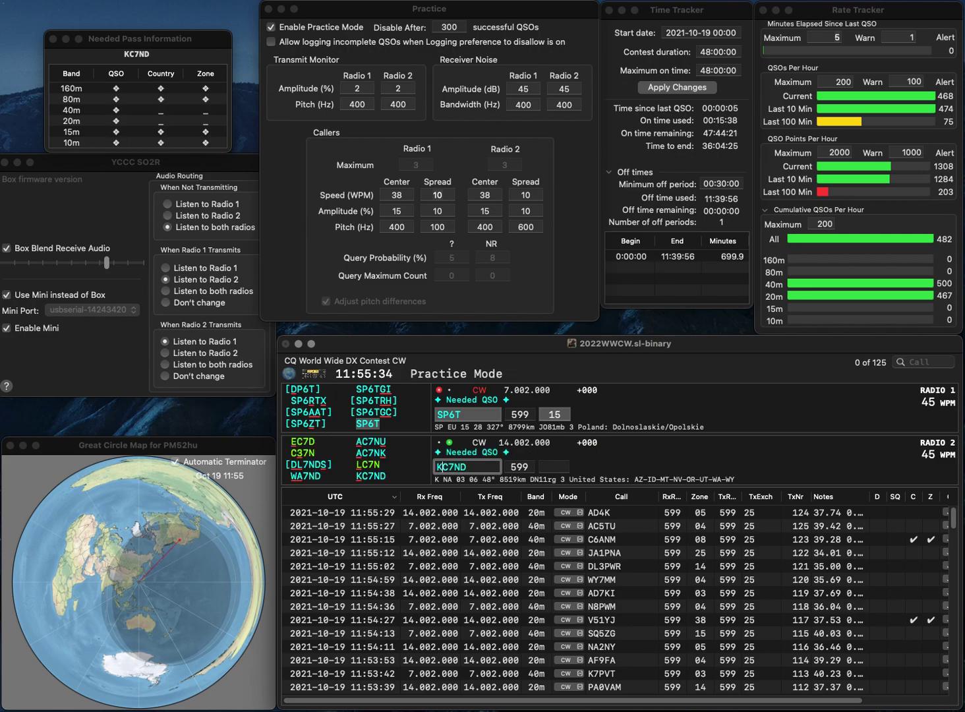
key("Return")
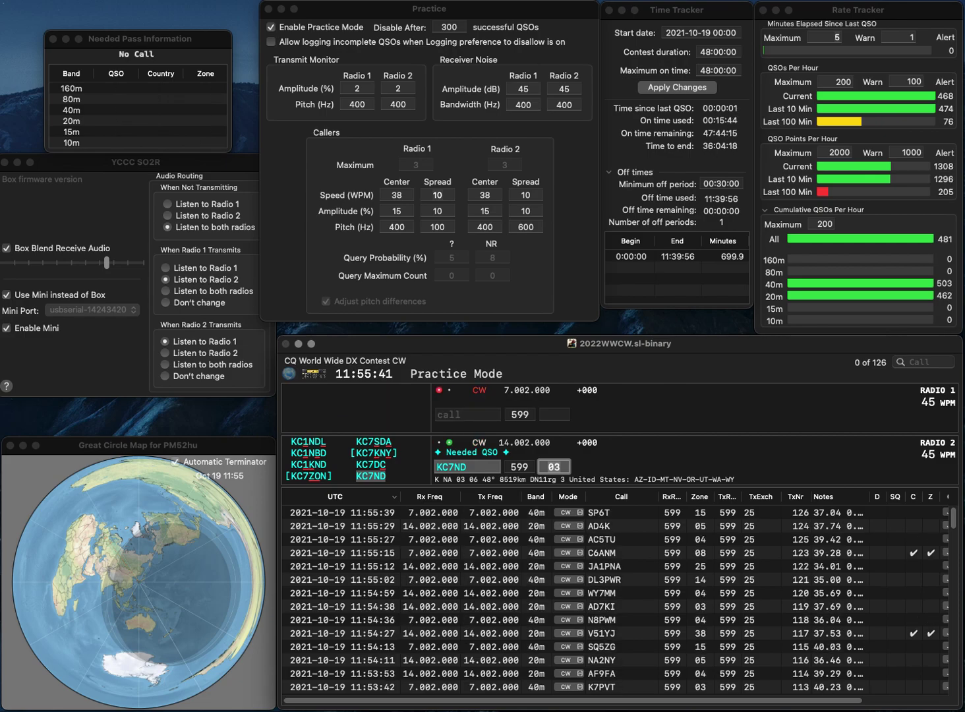
key("Return")
type("K0T")
key("Return")
type("AG7GB")
key("Return")
key("Left")
key("BackSpace")
type("7U")
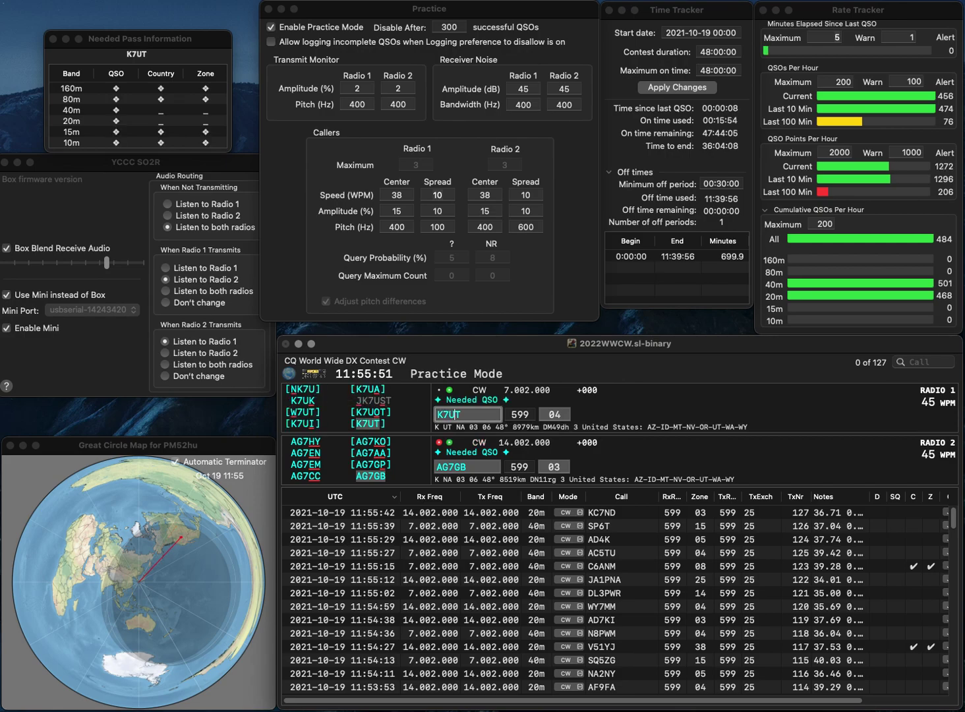
key("BackSpace")
type("8")
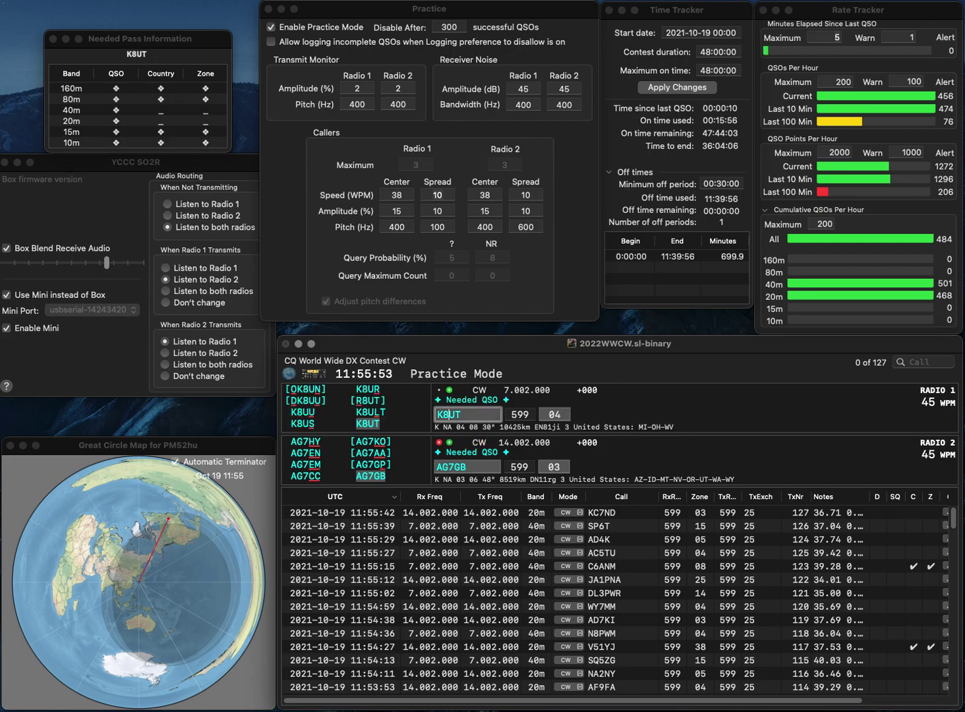
key("Return")
key("backslash")
key("space")
key("backslash")
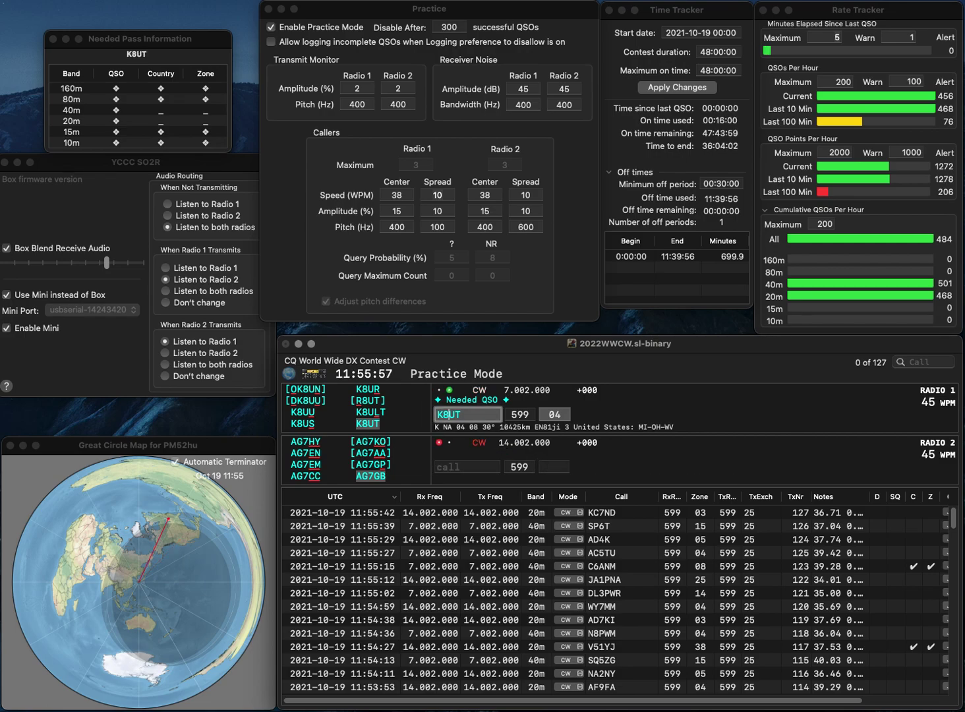
key("Return")
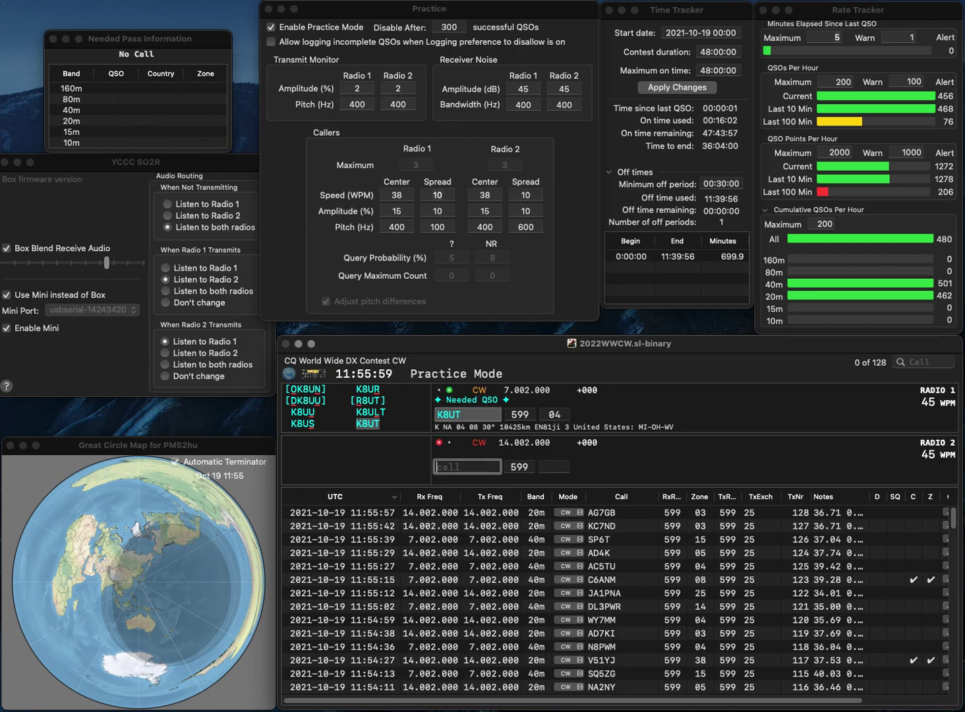
type("INPF")
key("Return")
type("JA4CZM")
key("Return")
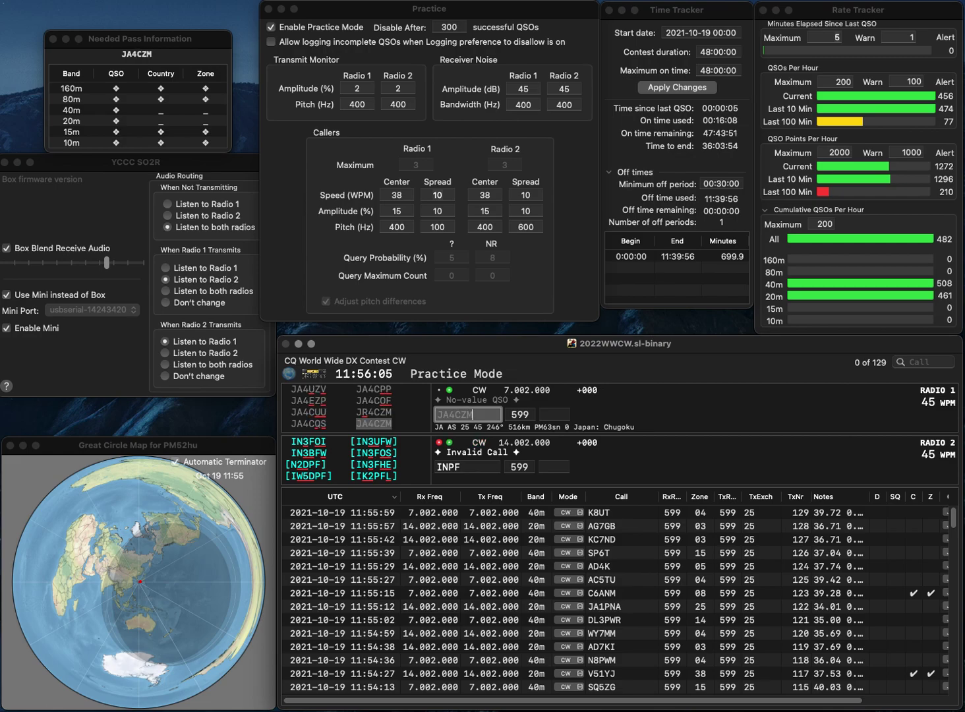
key("BackSpace")
type("K7")
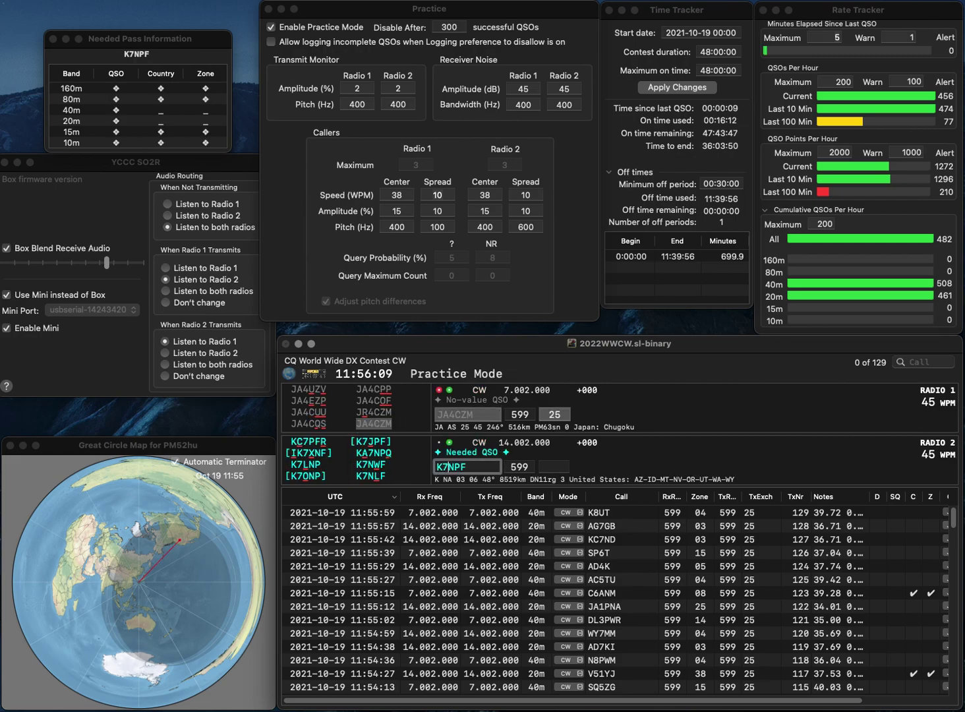
key("Return")
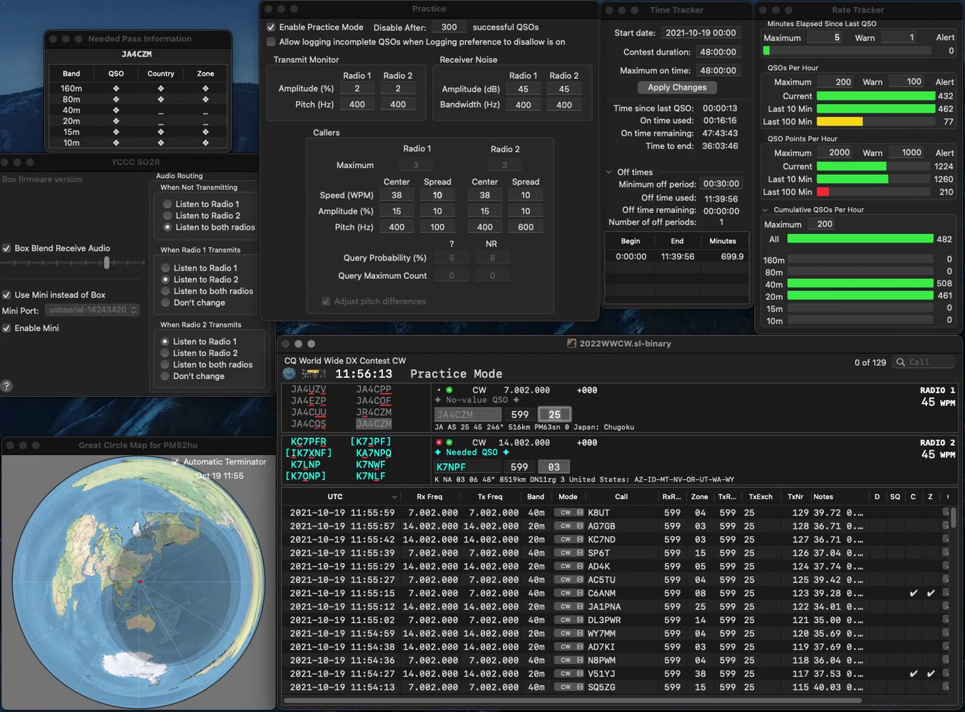
key("Return")
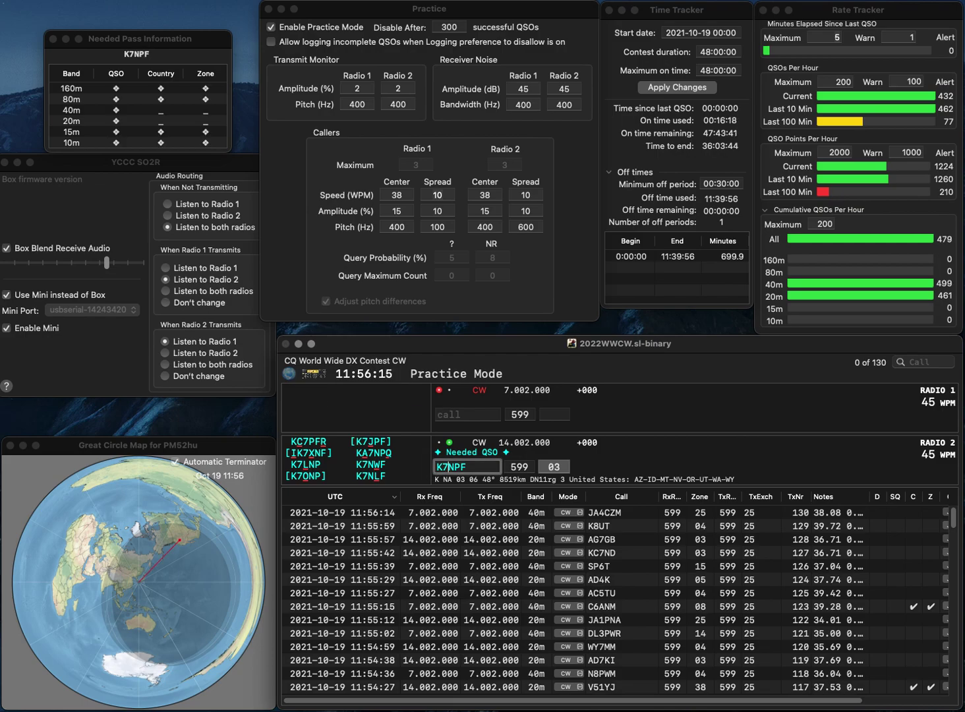
Step: Revise the Radio 2 call to K7KMF and send it to the caller
key("BackSpace")
key("BackSpace")
type("MF")
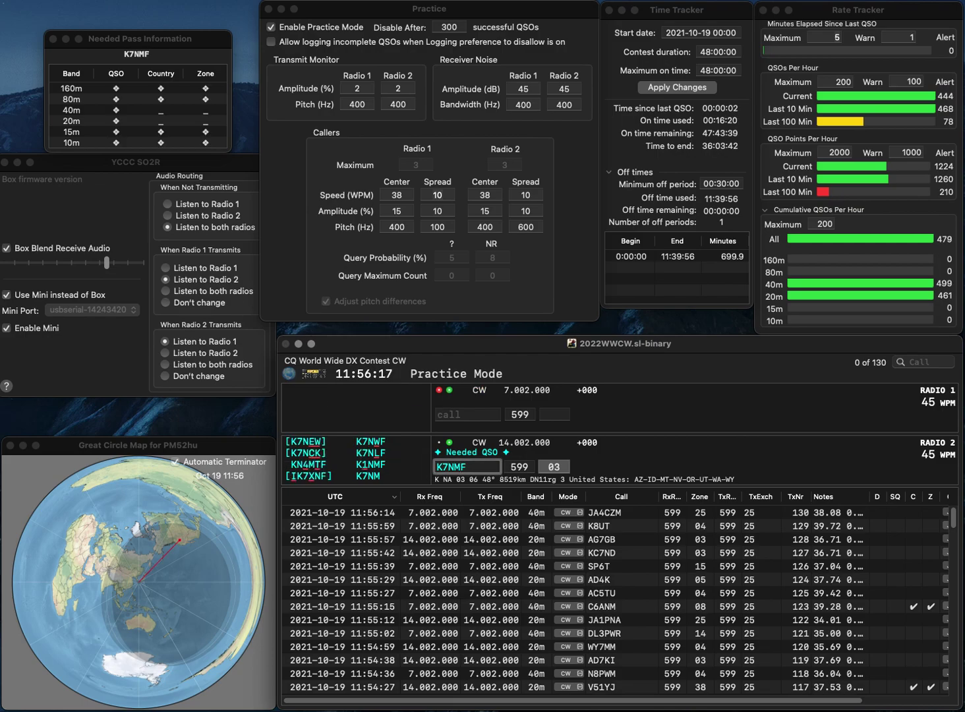
key("BackSpace")
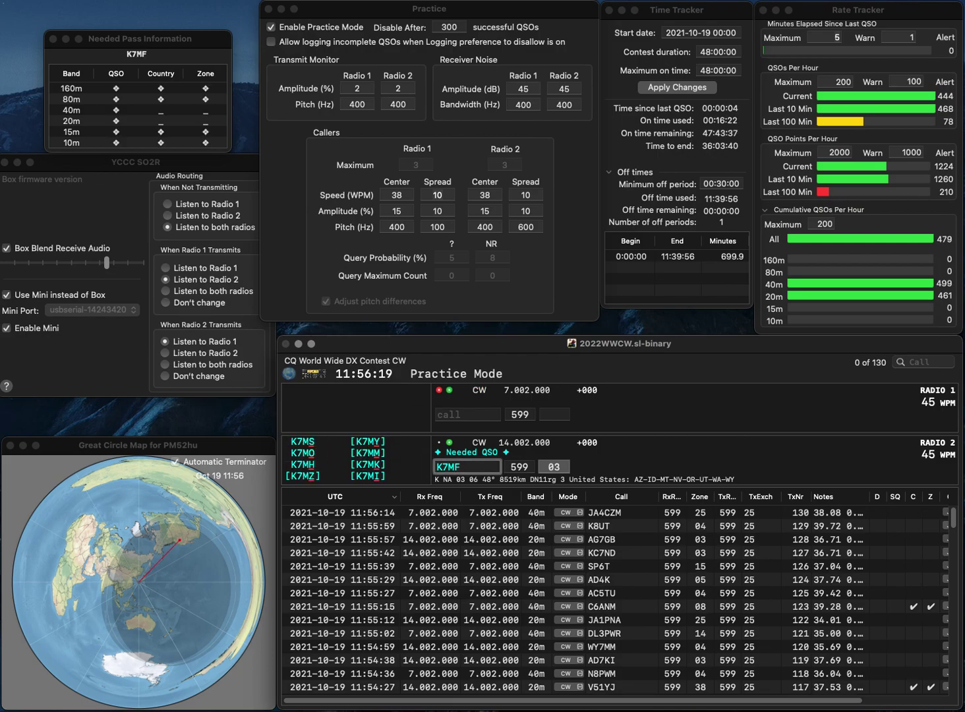
type("K")
key("Return")
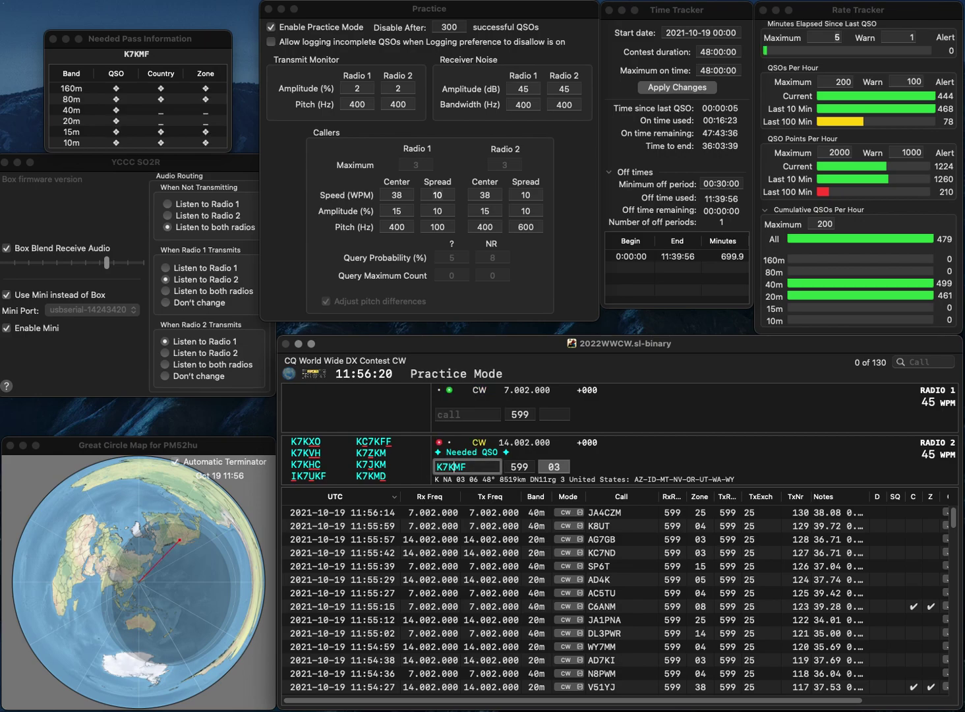
Step: Enter G30A as the Radio 1 call, correct its prefix to make Z30A, and send the exchange
type("G3")
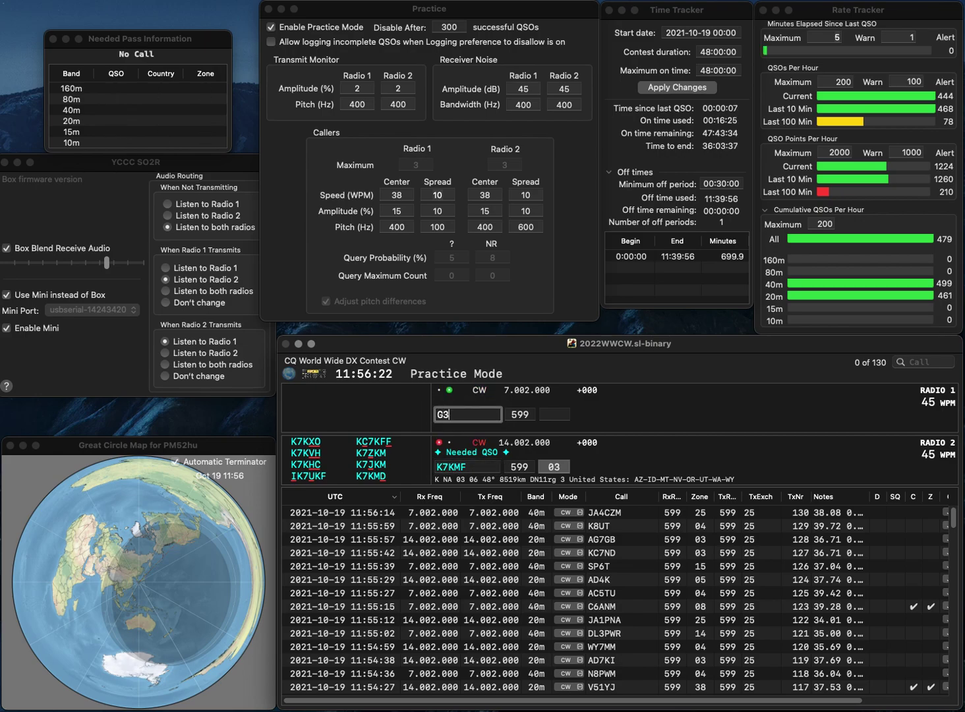
type("0A")
key("Left")
key("Left")
key("Left")
key("BackSpace")
type("Z")
key("Return")
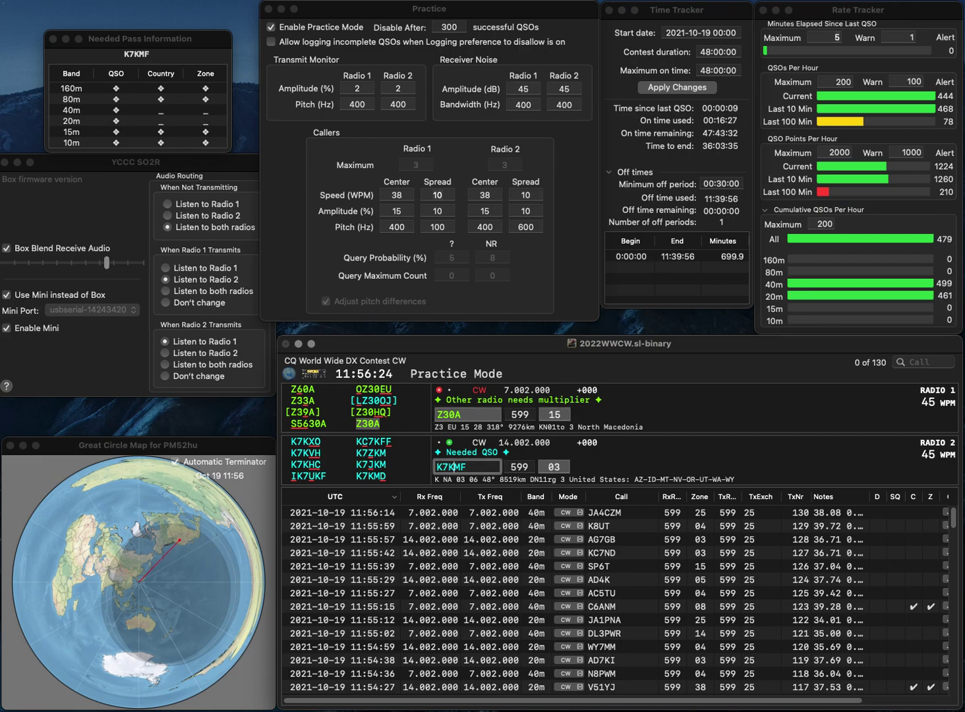
key("Delete")
type("W")
key("Return")
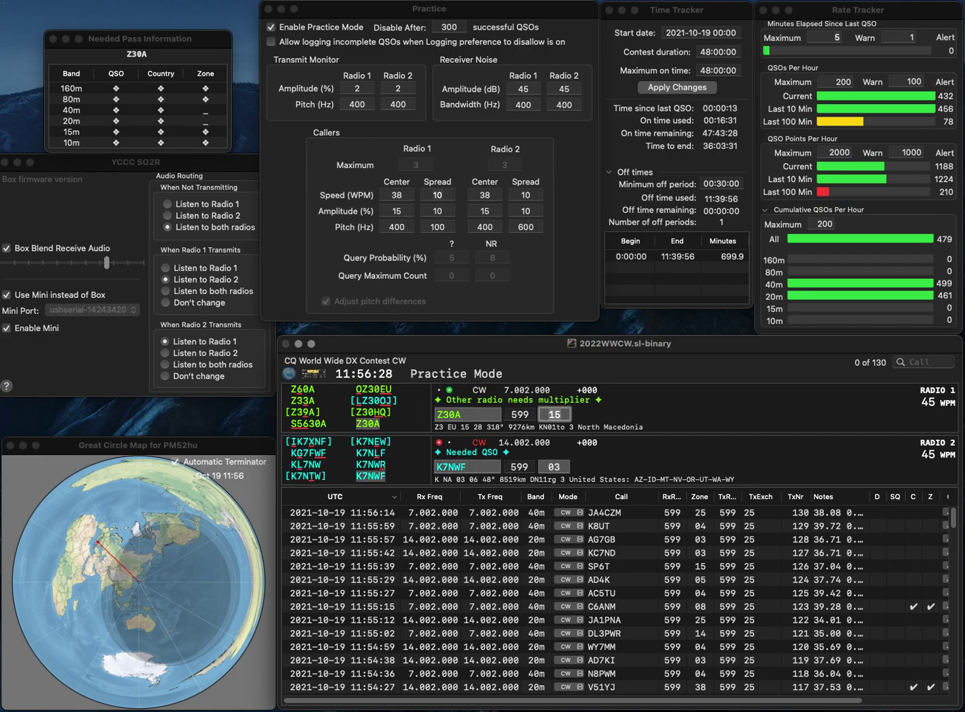
key("Tab")
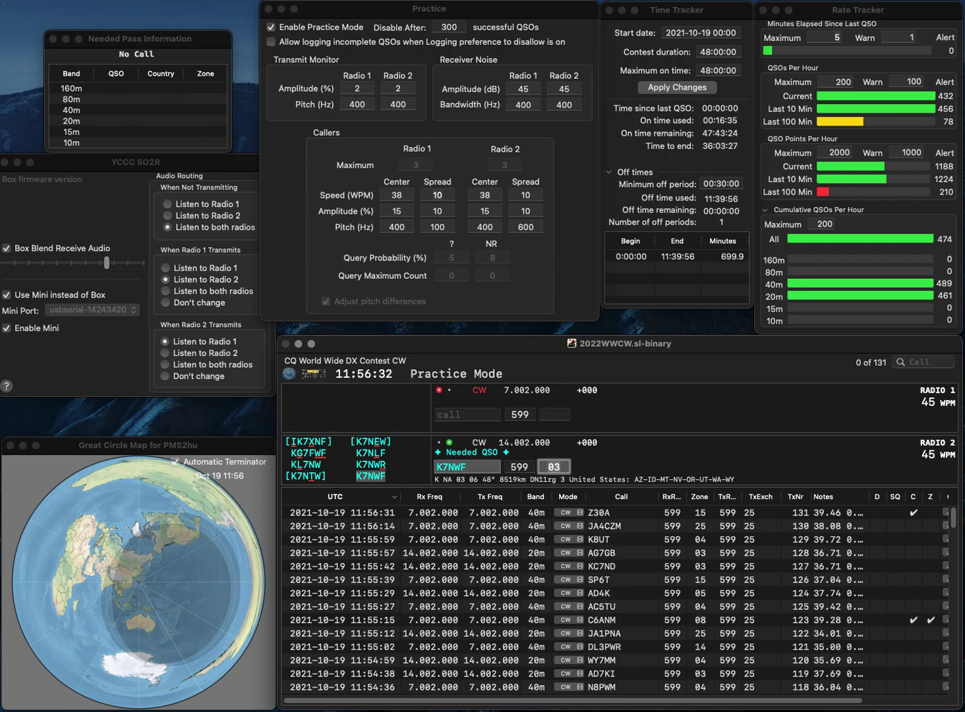
key("Return")
type("JN1THL")
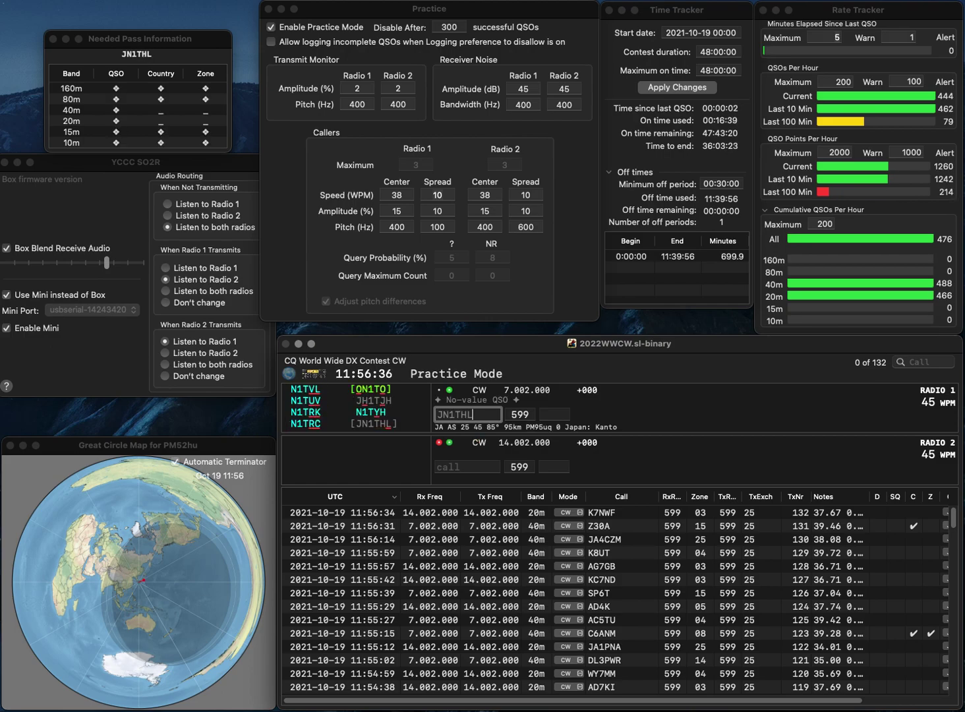
key("Return")
type("9BY")
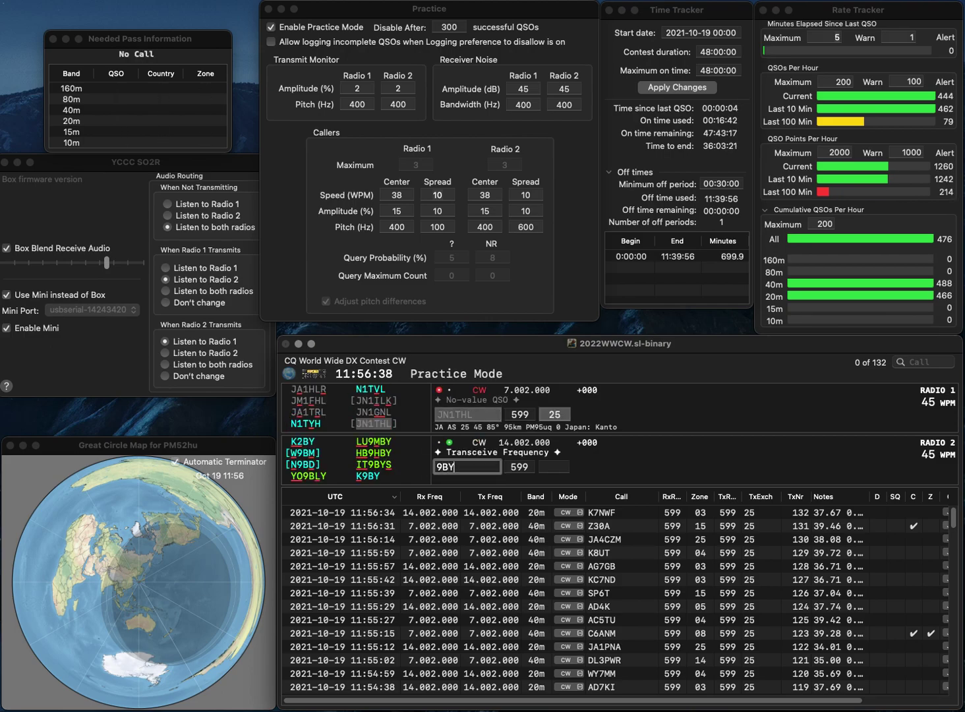
type("S")
key("Home")
type("IT")
key("Return")
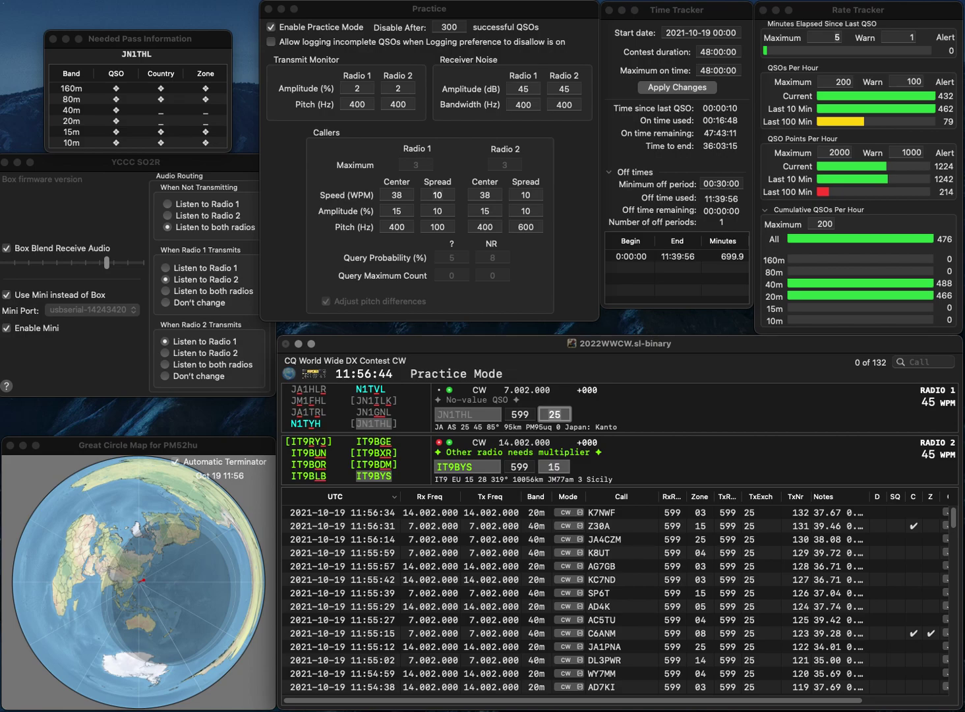
key("Return")
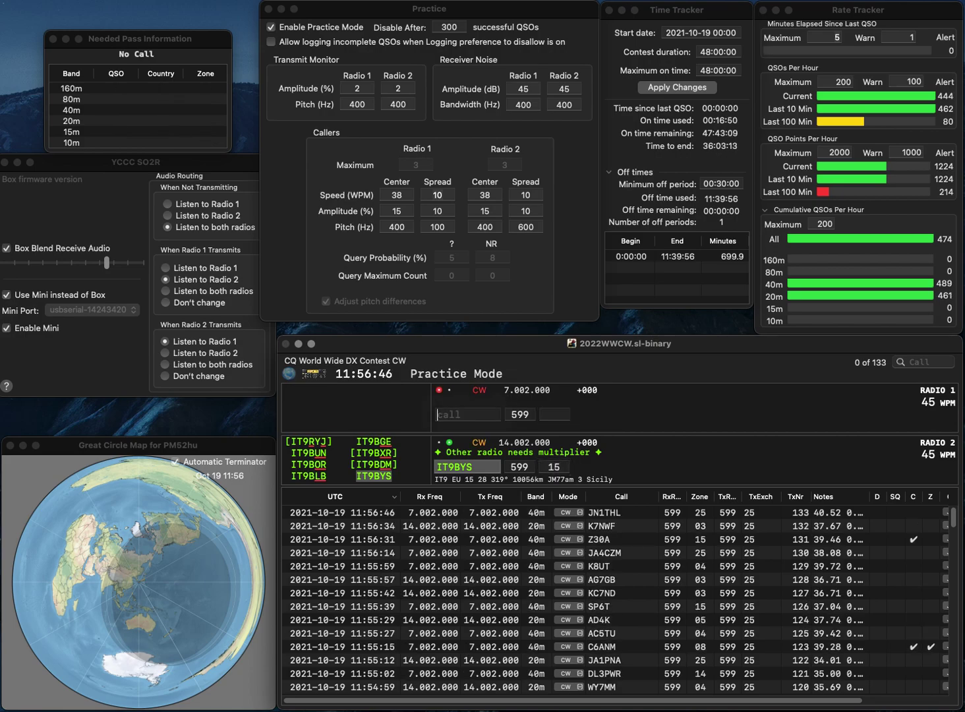
key("Return")
Step: Work AC8TN on Radio 1 and log it with zone 04, sending the partial call DM7 on Radio 2 meanwhile
type("AC8TN")
key("Return")
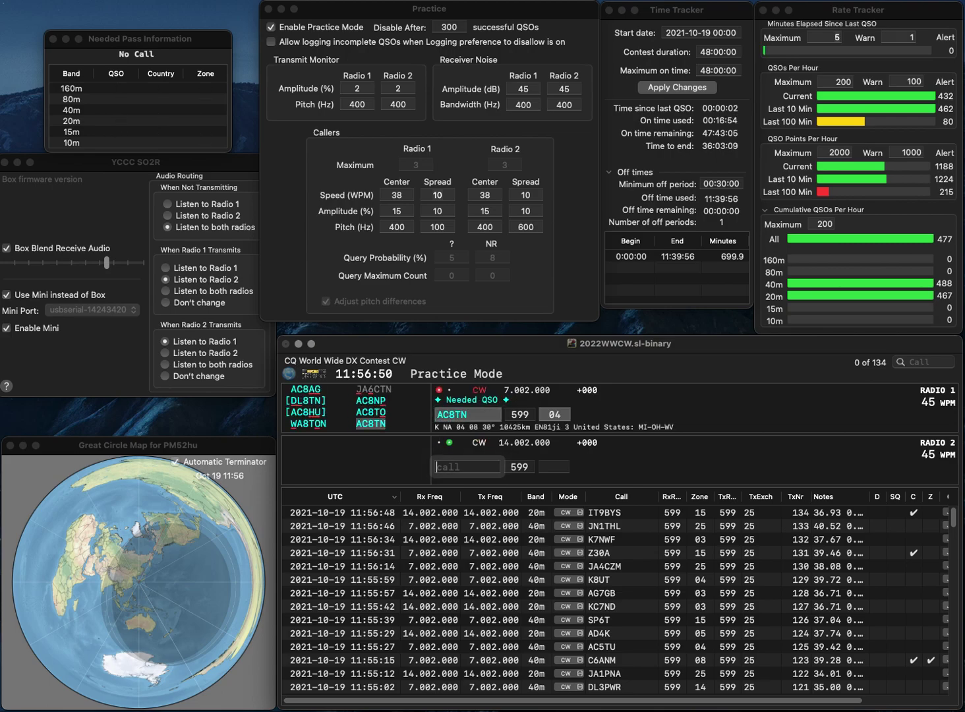
type("DM7")
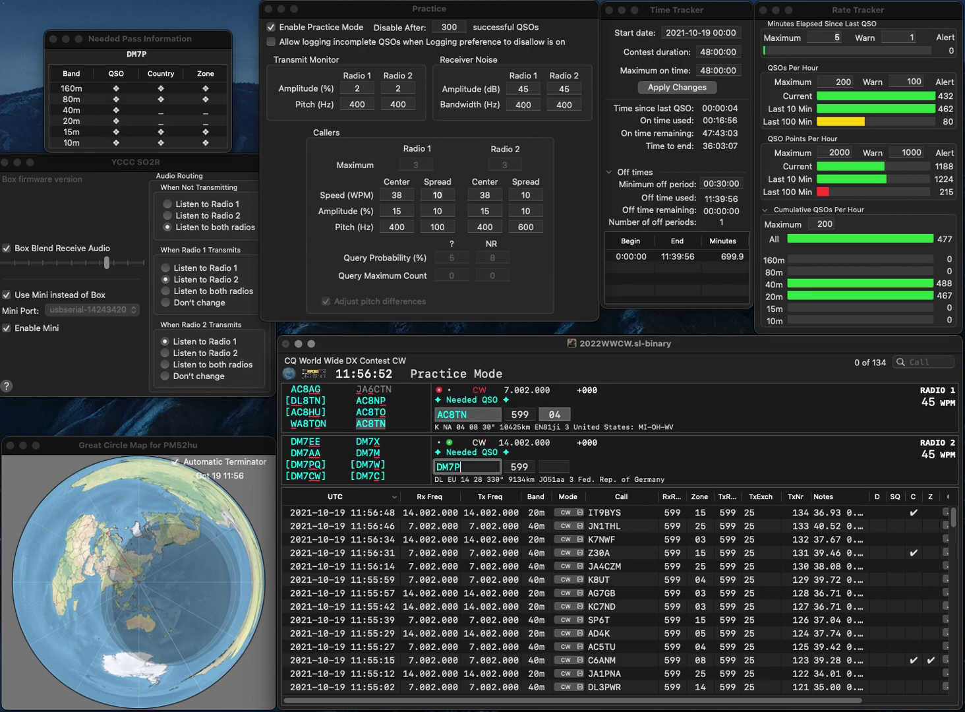
key("Return")
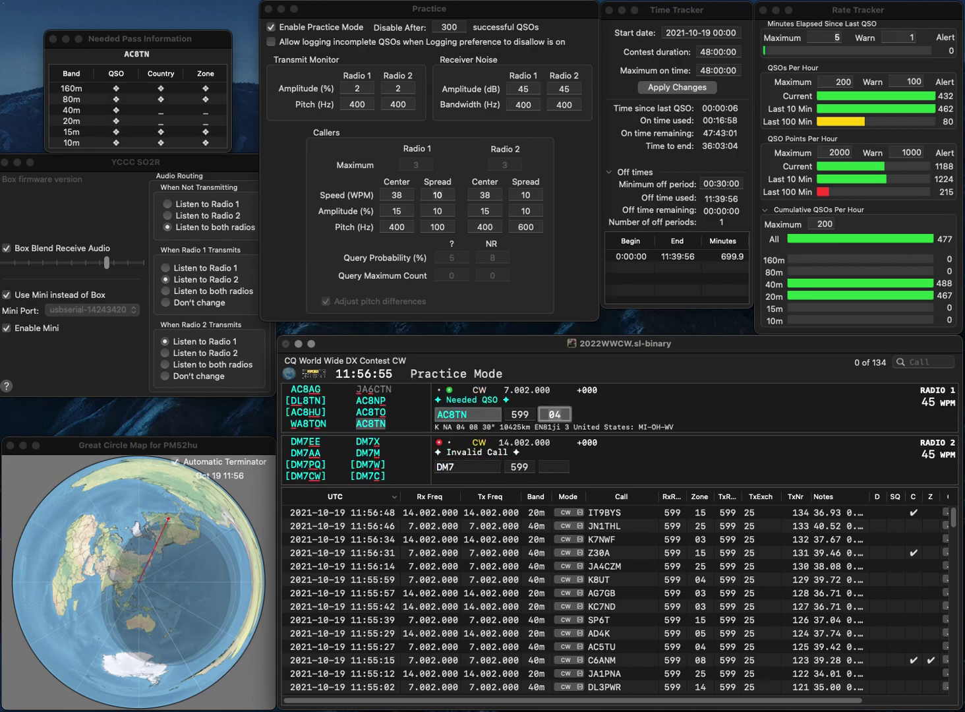
key("Return")
Step: Enter BD7JNA as the Radio 2 call and send the exchange
type("D")
key("BackSpace")
type("BD7J")
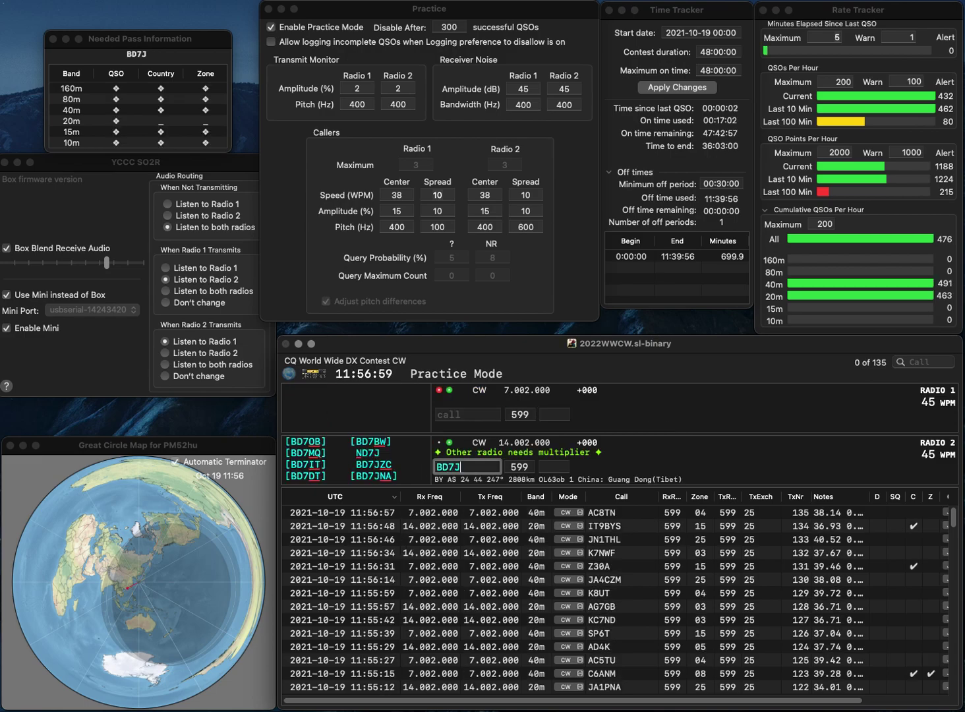
type("NA")
key("Return")
type("N1DU")
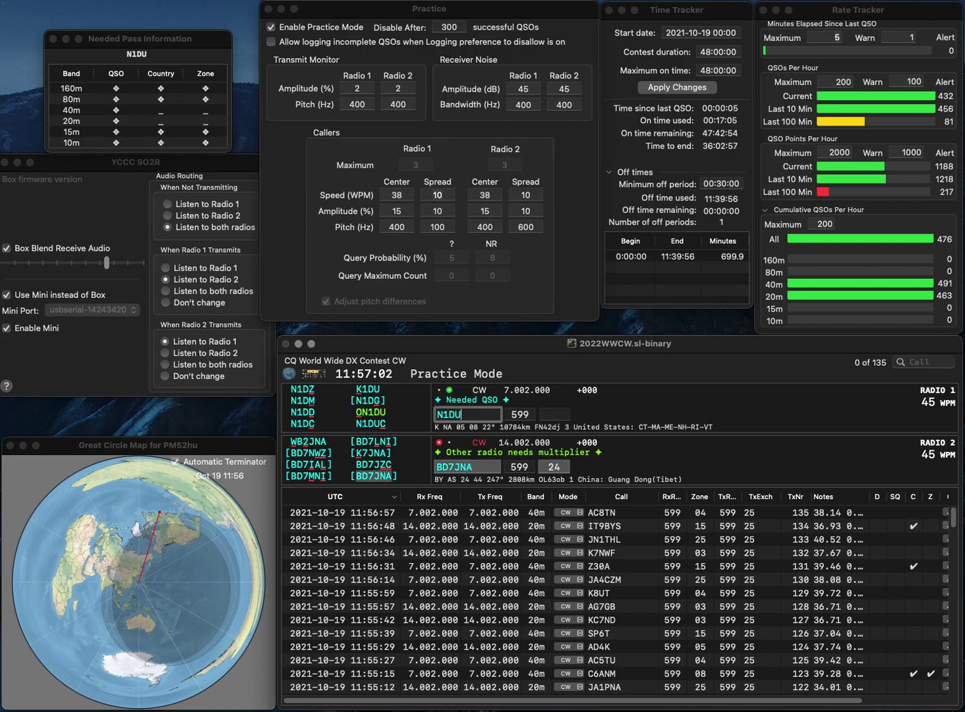
key("BackSpace")
type("NV")
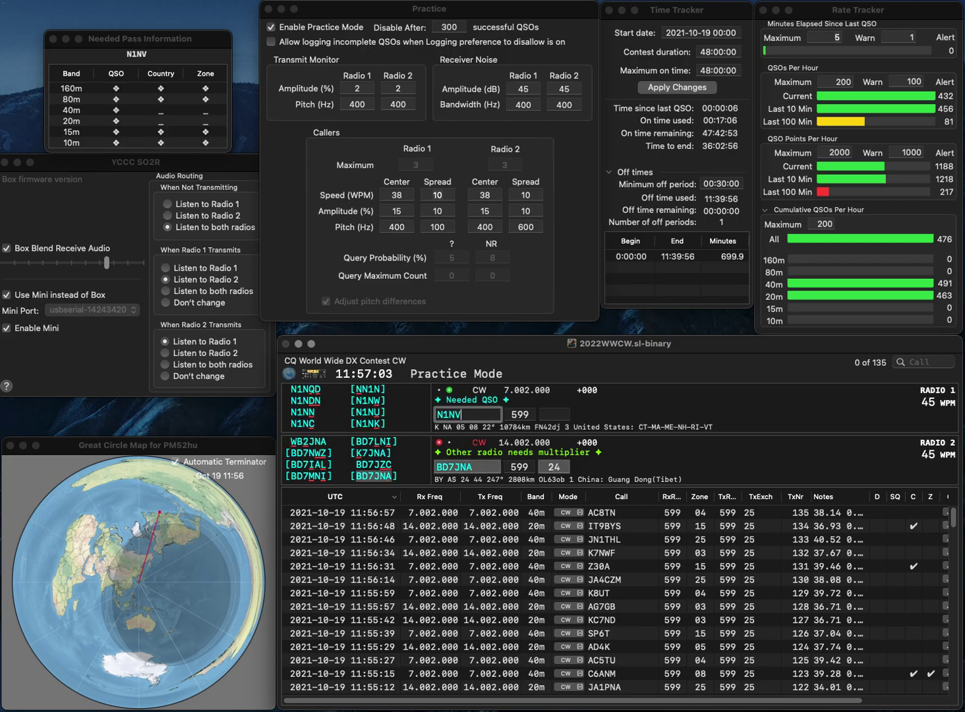
type("O")
key("Return")
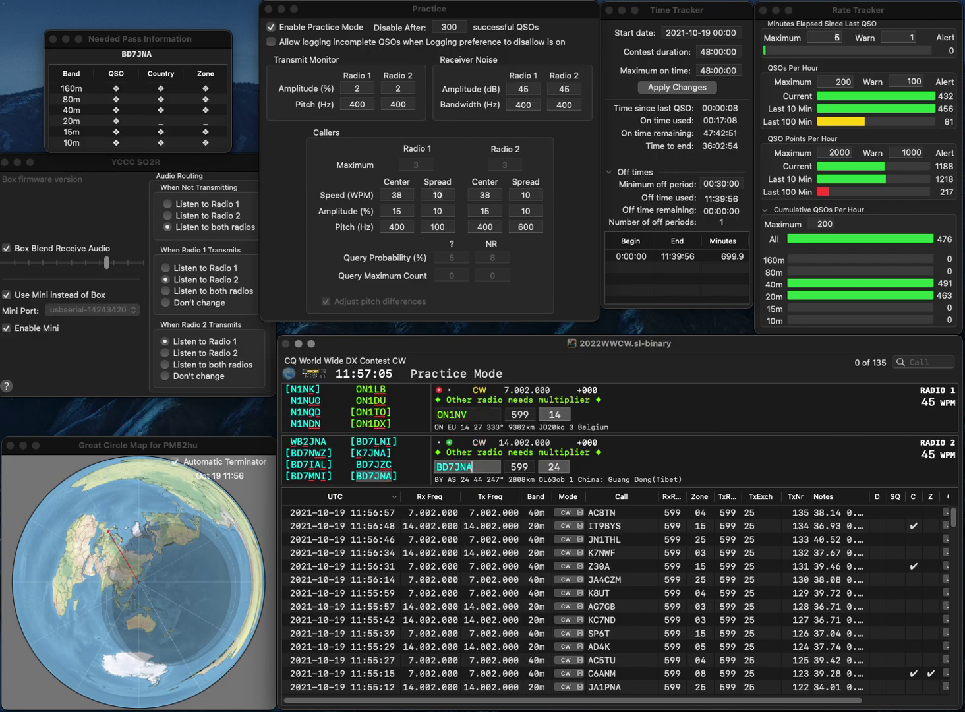
key("Return")
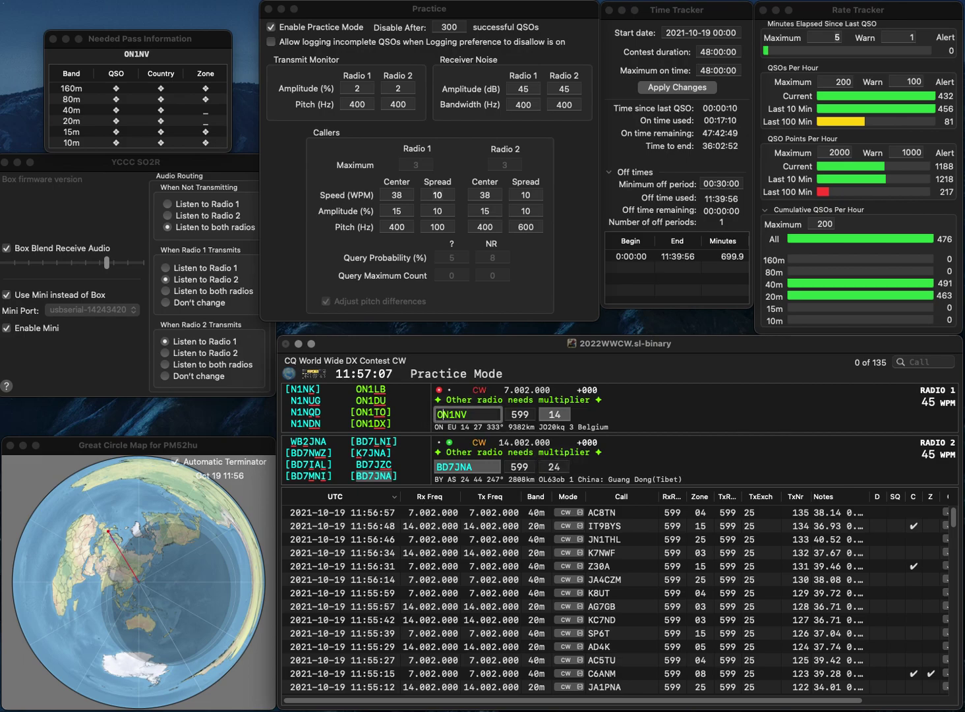
key("Right")
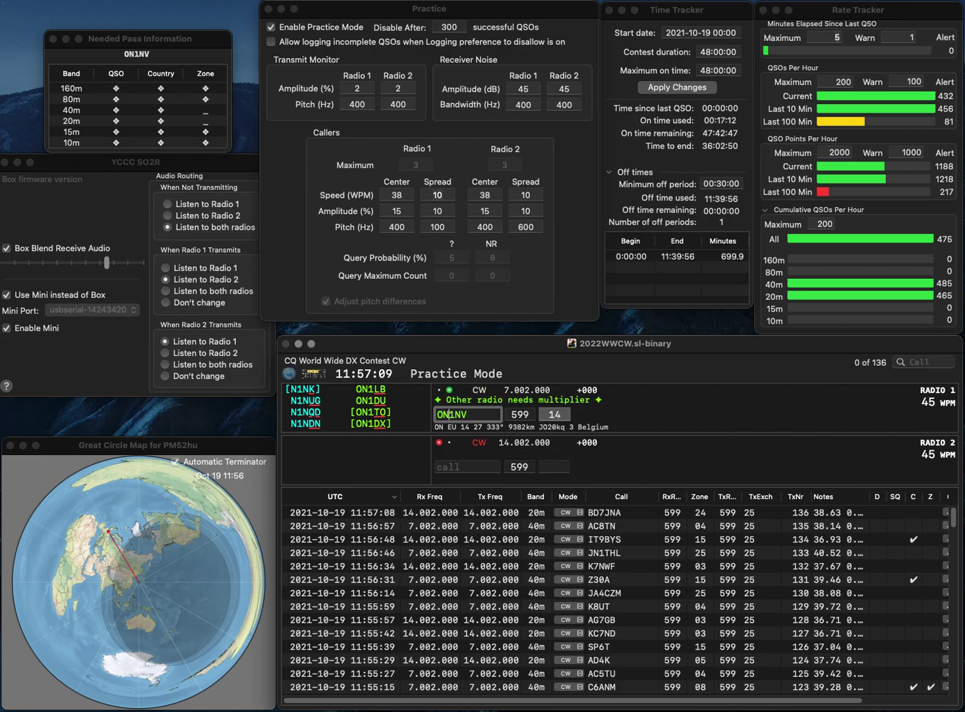
key("Right")
key("BackSpace")
type("D")
key("Return")
type("X0ARZ")
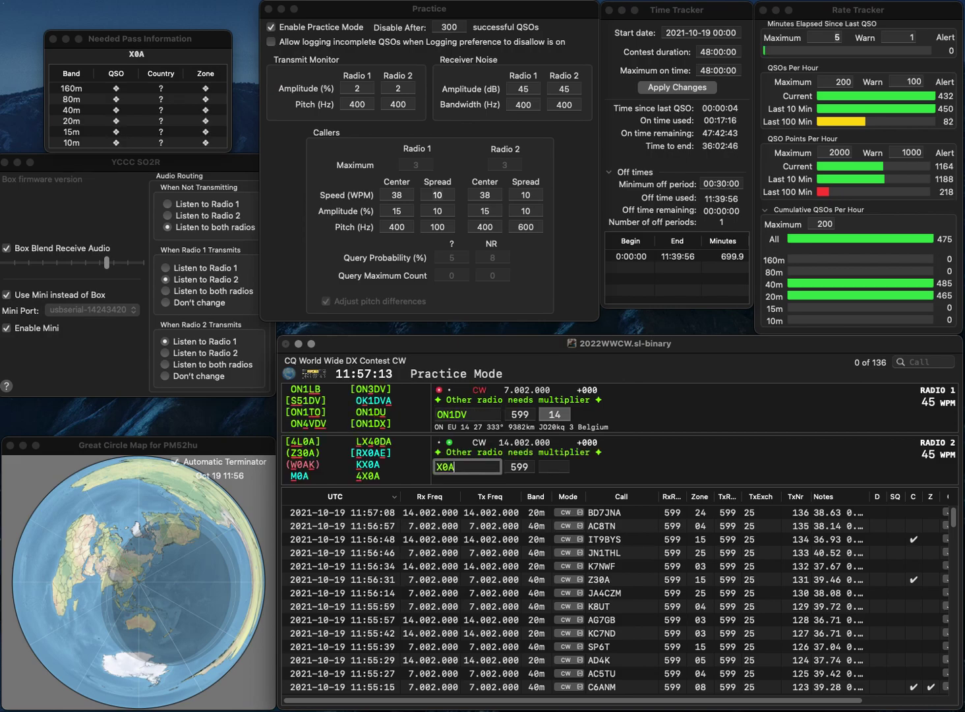
key("Left")
key("Left")
key("Left")
key("Left")
key("BackSpace")
type("KB")
key("Return")
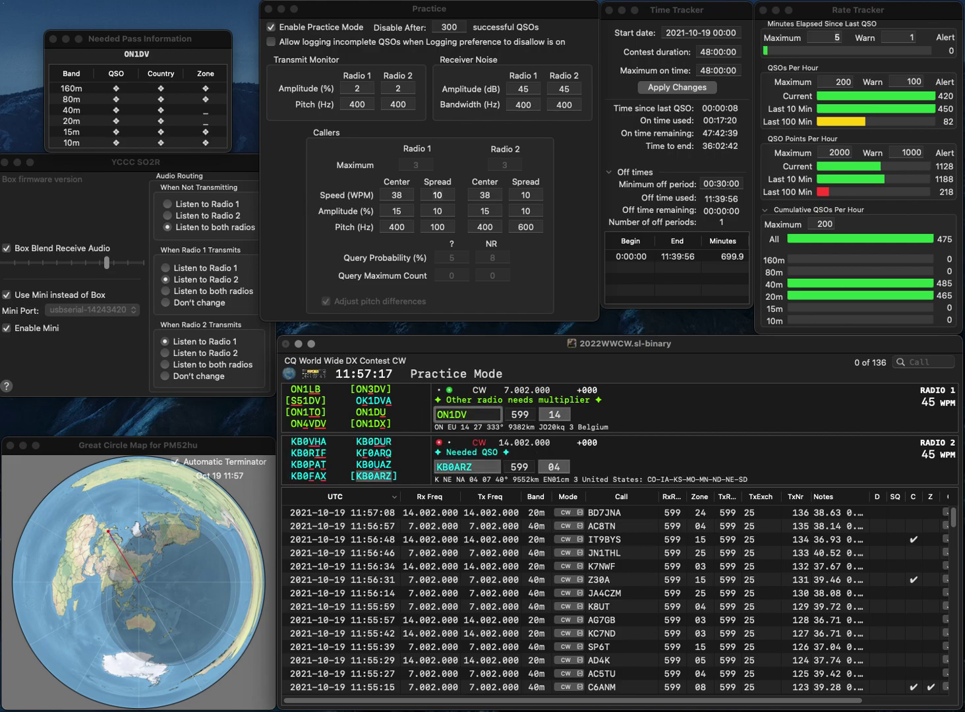
key("Delete")
type("U")
key("backslash")
key("space")
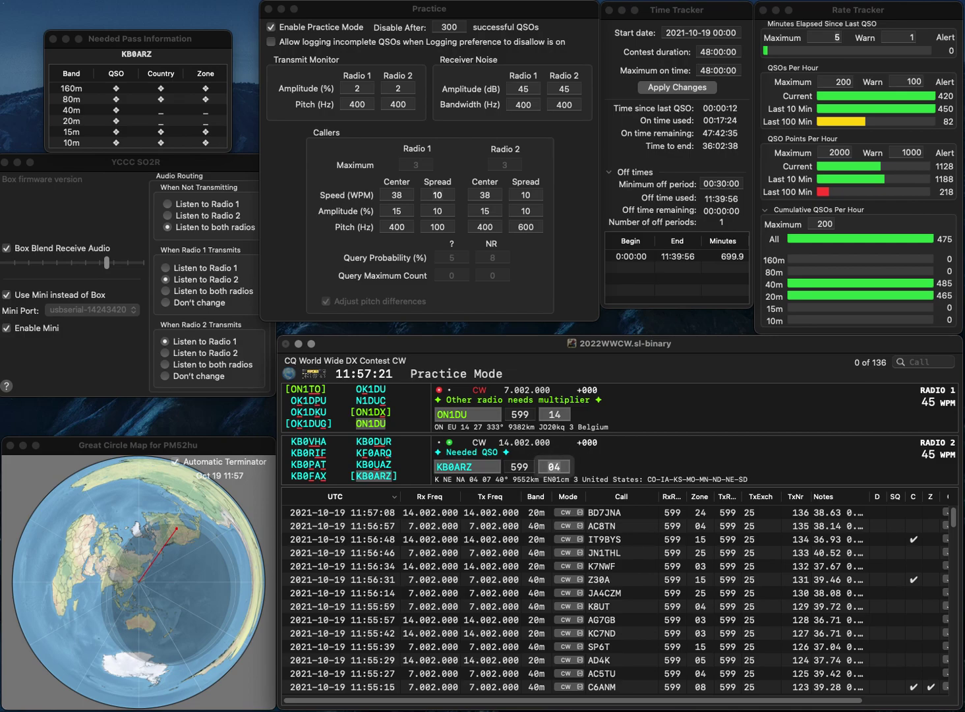
key("Return")
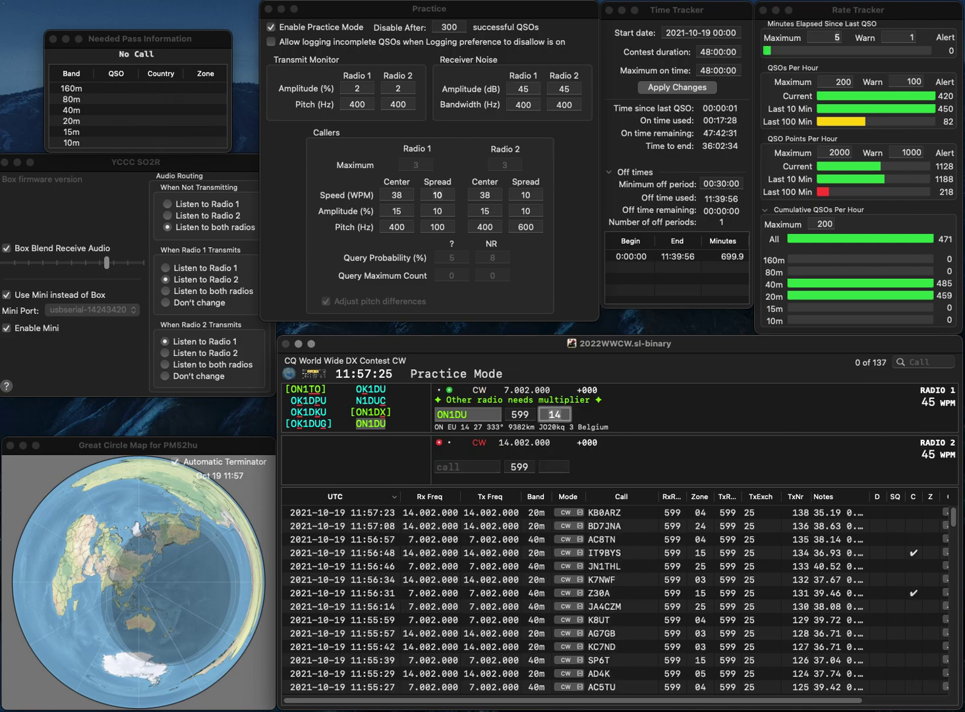
key("Return")
Step: Work K0FUZ on Radio 2 and N3TO on Radio 1, logging them with zones 04 and 05
type("K0FUZ")
key("Return")
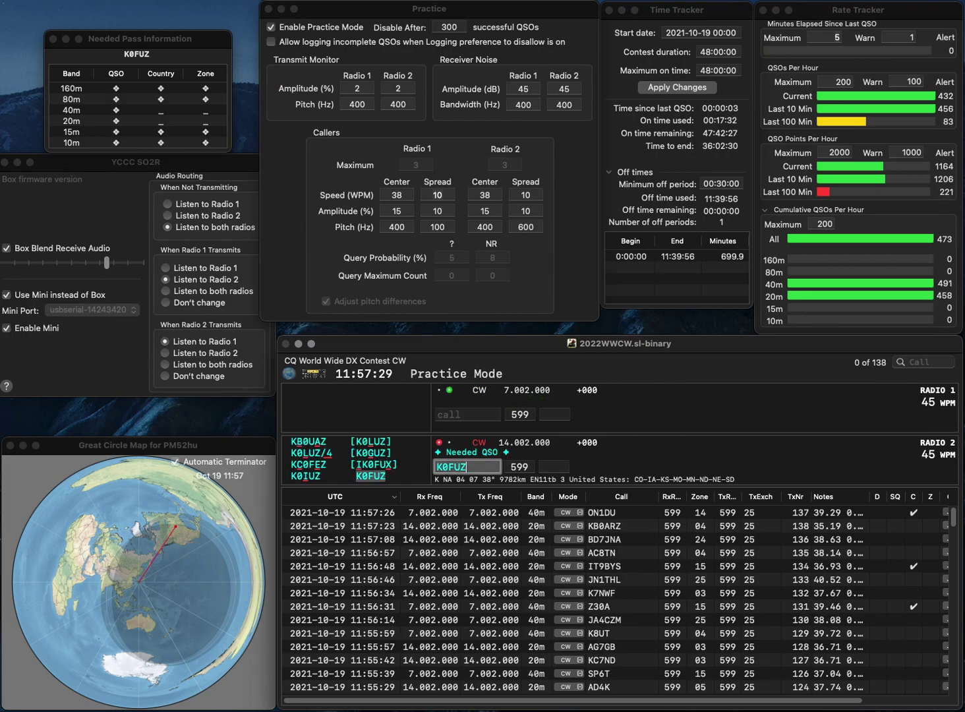
type("N3TO")
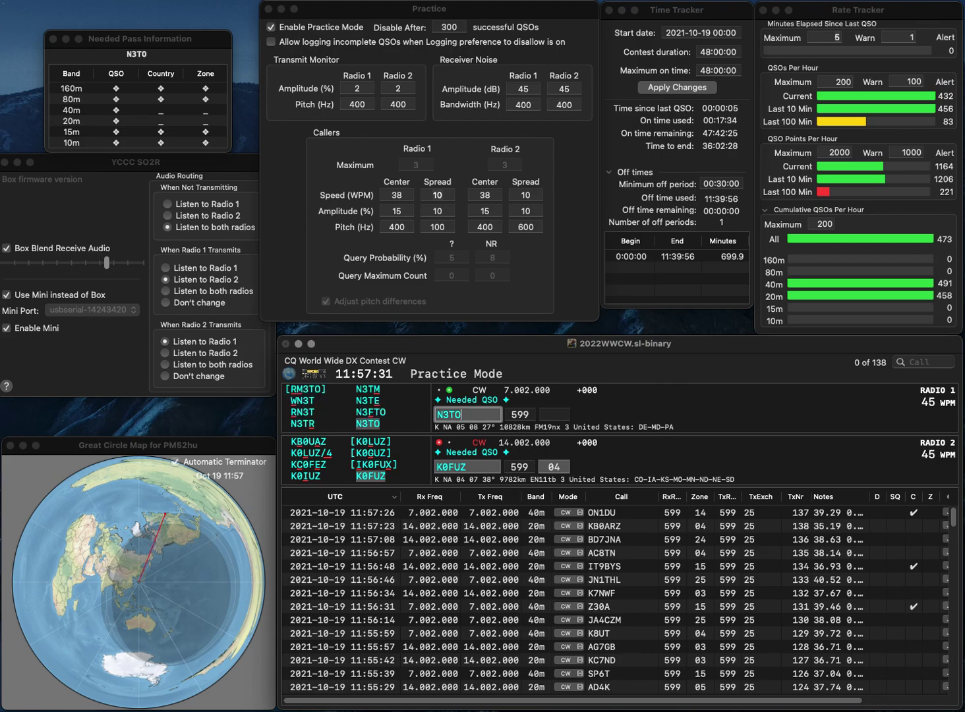
key("Return")
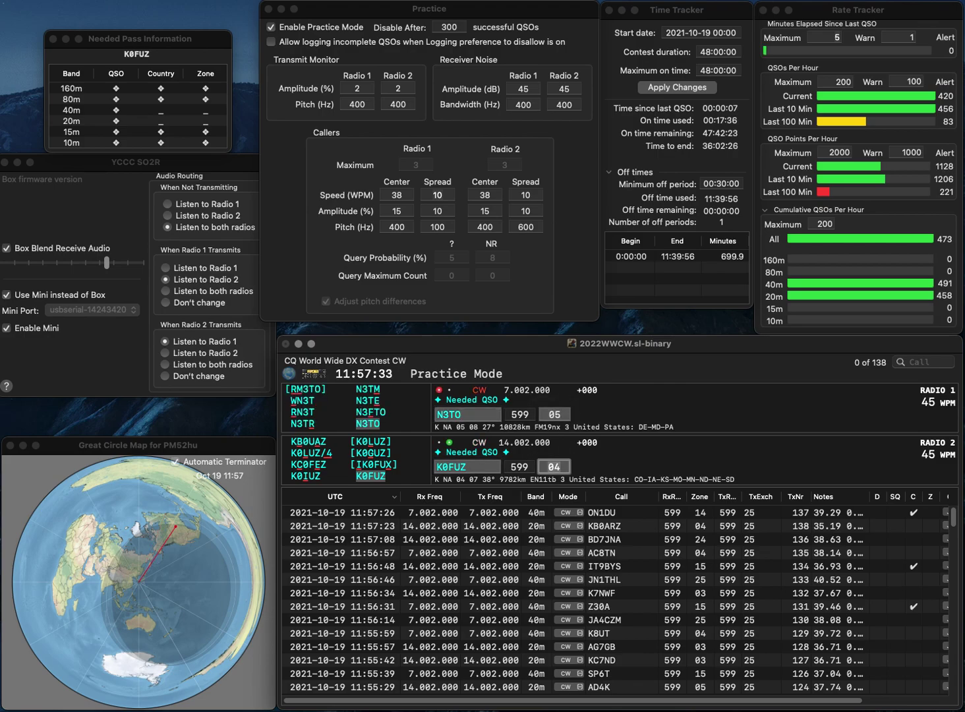
key("Return")
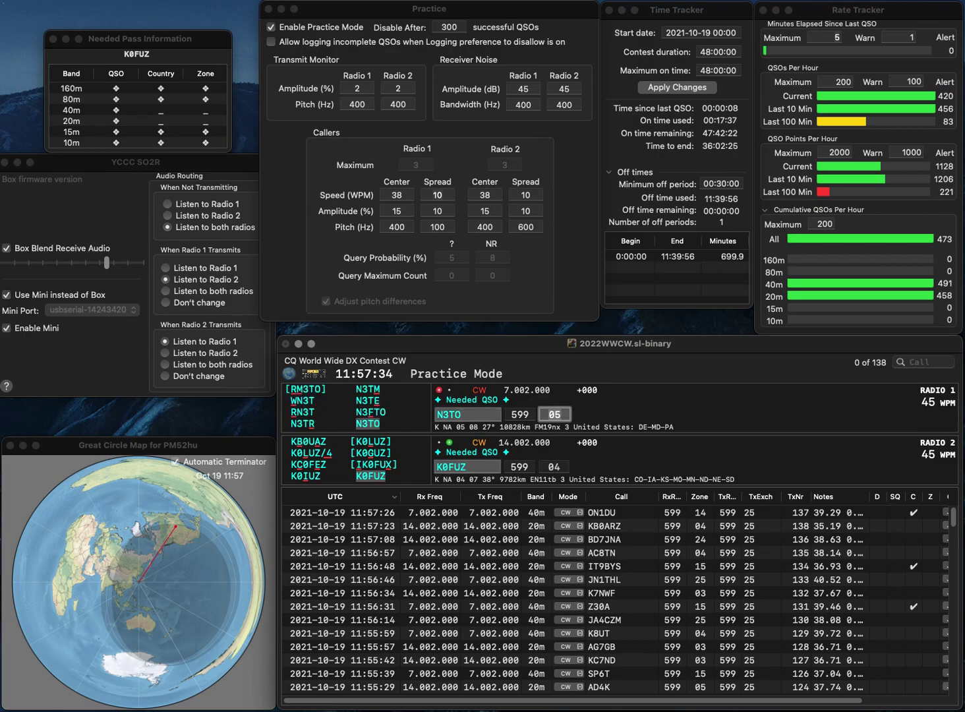
key("Return")
Step: Enter KH2AE as the Radio 2 call and VE3MA as the Radio 1 call, sending the exchange to each
type("KH2AE")
key("Return")
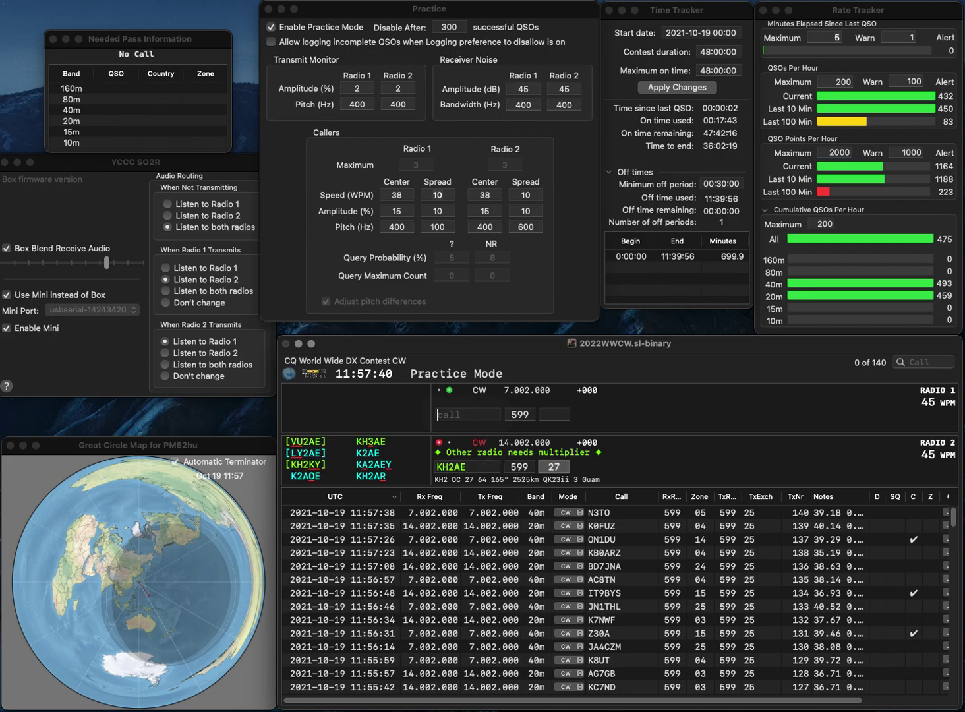
type("VE3MA")
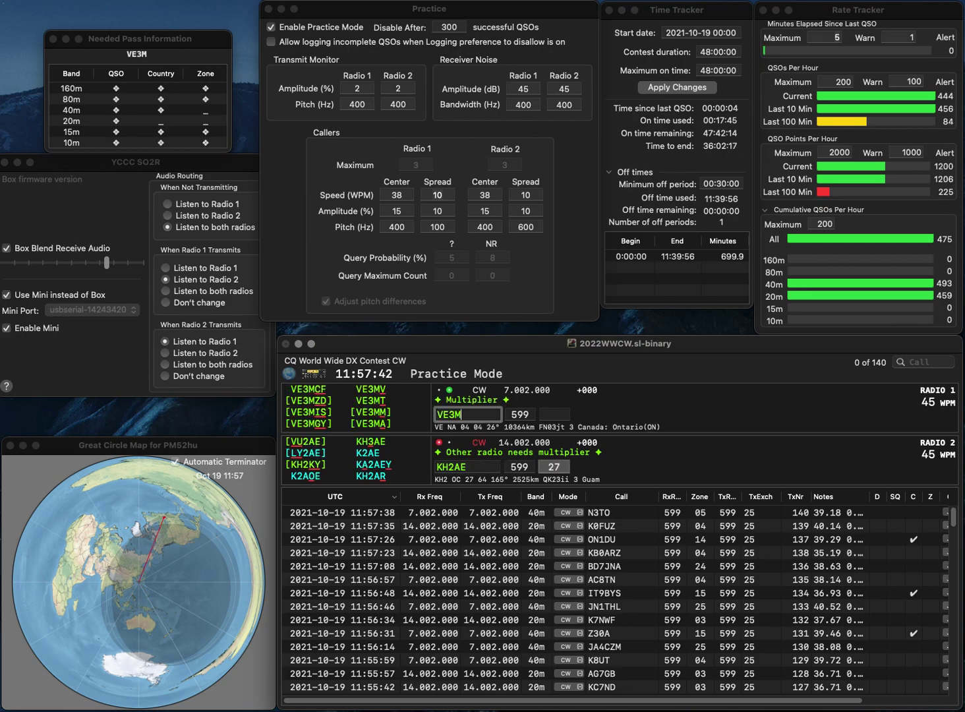
key("Return")
key("Left")
key("Left")
key("BackSpace")
type("3")
key("Return")
key("Return")
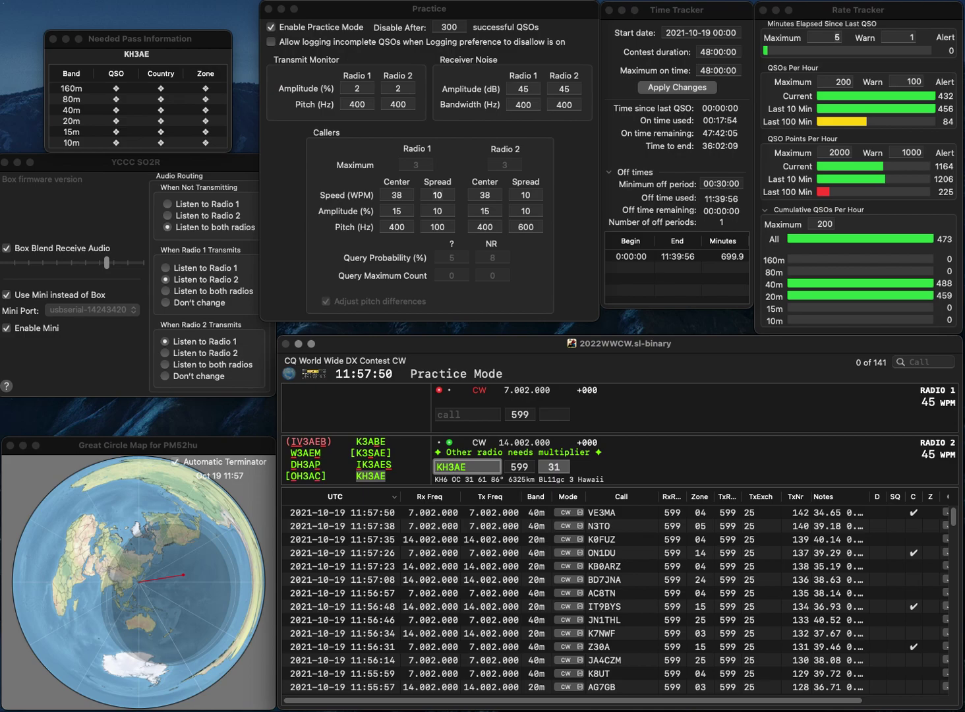
key("Return")
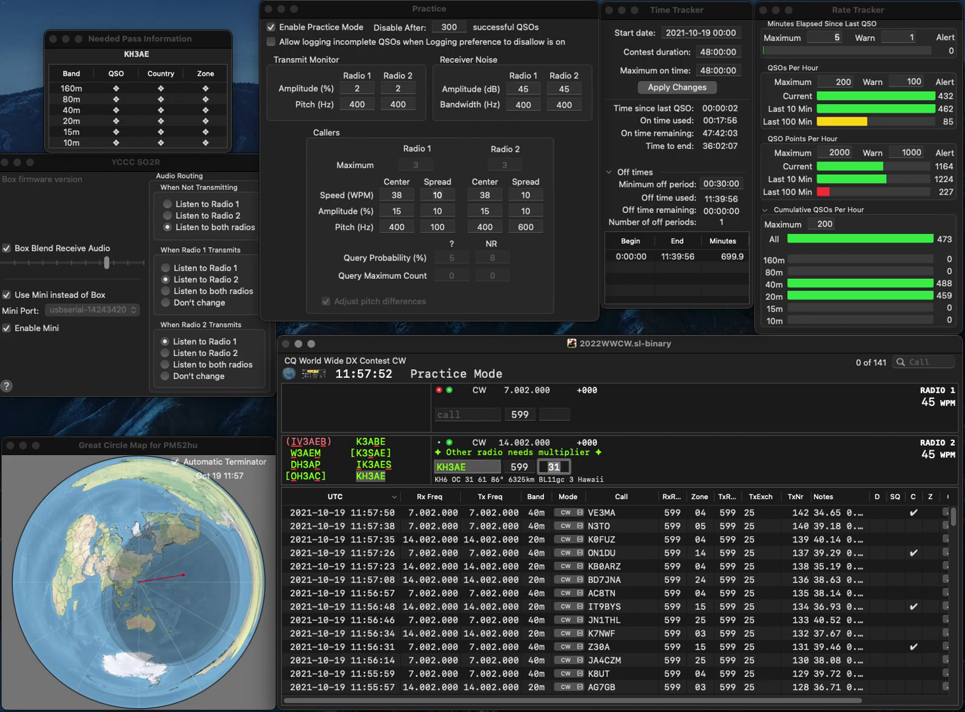
key("Return")
type("WA")
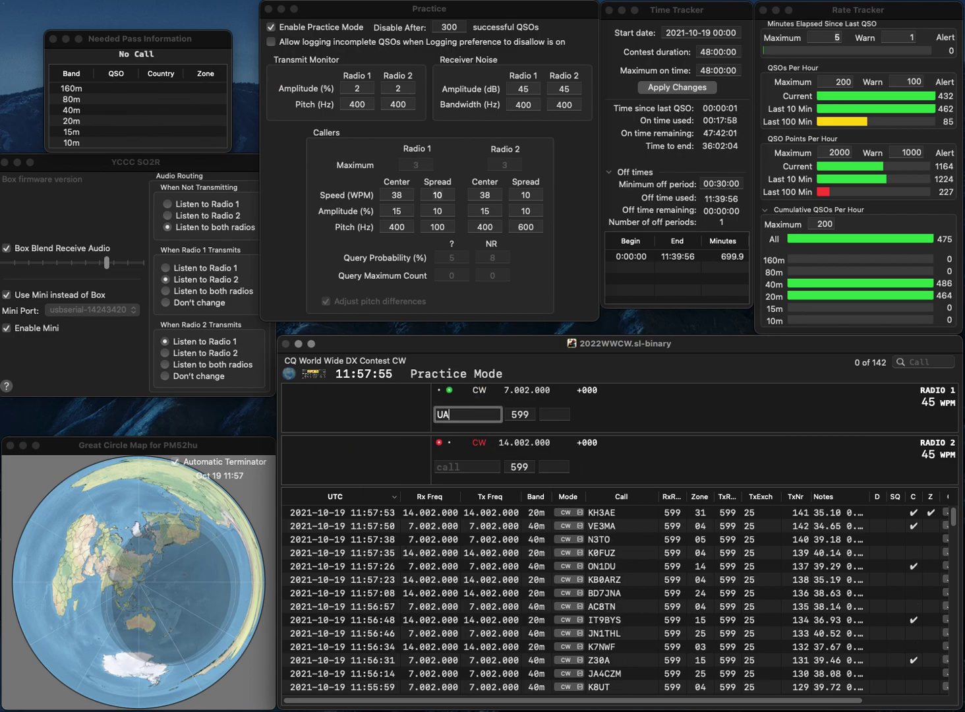
type("4MEG")
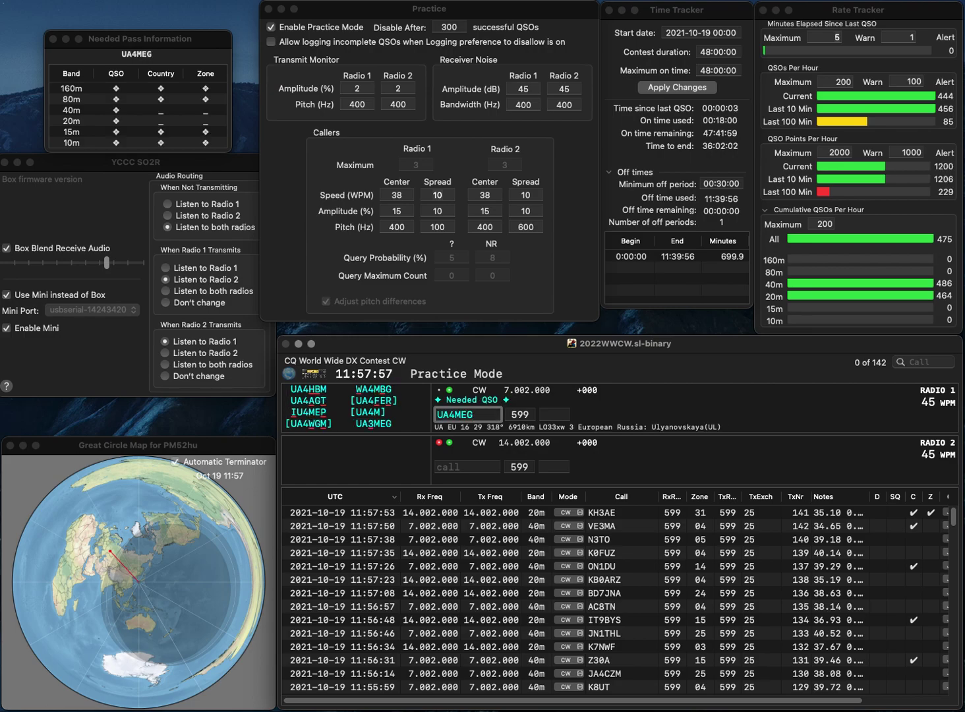
key("BackSpace")
type("3")
key("Return")
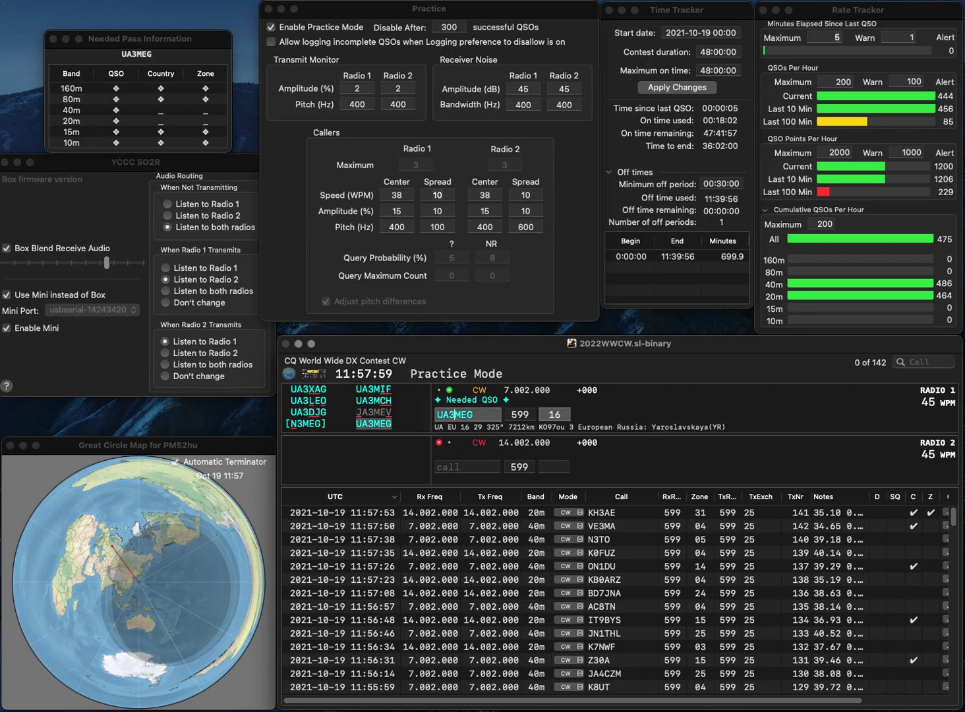
type("IU3CHE")
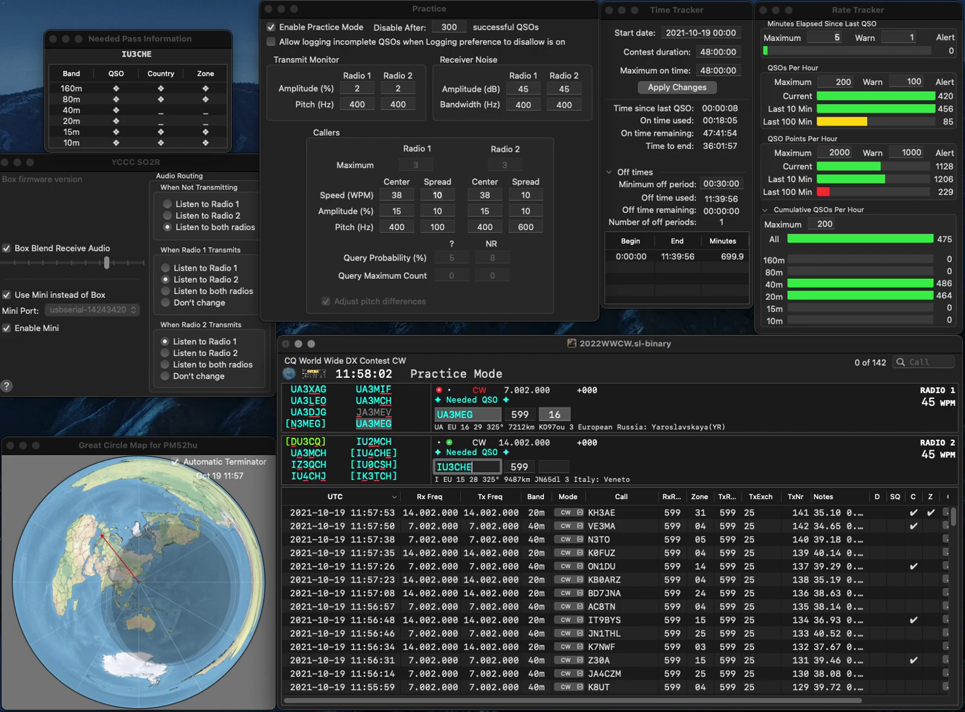
key("Return")
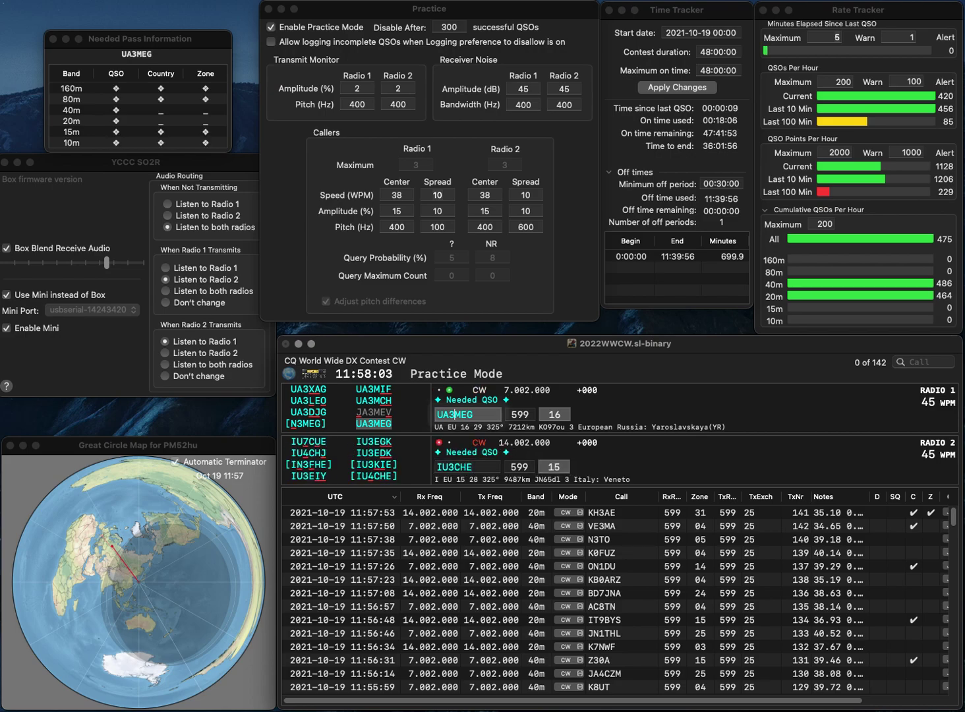
key("Return")
key("Right")
key("Right")
key("Right")
key("BackSpace")
type("4")
key("Return")
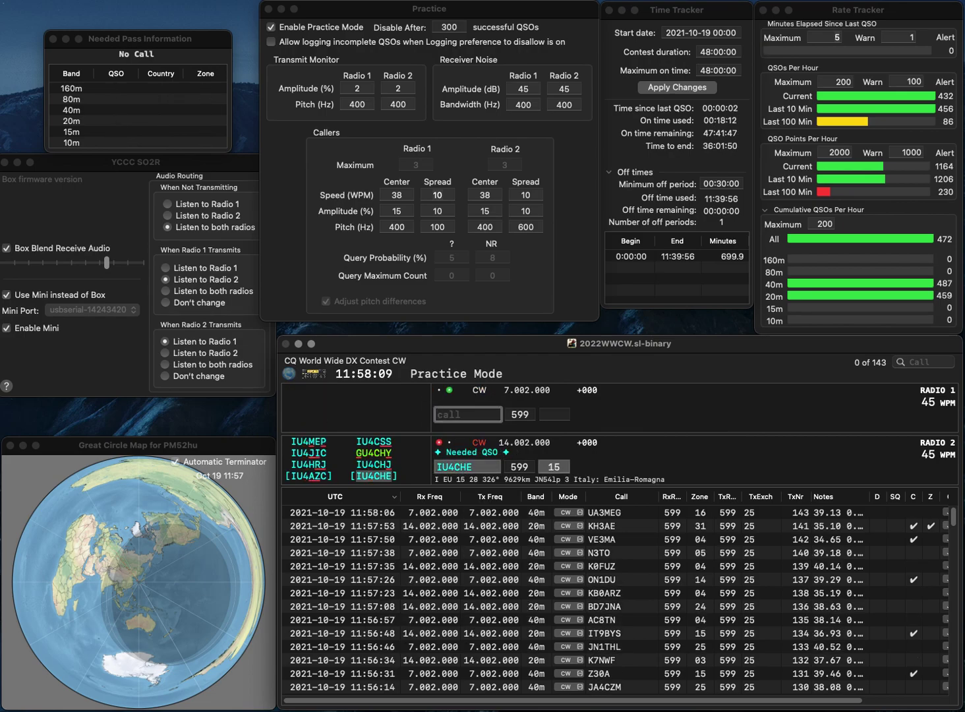
type("W1LT")
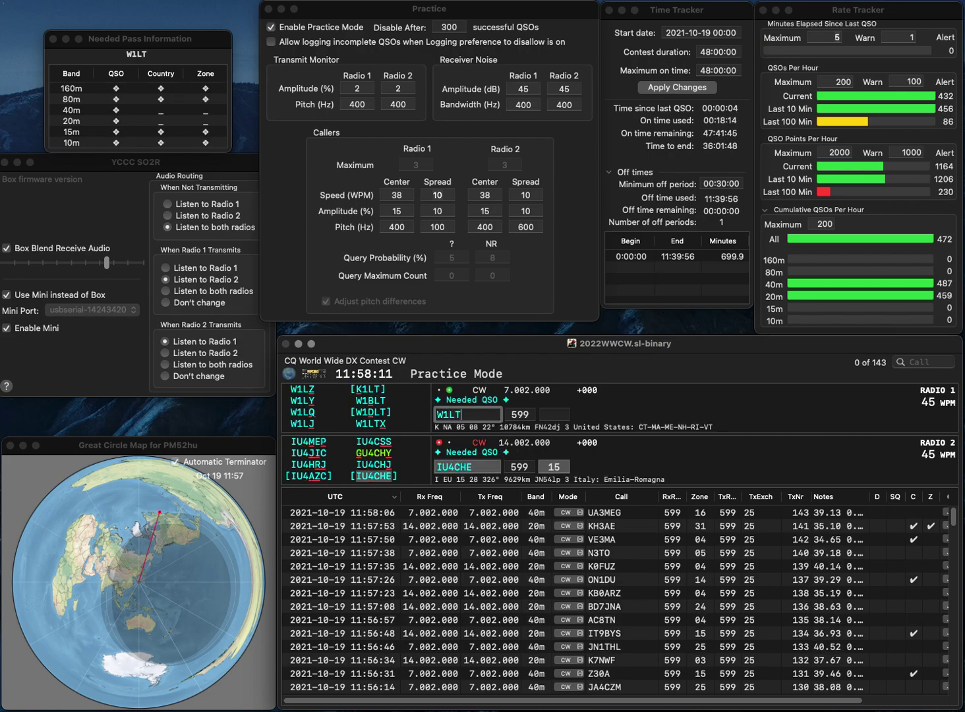
key("BackSpace")
type("R")
key("Return")
key("Tab")
key("Return")
key("Return")
key("BackSpace")
key("BackSpace")
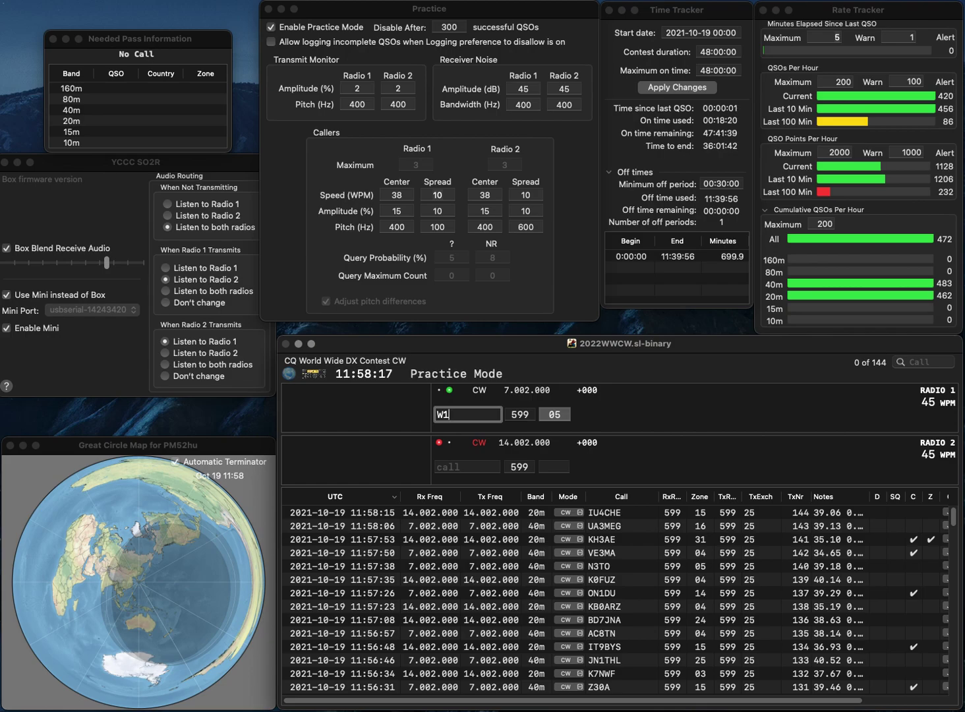
type("HT")
key("Return")
Step: Work KN6CSB on Radio 2, and log W1HT with zone 05 and KN6CSB with zone 03
type("KN6CSB")
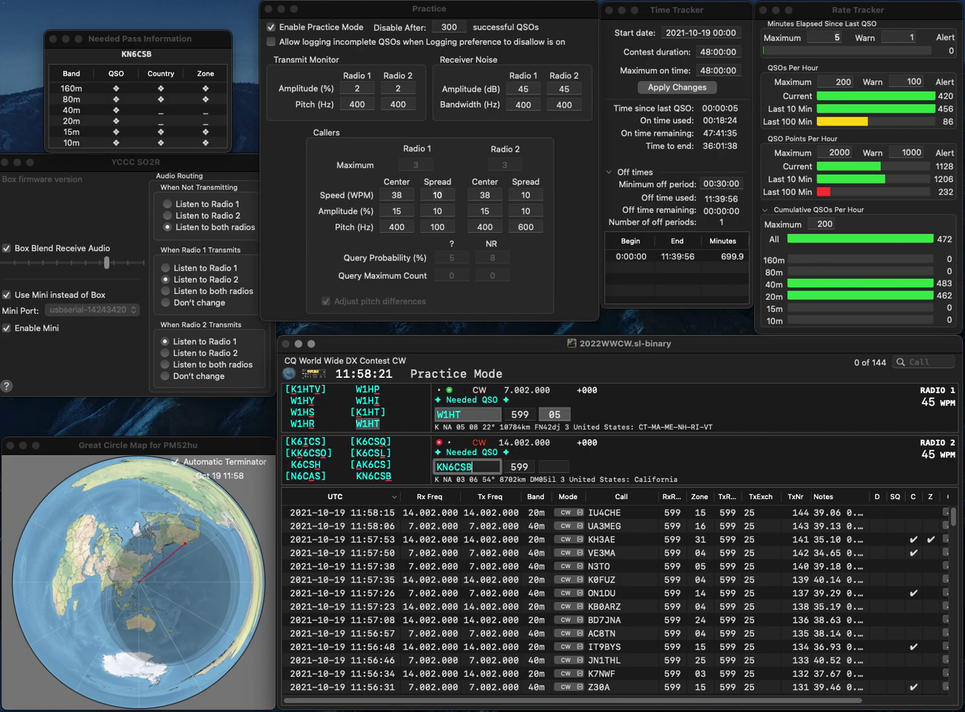
key("Return")
key("space")
key("Return")
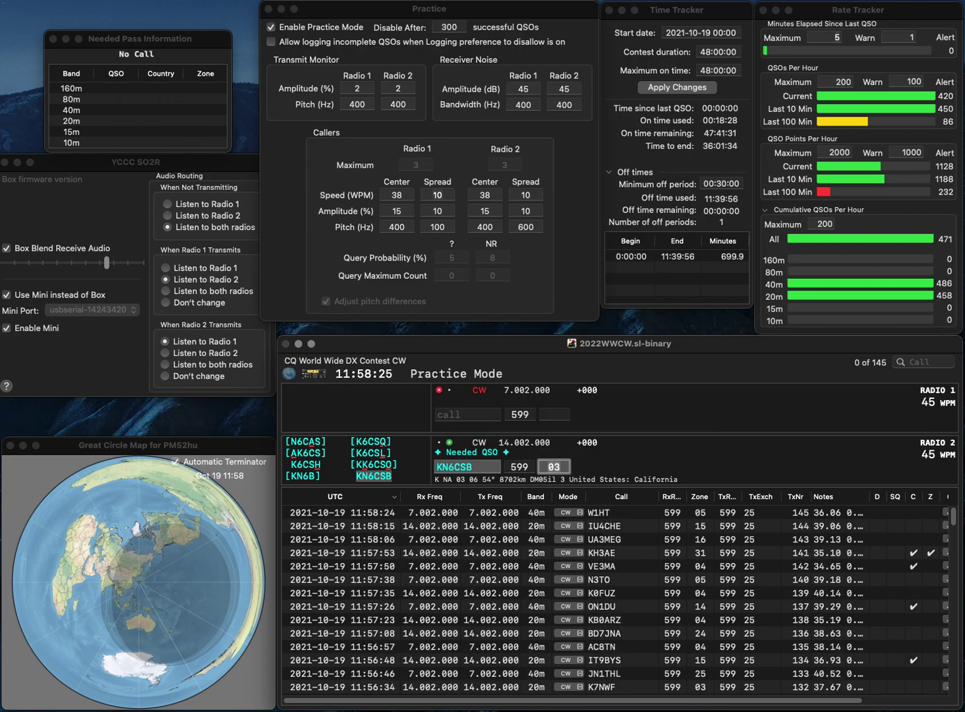
key("Return")
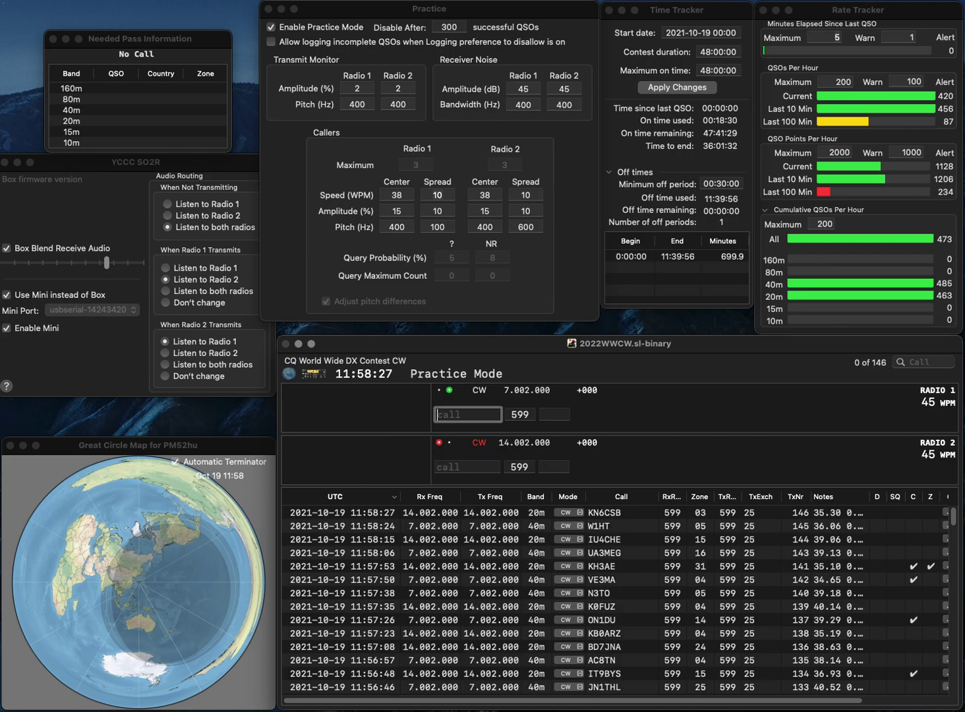
type("IQ0PG")
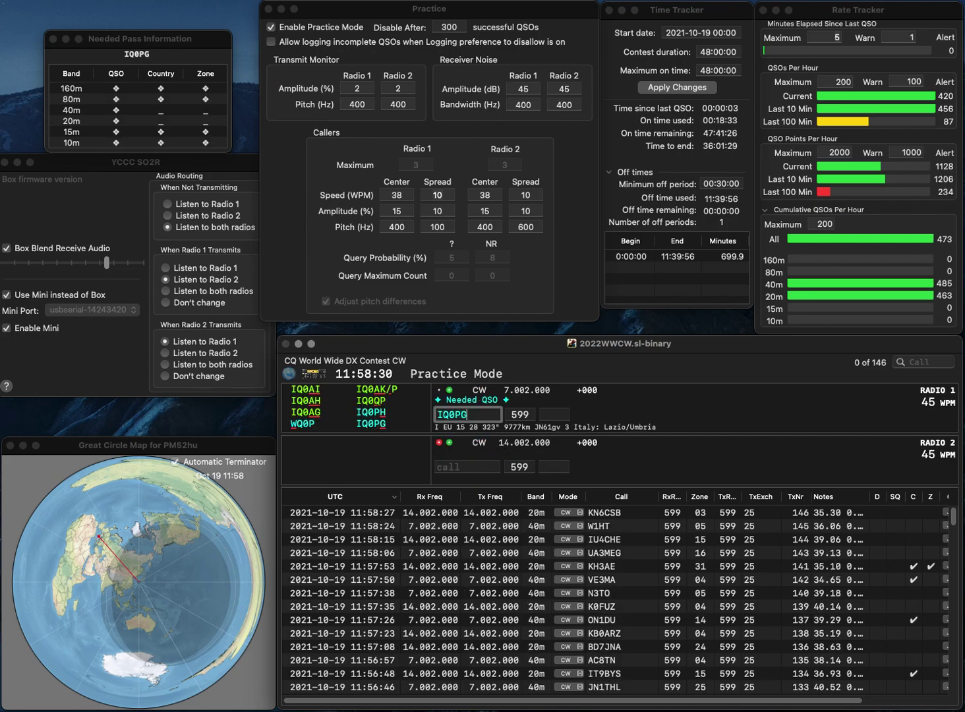
key("Return")
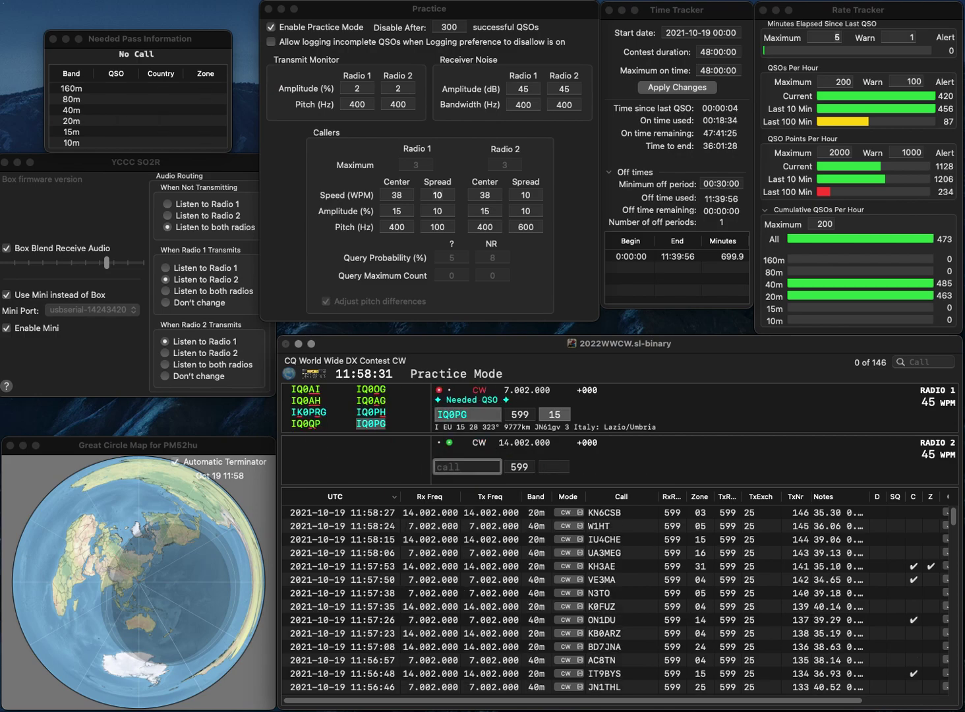
type("N7DSG")
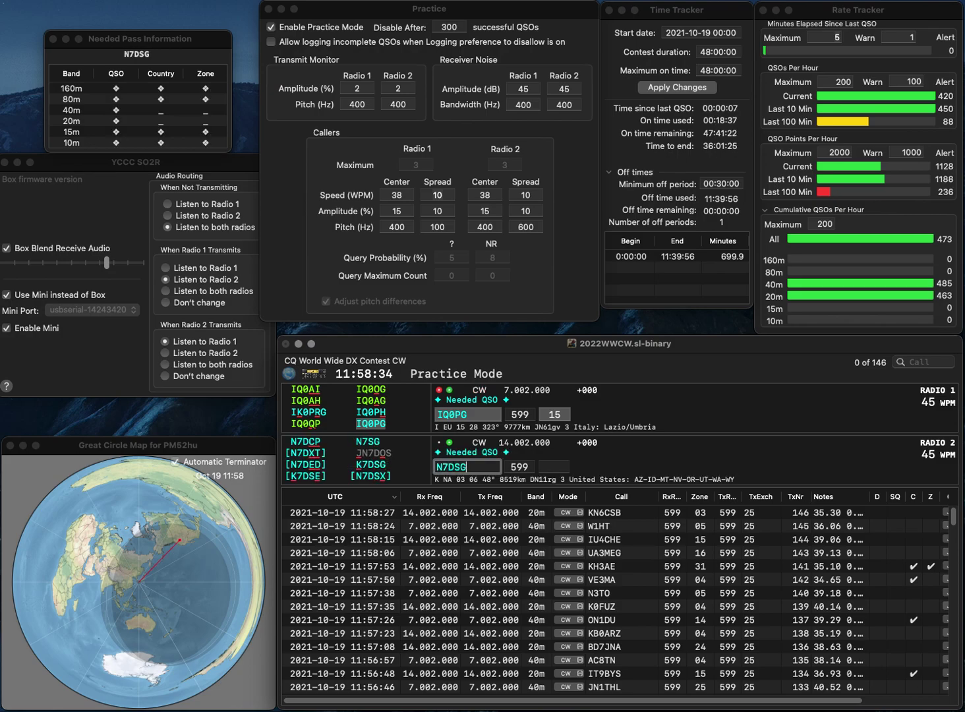
key("Up")
key("space")
key("Return")
Step: Correct the Radio 2 call to K7DSG, send the exchange and return to Radio 1
key("Down")
key("Left")
key("Left")
key("Left")
key("BackSpace")
type("K")
key("Return")
key("Up")
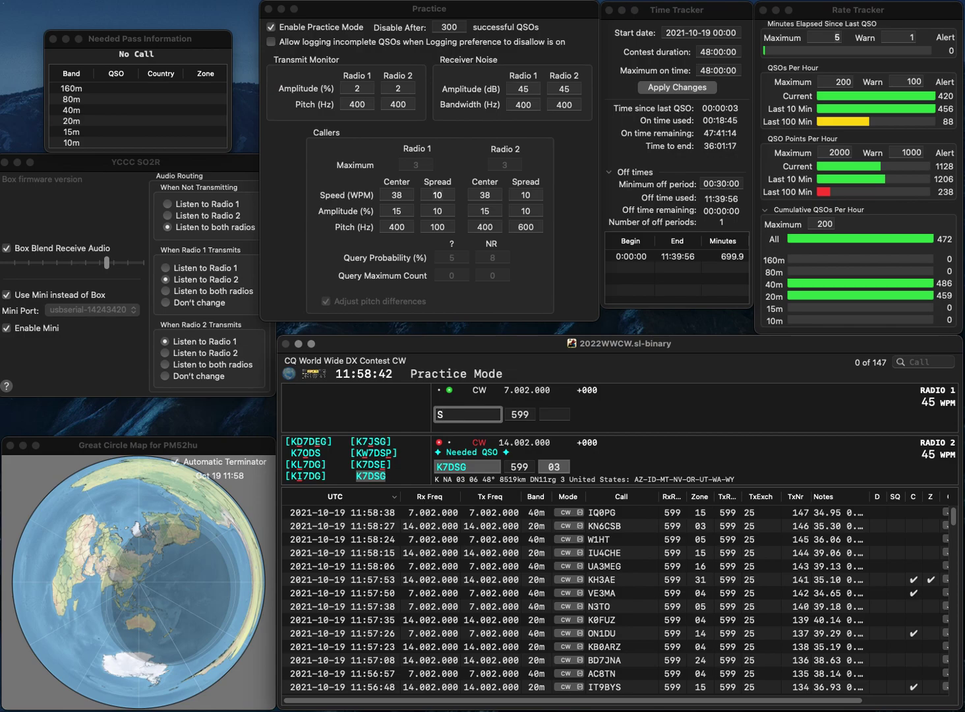
type("SB")
key("BackSpace")
type("V1")
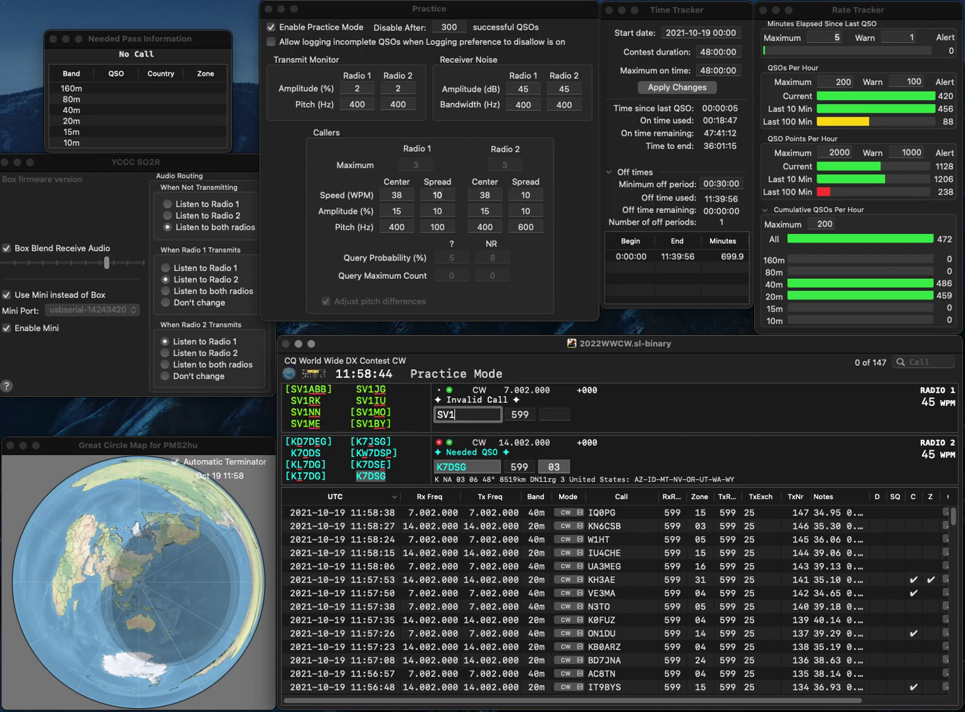
type("DPJ")
key("Return")
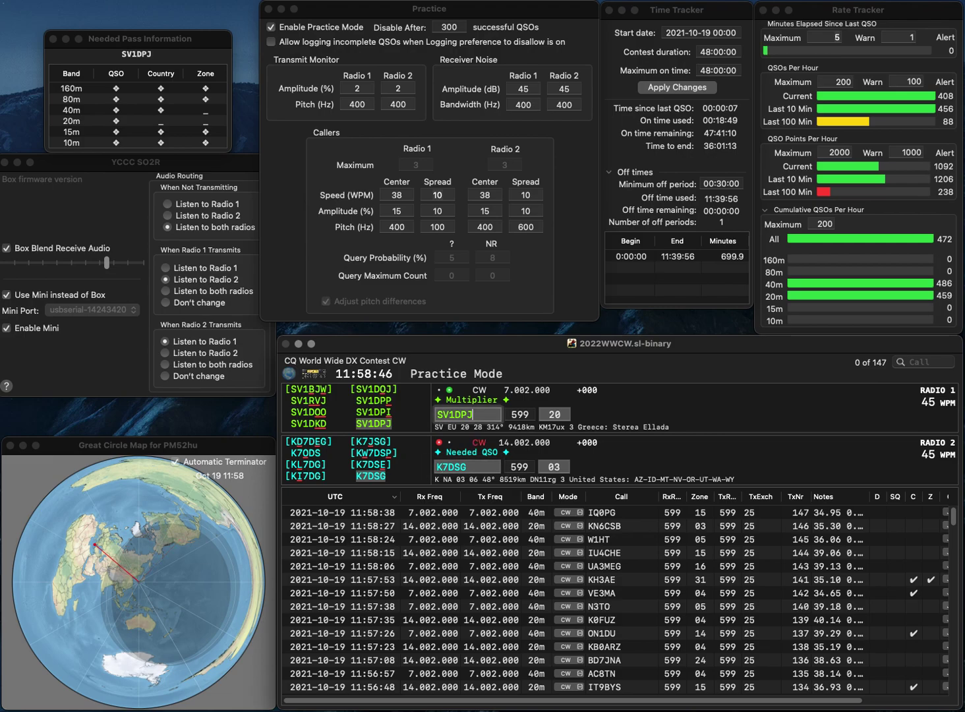
key("Return")
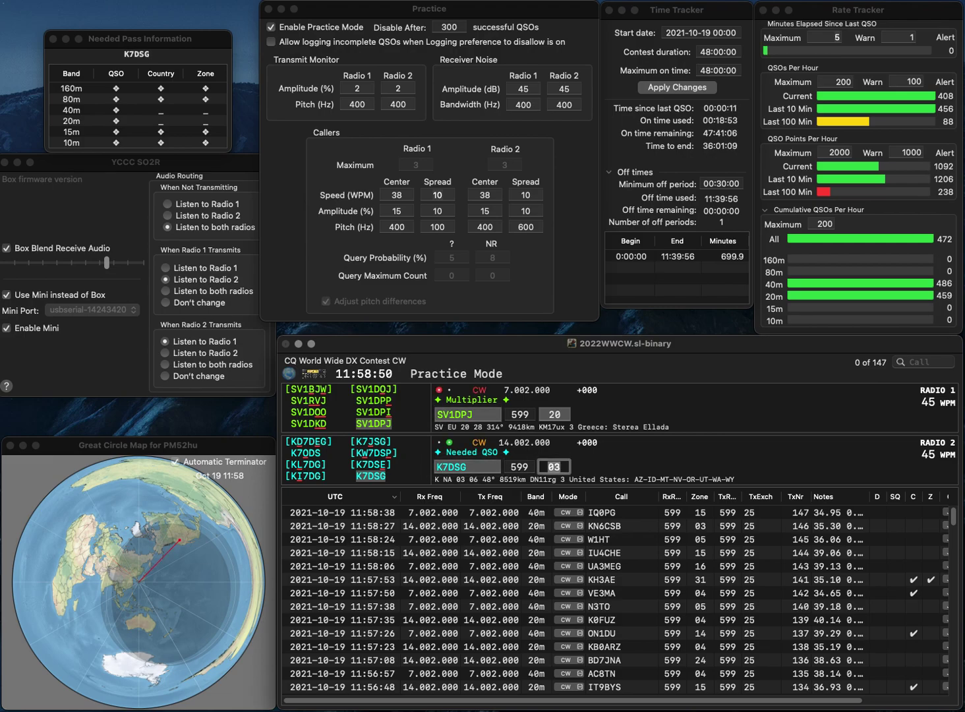
key("Return")
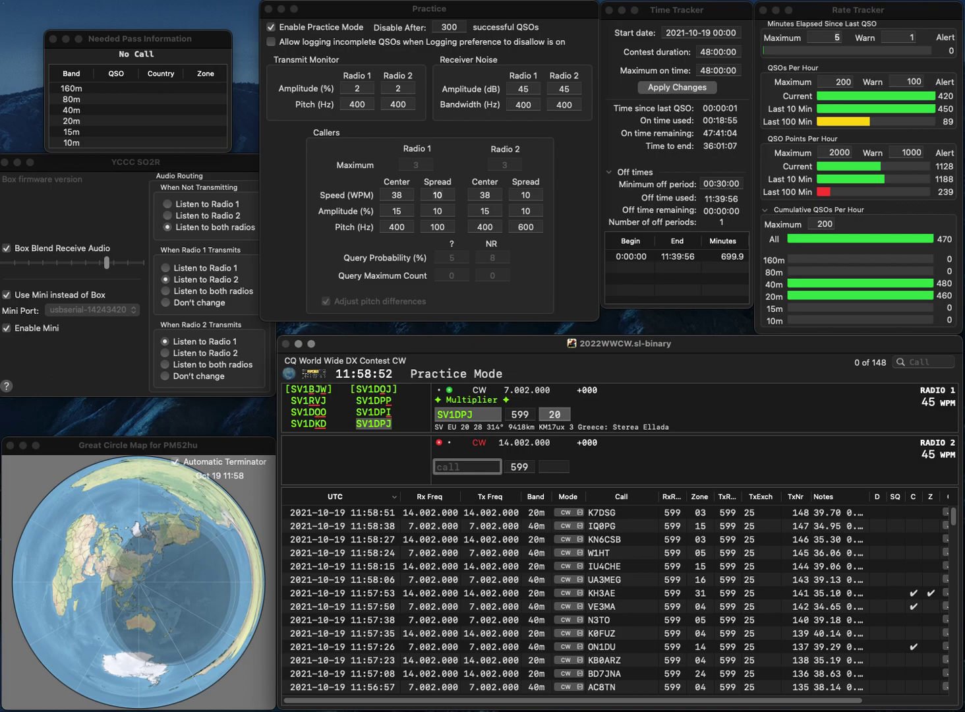
key("Return")
type("IZ")
key("BackSpace")
type("2QIB")
key("Left")
key("Left")
key("Left")
key("Left")
type("Z")
key("Return")
key("Tab")
key("Left")
key("BackSpace")
type("S")
key("Return")
Step: Work WF8D on Radio 1, and log IZ2QSB with zone 15 and WF8D with zone 04
type("F")
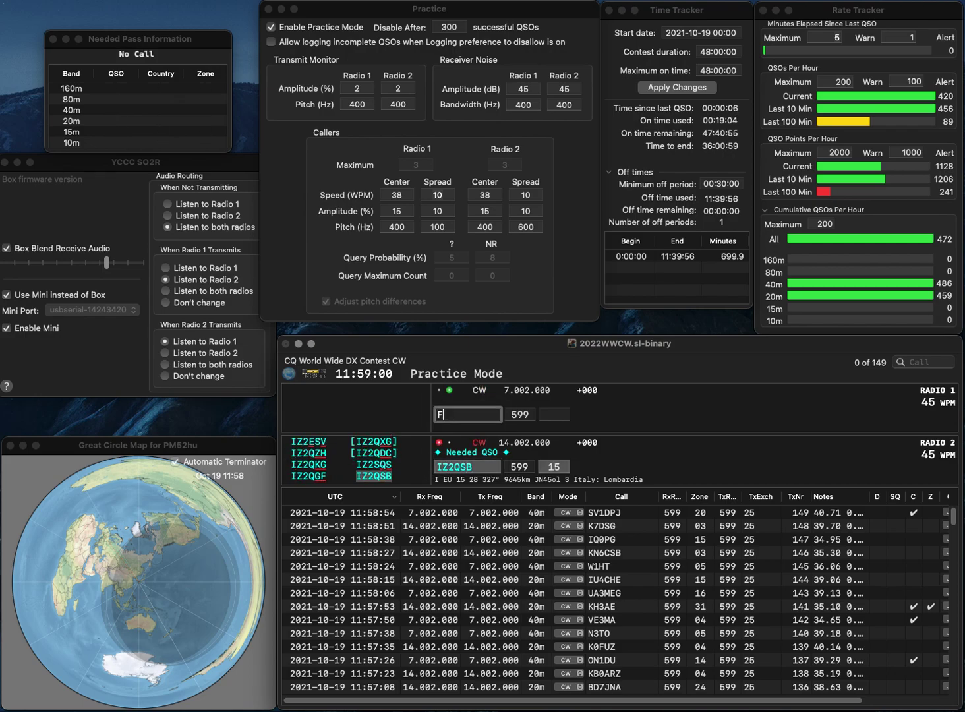
type("8D")
type("W")
key("Return")
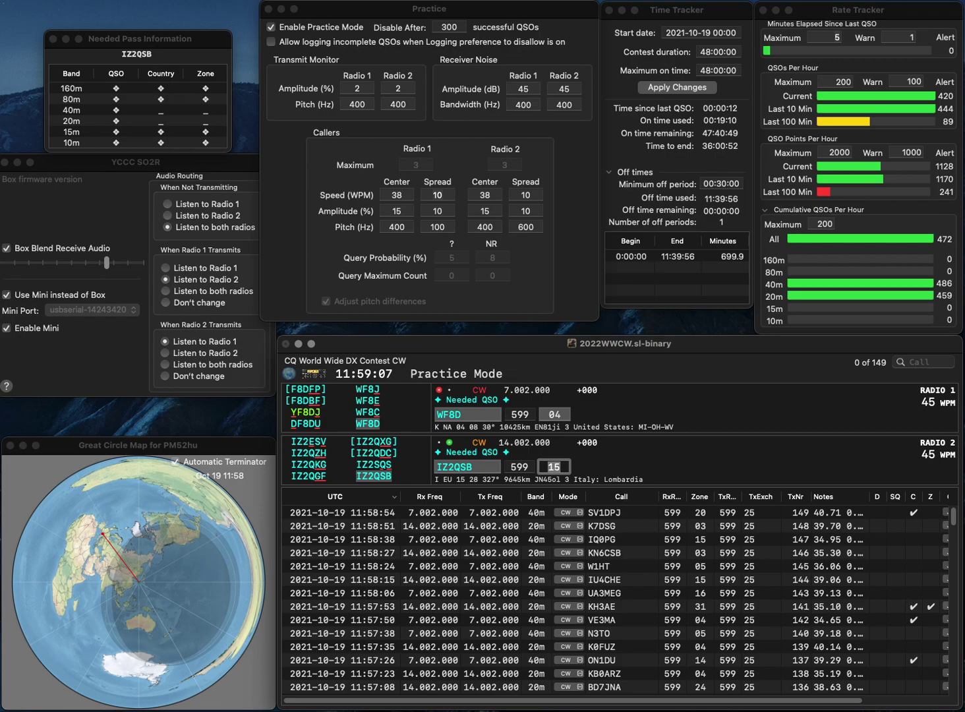
key("Return")
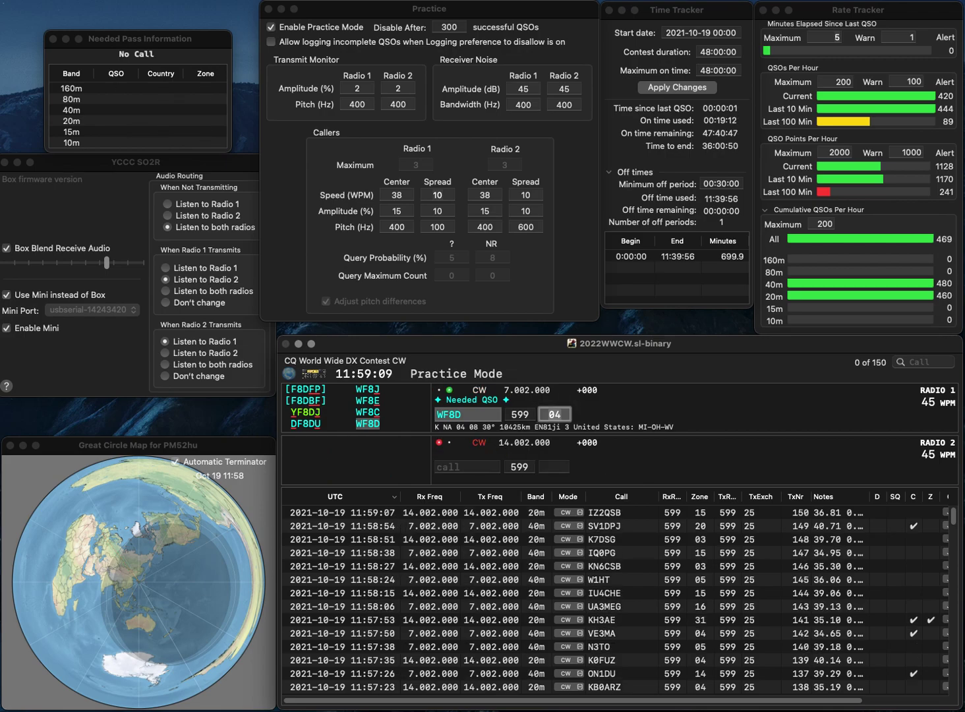
key("Return")
Step: Enter G4DBW as the Radio 2 call, send the exchange and enter VA3VS as the Radio 1 call
type("G4DBW")
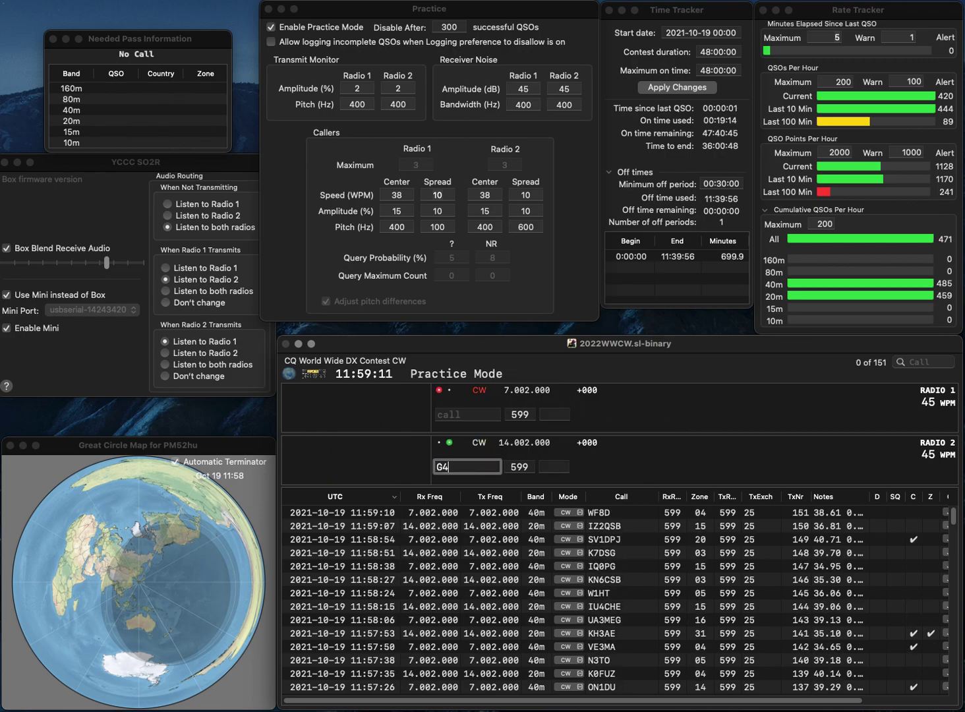
key("Return")
type("VA3VS")
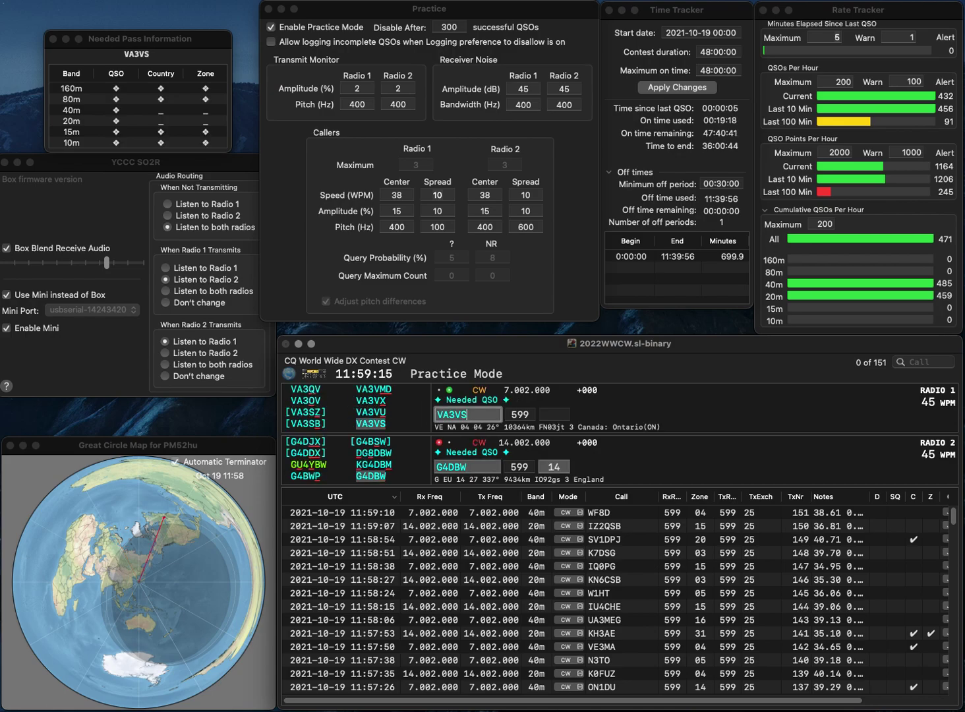
key("Return")
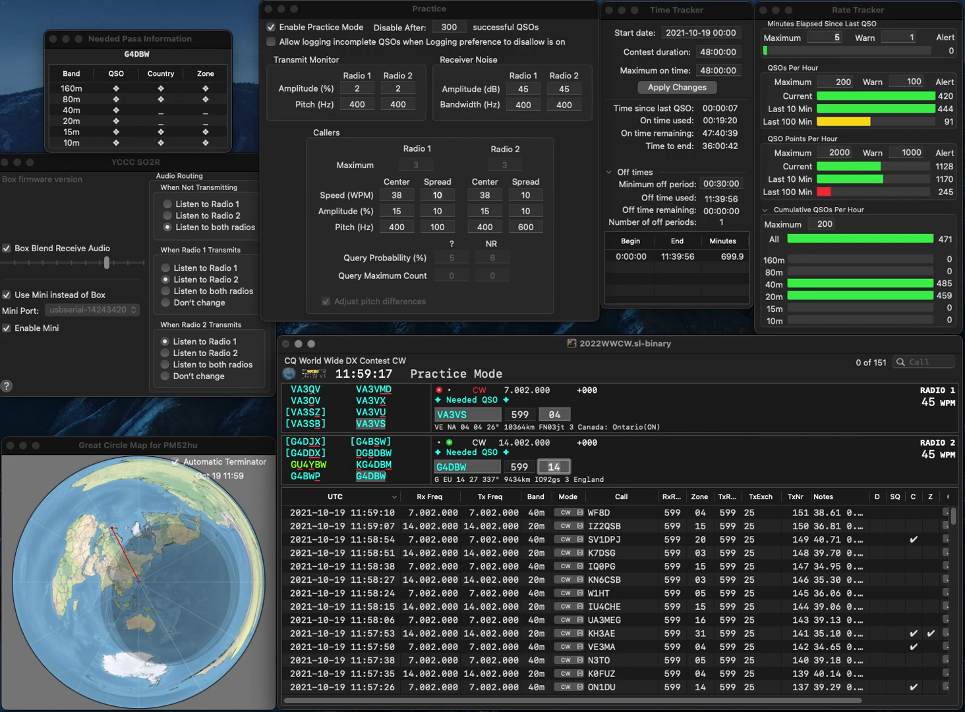
key("Return")
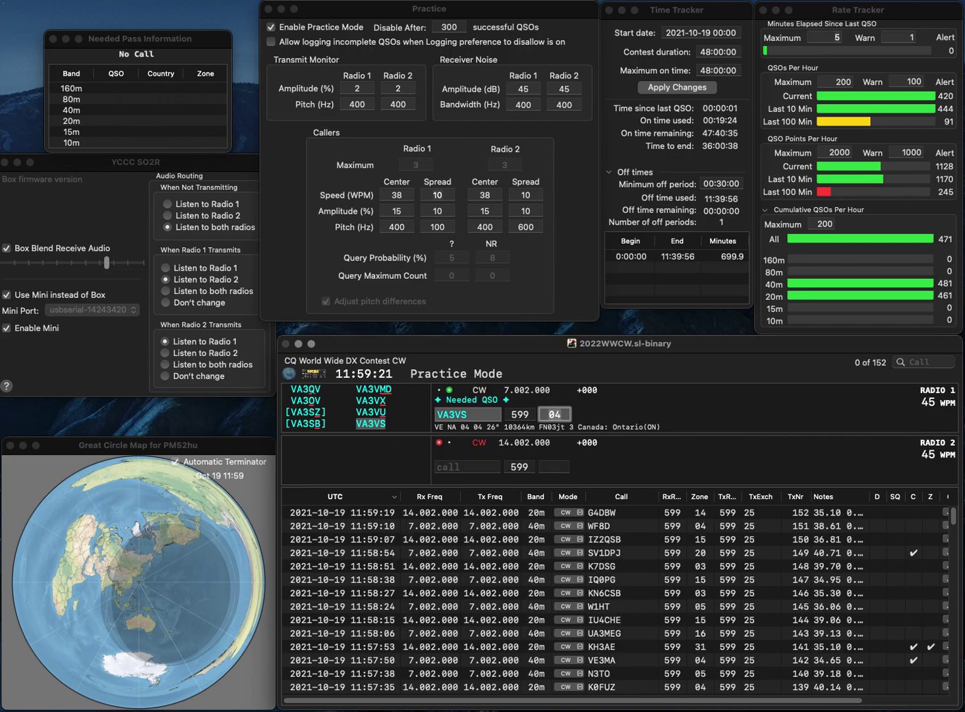
key("Return")
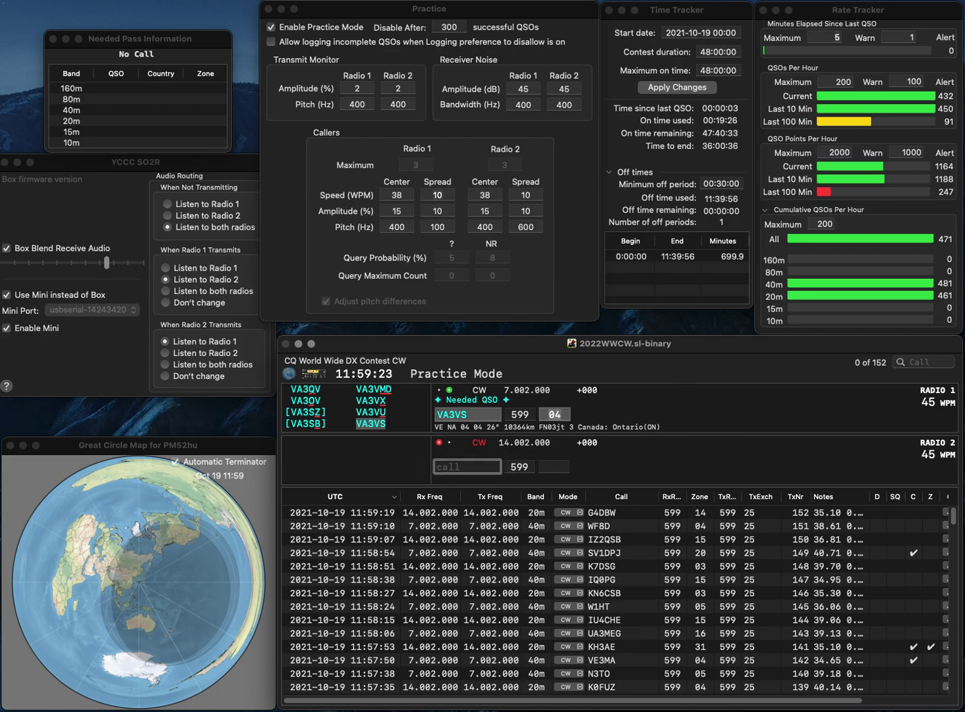
key("Return")
type("DL1STG")
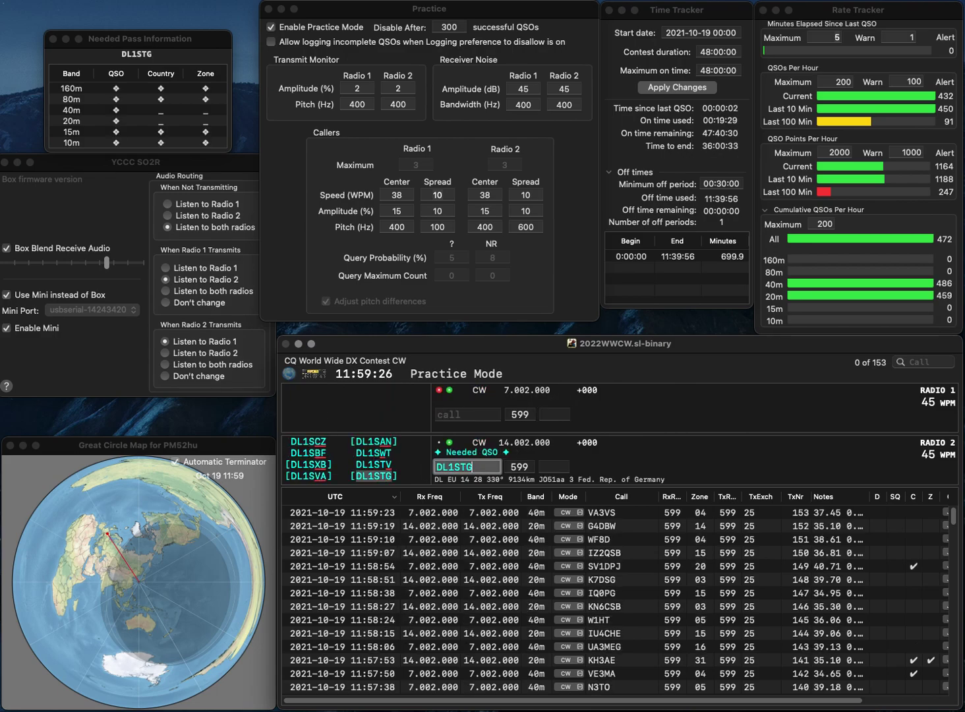
key("Return")
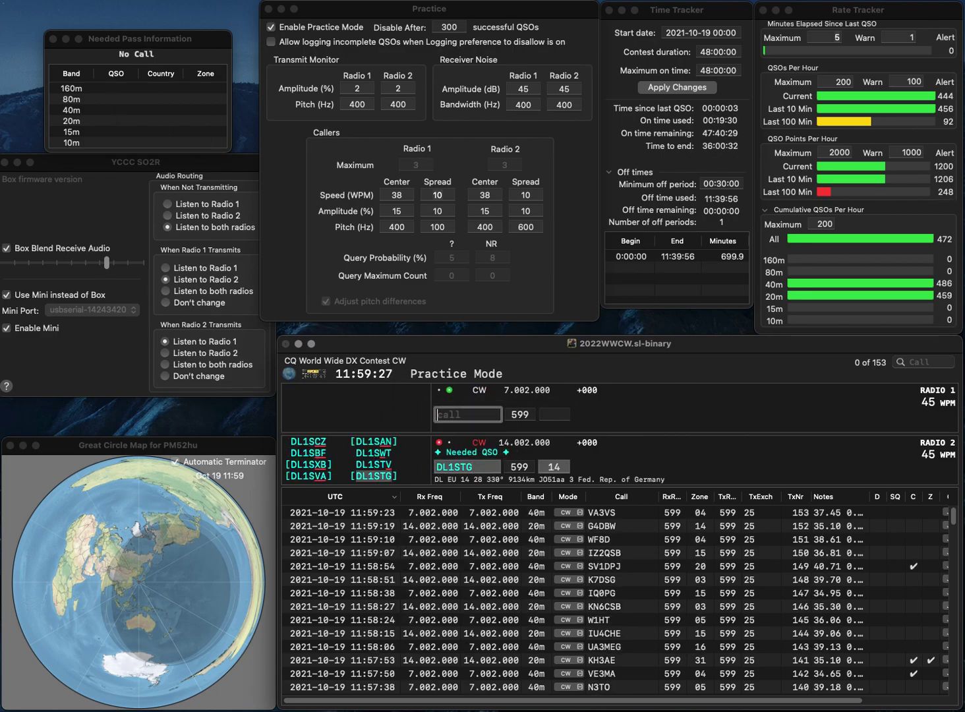
type("XV")
key("Return")
key("Down")
key("space")
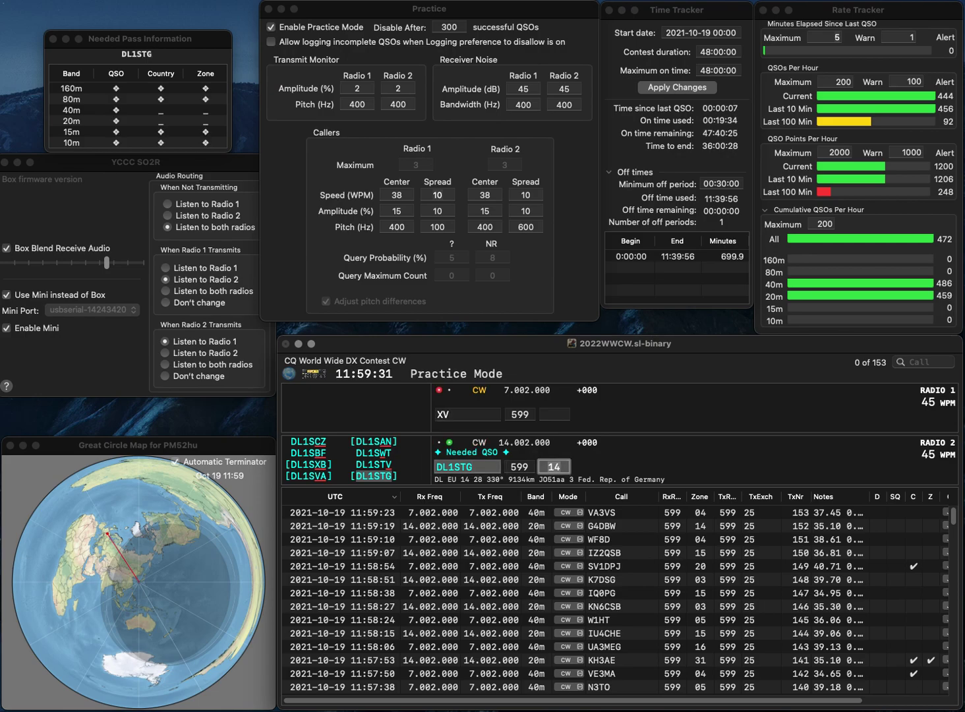
key("Return")
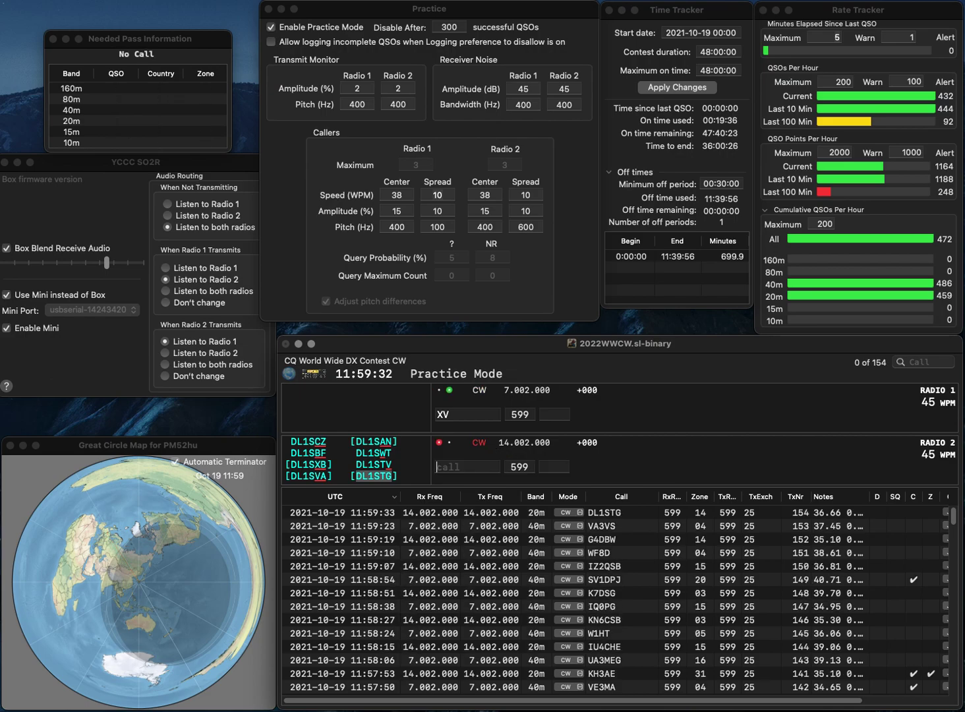
type("K1")
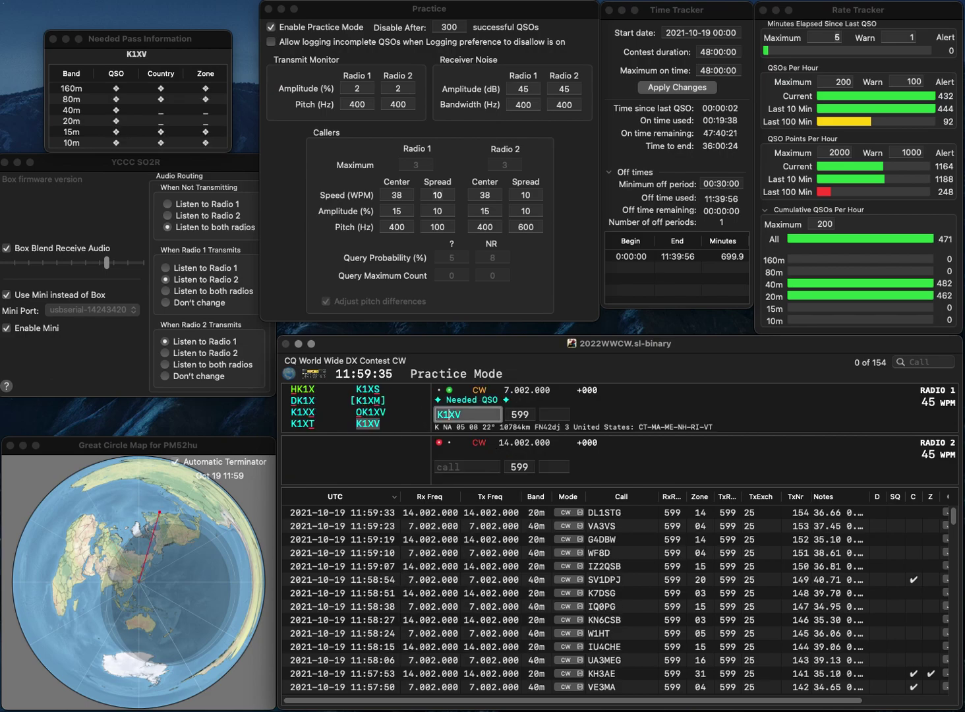
key("Return")
type("RA3IAI")
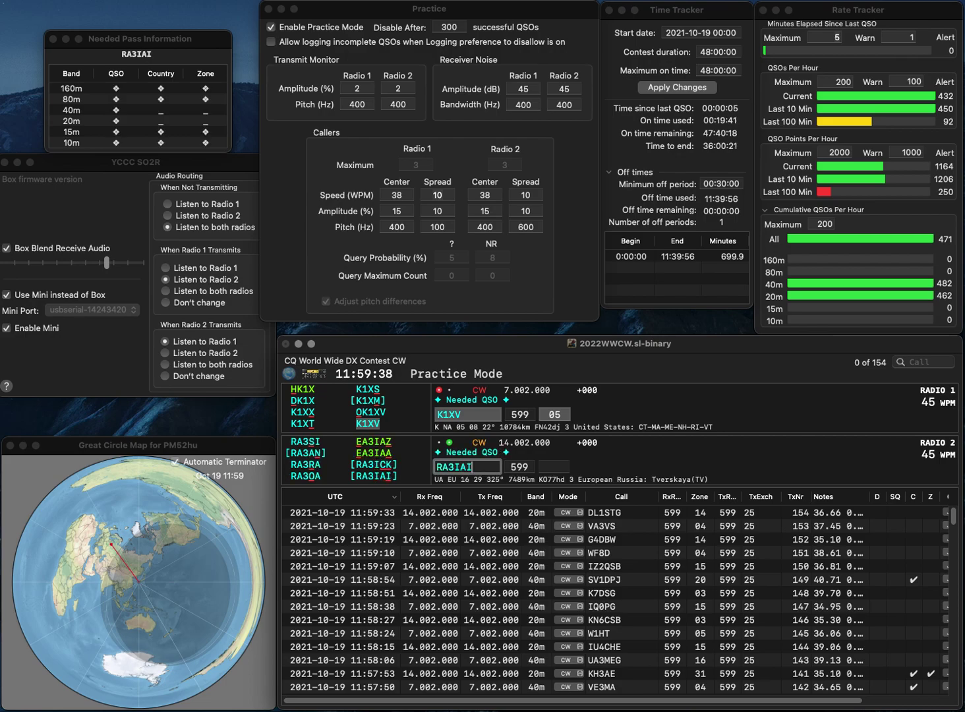
key("Return")
key("Return")
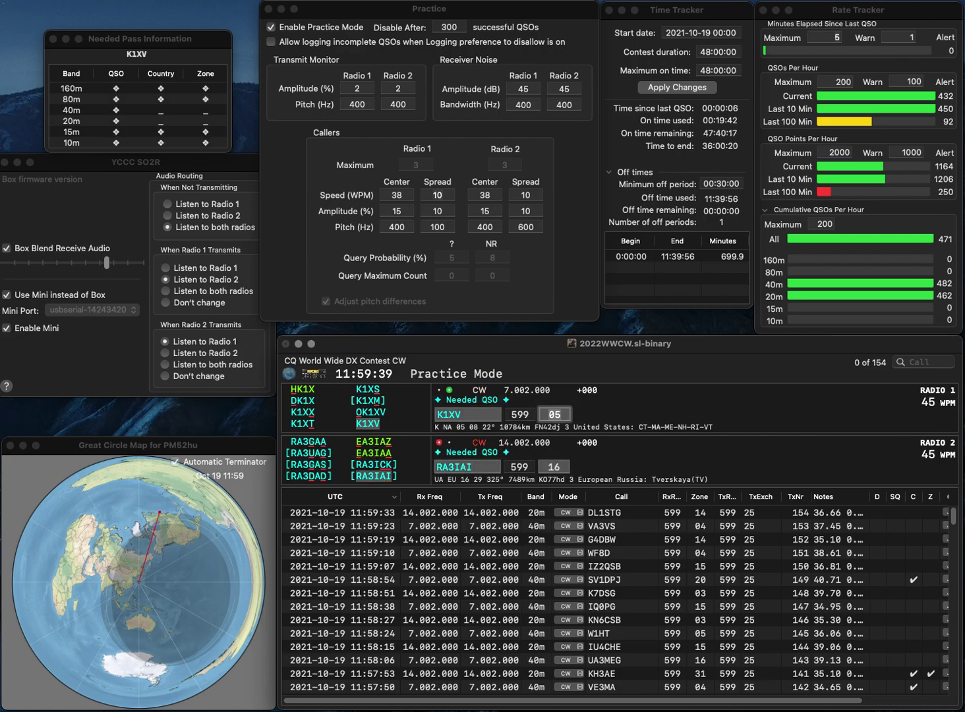
key("Return")
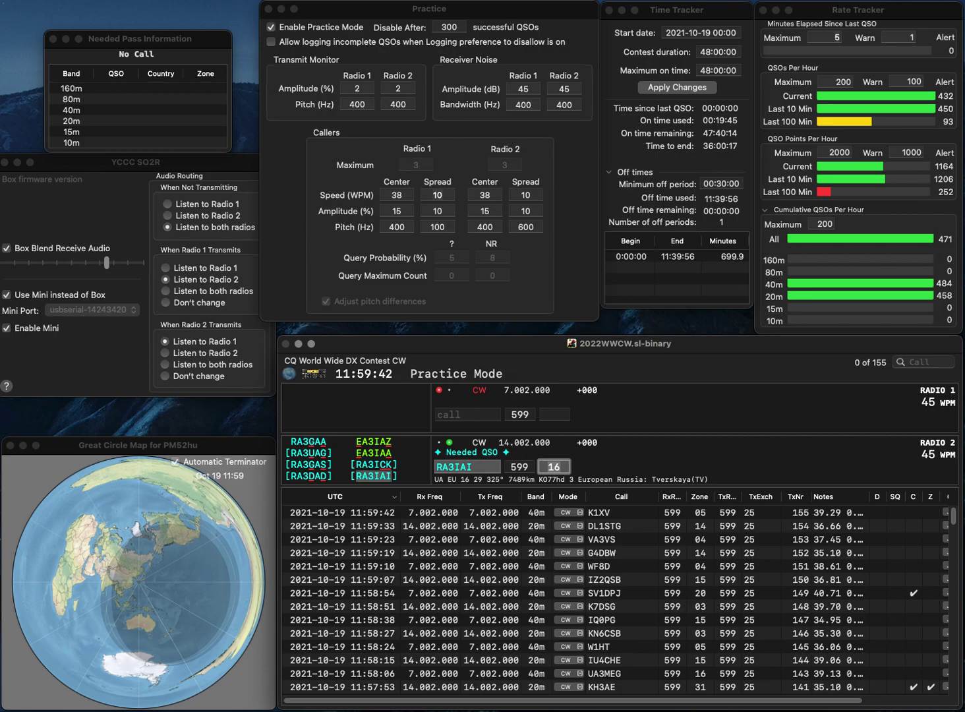
key("Return")
type("KK4E")
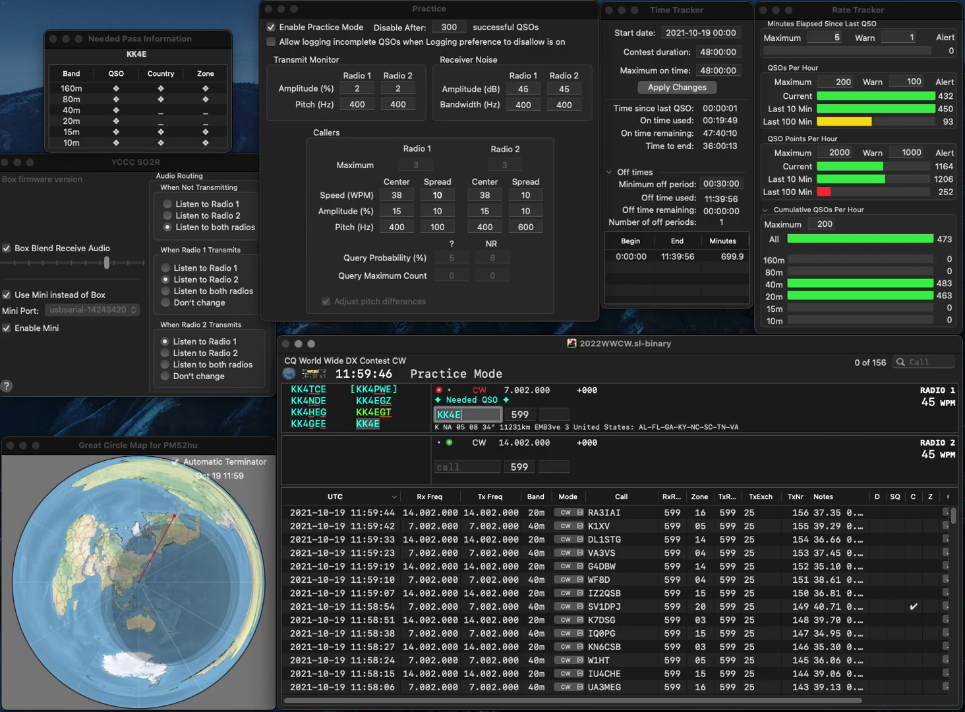
key("Return")
type("KB4GYT")
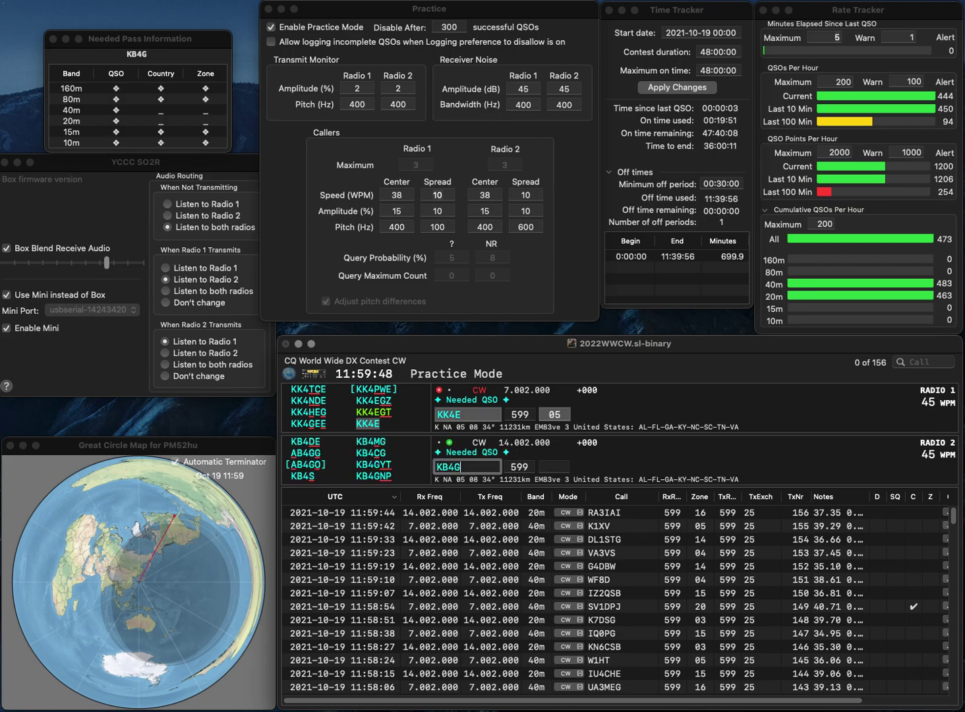
key("Return")
key("Return")
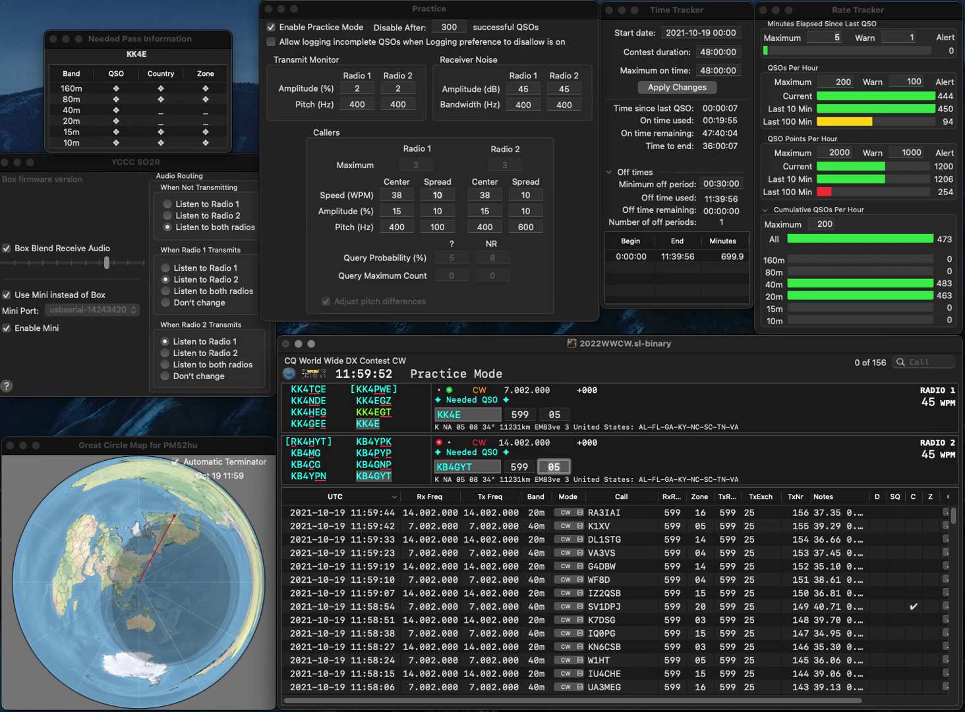
key("Return")
Step: Enter N0UB on Radio 1 and K7ER on Radio 2, and log them with zones 04 and 03
type("N0UB")
key("Return")
type("K")
type("7ER")
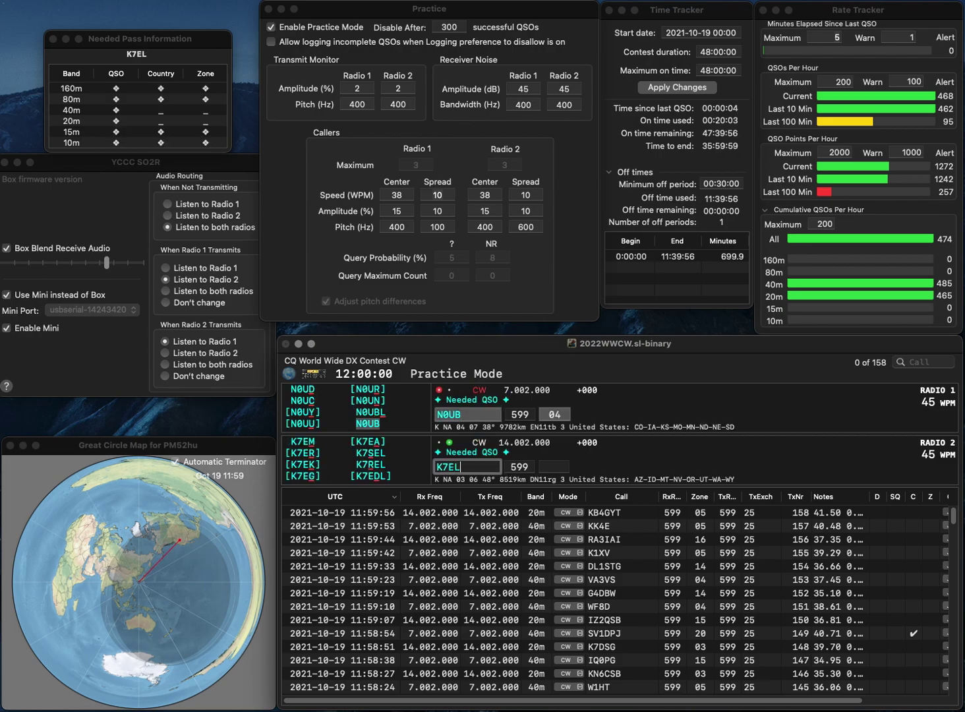
key("Return")
key("Return")
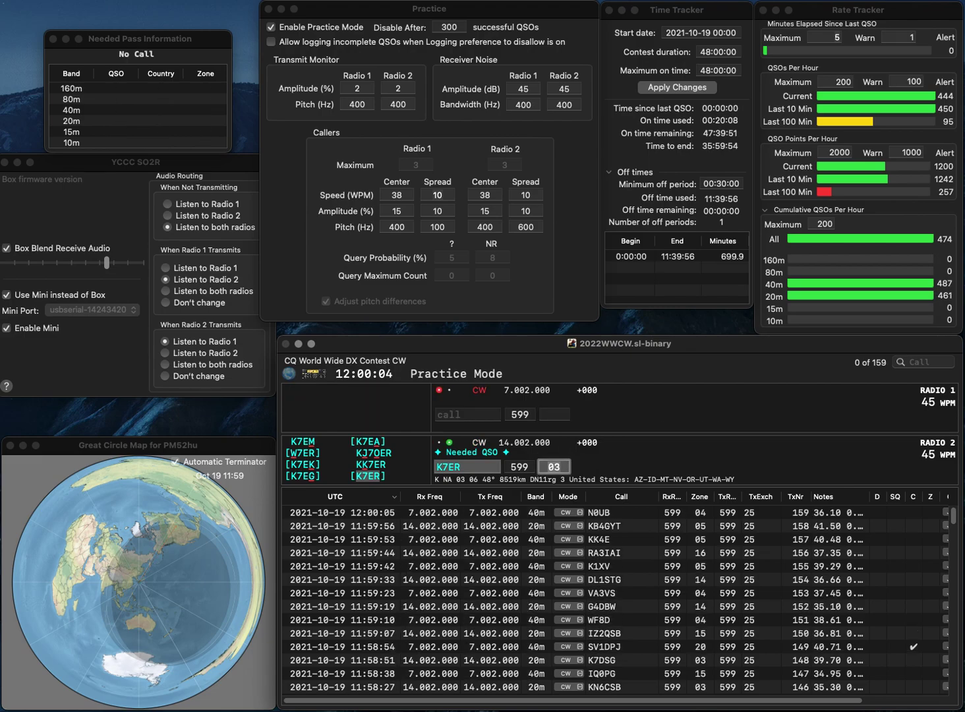
key("Return")
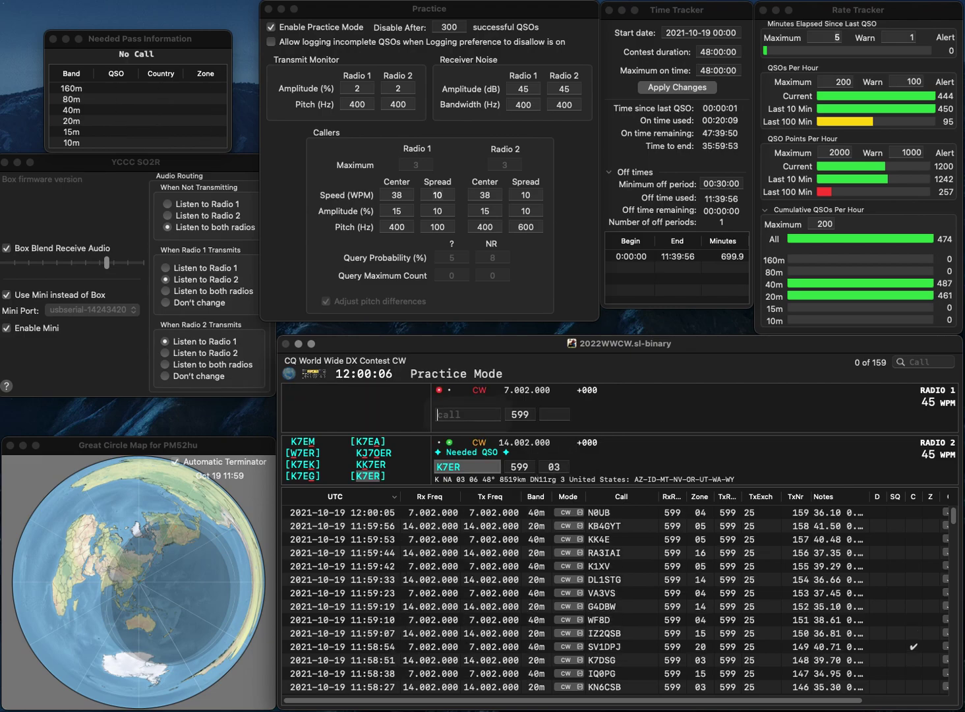
type("K1")
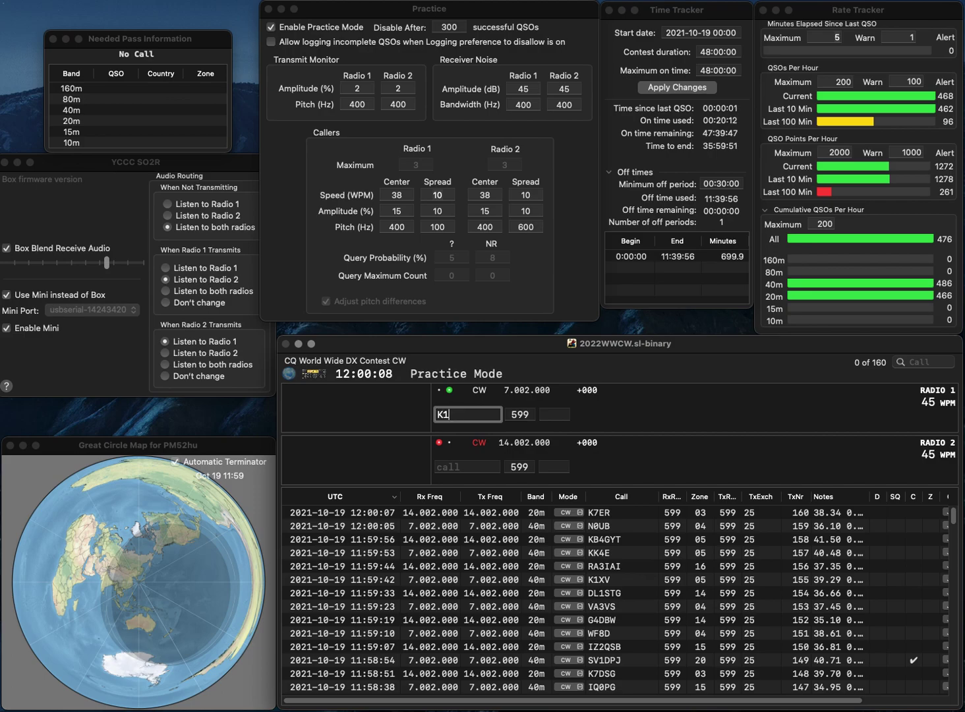
type("LD")
key("Return")
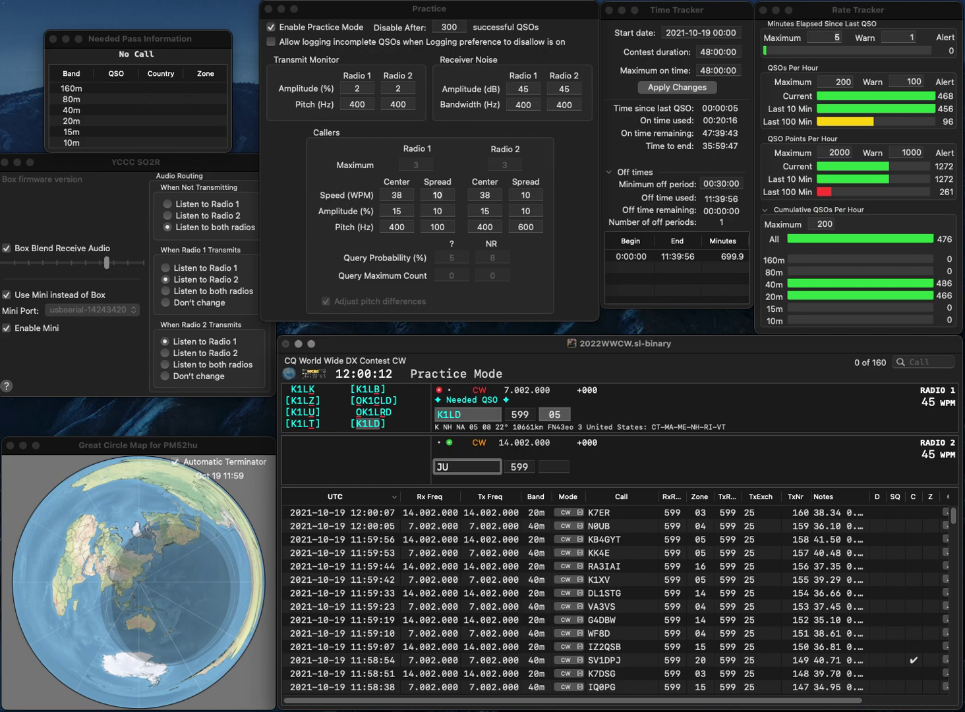
key("Return")
key("space")
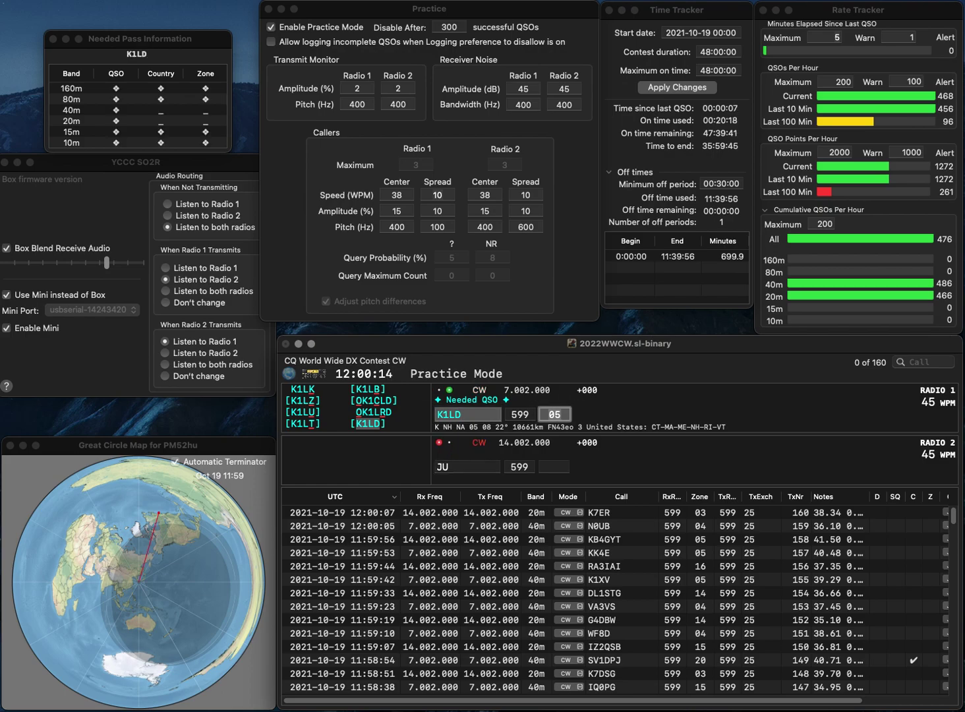
key("Return")
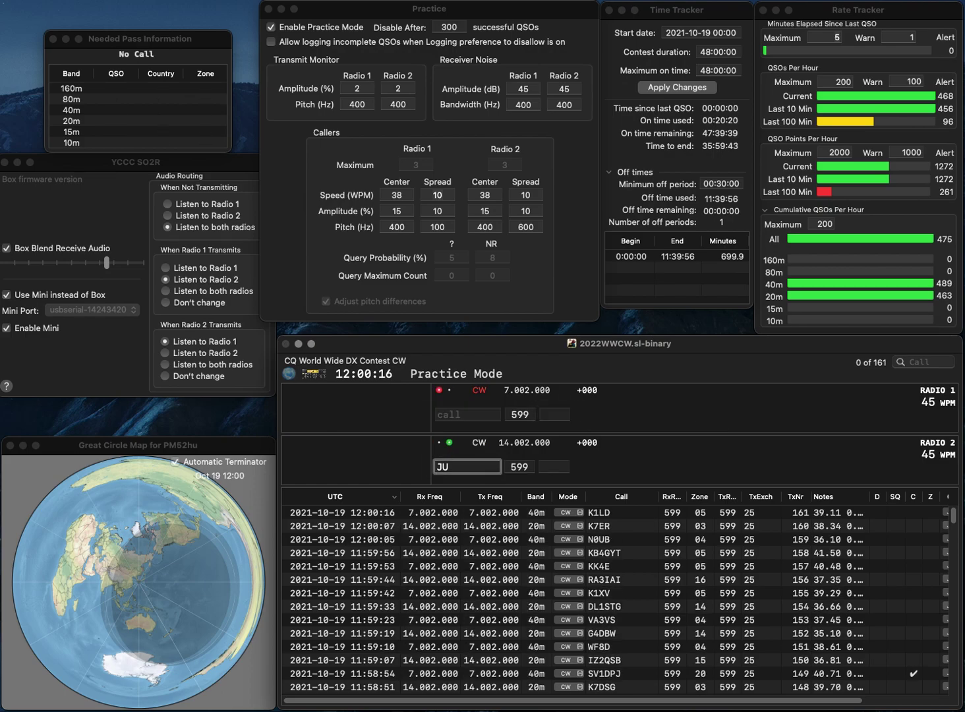
type("N5")
key("Return")
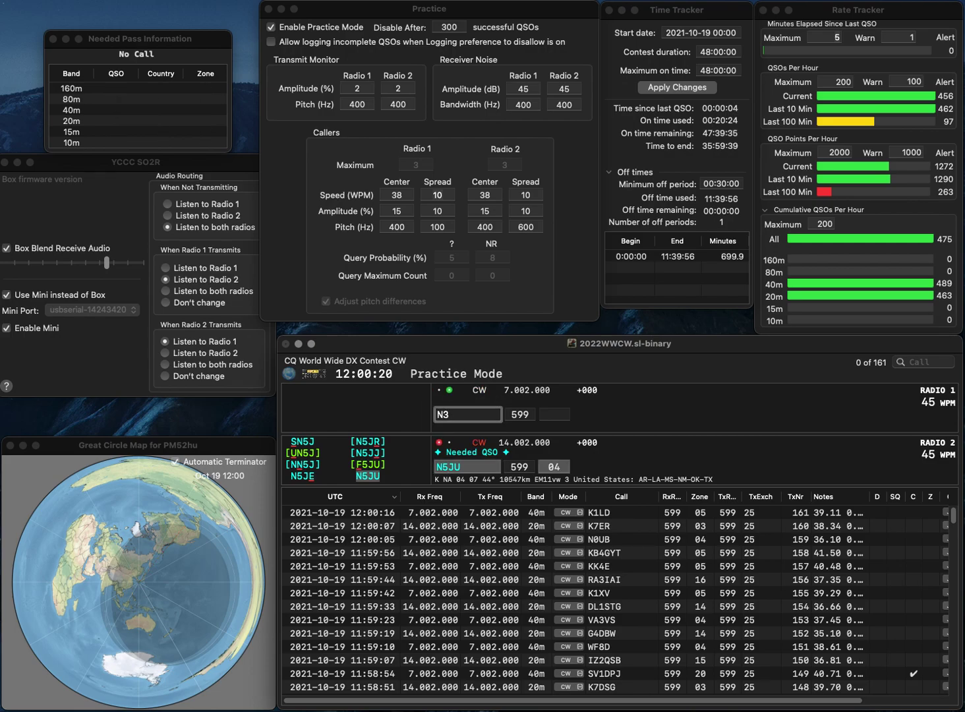
key("Return")
key("Return")
Step: Complete the Radio 1 call as N3CGK, enter the partial call RA3I on Radio 2, and log N3CGK with zone 05
type("K")
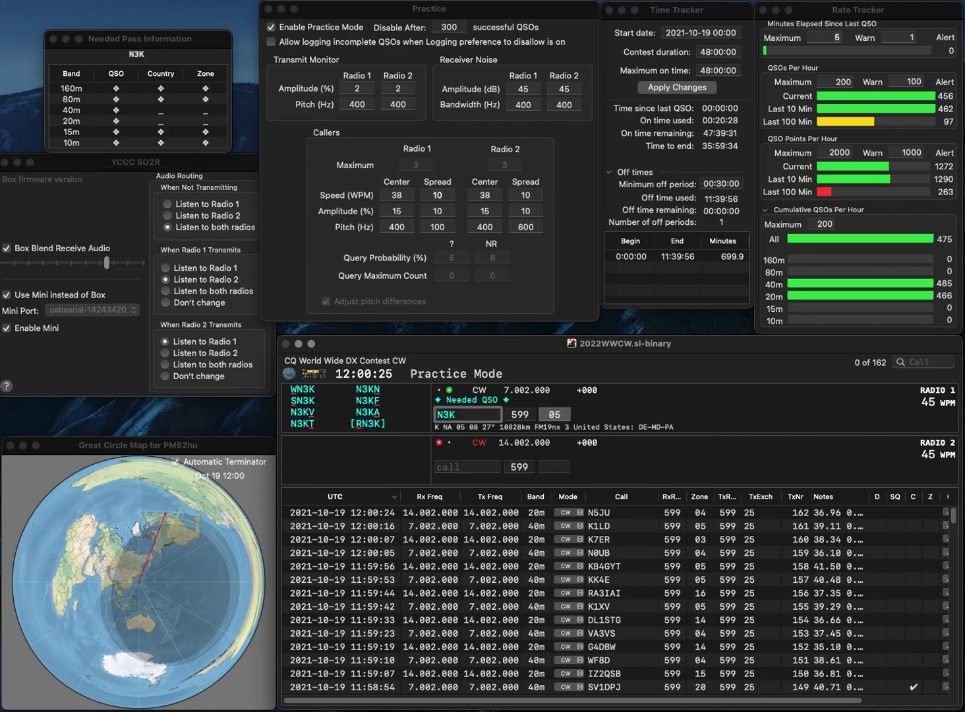
type("G")
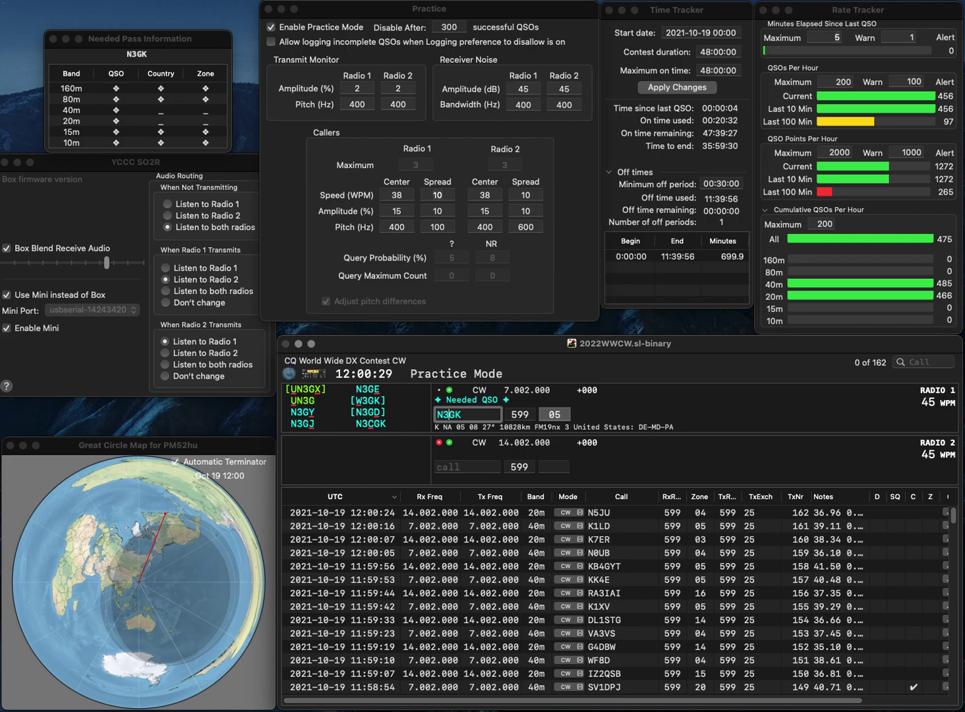
type("C")
key("Return")
type("RA3SS")
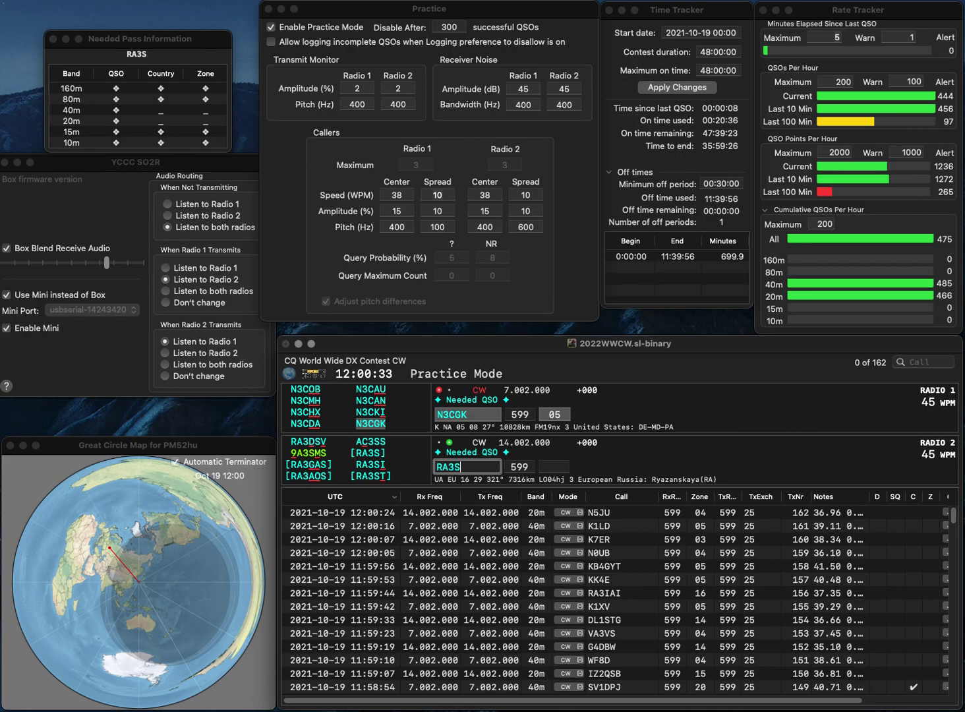
key("BackSpace")
type("I")
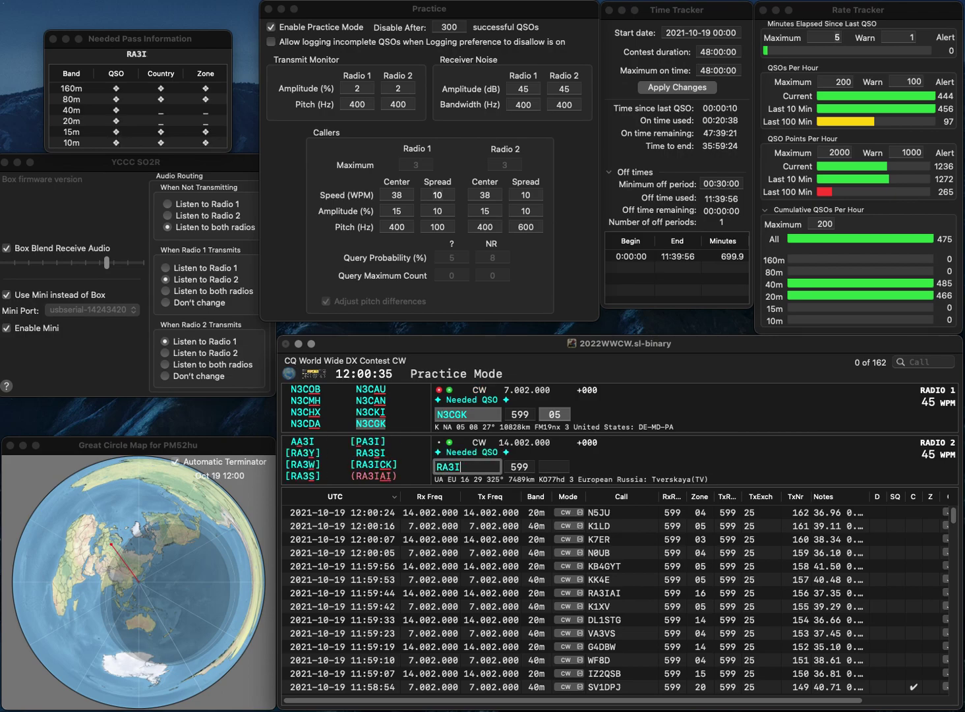
key("Return")
key("Return")
key("Left")
type("S")
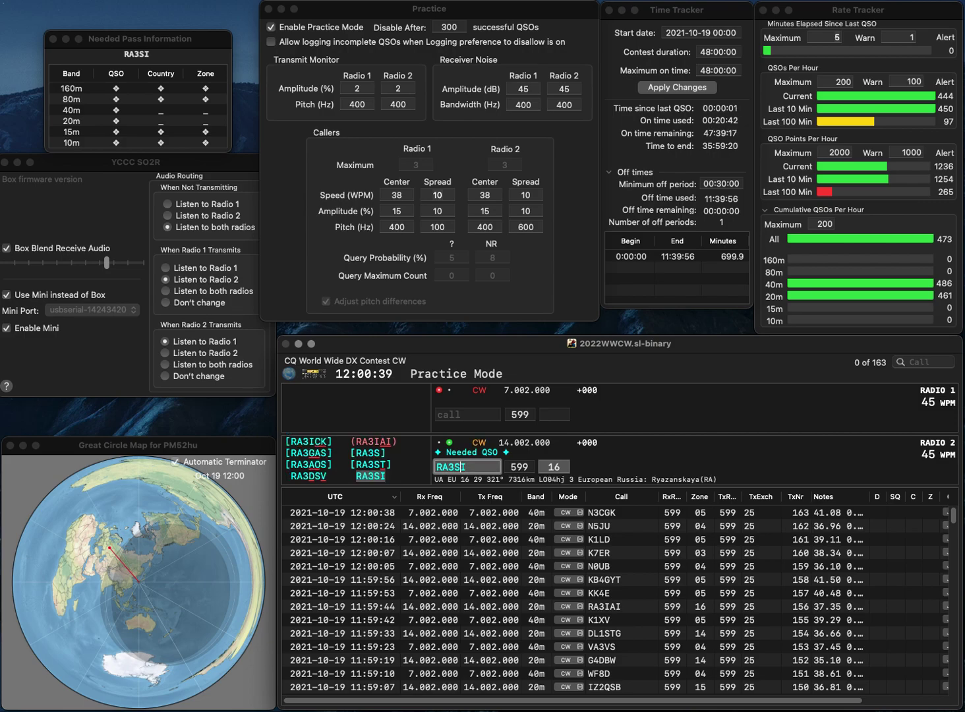
key("Return")
type("JA5JGY")
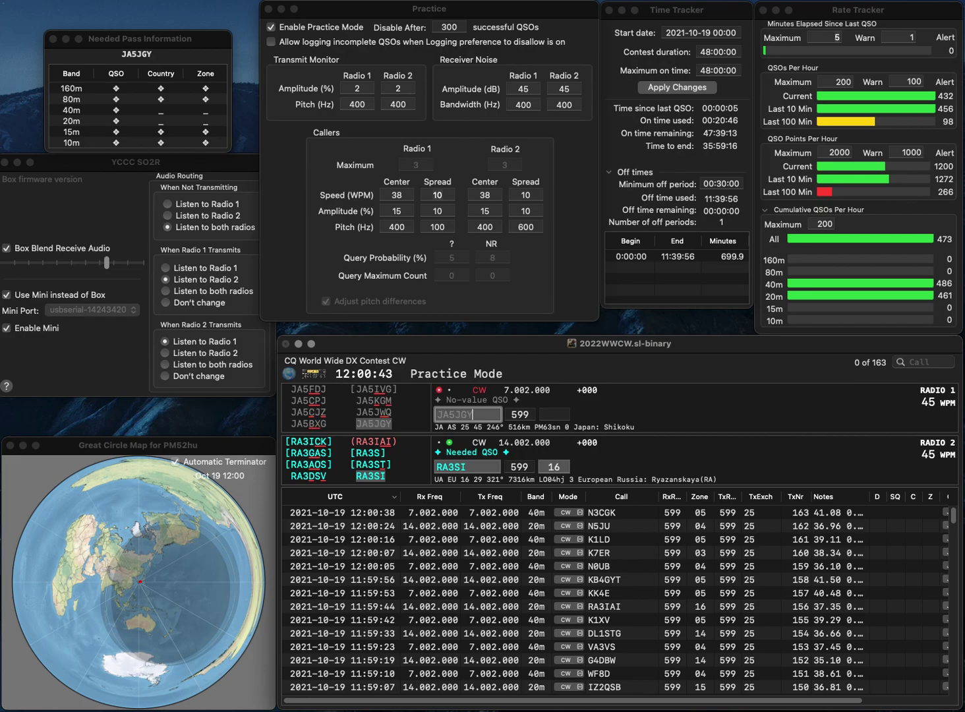
key("Return")
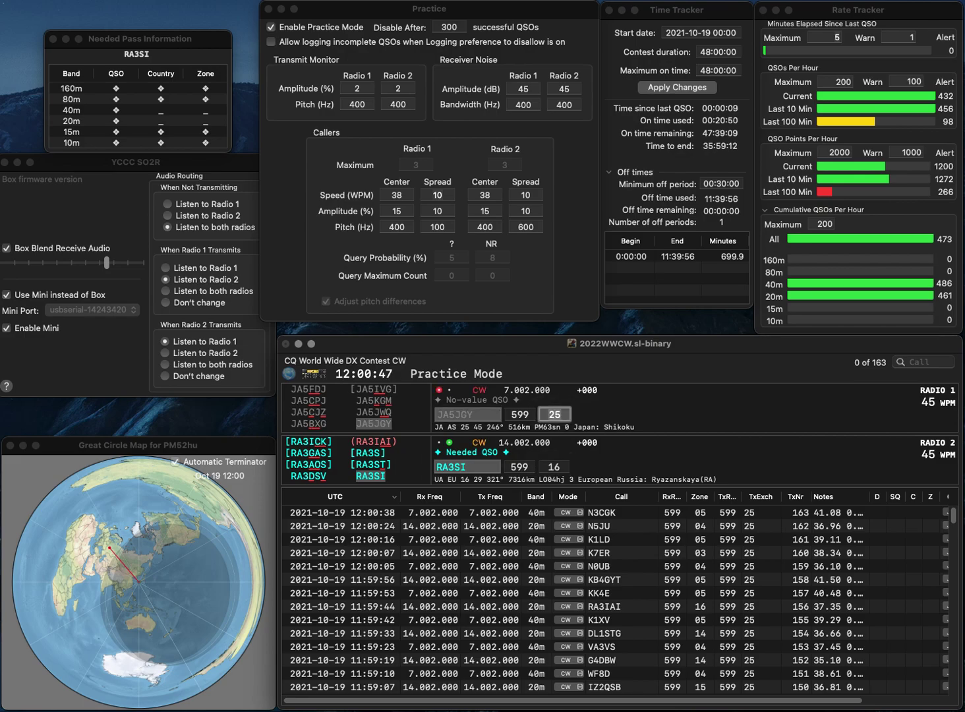
key("Return")
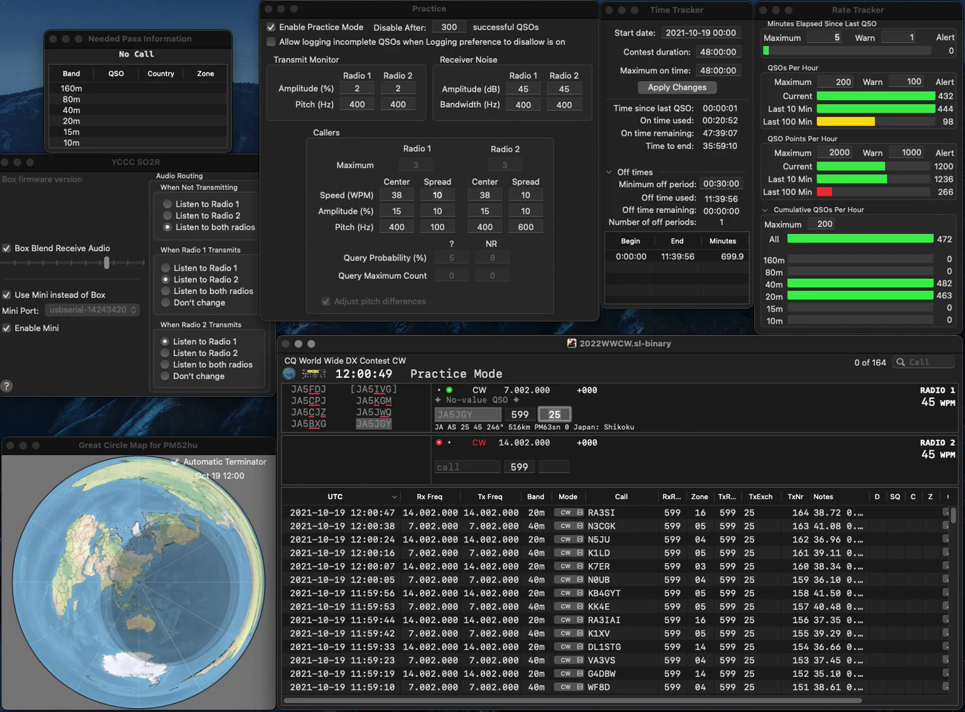
key("Return")
Step: Answer callers with the partial calls DJ1L on Radio 2 and OE6A on Radio 1
type("DJ1L")
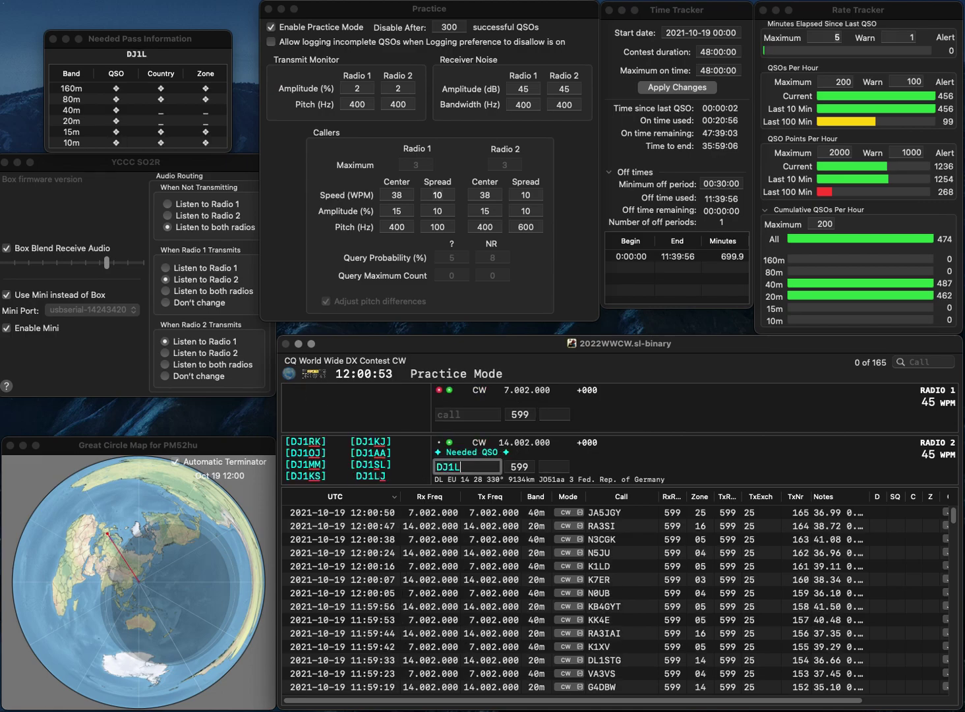
key("Return")
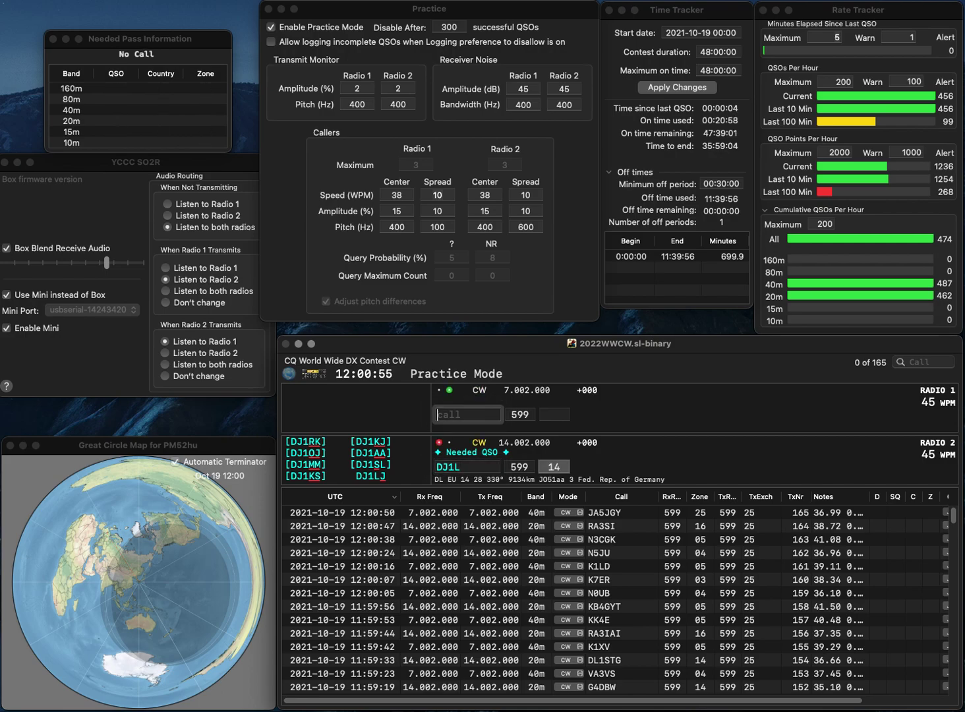
type("OE6A")
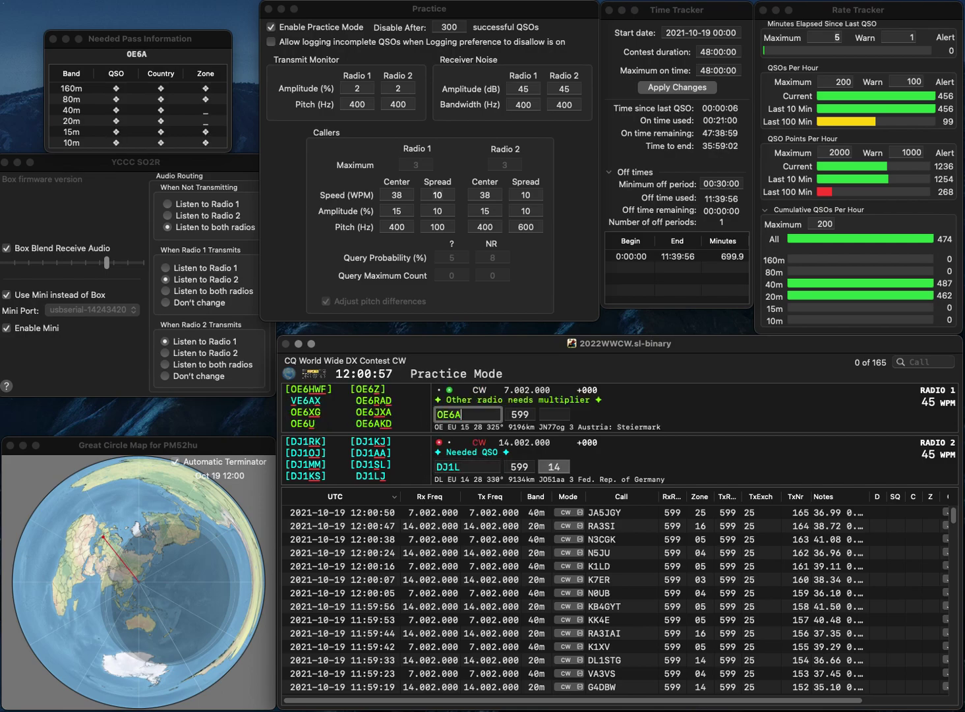
key("Return")
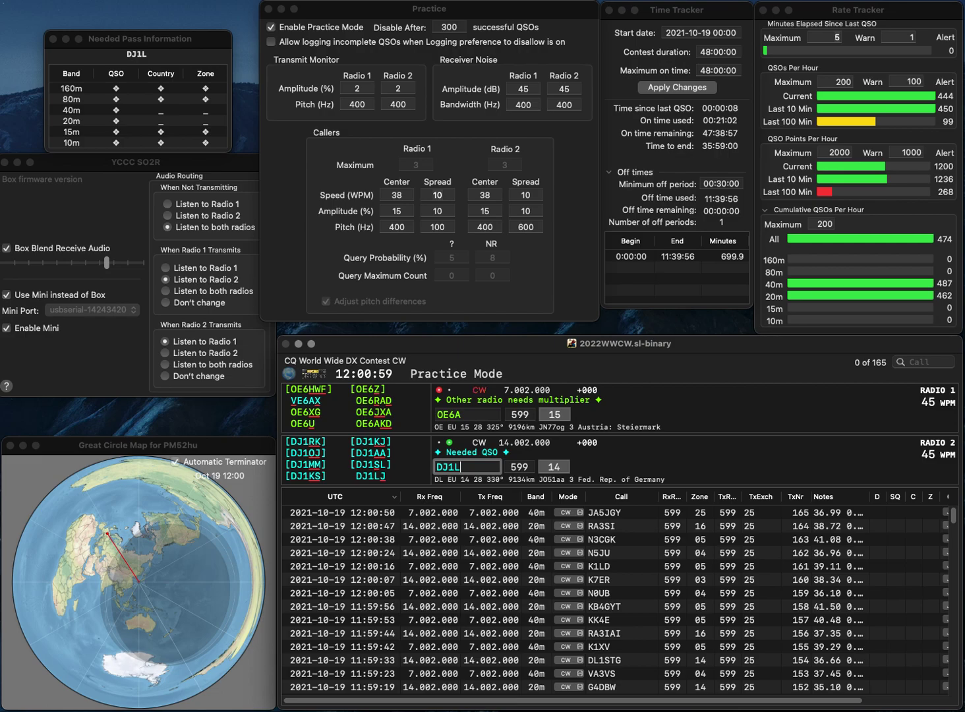
type("J")
key("Return")
type("KD")
key("Return")
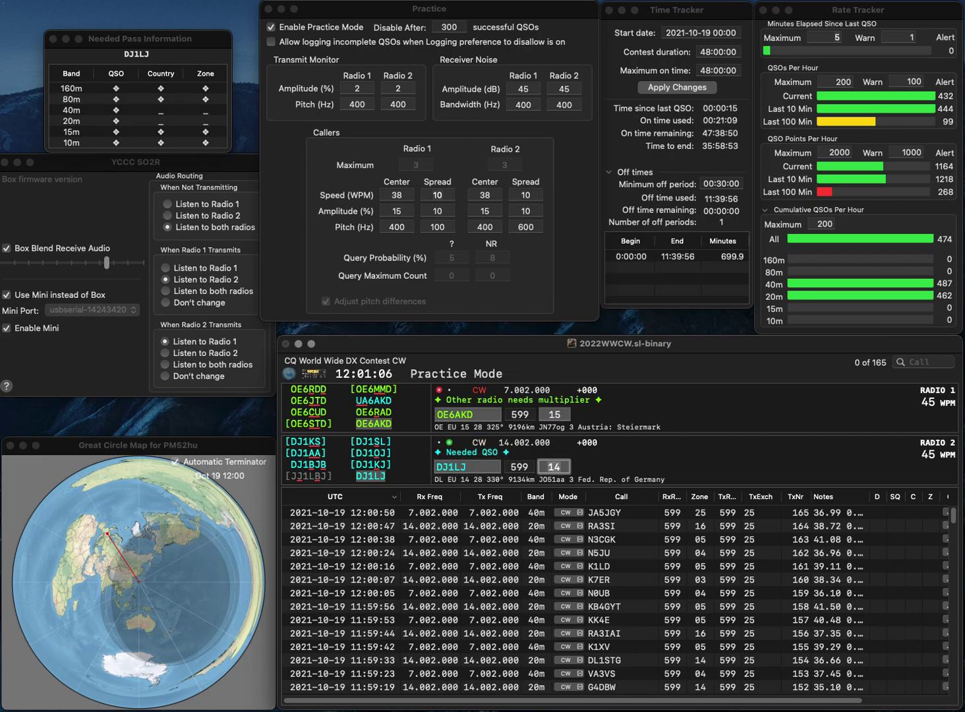
key("Return")
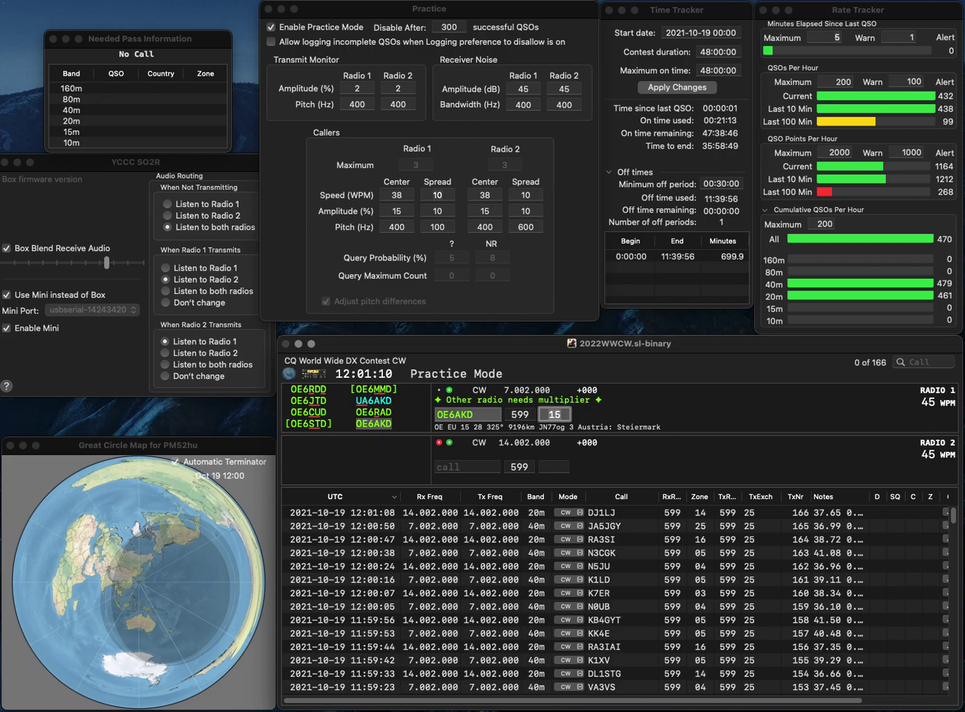
type("0S")
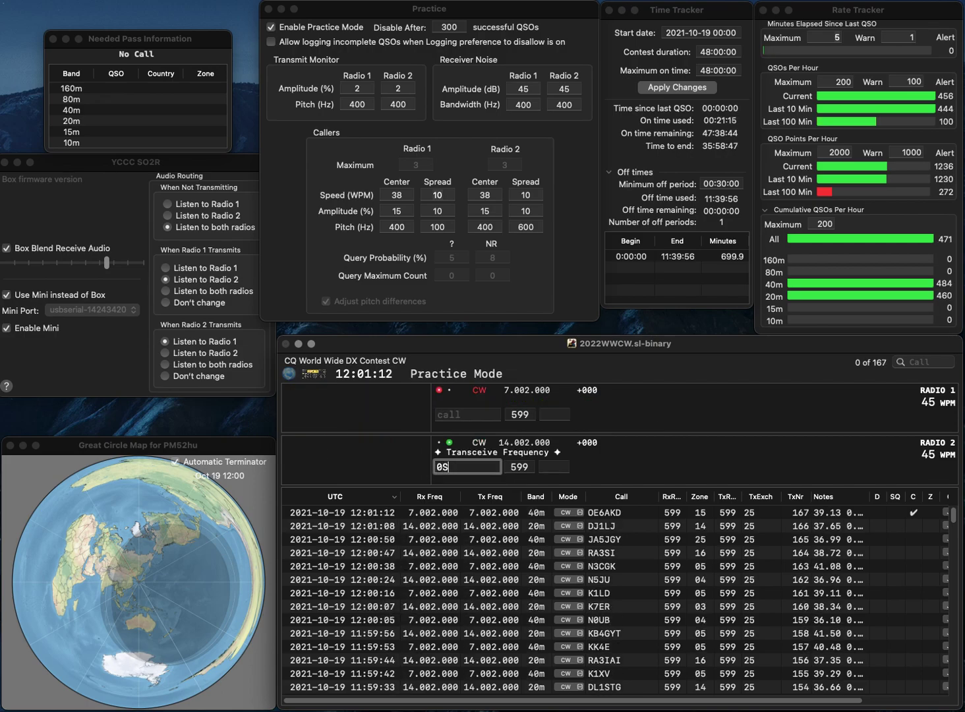
type("BN")
key("Home")
type("D")
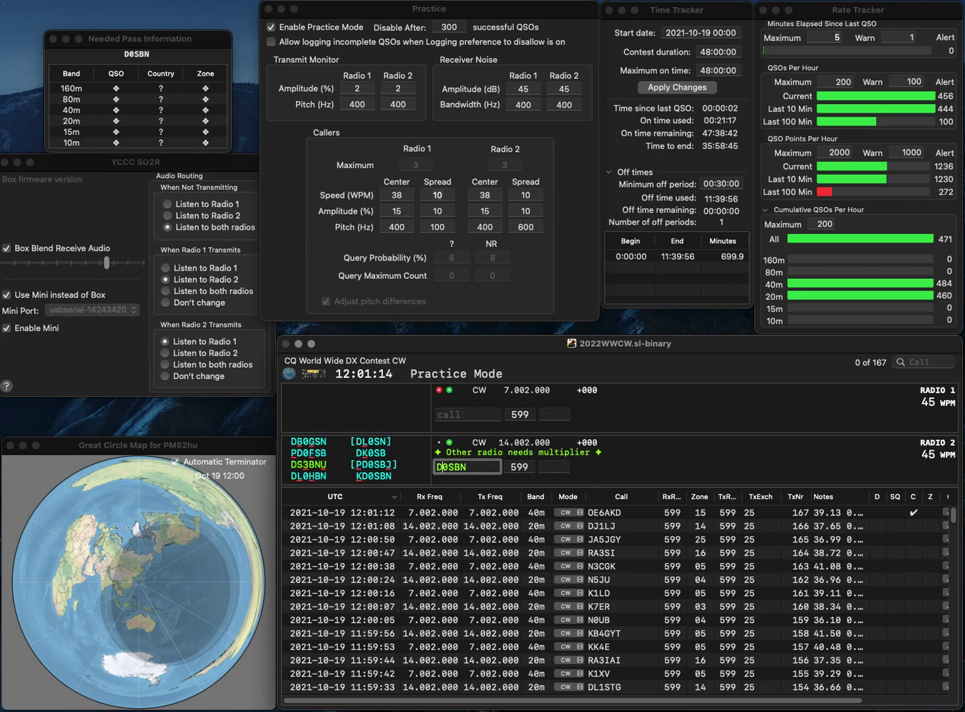
key("BackSpace")
type("KD")
key("Return")
type("EA3OW")
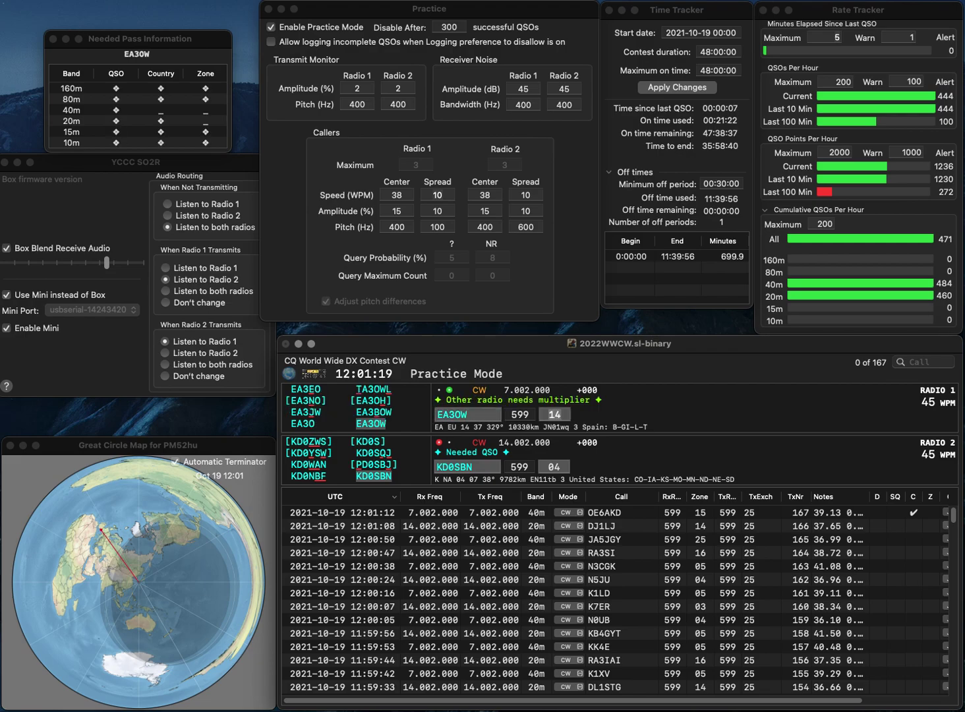
key("Return")
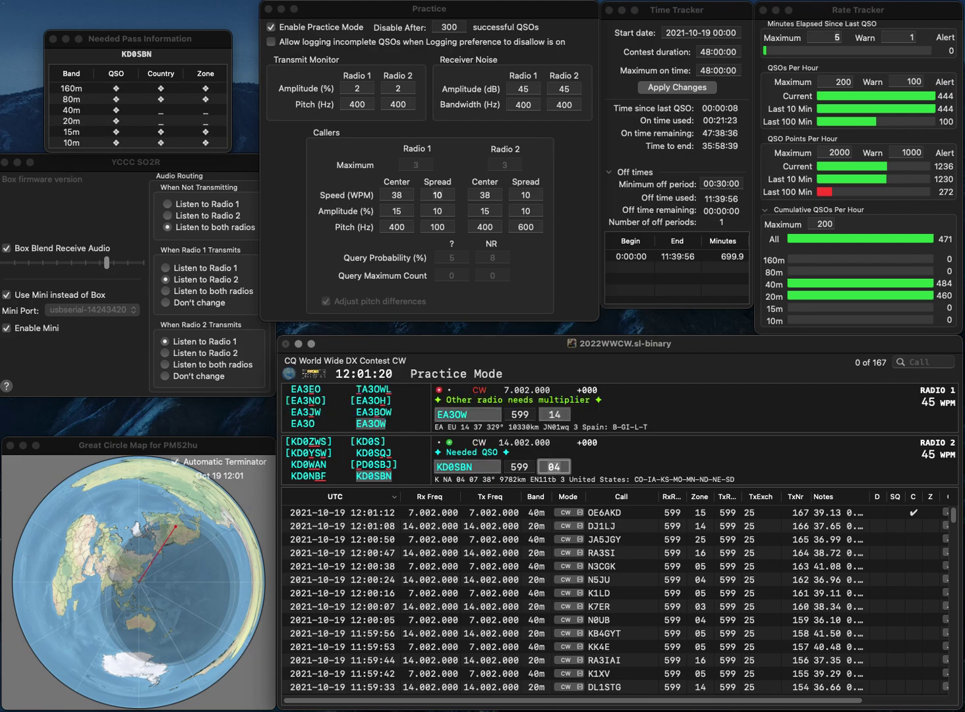
key("Tab")
key("BackSpace")
key("BackSpace")
type("LD")
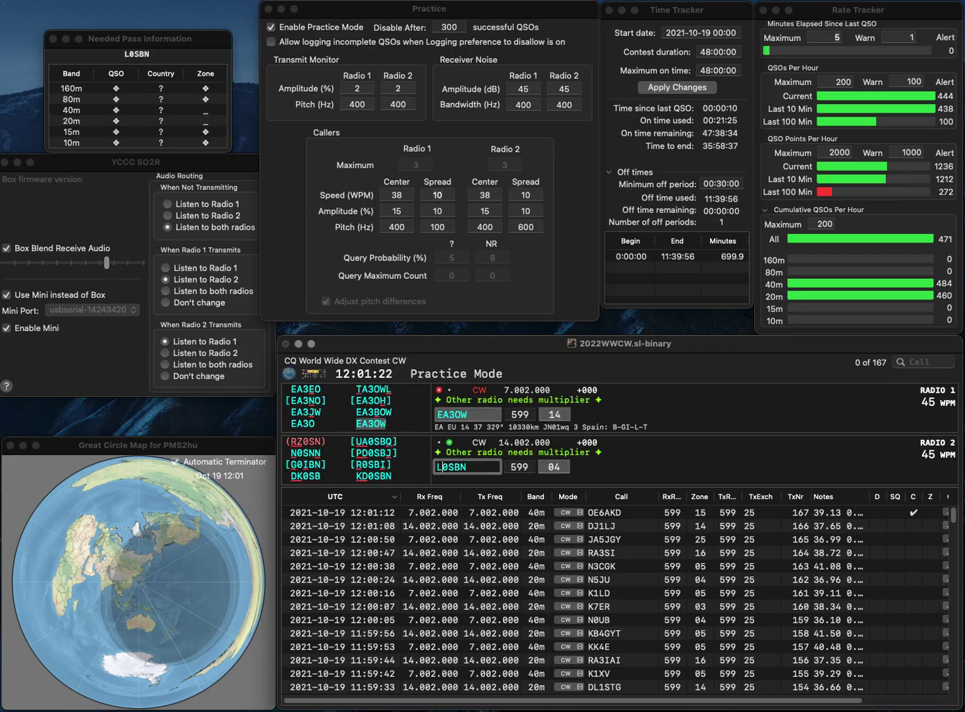
key("BackSpace")
key("BackSpace")
type("DL")
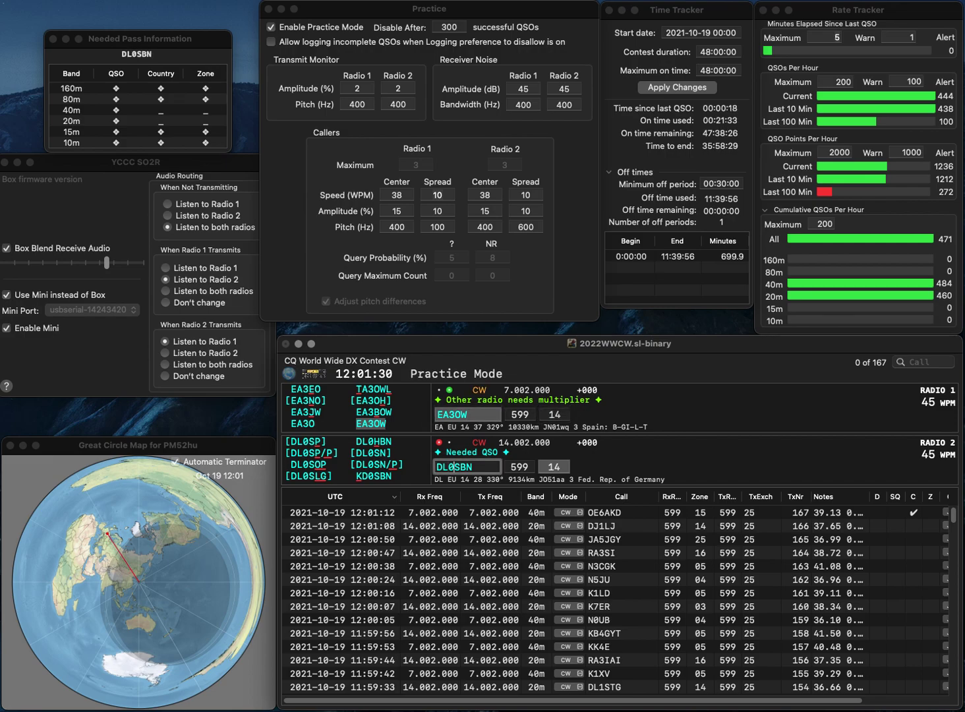
key("Left")
key("BackSpace")
type("H")
key("Return")
Step: Enter the Radio 1 call as KH6ND, and log DL0HBN with zone 14 and KH6ND with zone 31
type("KH5ND")
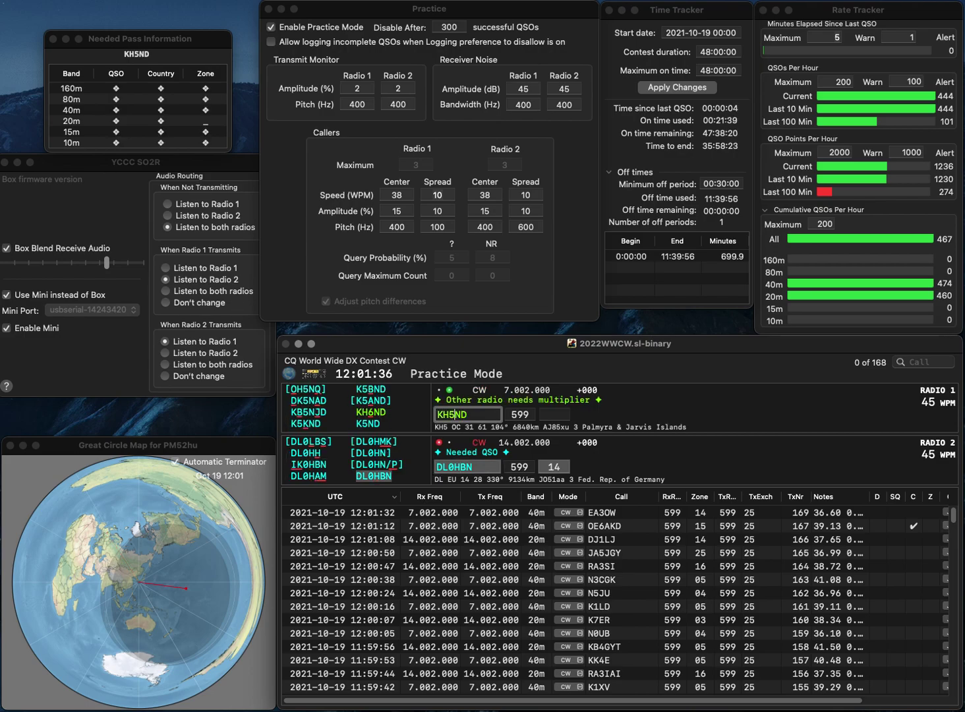
key("BackSpace")
type("6")
key("Return")
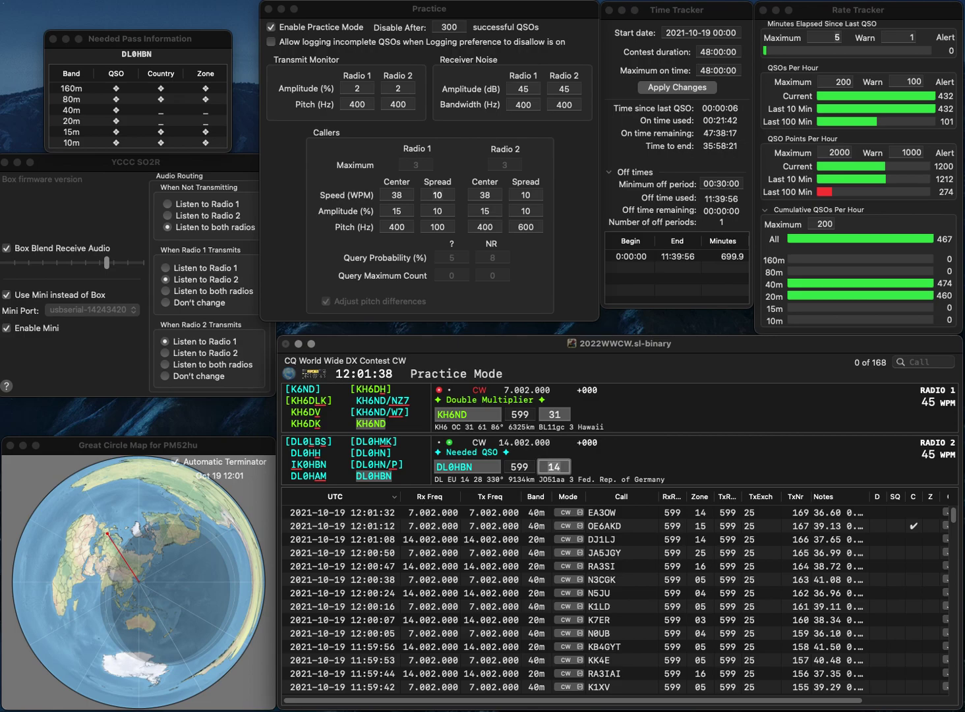
key("Return")
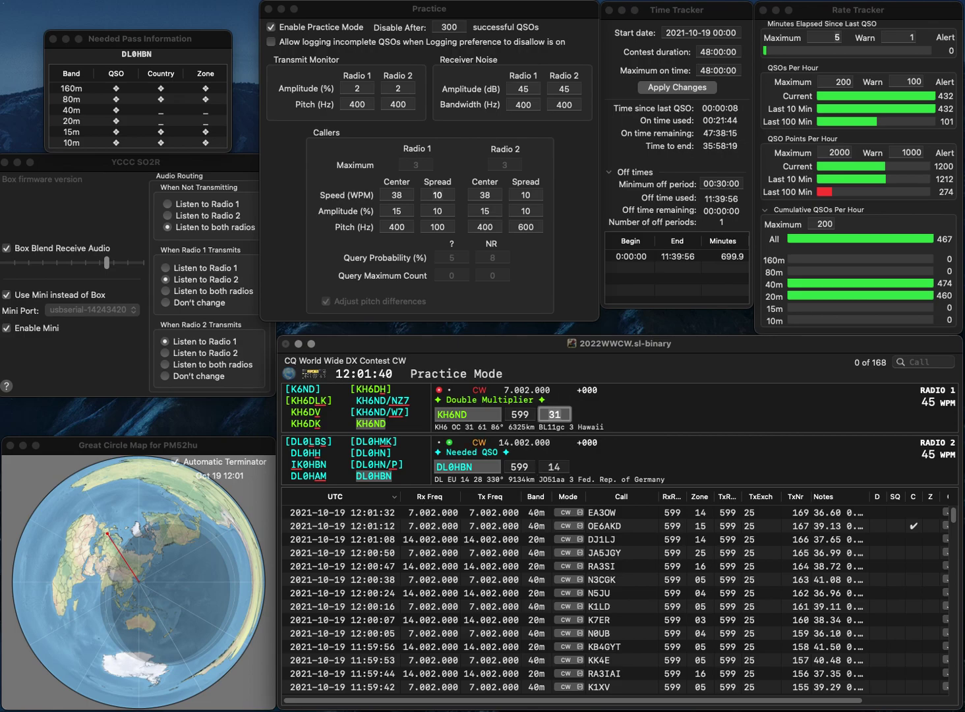
key("Return")
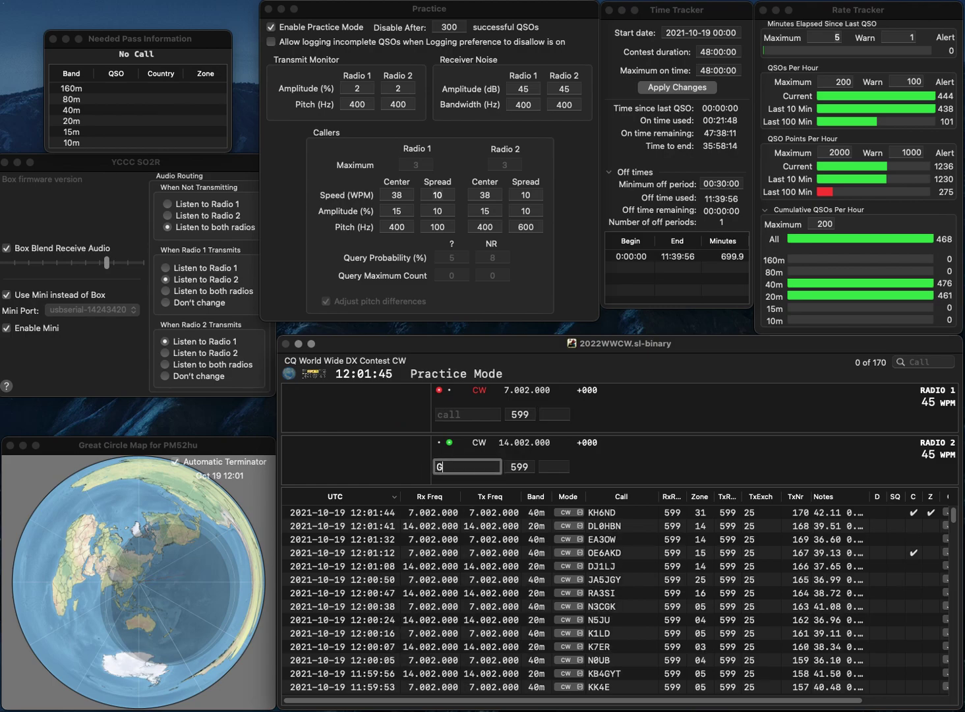
type("G0OSK")
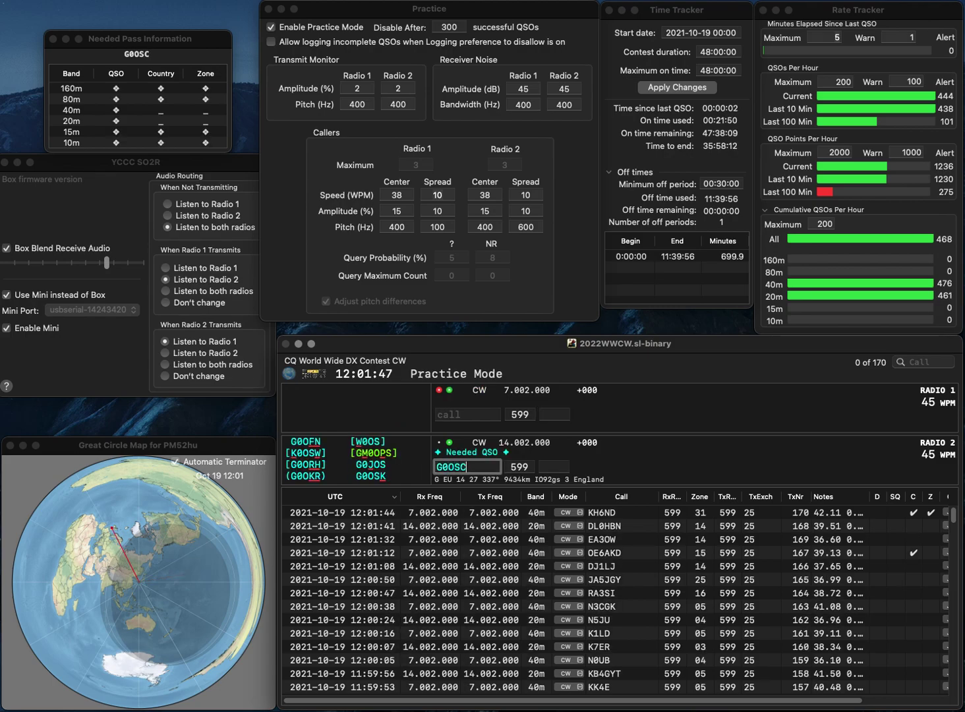
key("Return")
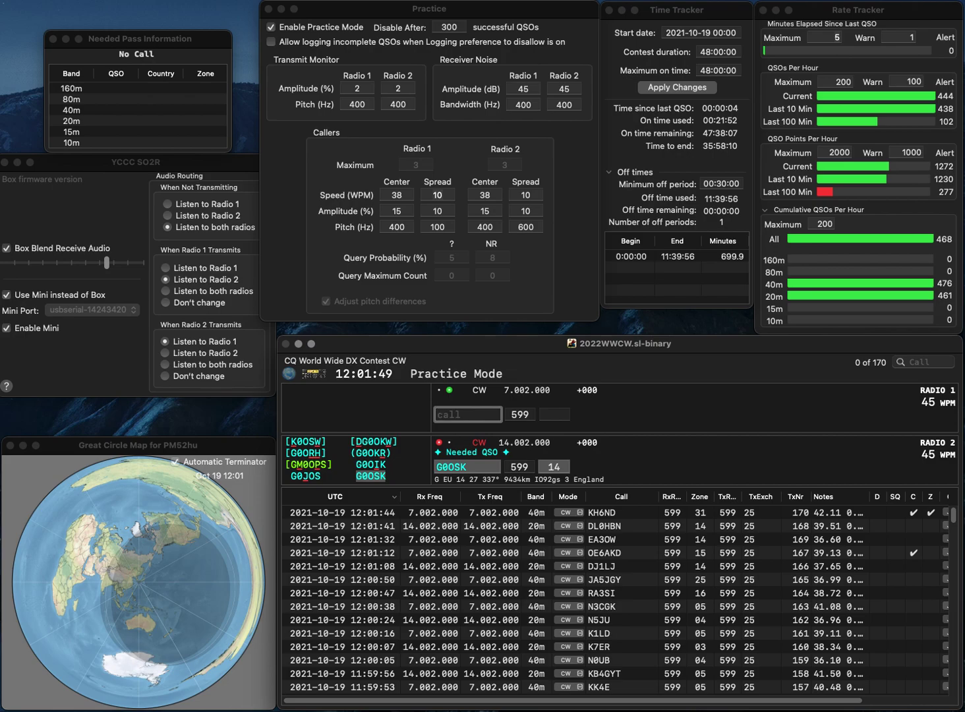
type("9B")
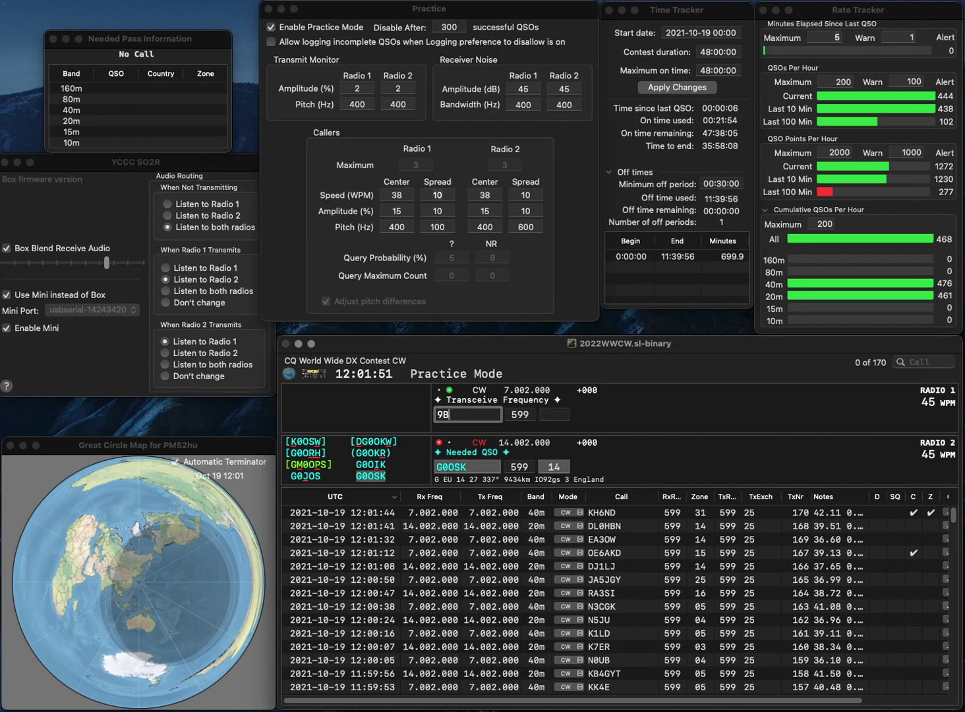
type("XE")
key("Home")
type("HB")
key("Return")
key("space")
key("Return")
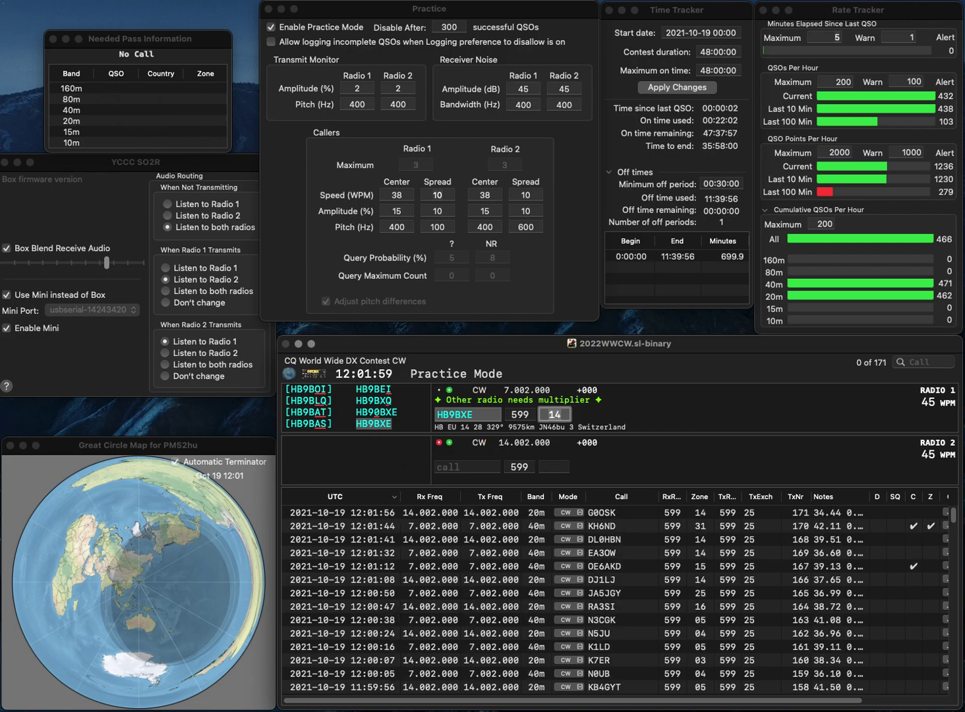
key("Return")
Step: Answer AJ3M on Radio 2 and the partial call NRQ on Radio 1, and log AJ3M with zone 05
type("AJ3M")
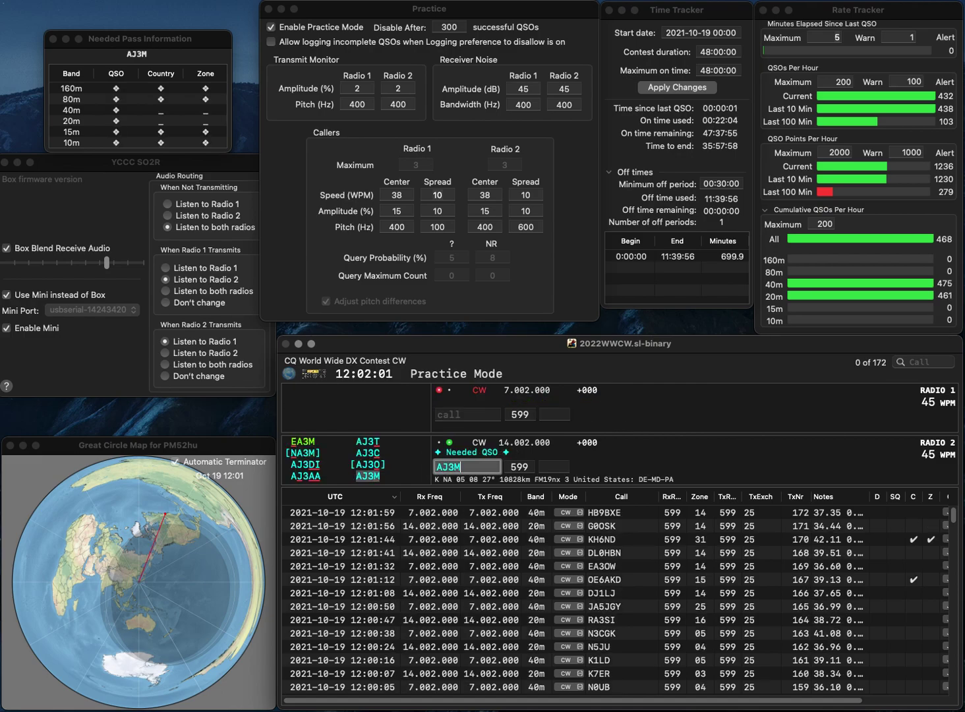
key("Return")
type("J")
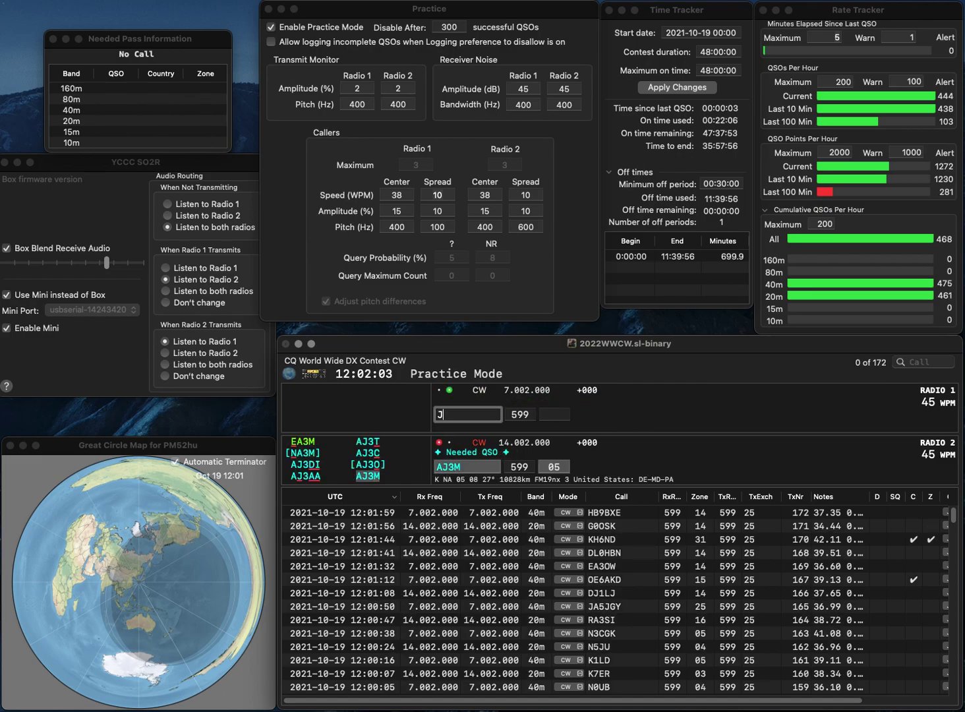
type("RQ")
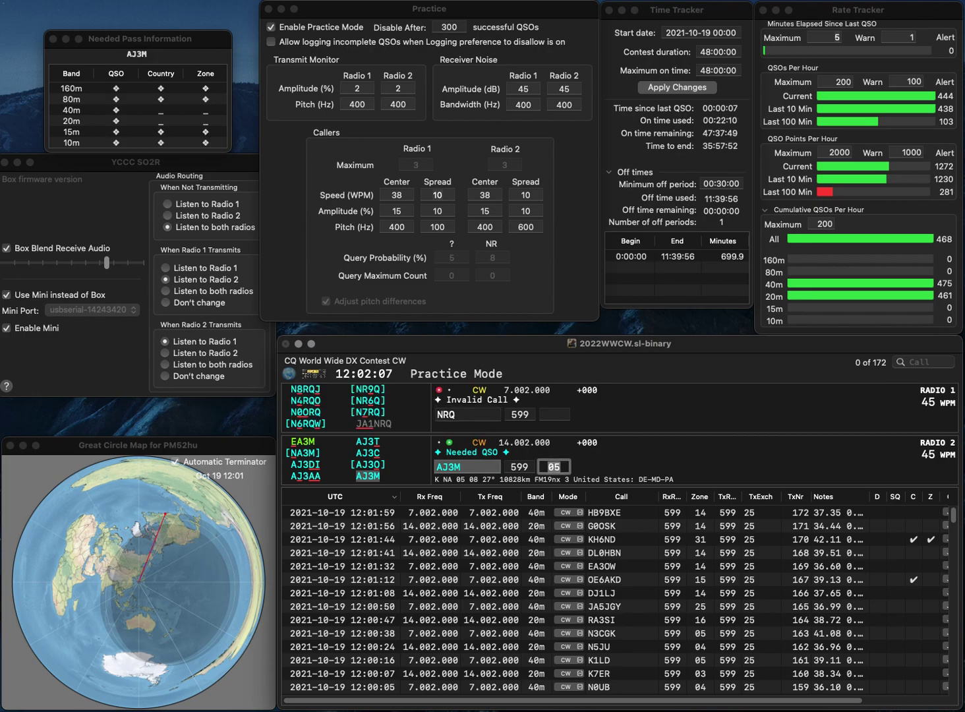
key("Return")
type("JA1")
key("Return")
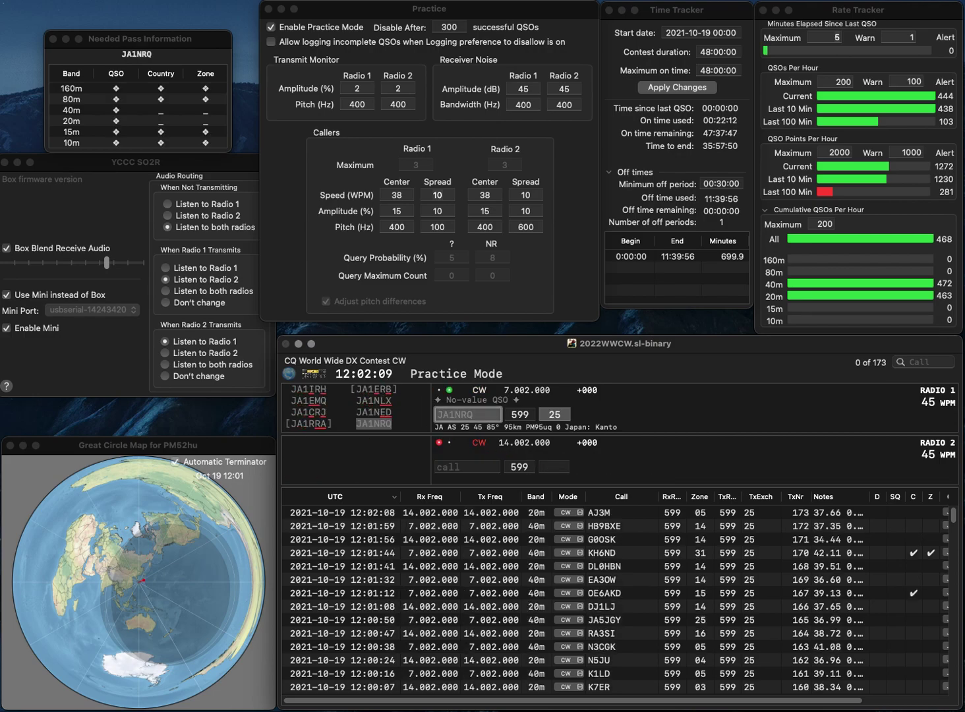
left_click(467, 466)
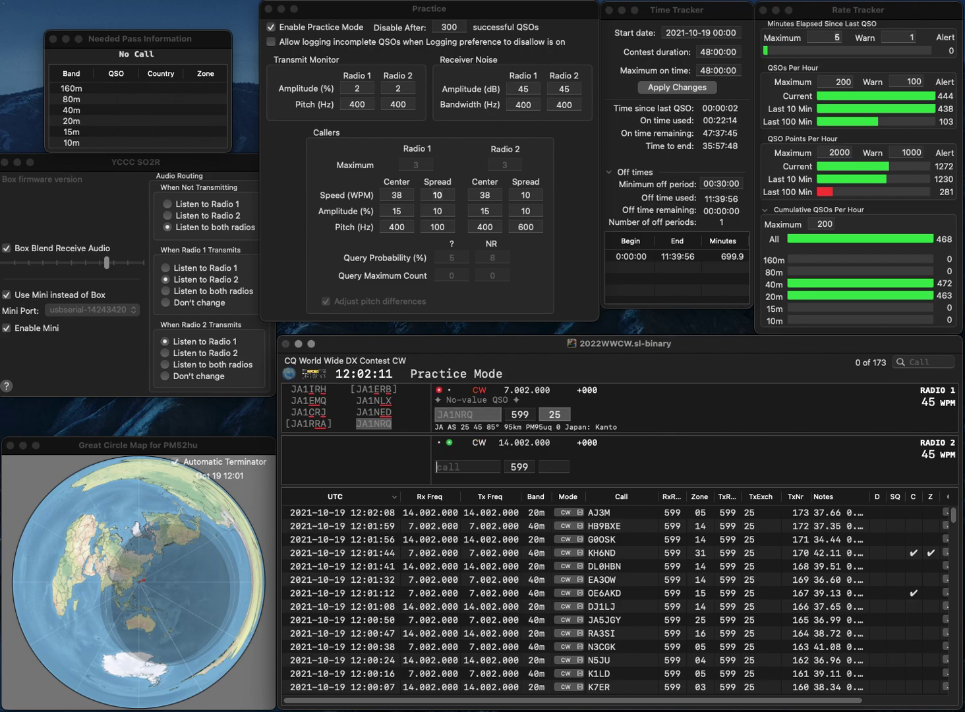
type("P")
type("2I")
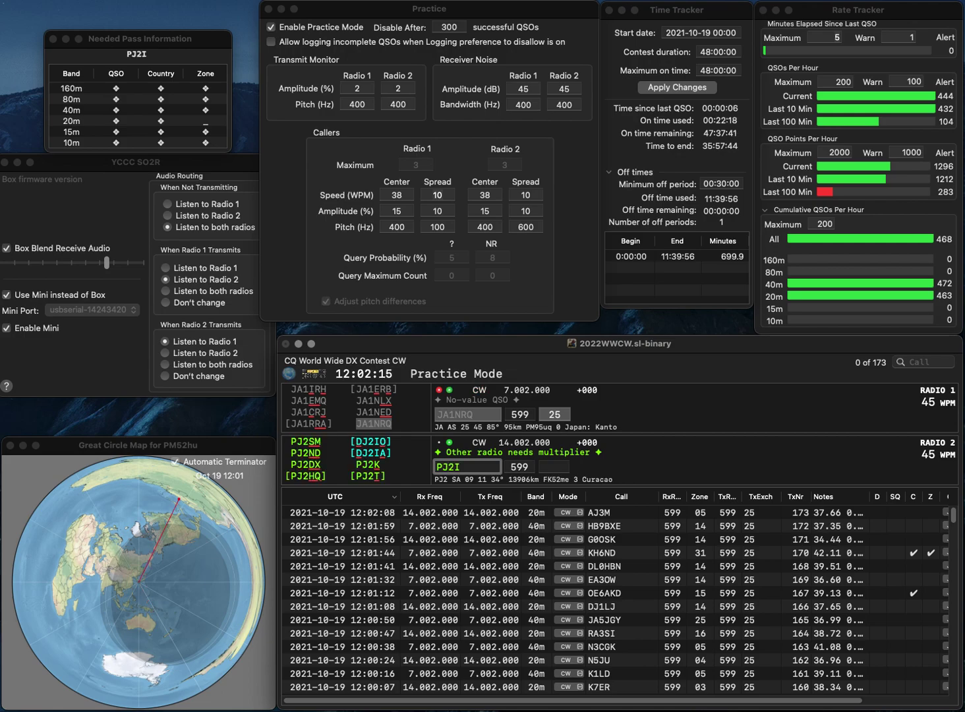
key("Return")
key("space")
key("Return")
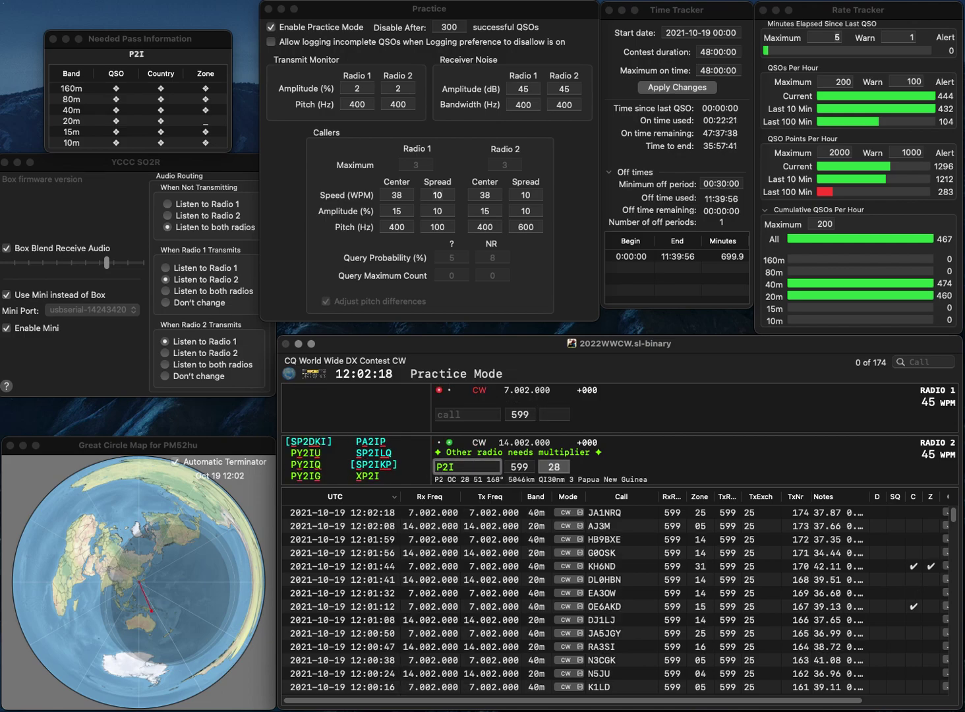
key("Delete")
type("J")
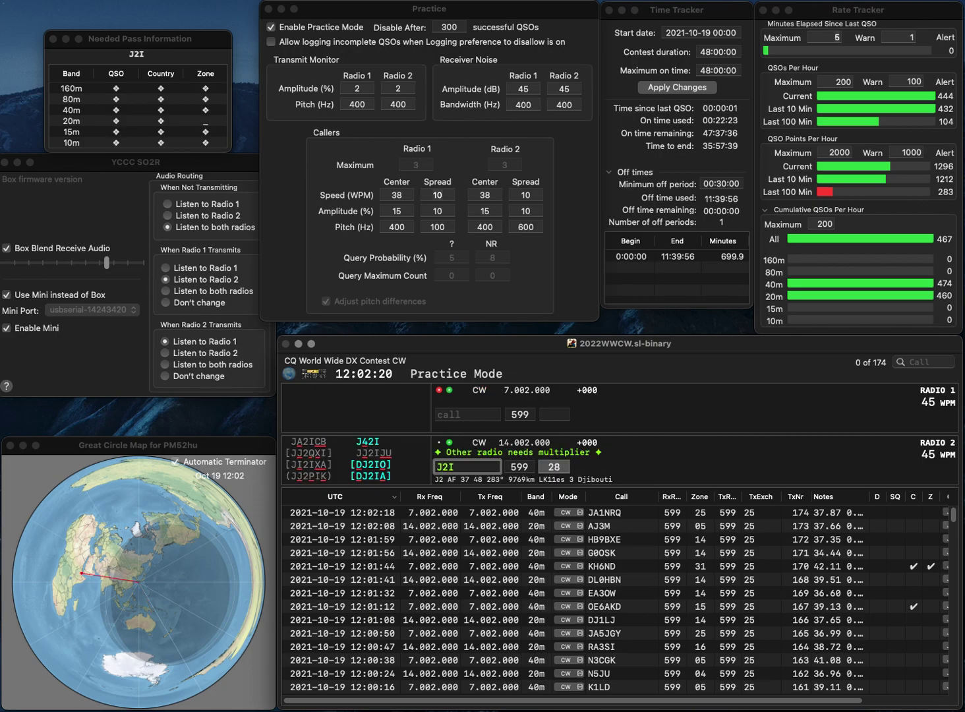
type("4NR8X")
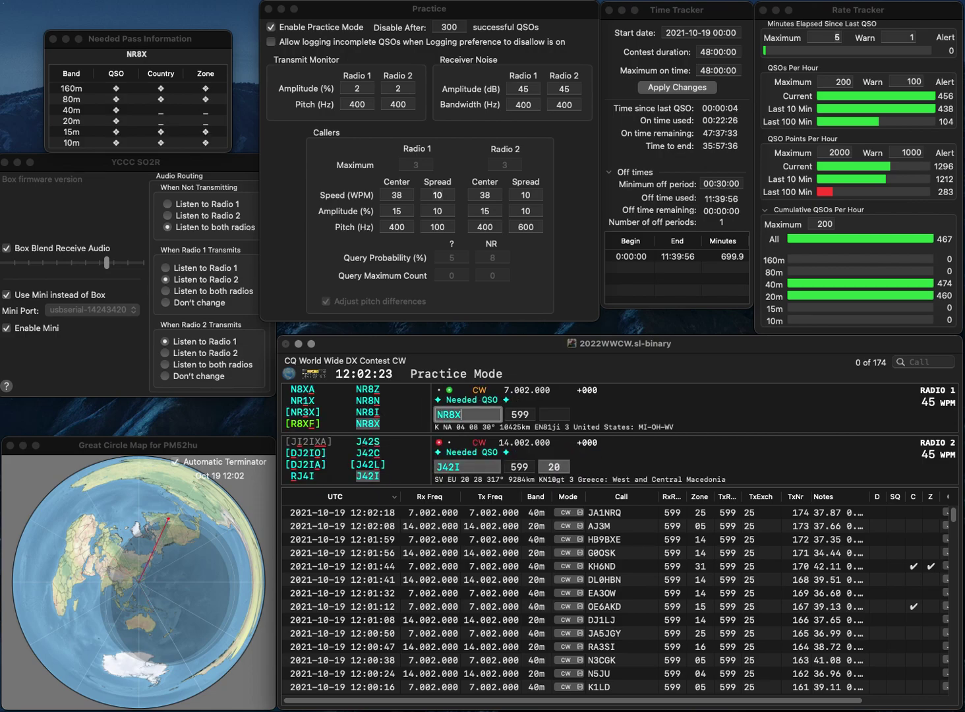
key("Return")
key("Tab")
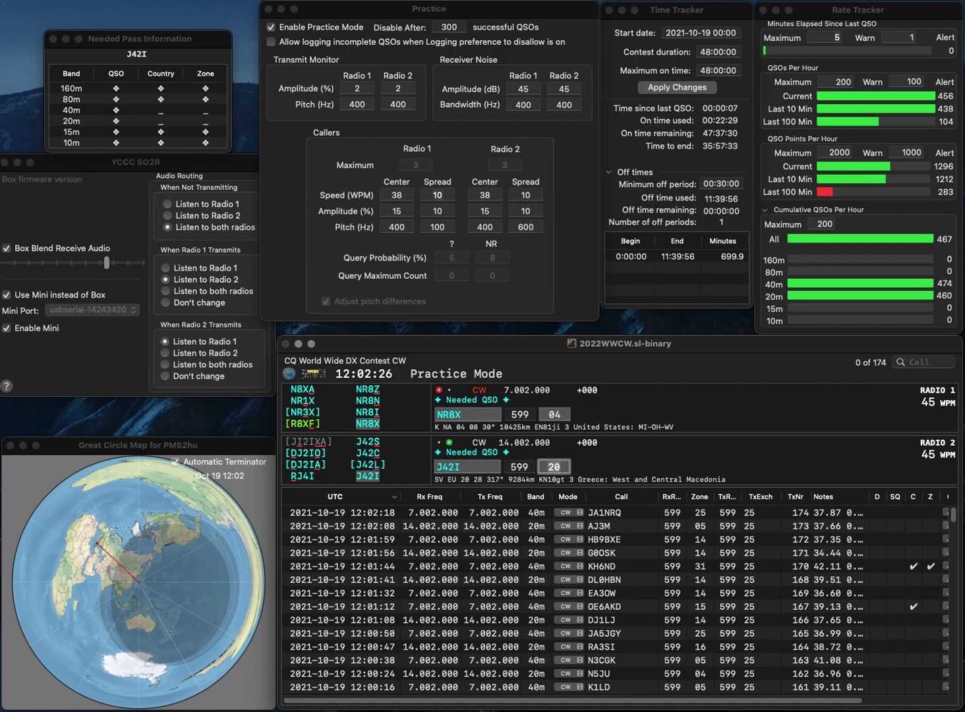
key("Return")
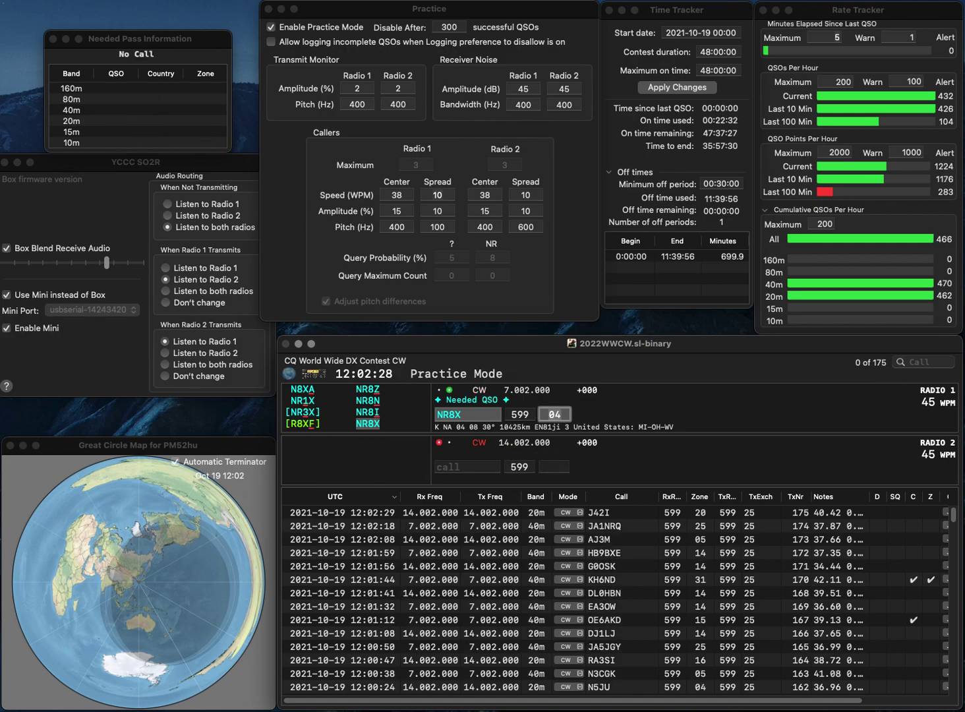
key("Return")
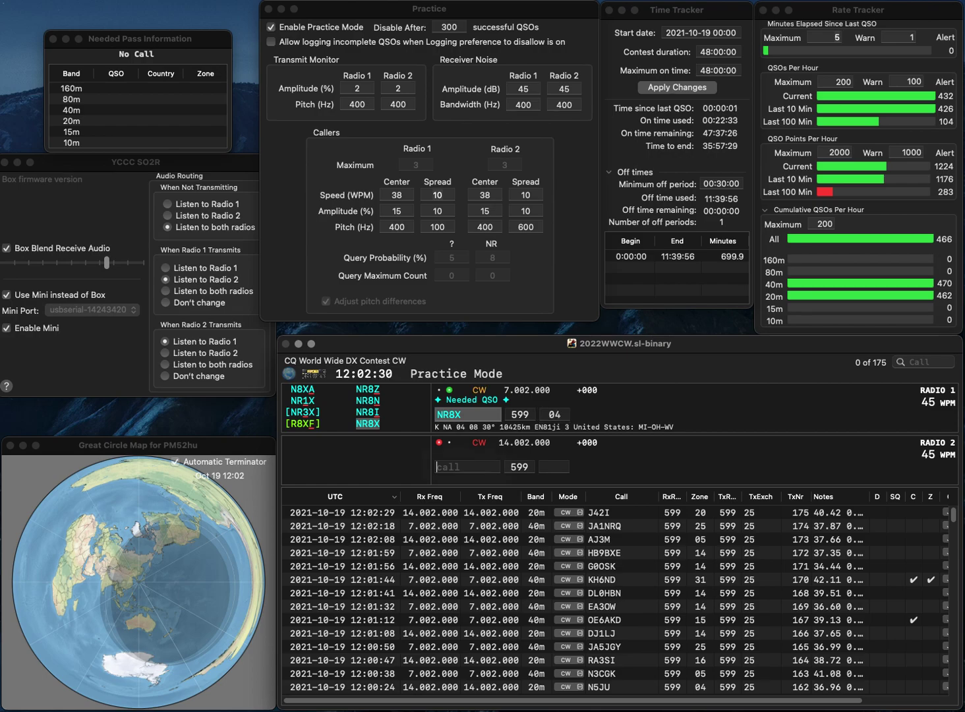
Step: Answer NR4M on Radio 2 and the partial call NF on Radio 1, and log NR4M with zone 05
type("NR4M")
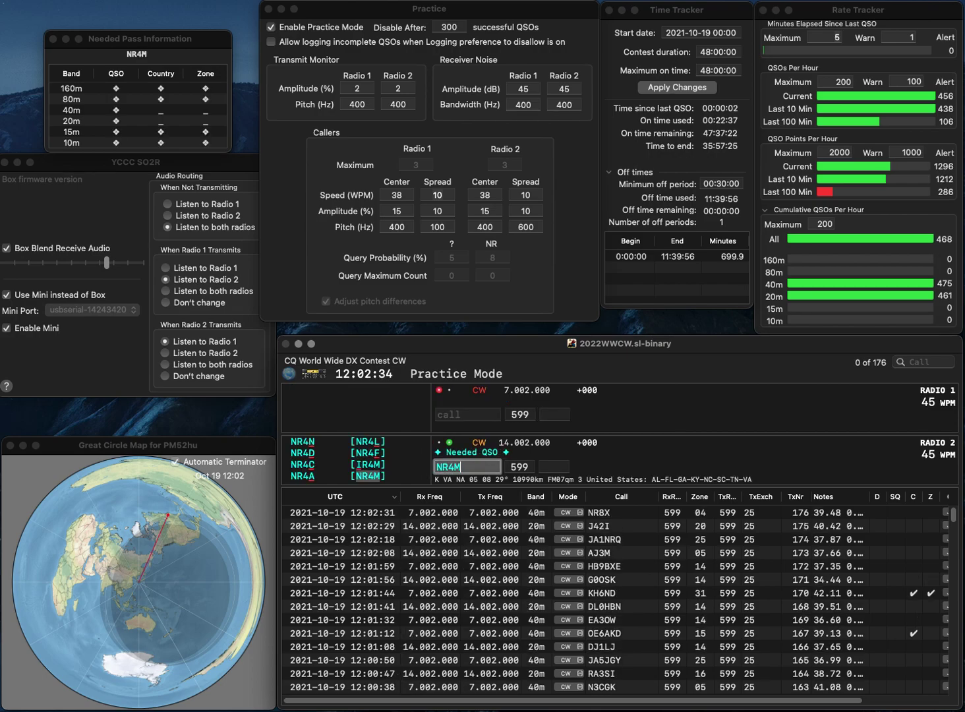
key("Return")
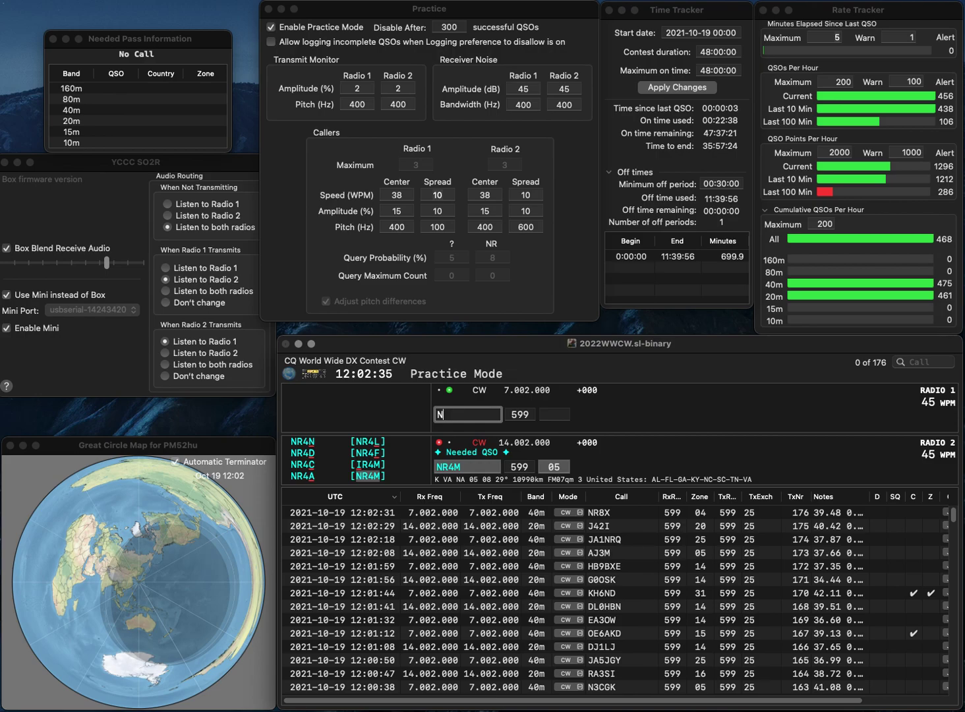
type("NF")
key("Return")
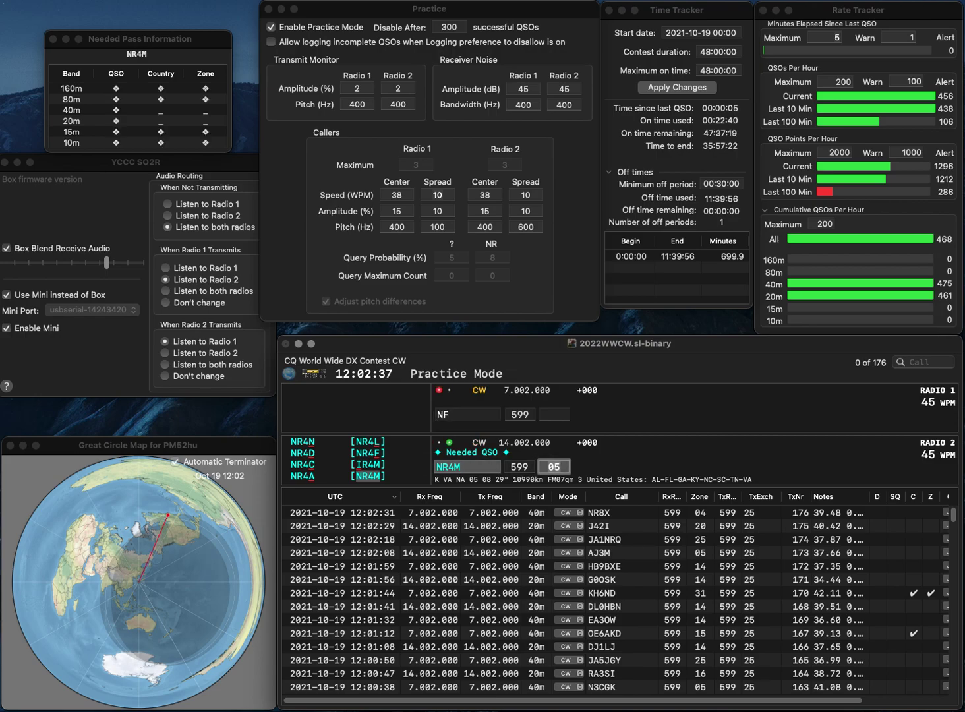
key("Return")
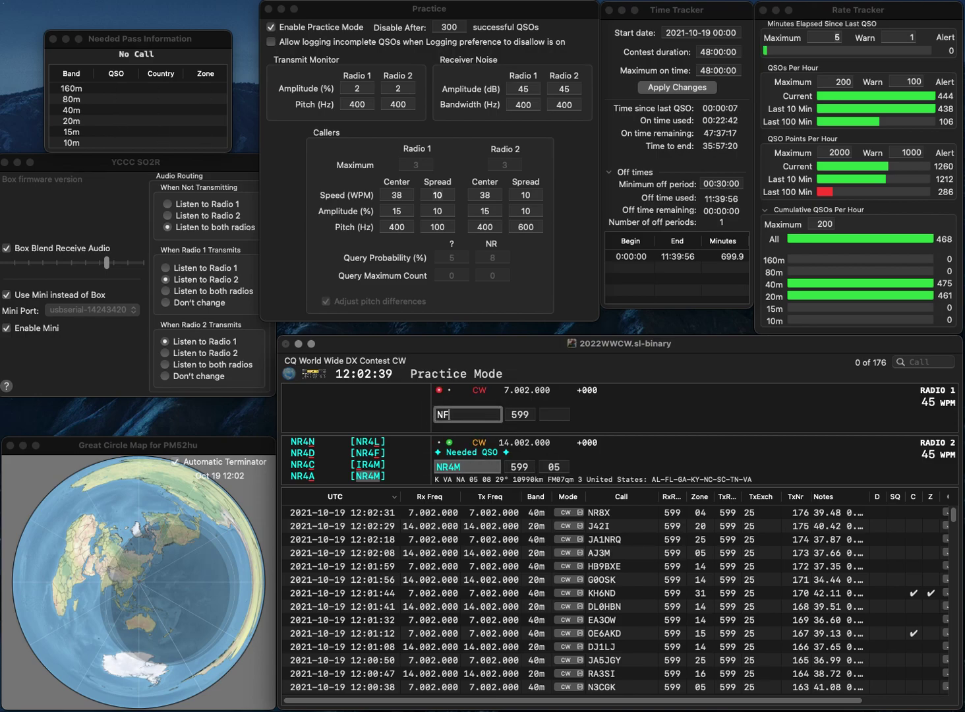
type("7R")
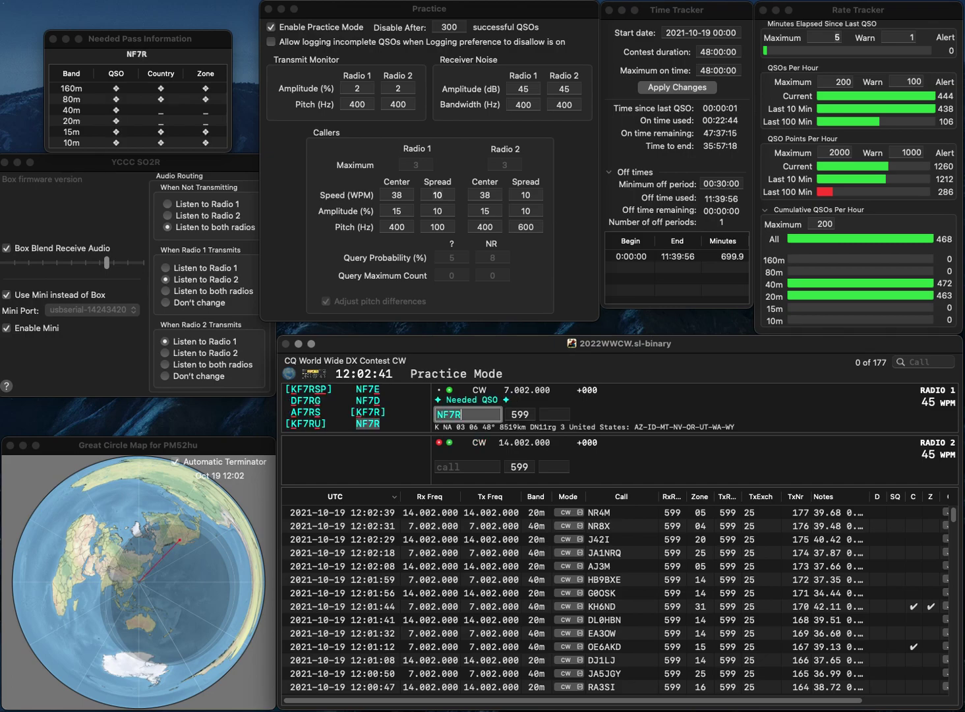
key("Return")
type("DL5RK")
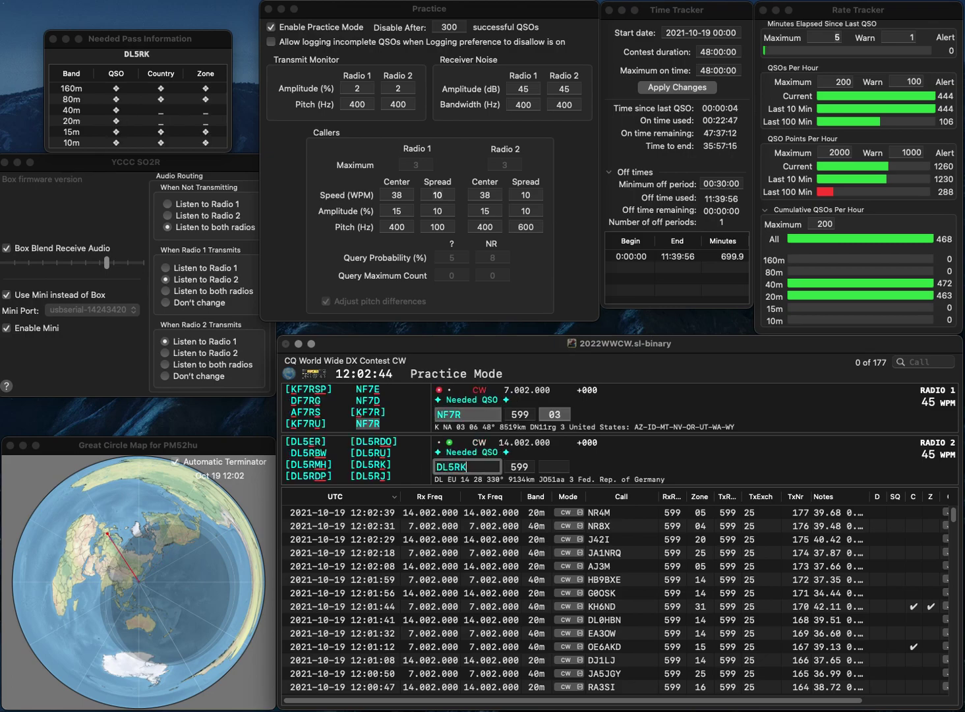
key("Return")
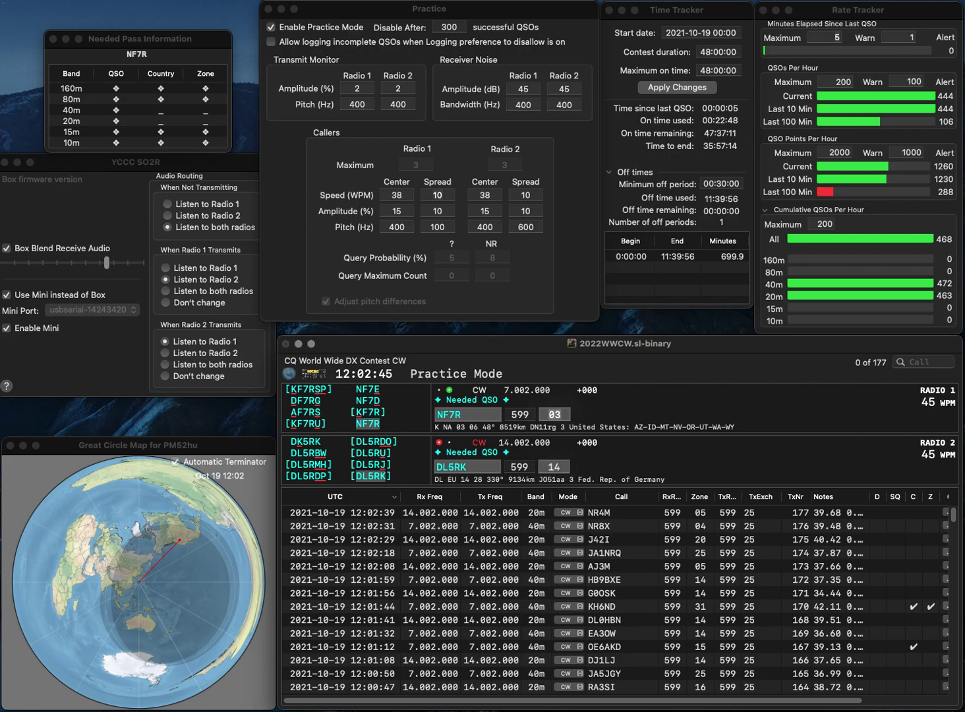
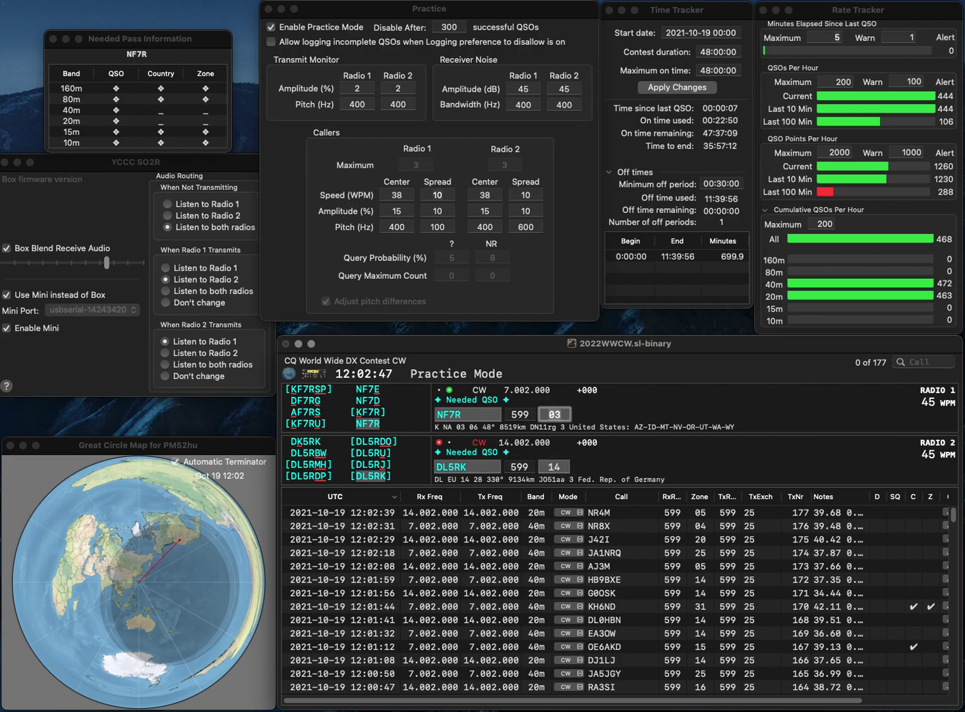
key("Return")
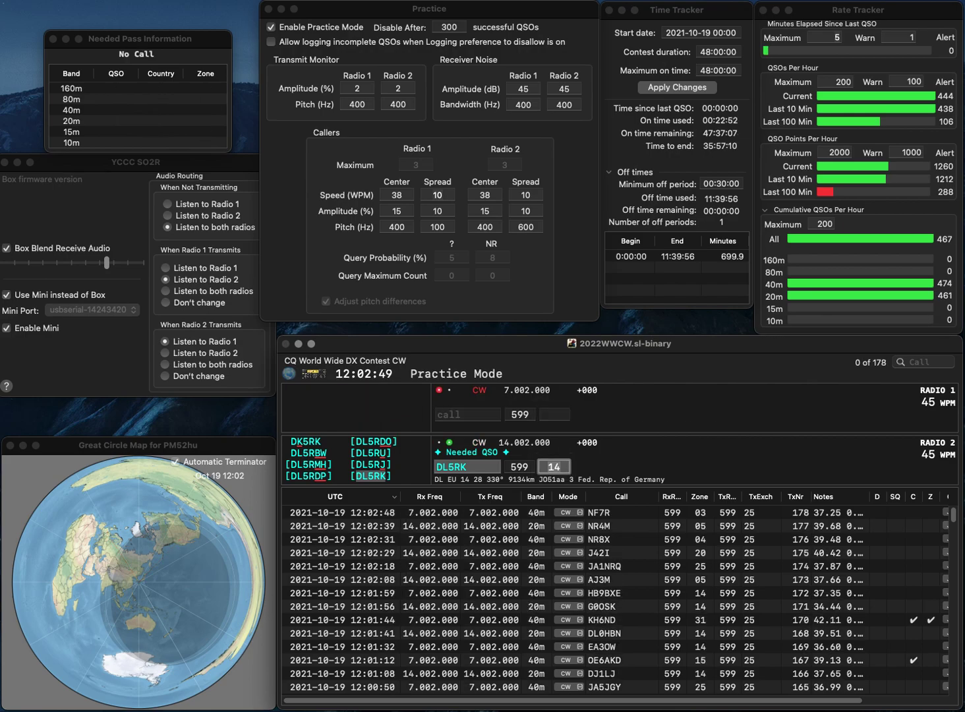
key("Return")
type("NI9I")
key("Return")
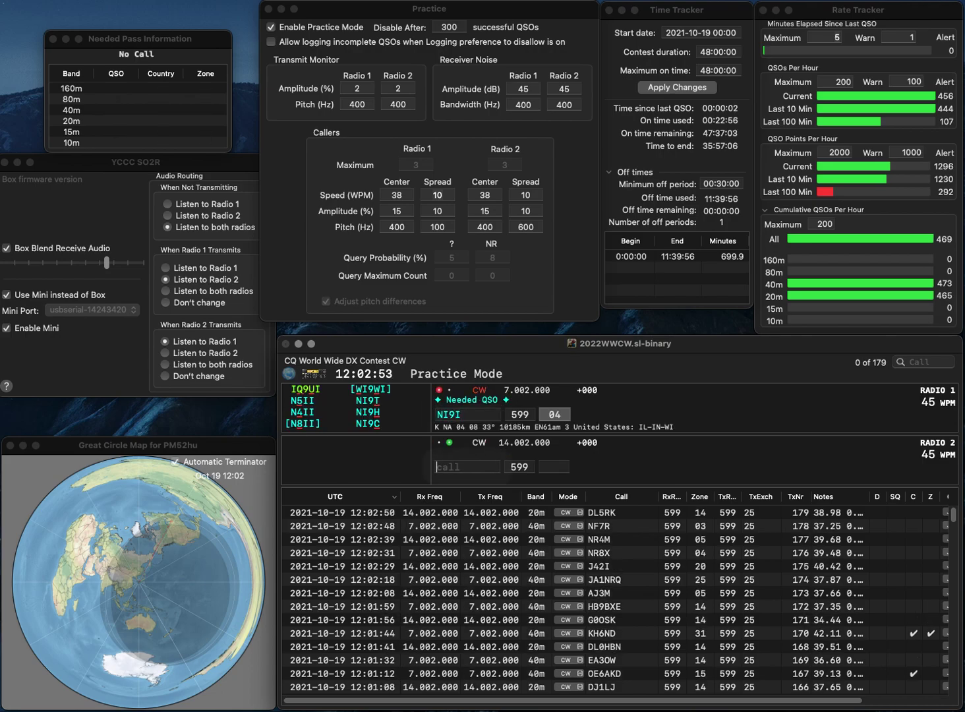
type("KD9WZH")
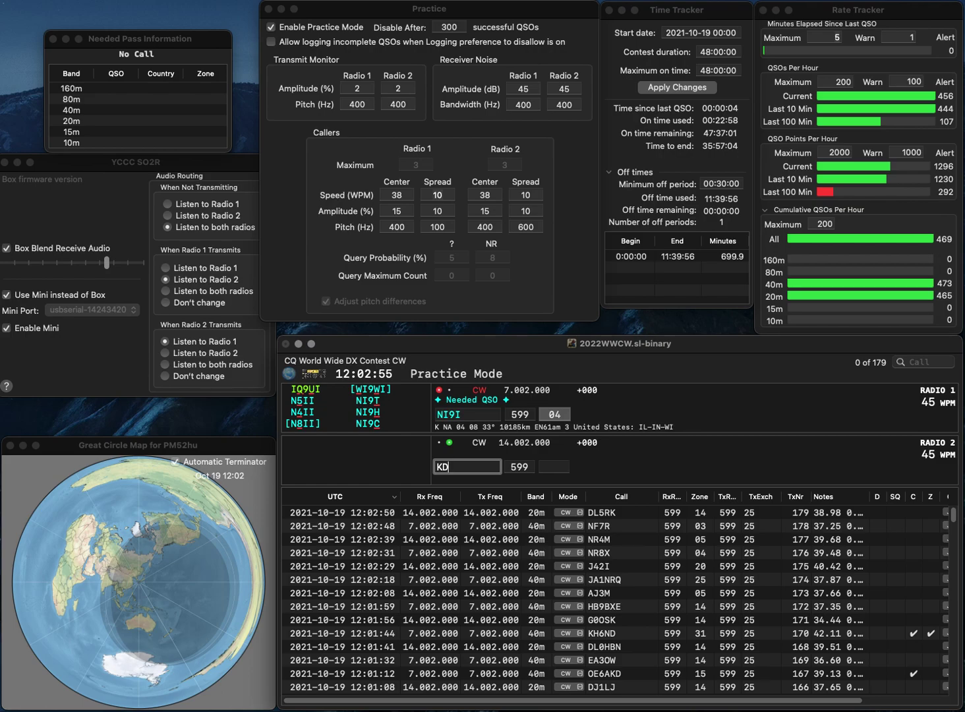
key("Return")
Step: Correct the Radio 1 call to NS9I and send the reply
key("Left")
key("BackSpace")
key("BackSpace")
type("S9")
key("Return")
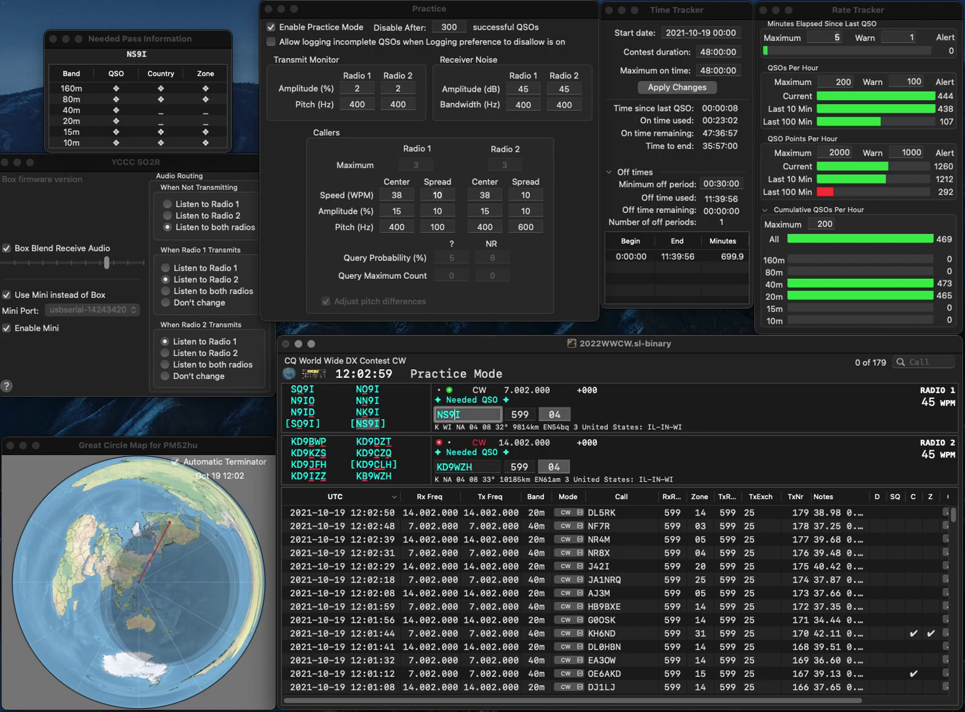
key("space")
key("Left")
key("Left")
key("Left")
key("Left")
key("BackSpace")
type("B")
key("Return")
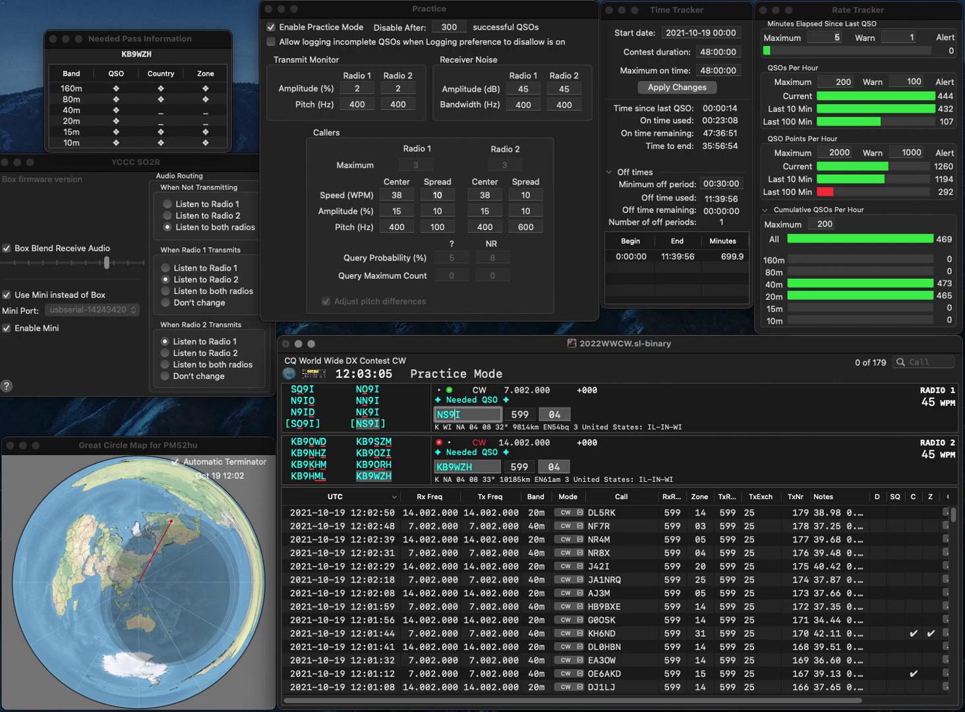
Step: Log NS9I on Radio 1 and KB9WZH on Radio 2, both with zone 04
key("Tab")
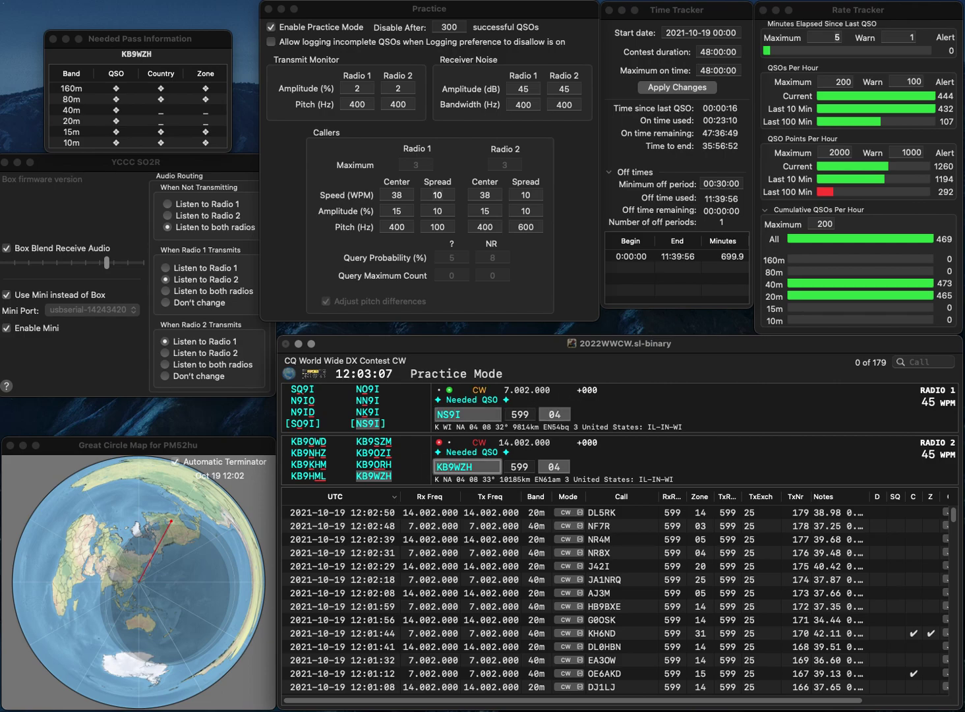
key("Return")
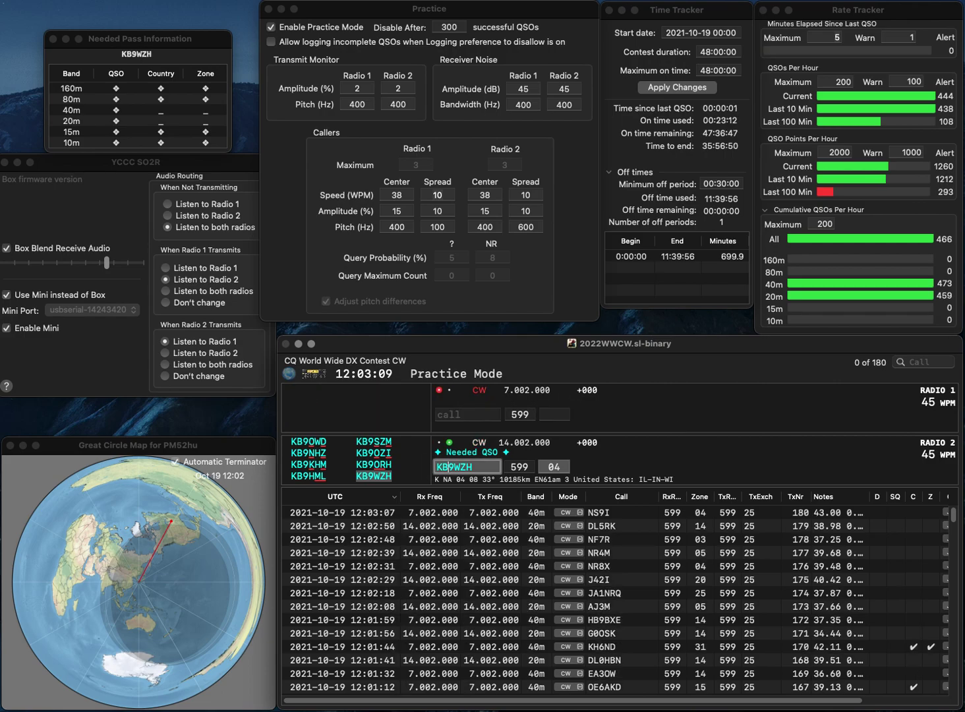
key("Return")
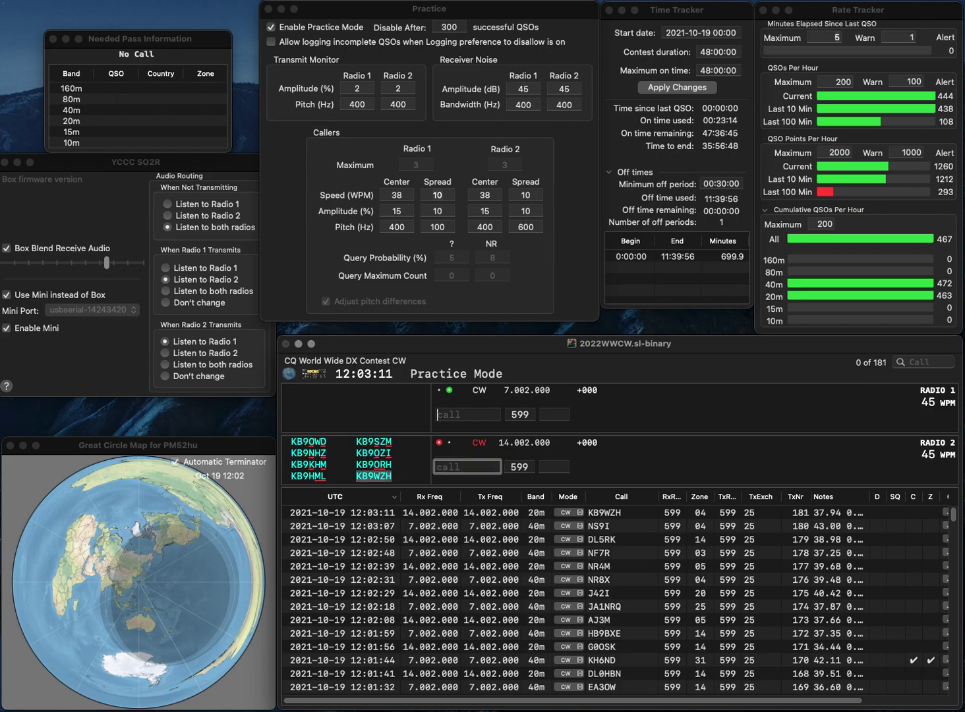
Step: Answer W4RN on Radio 1 and W2DEA on Radio 2, and log both with zone 05
type("W4RN")
key("Return")
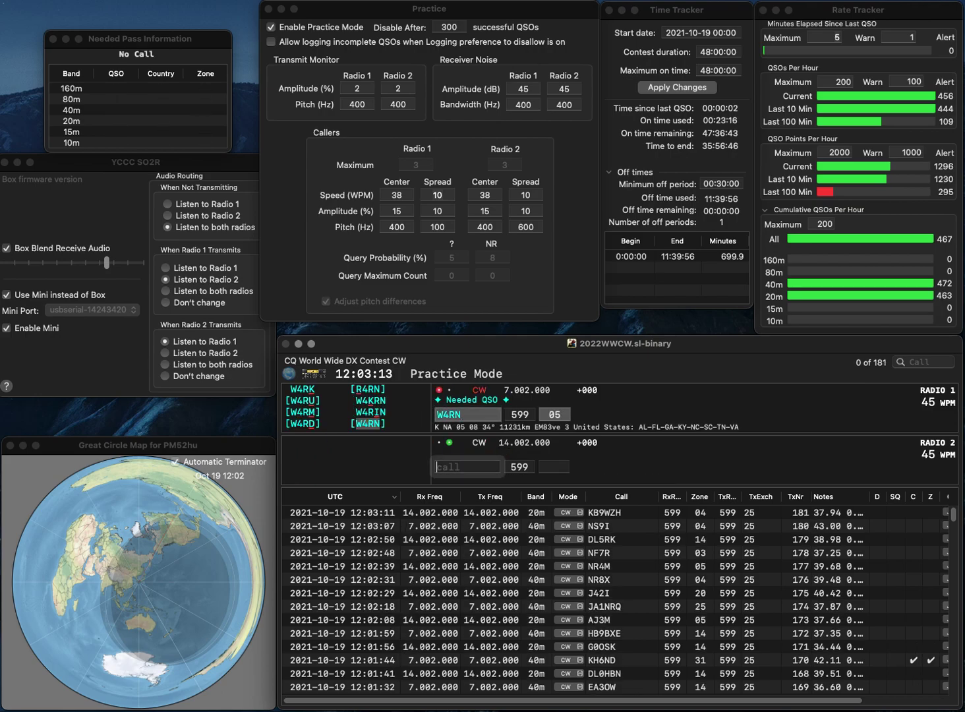
type("W2DEA")
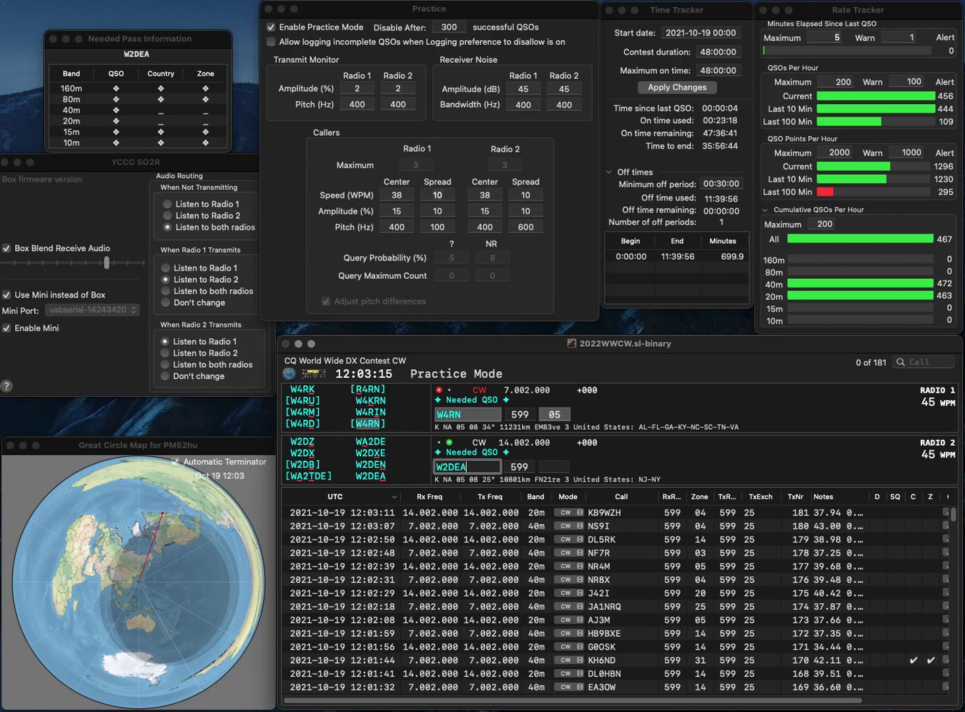
key("Return")
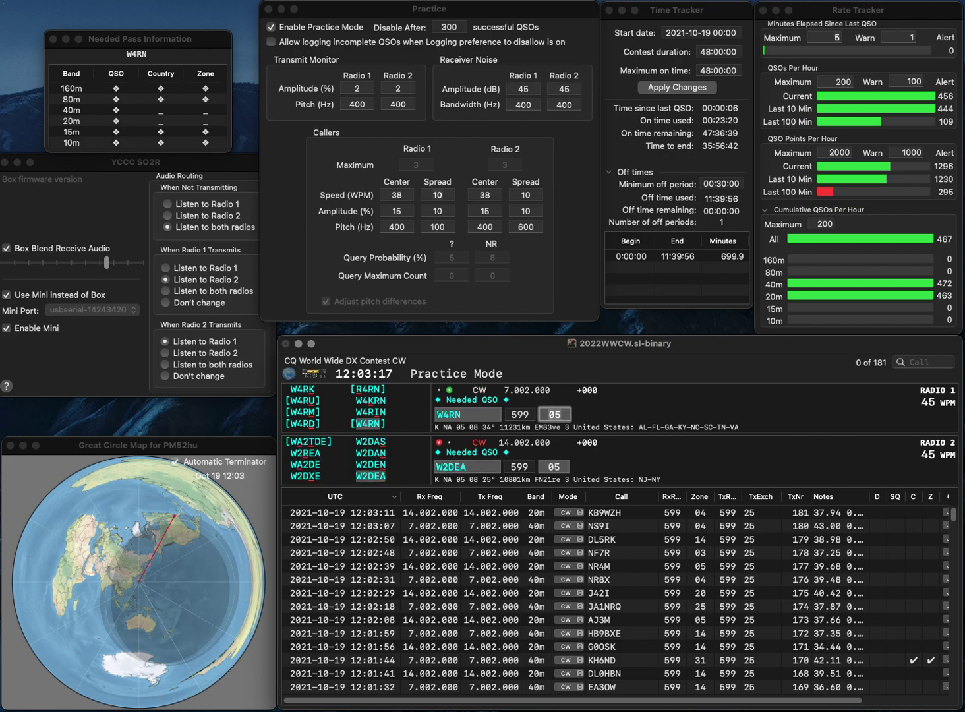
key("Return")
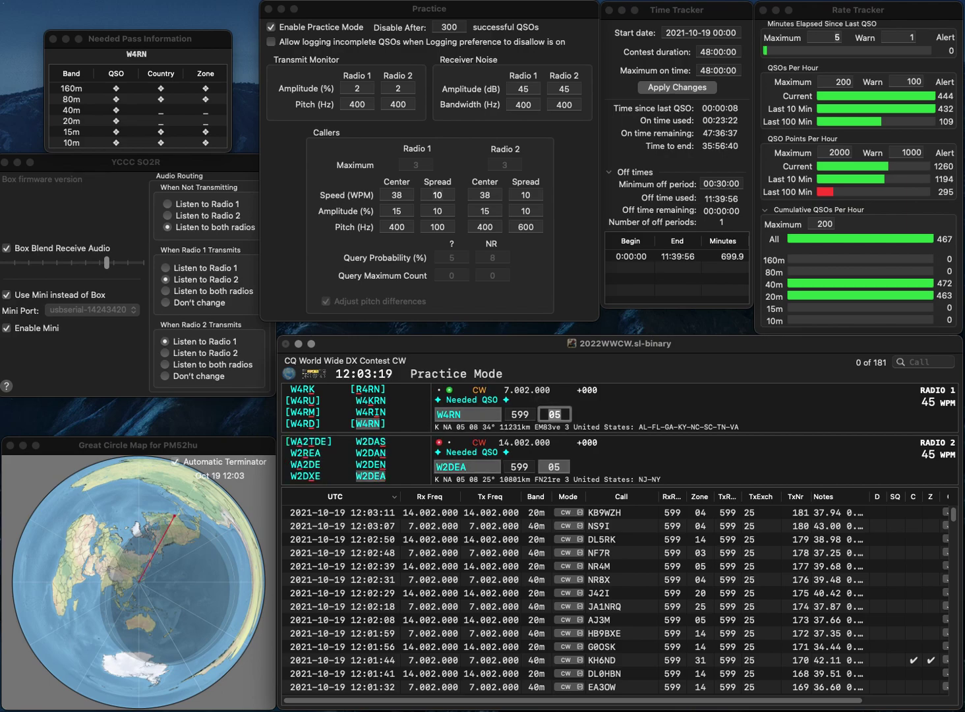
key("grave")
key("Return")
Step: Answer JF9QCK on Radio 1 and EU1LR on Radio 2, and log them with zones 25 and 16
type("JF9Q")
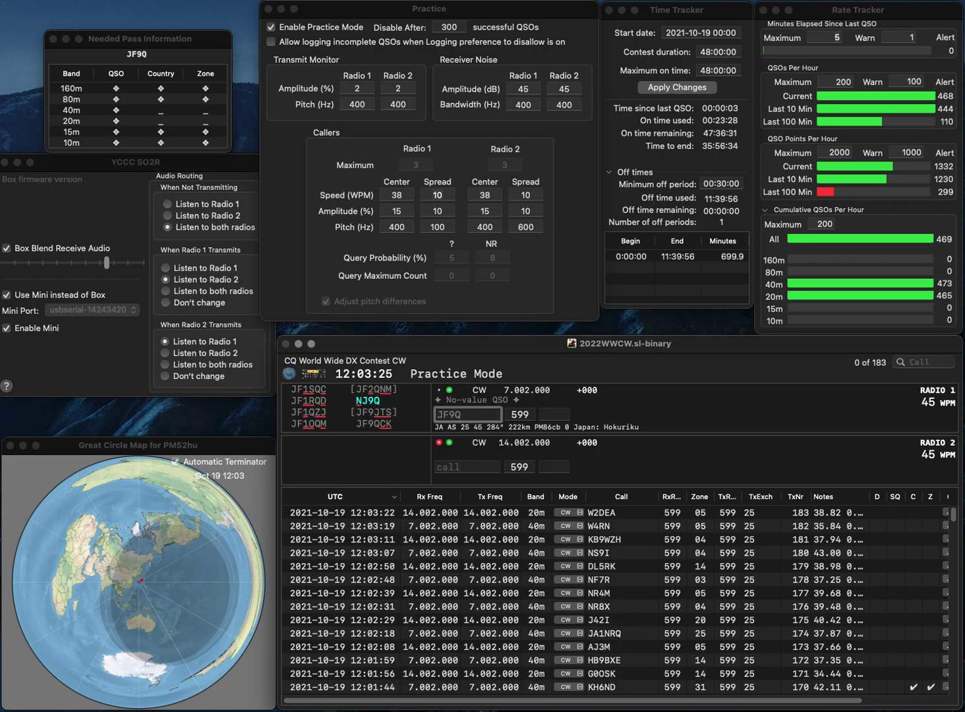
type("CK")
key("Return")
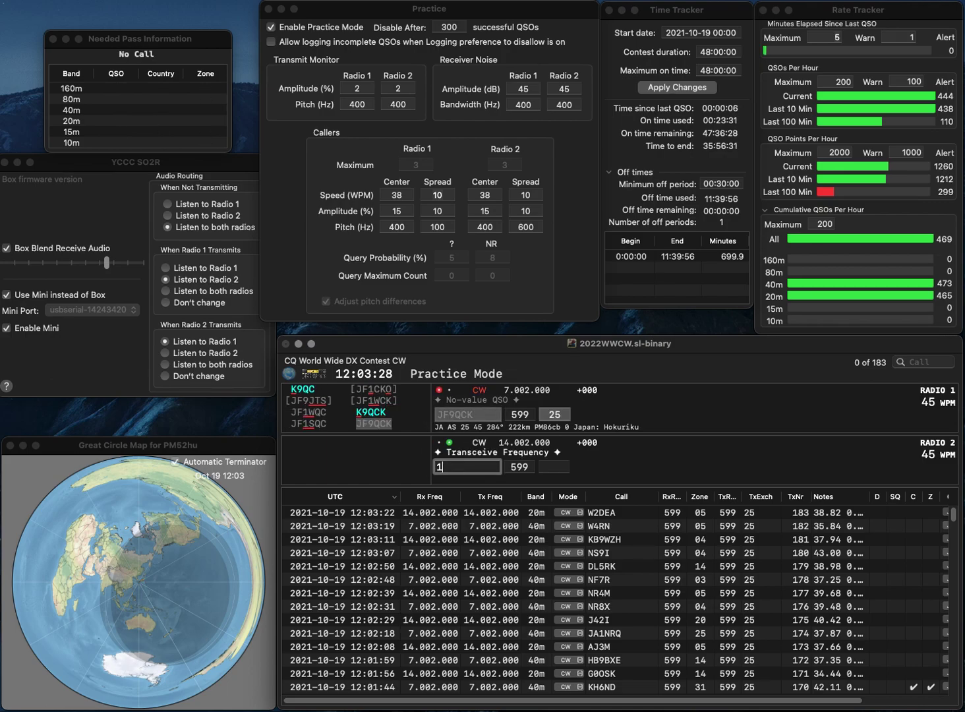
type("1LR")
key("Home")
type("EU")
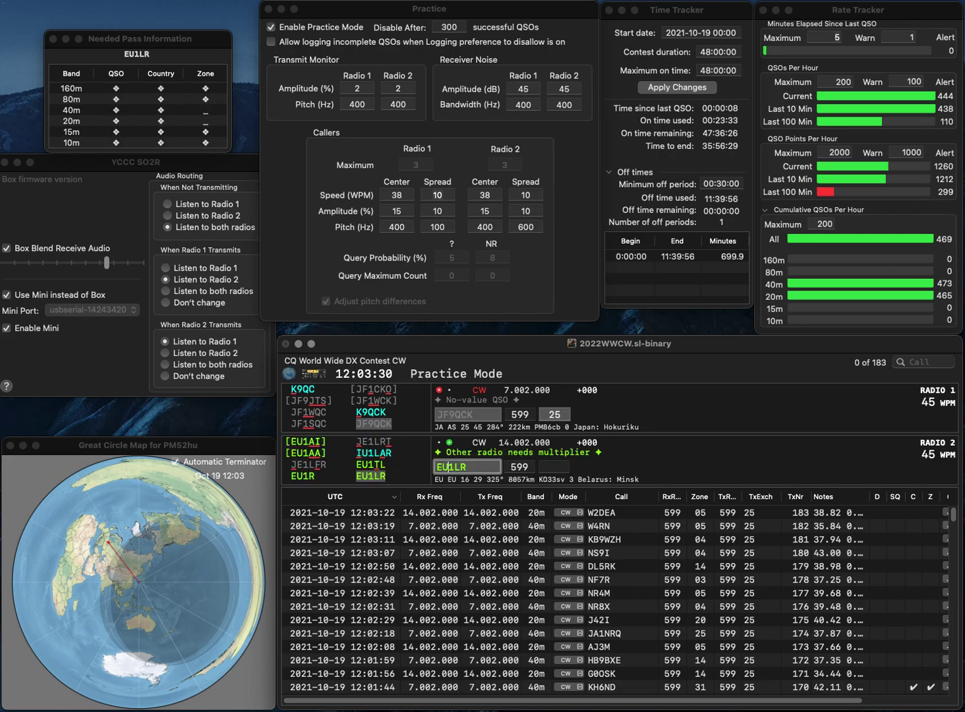
key("Return")
key("Return")
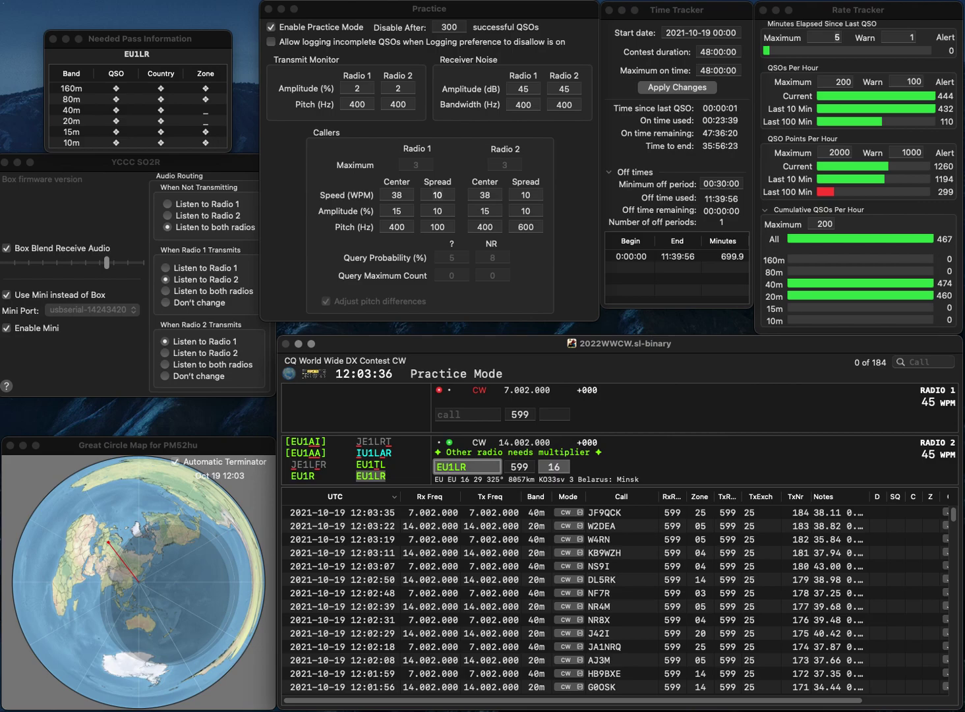
key("Return")
type("N")
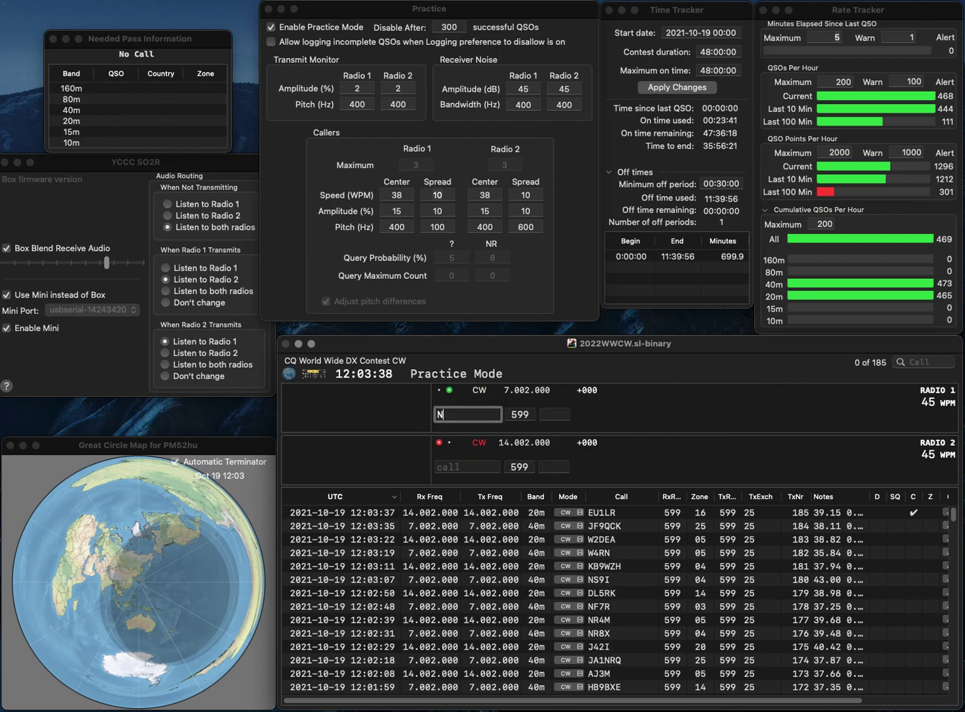
type("0EG")
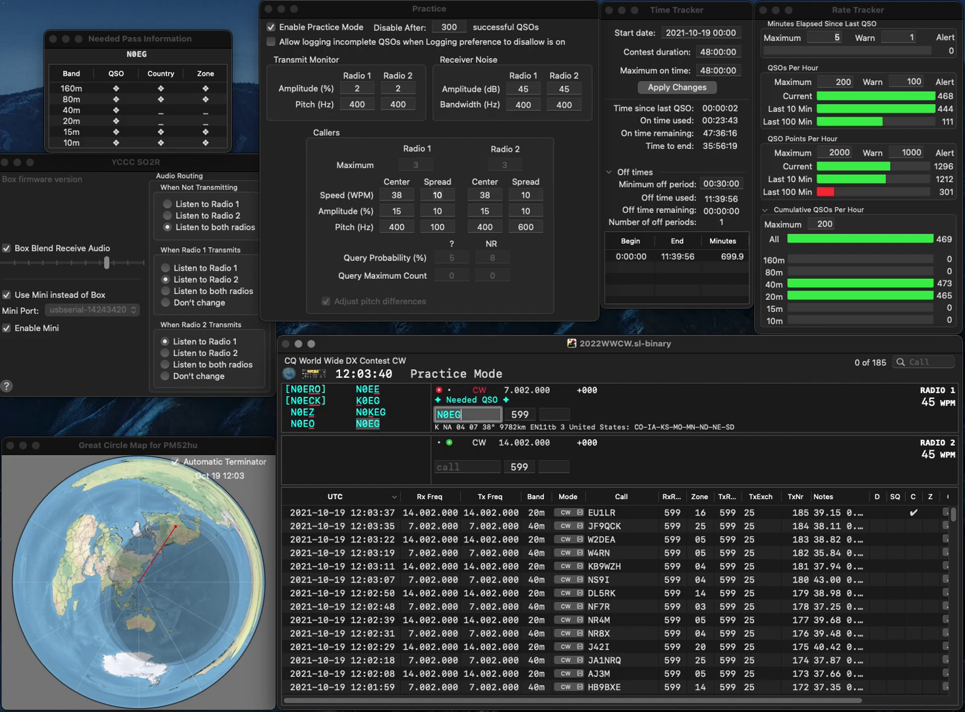
key("Return")
type("Y1WR")
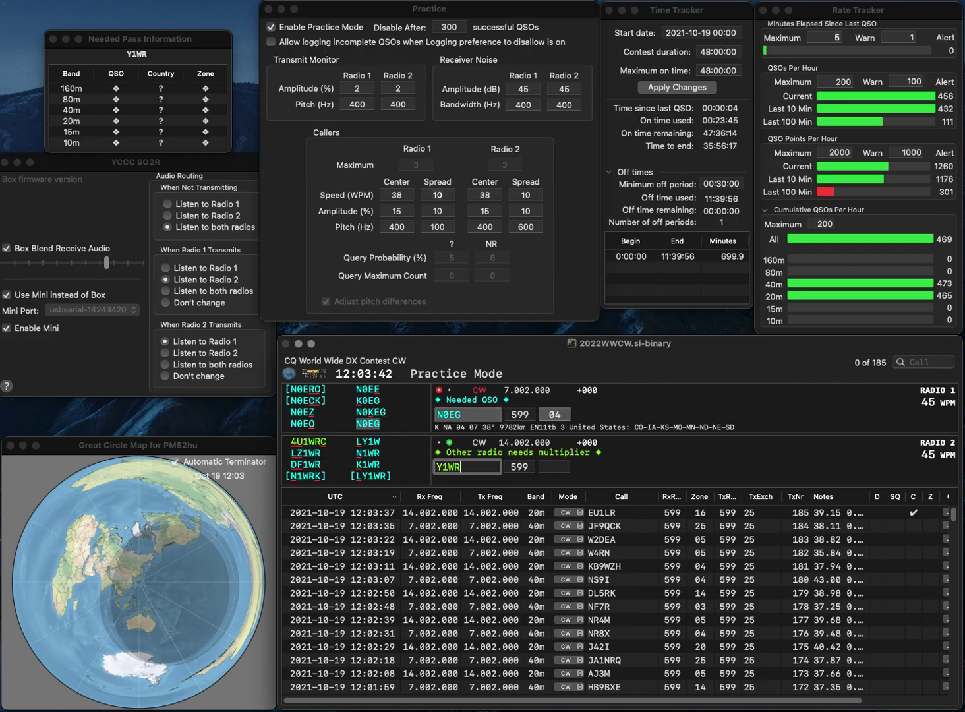
type("L")
key("Return")
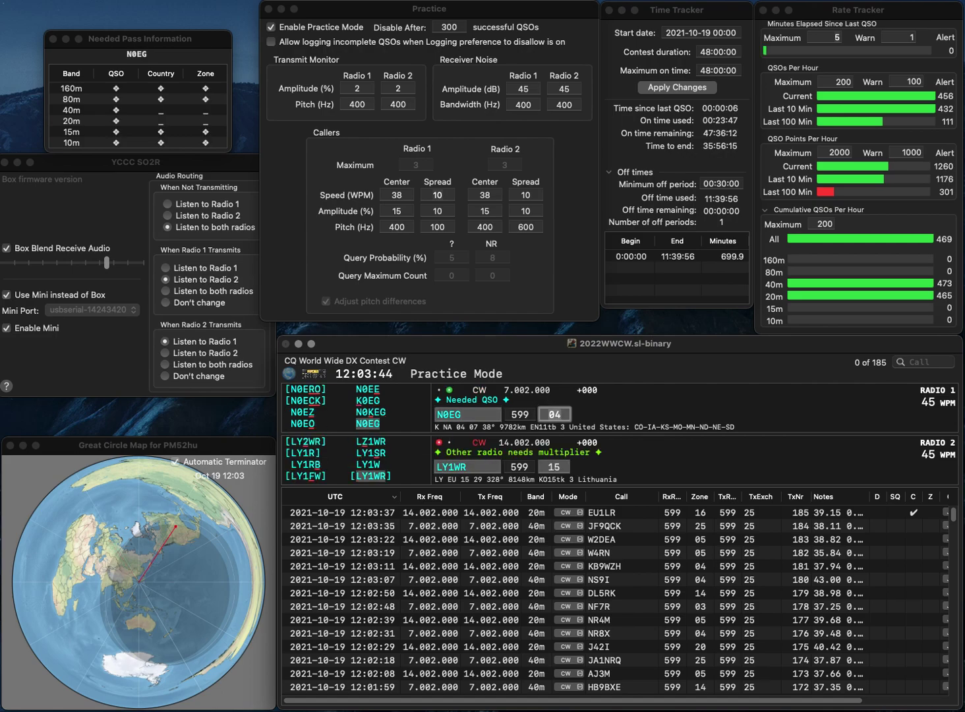
key("Return")
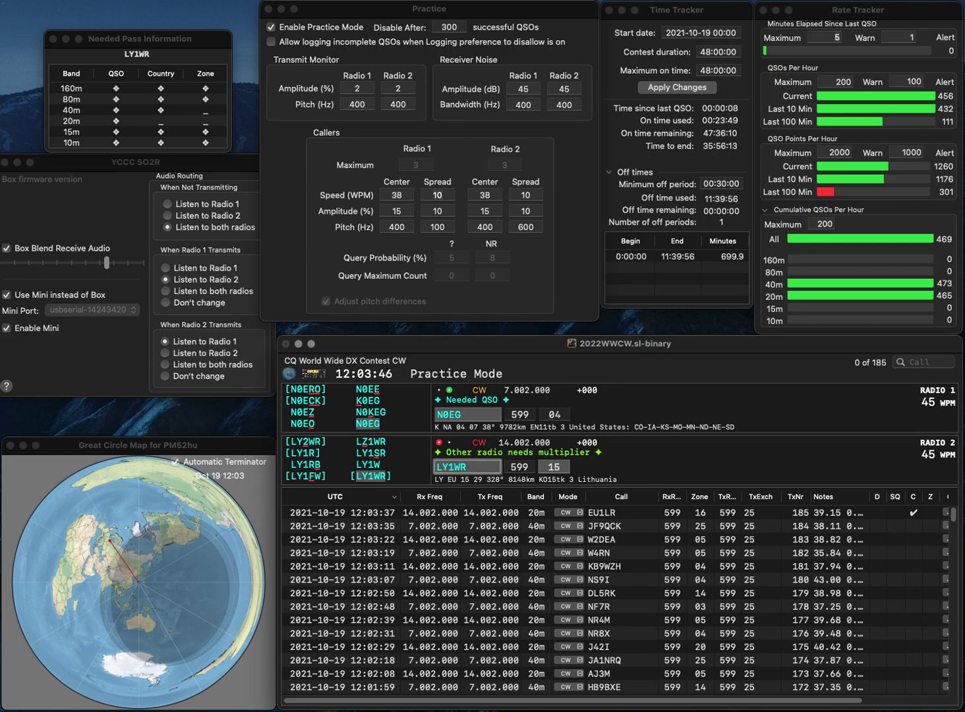
key("space")
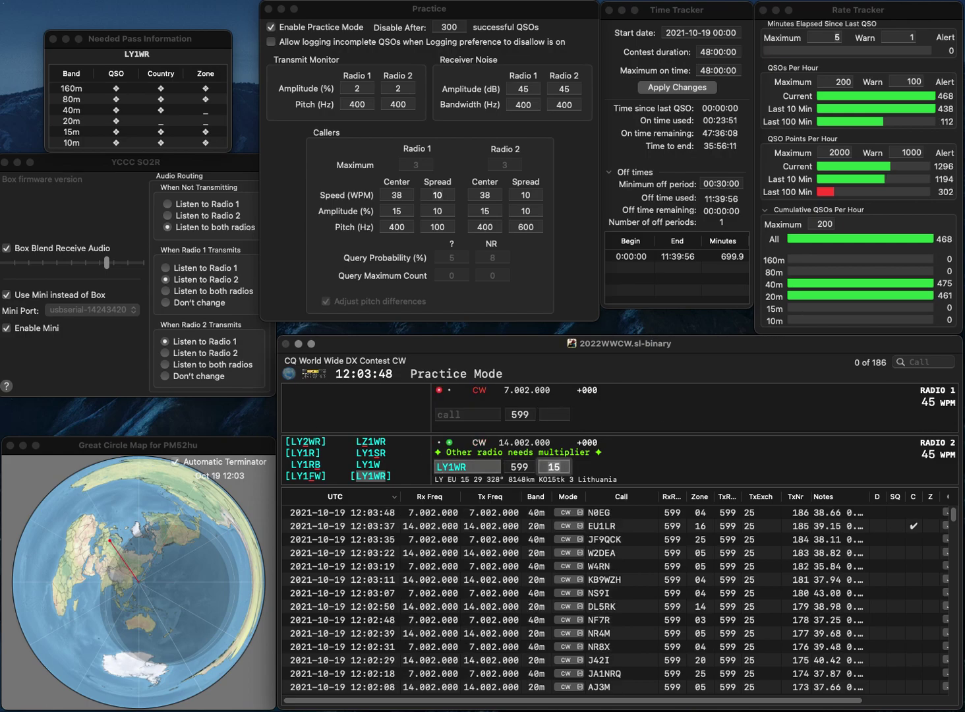
key("Return")
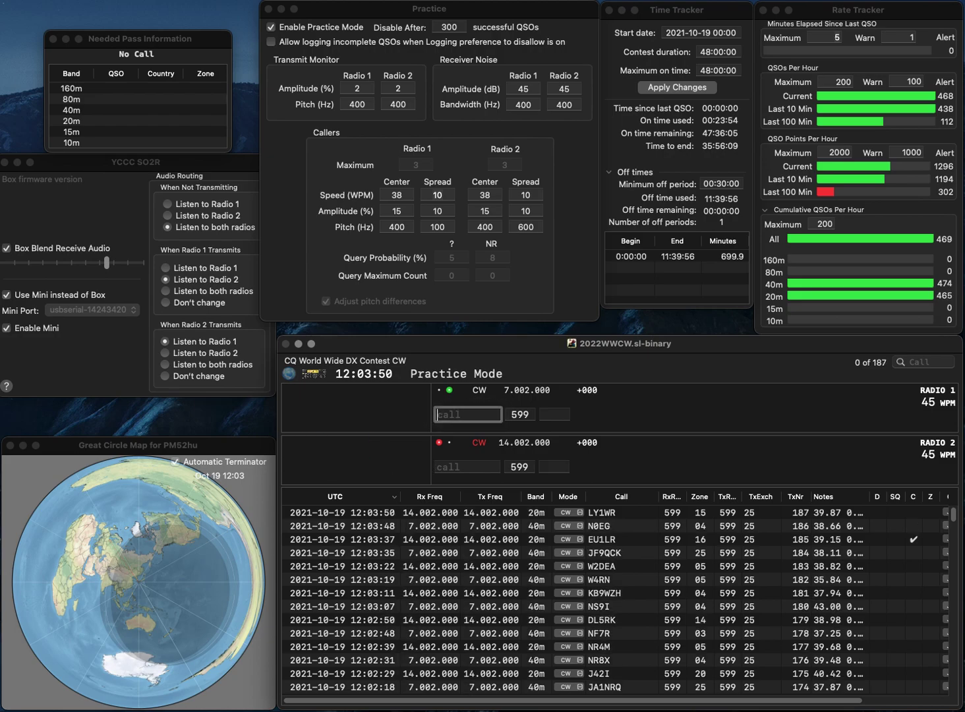
type("JH1UBK")
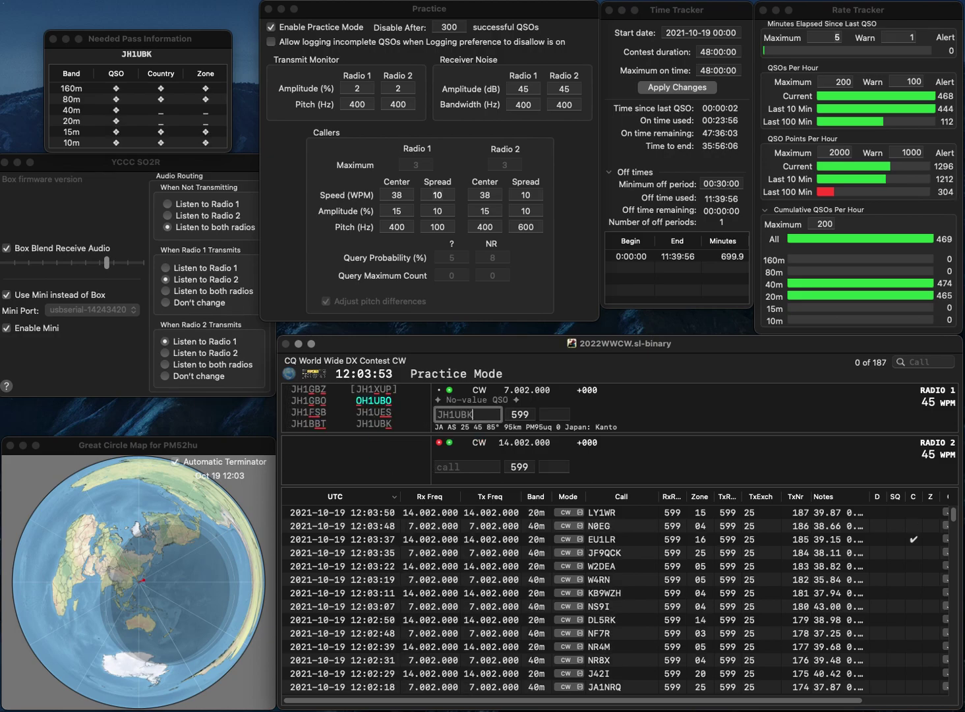
key("Return")
type("0")
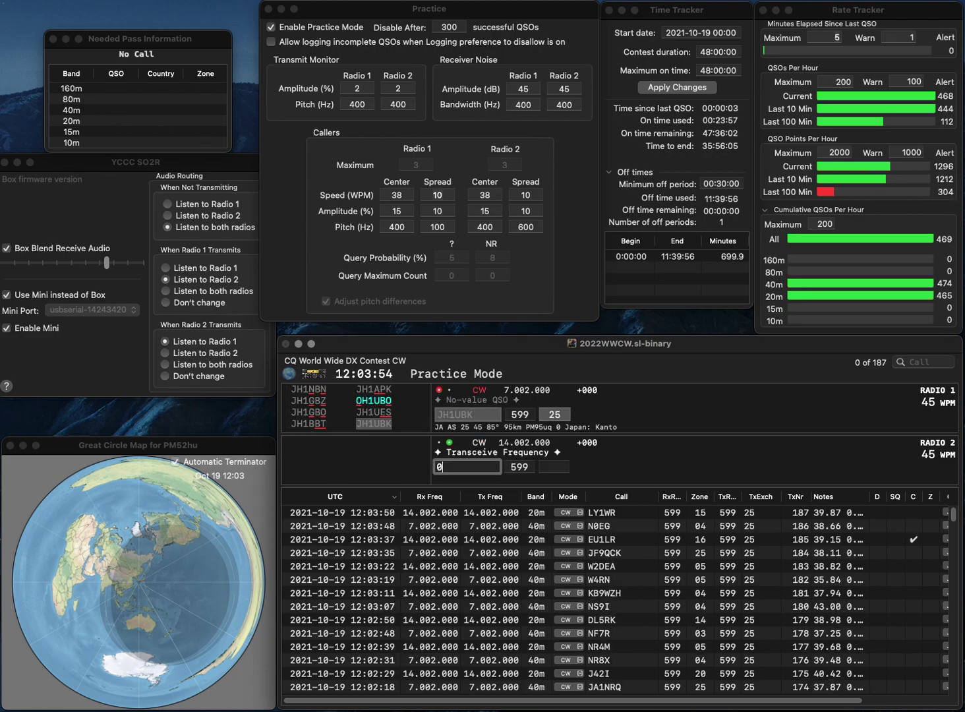
type("PRX")
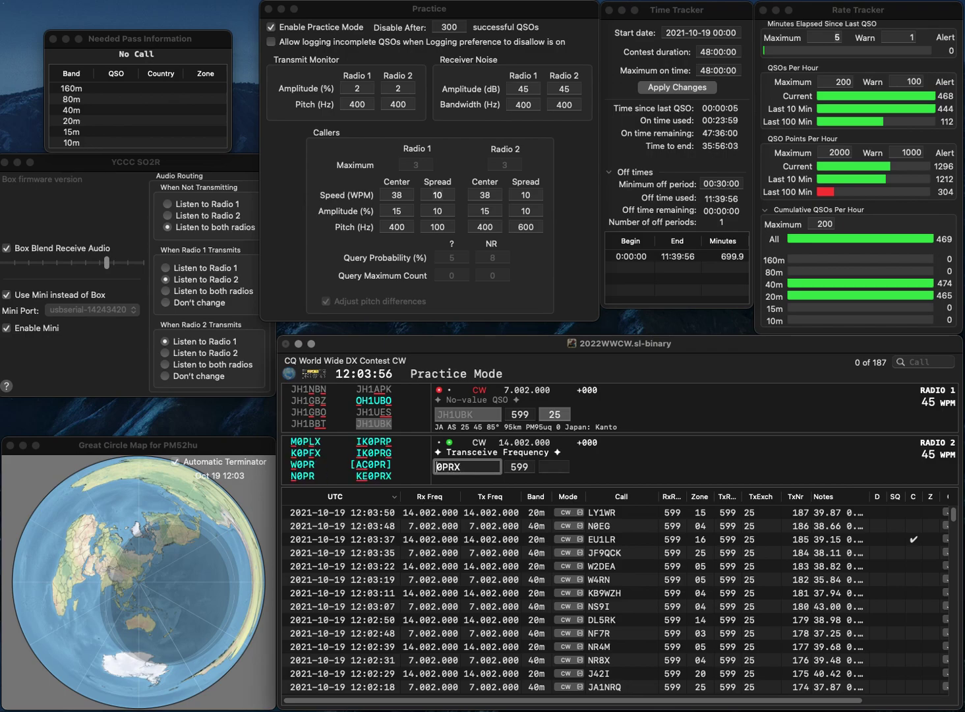
type("KE")
key("Return")
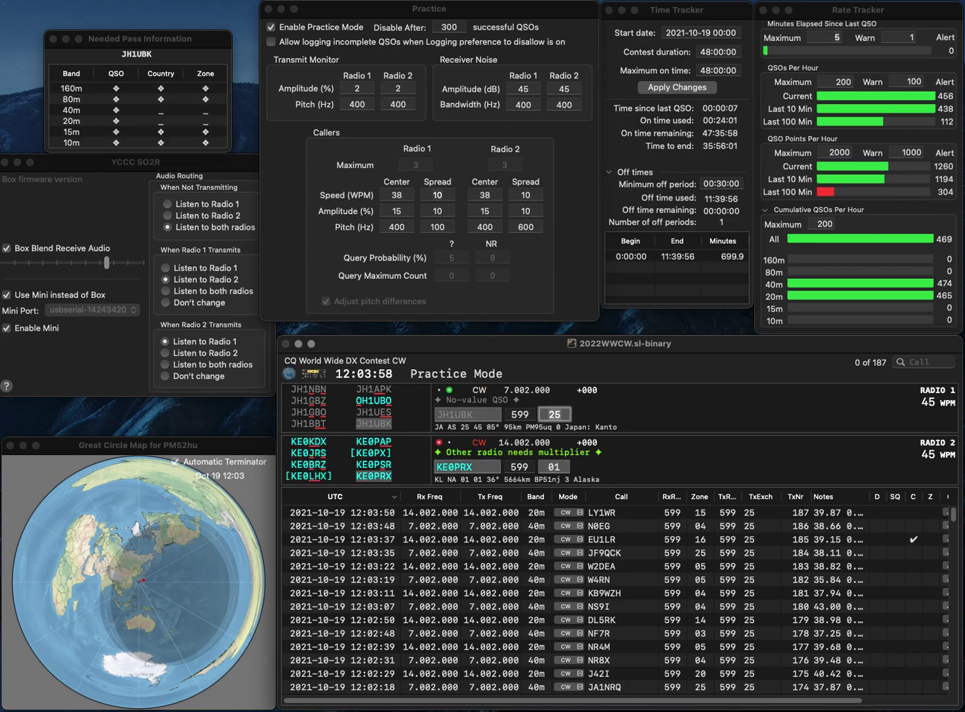
key("Return")
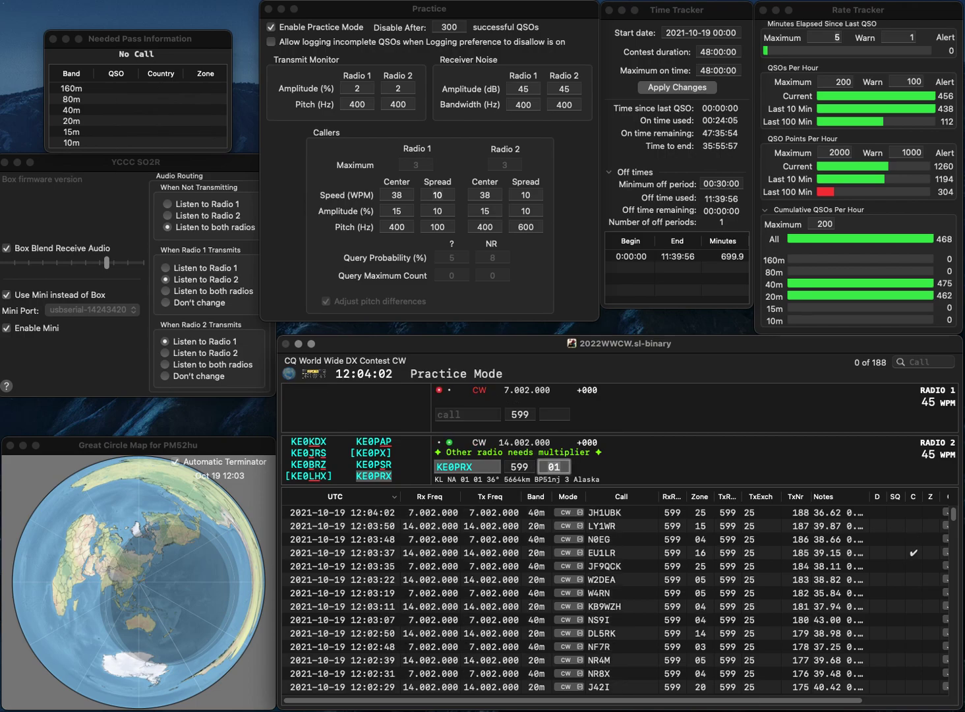
key("Return")
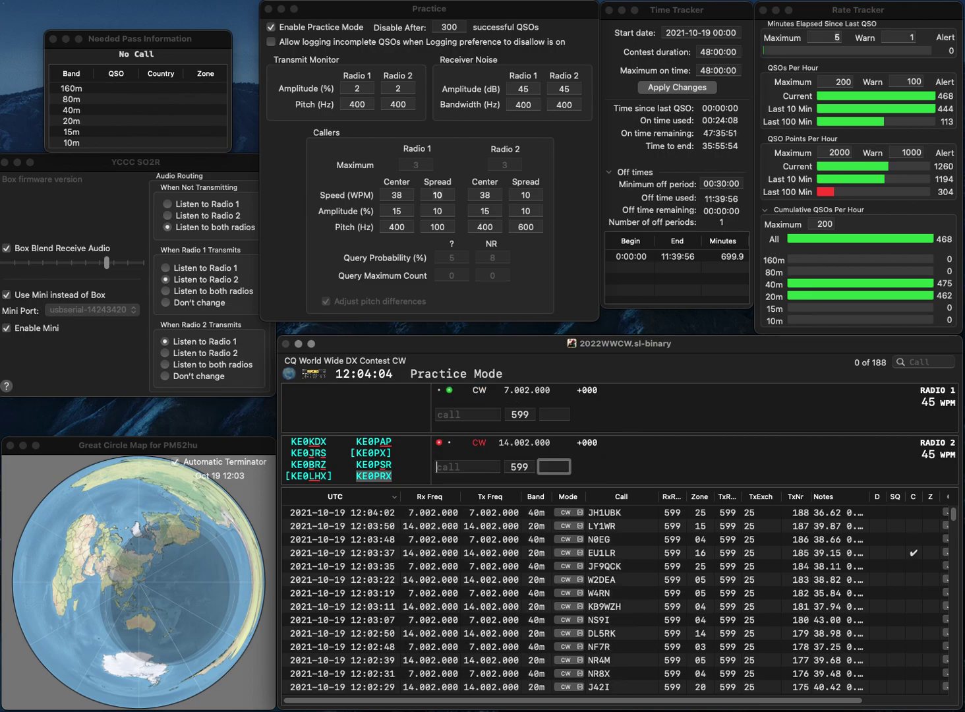
type("JE2PCY")
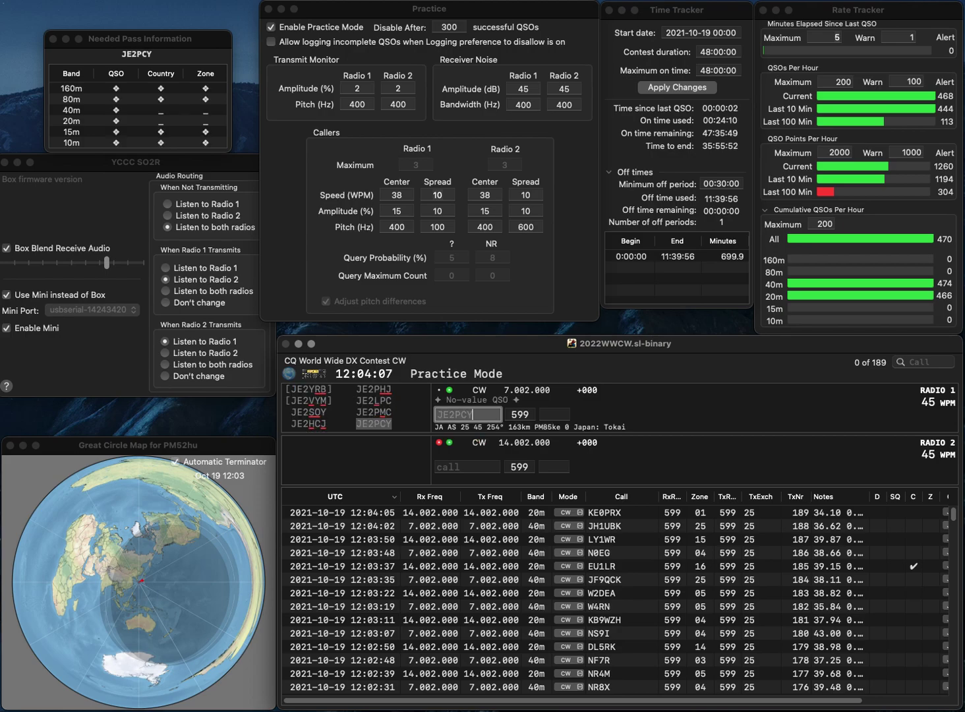
key("Return")
type("3HT")
type("G")
key("Delete")
type("2HT")
key("Return")
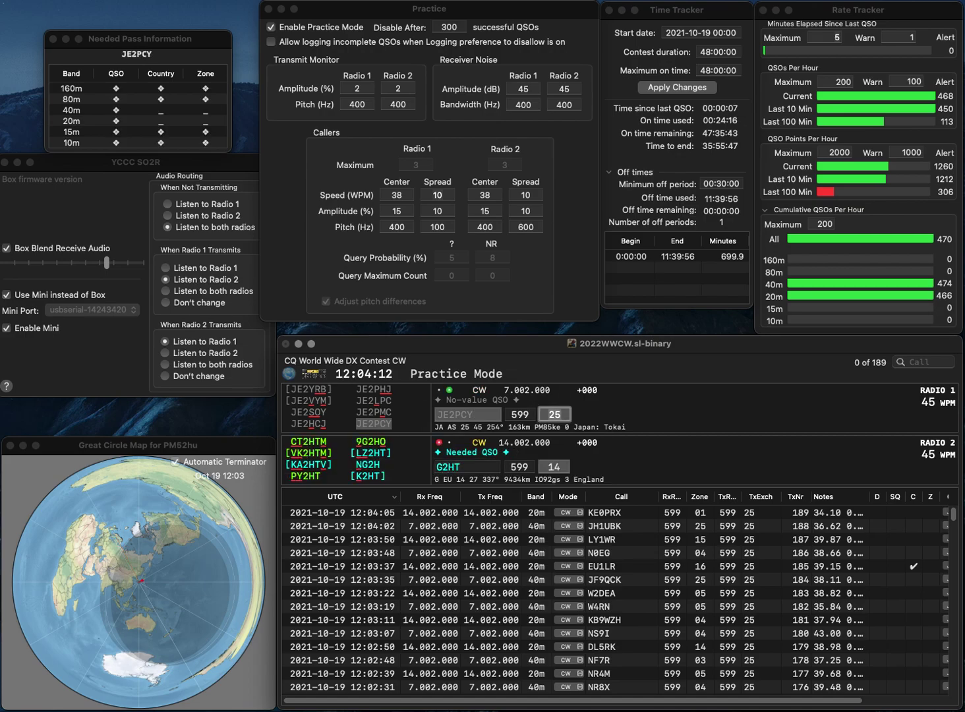
key("Return")
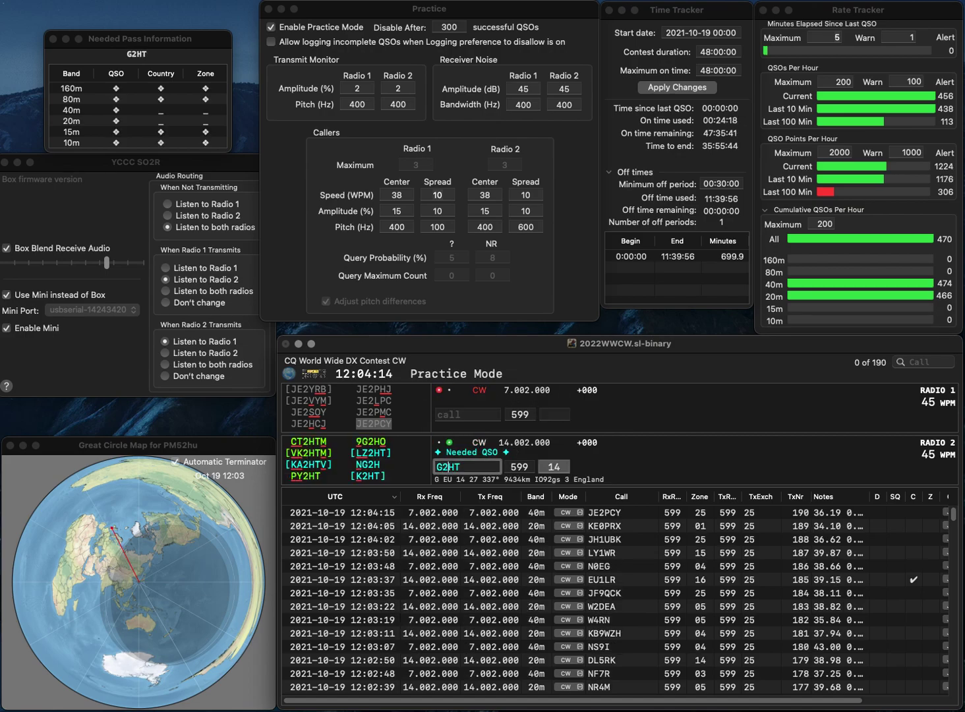
Step: Correct the Radio 2 call to Z35T and send the station its exchange
key("BackSpace")
key("Delete")
type("S")
key("BackSpace")
key("BackSpace")
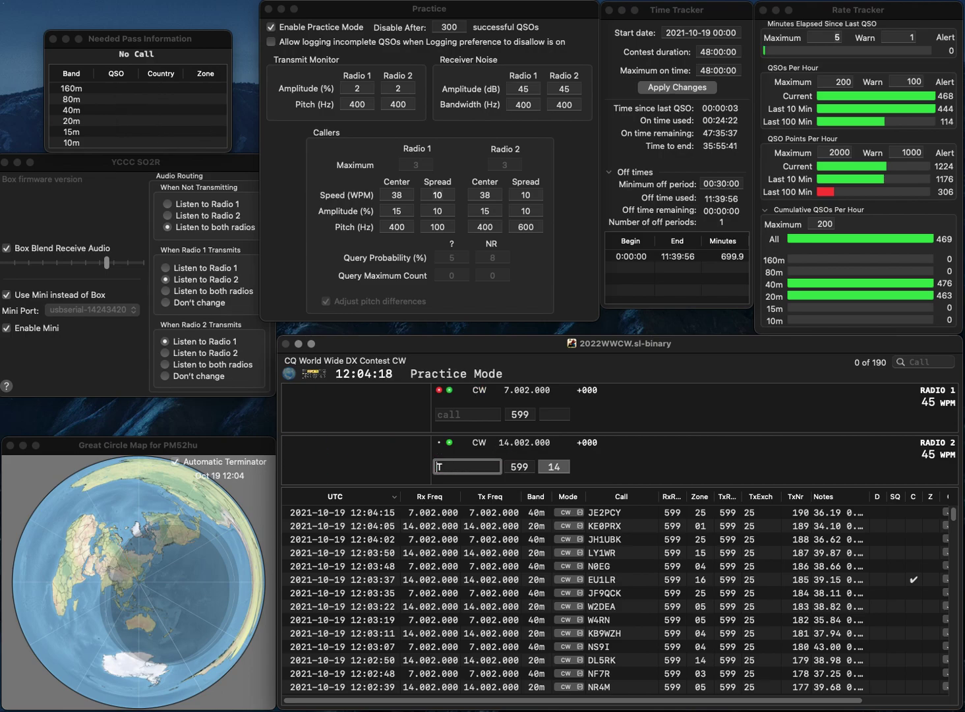
type("Z35")
key("Return")
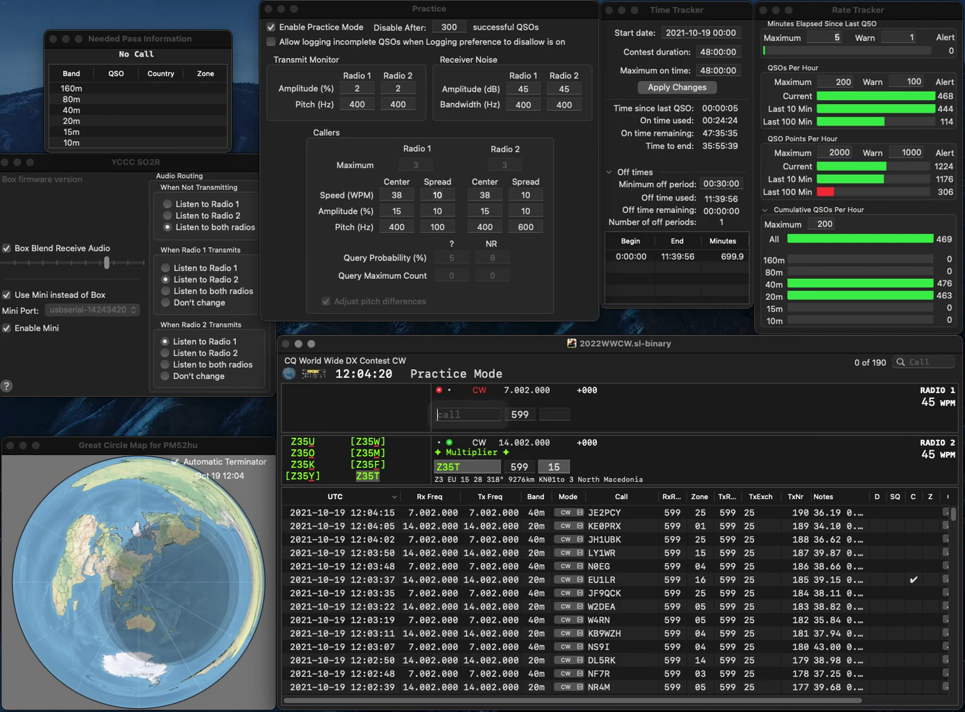
Step: Answer OH1RX on Radio 1, then log Z35T on Radio 2 and OH1RX on Radio 1, both with zone 15
type("OH")
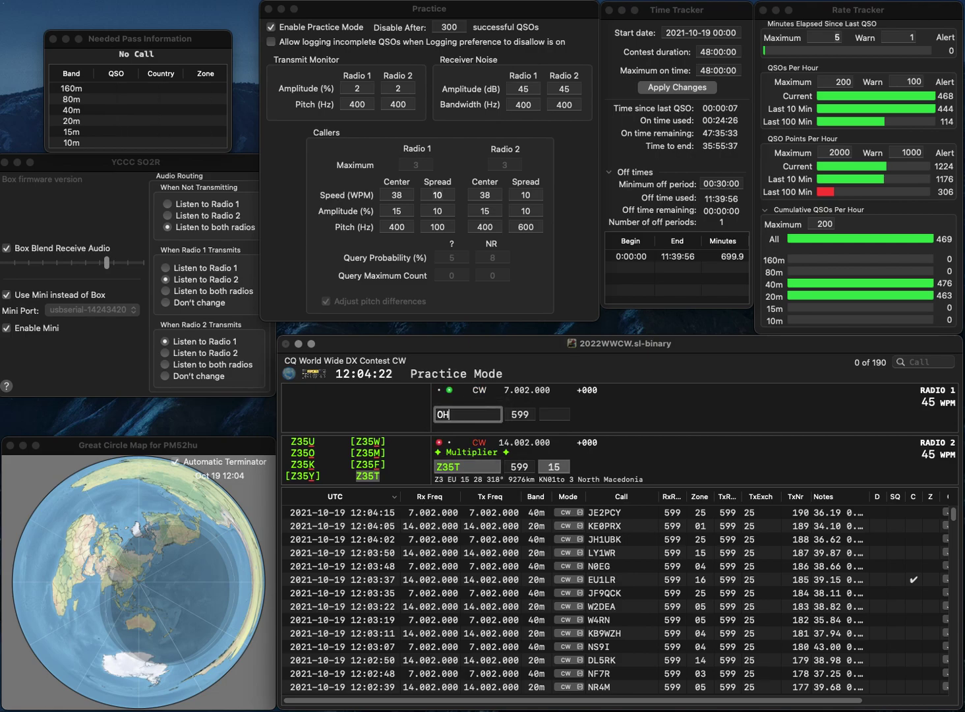
type("1RX")
key("Return")
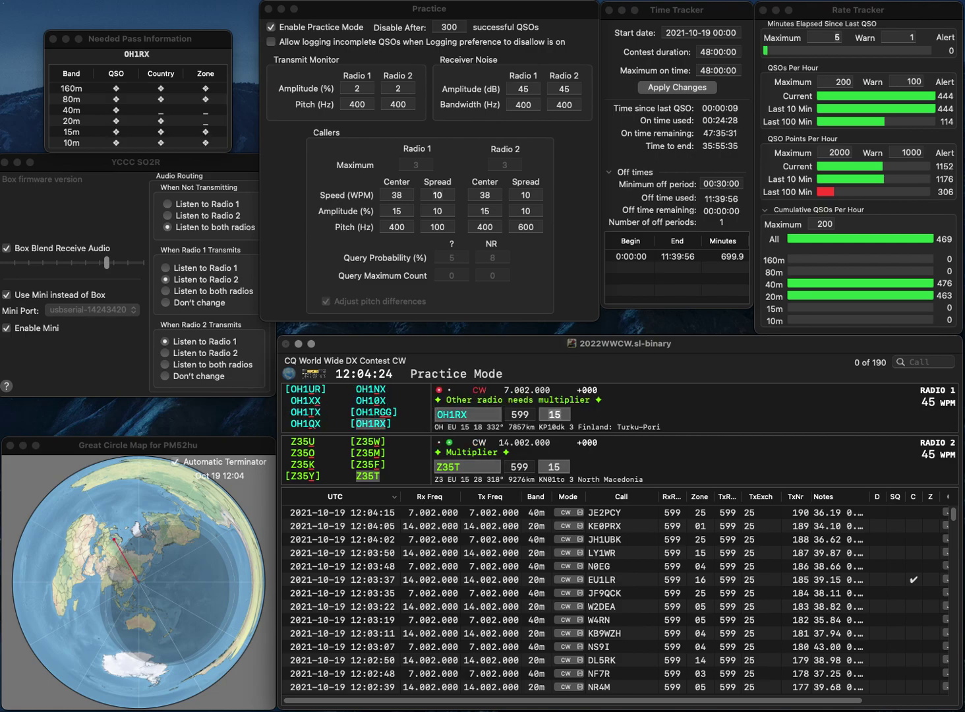
key("Return")
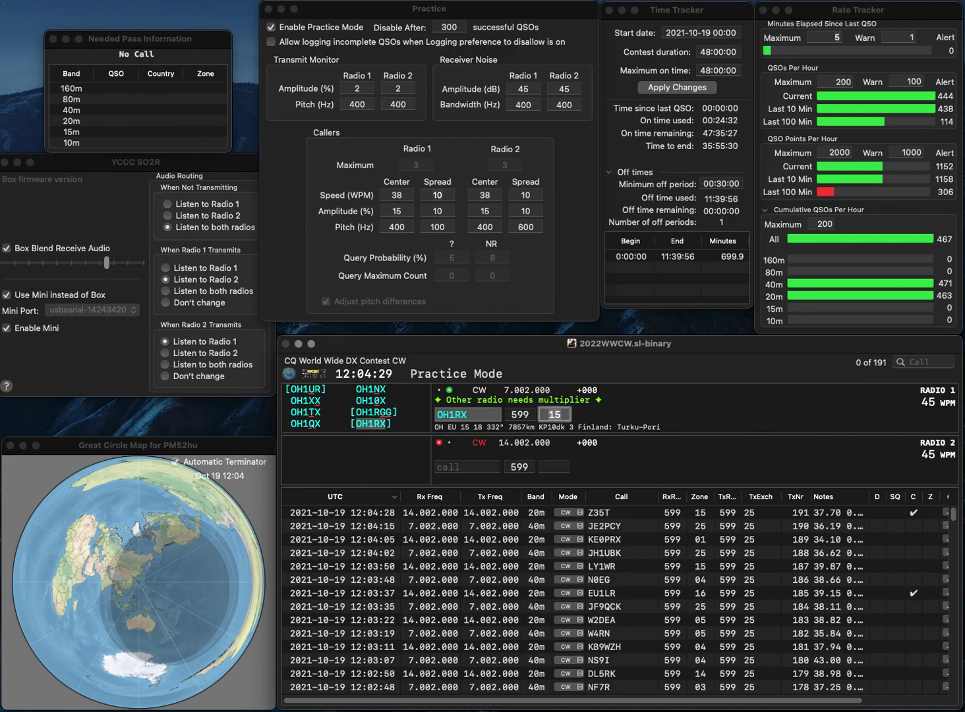
key("Return")
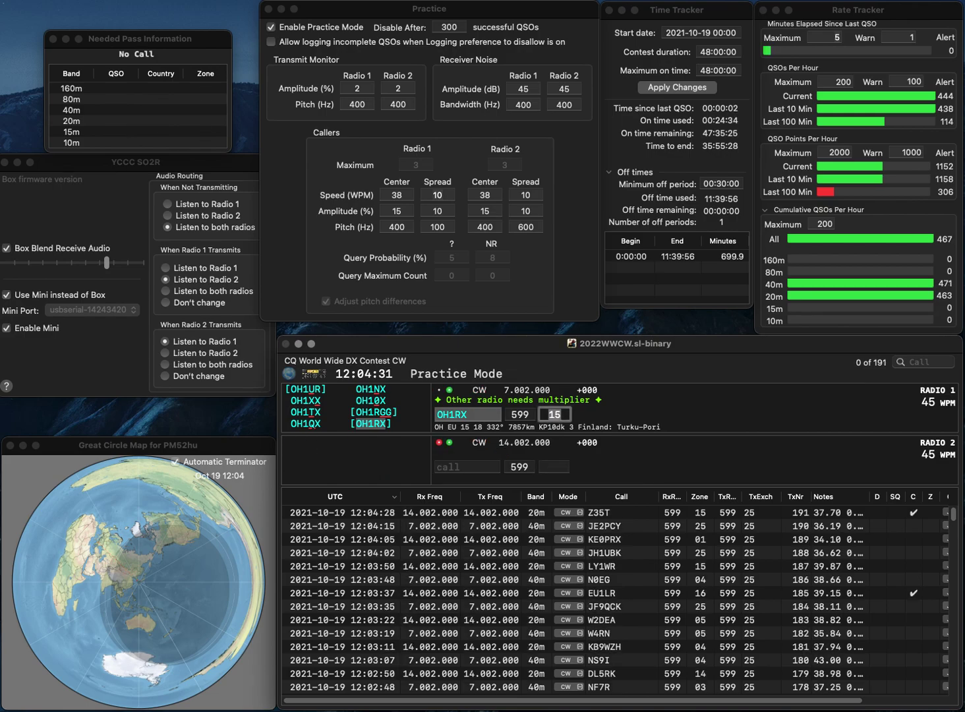
type("PA")
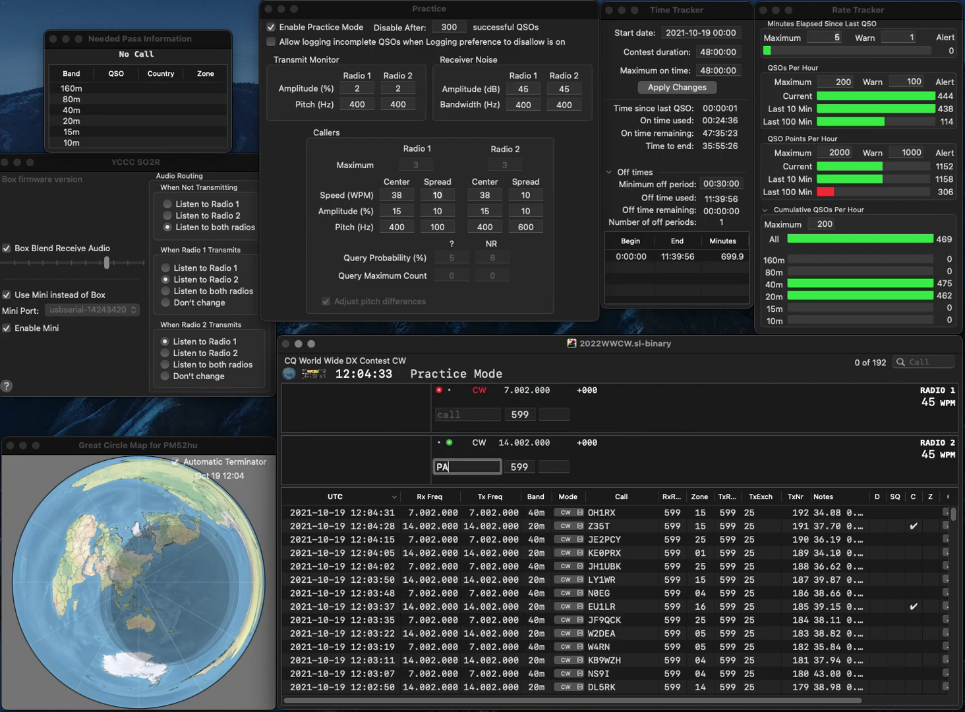
type("0R")
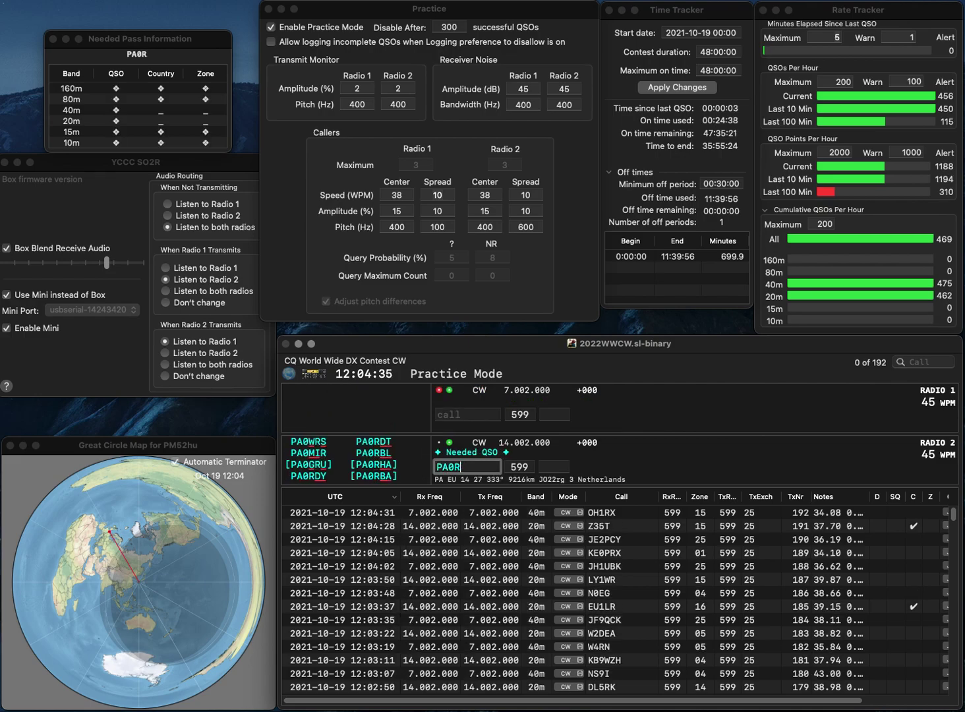
key("BackSpace")
key("Return")
type("F2EU")
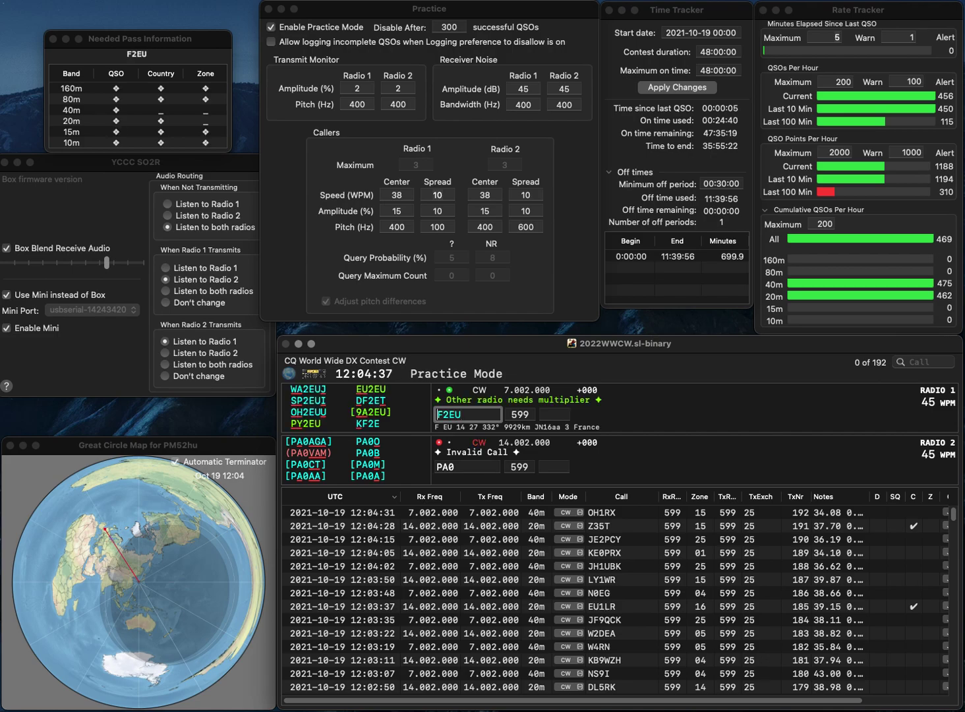
type("E")
key("Return")
key("grave")
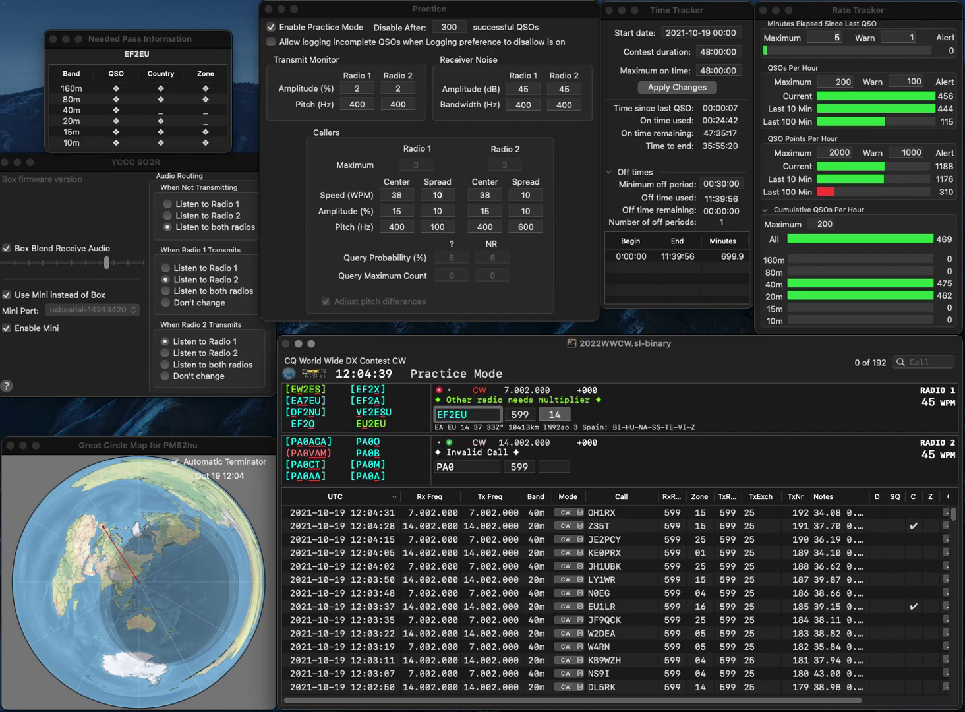
key("grave")
type("FLA")
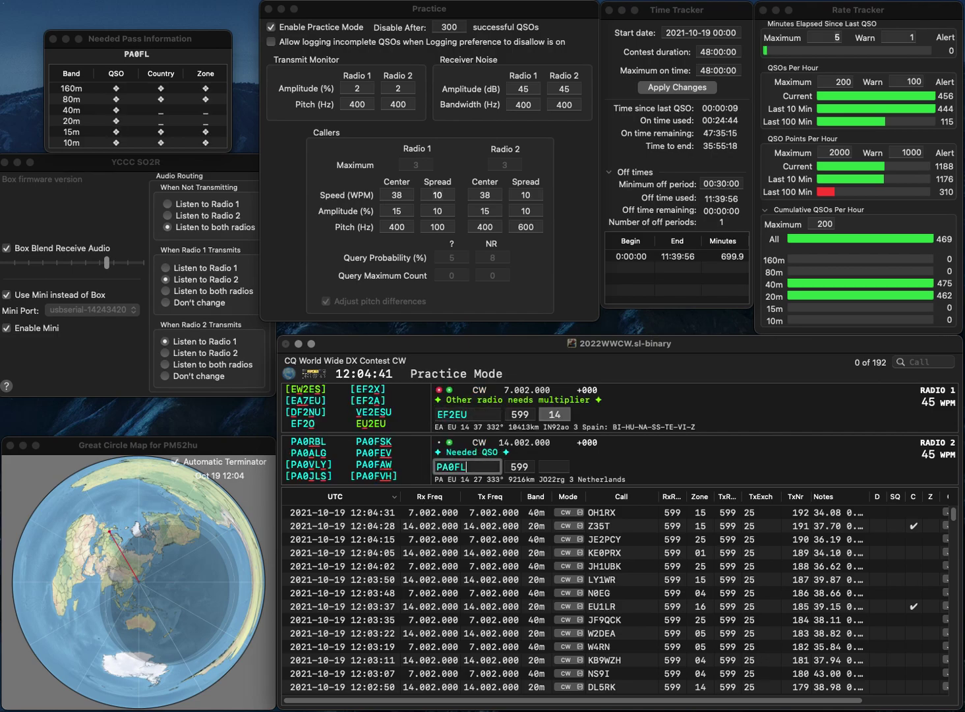
key("Left")
key("Left")
key("Left")
key("BackSpace")
type("V")
key("Right")
key("BackSpace")
key("Left")
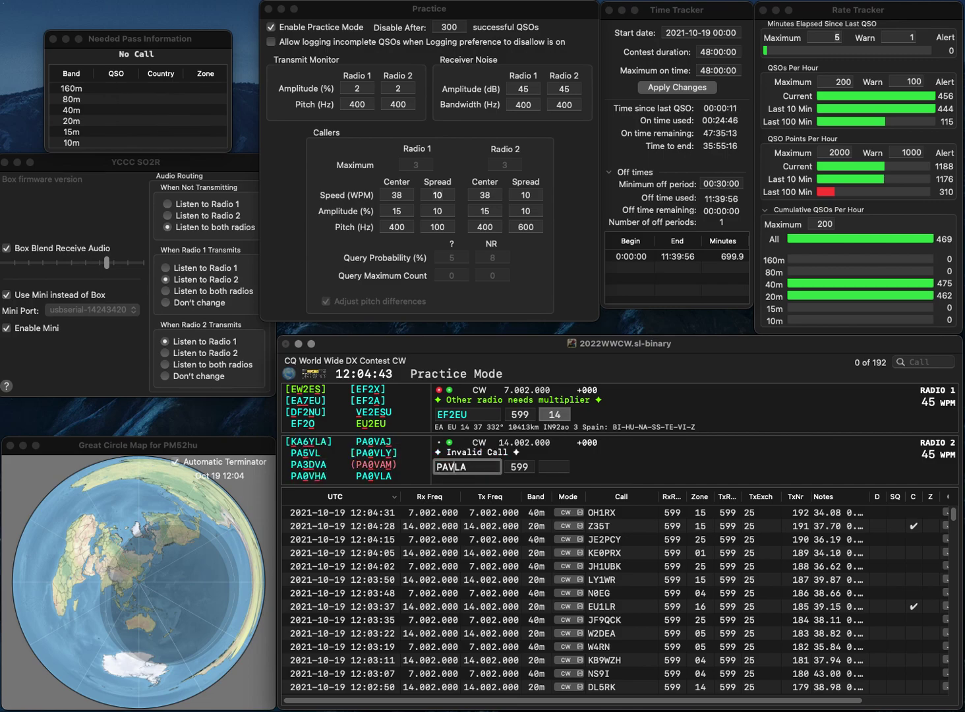
type("0")
key("Return")
Step: Correct the Radio 1 call to EU2EU and send the station its exchange
key("Tab")
key("super+Left")
key("Right")
key("Right")
key("BackSpace")
type("U")
key("Return")
key("grave")
key("Tab")
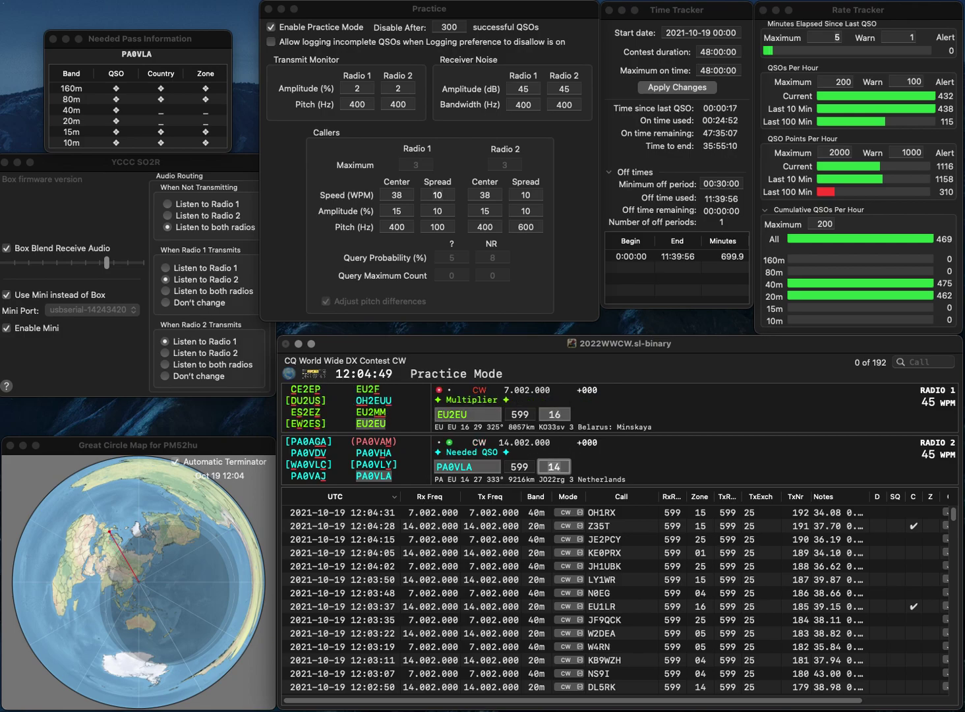
key("Tab")
key("Tab")
key("Return")
key("Return")
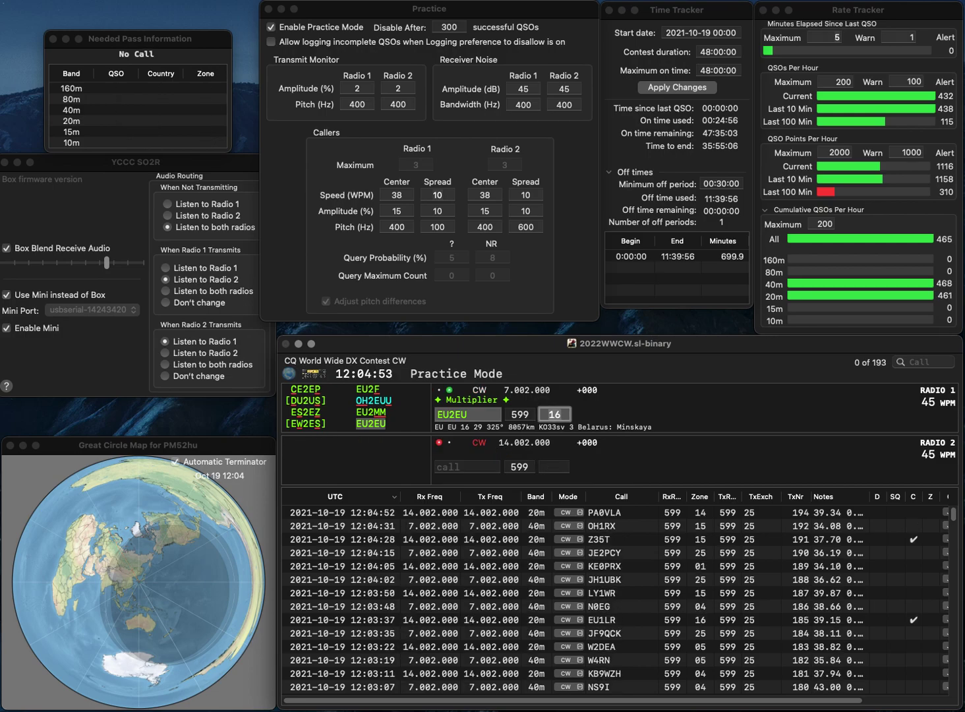
key("Return")
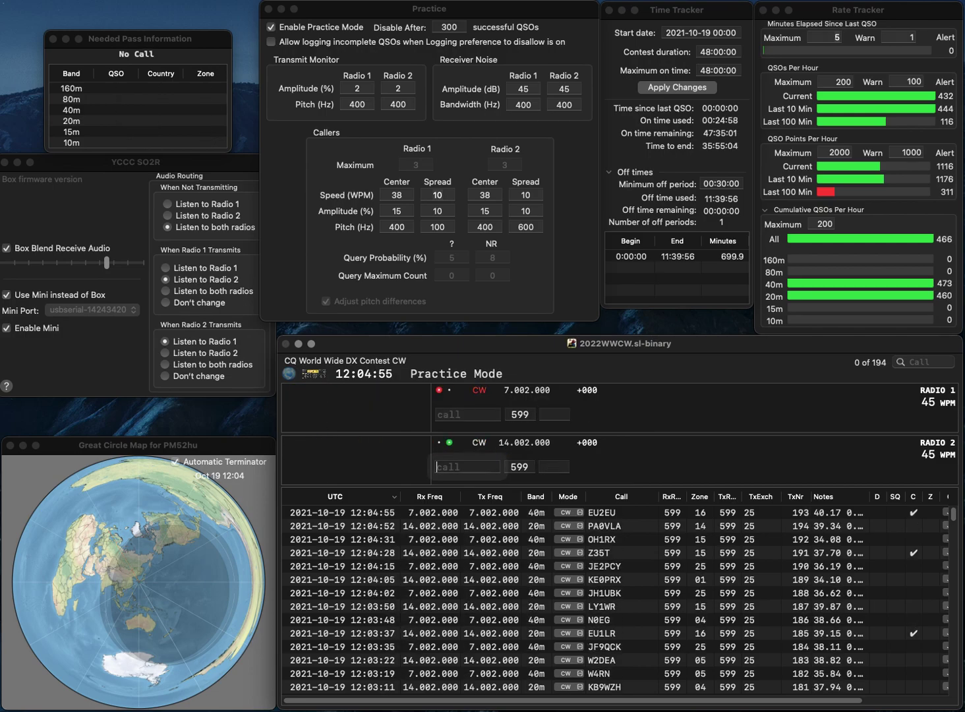
Step: Answer WA2BLE on Radio 2 and PF6X on Radio 1, and log them with zones 05 and 14
type("WA2")
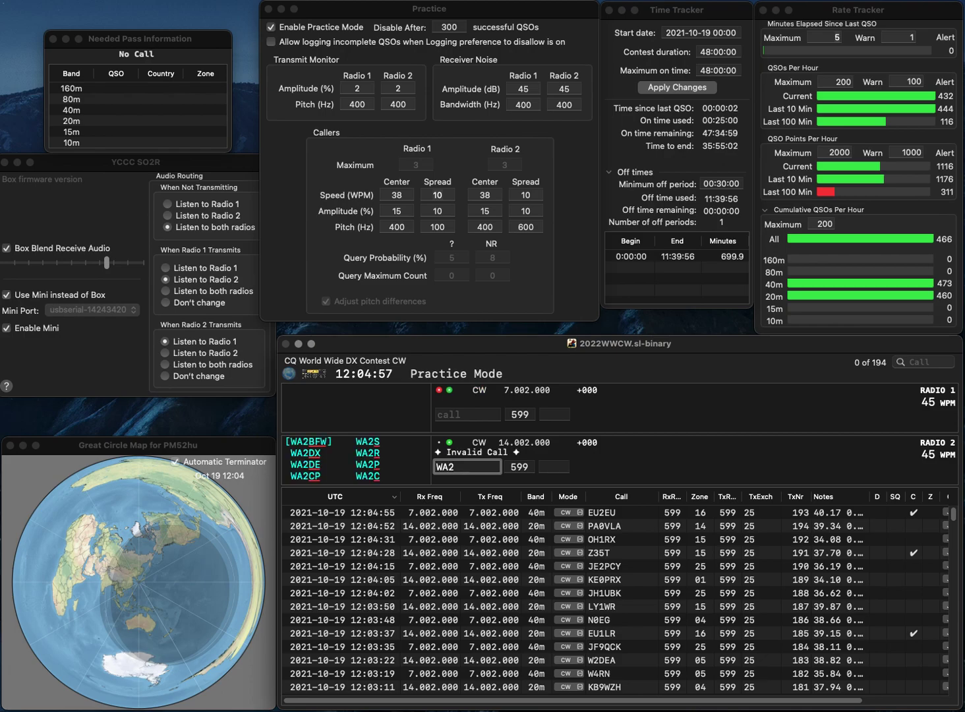
type("BLE")
key("Return")
type("F6")
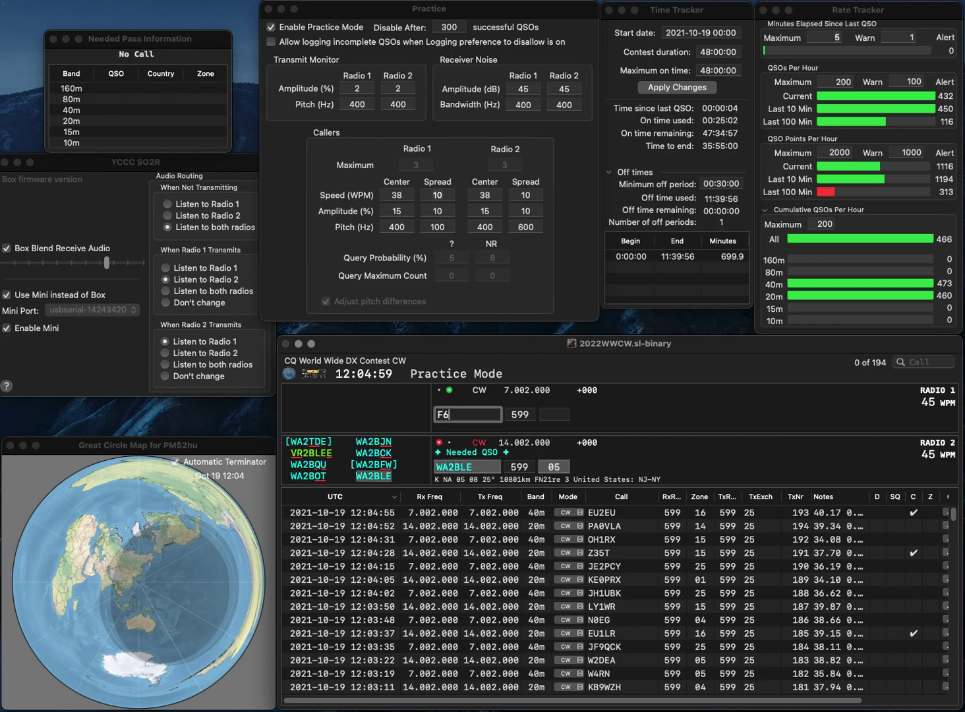
type("X")
key("Home")
type("R")
key("BackSpace")
type("P")
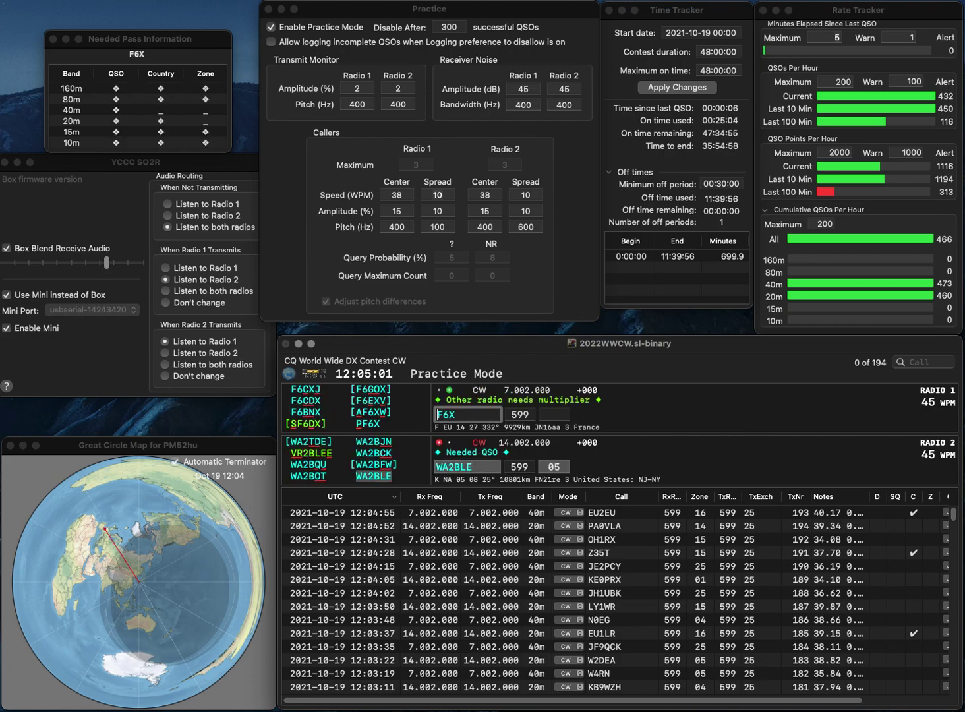
key("Return")
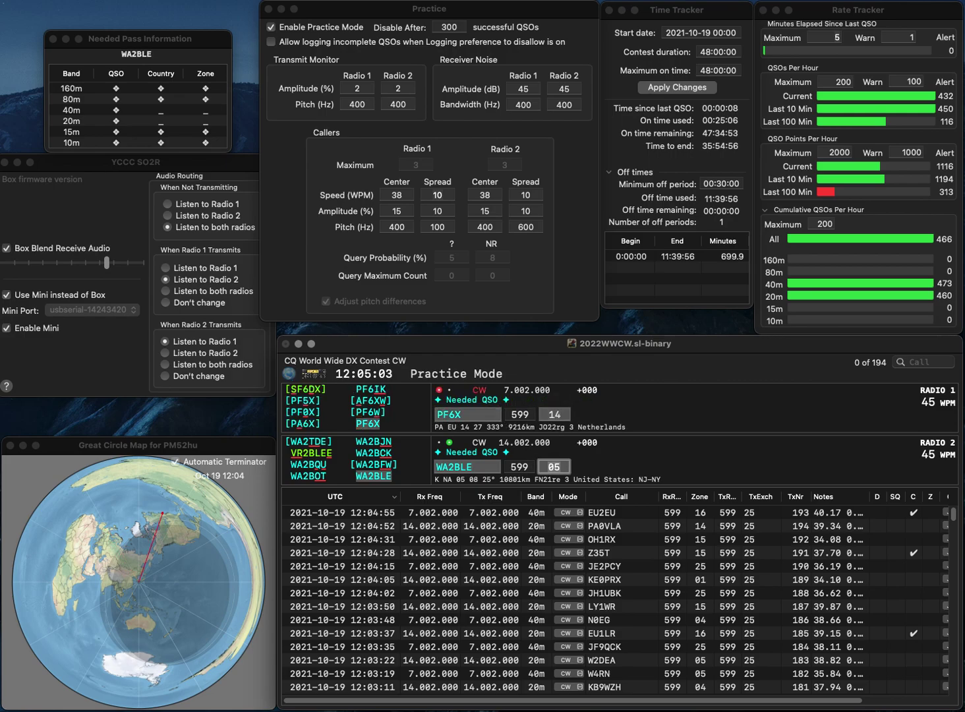
key("Return")
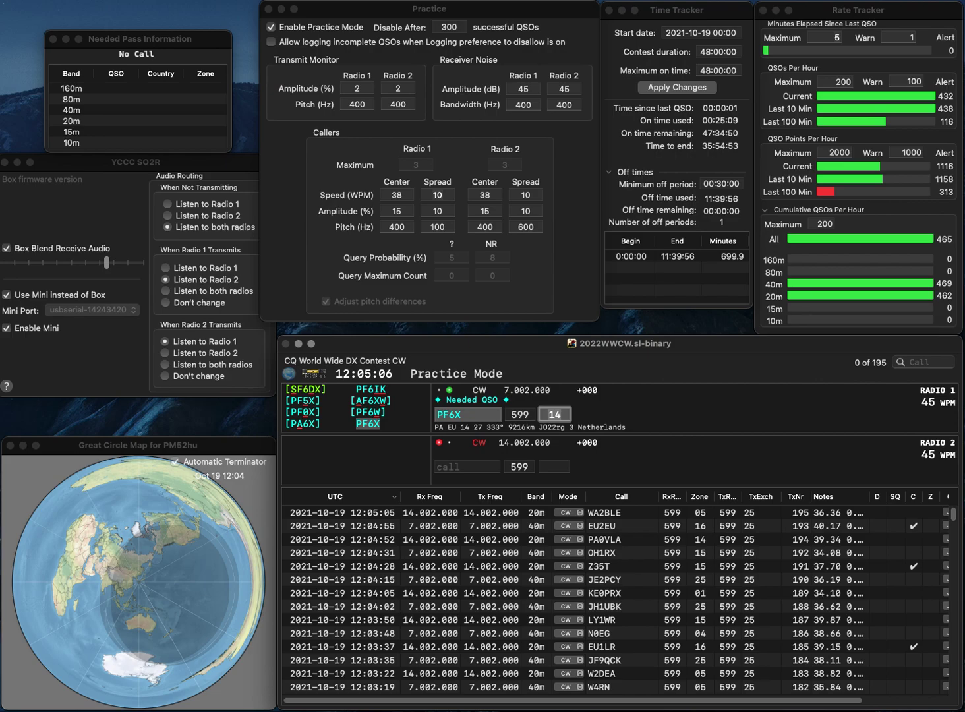
key("Return")
type("S")
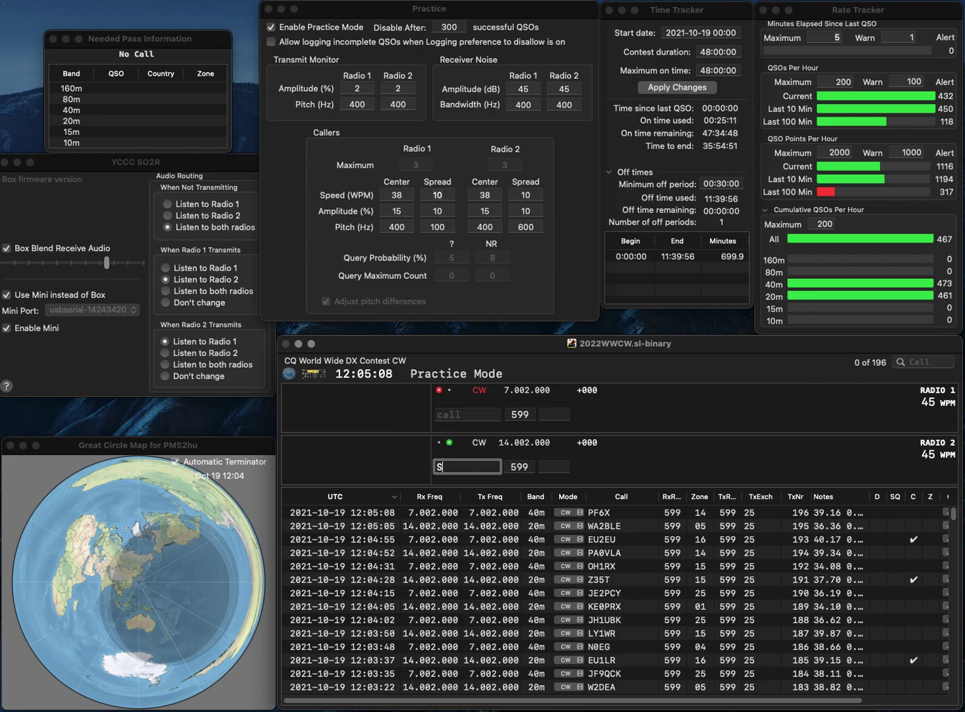
type("V8B")
key("Return")
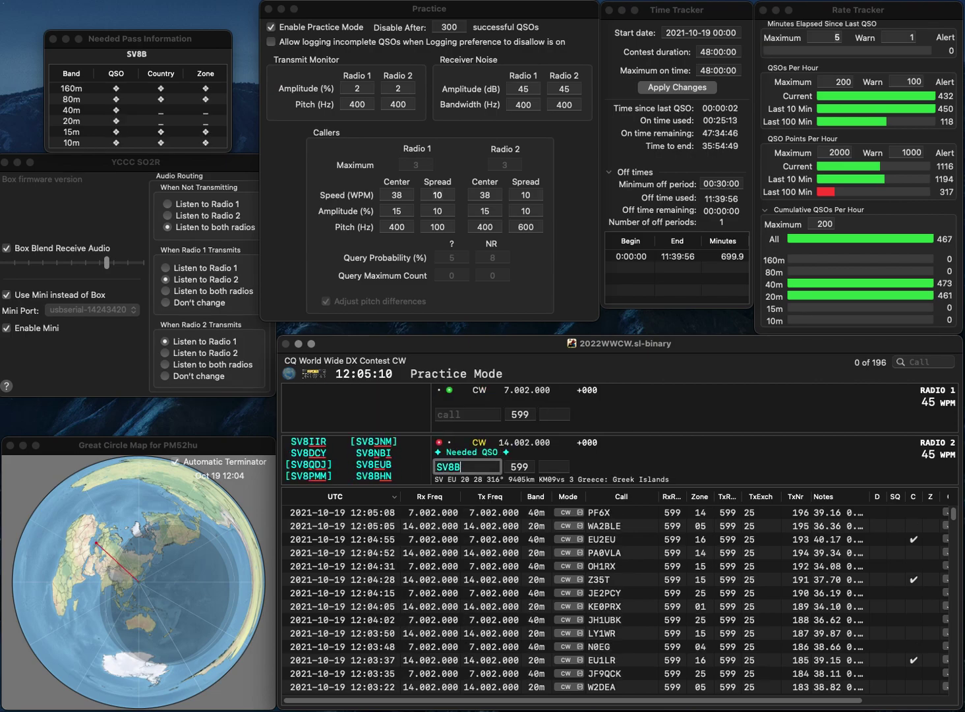
type("7E")
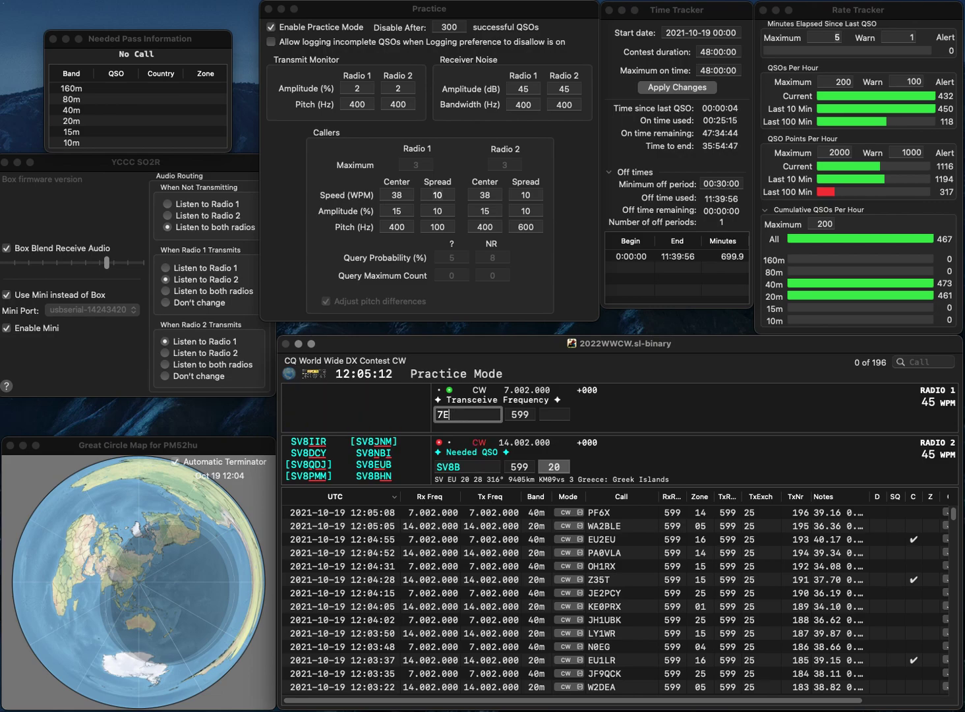
type("C")
key("Home")
type("W")
key("Return")
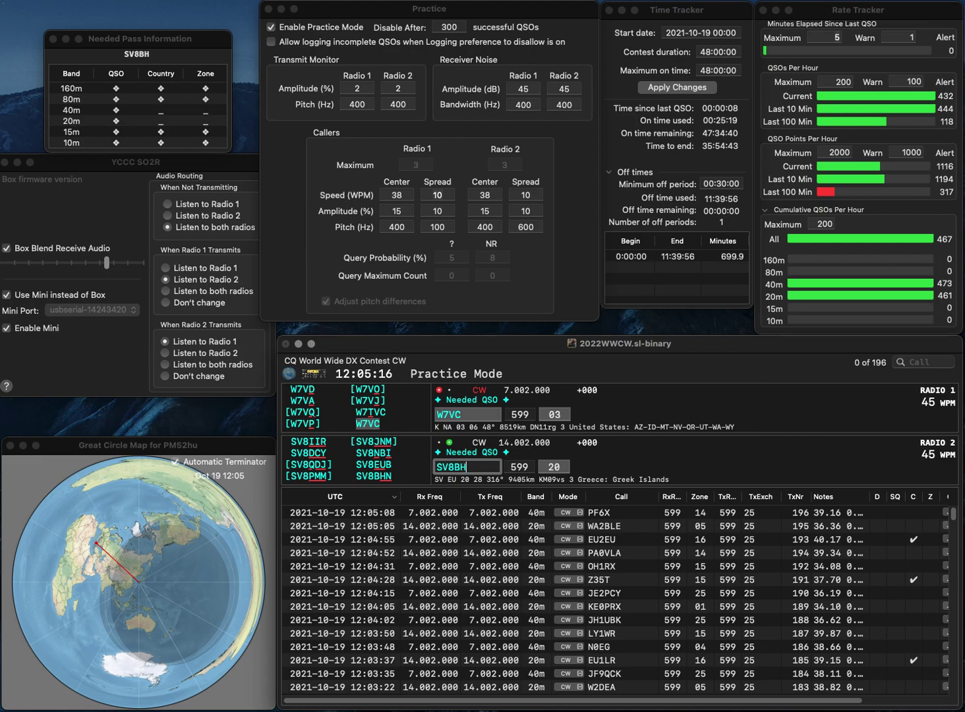
type("N")
key("Return")
key("Return")
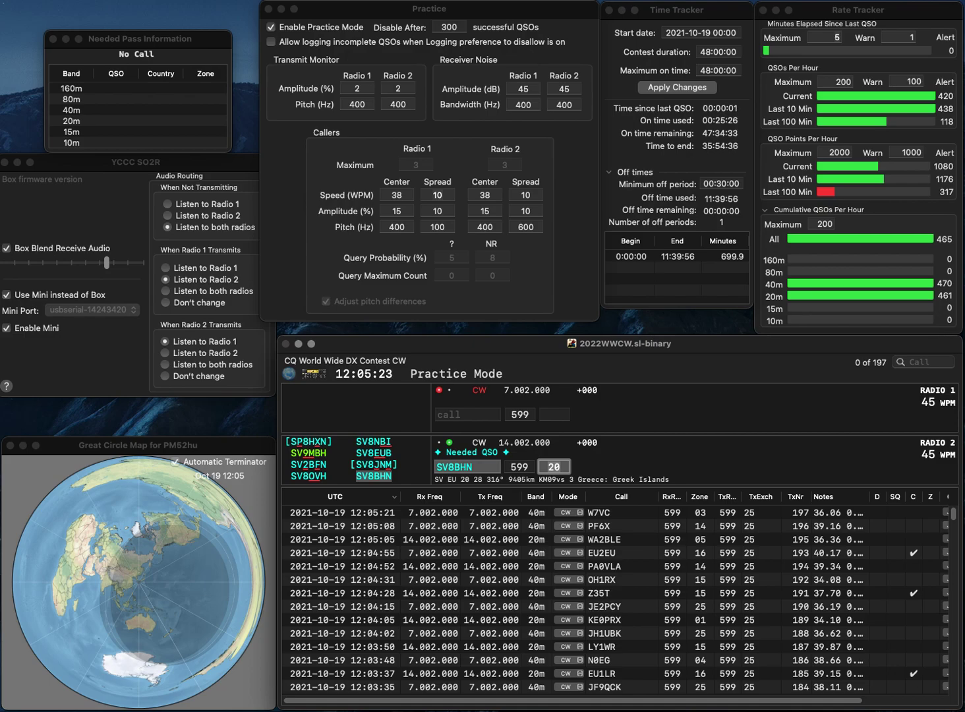
key("Return")
type("EA")
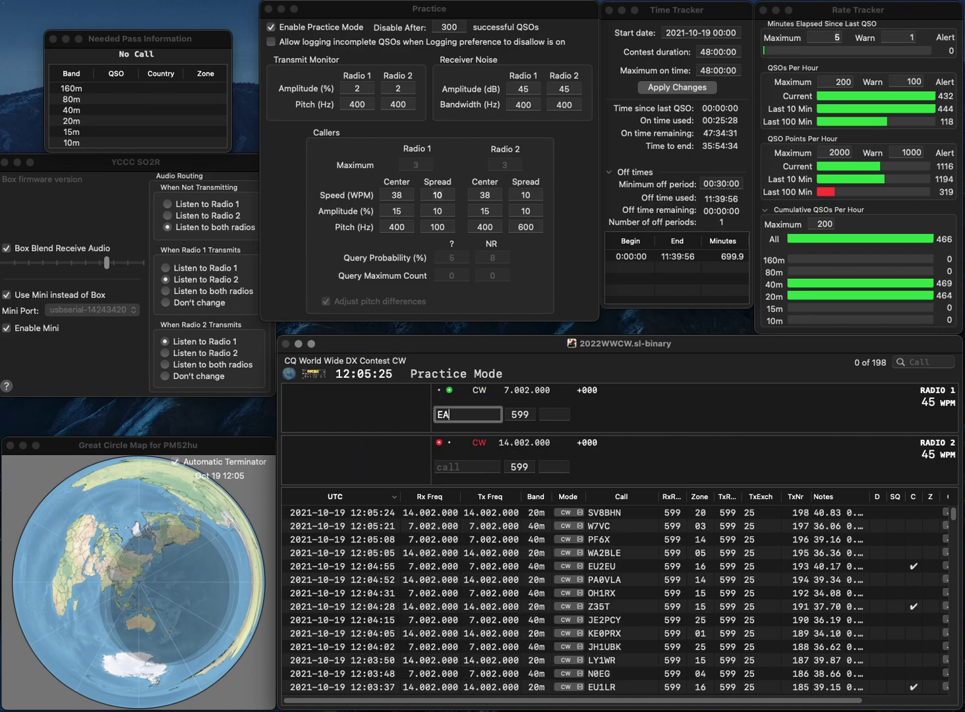
type("7EGU")
key("Return")
type("N6KI")
key("Return")
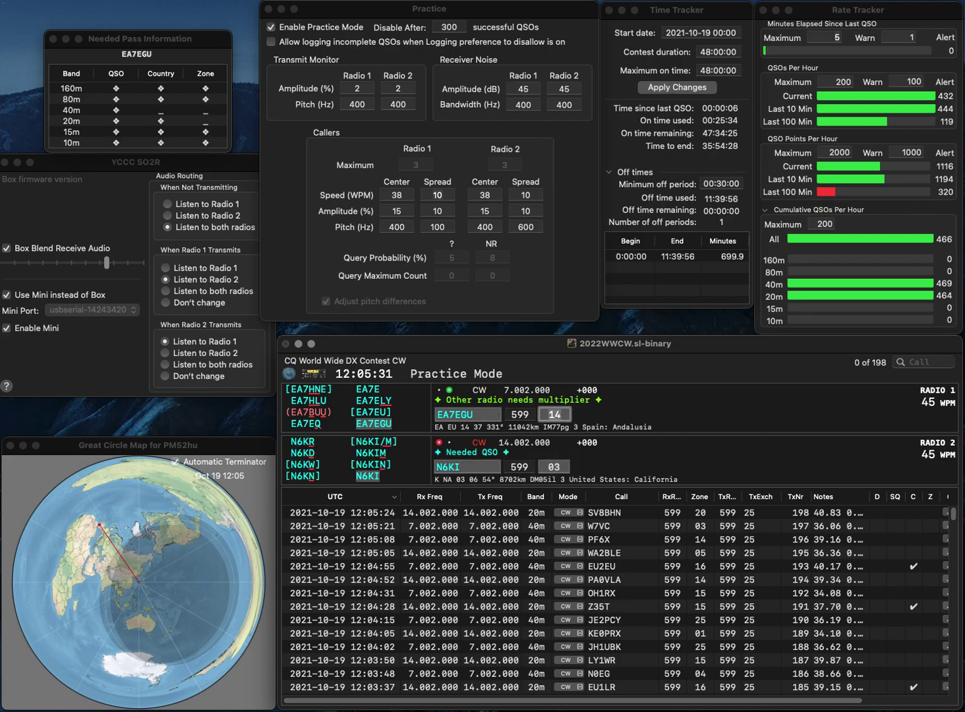
key("Return")
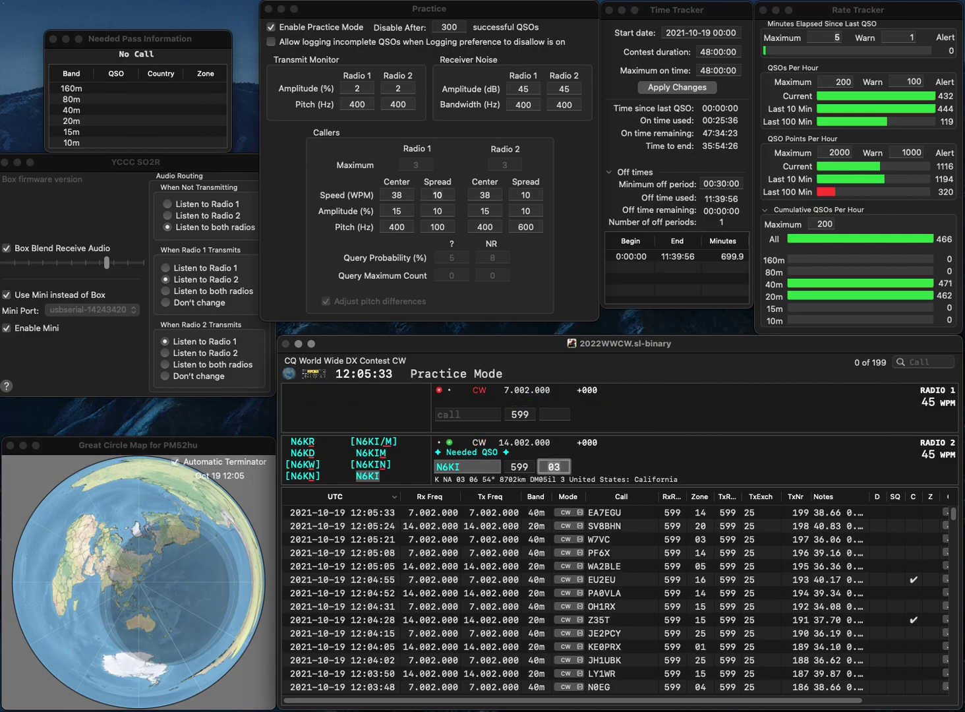
key("Return")
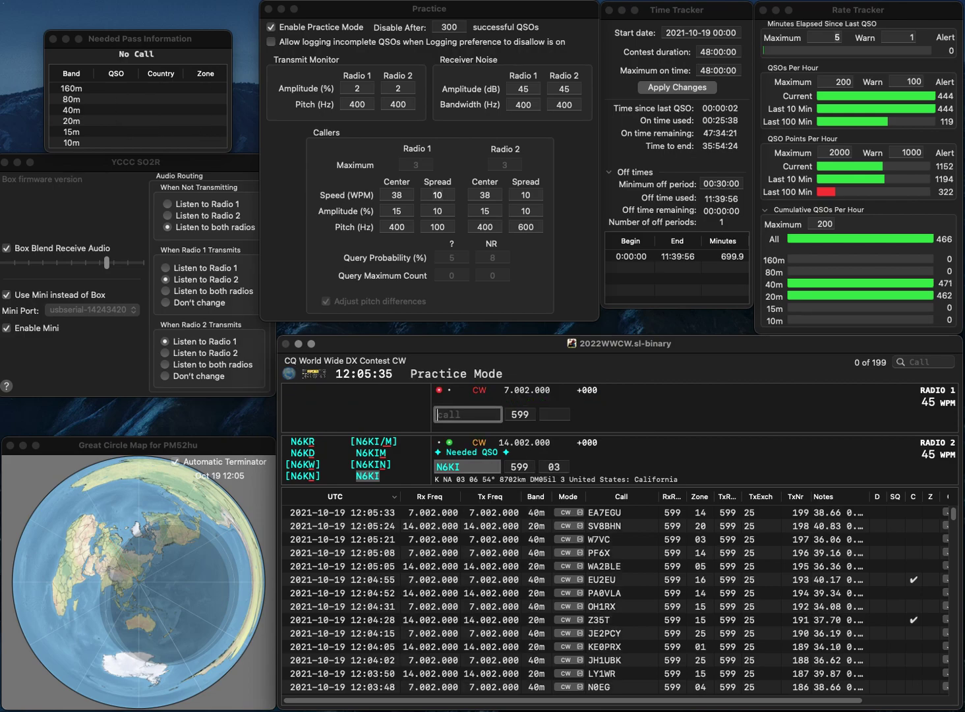
type("OZ7A")
key("Return")
type("F1UDC")
key("Return")
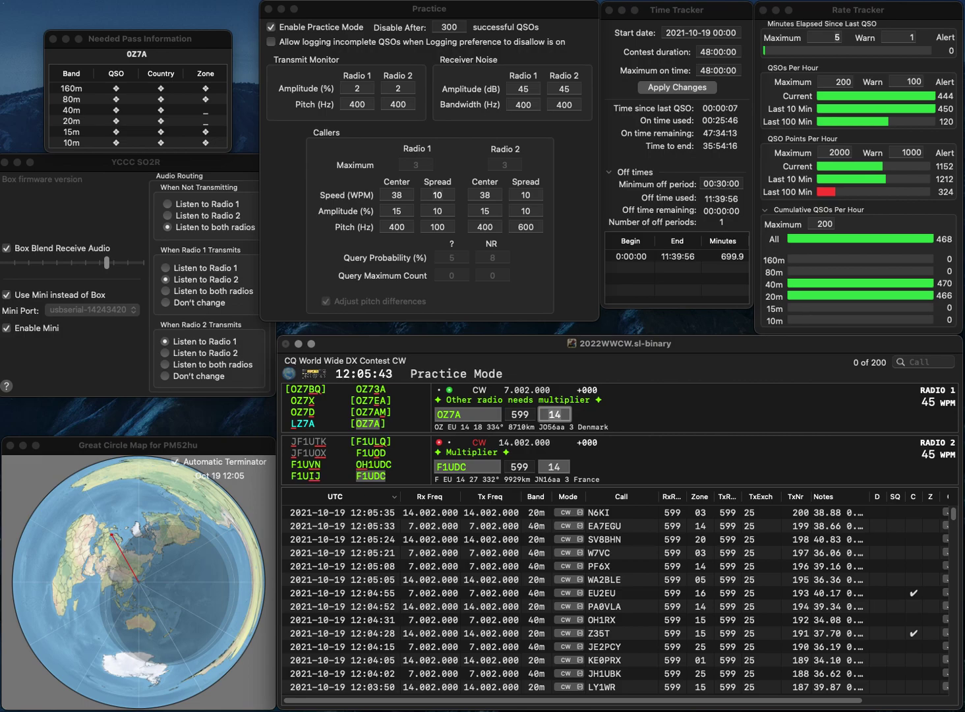
key("Return")
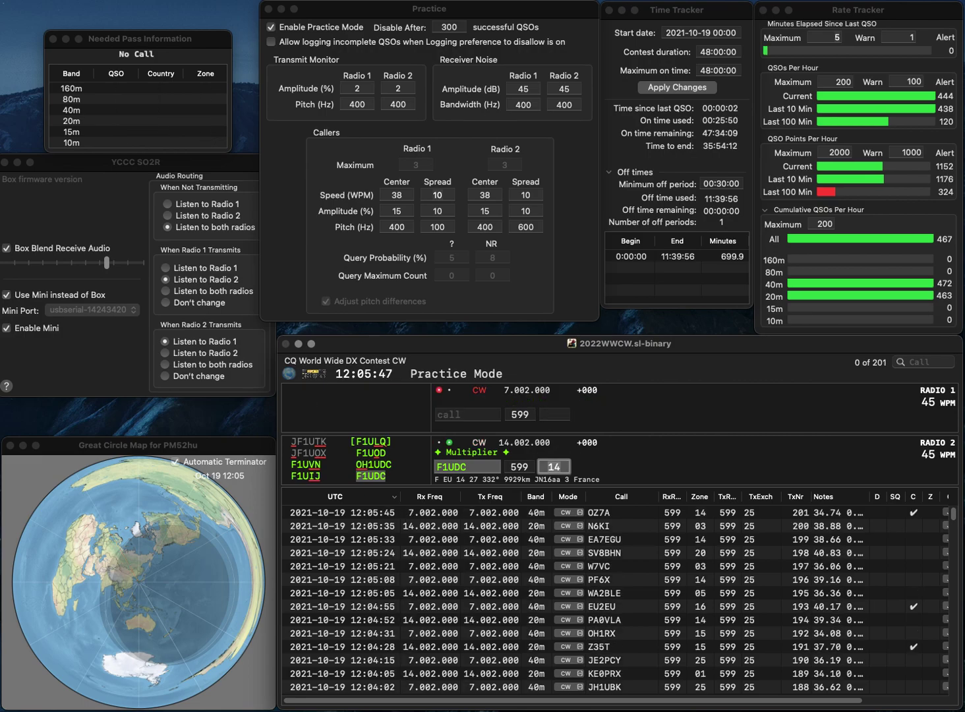
type("R8UT")
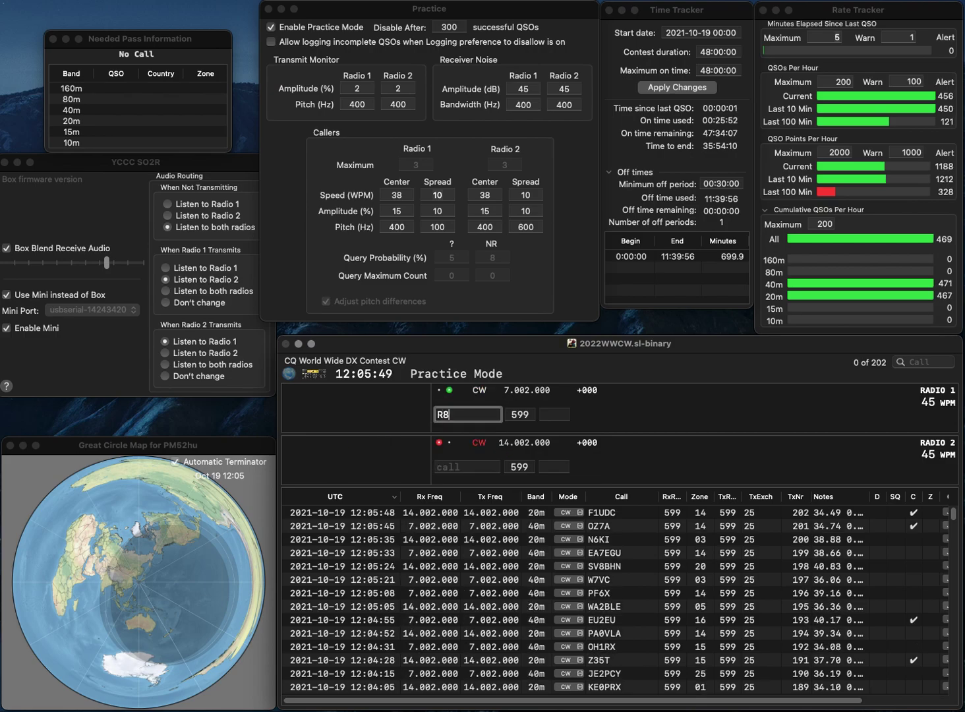
key("Return")
type("VE7SV")
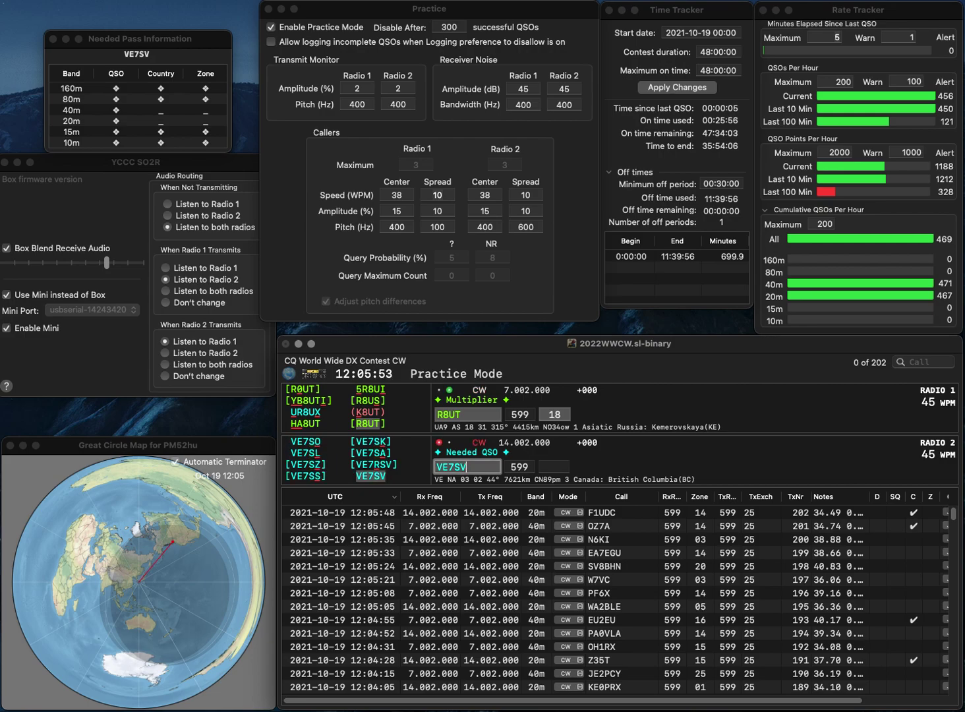
key("Return")
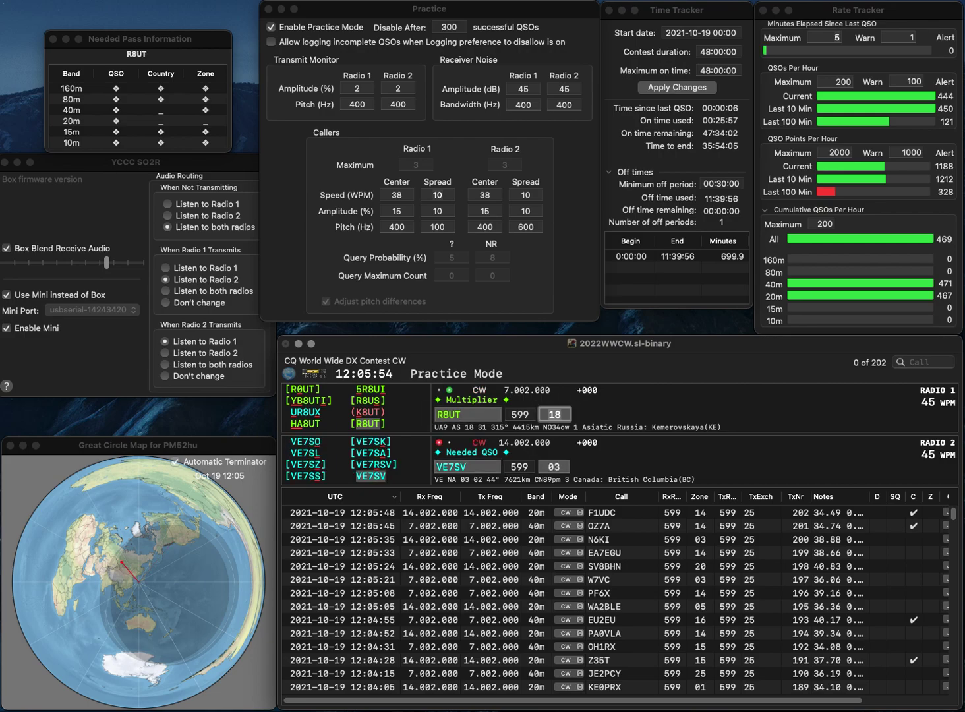
key("Return")
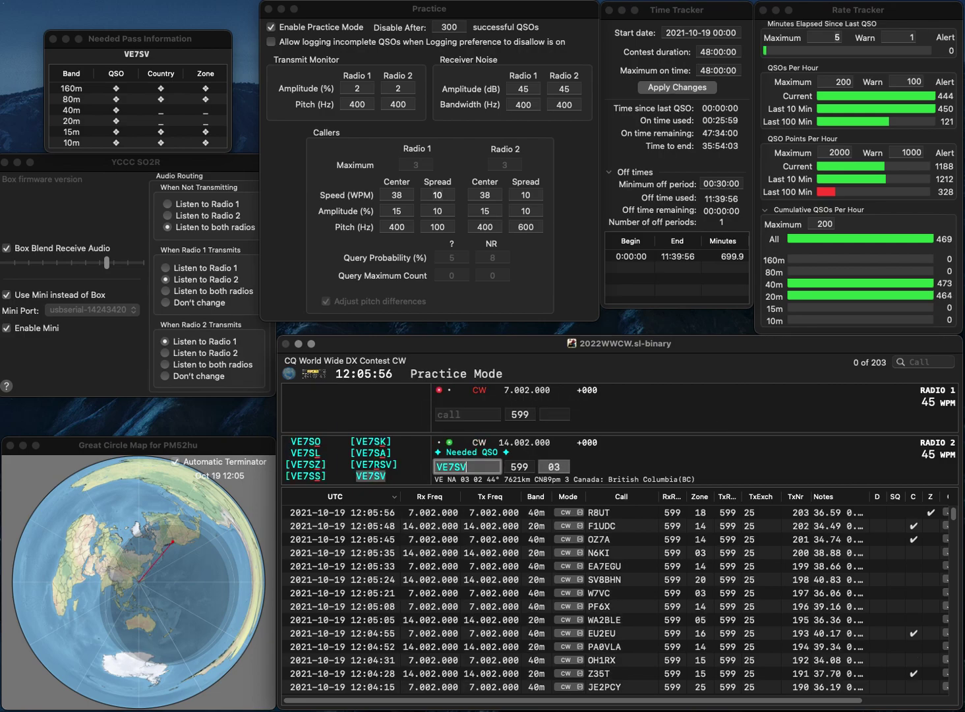
key("Tab")
key("Return")
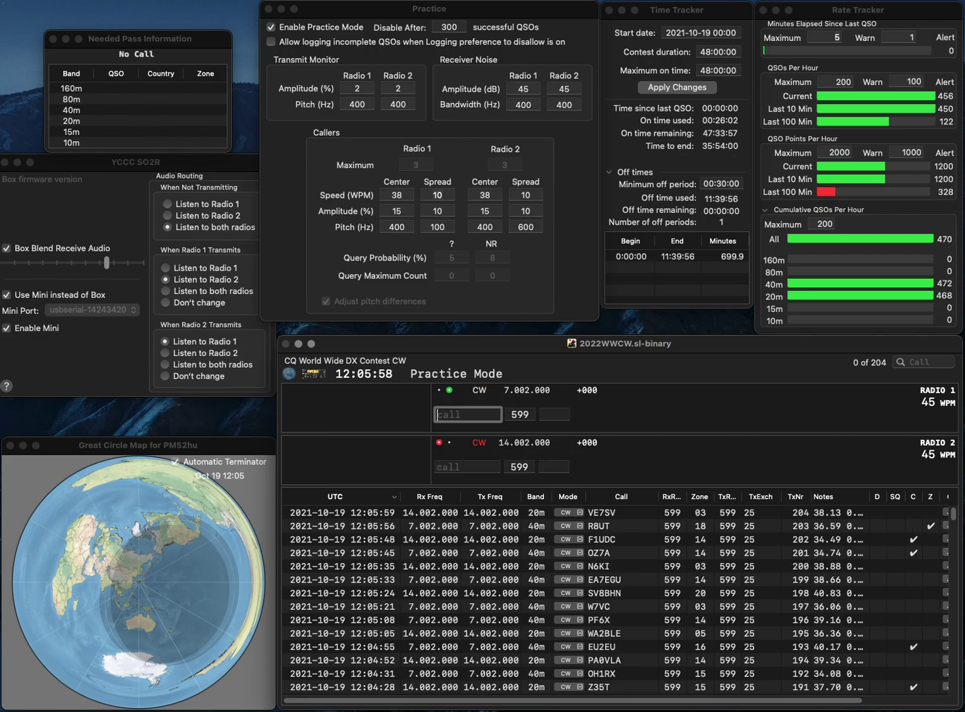
Step: Answer S56P on Radio 1 and DG2BAR on Radio 2, and log them with zones 15 and 14
type("S56P")
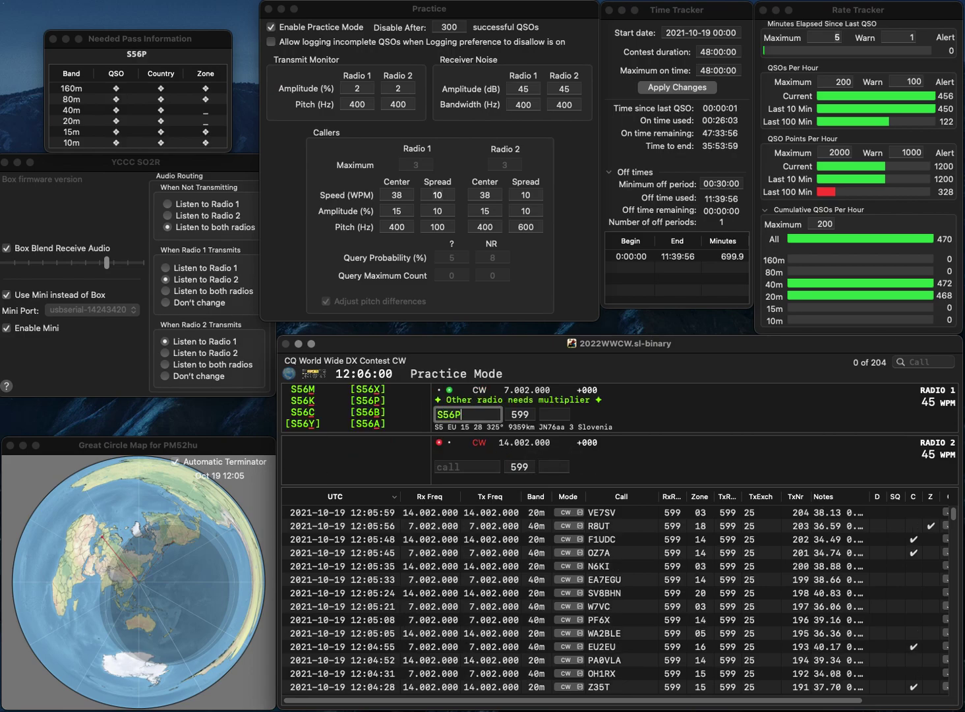
key("Return")
type("DG2")
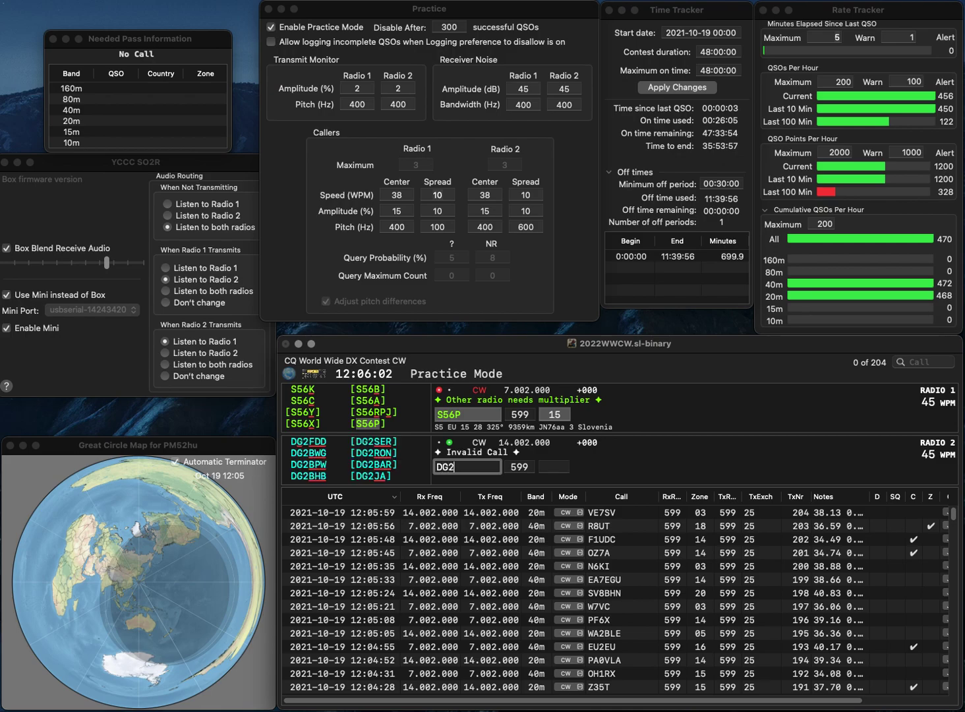
type("DAR")
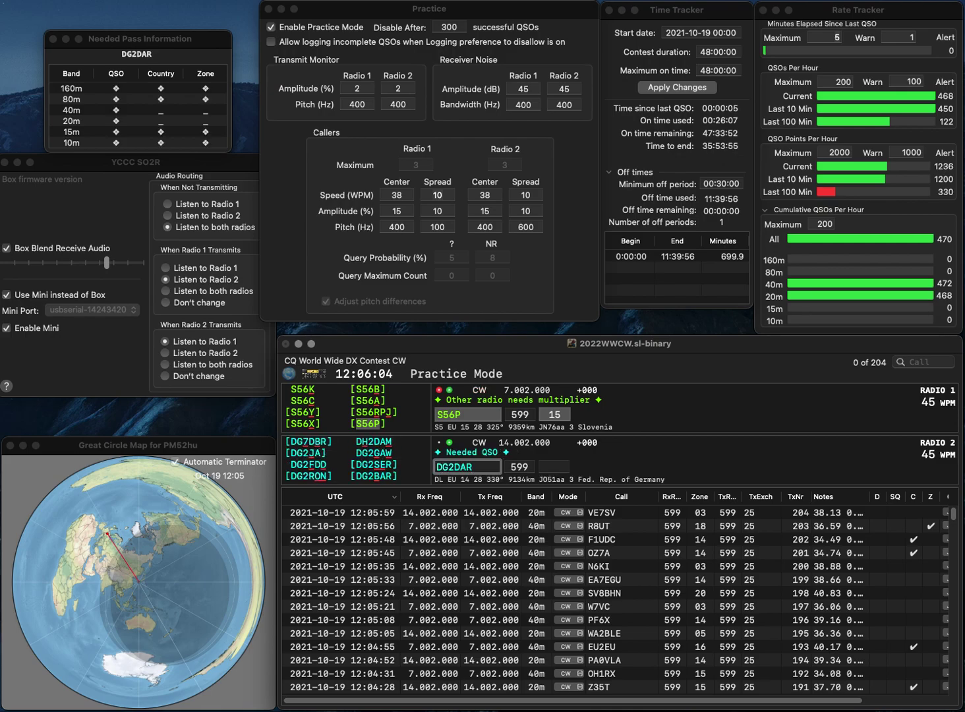
type("B")
key("Return")
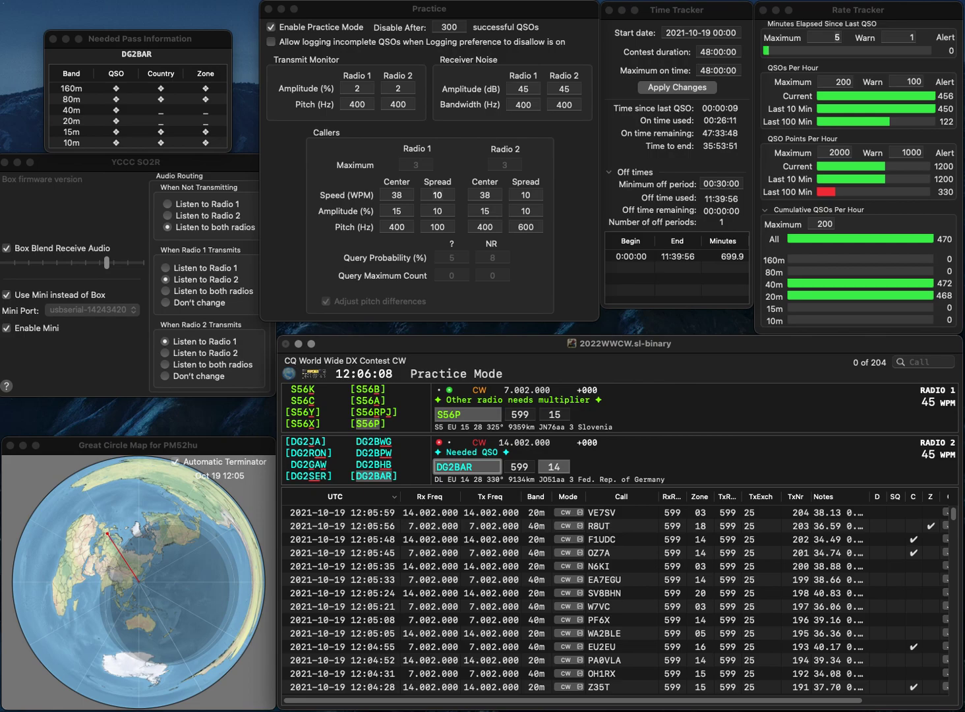
key("Tab")
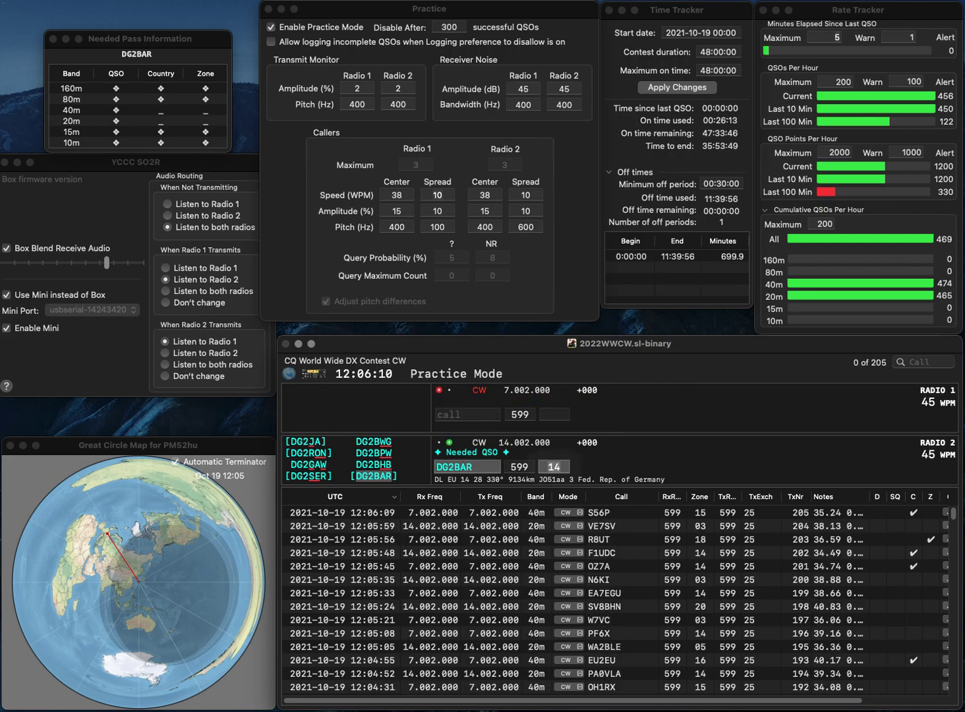
key("Return")
Step: Answer K3MA on Radio 1 and SO0N on Radio 2
type("K3MA")
key("Return")
type("SO0N")
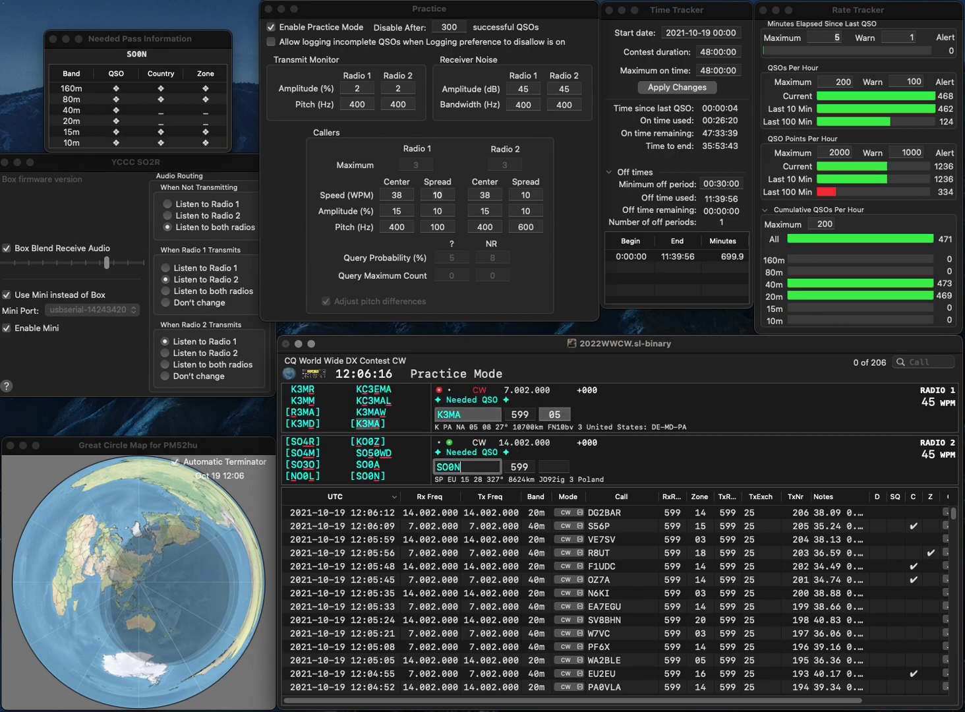
key("Return")
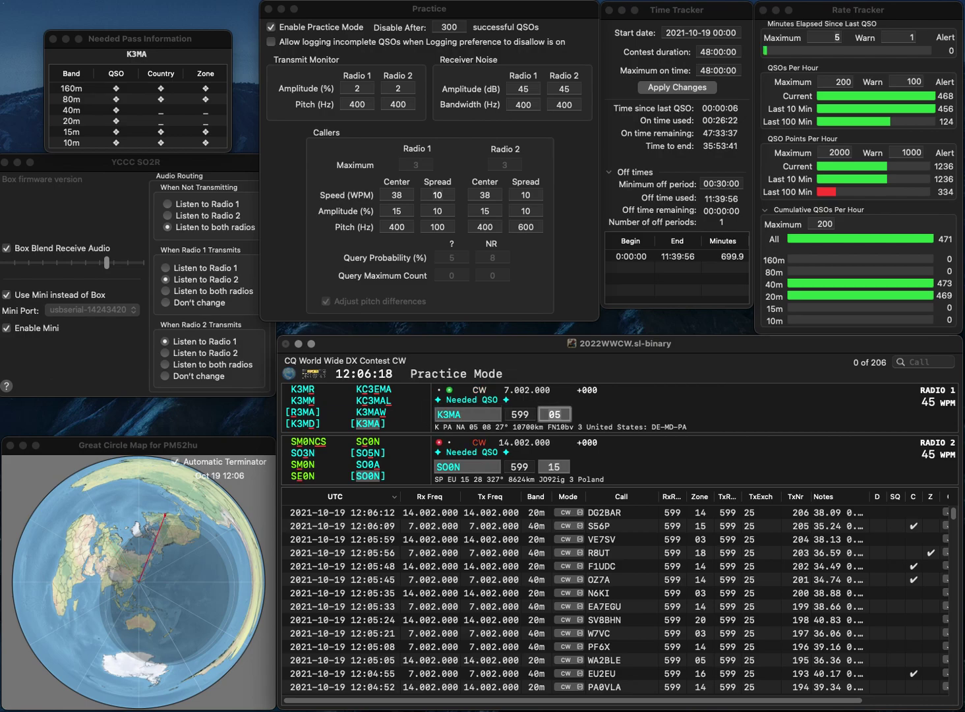
key("Tab")
key("Right")
key("Right")
key("BackSpace")
type("2")
key("Return")
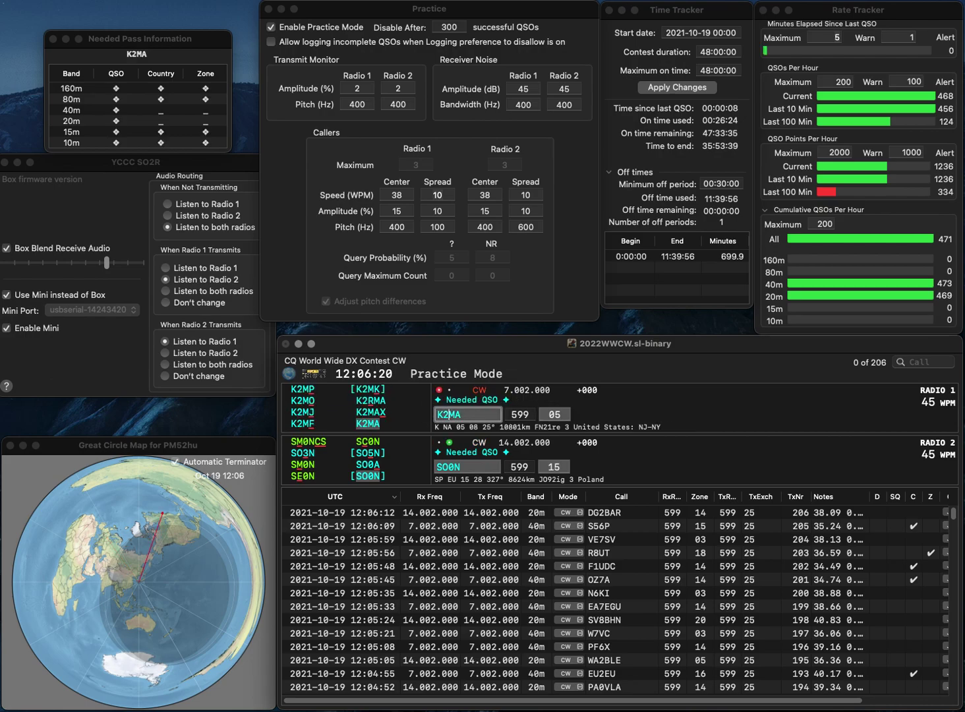
key("Tab")
key("Tab")
key("Return")
key("Return")
key("Return")
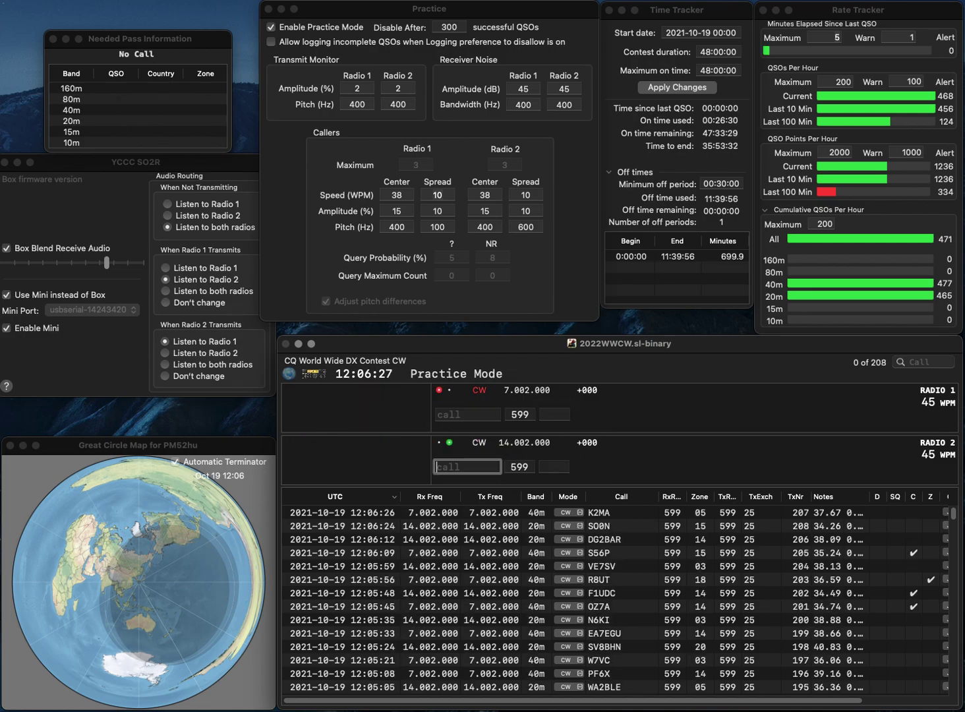
type("SP9R")
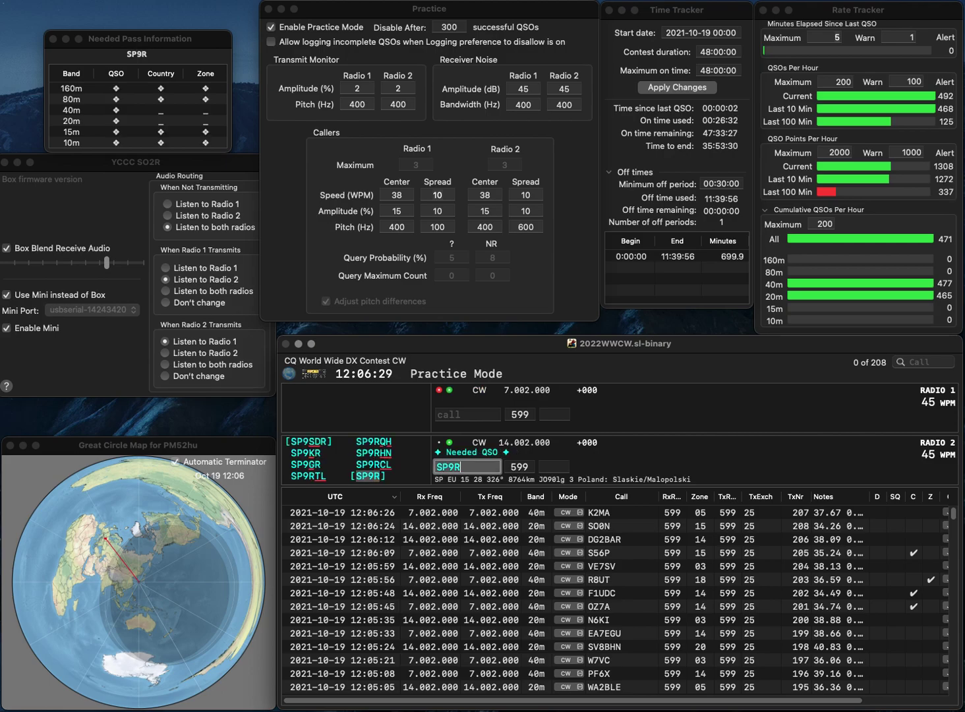
type("SN")
key("BackSpace")
type("HN")
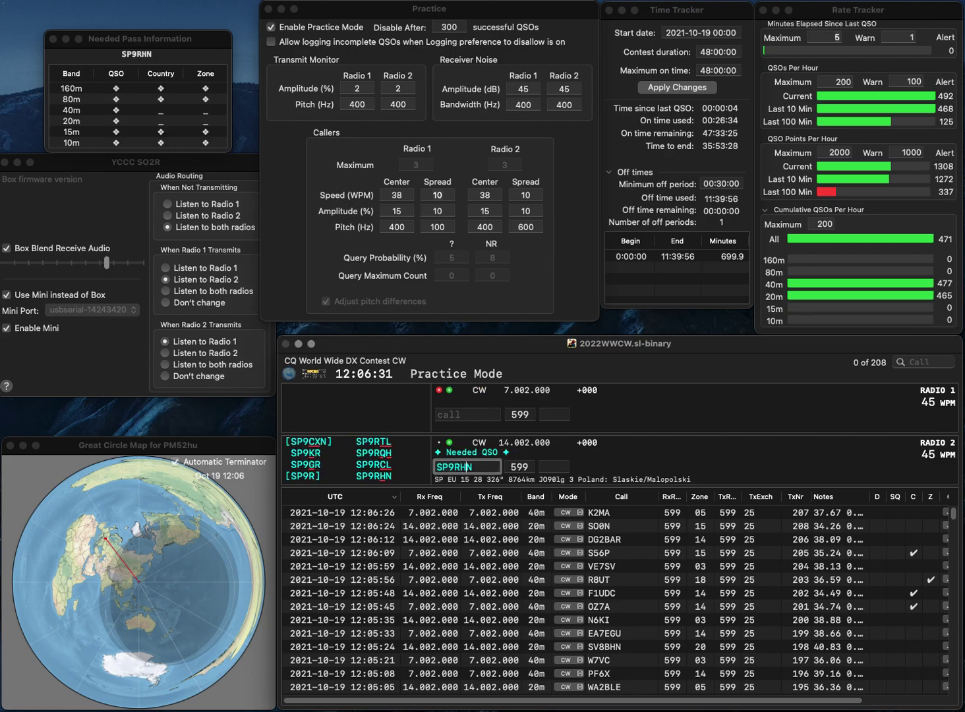
key("Return")
type("W")
type("K6MIE")
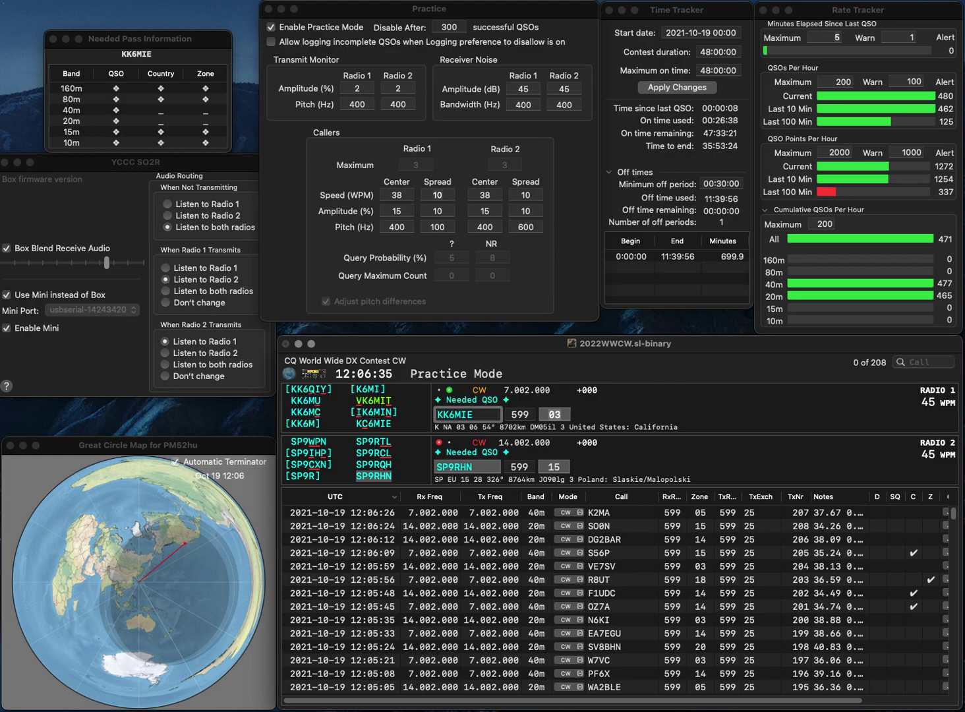
Step: Correct the Radio 1 call to KC6MIE, and log SP9RHN with zone 15 and KC6MIE with zone 03
key("Right")
key("Right")
key("BackSpace")
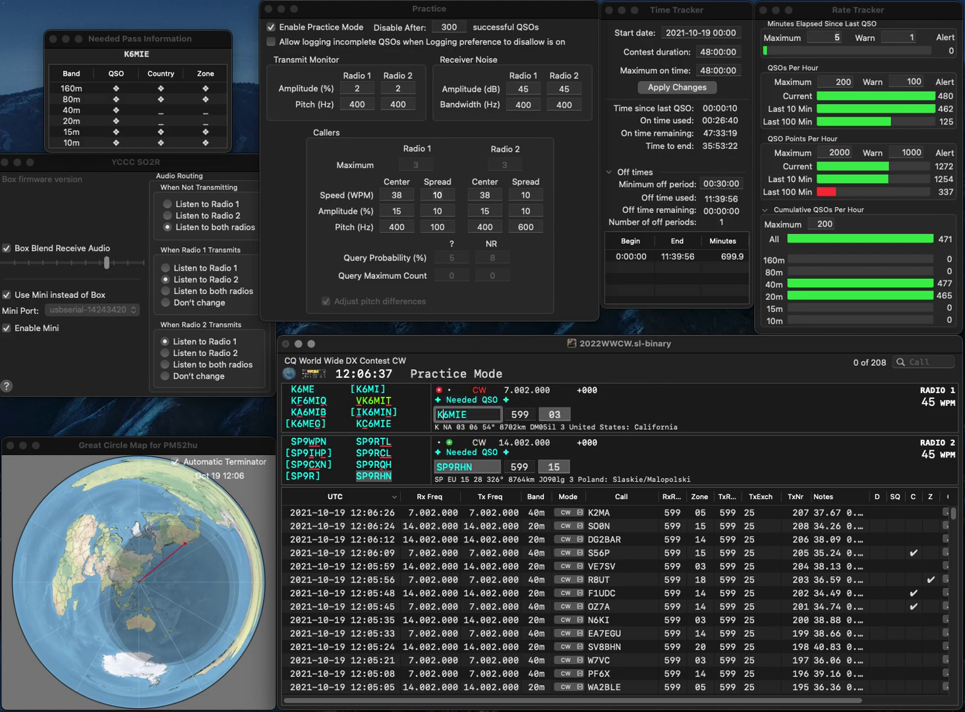
type("C")
key("Return")
key("Return")
key("Return")
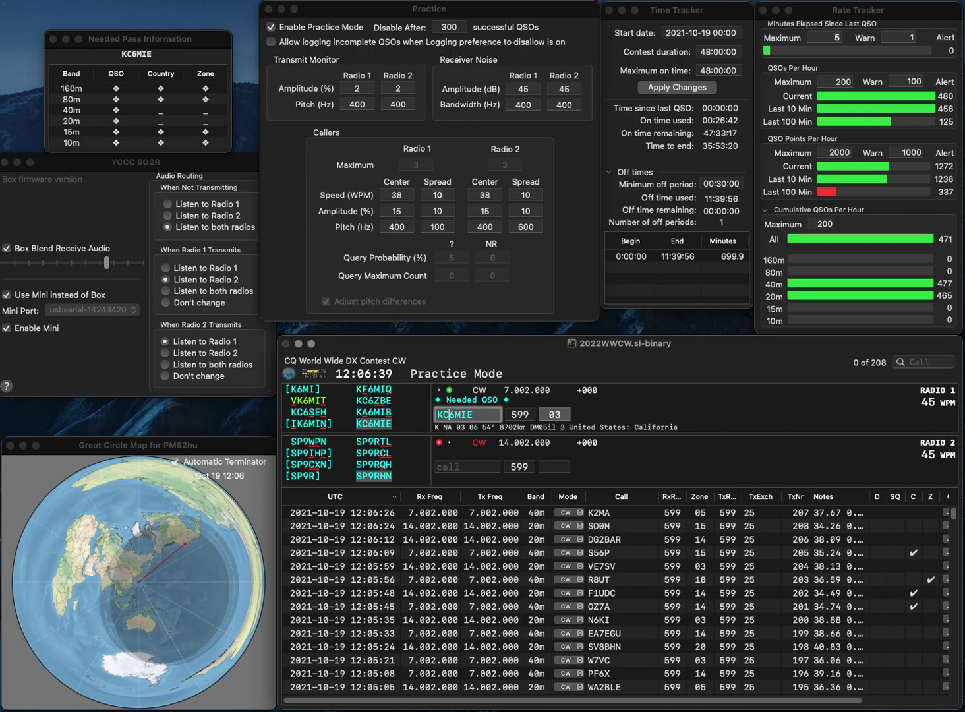
key("Return")
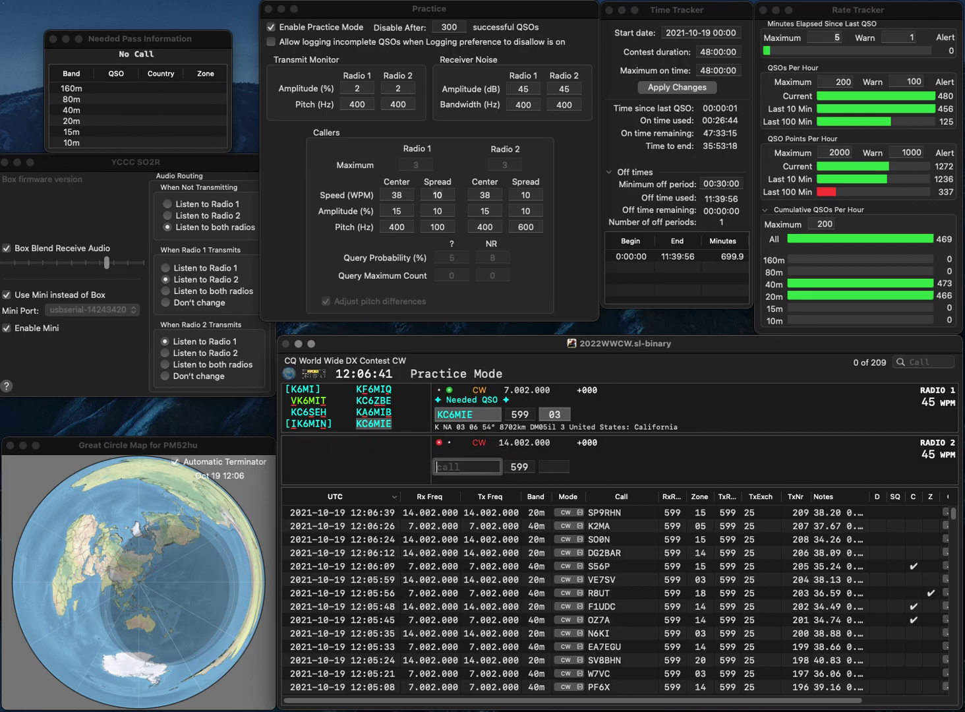
type("GM")
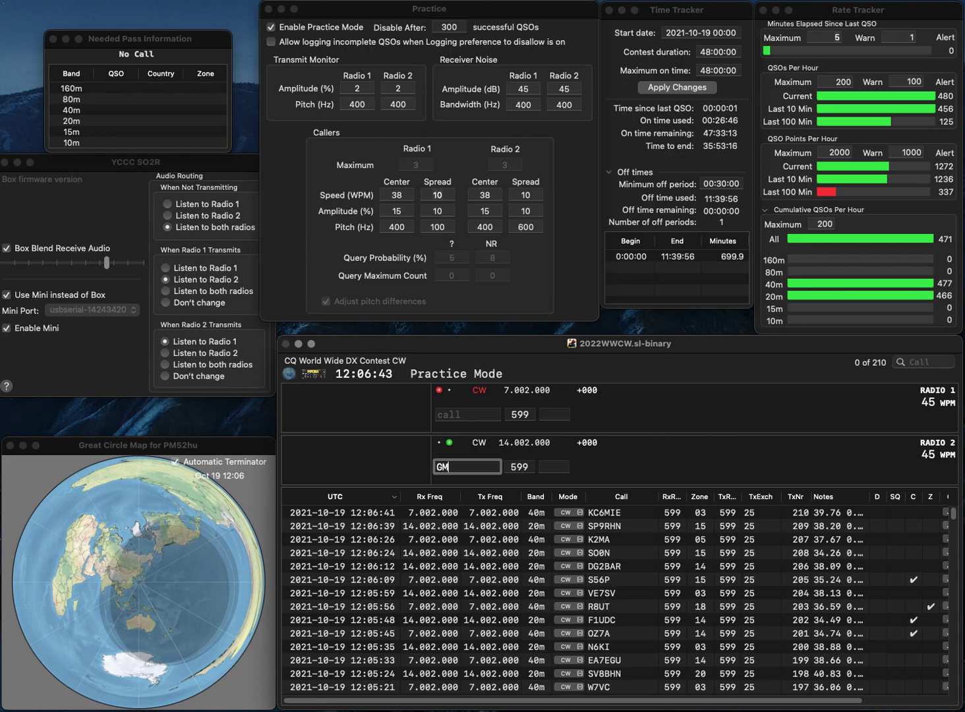
type("6YQA")
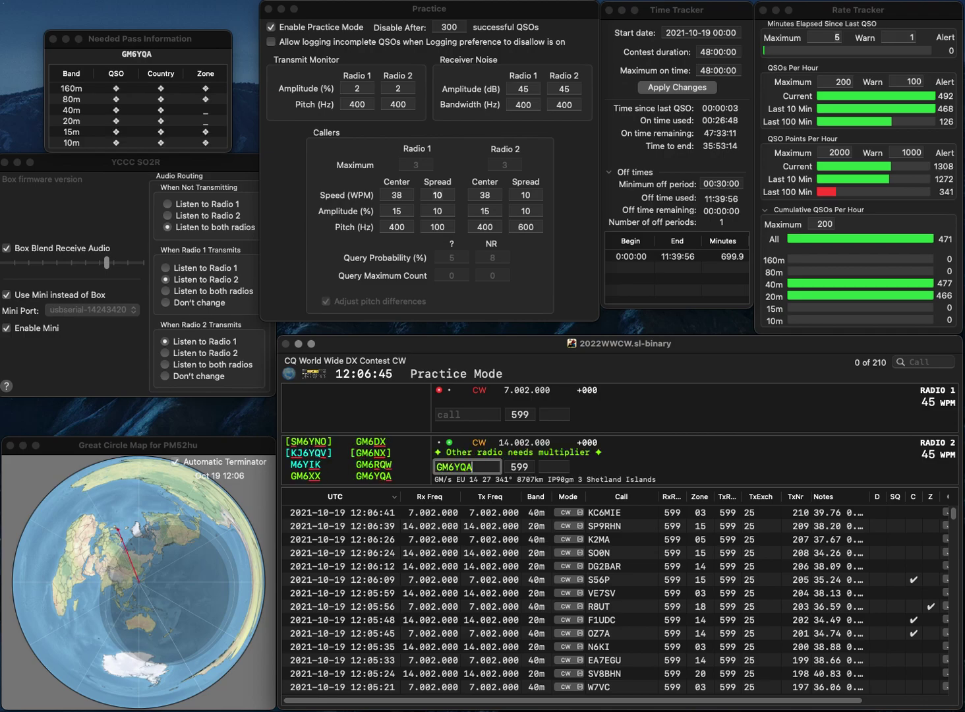
key("Return")
key("Tab")
type("7DX")
type("OM")
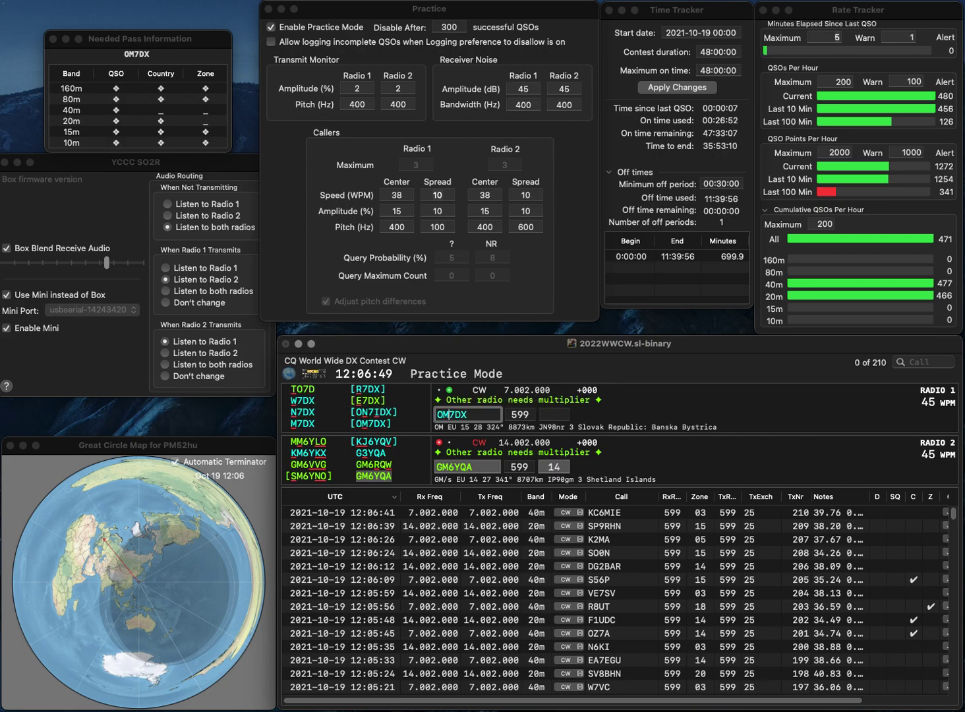
key("Return")
key("Tab")
key("Return")
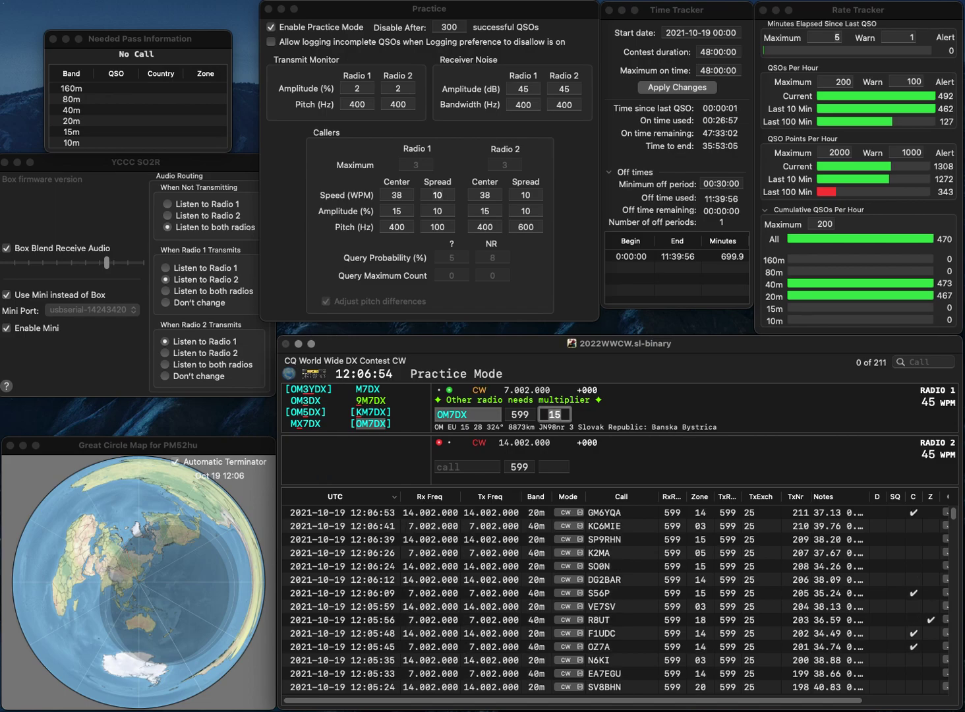
Step: Send the partial call N5 on Radio 1, and answer and log EM7KAA on Radio 2 with zone 16
type("EM")
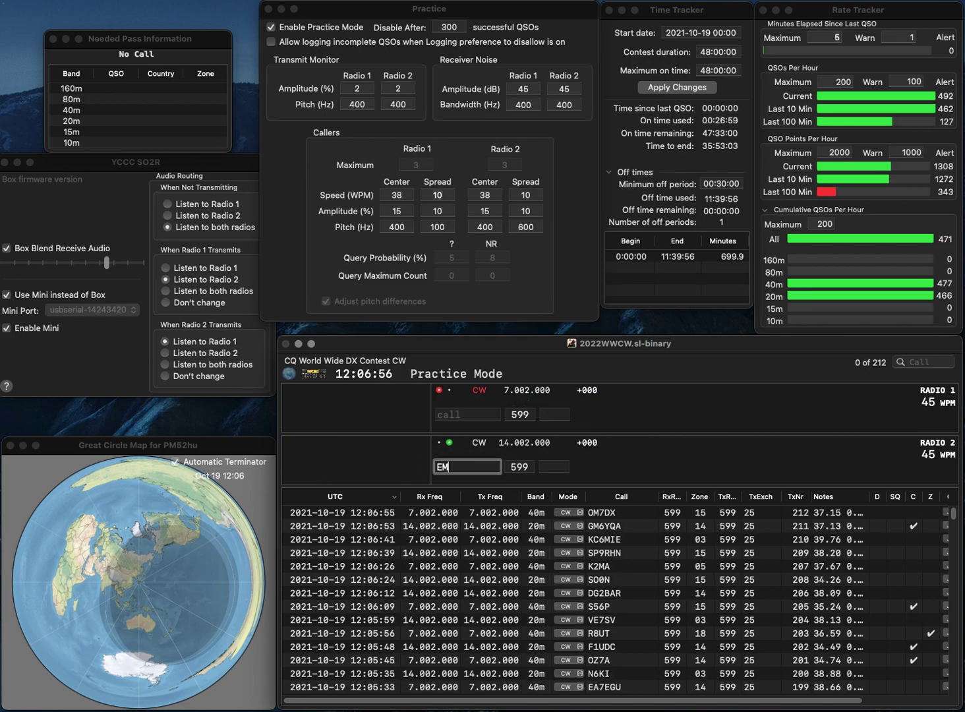
type("7KAA")
key("Return")
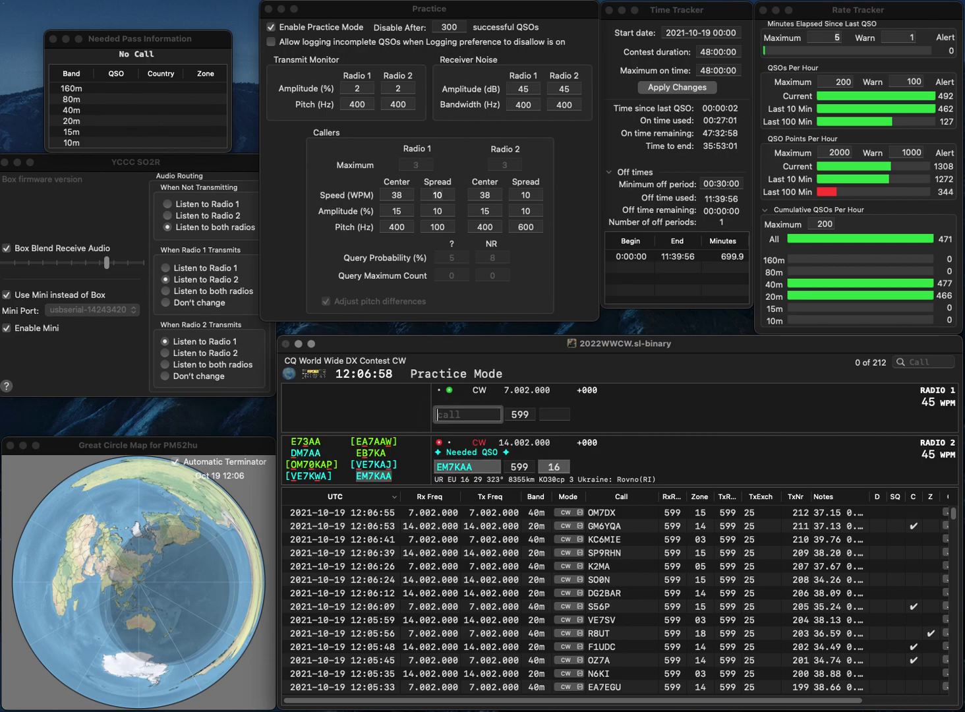
type("N5")
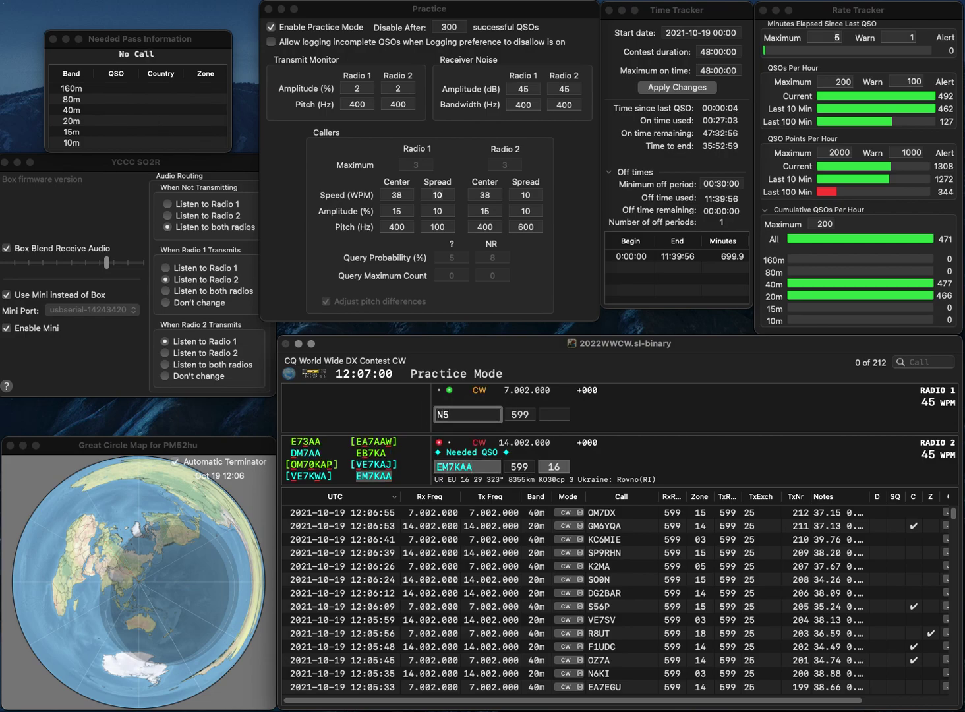
key("Return")
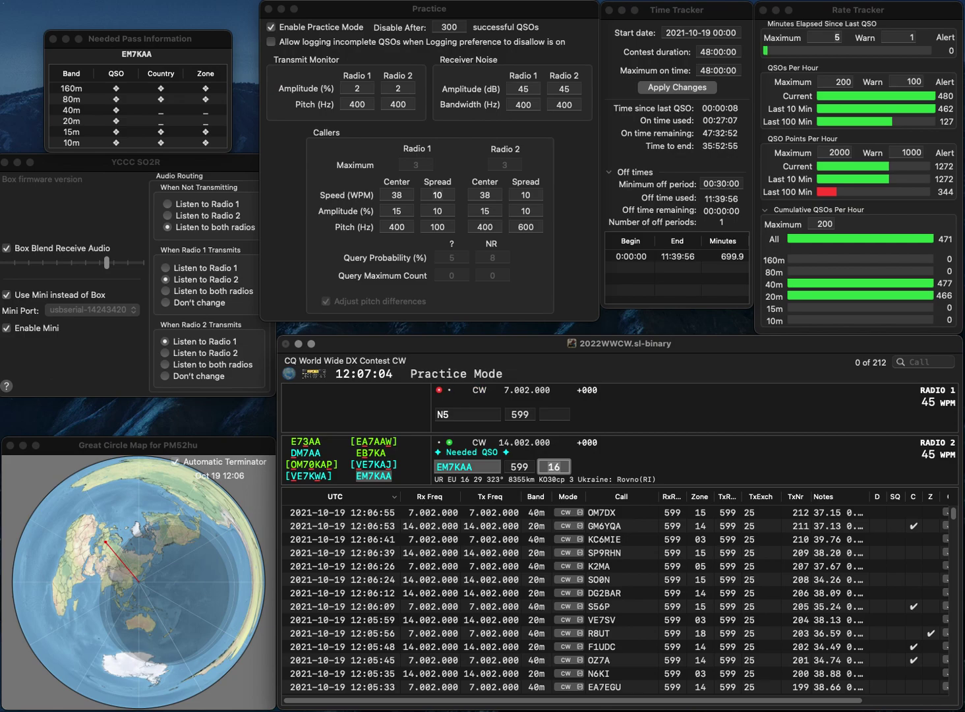
key("Return")
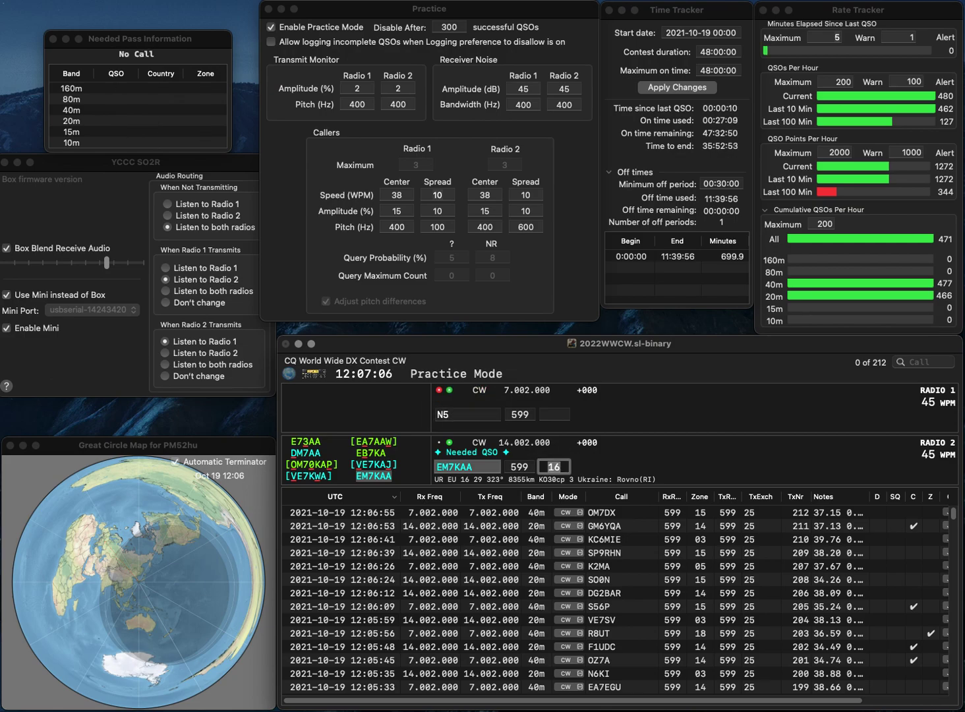
Step: Complete the Radio 1 call as NS5S, answer ZP6RAI on Radio 2, and log them with zones 04 and 11
key("BackSpace")
type("SS")
type("5")
key("Return")
type("P6RAI")
key("Home")
type("Z")
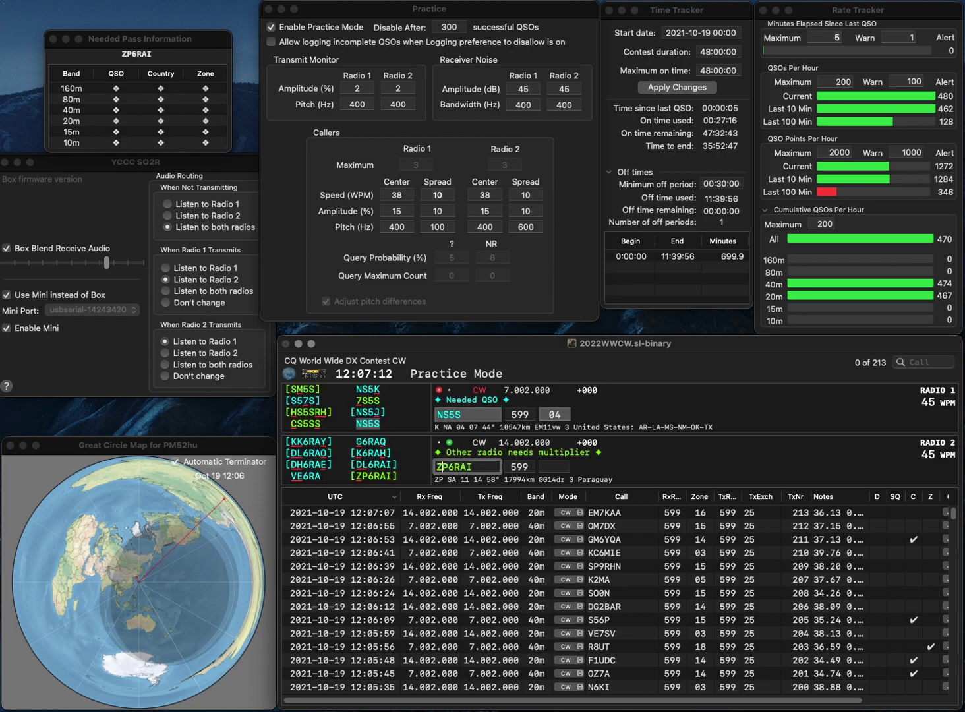
key("Return")
key("Return")
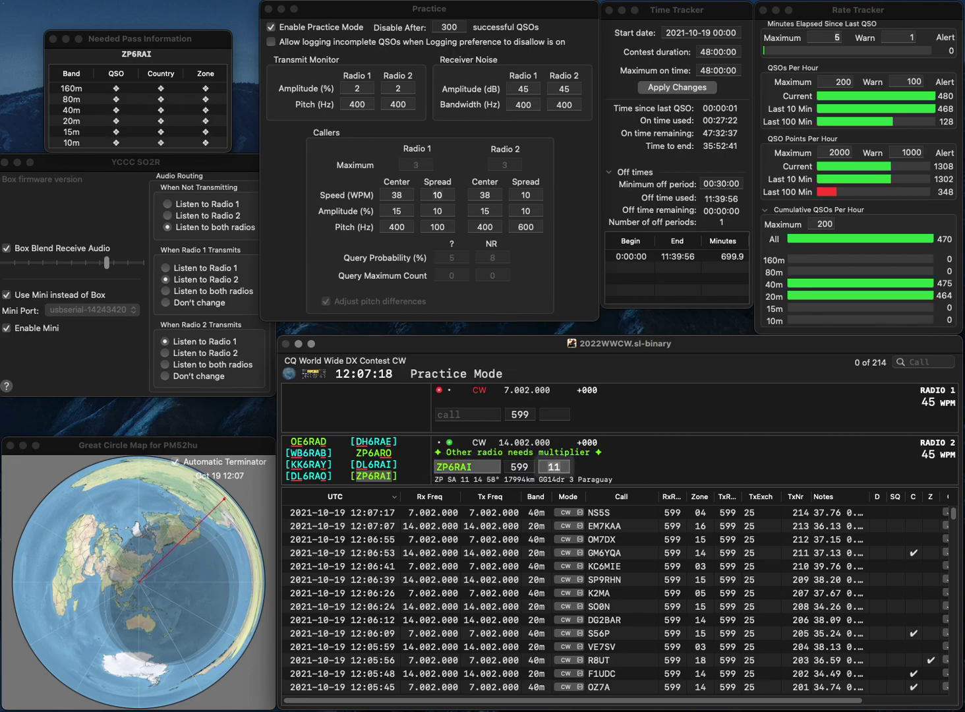
key("Return")
Step: Enter RA6HSM as the Radio 1 caller and answer it
type("RA")
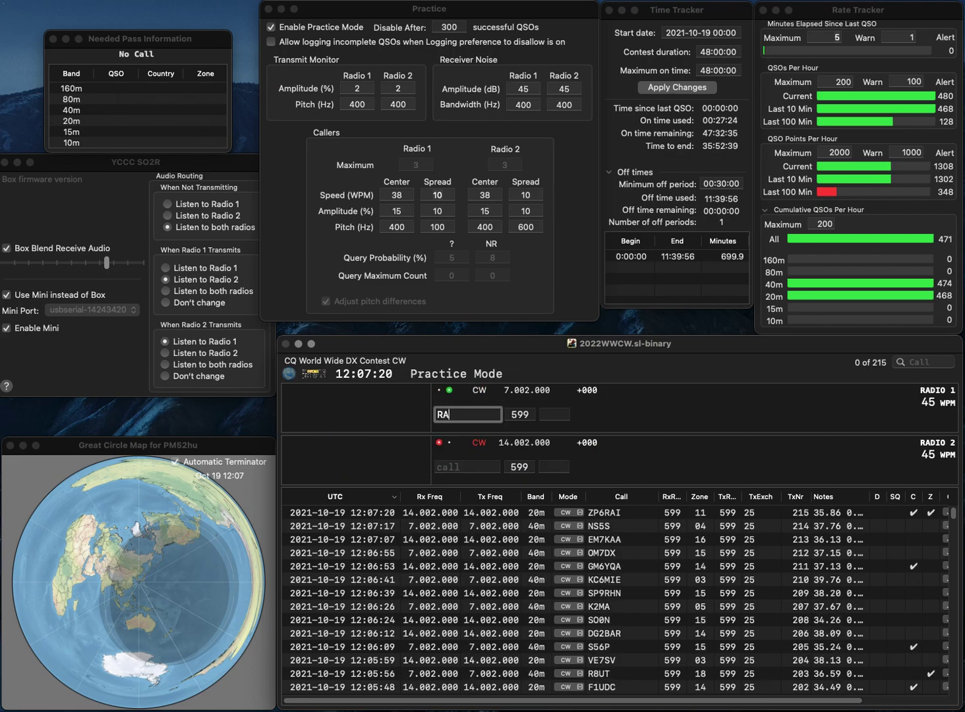
type("6SHM")
key("BackSpace")
key("BackSpace")
type("N")
key("BackSpace")
key("BackSpace")
type("H")
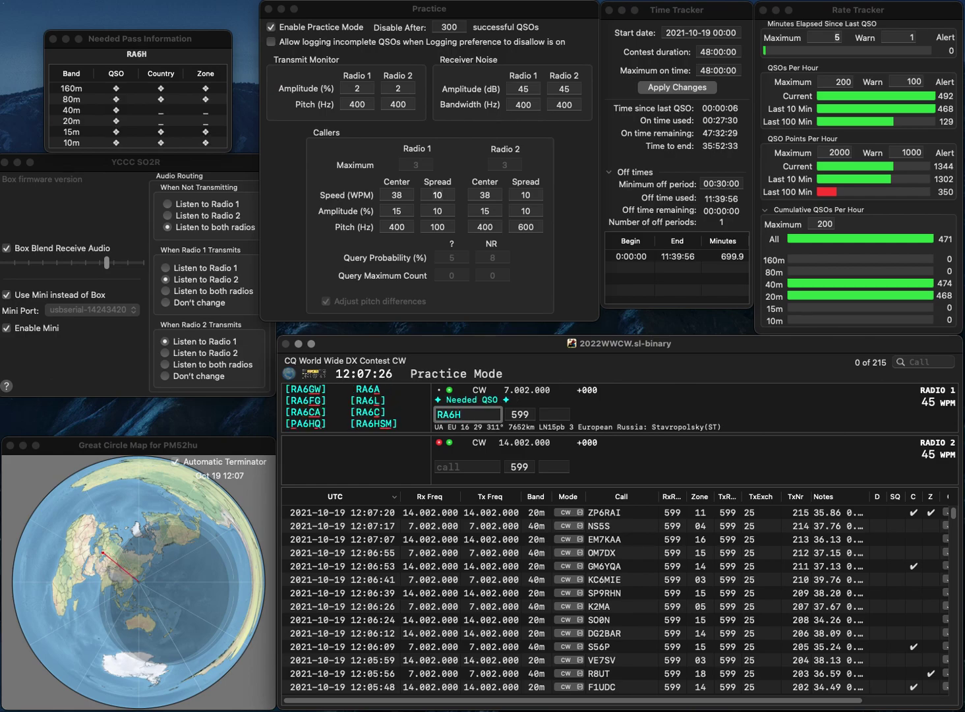
type("SM")
key("Return")
type("I3")
type("CR")
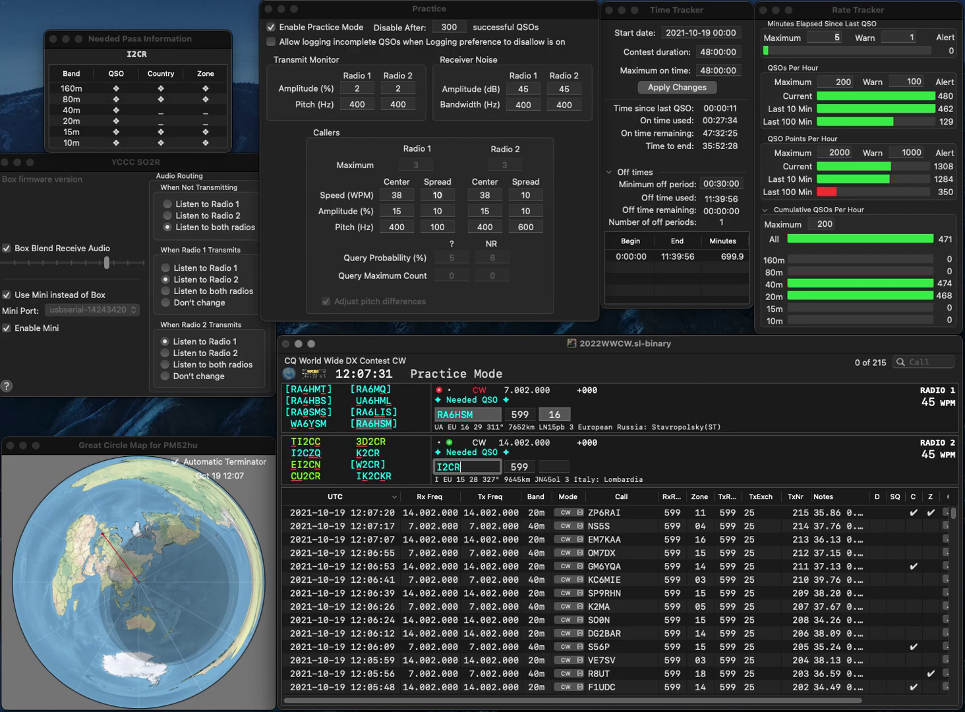
type("W")
key("Return")
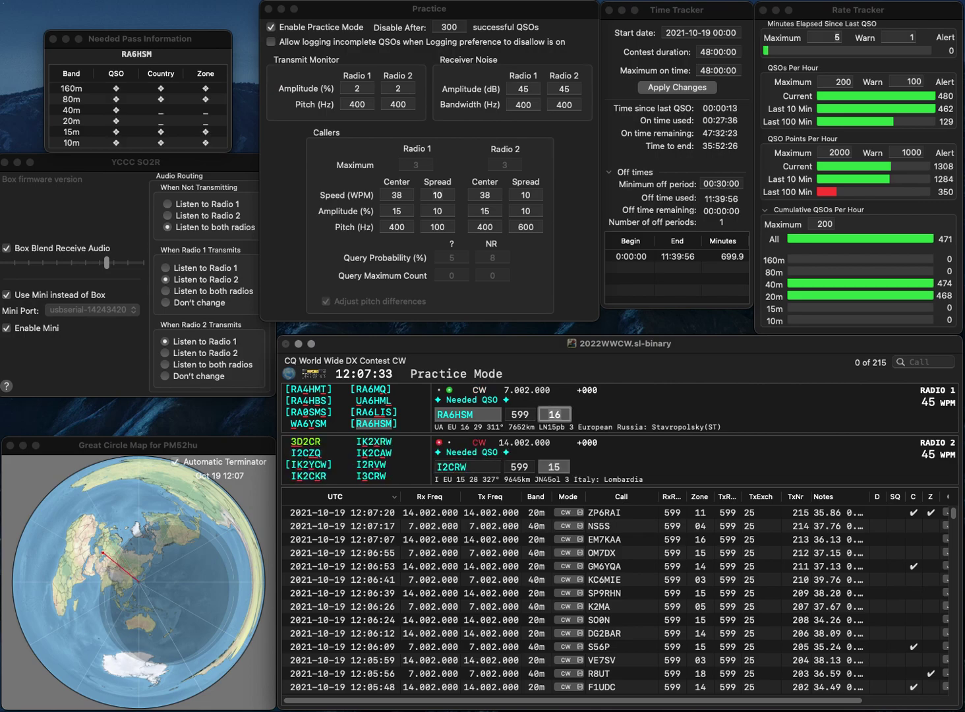
key("Return")
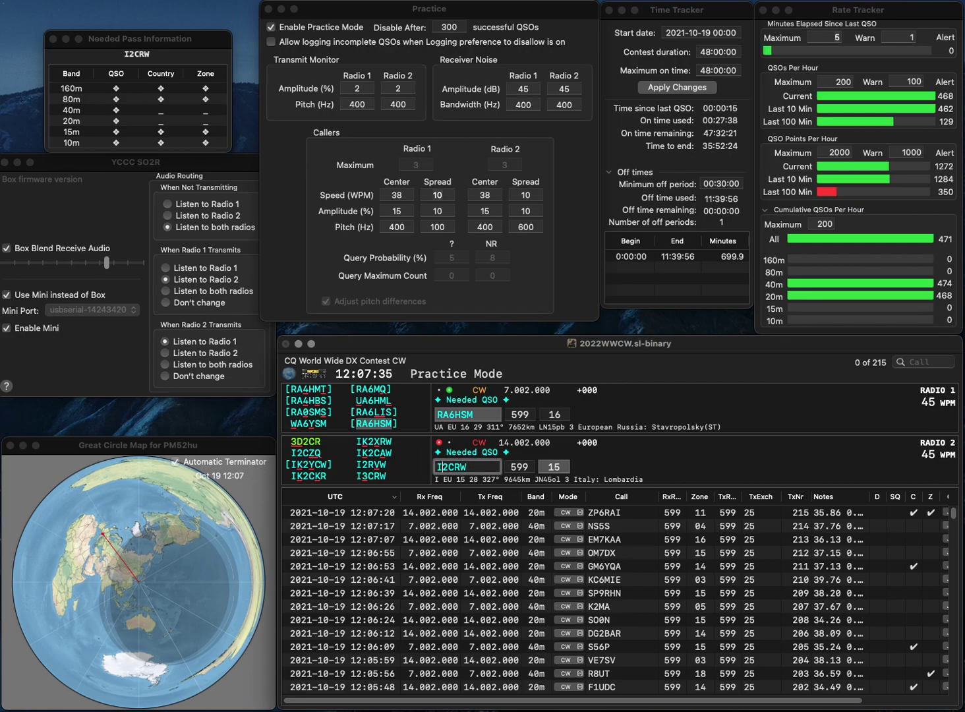
type("3")
key("Return")
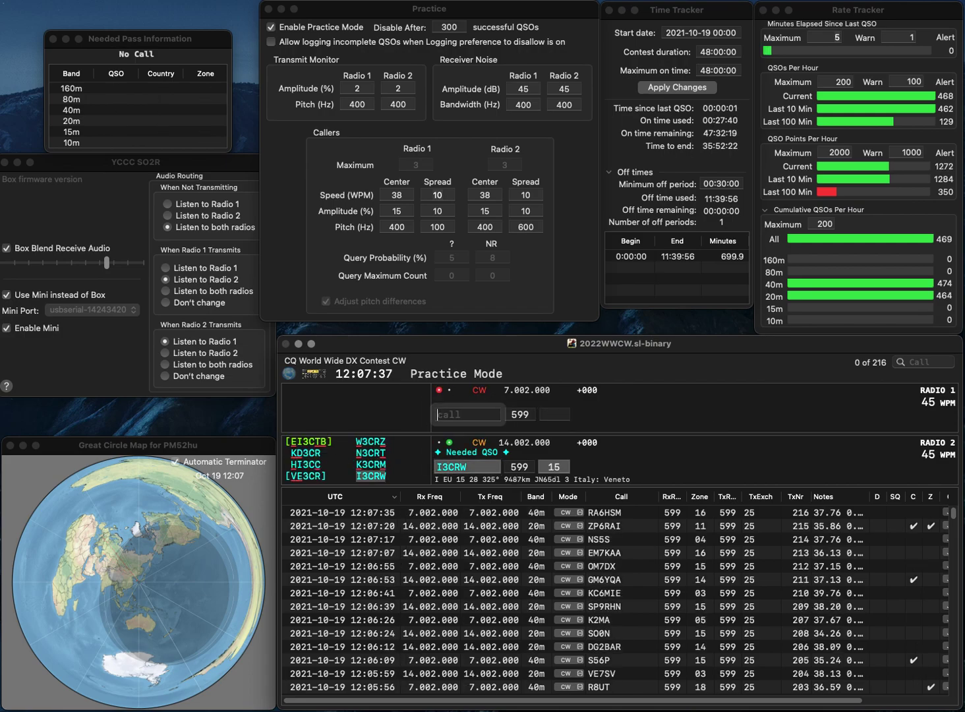
type("TL2GM")
key("Home")
key("Delete")
type("Y")
key("Return")
key("Return")
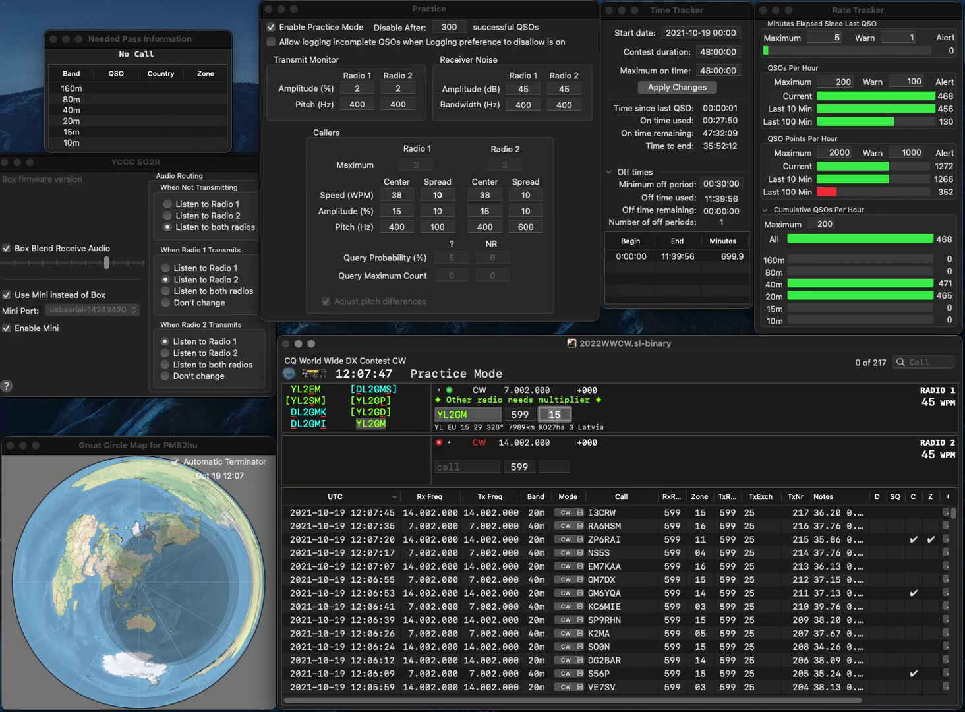
key("Return")
type("AC2C")
key("Return")
type("VE3IV")
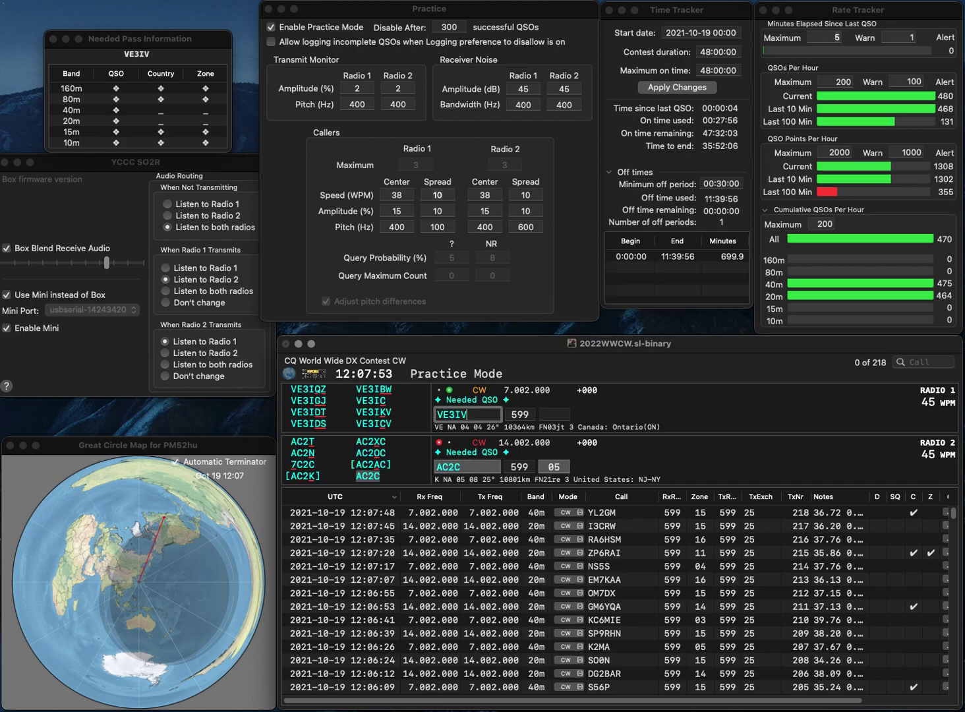
key("Left")
key("BackSpace")
type("2")
key("Return")
key("space")
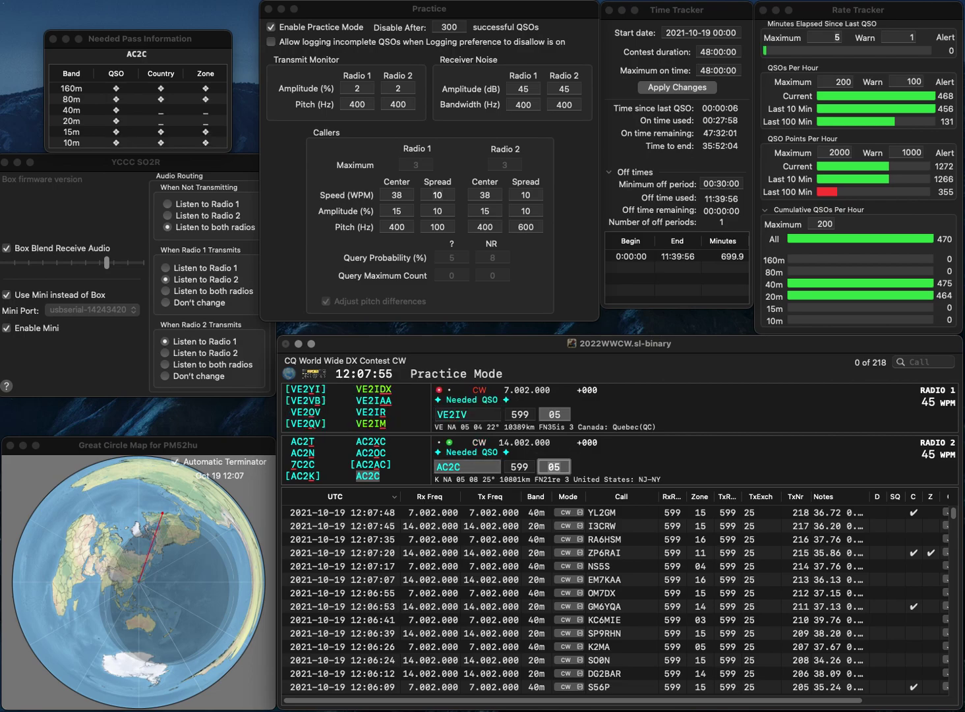
key("Return")
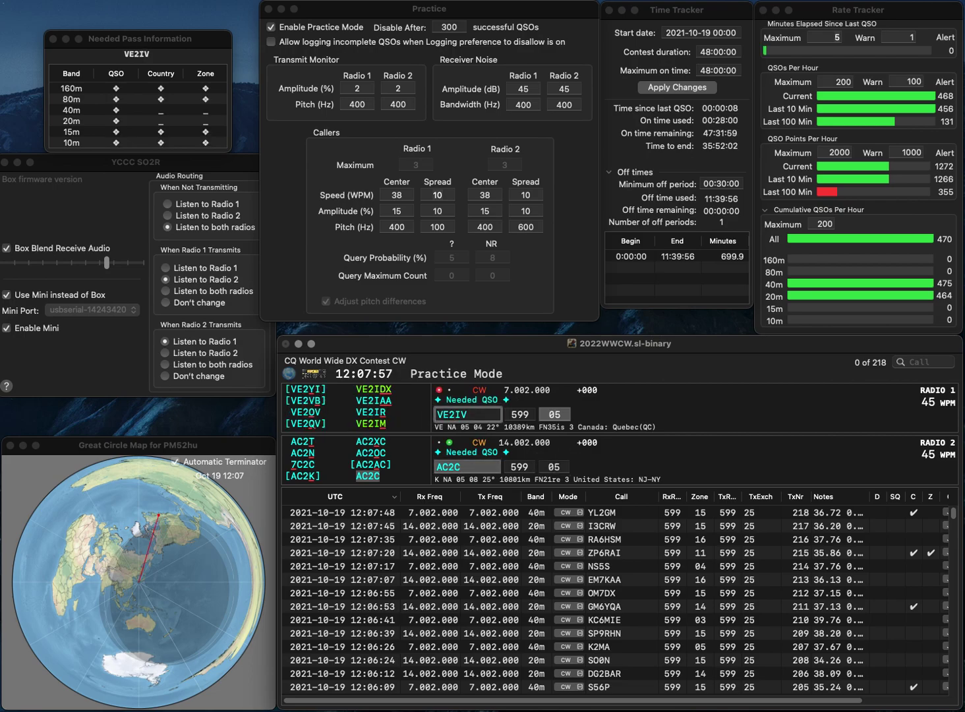
Step: Correct the Radio 1 call to VE3SV and answer it with the corrected call
key("BackSpace")
type("3")
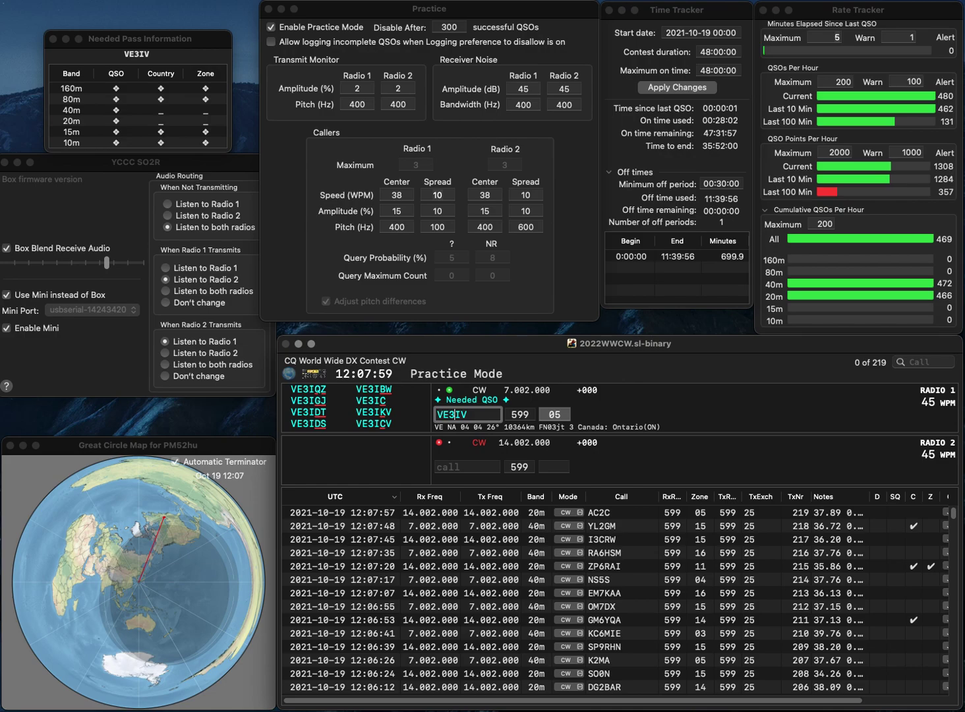
key("Right")
key("BackSpace")
type("S")
key("Return")
Step: Log VE3SV on Radio 1 with zone 04, and complete the Radio 2 call as NK8Q and answer it
type("8")
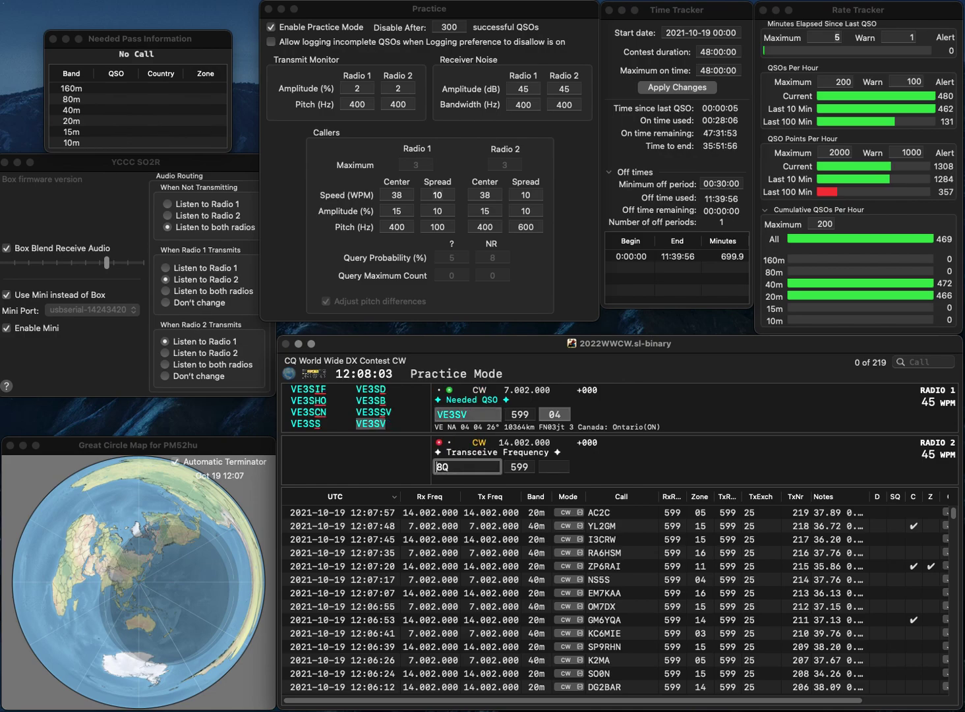
key("Return")
key("Return")
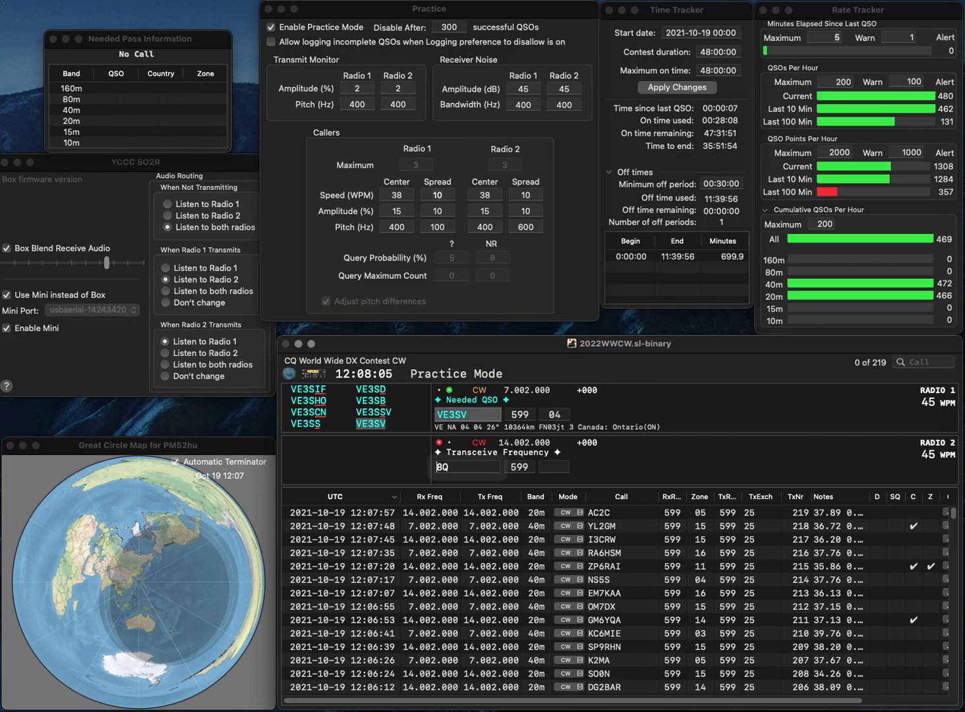
type("NK")
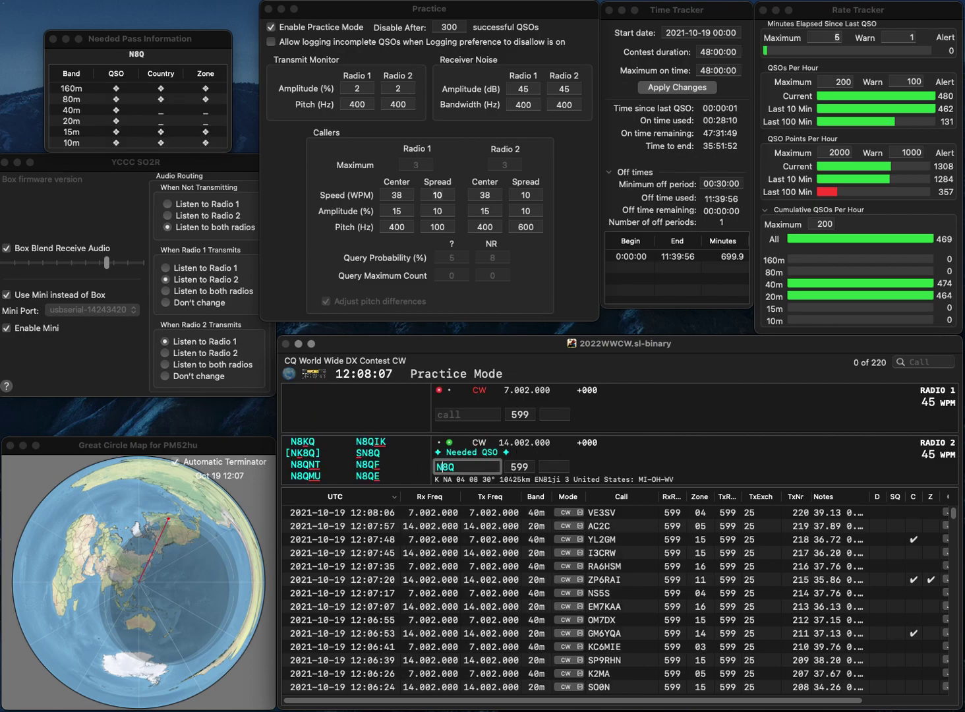
key("Return")
Step: Answer UN3G on Radio 1, and log NK8Q with zone 05 and UN3G with zone 17
type("I")
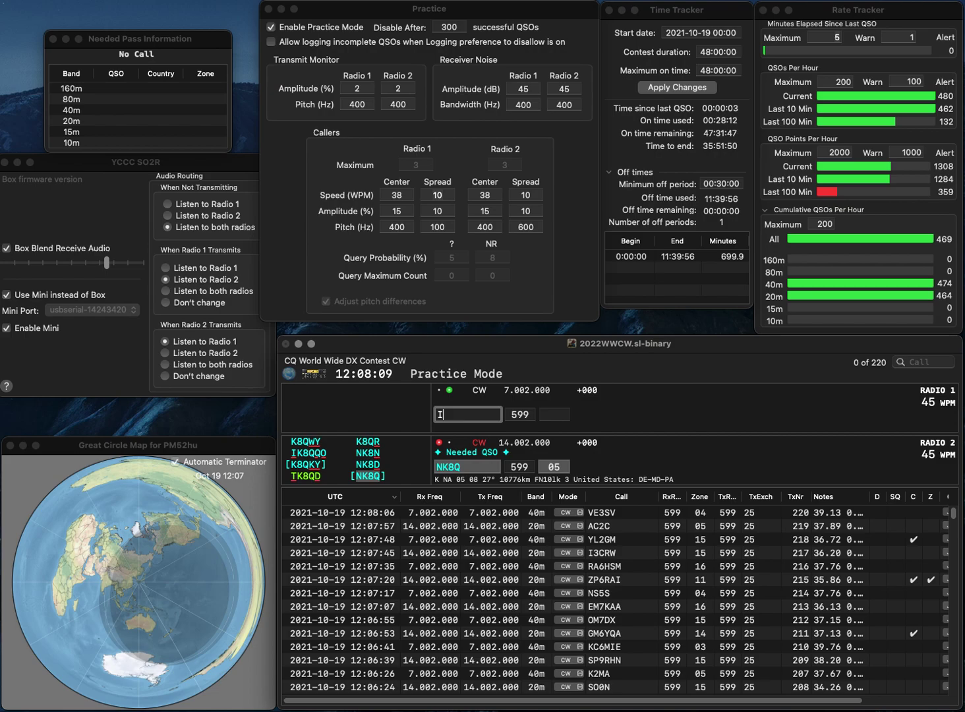
type("N3G")
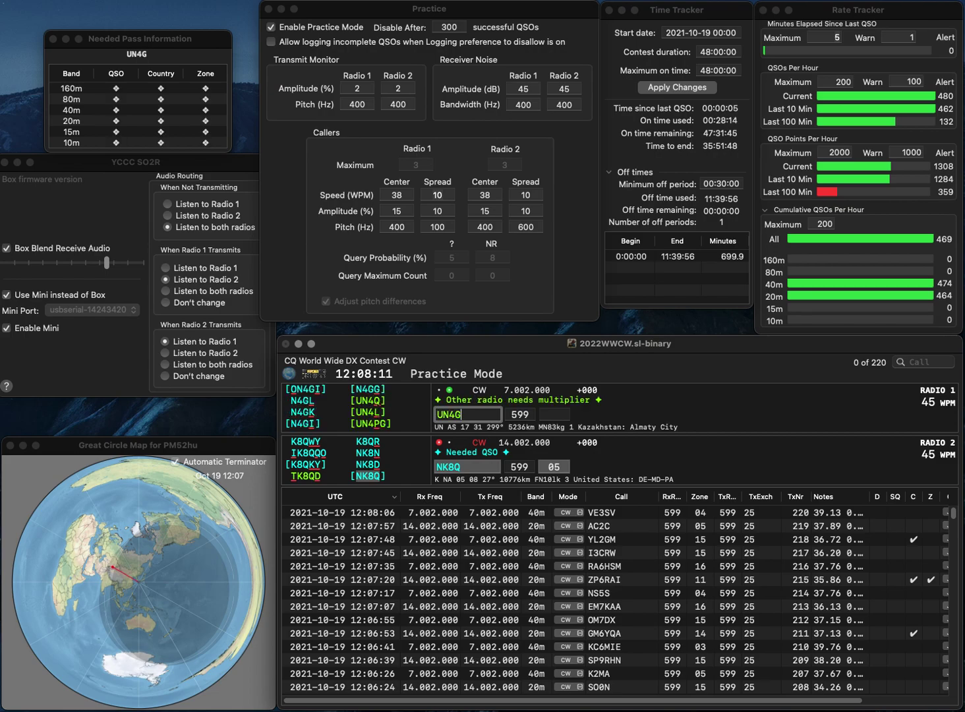
key("Return")
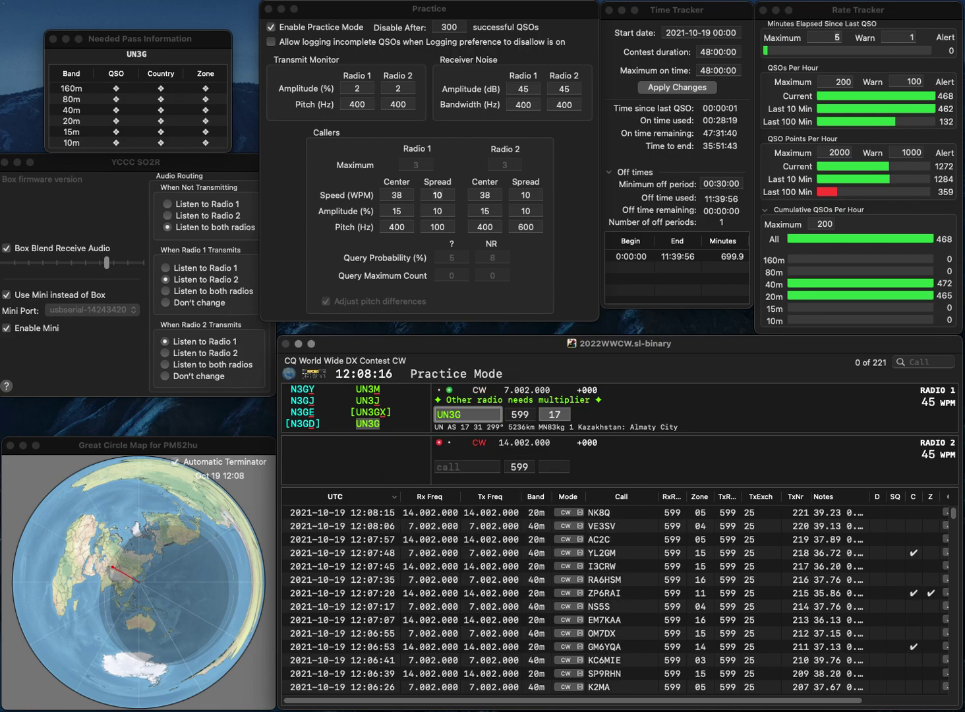
key("Return")
type("AA2")
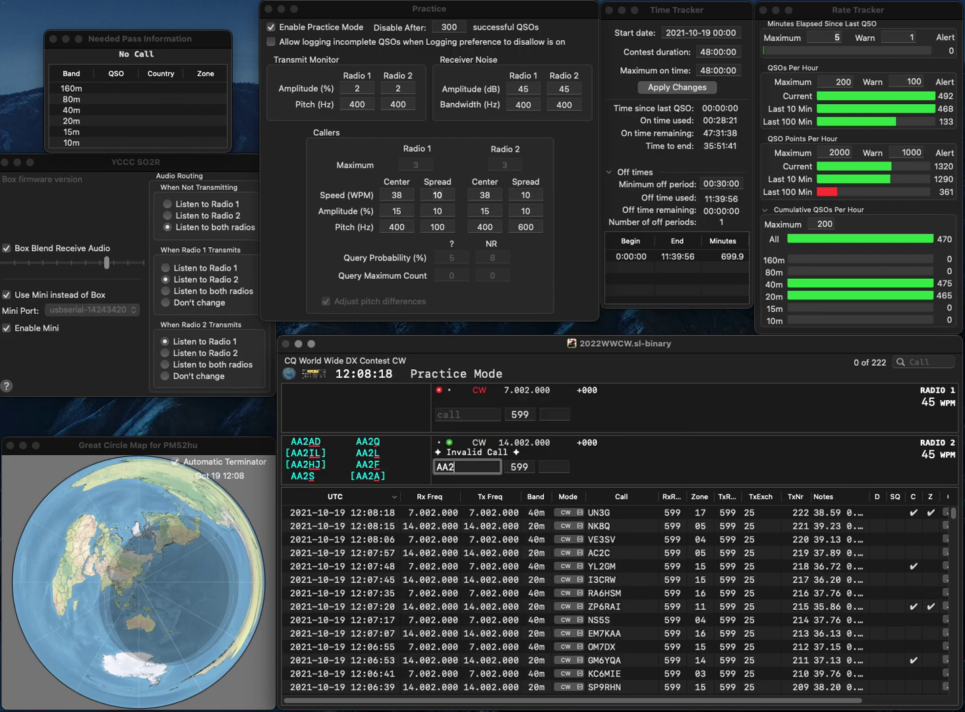
type("MU")
key("Return")
type("IZ3NY")
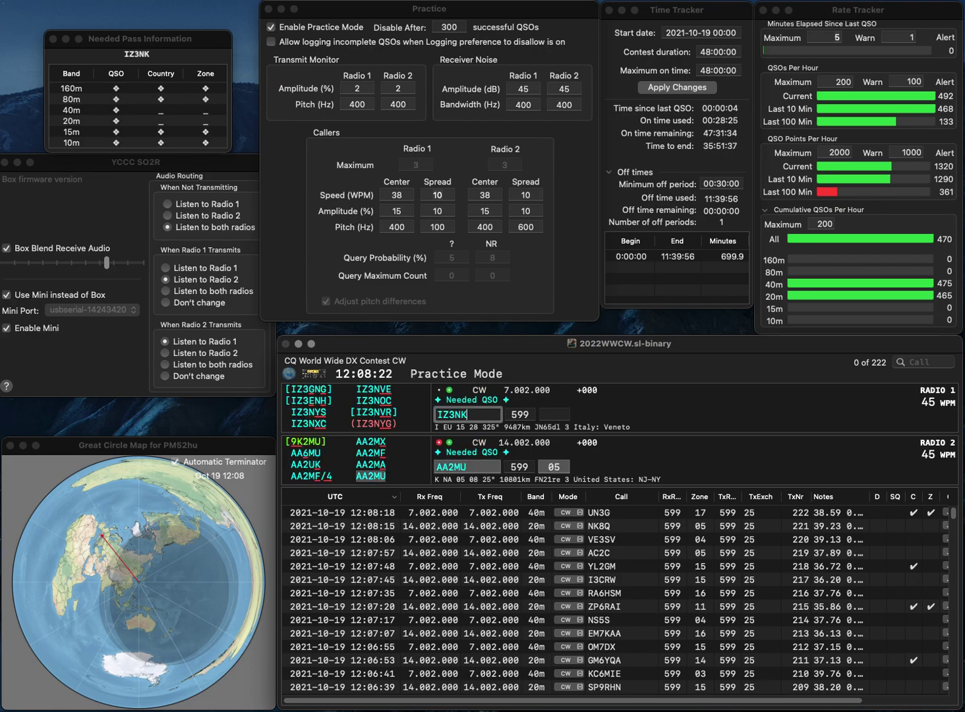
type("G")
key("Return")
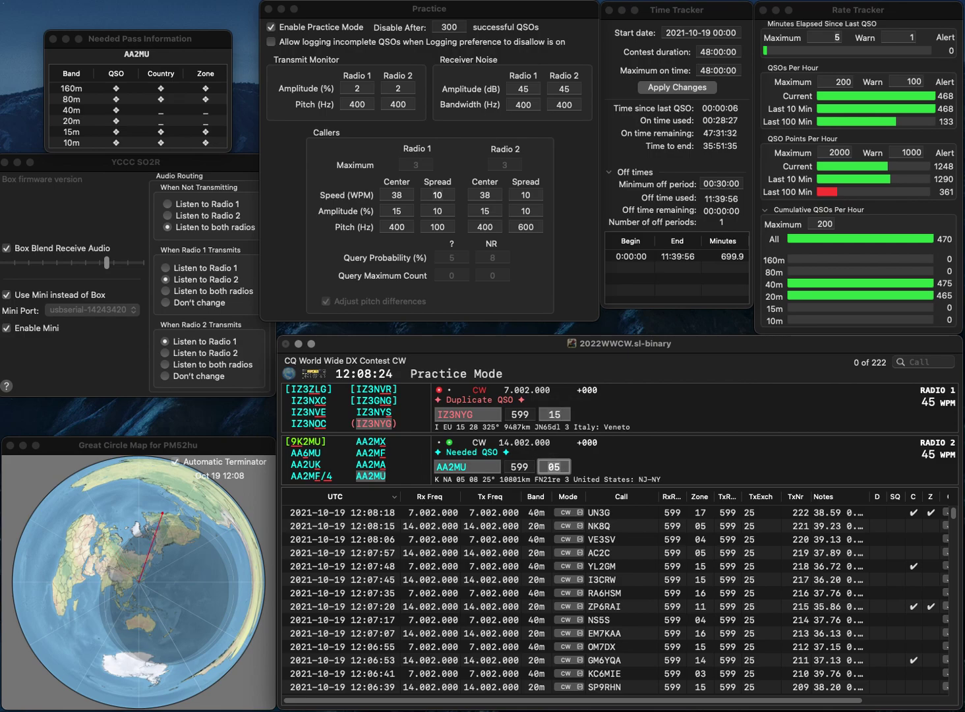
key("Return")
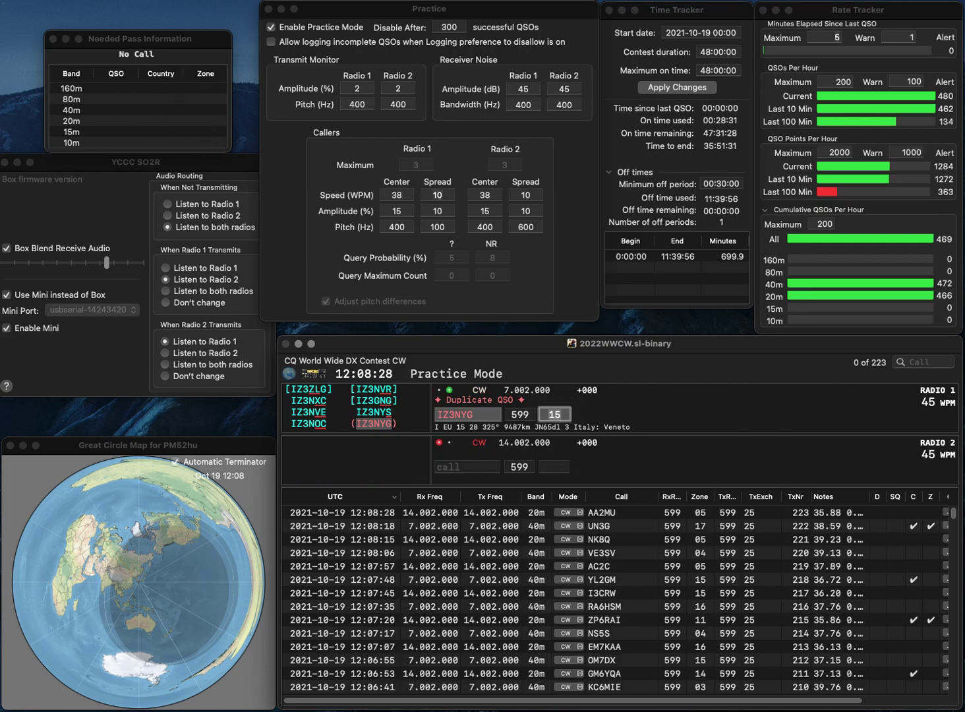
key("Return")
Step: Enter HA8A as the Radio 2 caller and answer it
type("SH8")
type("A")
key("Left")
key("Left")
key("Left")
key("BackSpace")
key("Right")
type("A")
key("Return")
type("AE4GI")
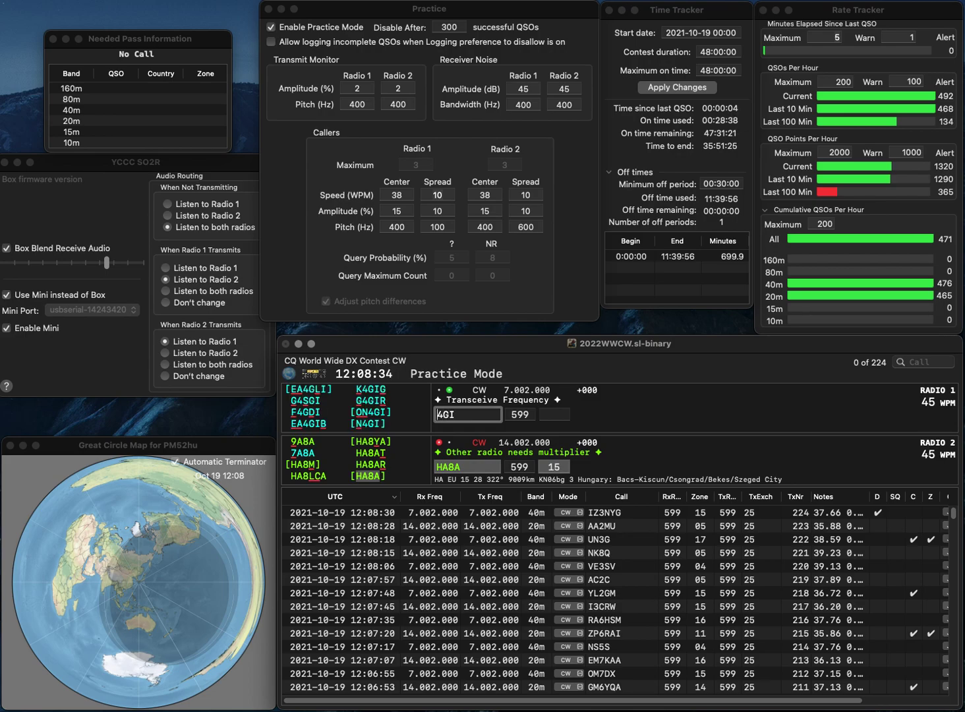
key("BackSpace")
type("I")
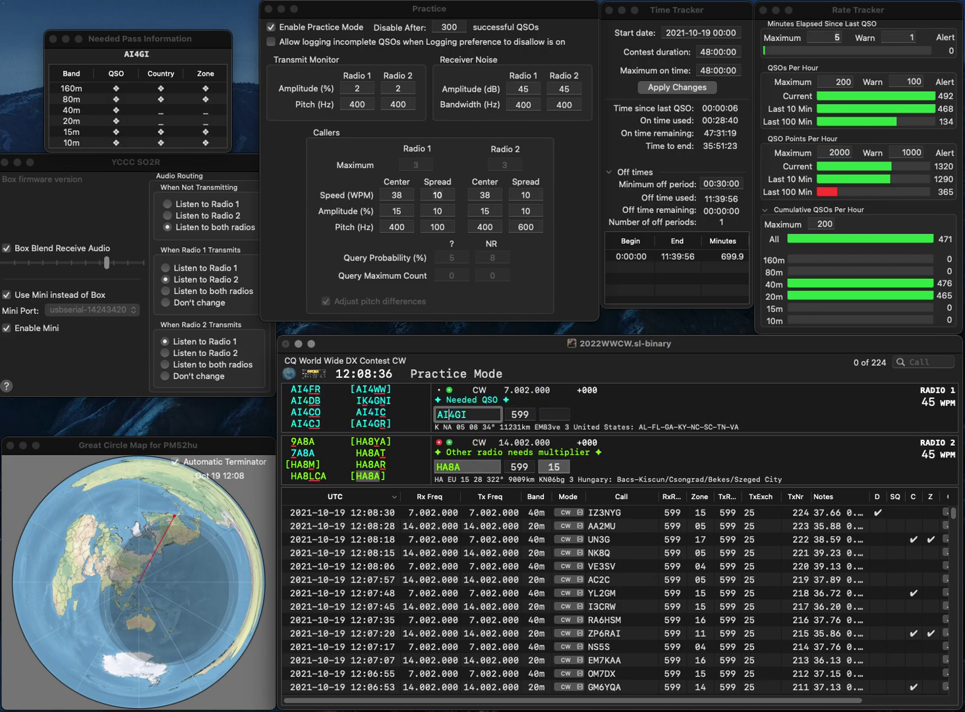
key("Return")
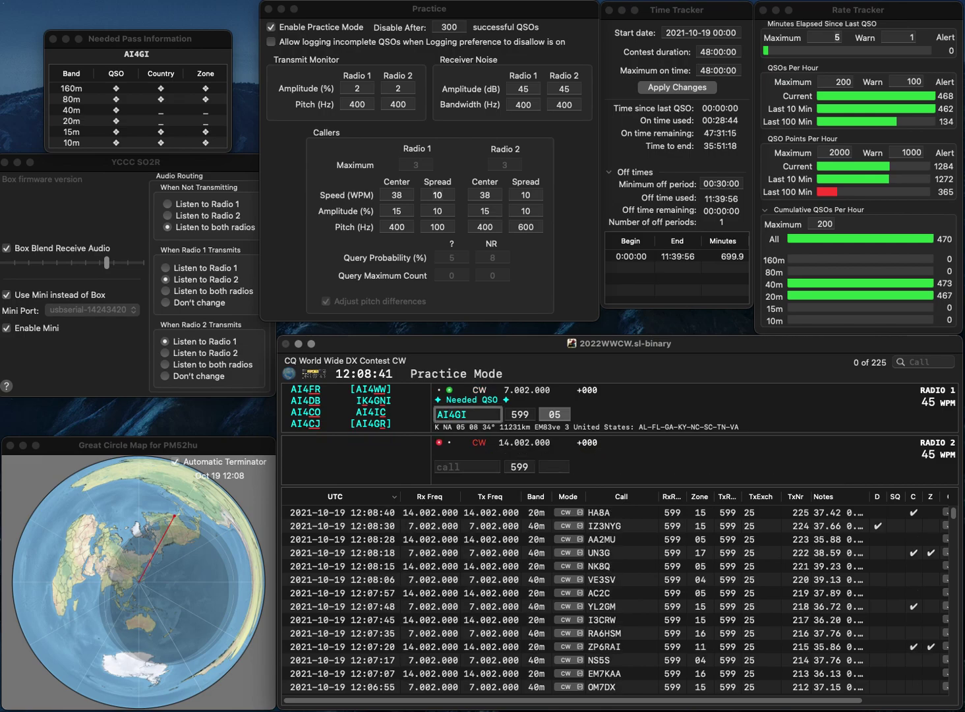
key("BackSpace")
type("E")
key("BackSpace")
type("S")
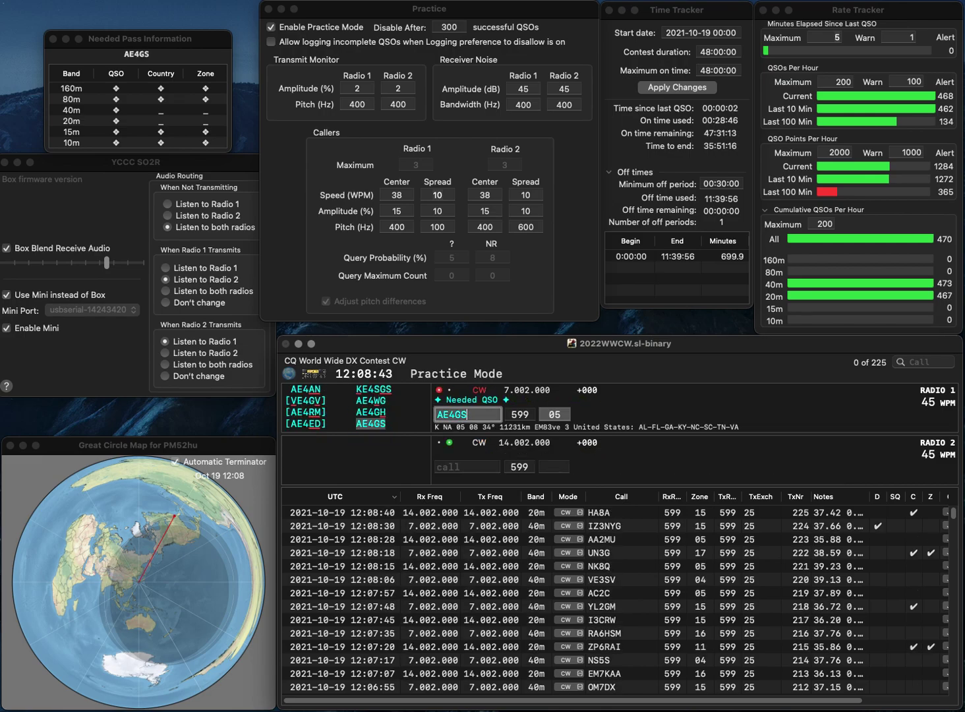
key("Return")
type("HA3GO")
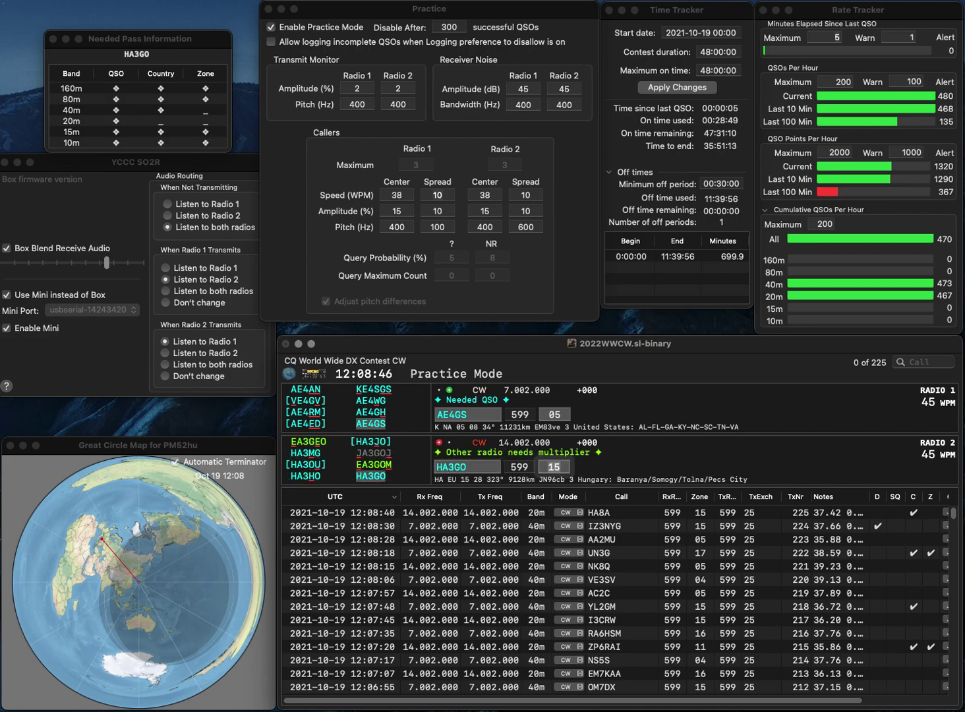
key("Return")
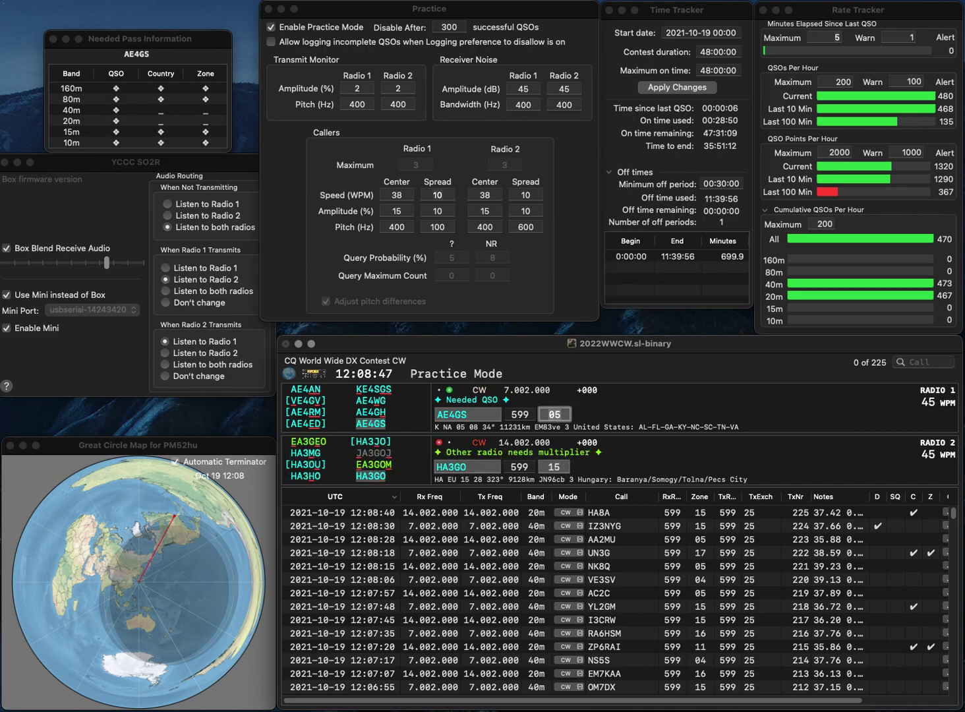
key("Return")
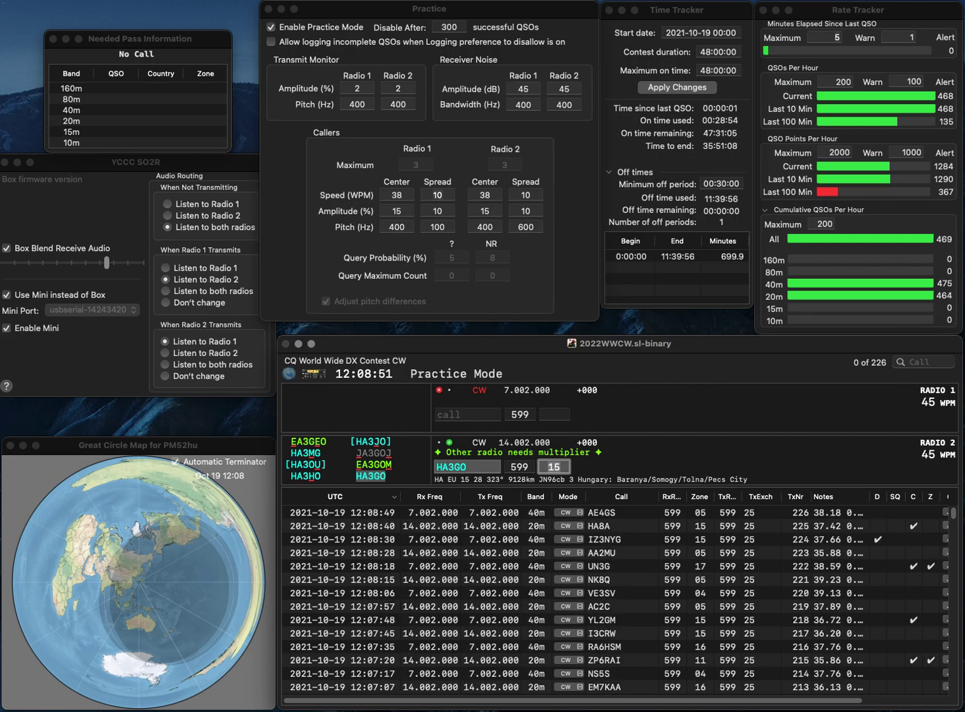
key("Return")
Step: Answer UY9AA on Radio 1 and KC0SXW on Radio 2
type("UY9AA")
key("Return")
type("KC0SXW")
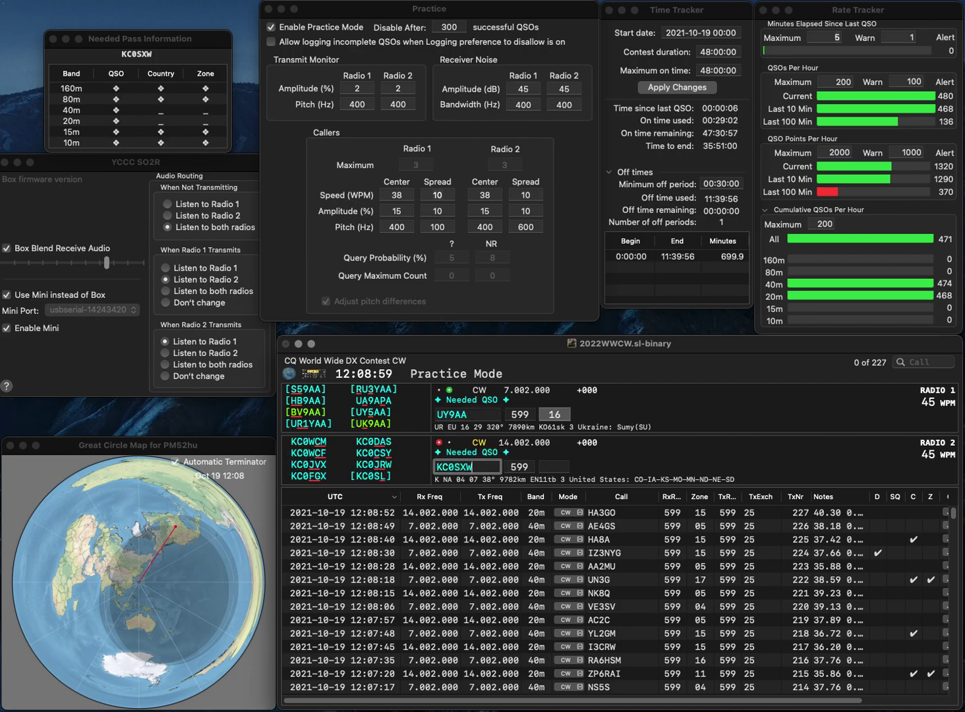
key("Return")
Step: Correct the Radio 1 call to UK9AA with zone 17 and answer it again
key("Right")
key("Right")
key("BackSpace")
type("K")
key("Return")
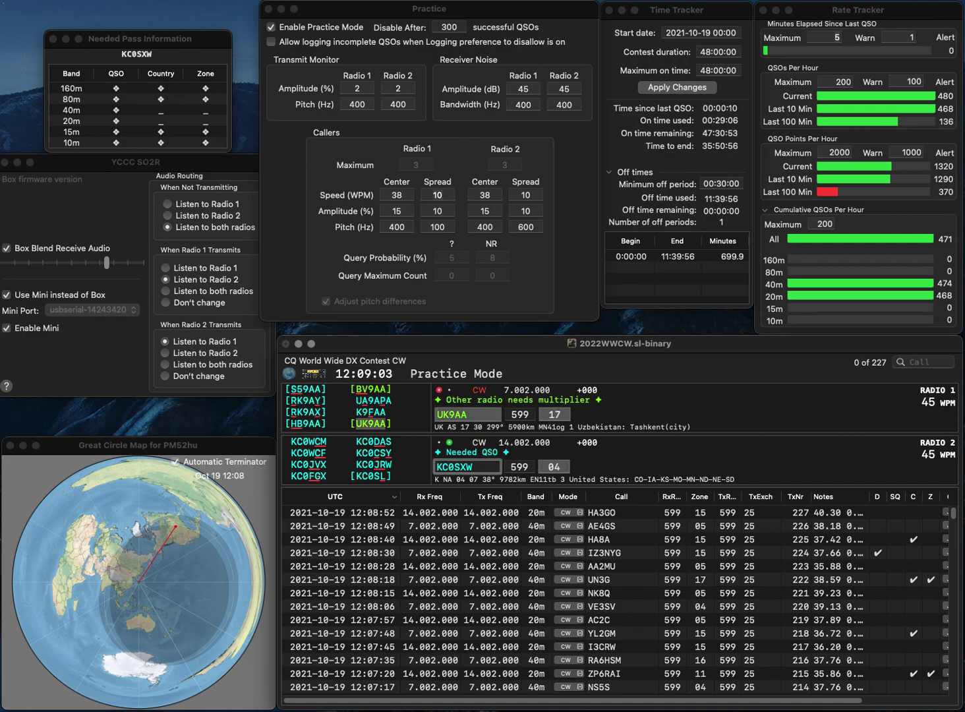
left_click(437, 467)
type("9")
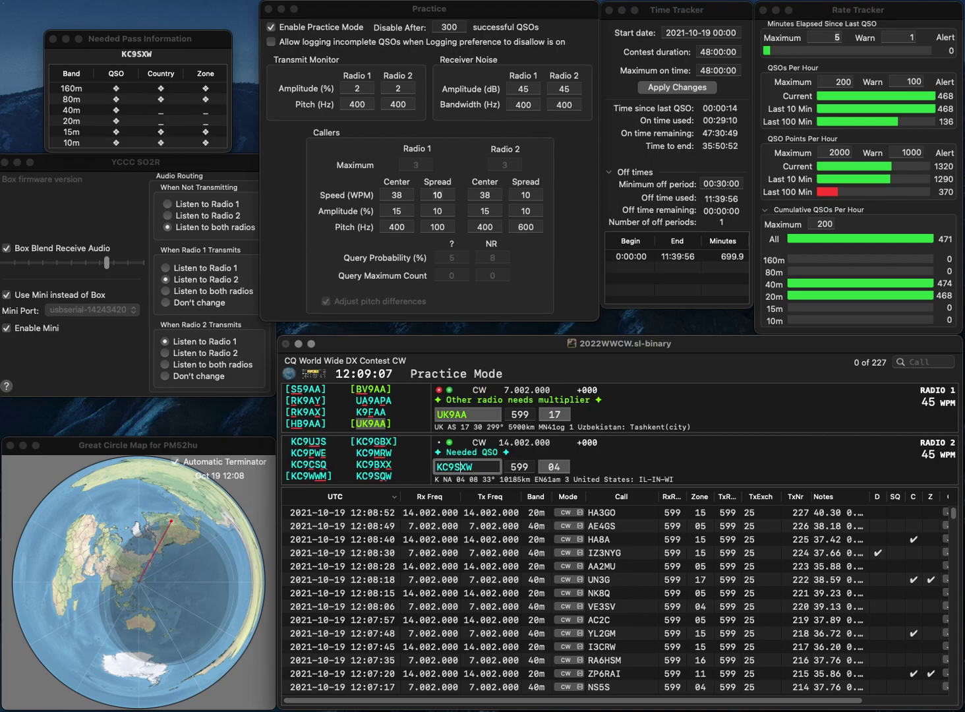
key("BackSpace")
type("Q")
key("Return")
key("Return")
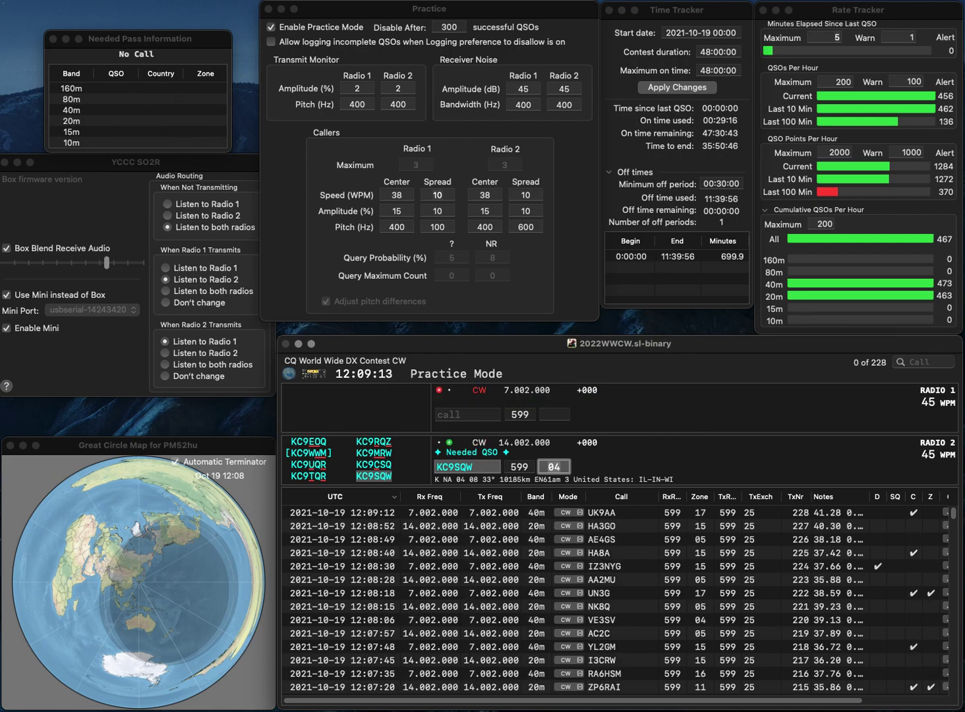
key("Return")
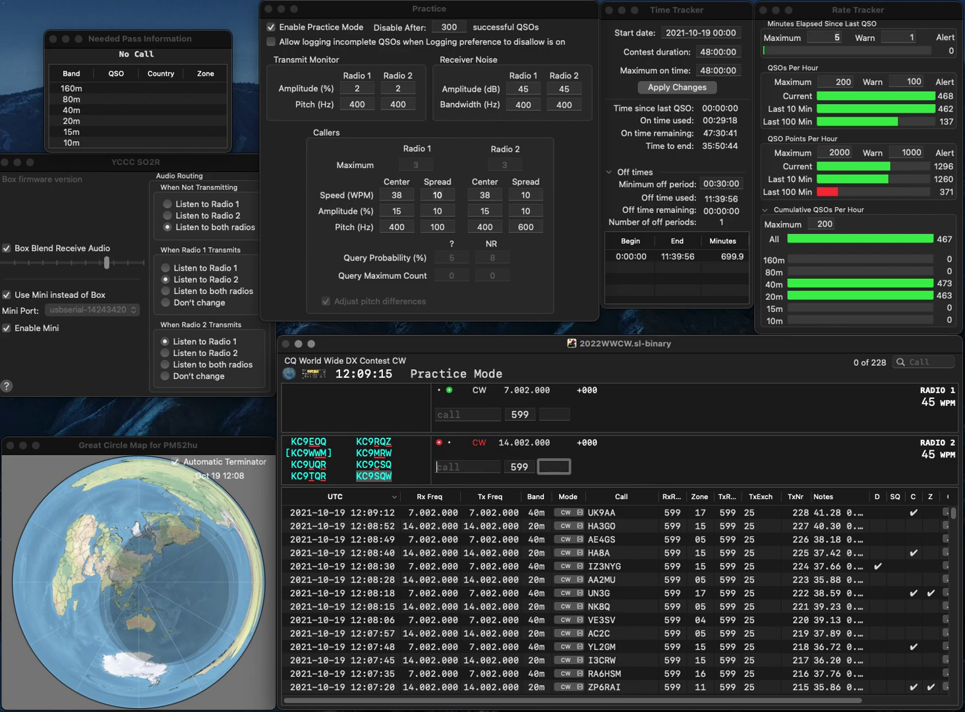
type("JA1")
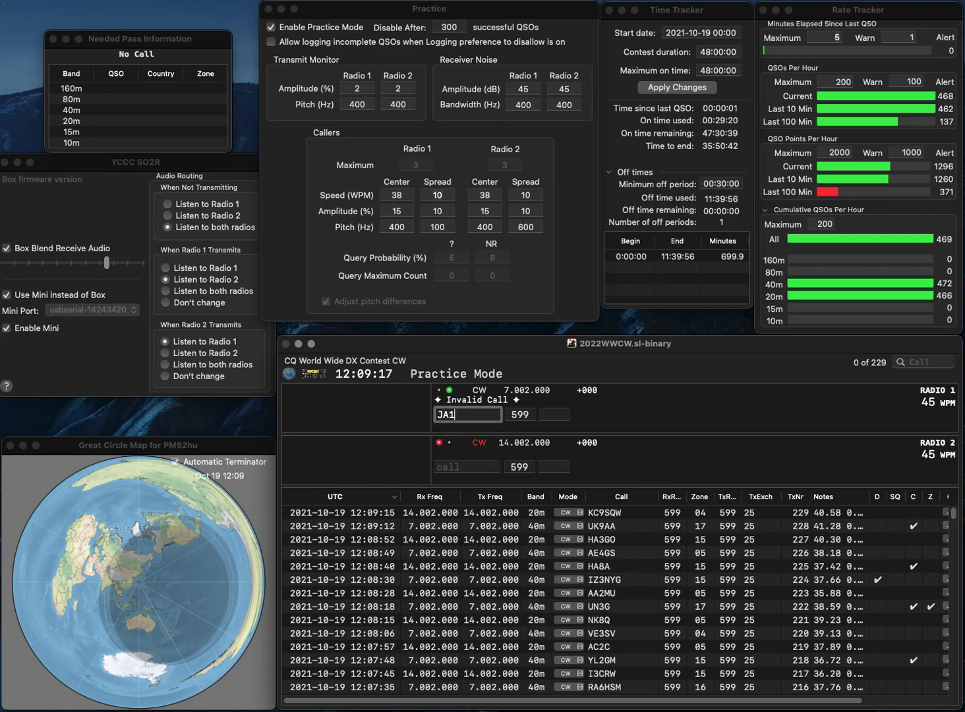
type("JXT")
key("Return")
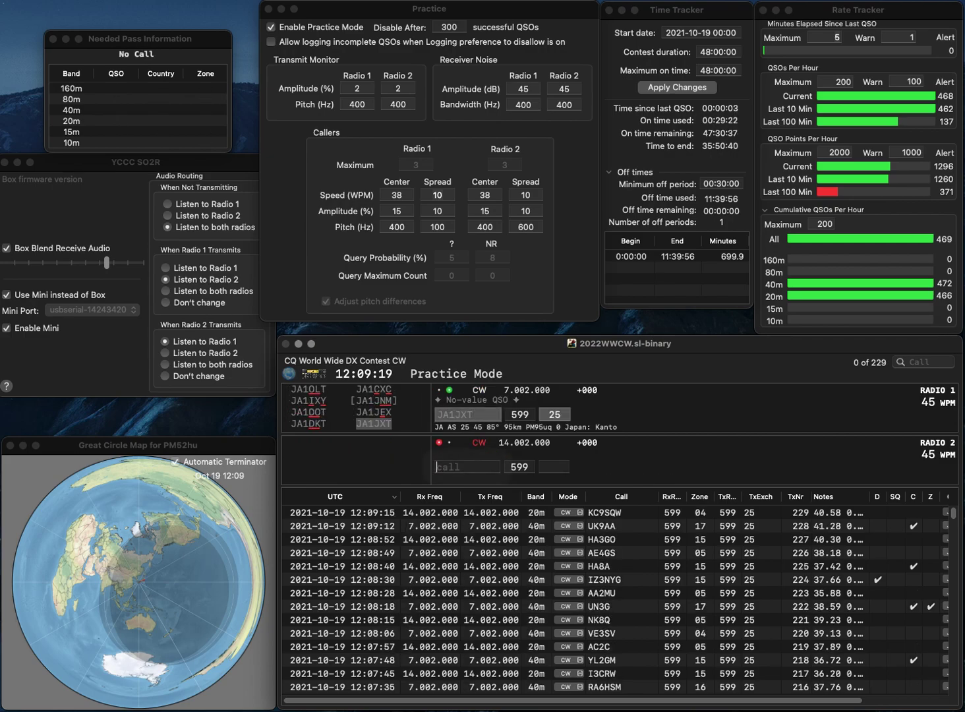
type("K")
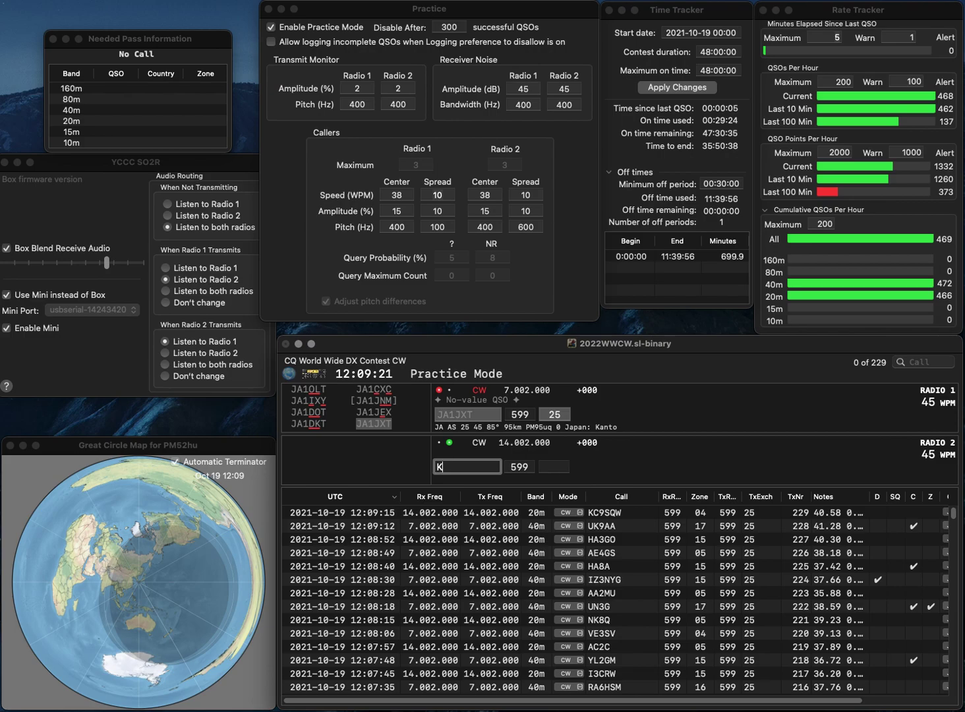
type("O5CUQ")
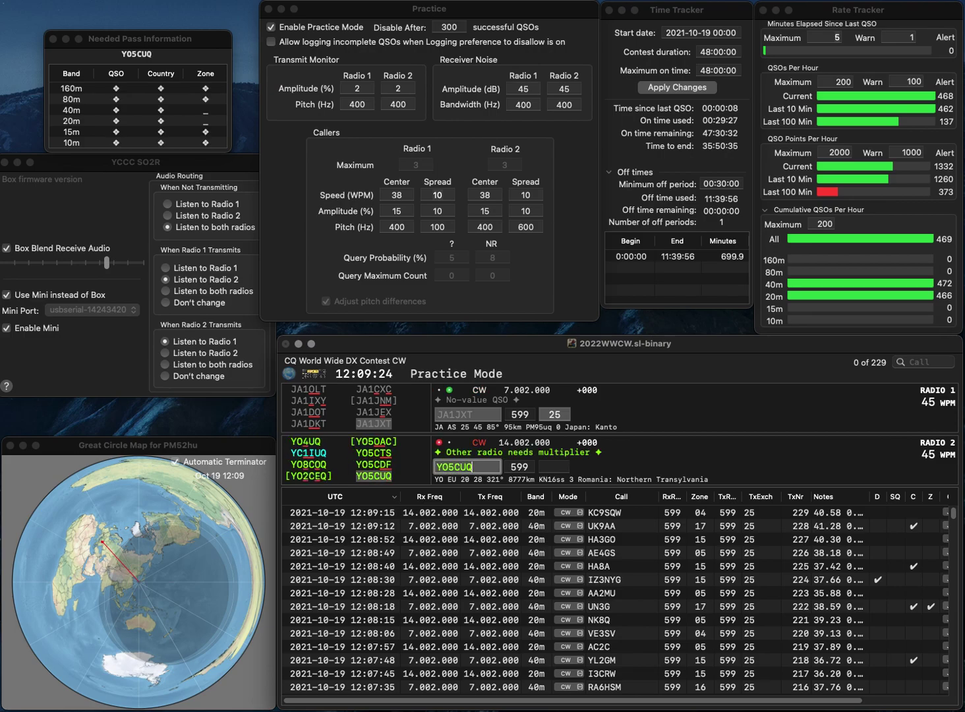
key("Return")
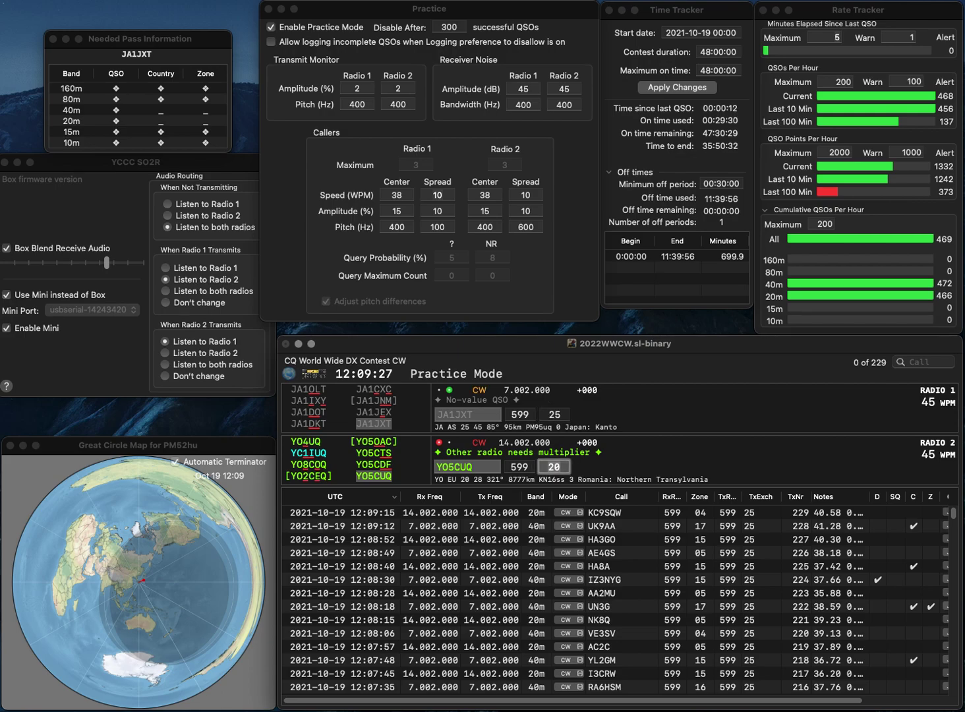
key("Return")
type("K9CI")
key("Return")
type("ON4AWT")
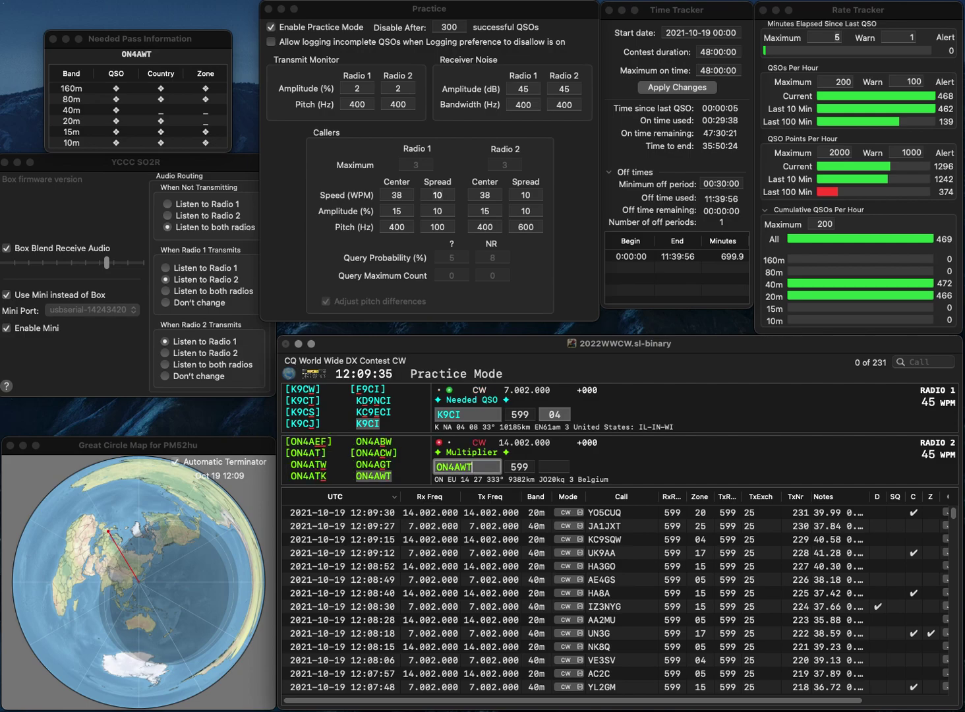
key("Return")
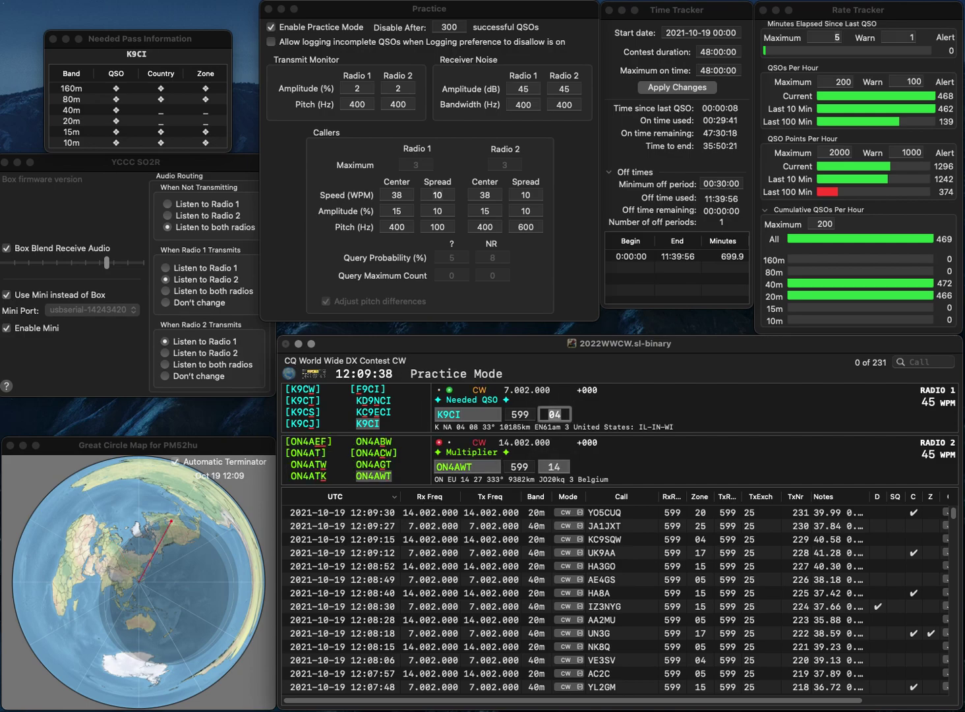
key("Return")
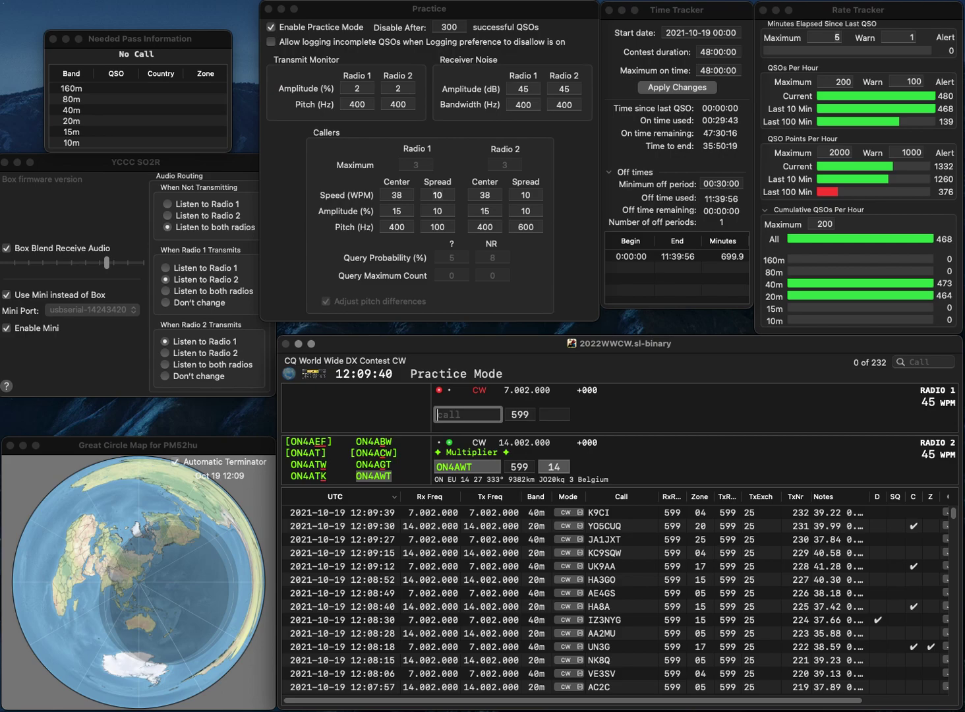
key("Return")
type("NBD7")
type("8")
key("Return")
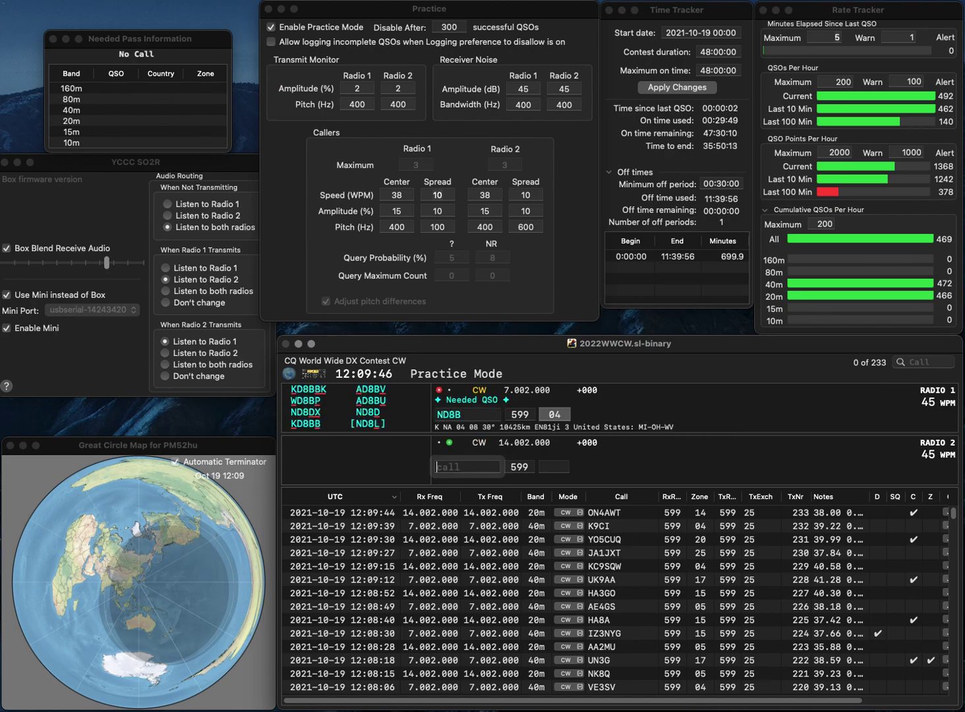
Step: Enter W8QXR as the Radio 2 caller and answer it
type("8QXR")
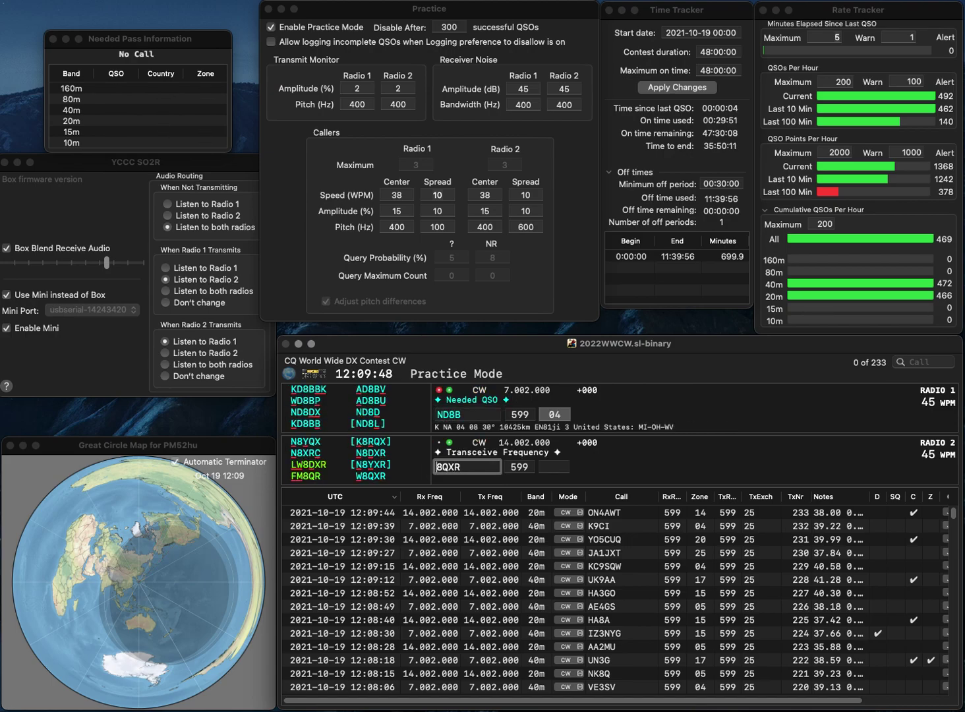
key("Home")
type("W")
key("Return")
key("Right")
key("Right")
key("BackSpace")
type("B")
key("Right")
key("BackSpace")
type("9")
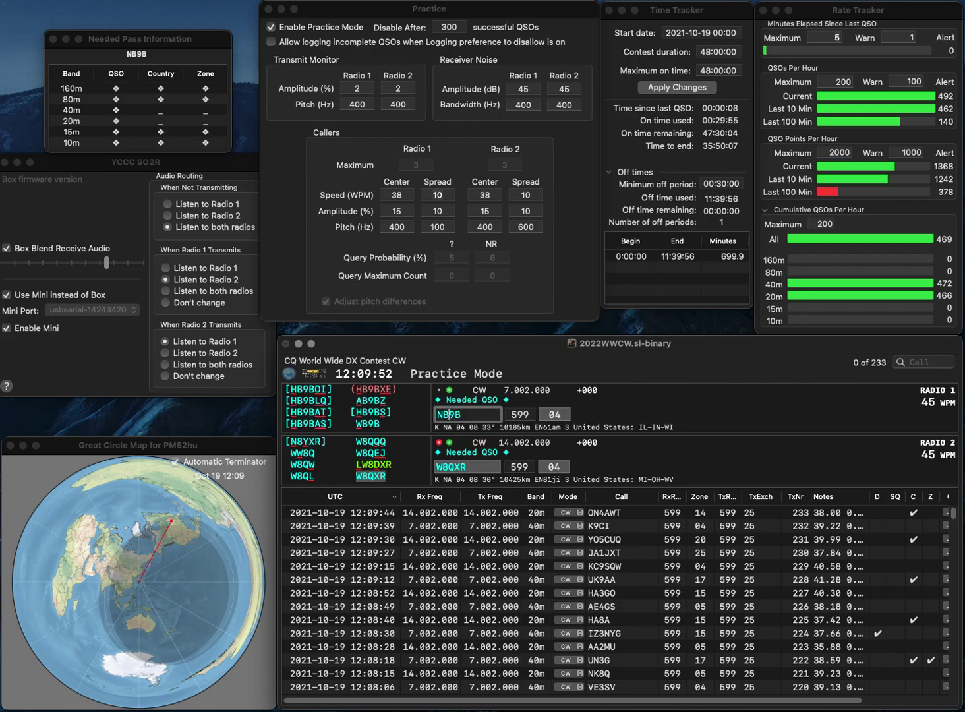
key("BackSpace")
type("G")
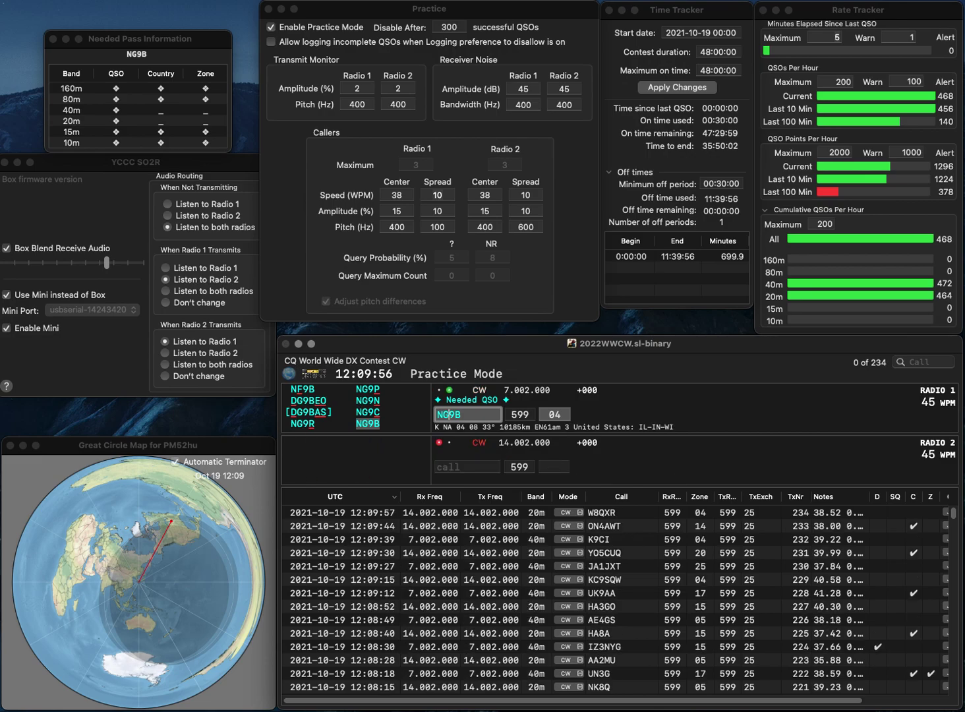
key("Return")
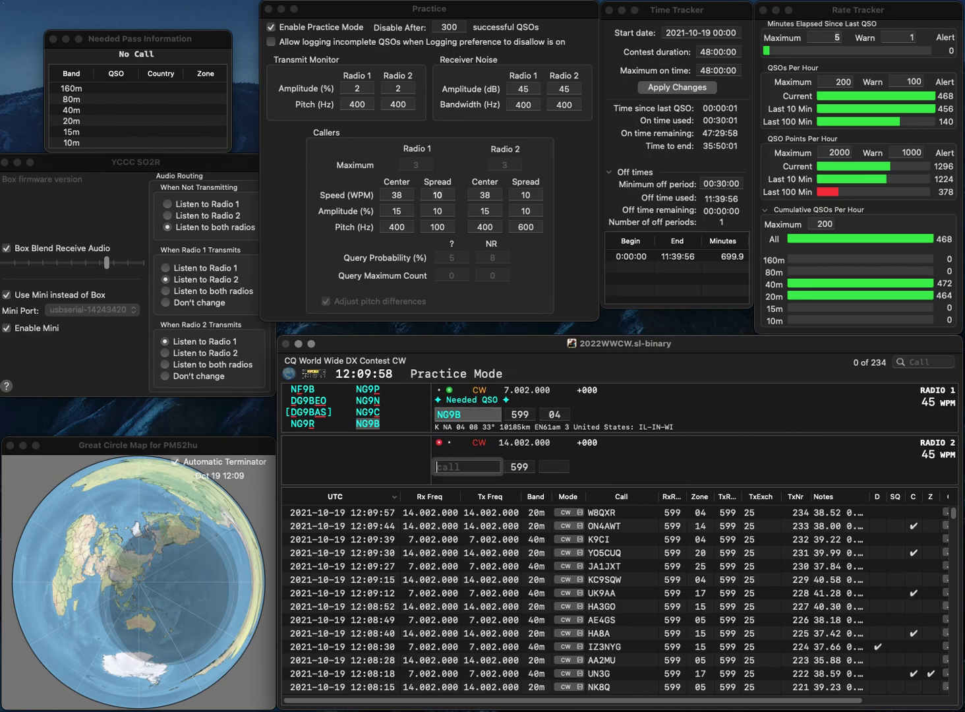
type("W9")
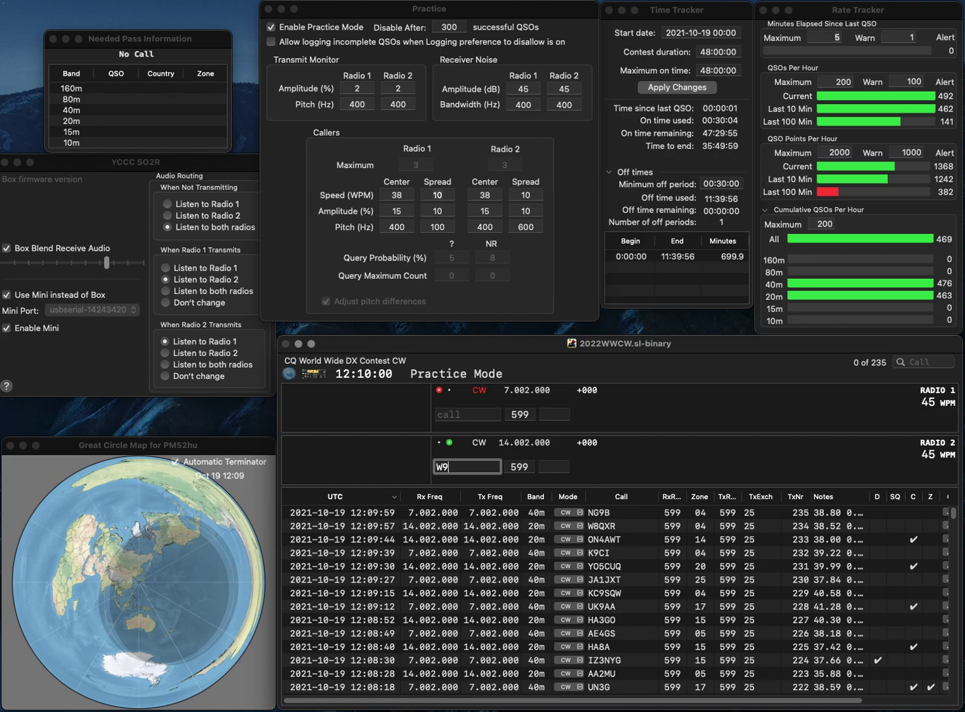
type("GA")
key("Return")
type("PU5JDA")
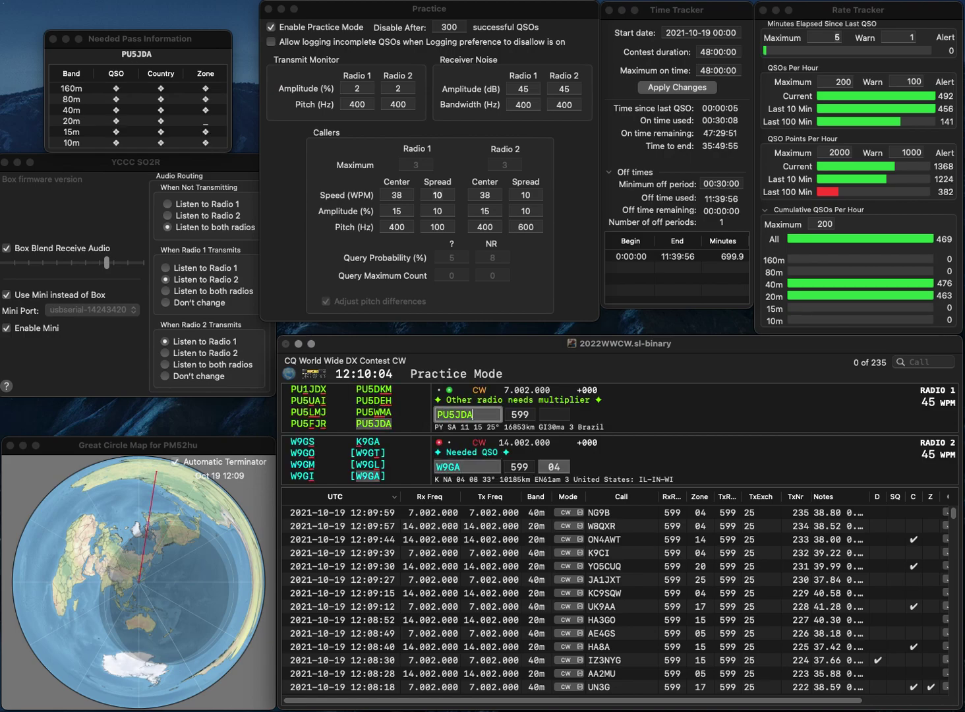
key("Return")
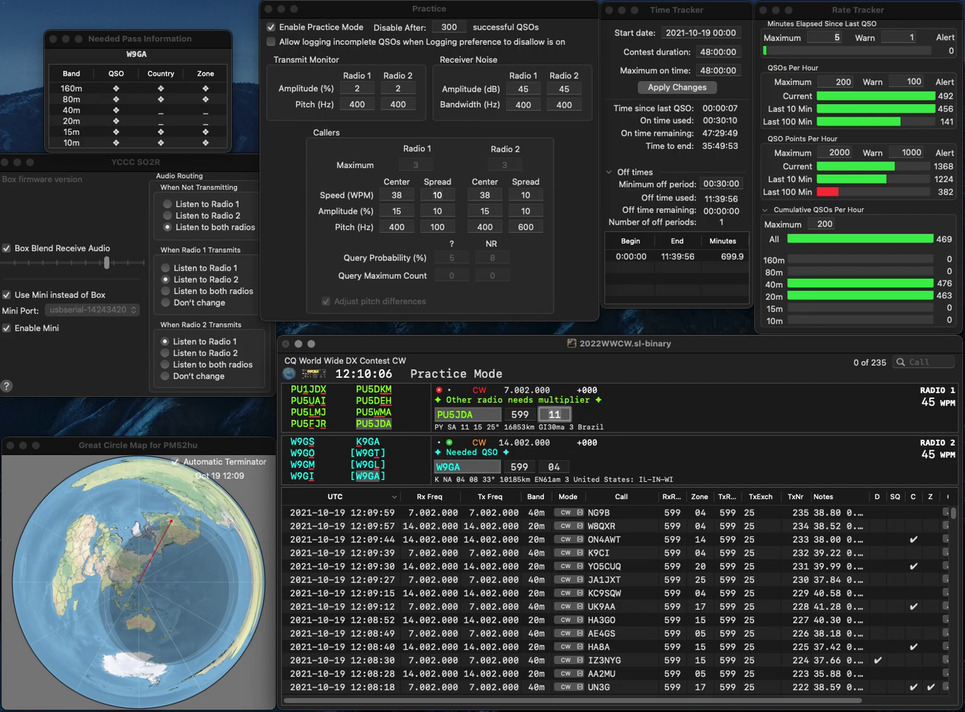
key("Return")
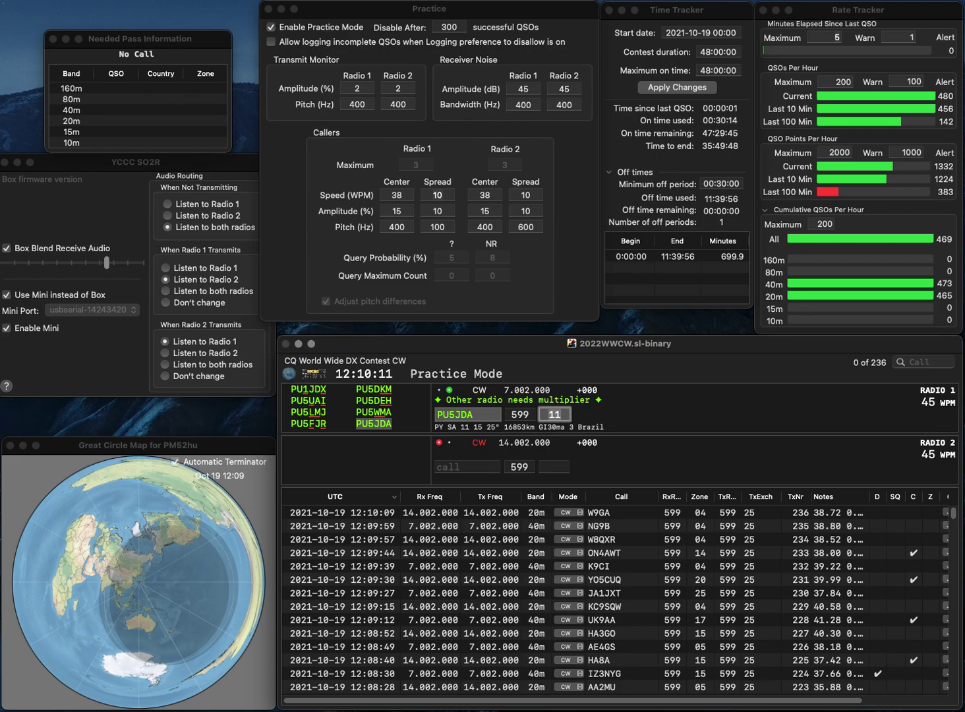
key("Return")
Step: Enter HG4F as the Radio 2 caller and answer it
type("HB")
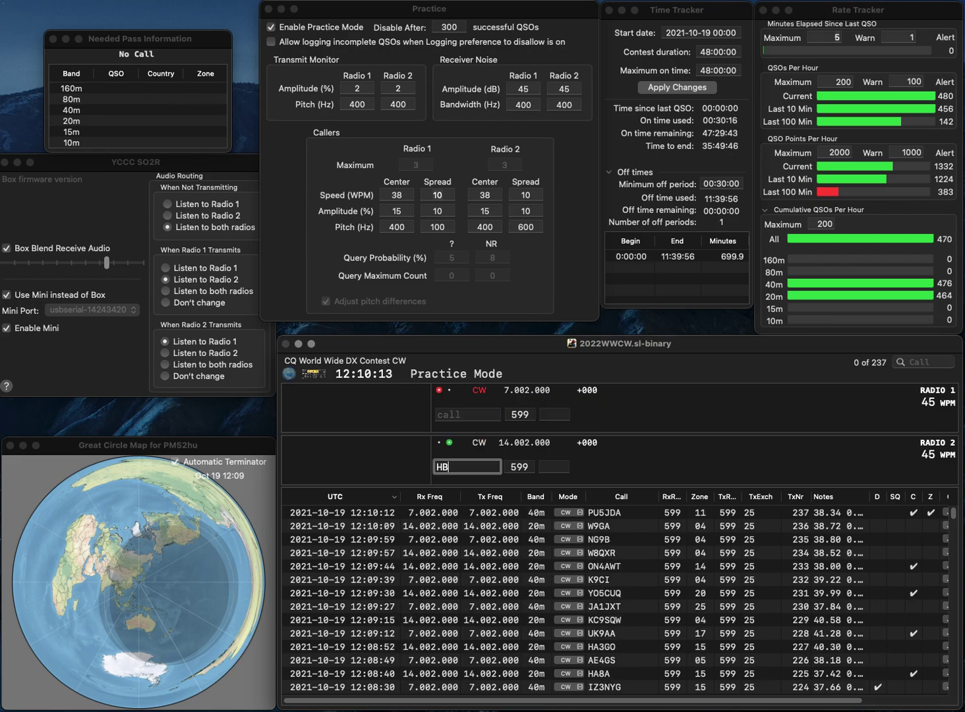
type("F")
key("Left")
key("BackSpace")
type("G5")
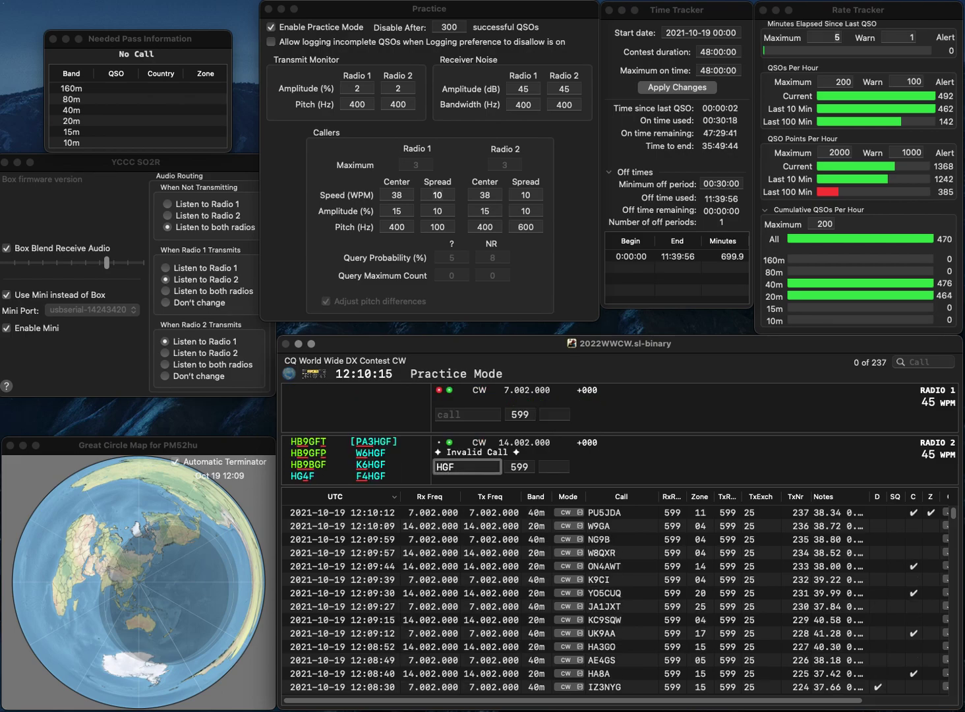
key("BackSpace")
type("4")
key("Return")
type("DXX")
type("D")
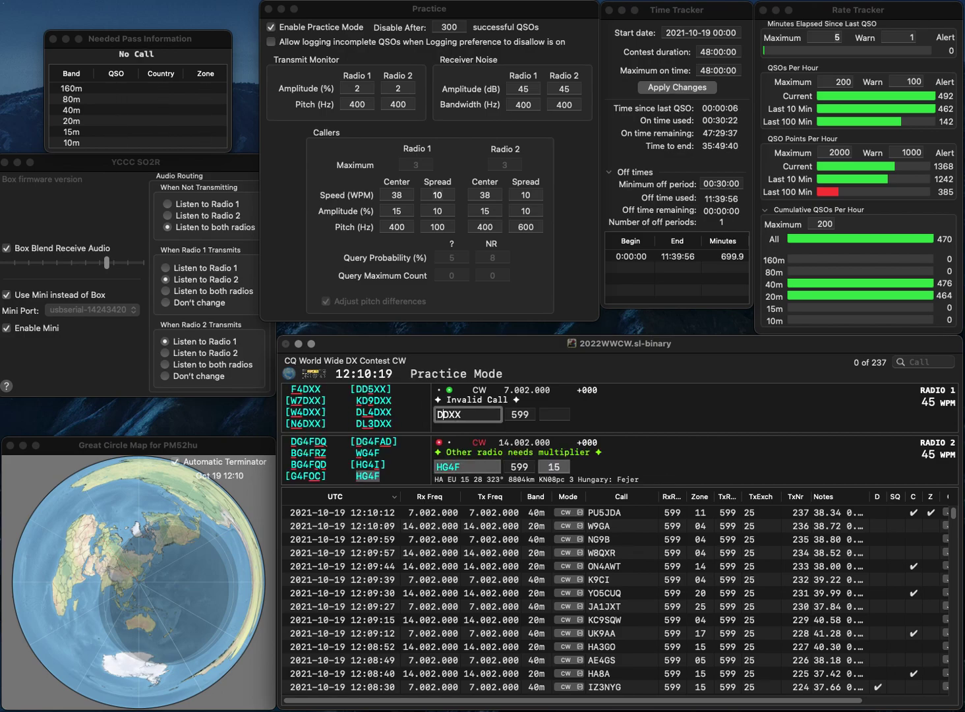
type("L4")
key("Return")
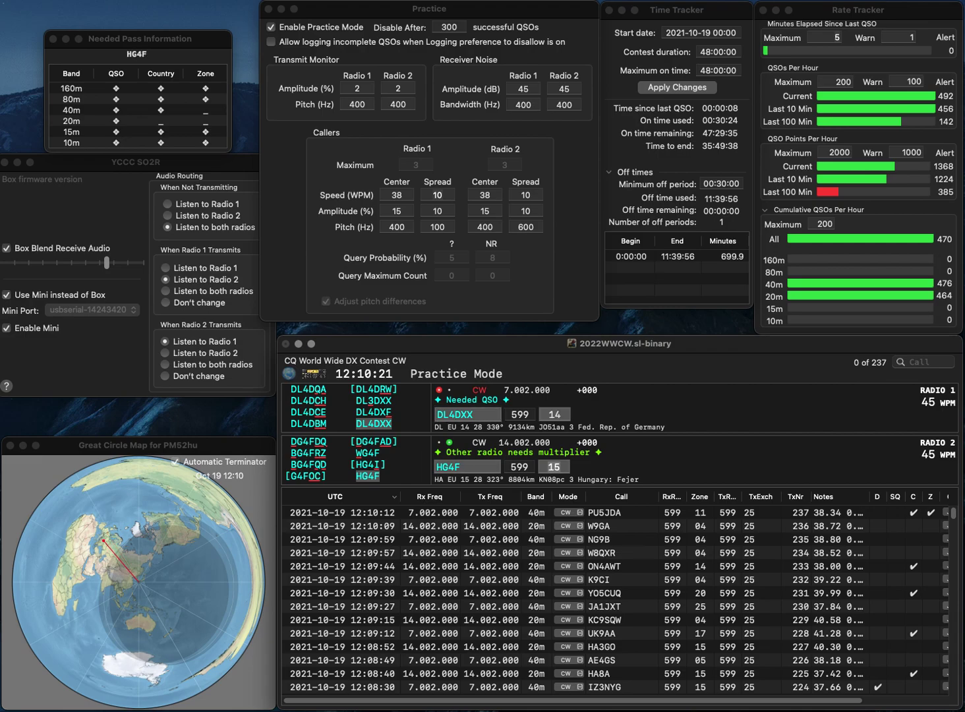
key("Return")
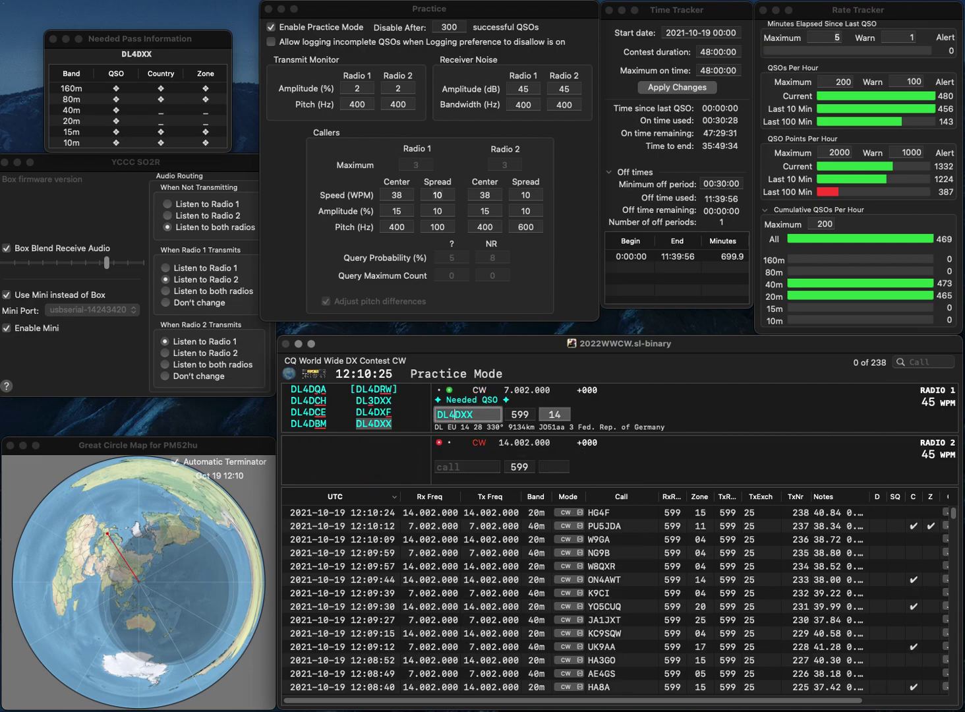
key("Tab")
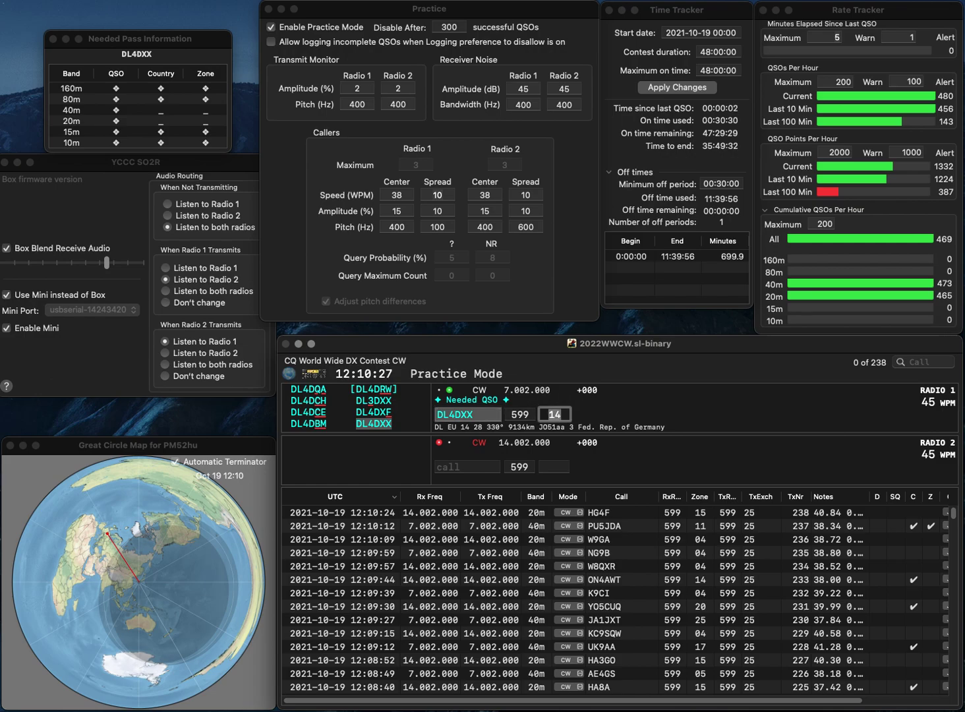
key("Return")
type("W9BMK")
key("Return")
type("LU8EX")
key("Return")
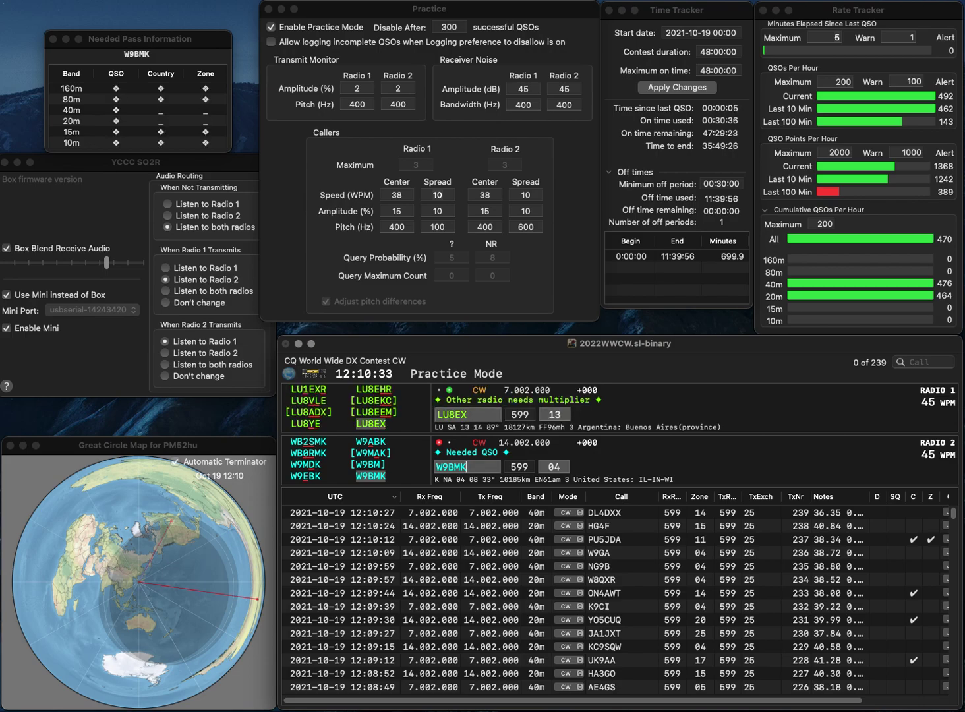
key("Return")
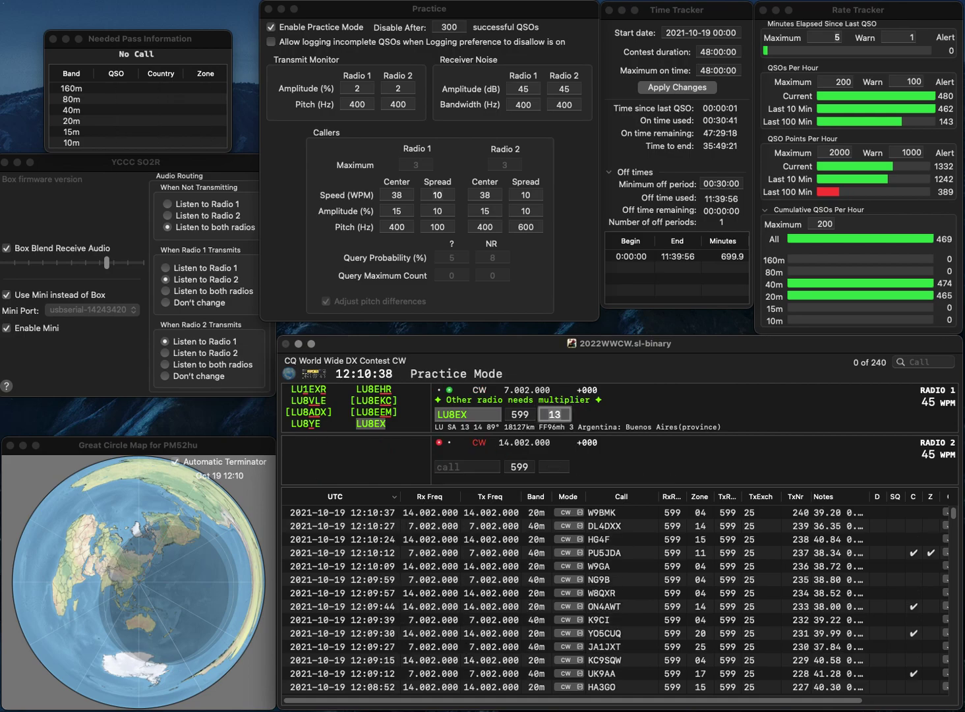
key("Return")
Step: Answer ON4PQ on Radio 2 and EE4A on Radio 1, and log both with zone 14
type("ON4")
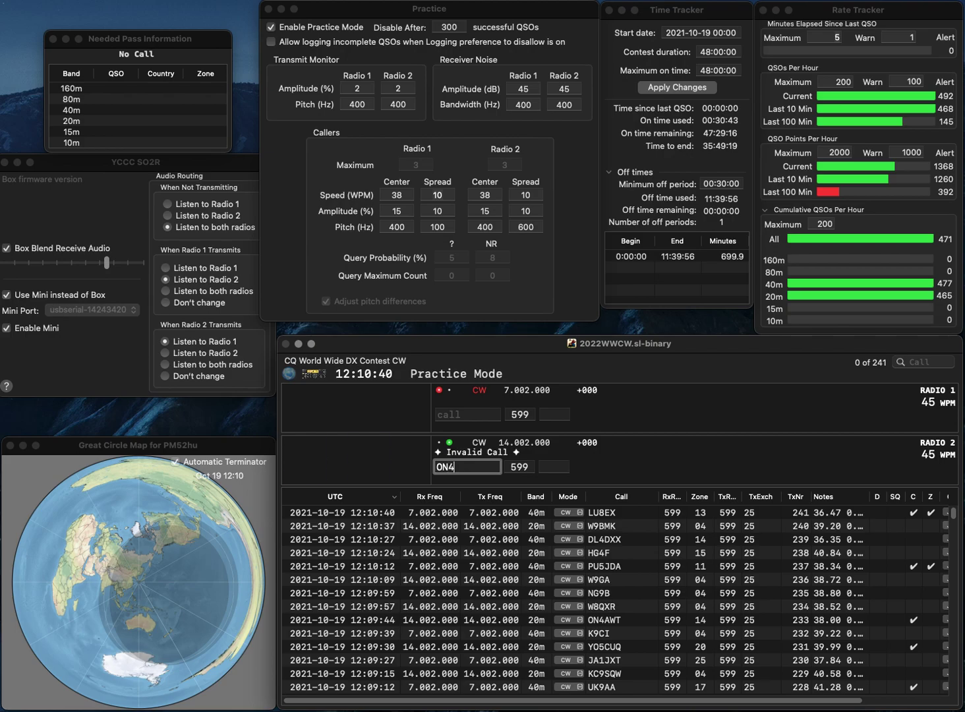
type("PQ")
key("Return")
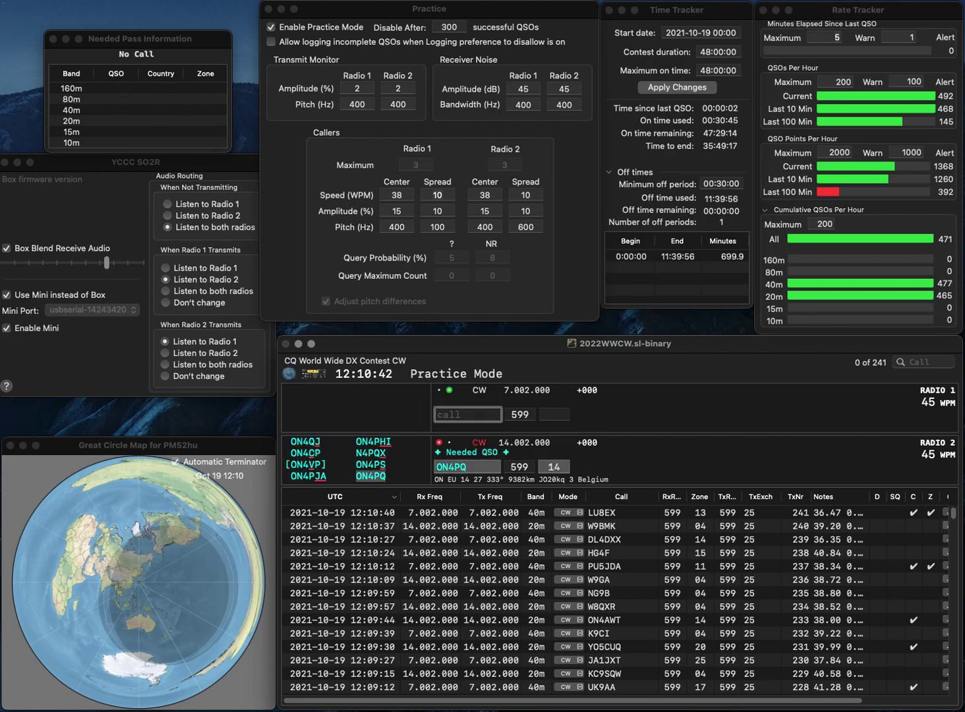
type("EE4A")
key("Return")
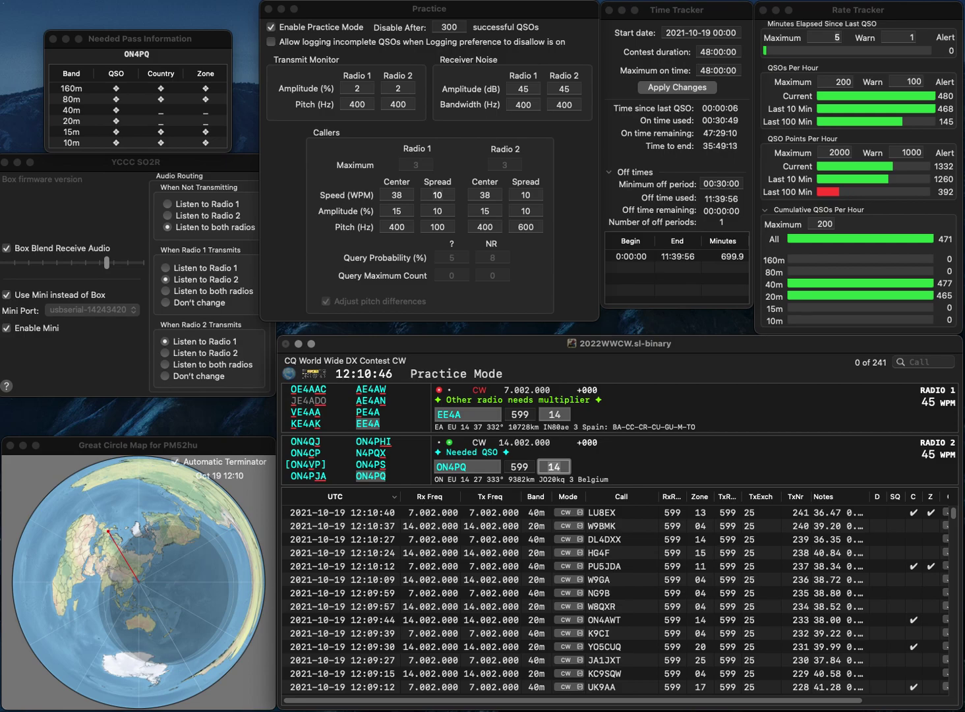
key("Return")
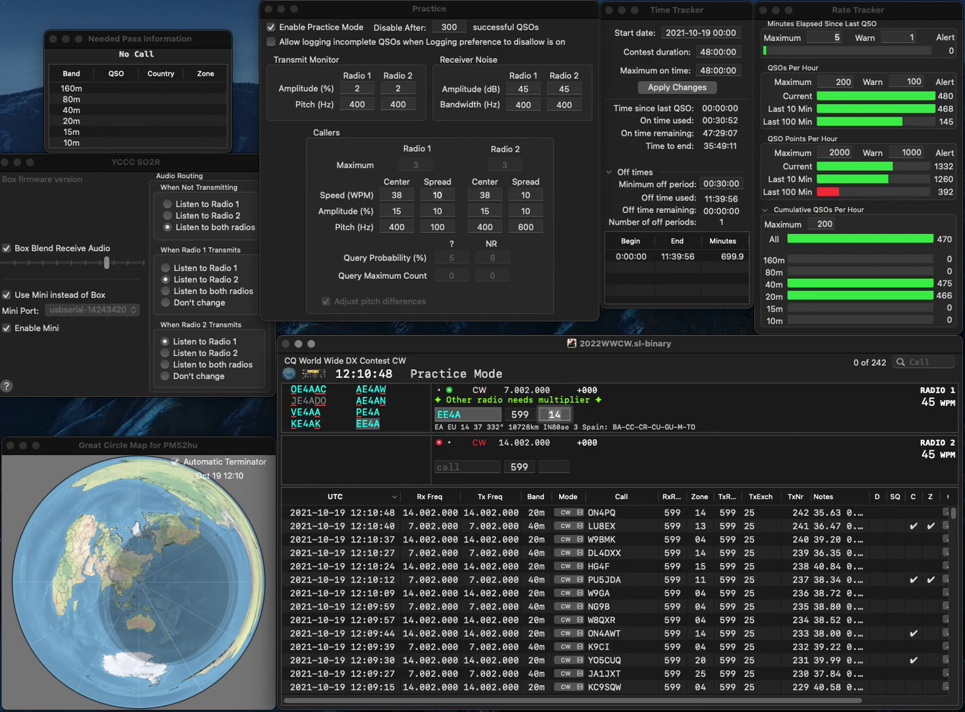
key("Return")
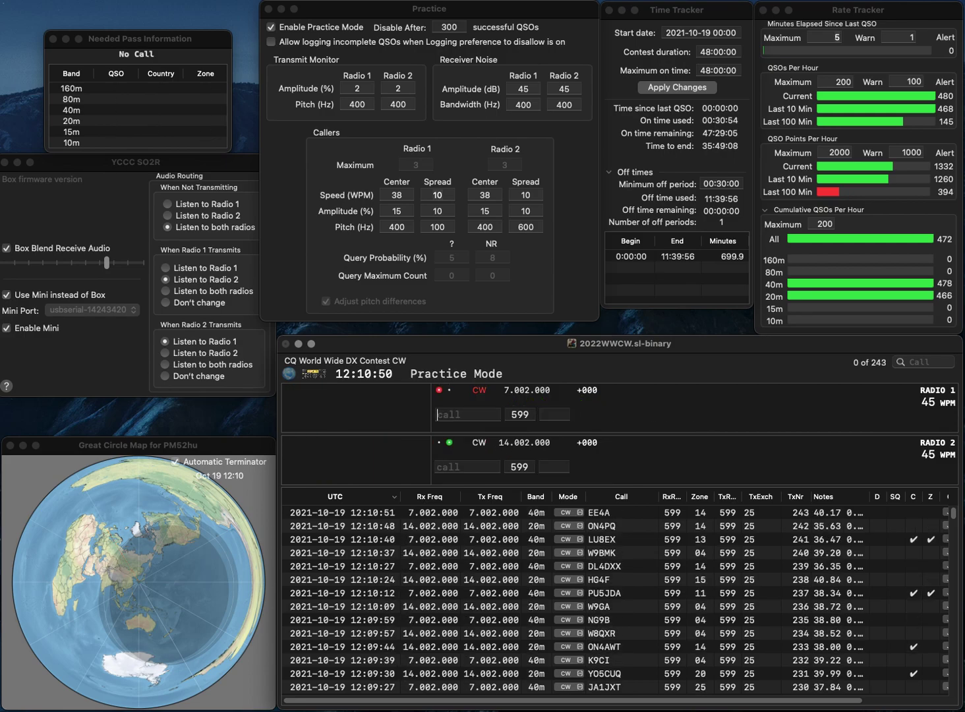
type("KC7BEY")
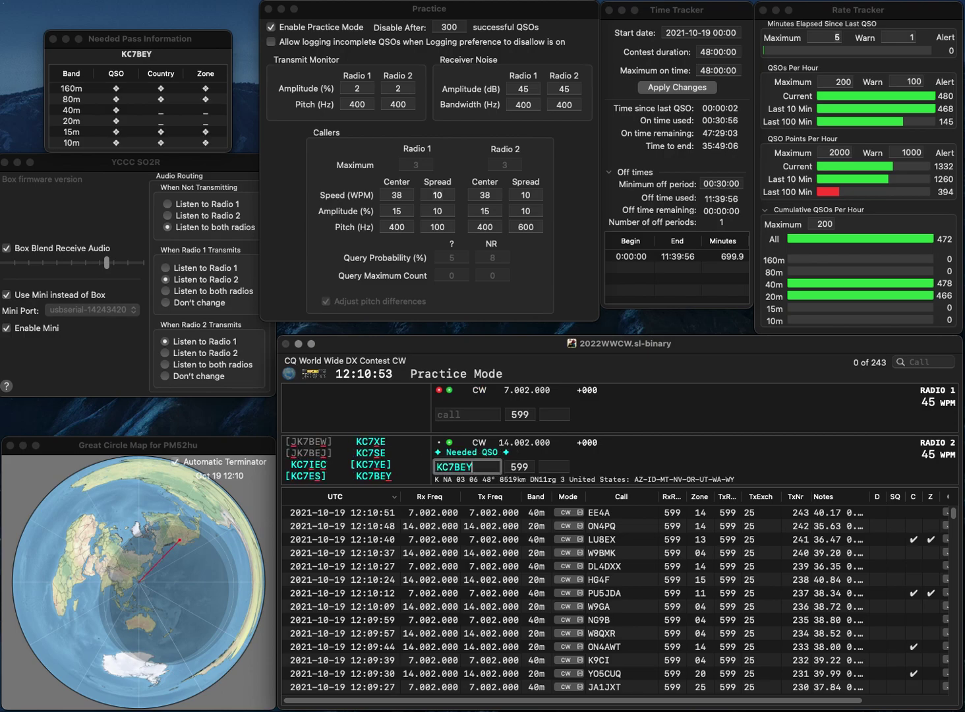
key("Return")
type("6DIT")
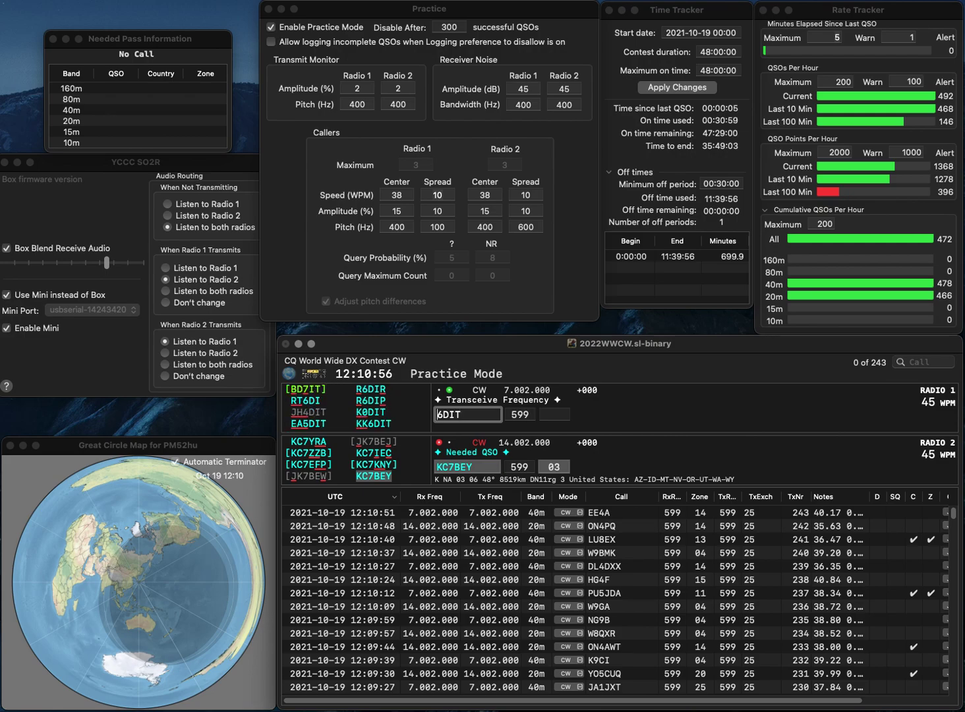
type("KK")
key("Return")
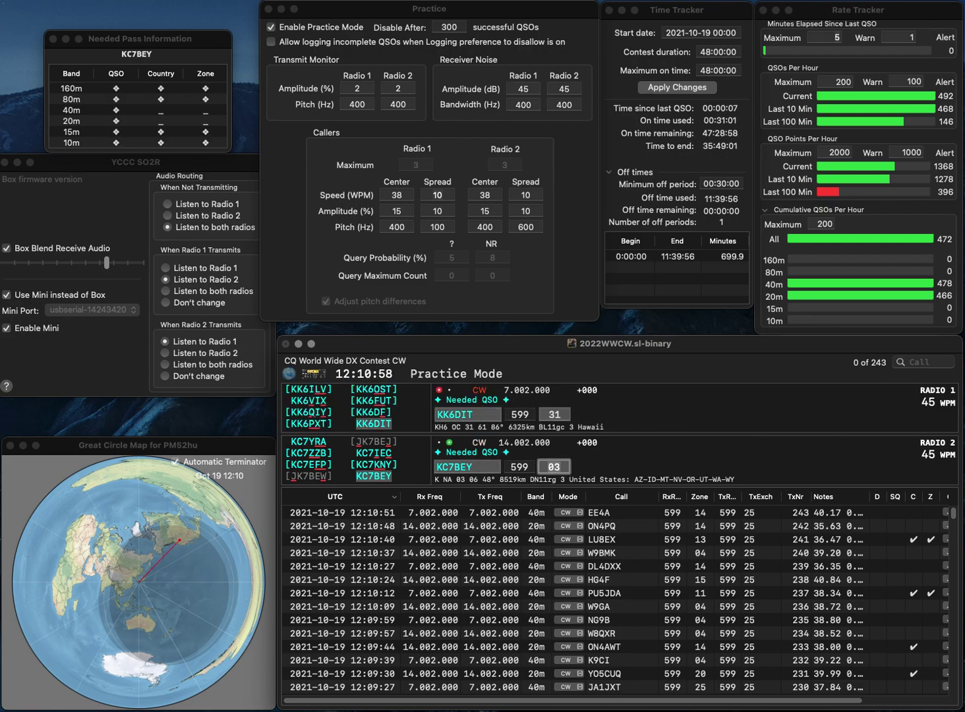
key("Return")
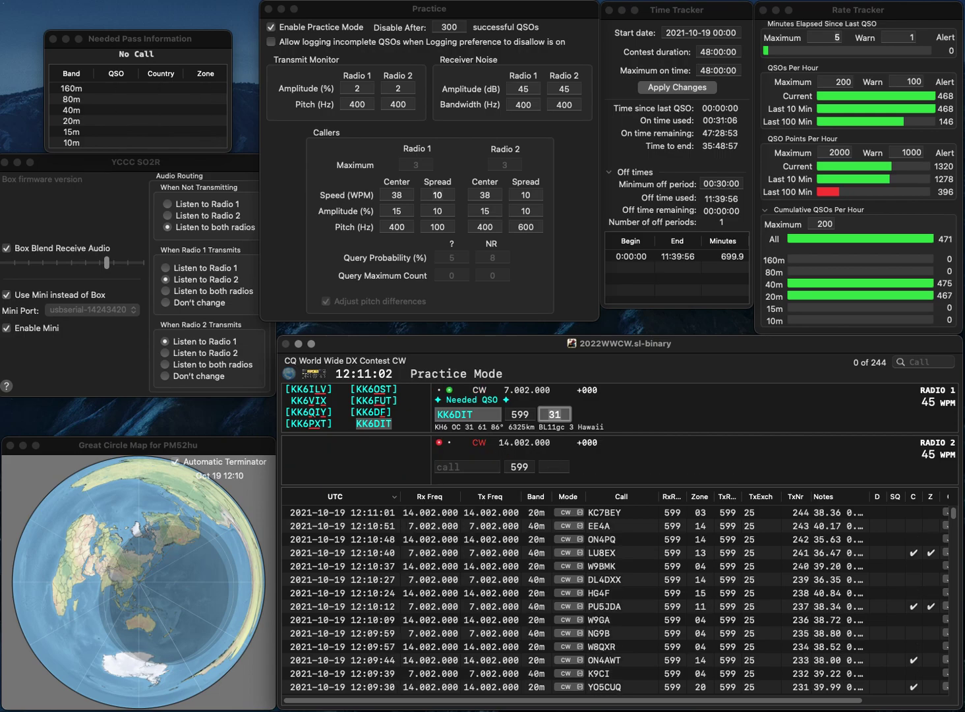
key("Return")
Step: Answer VA3ZNW on Radio 2 and log it with zone 04, entering the partial call IM on Radio 1 meanwhile
type("VA3ZN")
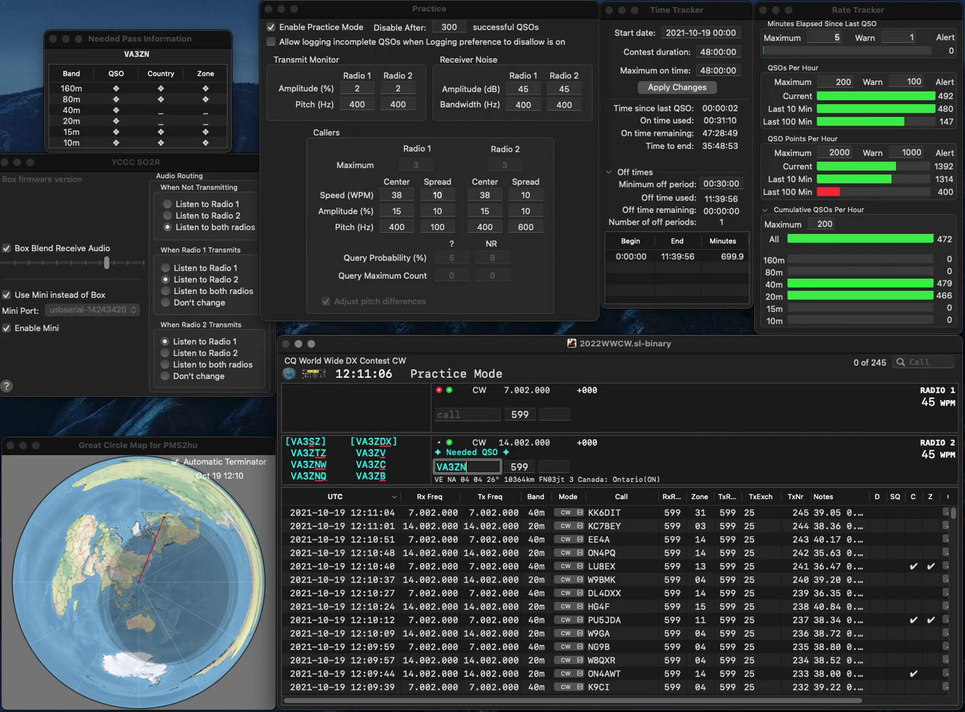
type("W")
key("Return")
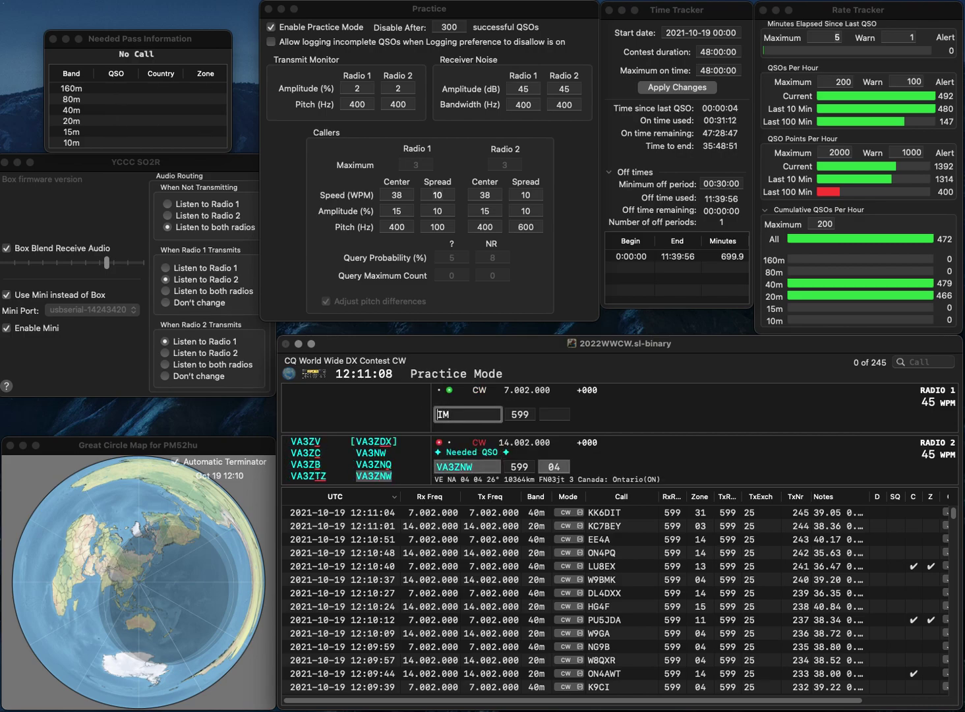
key("Return")
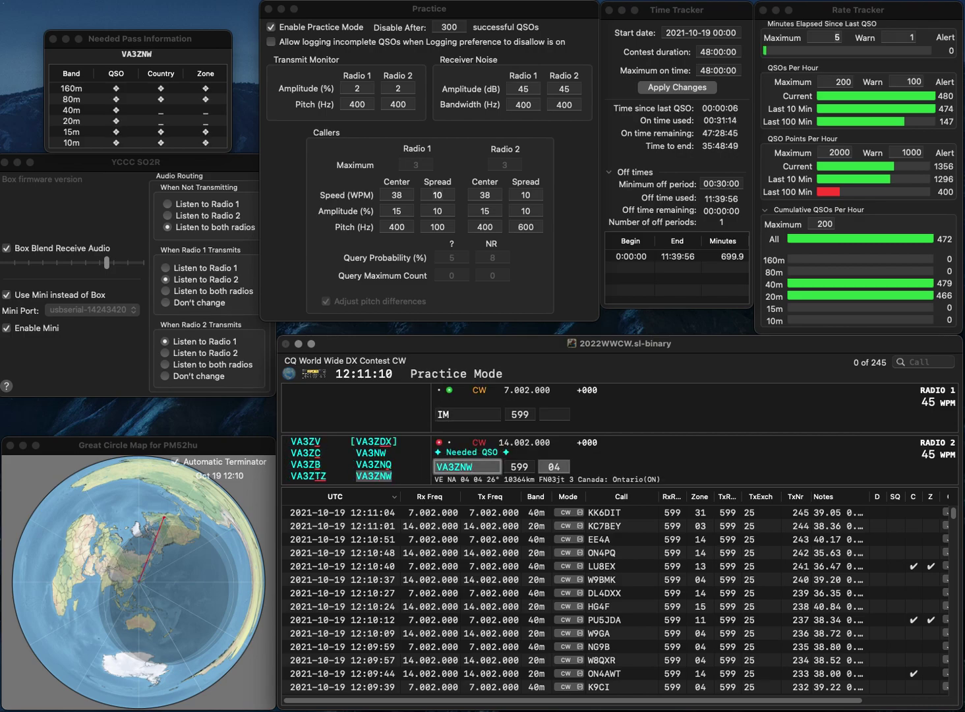
key("Return")
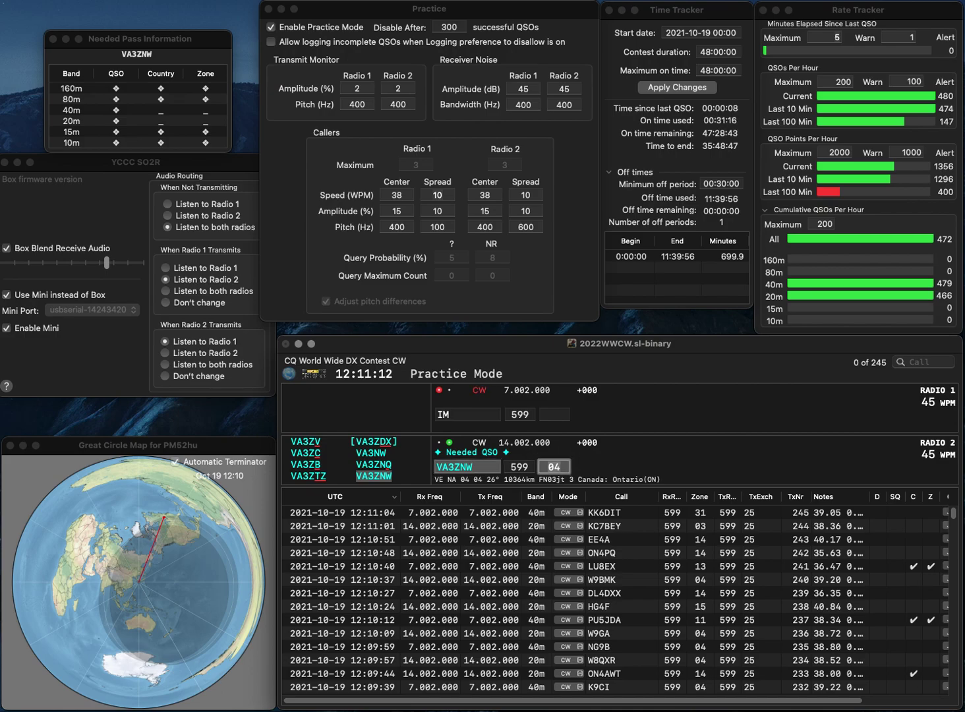
type("VE6")
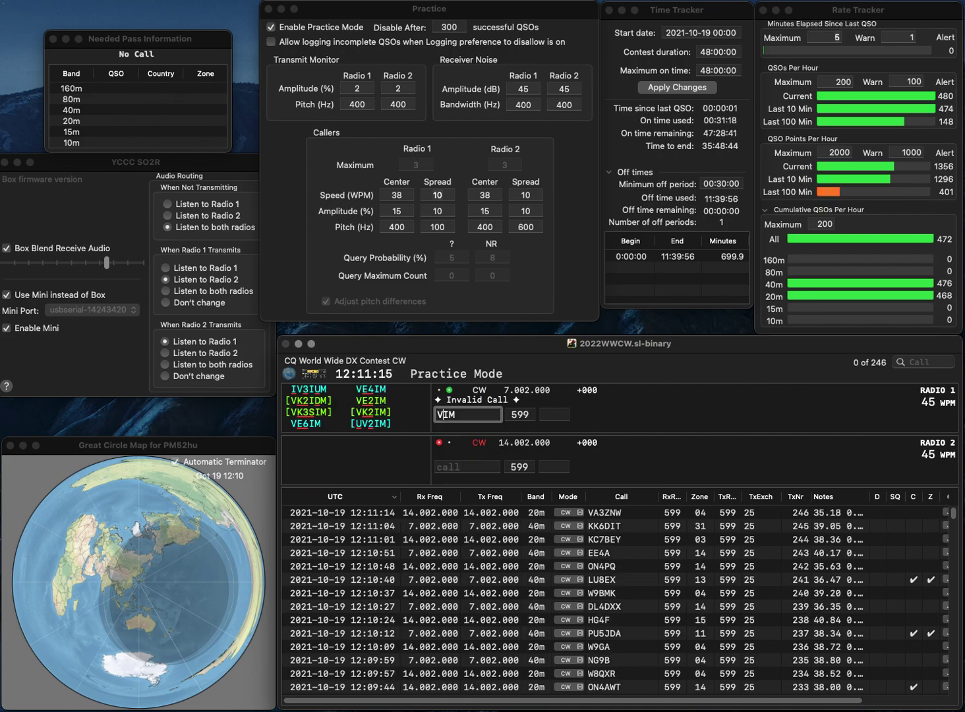
key("Return")
type("PY4ME")
key("Return")
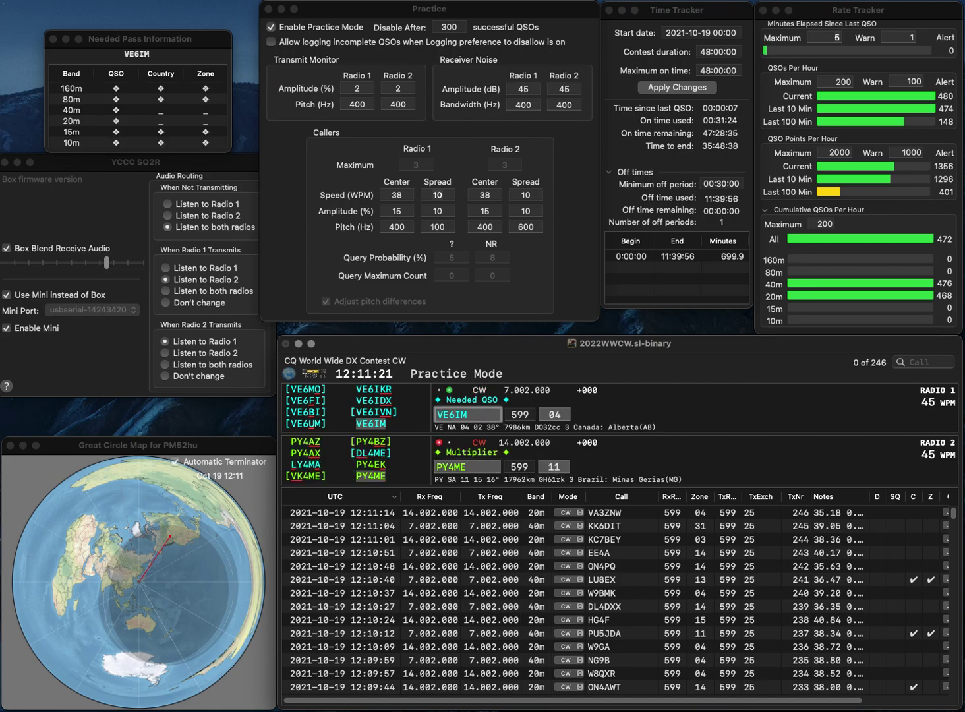
key("Return")
key("Return")
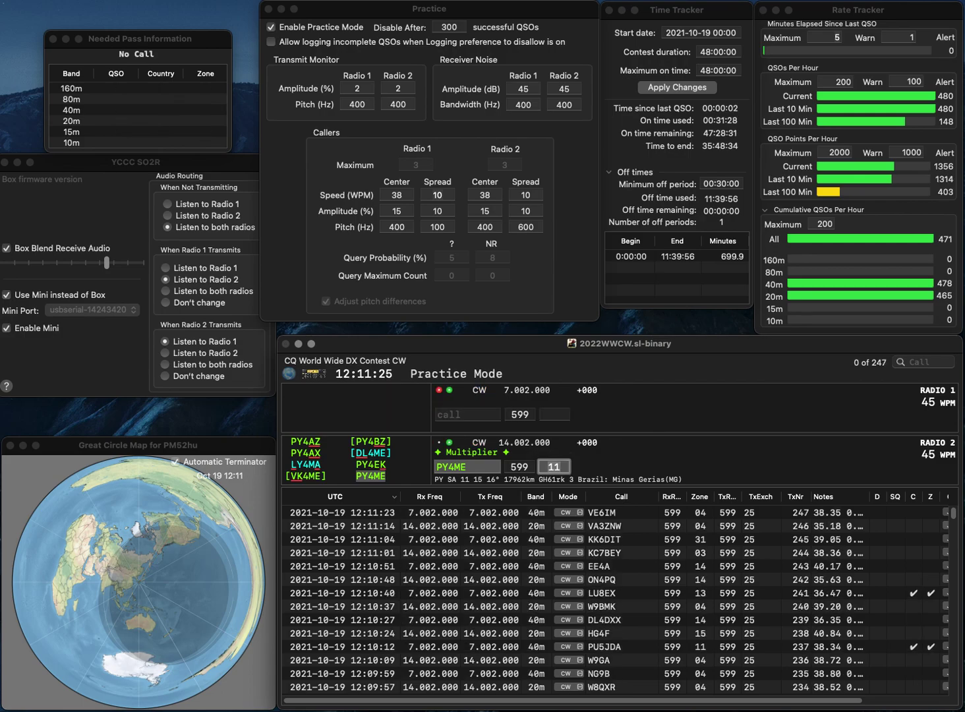
key("Return")
Step: Enter OG55W as the Radio 1 caller and answer it
type("OGT")
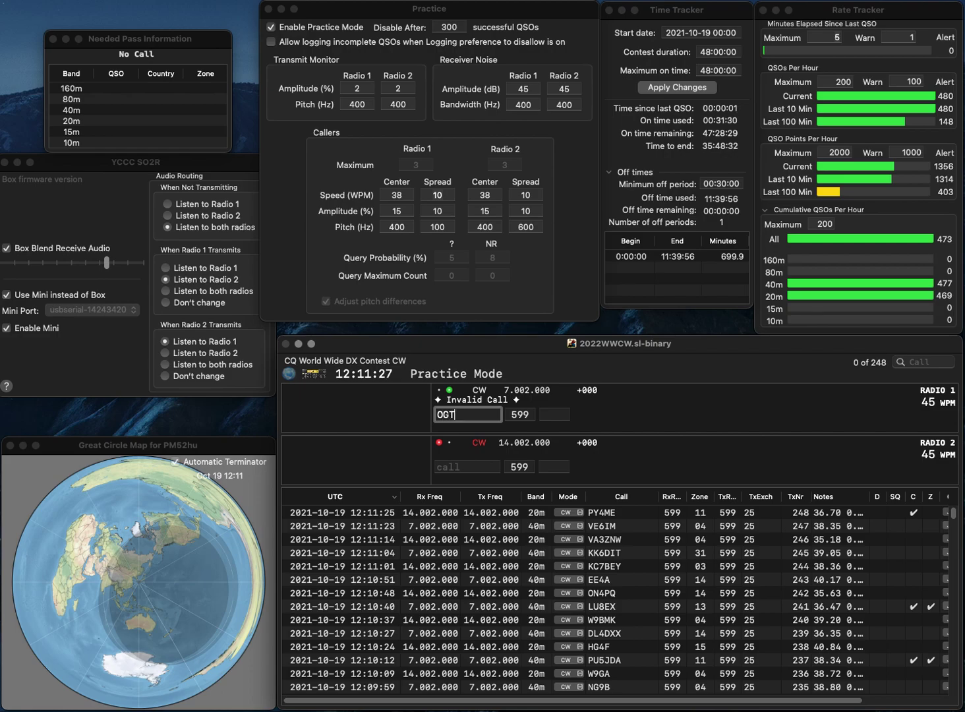
key("BackSpace")
key("BackSpace")
type("G55W")
key("Return")
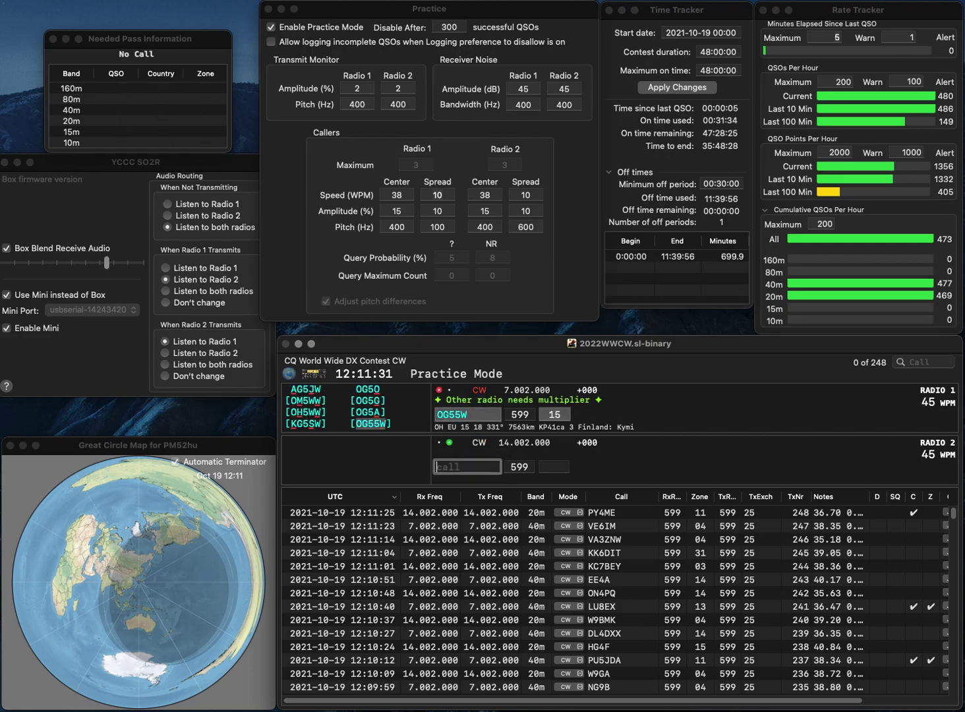
type("K2QU")
key("Return")
key("space")
key("Return")
key("Tab")
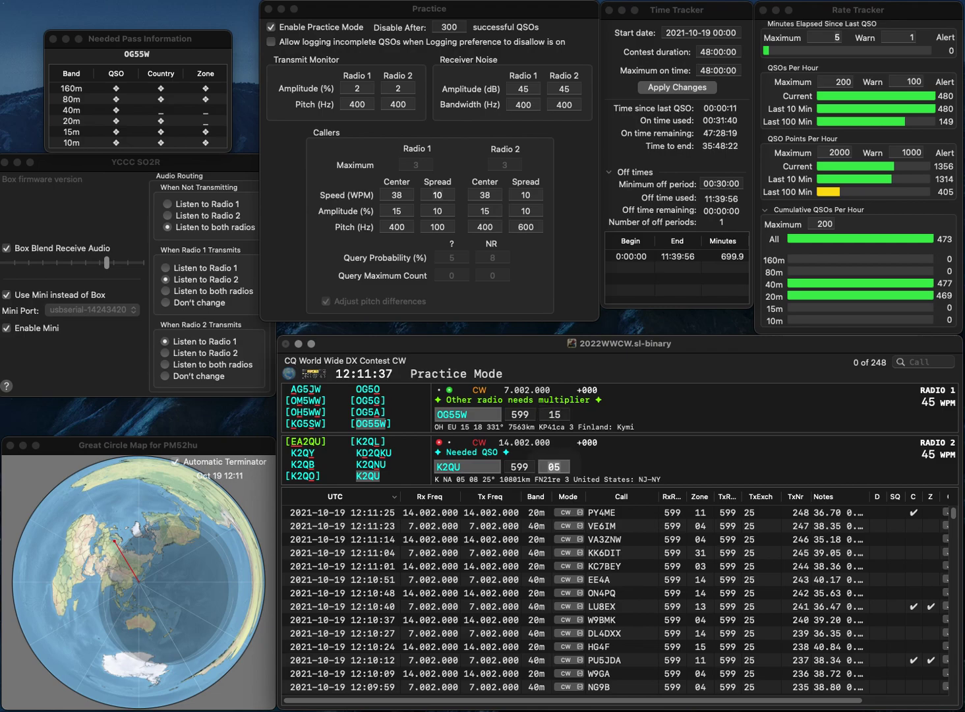
key("Return")
key("Return")
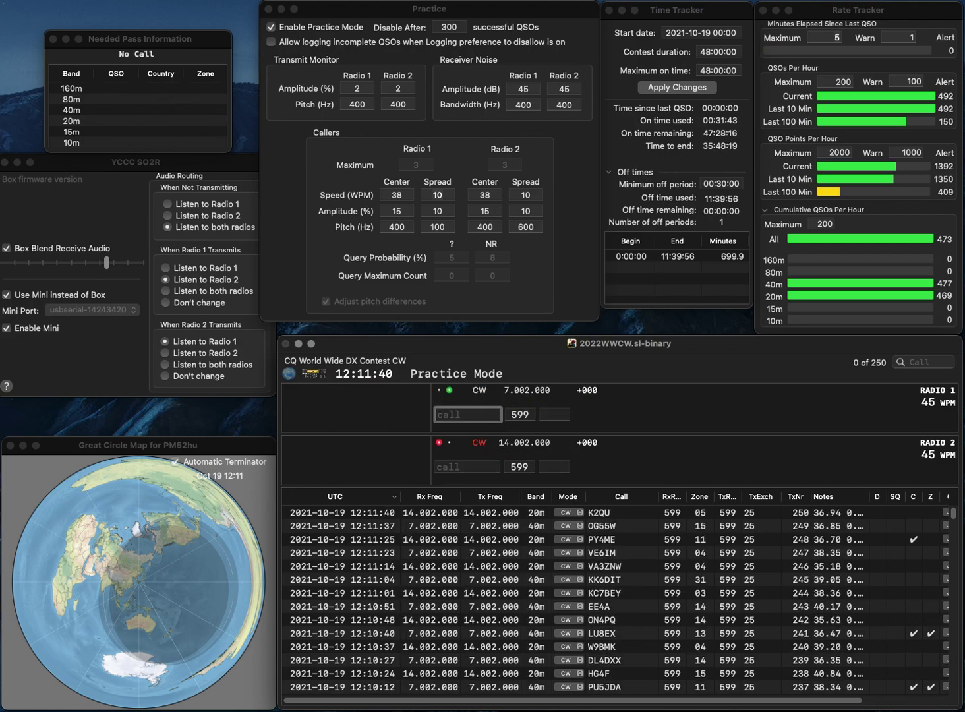
type("Z3VIM")
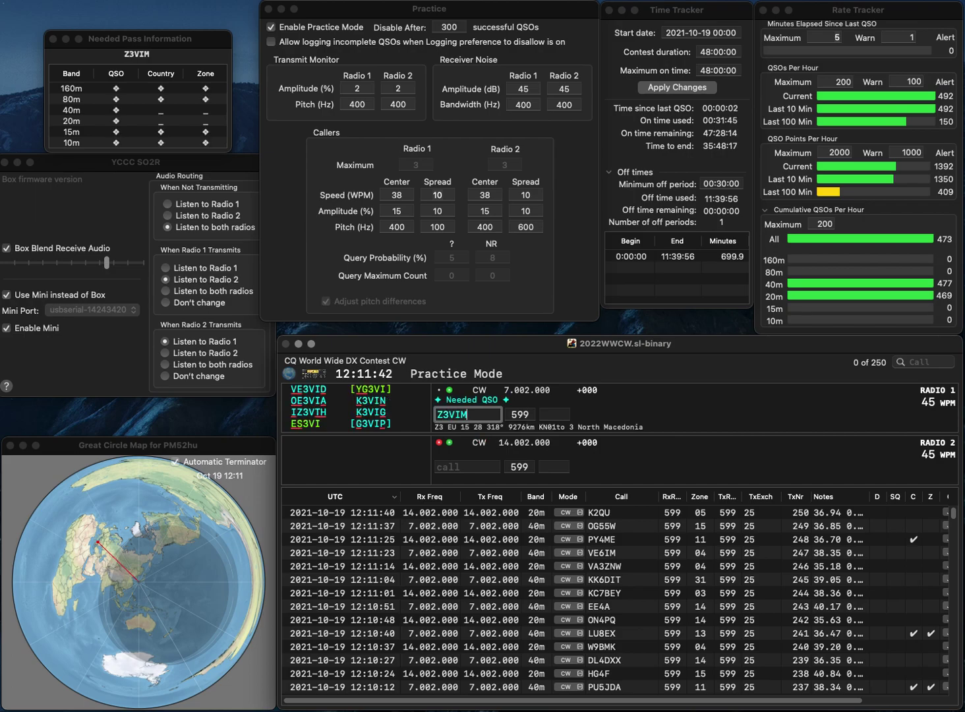
key("Home")
key("Delete")
type("G")
key("Return")
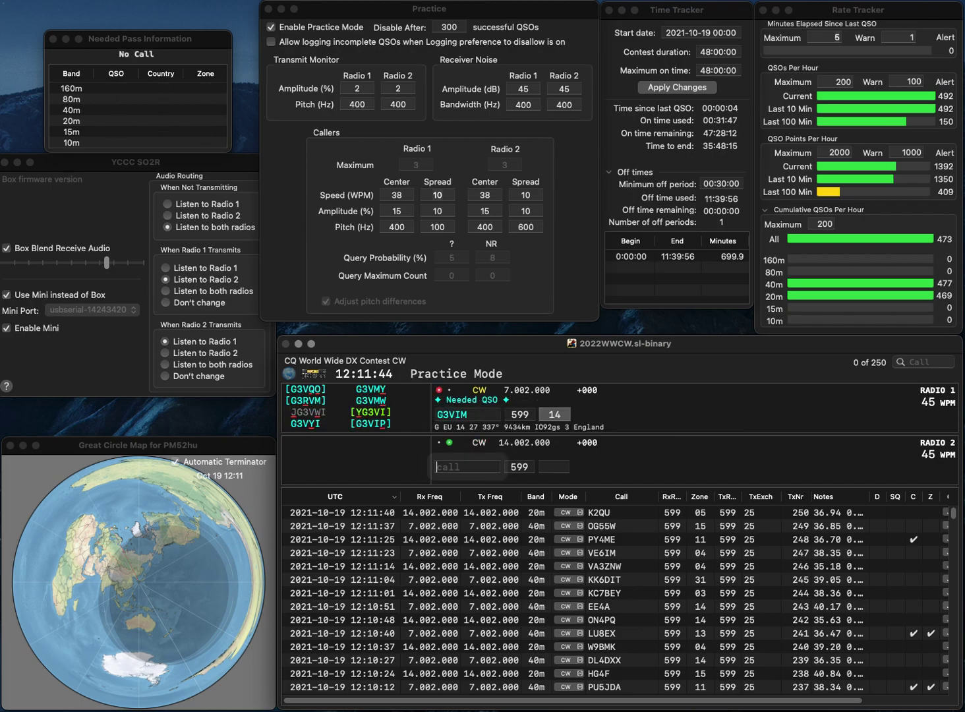
Step: Enter G4LJU as the Radio 2 caller and answer it
type("ZL")
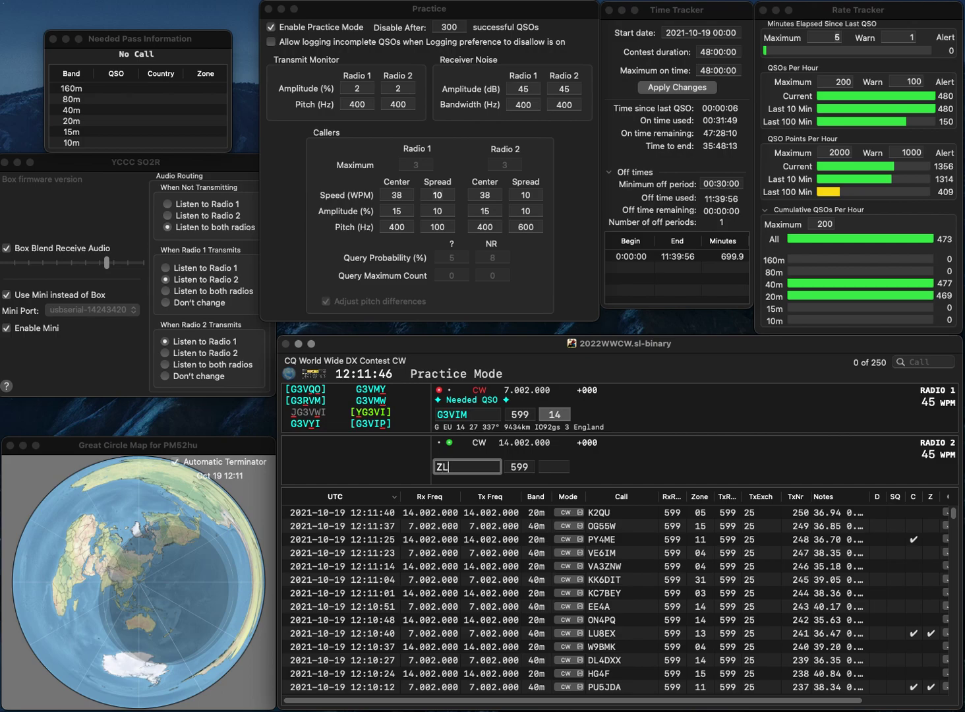
type("JU")
key("Left")
key("Left")
key("Left")
key("BackSpace")
type("G")
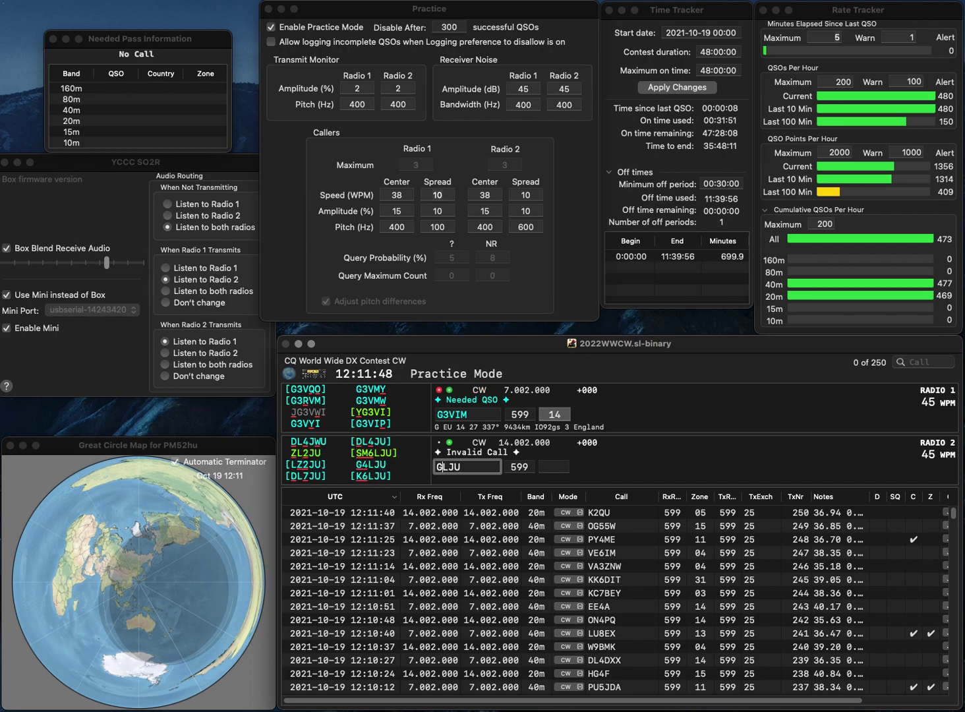
type("4")
key("Return")
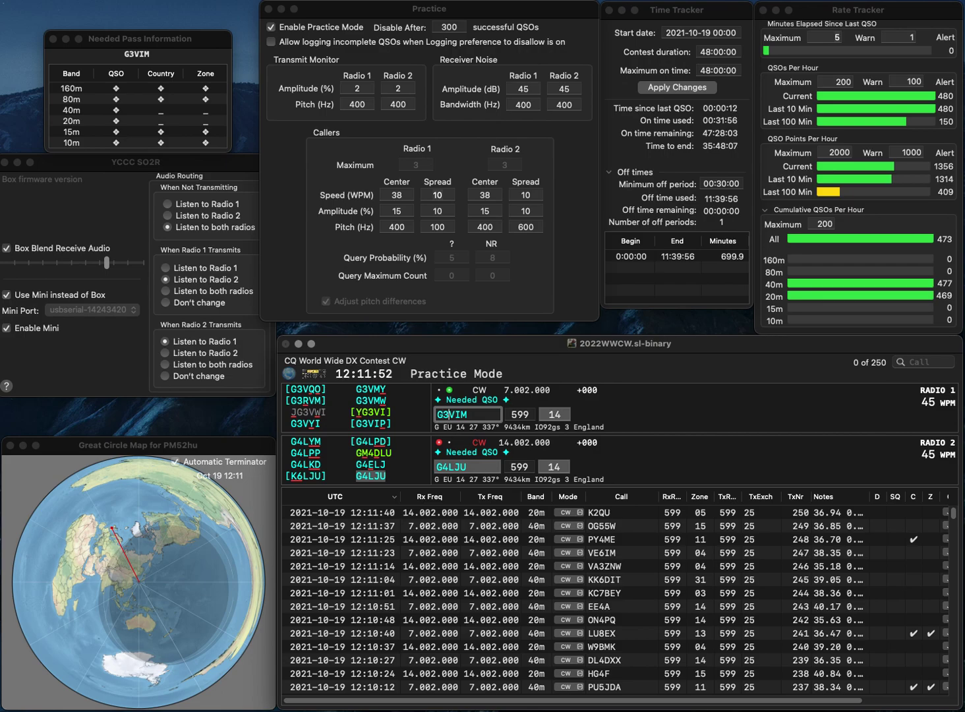
key("BackSpace")
type("P")
key("Return")
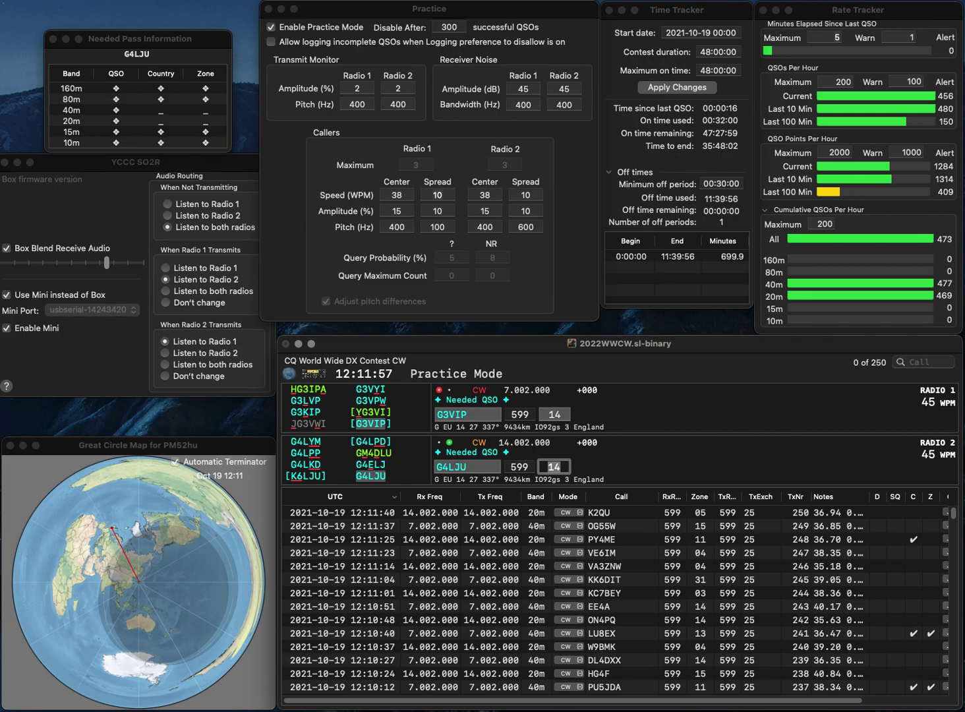
key("Return")
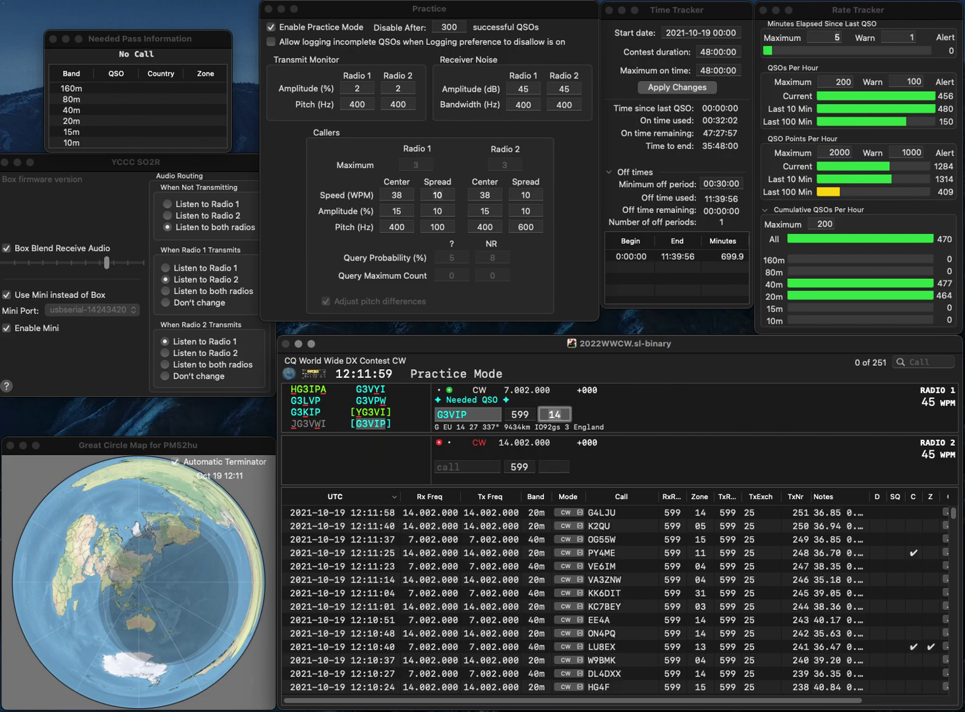
key("Return")
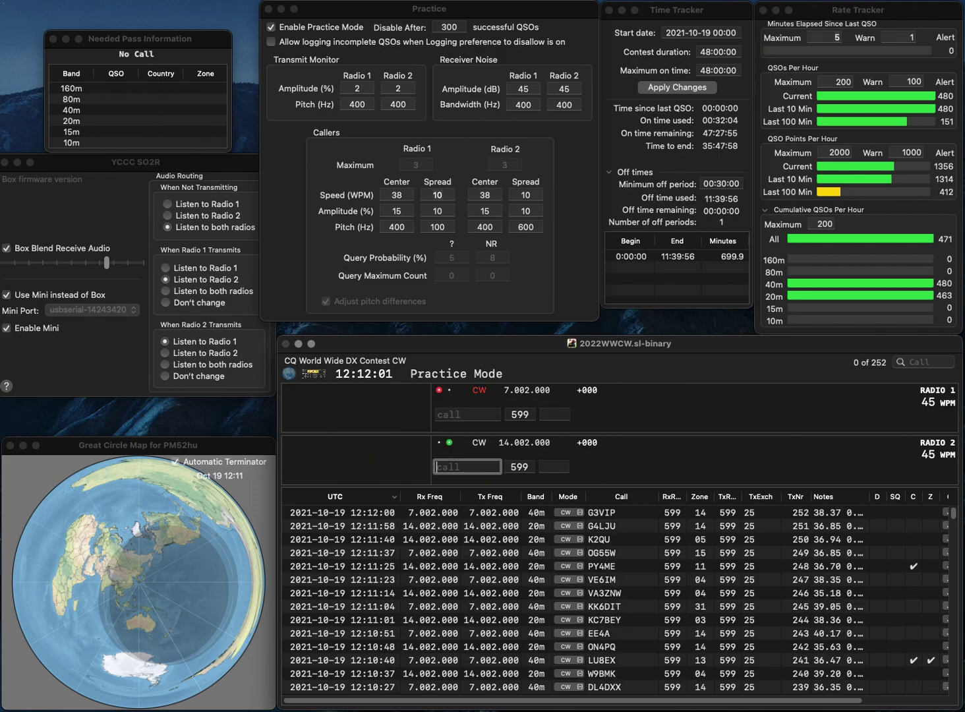
type("HK4")
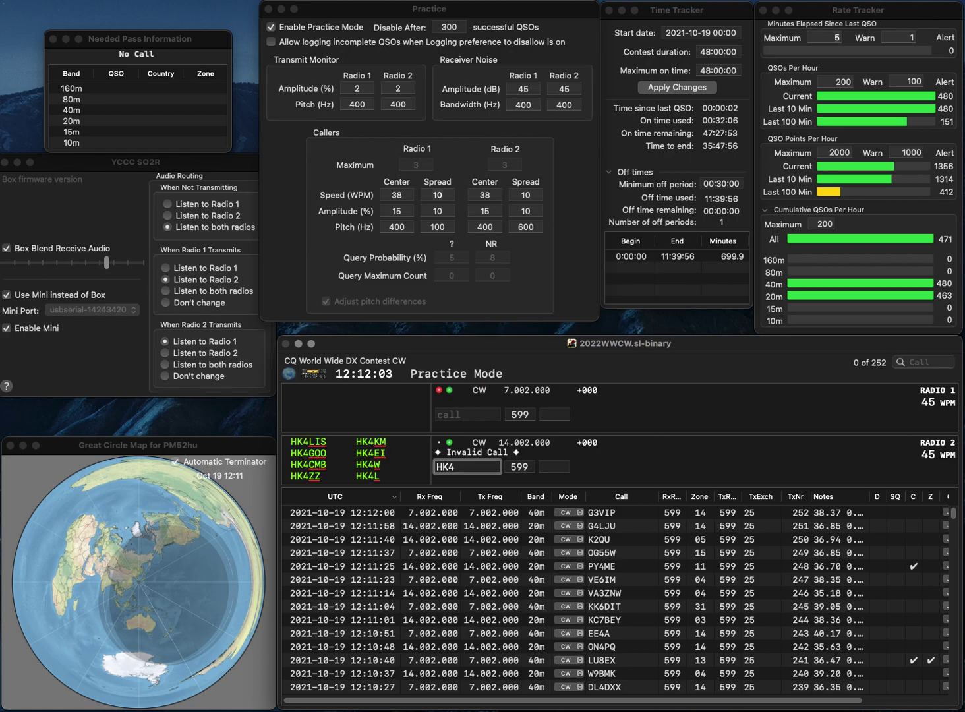
type("EA")
key("Left")
key("Left")
key("BackSpace")
type("3")
key("Return")
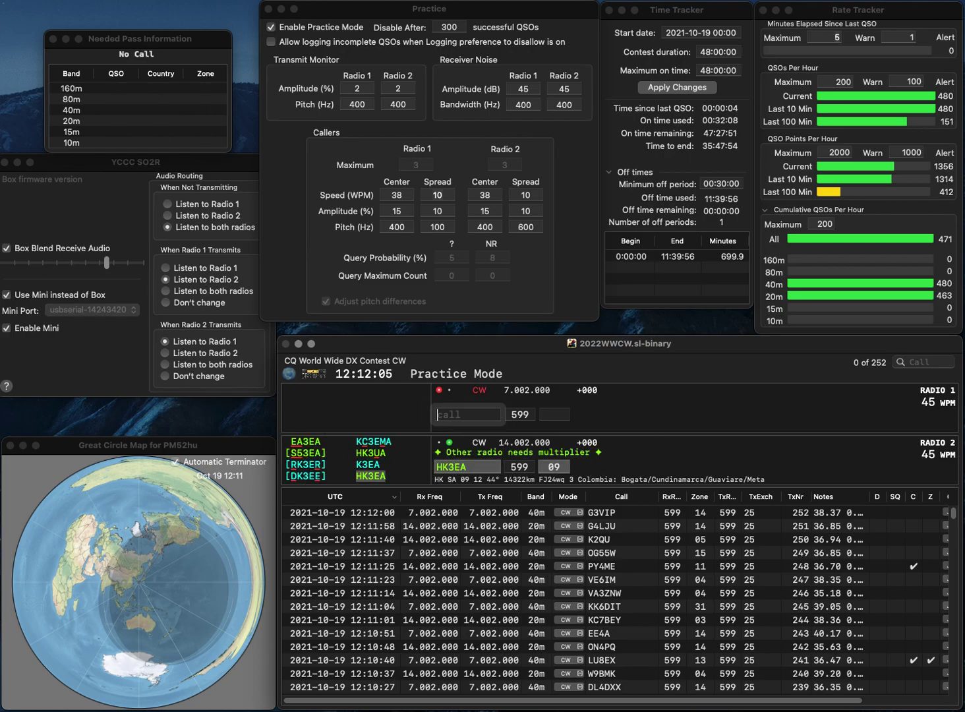
type("IN3RRX")
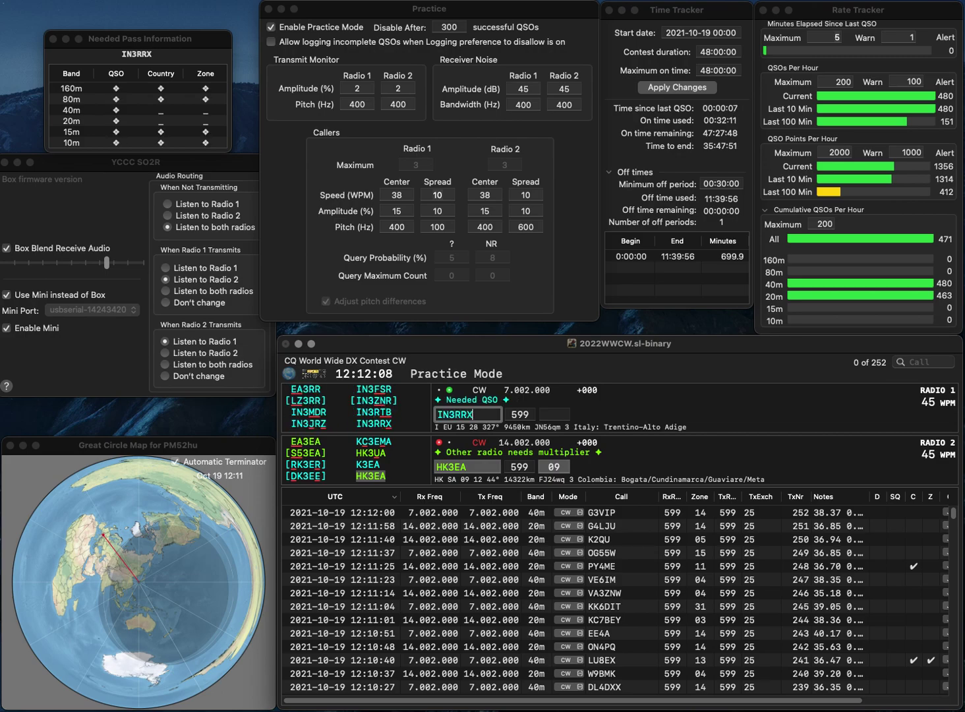
key("Return")
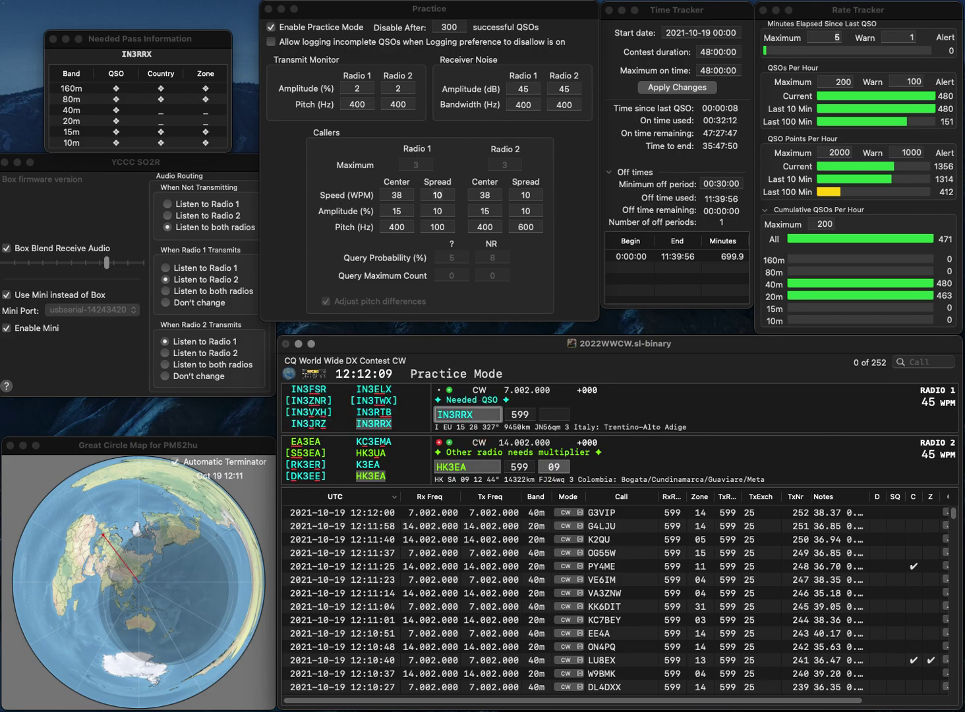
key("Return")
key("Return")
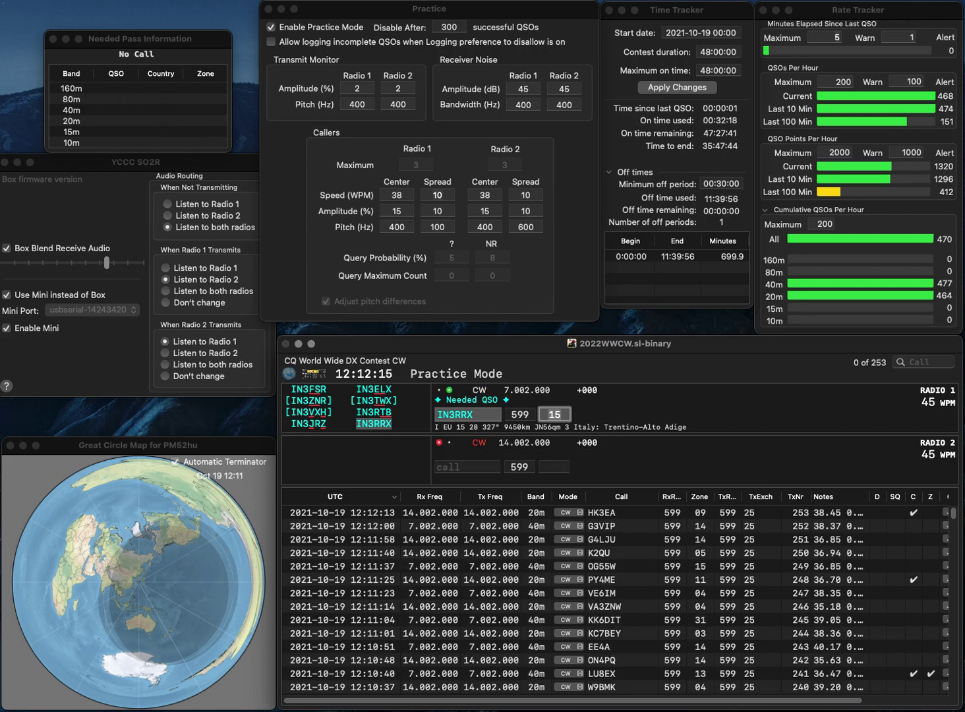
key("Return")
Step: Enter AG5VI as the Radio 2 caller and answer it
type("AG")
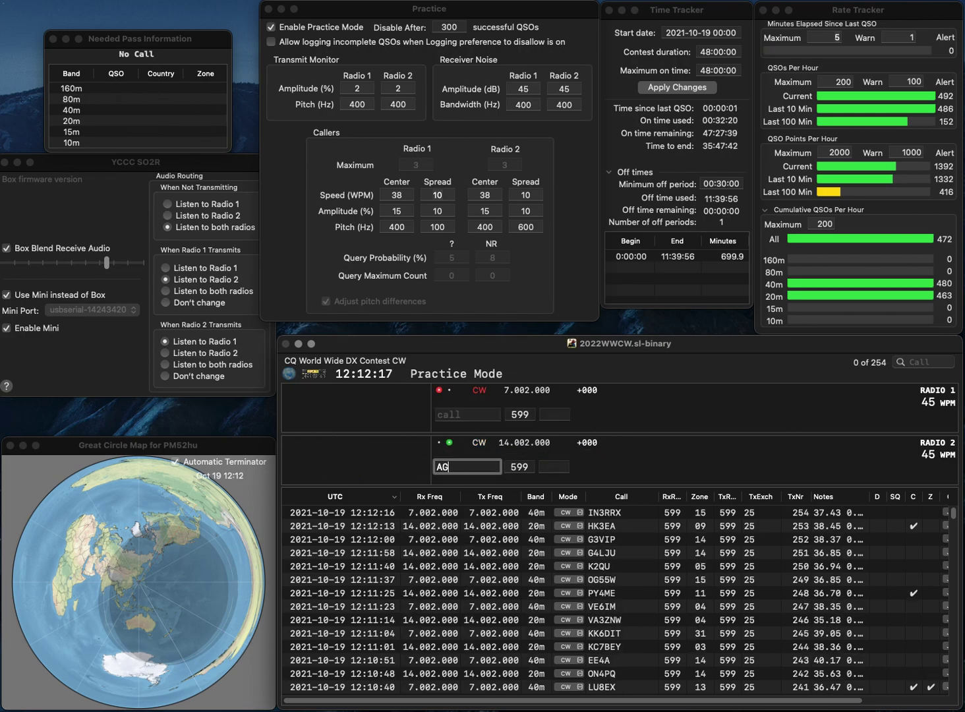
type("5VI")
key("Return")
type("WB5SH")
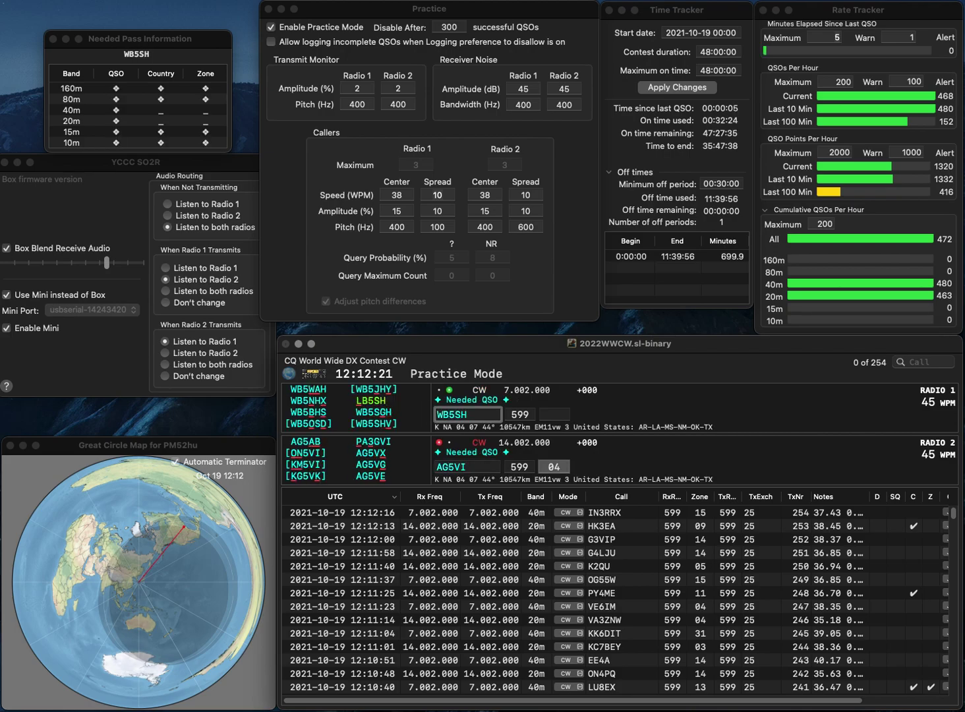
key("BackSpace")
key("BackSpace")
type("GH")
key("Return")
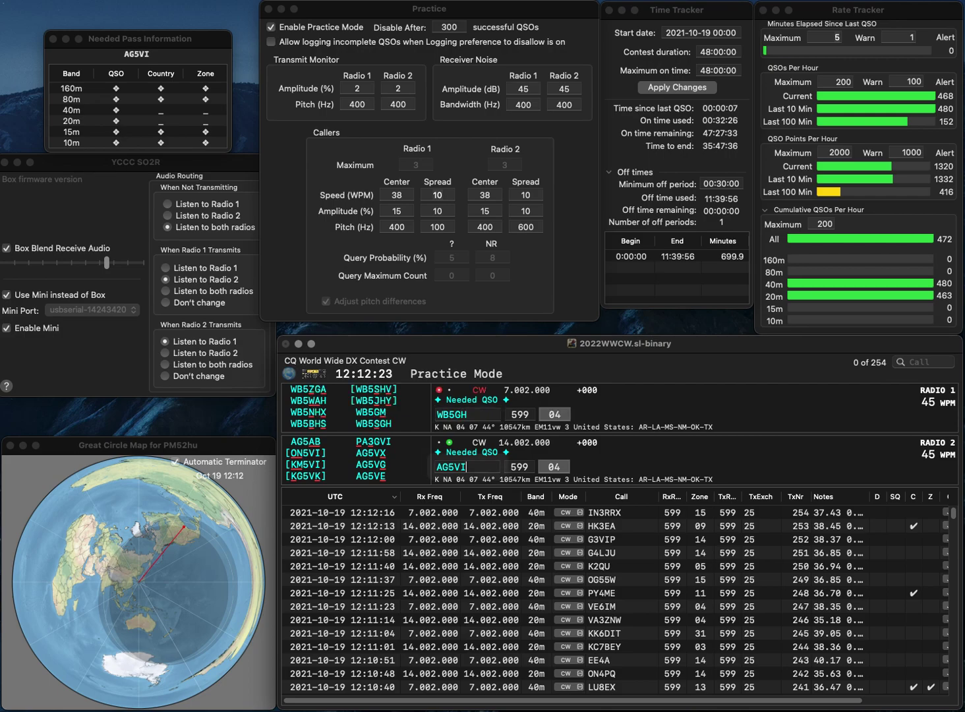
key("backslash")
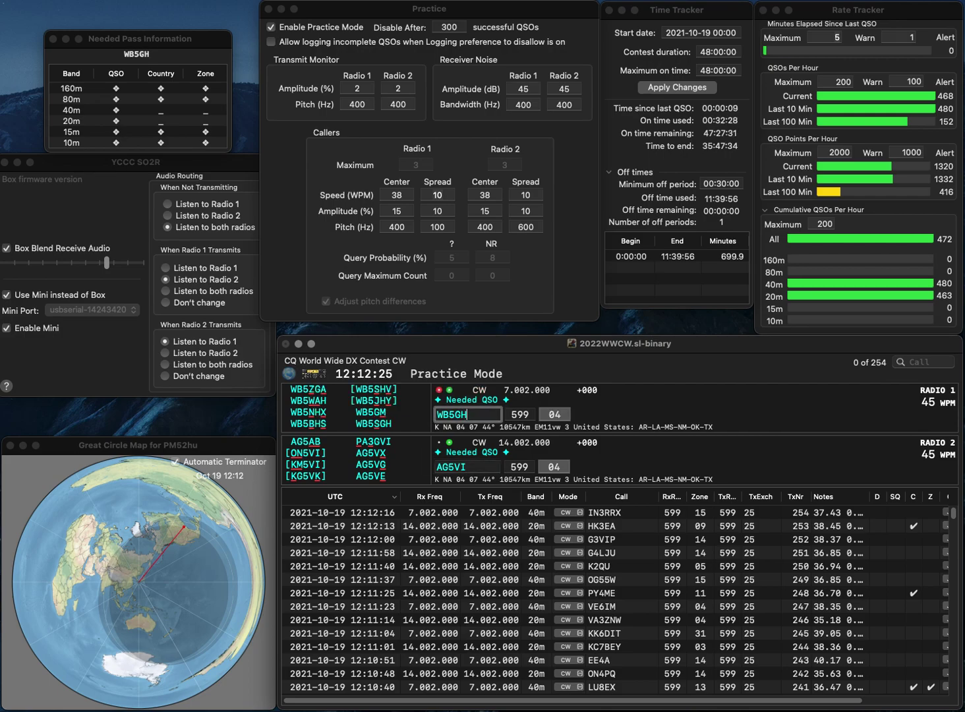
type("S")
key("Return")
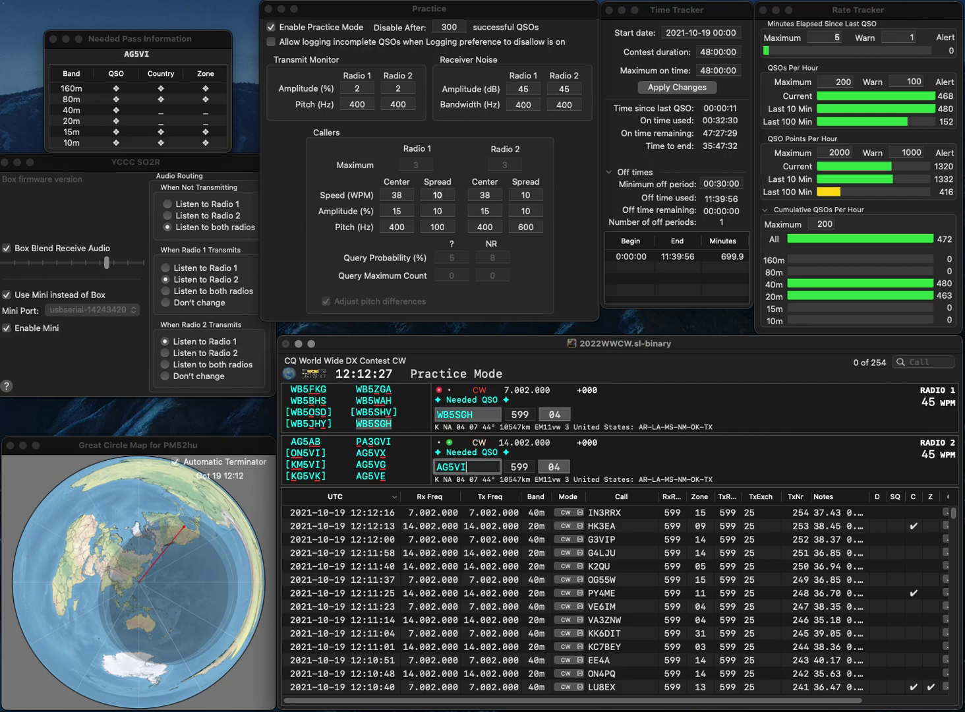
Step: Correct the Radio 2 call to AG4VS with zone 05, and log it along with WB5SGH in zone 04
key("BackSpace")
type("4")
key("Right")
key("Right")
key("BackSpace")
type("S")
key("Return")
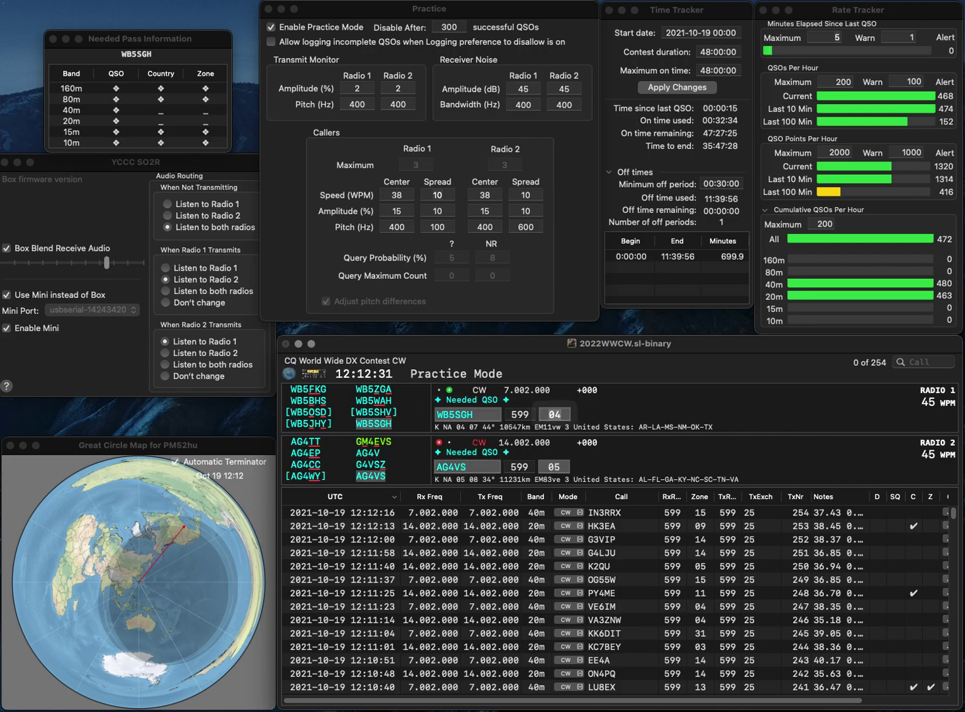
type("05")
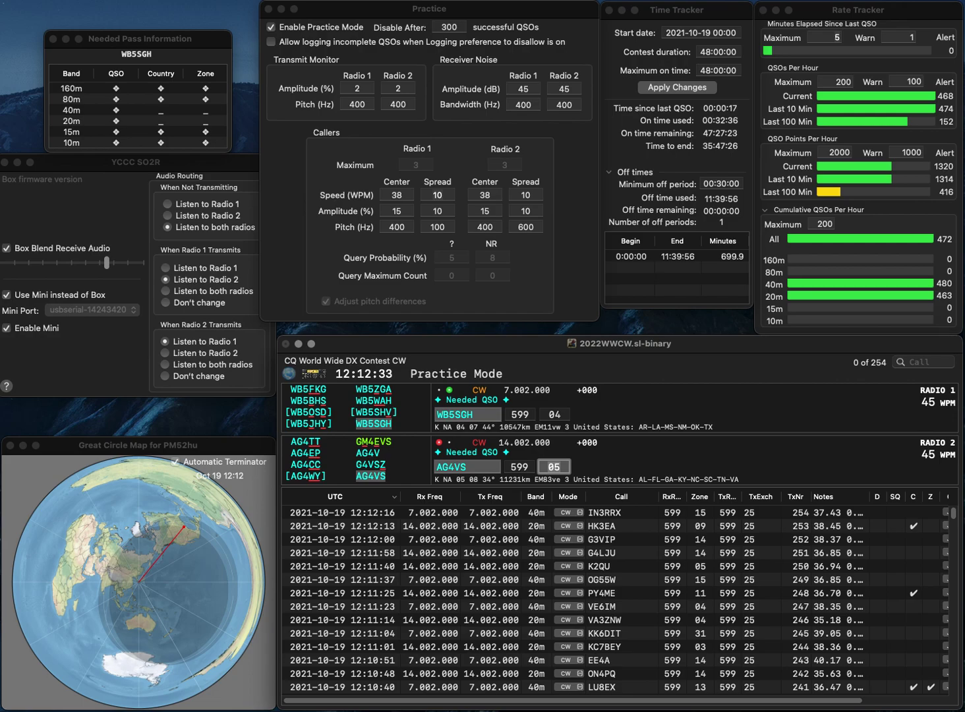
key("Return")
type("IU8")
key("Return")
type("SP9ADU")
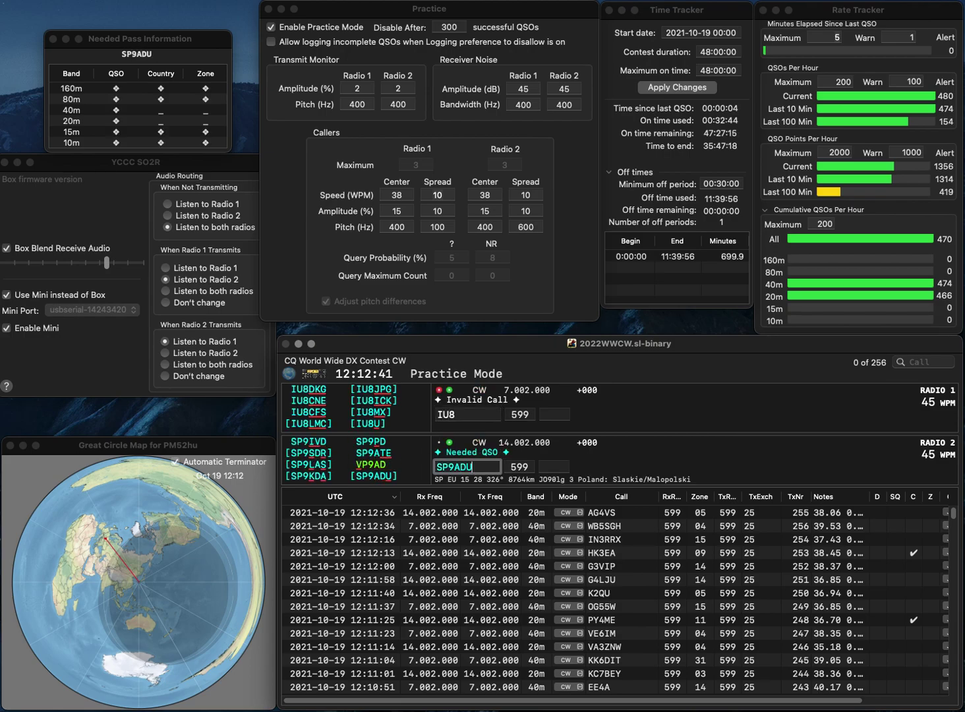
key("Return")
type("GWJ")
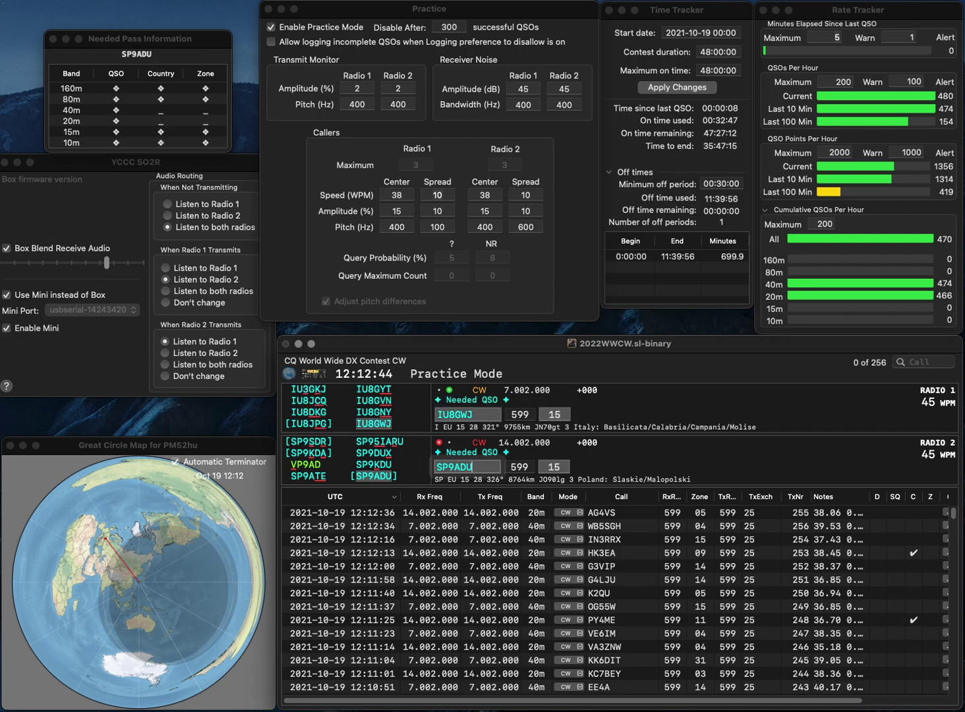
key("Return")
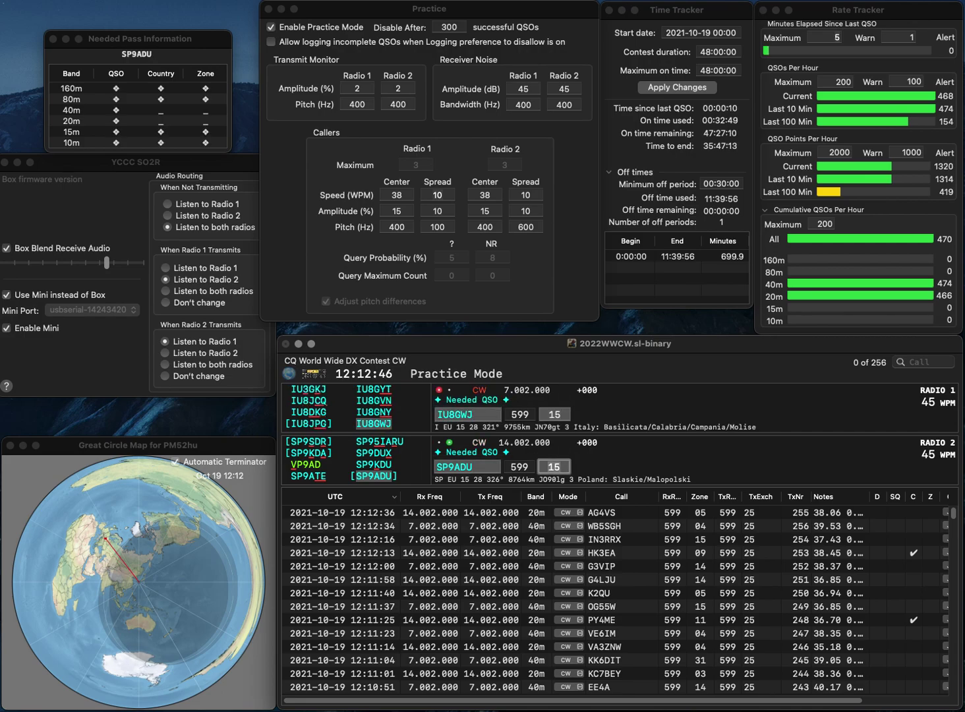
key("Return")
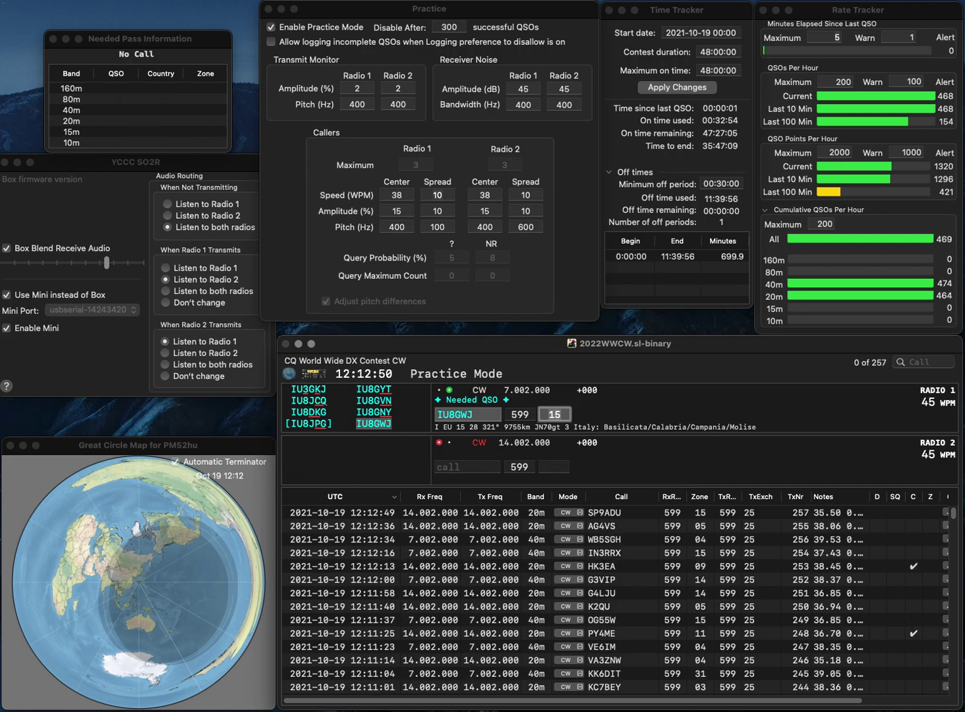
key("Return")
Step: Answer SQ9DEO on Radio 2 and K6AAI on Radio 1, and log them with zones 15 and 03
type("SQ9DEO")
key("Return")
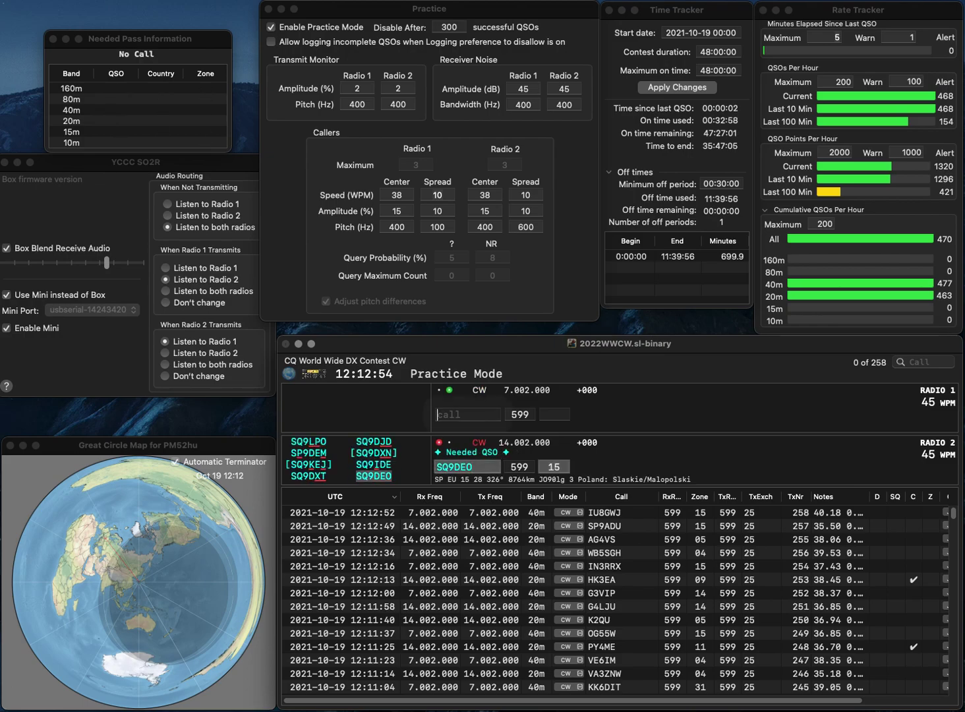
type("BAA")
type("I")
key("Home")
key("Delete")
type("K6")
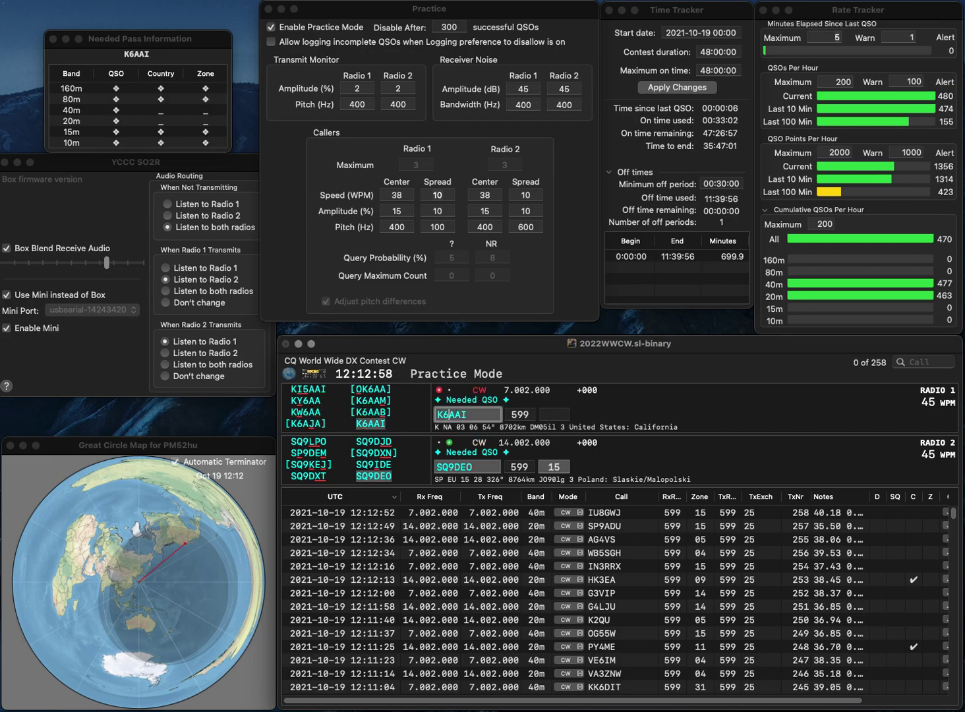
key("Return")
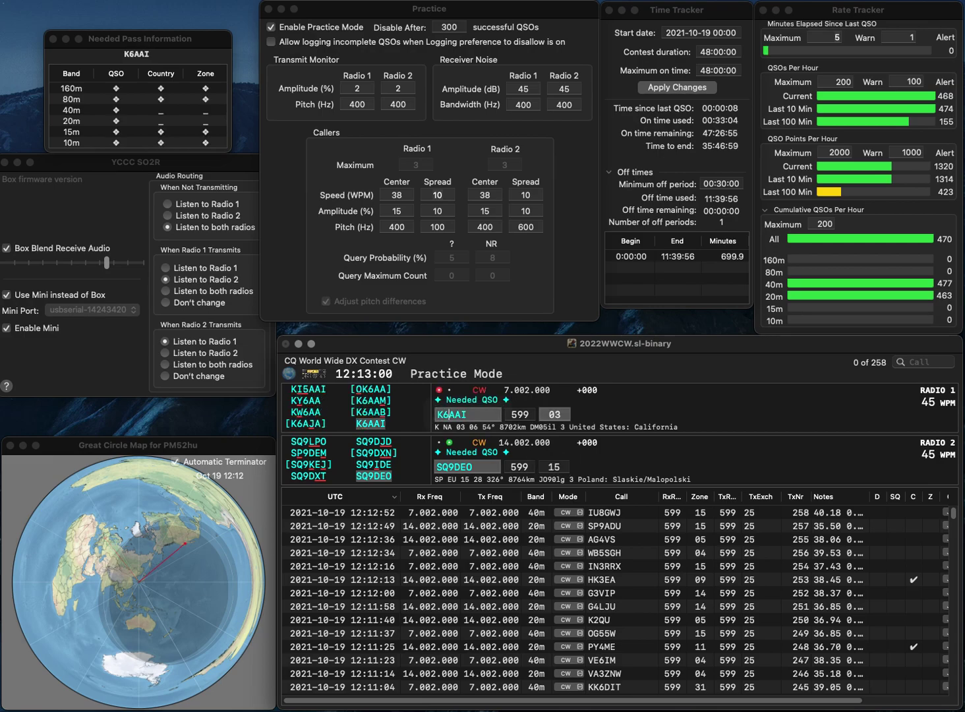
key("Return")
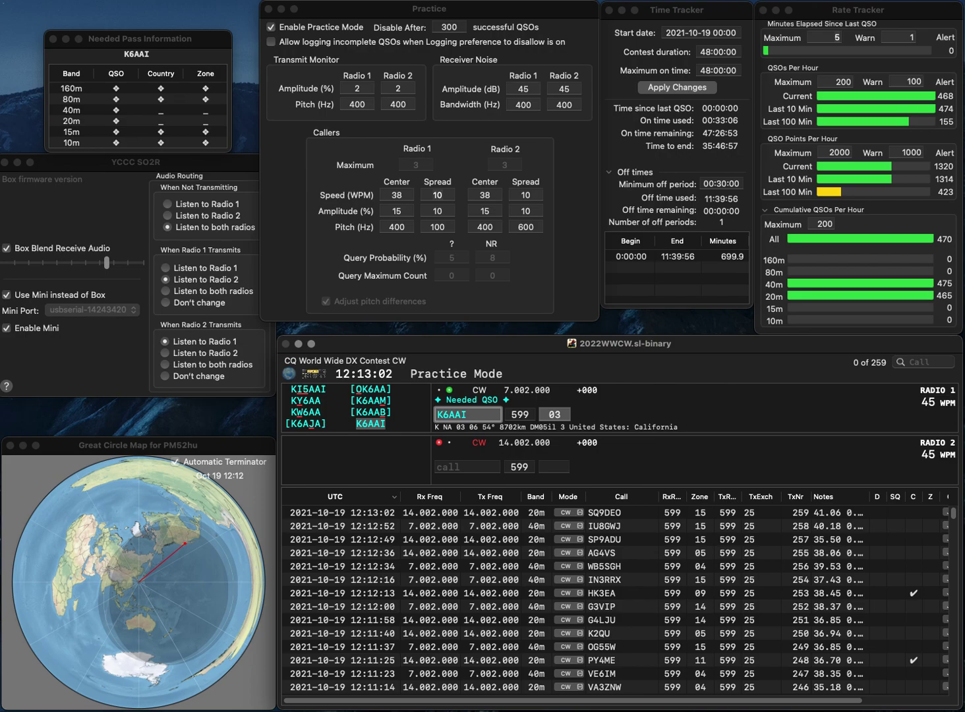
key("Return")
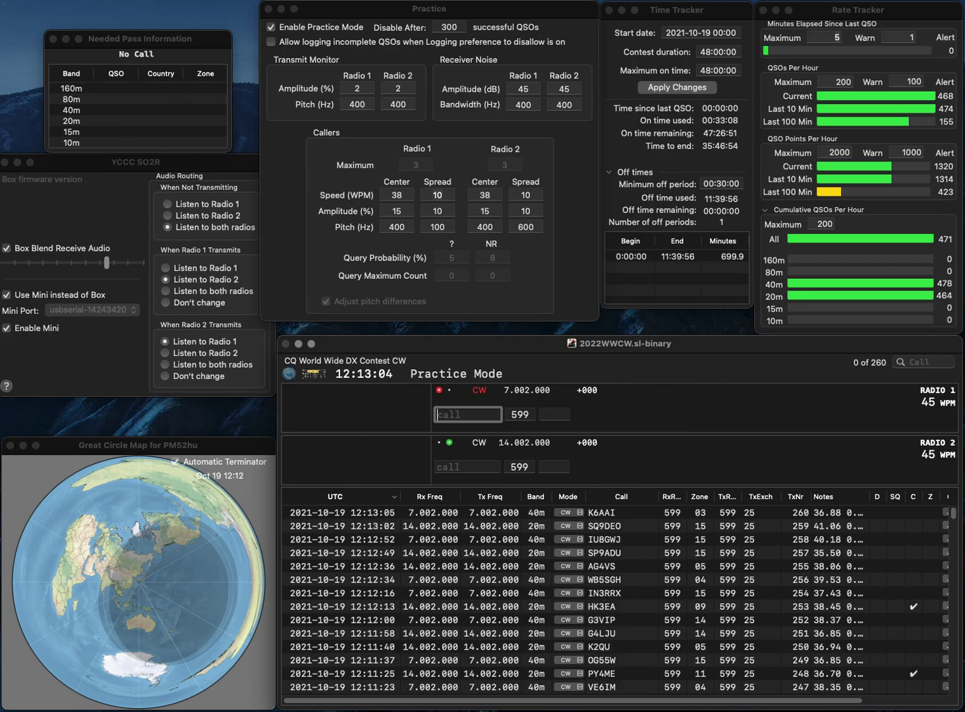
type("K4")
type("RC")
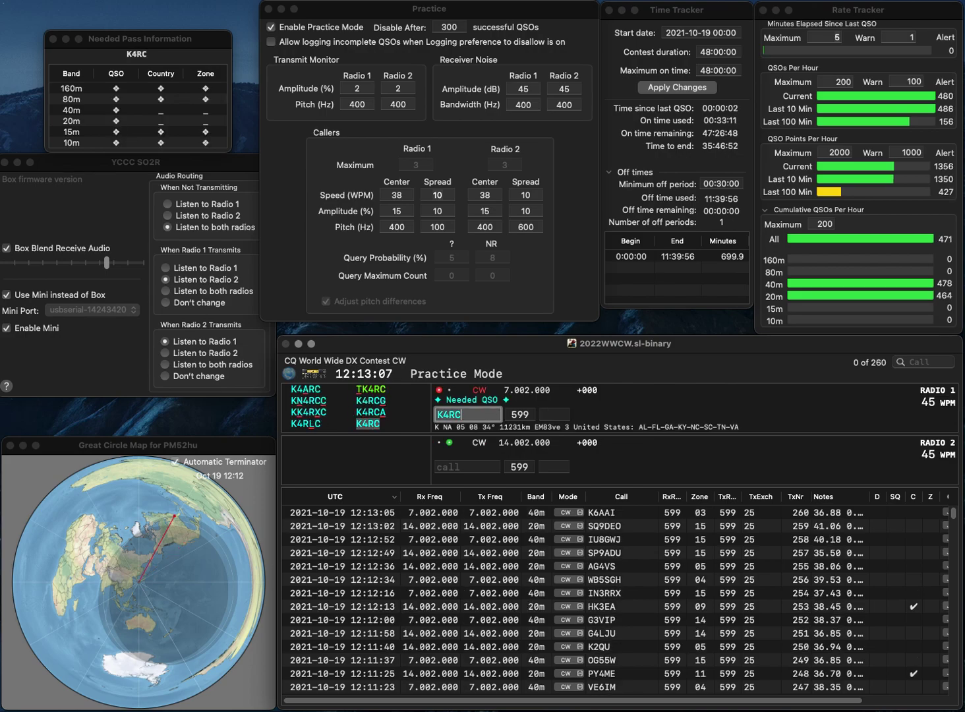
key("Return")
Step: Enter K4RC as the Radio 2 caller and answer it
type("K4")
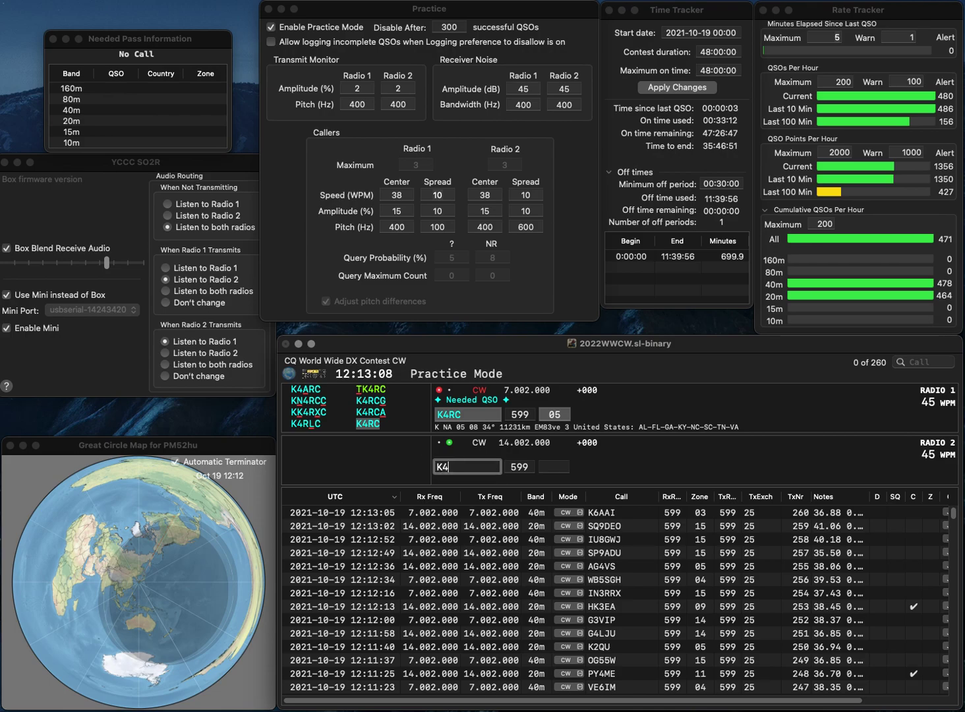
type("RC")
key("Return")
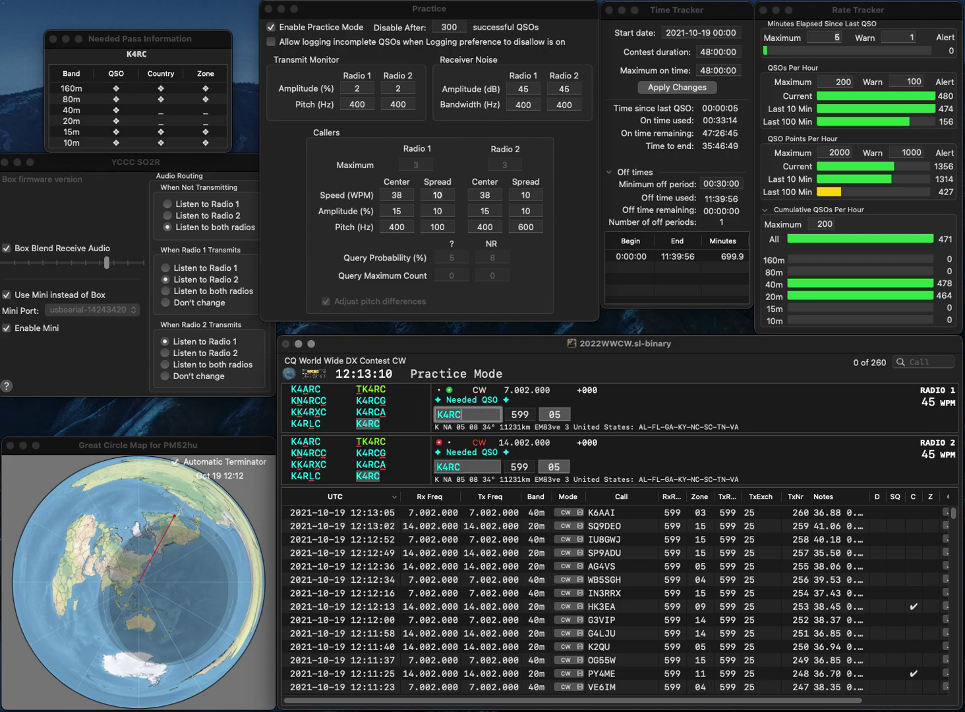
key("super+BackSpace")
key("F1")
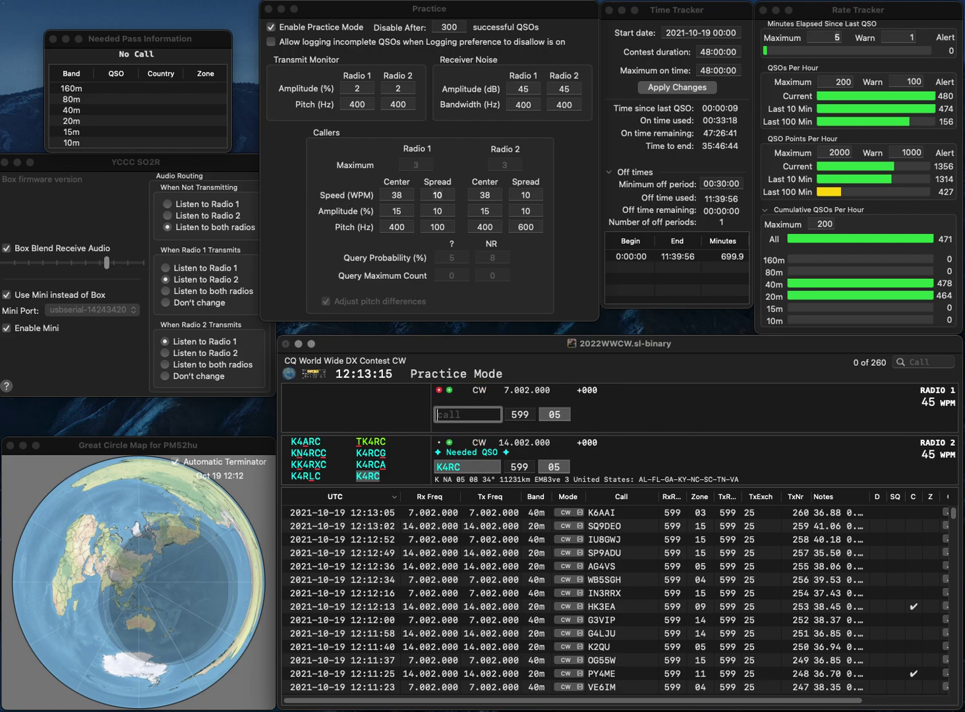
key("Return")
type("N8DE")
key("Return")
type("UR5E")
key("Return")
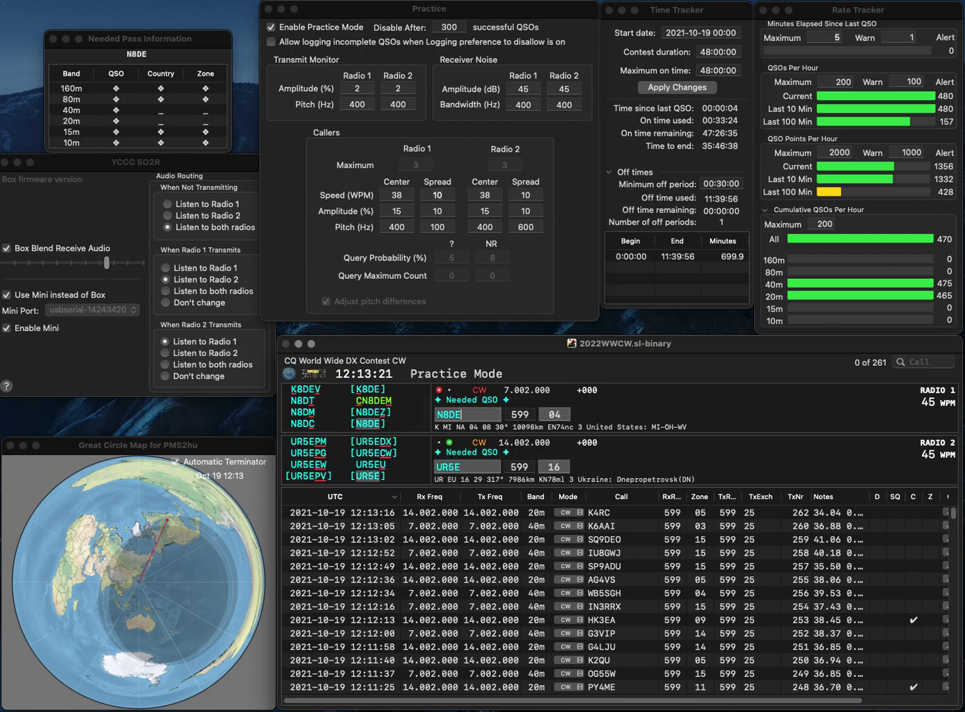
key("Return")
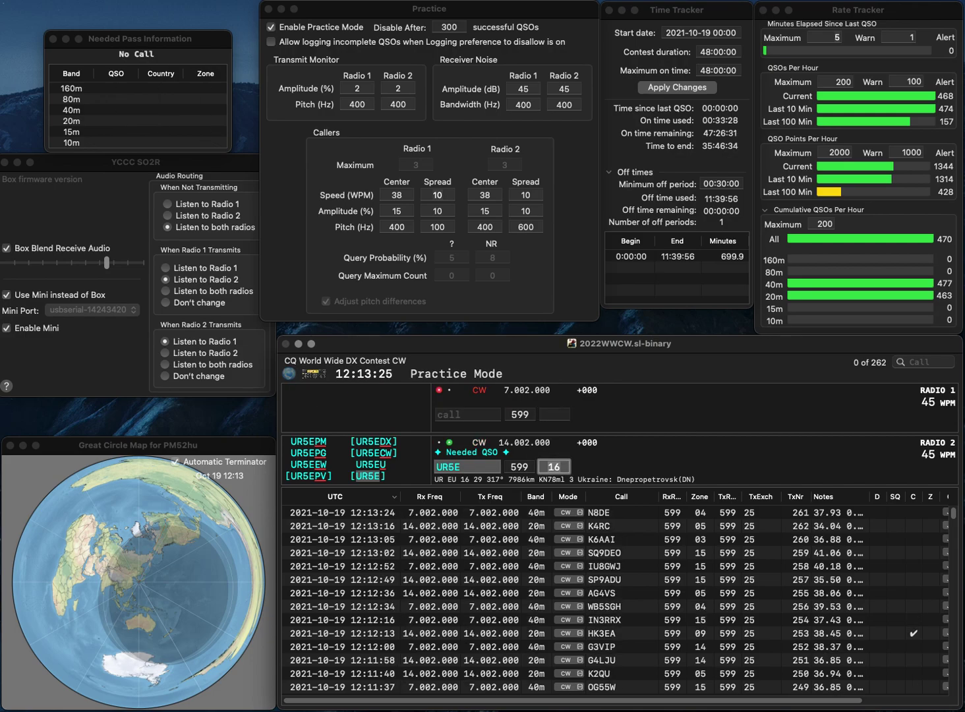
key("Return")
Step: Answer YC9BAC on Radio 1 and WO2T on Radio 2, and log them with zones 28 and 05
type("YC")
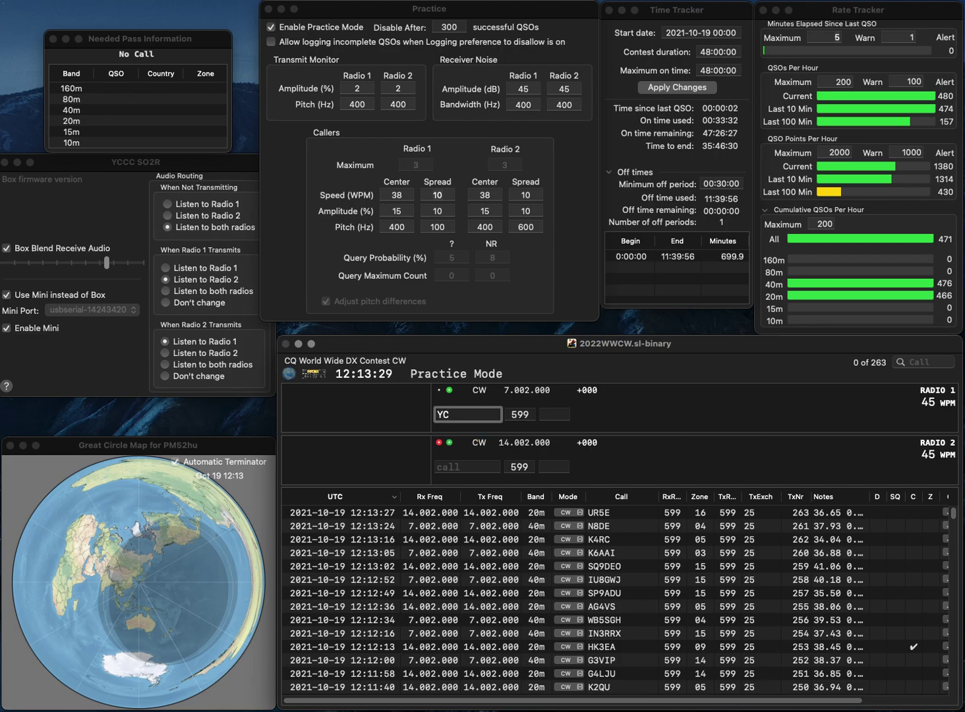
type("9BAX")
key("BackSpace")
type("C")
key("Return")
type("W")
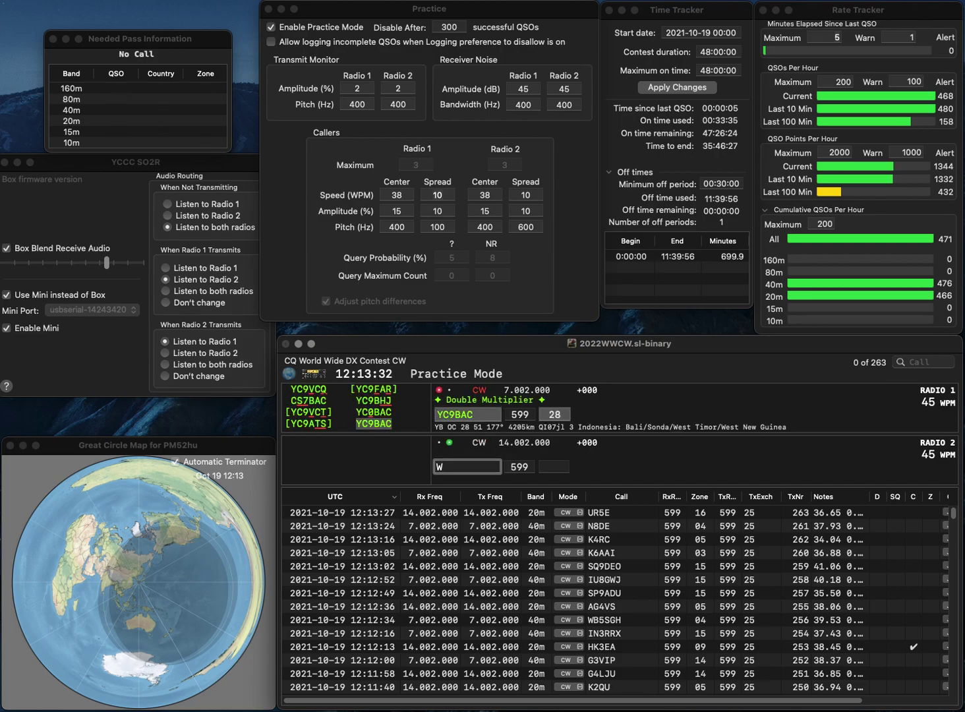
type("O2T")
key("Return")
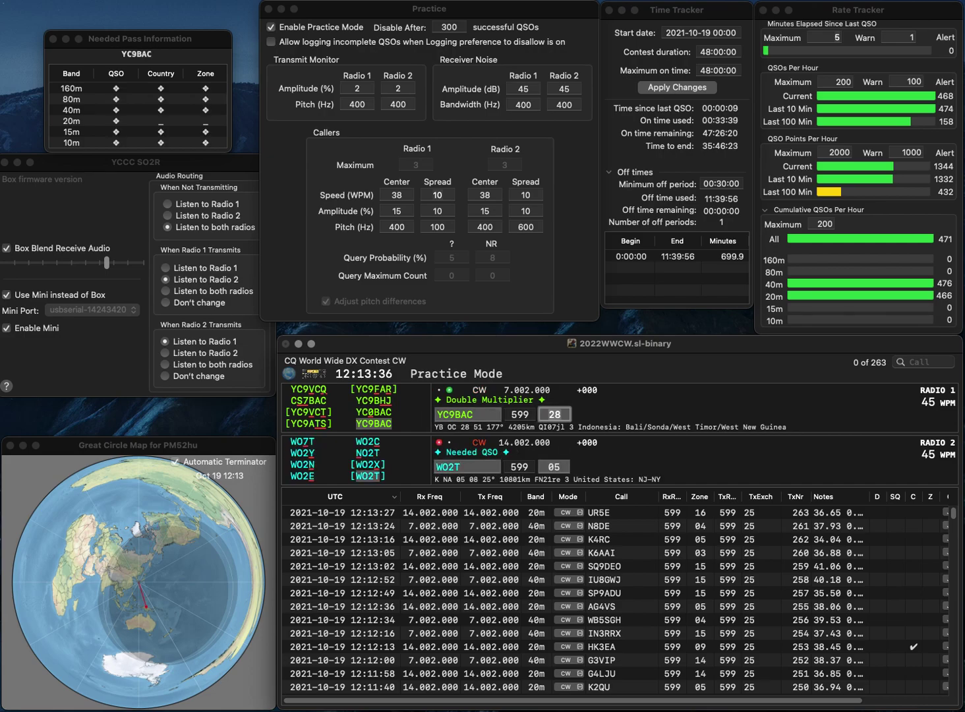
key("Return")
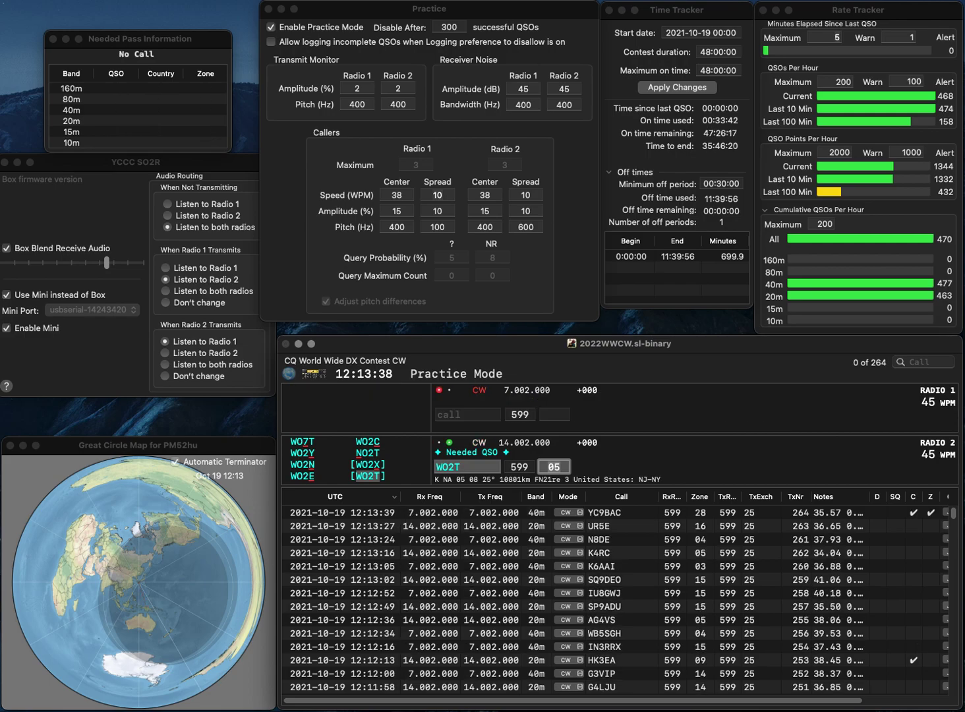
key("Return")
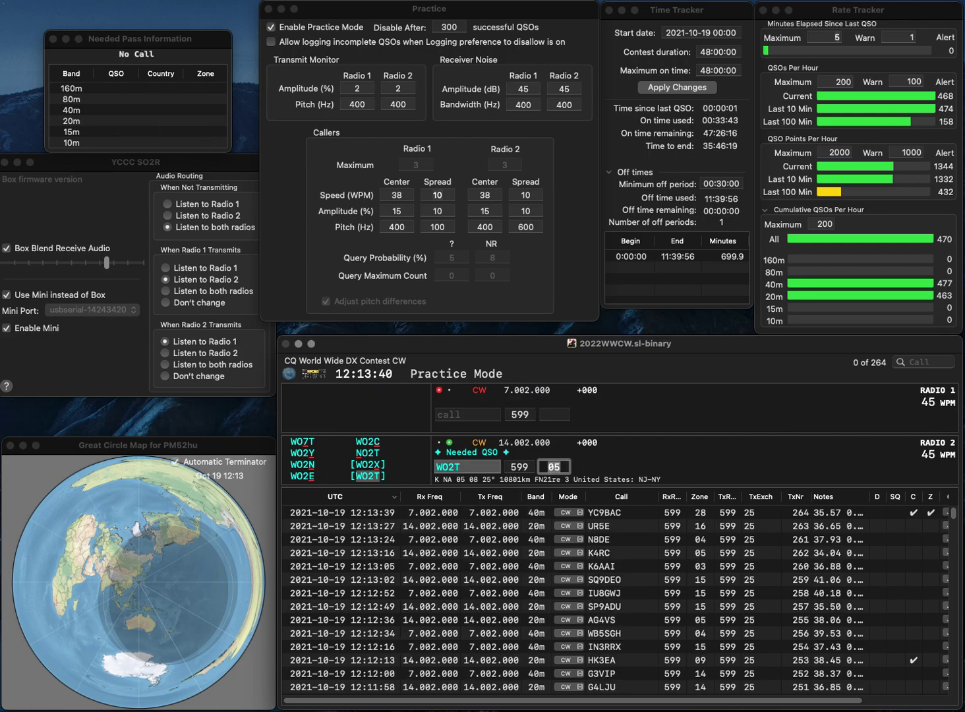
type("N5")
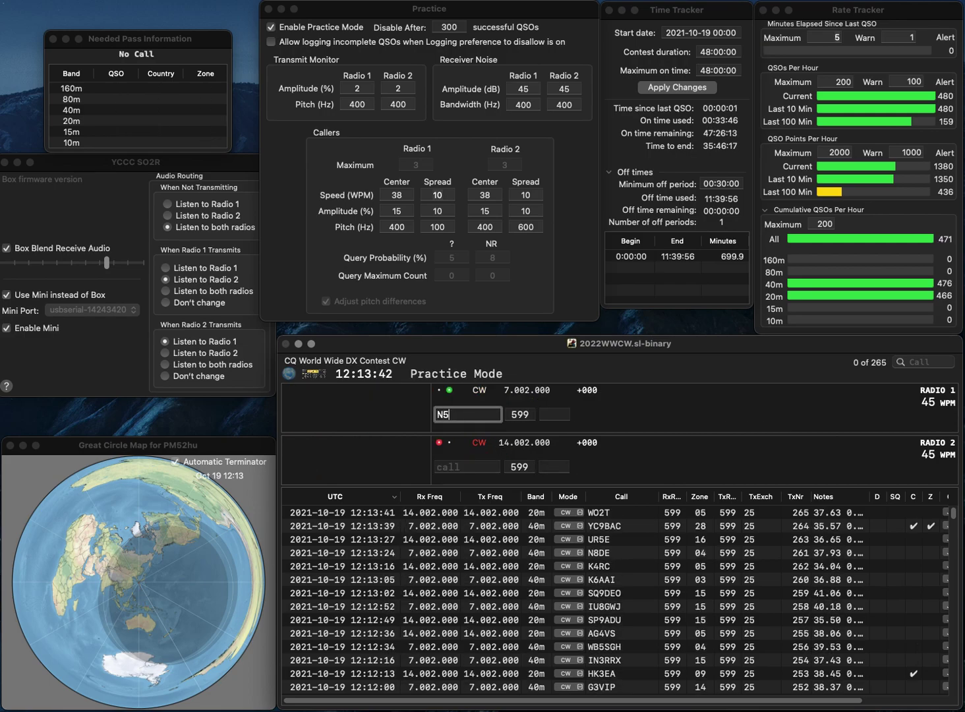
type("E")
key("Return")
type("EU")
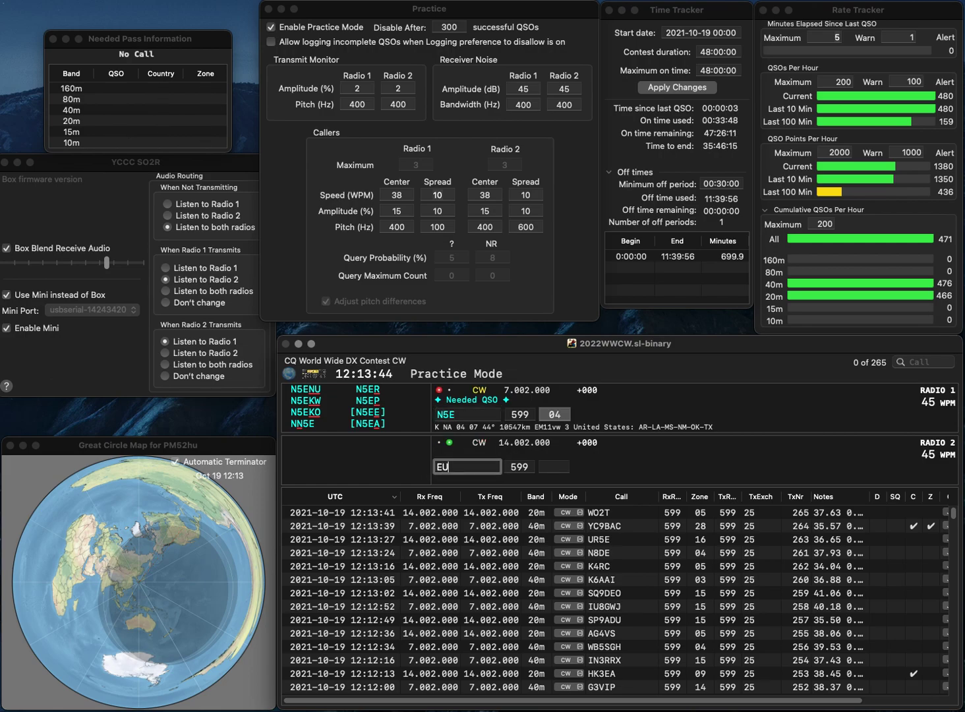
type("1FQ")
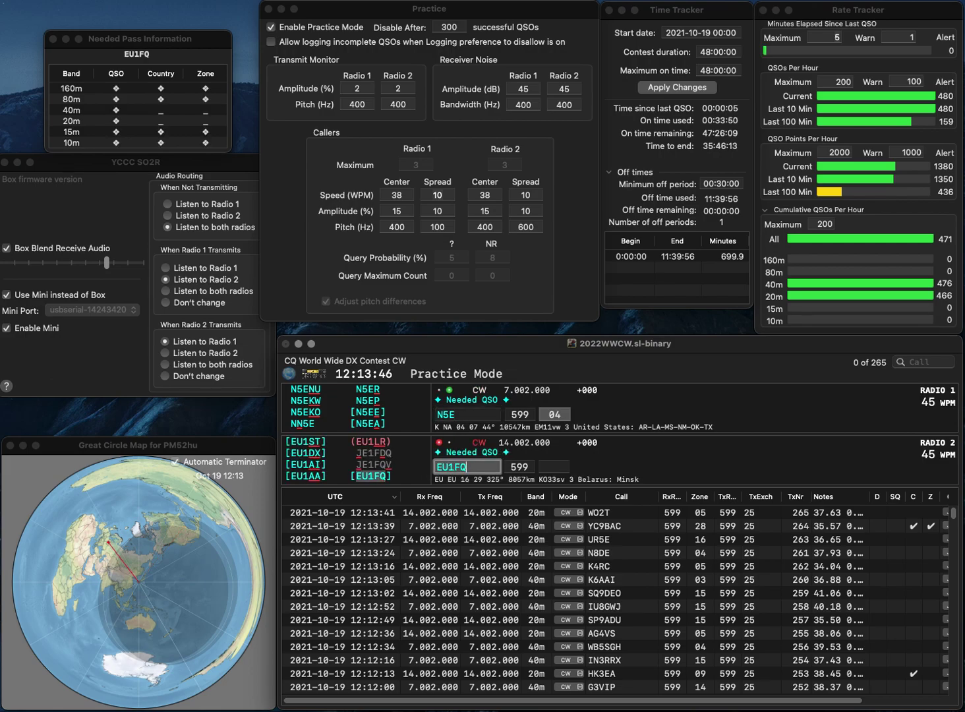
key("Return")
type("FI")
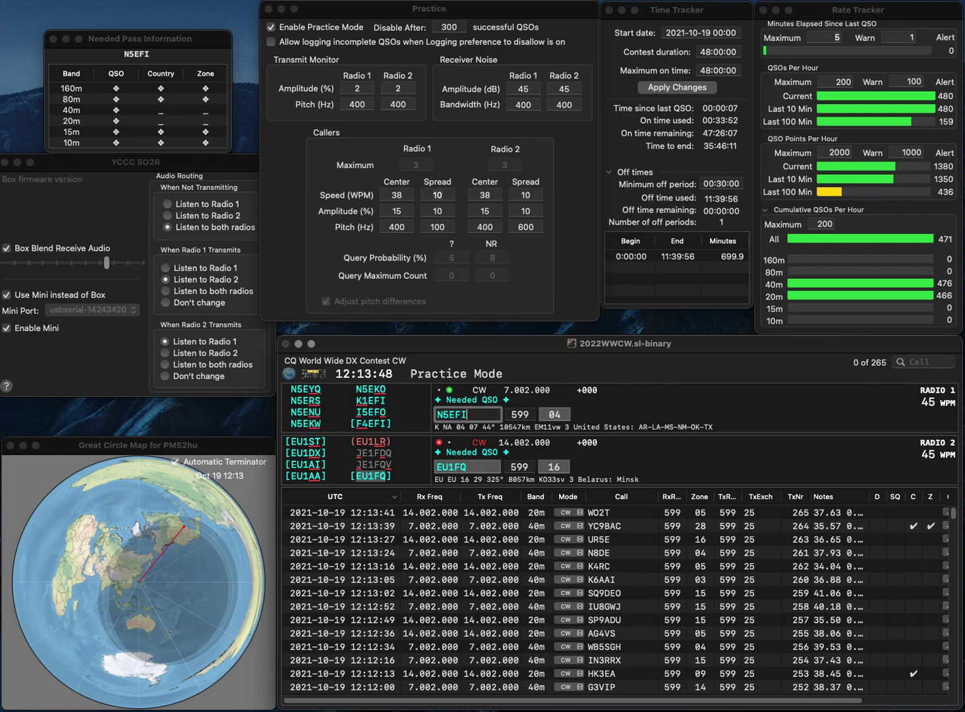
key("Return")
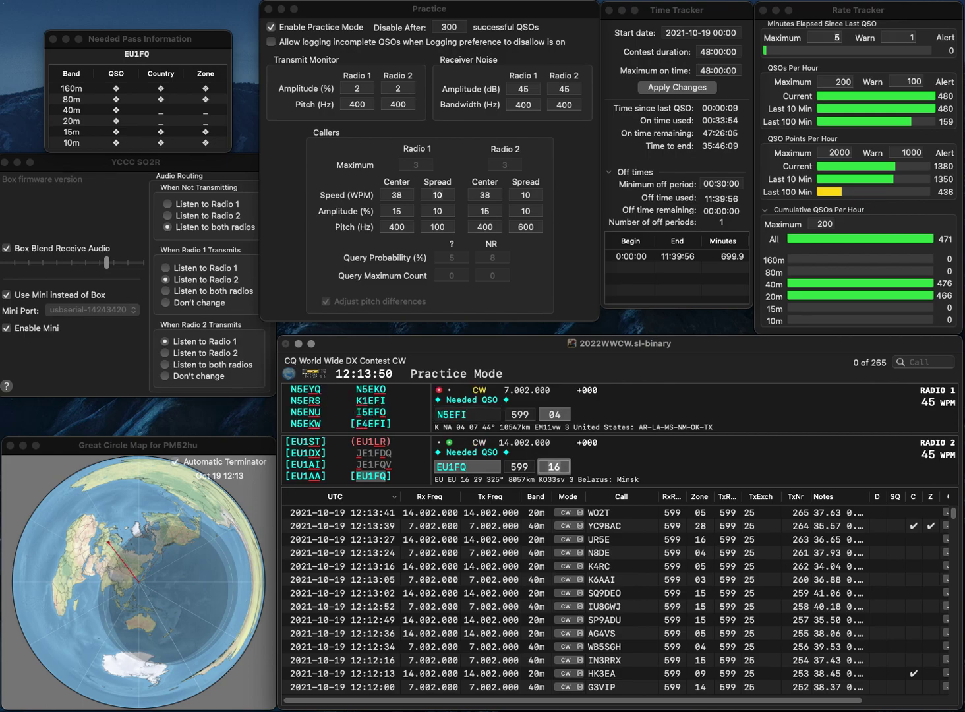
key("Return")
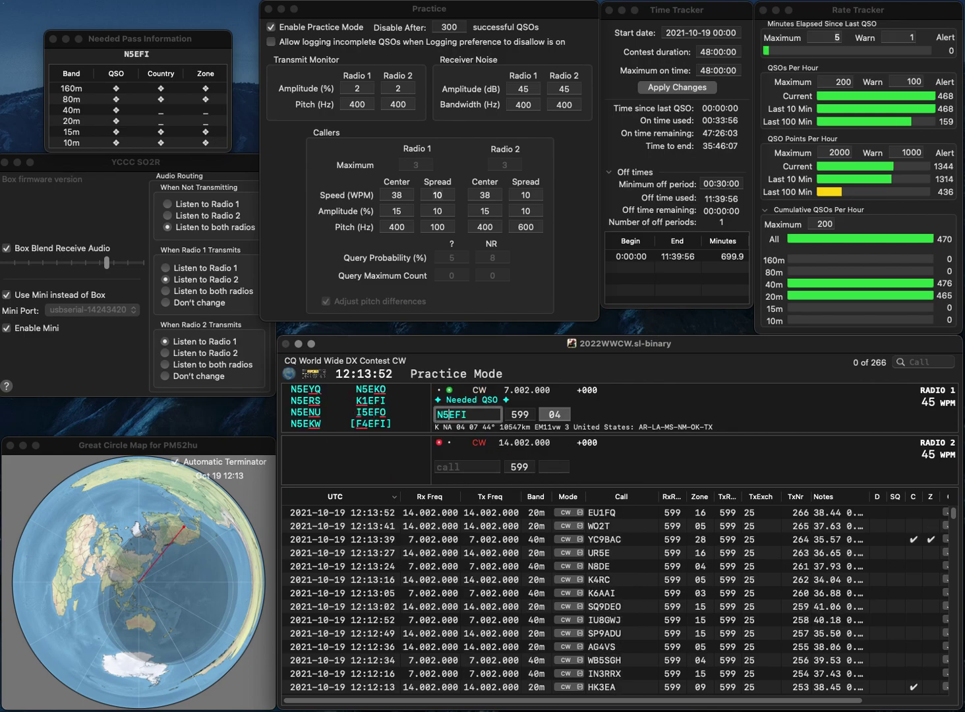
type("ERS")
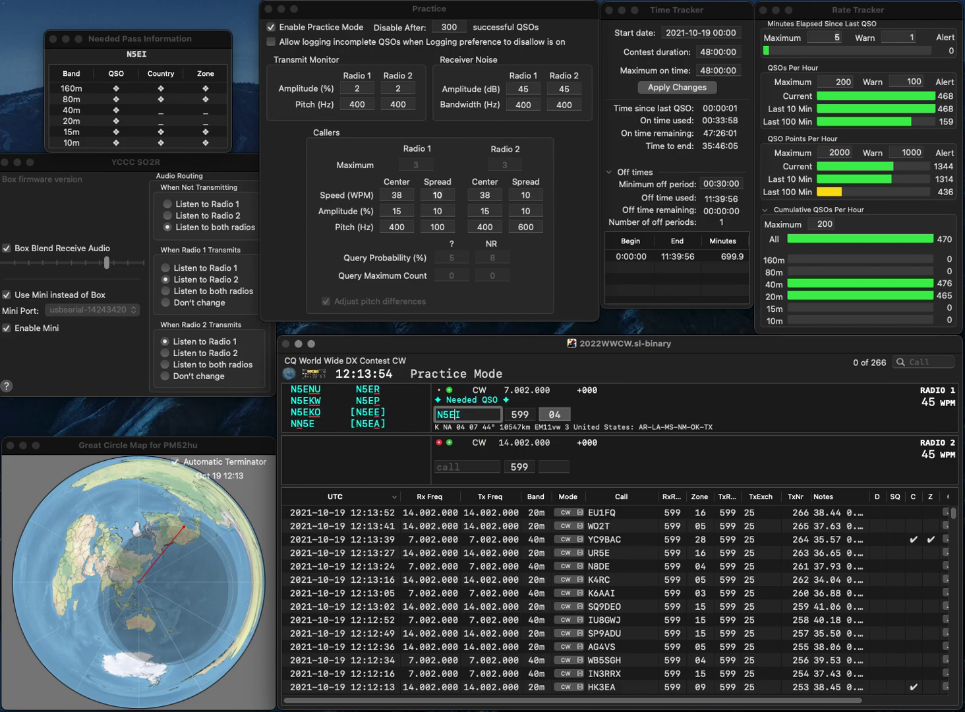
type("NE0K")
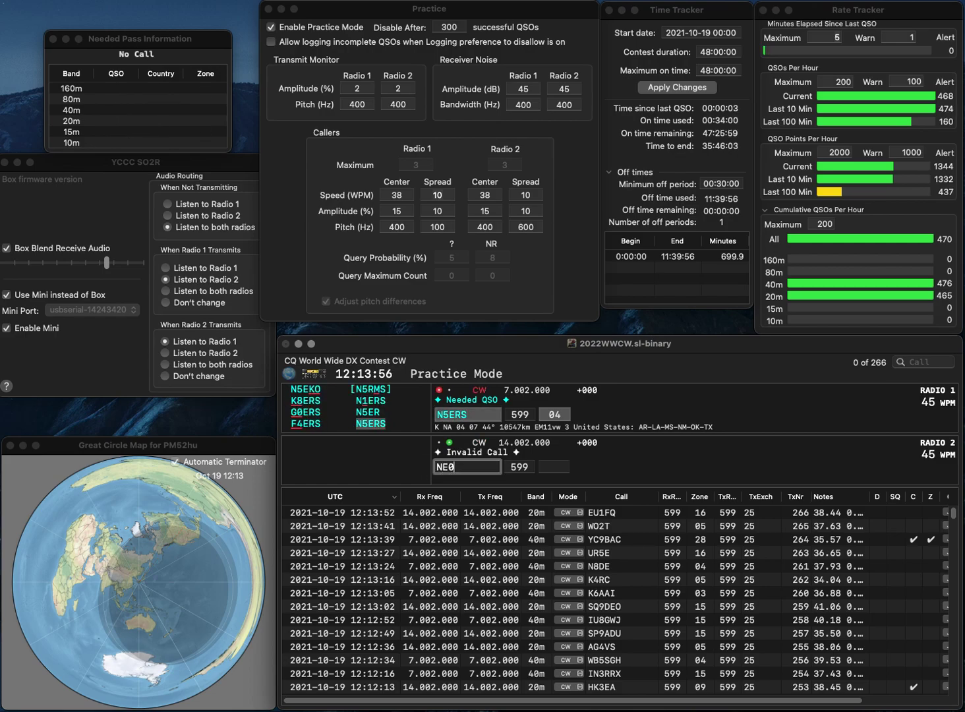
key("Home")
key("Delete")
type("K")
key("End")
key("Tab")
key("Return")
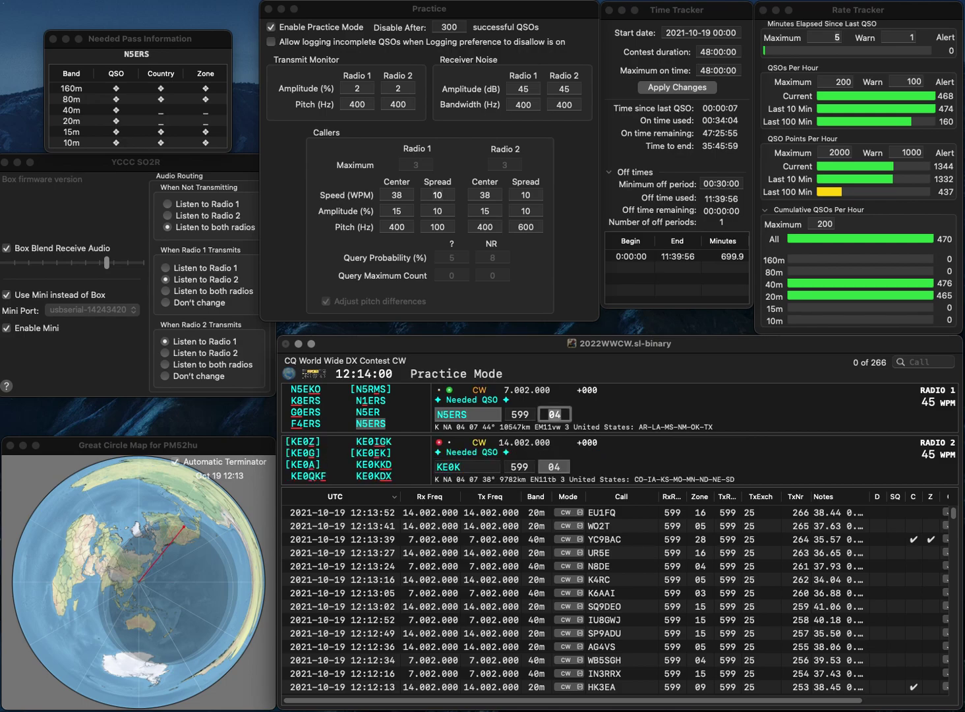
key("Tab")
key("Return")
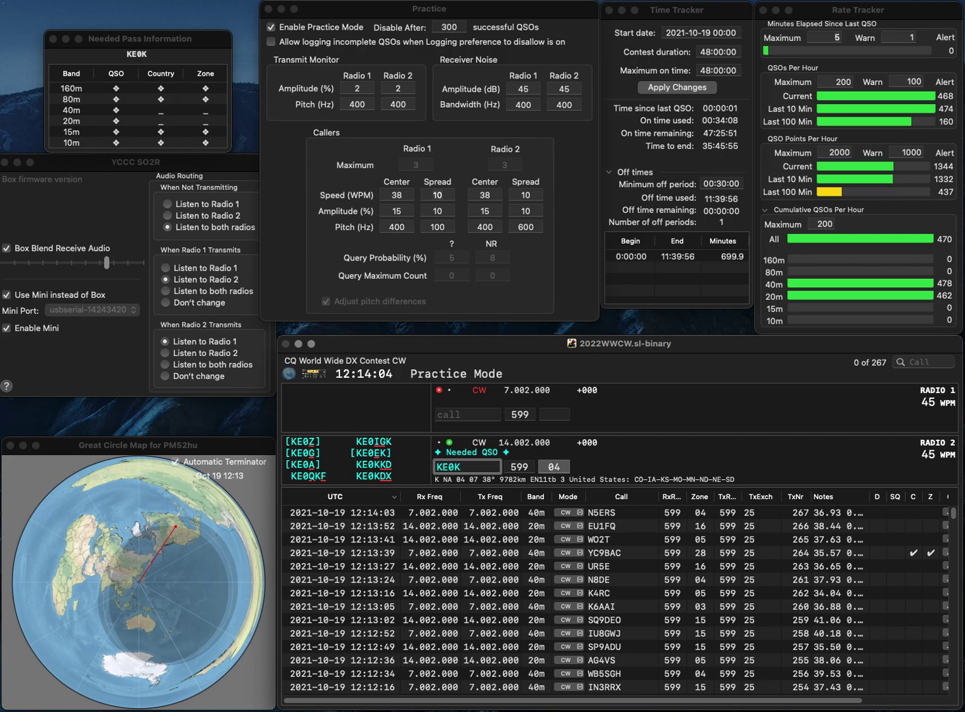
type("KD")
key("Return")
type("P5ZK")
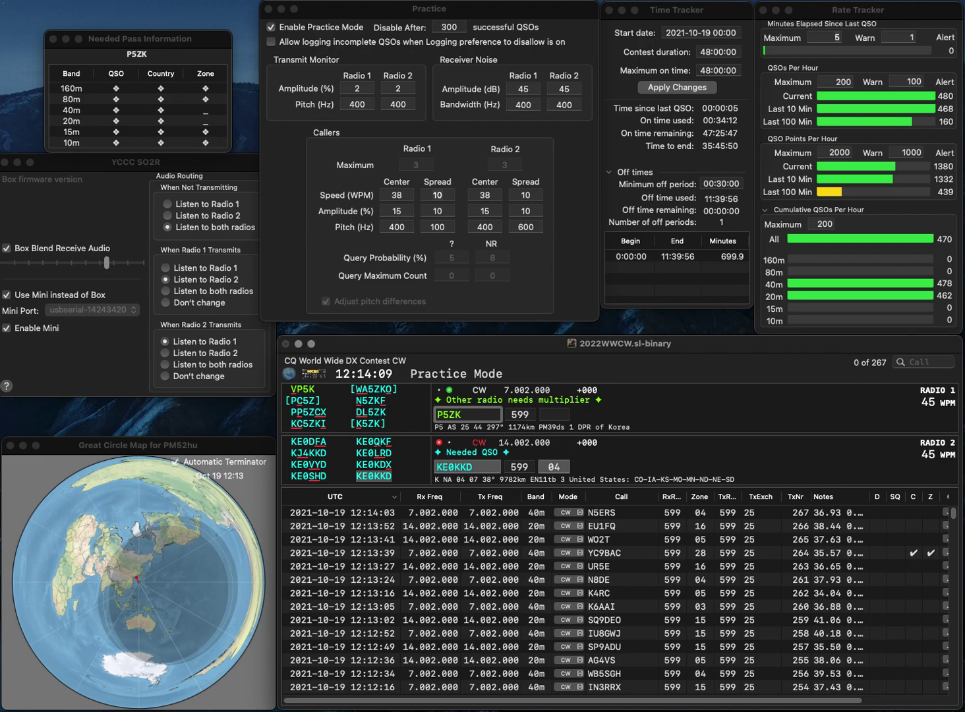
type("P")
key("BackSpace")
type("CX")
key("Return")
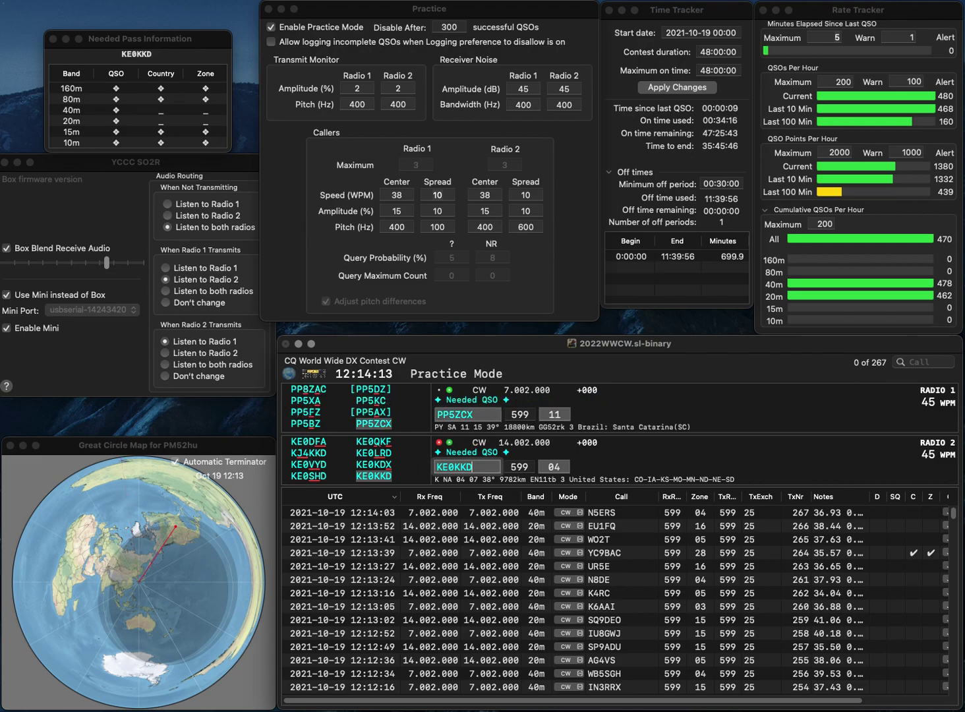
key("Return")
key("Return")
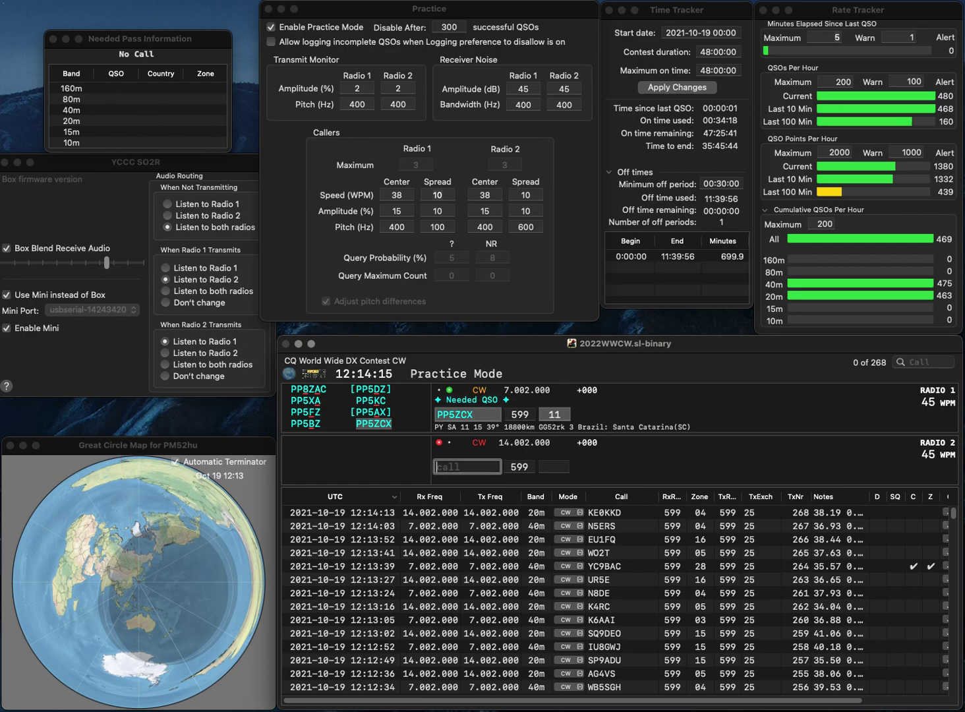
type("DL2AWG")
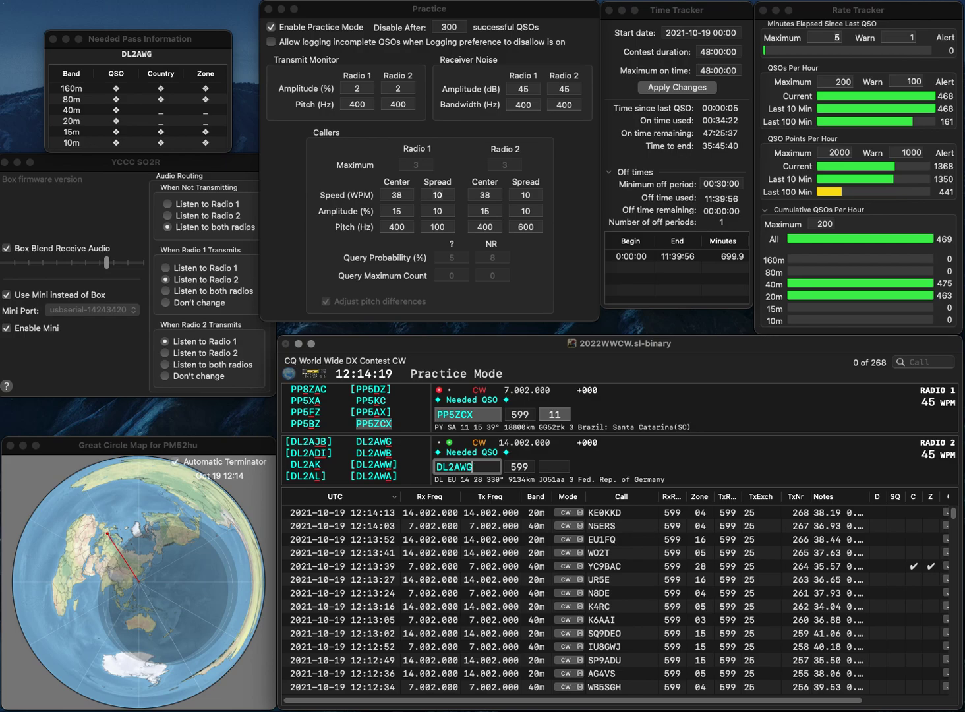
key("Return")
key("Return")
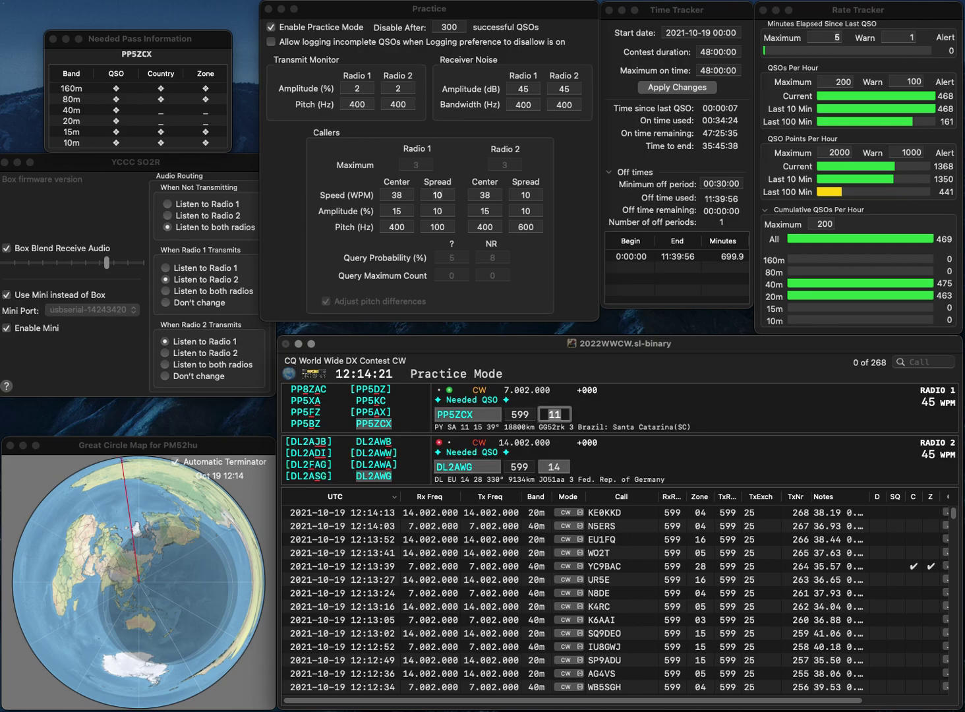
key("Tab")
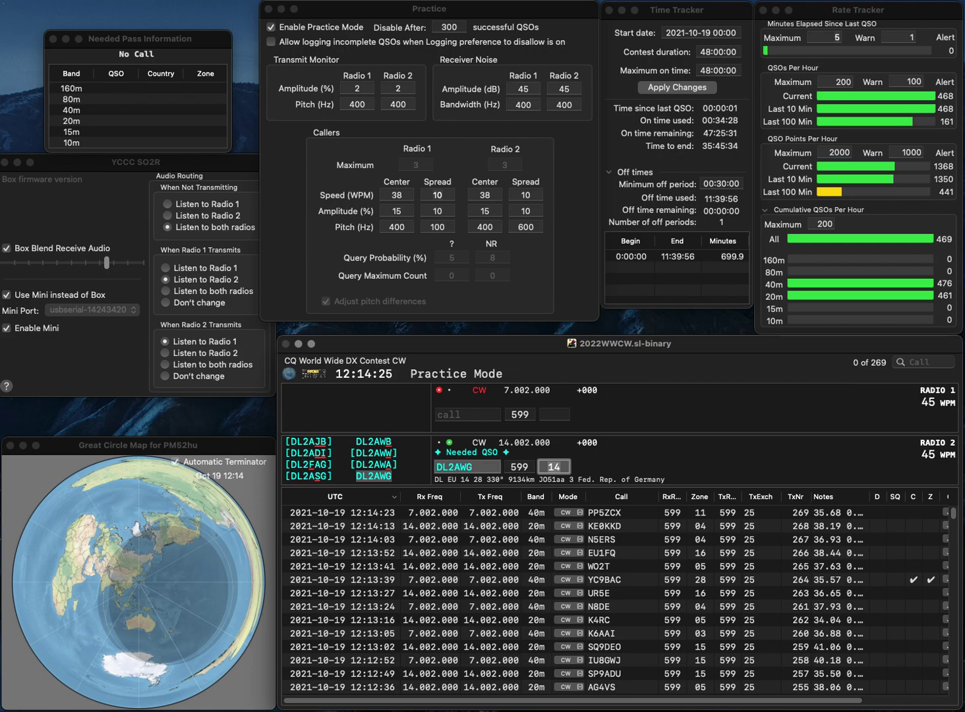
key("Return")
type("JR2TS")
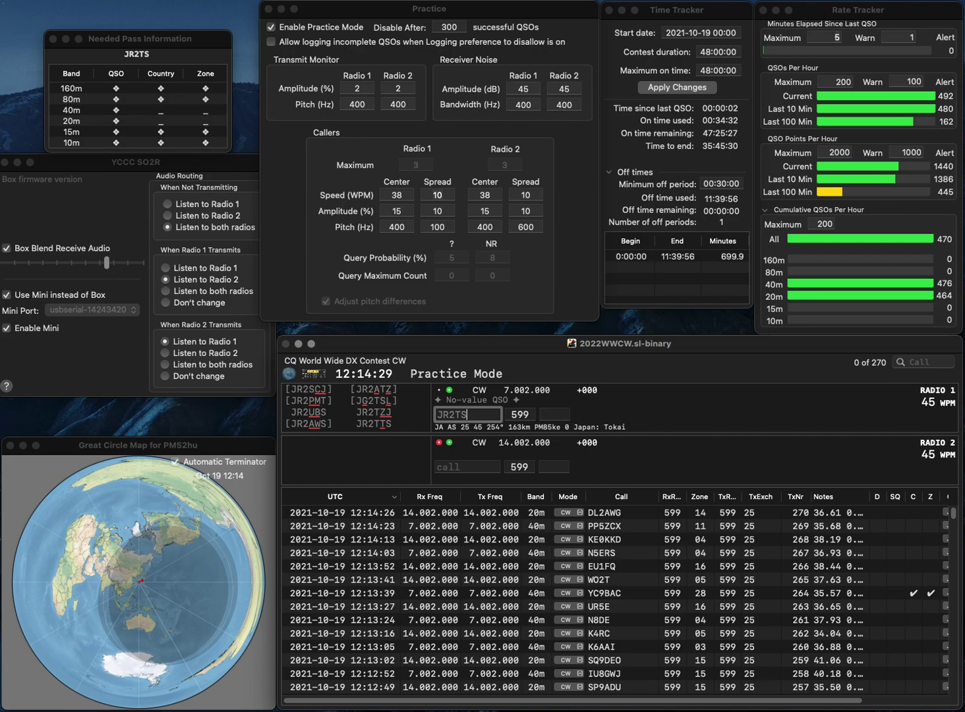
key("BackSpace")
type("TS")
key("Return")
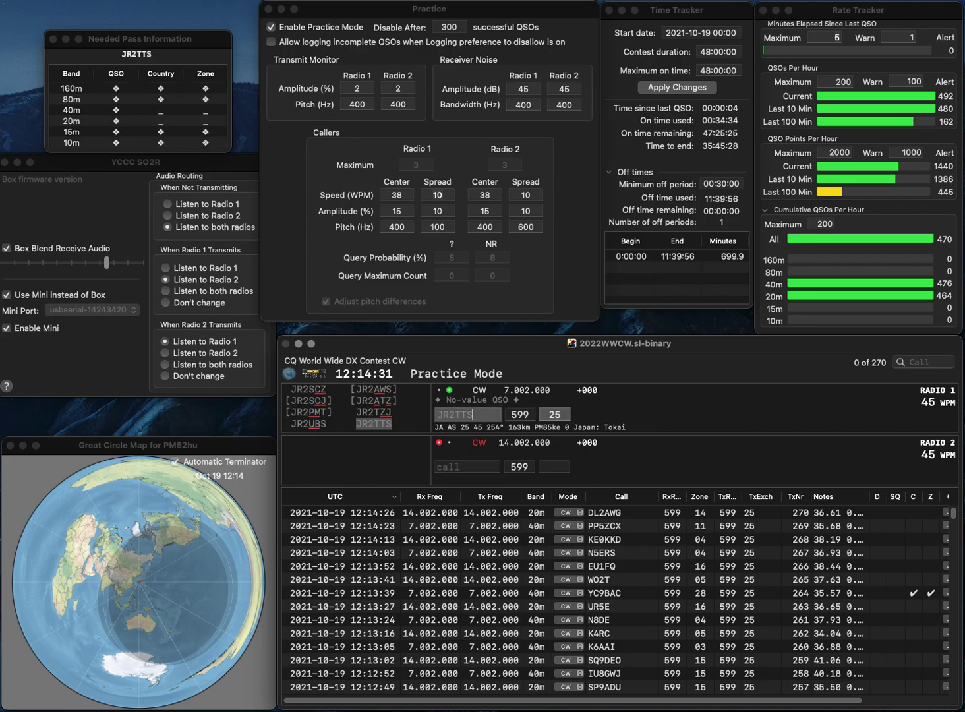
type("N7SJM")
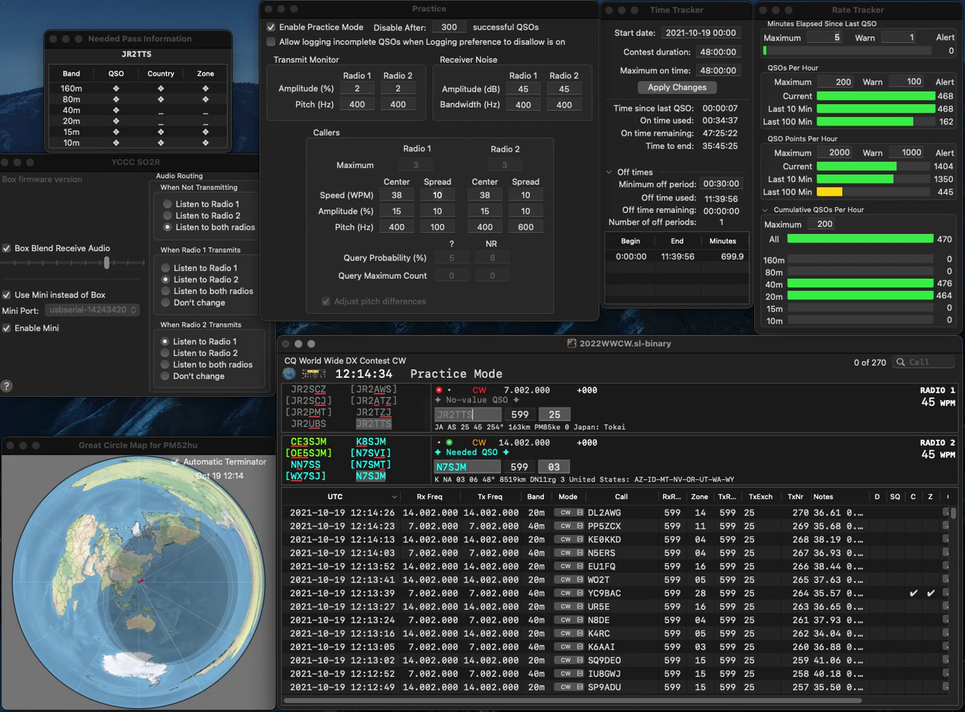
key("Return")
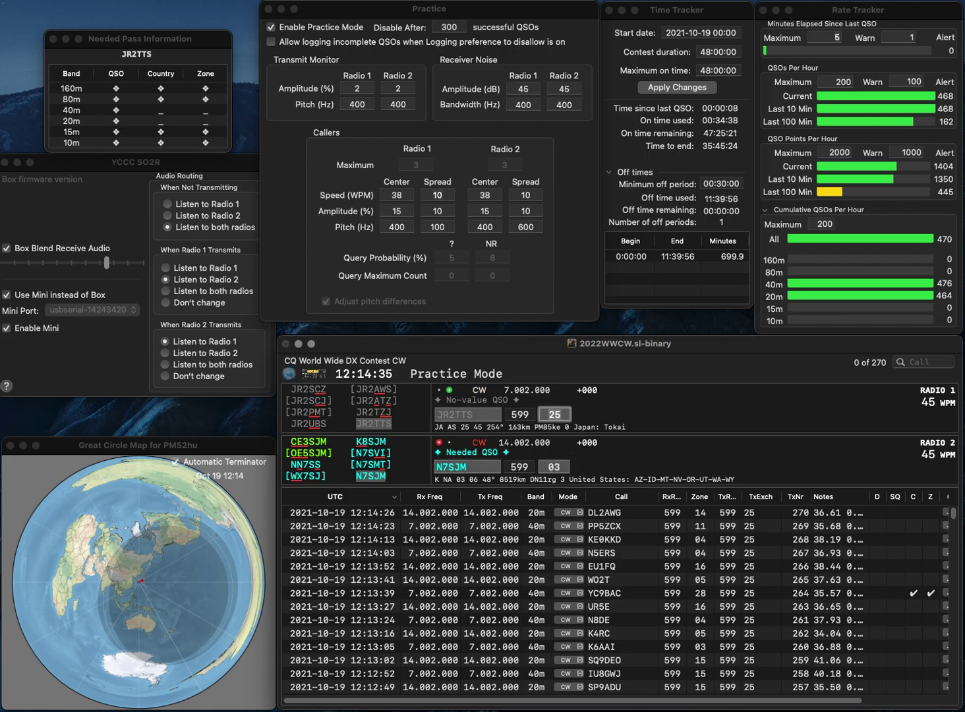
key("Return")
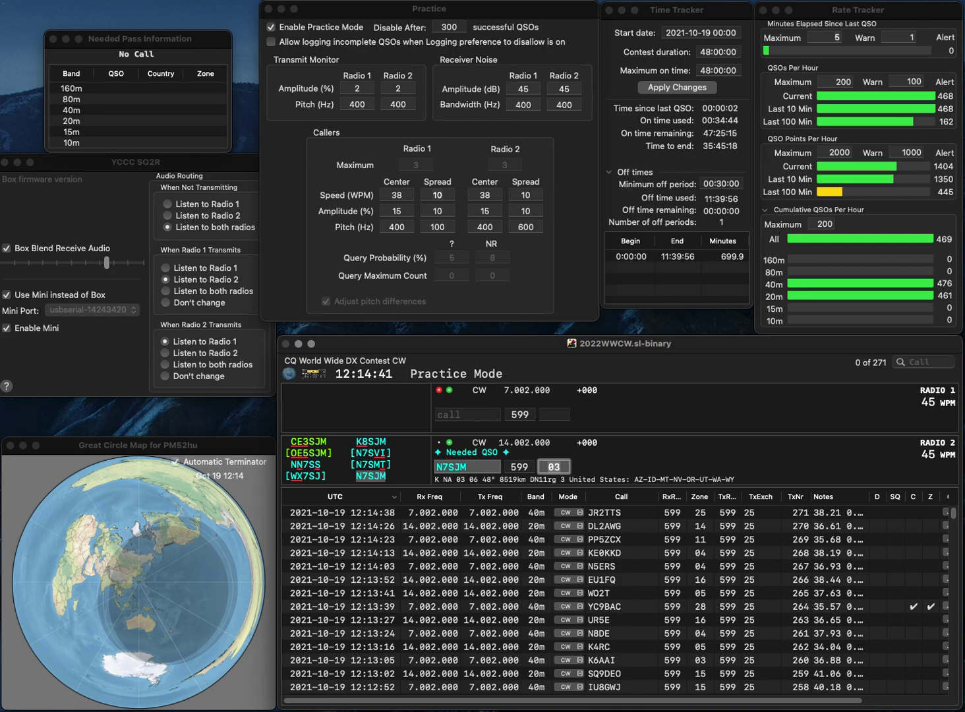
key("Return")
Step: Enter the partial call SEC on Radio 1 and SP2FVM on Radio 2, and answer both callers
type("SEC")
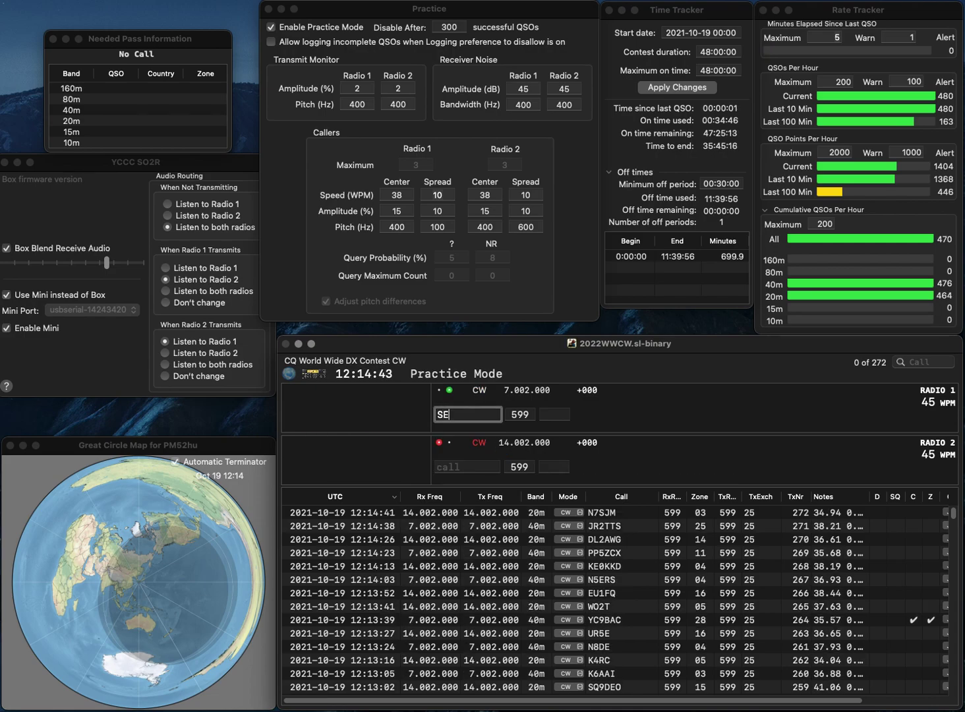
key("Return")
type("SP")
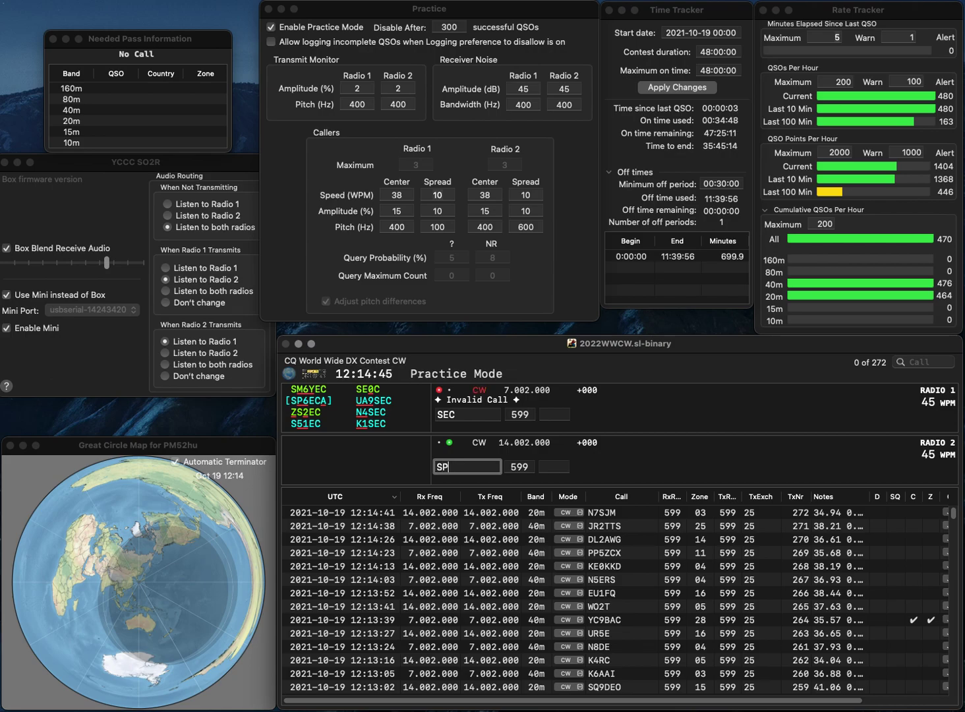
type("2FVM")
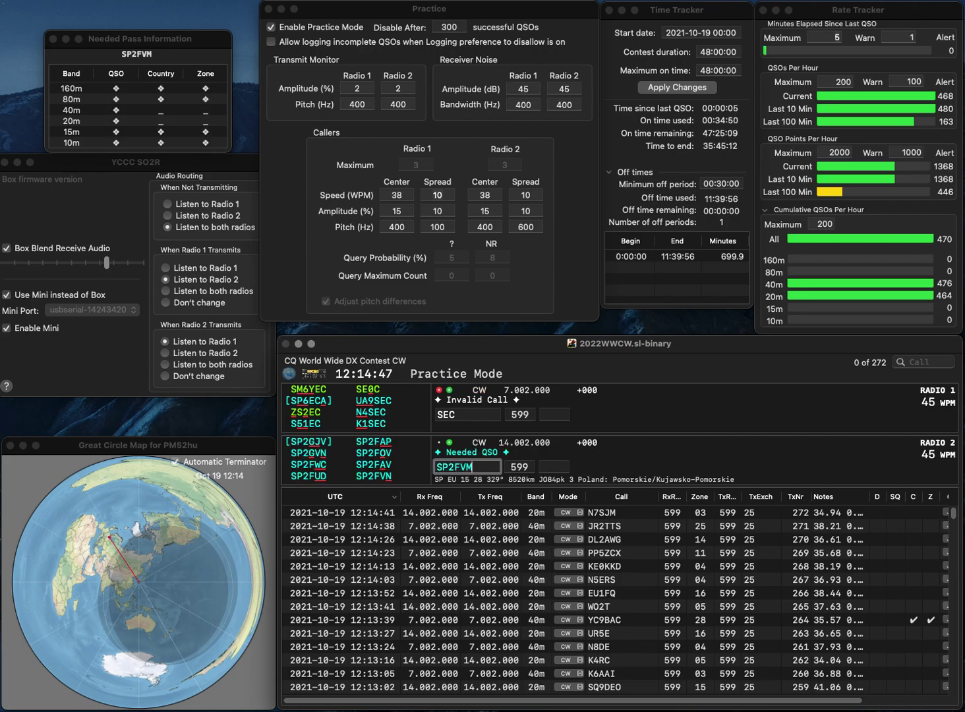
key("Return")
type("HEC")
type("G")
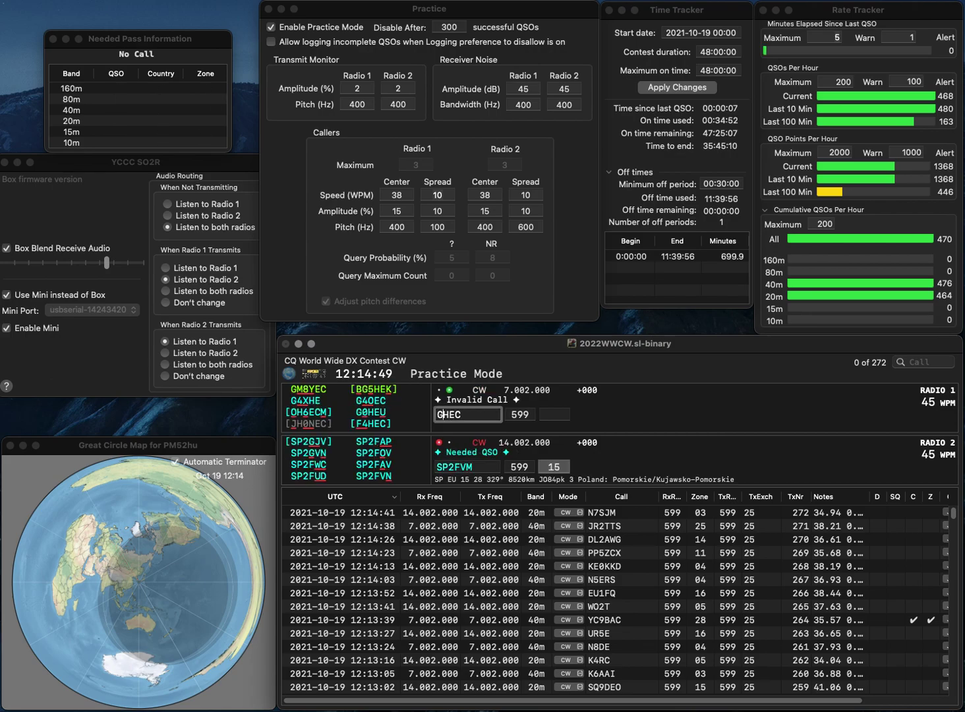
type("4")
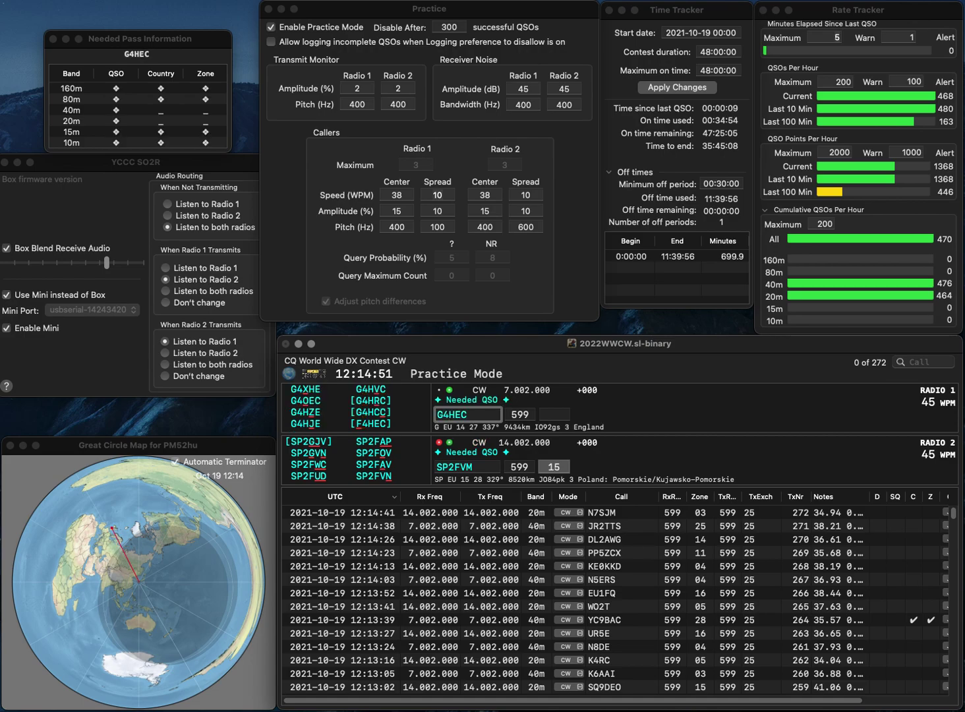
key("BackSpace")
key("BackSpace")
type("F4")
key("Return")
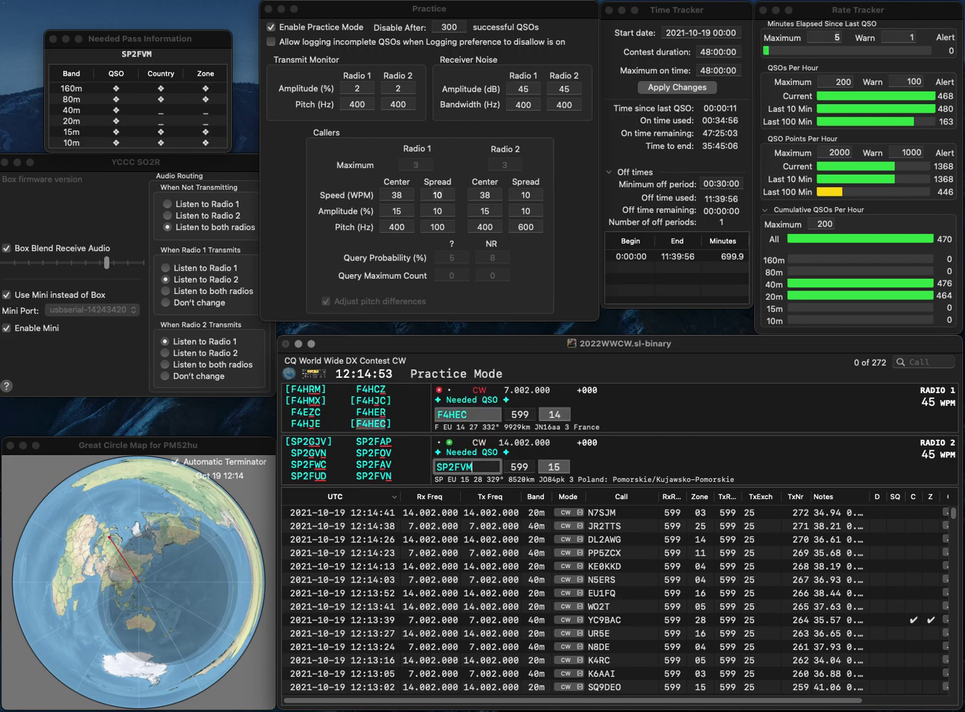
Step: Correct the Radio 2 call from SP2FVM to SP2FVD
key("BackSpace")
type("U")
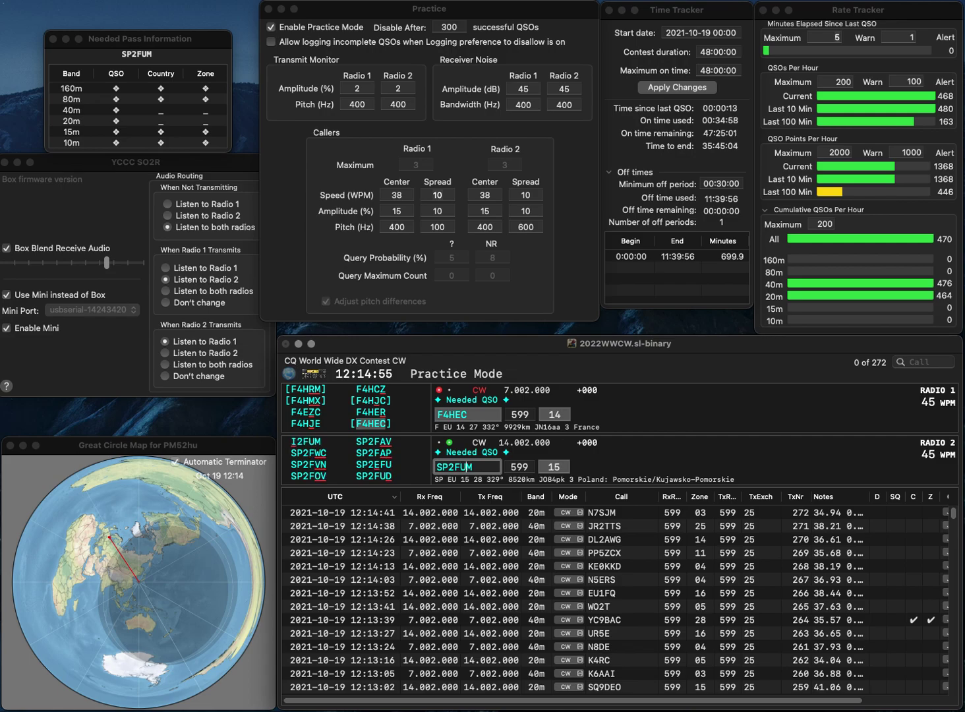
key("BackSpace")
type("VD")
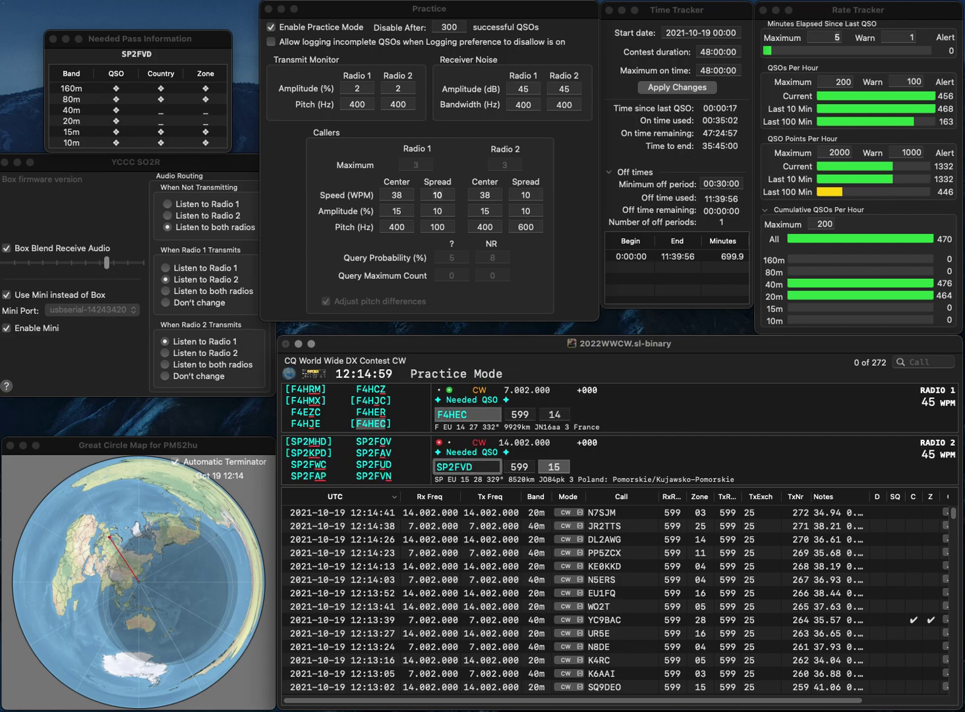
key("Return")
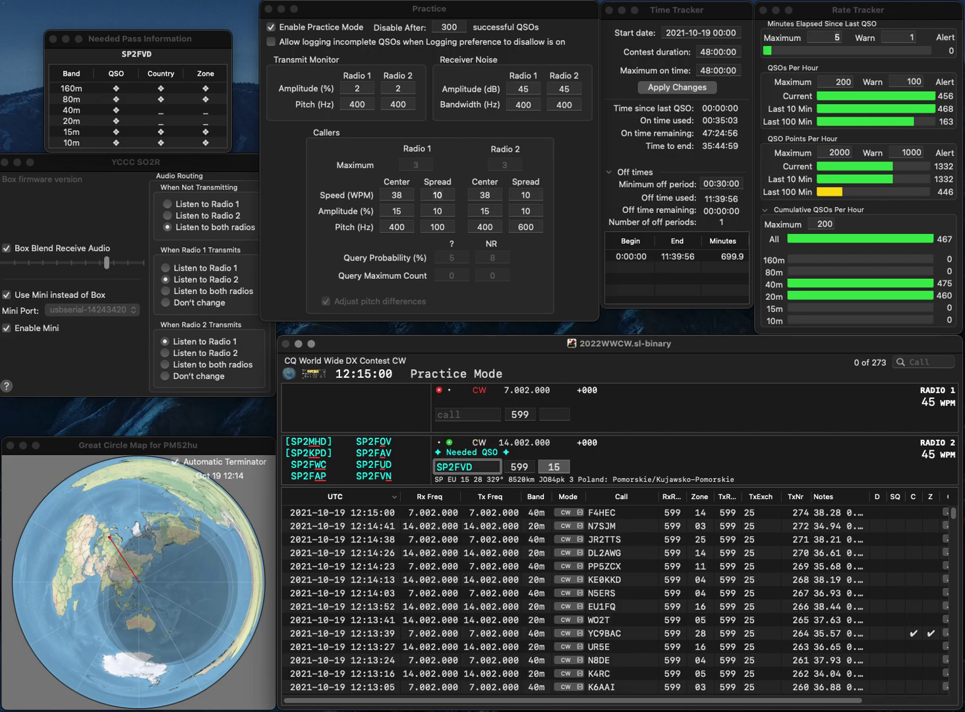
key("BackSpace")
type("N")
key("Return")
type("D9G")
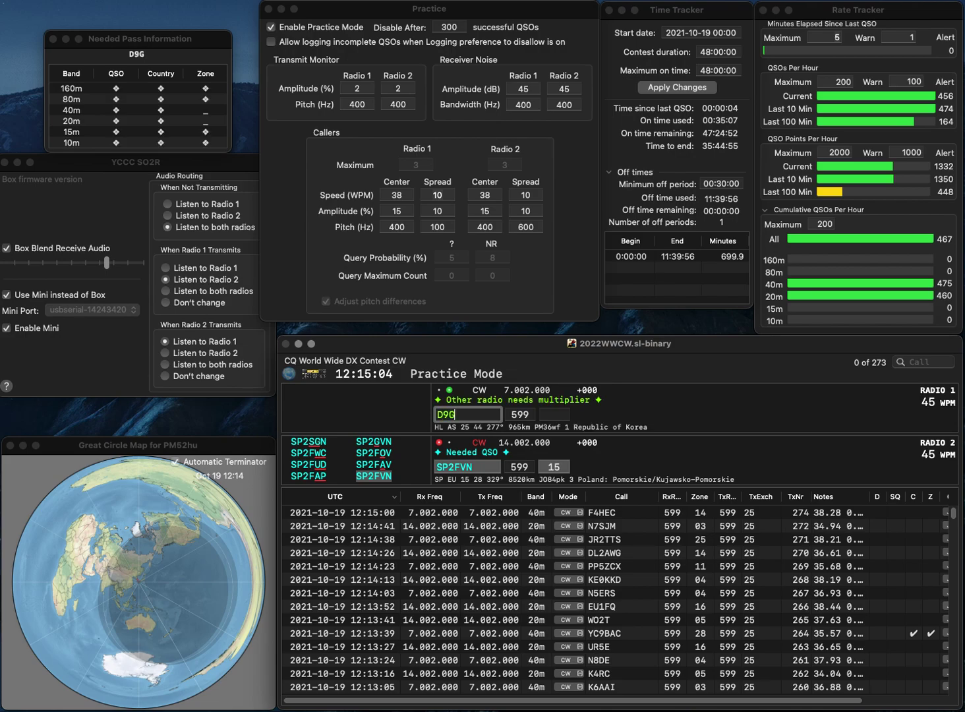
type("WA")
key("Delete")
type("DL")
key("Return")
Step: Log SP2FVN on Radio 2 with zone 15 and DL9GWA on Radio 1 with zone 14
key("Return")
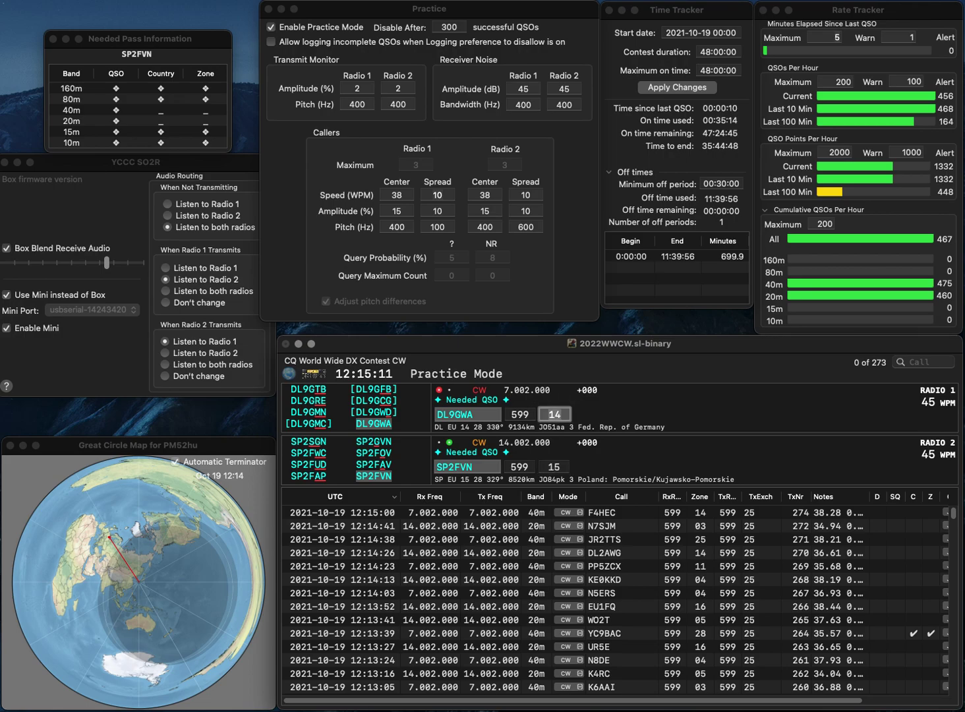
key("Tab")
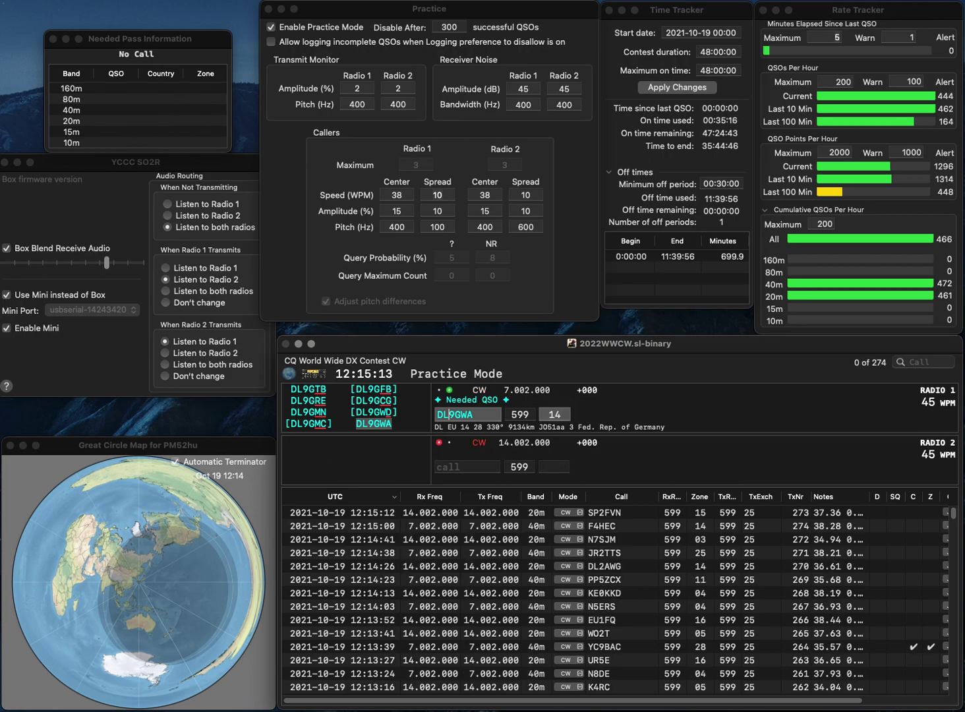
key("Return")
key("Return")
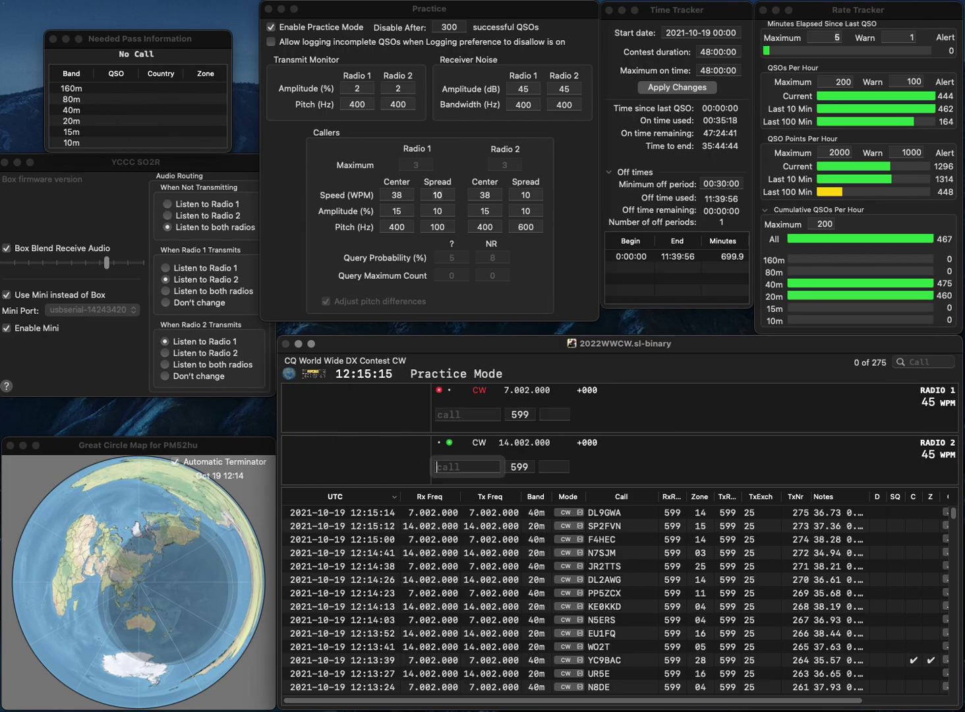
Step: Answer PS8AB on Radio 2 and KE4B on Radio 1, and log PS8AB with zone 11
type("PS8AB")
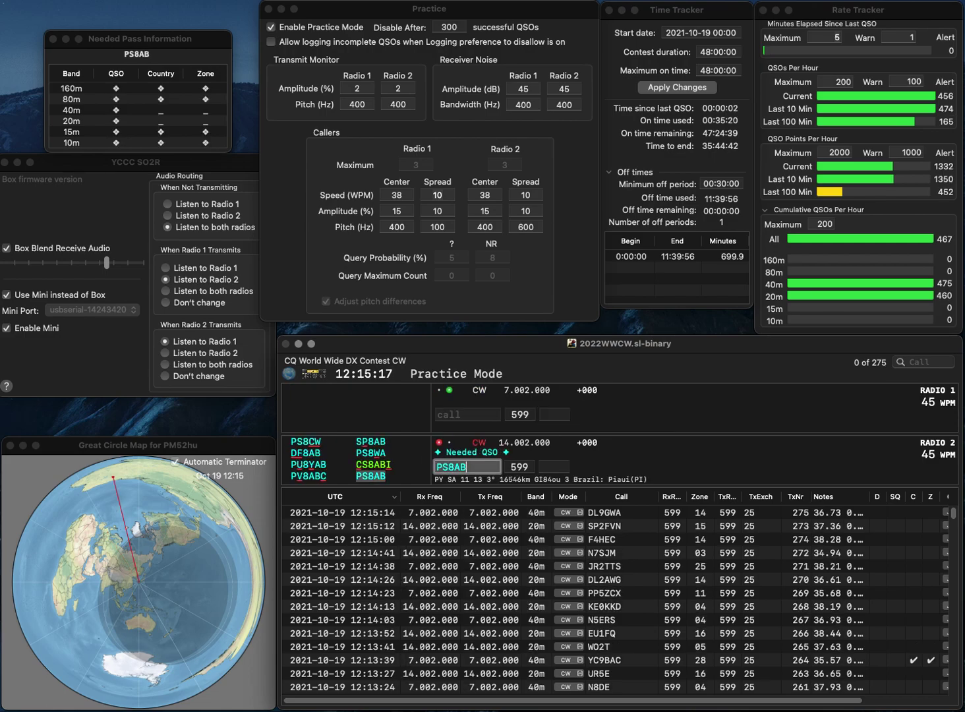
key("Return")
type("4B")
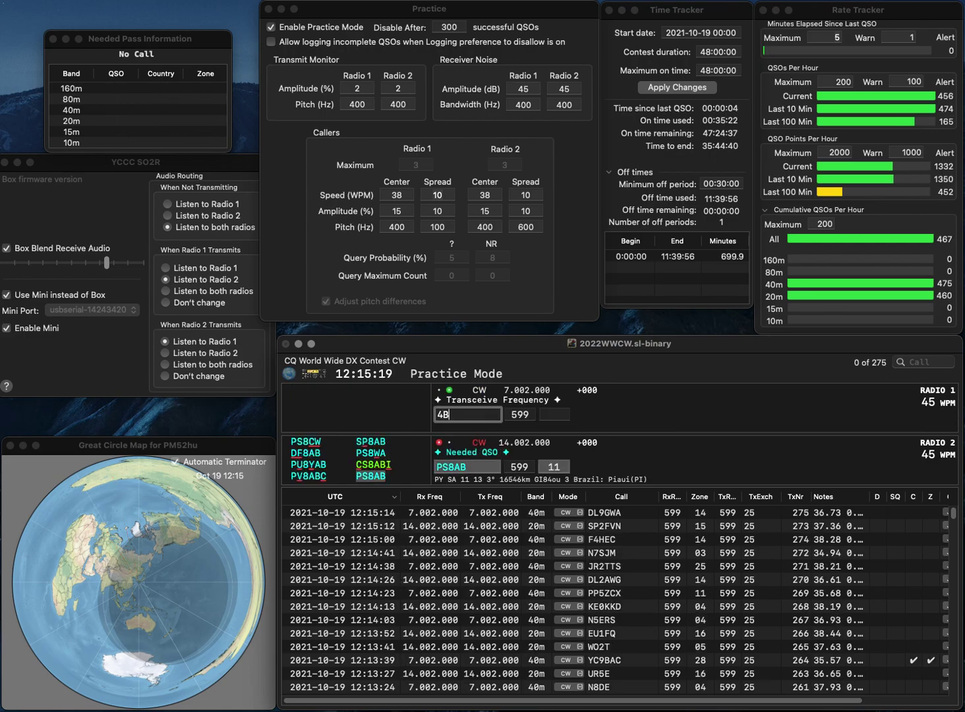
type("KE")
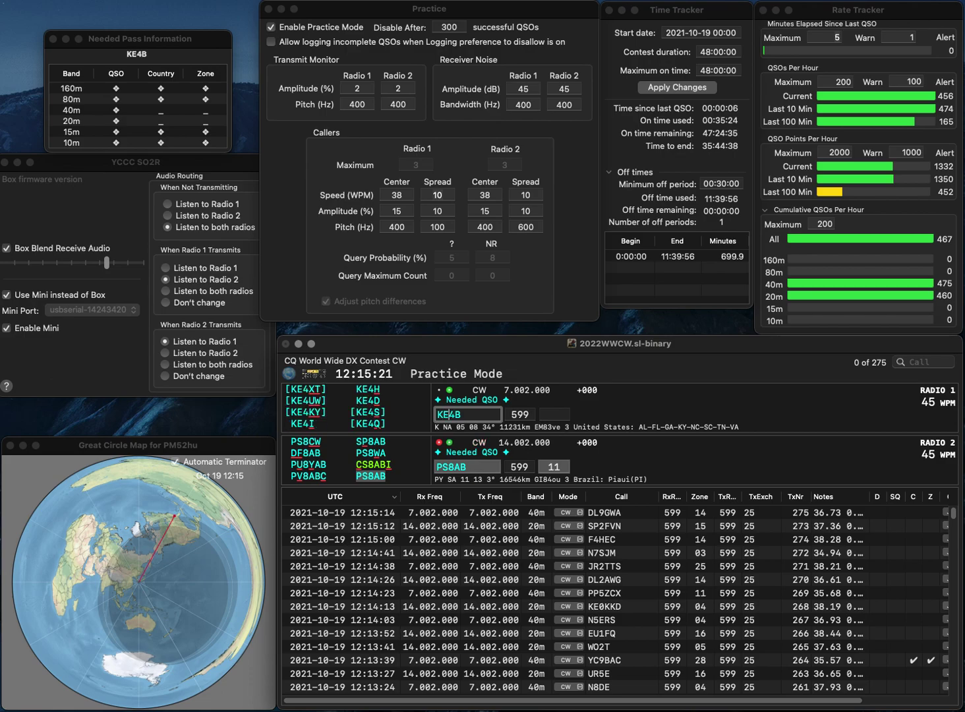
key("Return")
key("Return")
Step: Correct the Radio 1 call from KE4B to K4AB and answer the caller with it
key("space")
key("Left")
type("A")
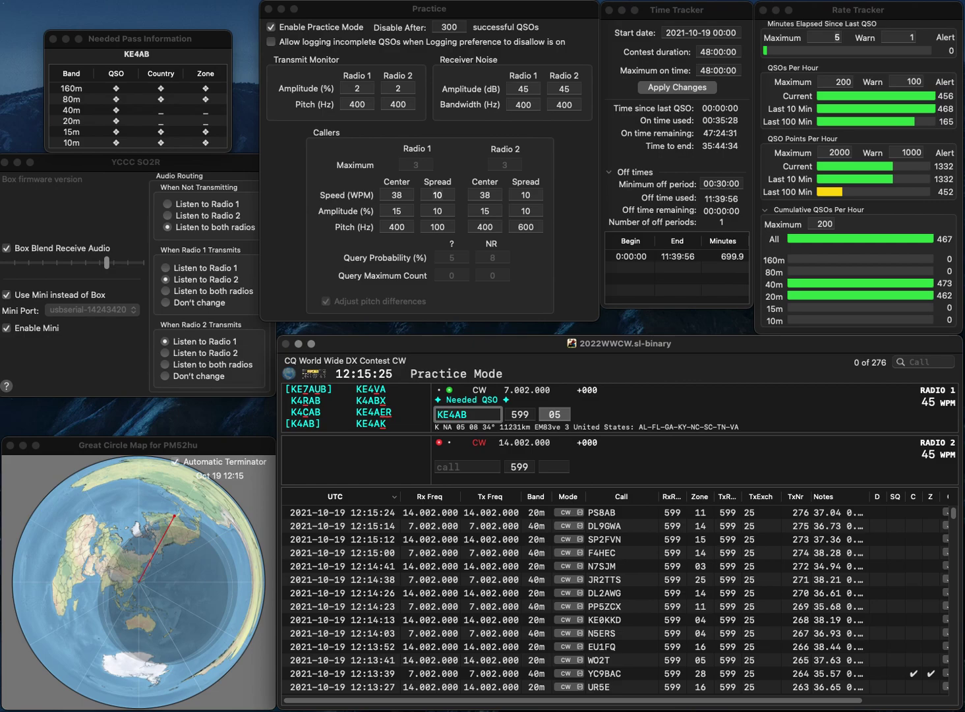
key("BackSpace")
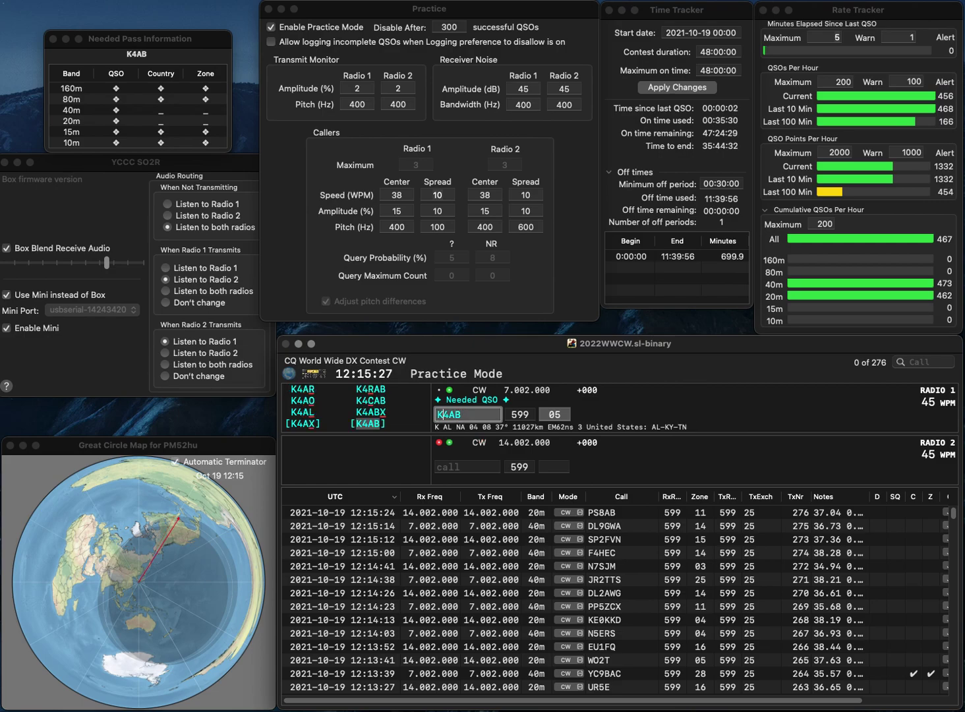
key("Tab")
type("SP9M")
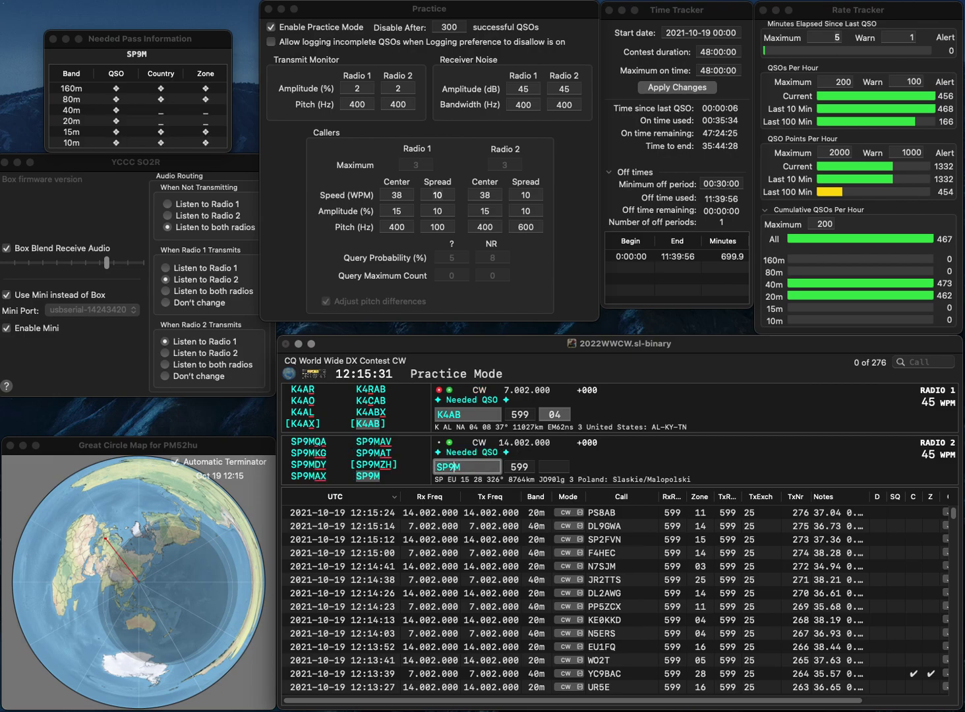
left_click(456, 467)
type("B")
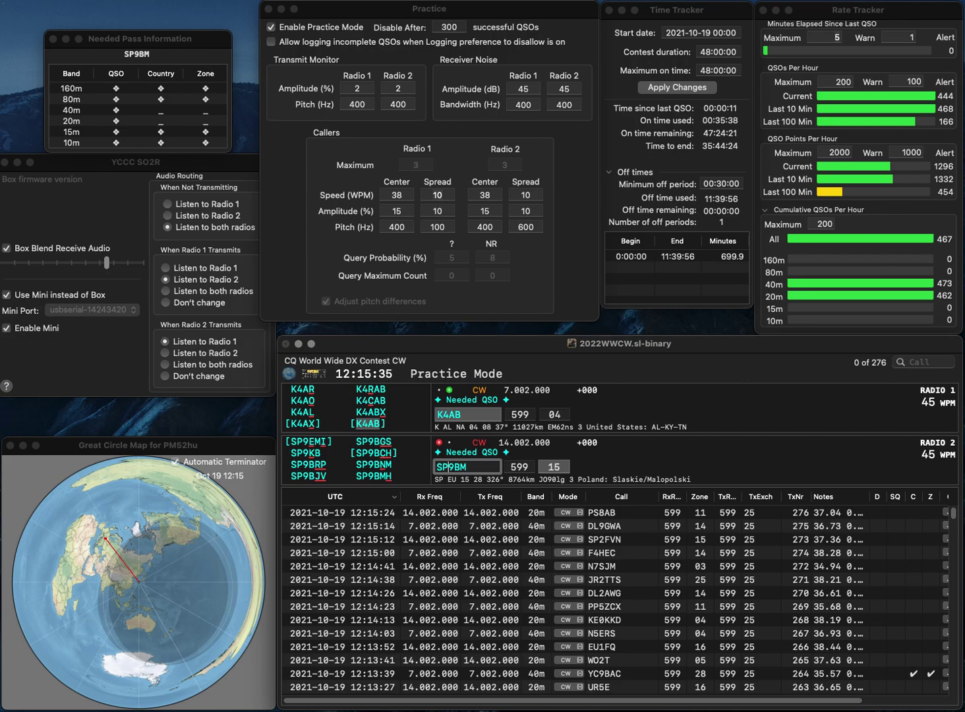
key("Return")
Step: Answer the Radio 2 caller with the corrected call DJ9BM, and the Radio 1 caller with the partial call 0LDY
type("DJ")
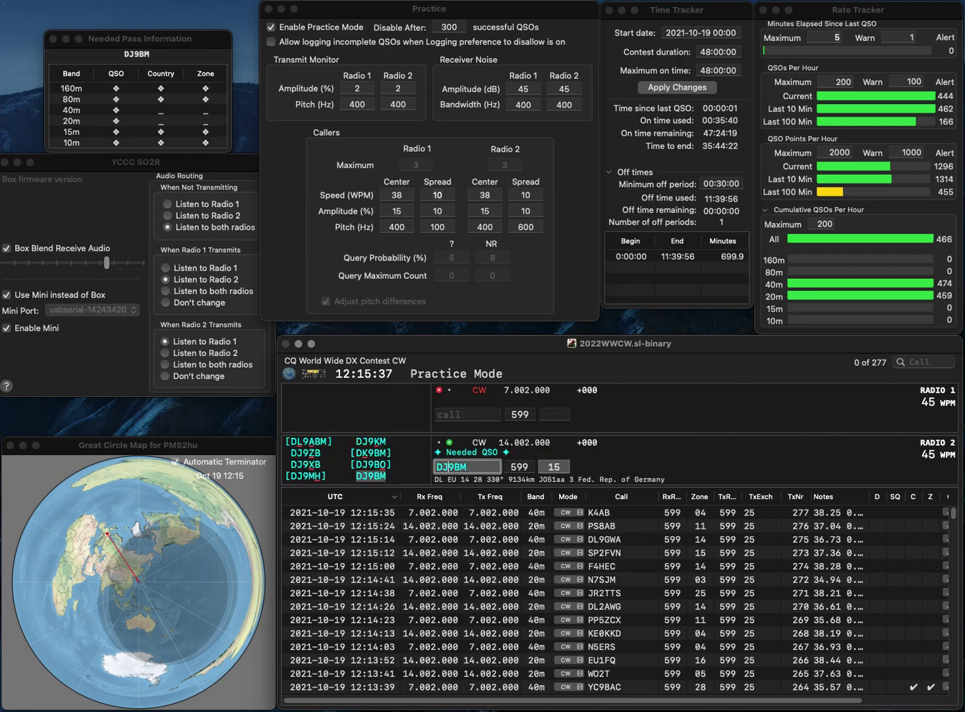
key("Return")
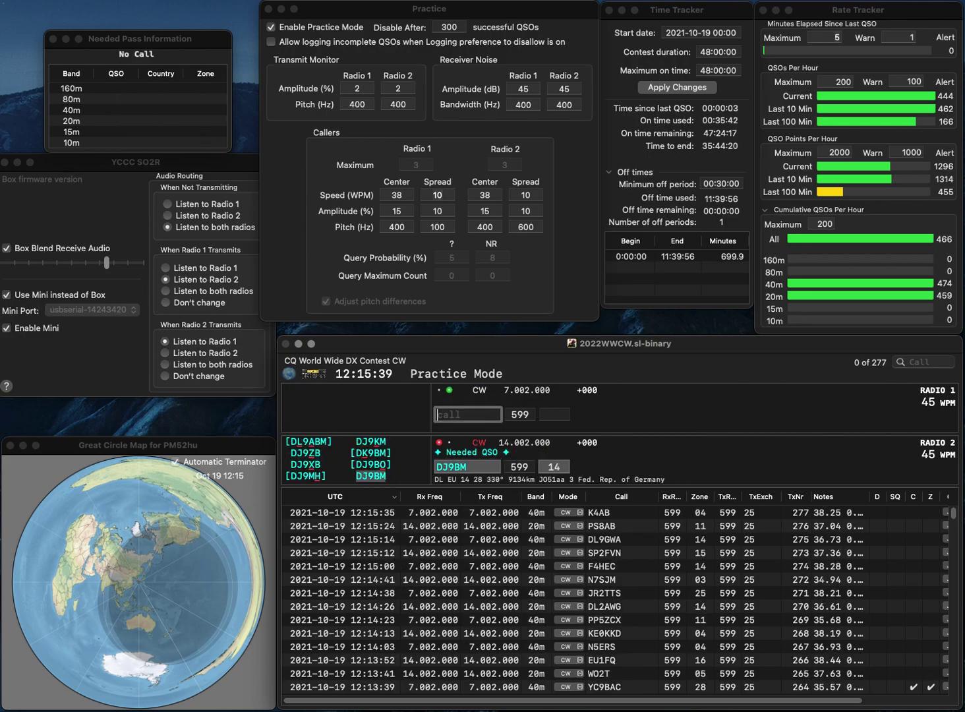
type("0LDY")
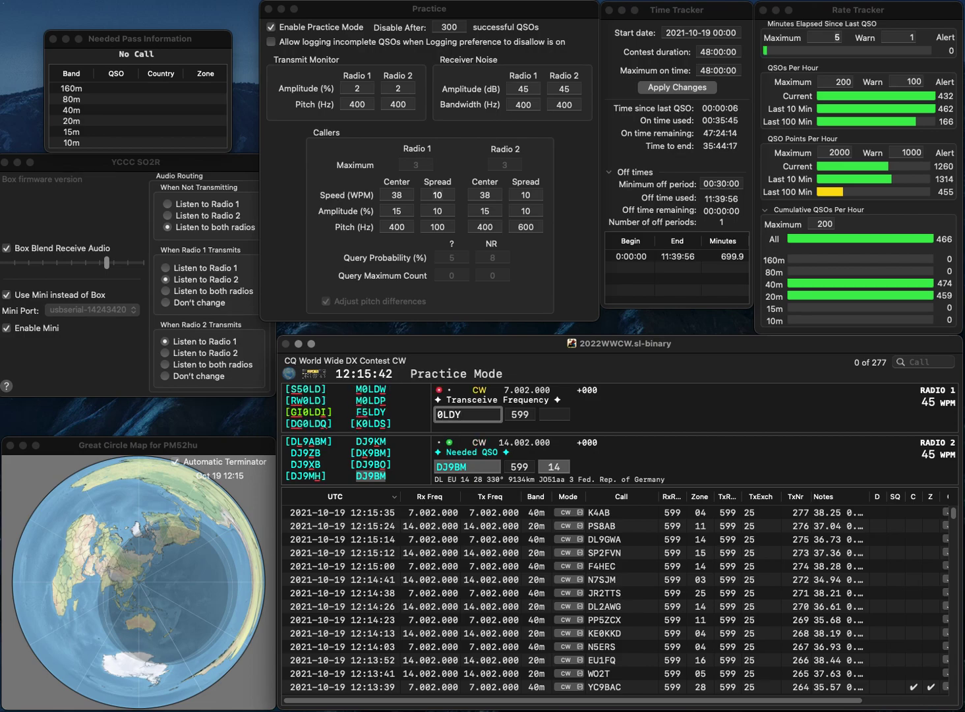
key("Return")
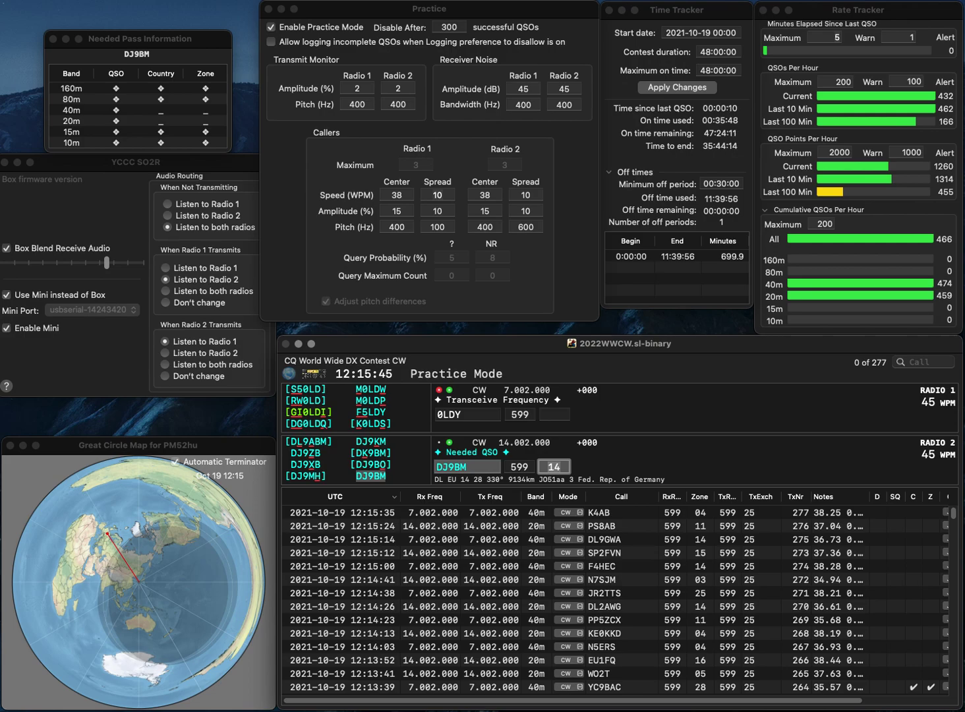
key("Return")
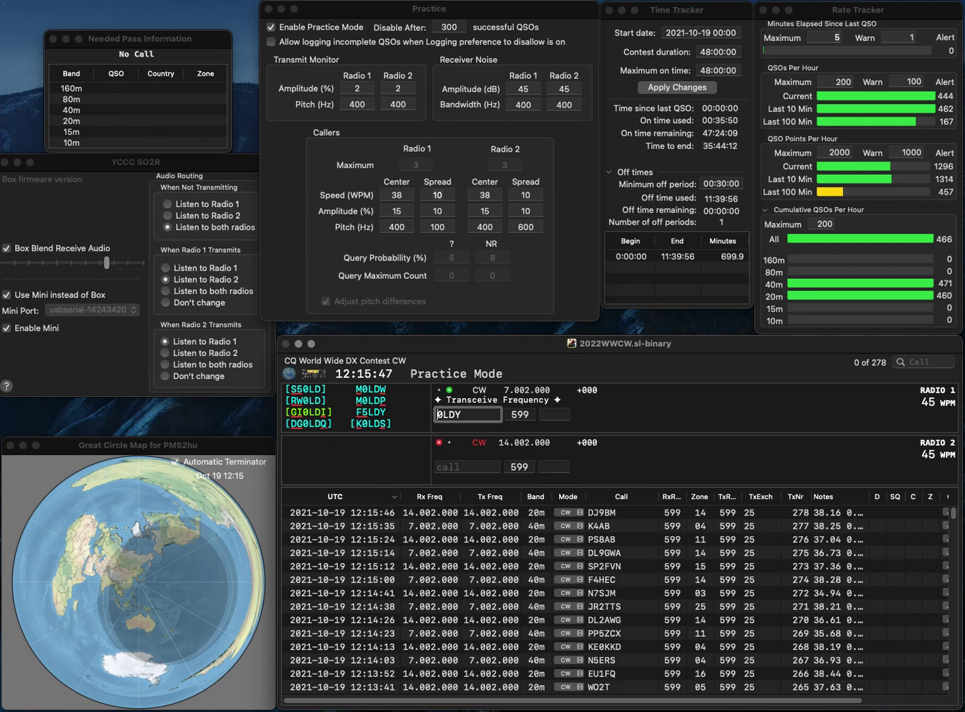
key("Delete")
type("R")
key("Left")
key("Left")
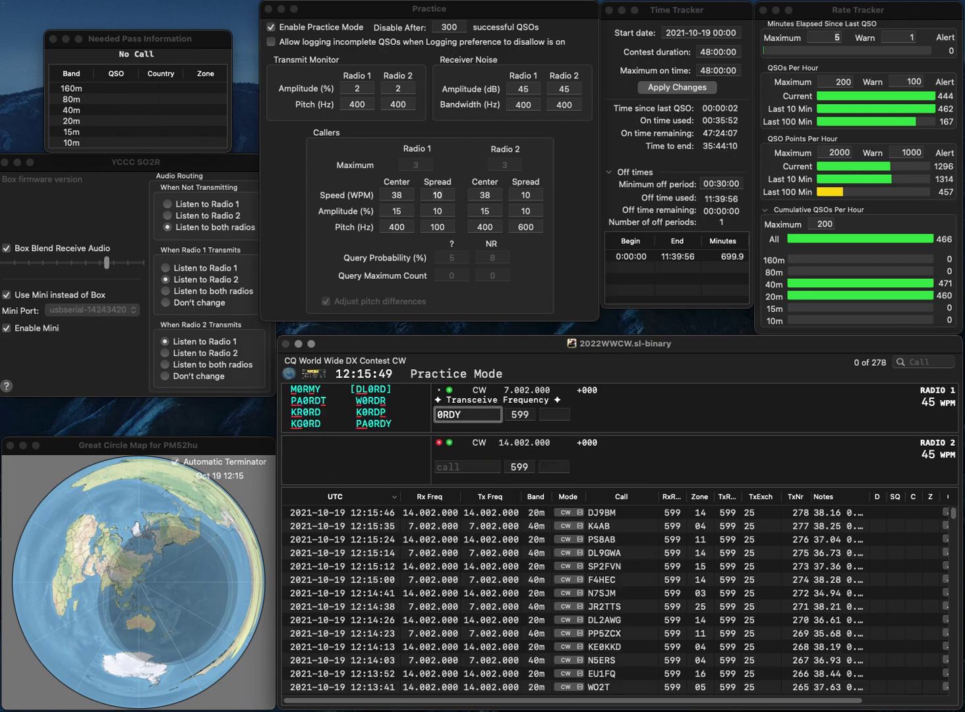
type("PA")
key("Return")
Step: Enter IV3WJP as the Radio 2 call and answer the caller
type("3W")
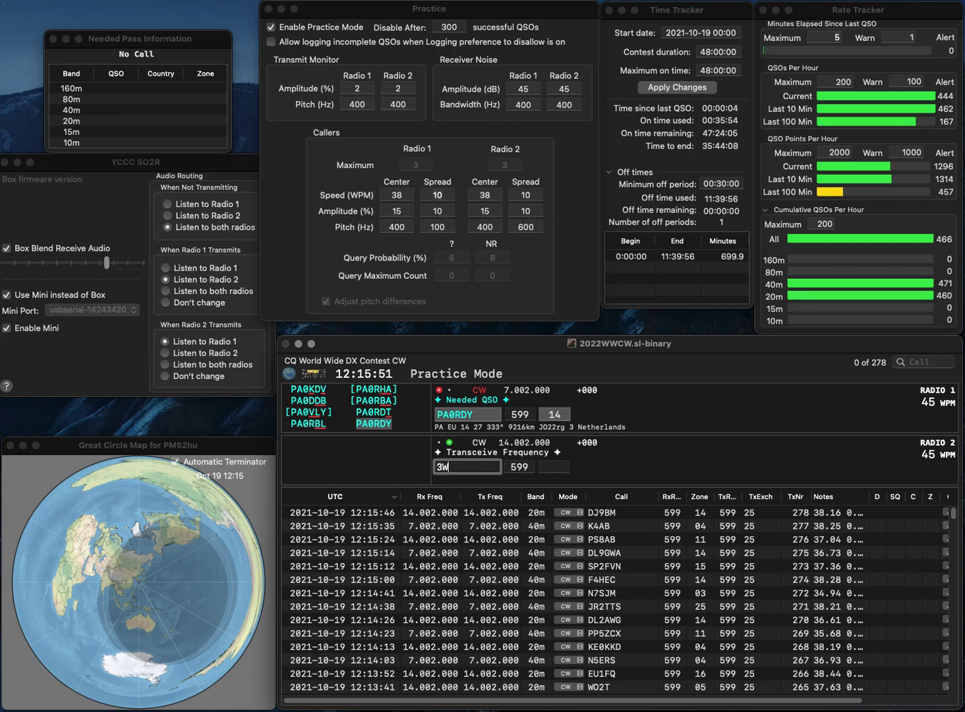
key("BackSpace")
type("WJP")
key("Home")
type("IV3")
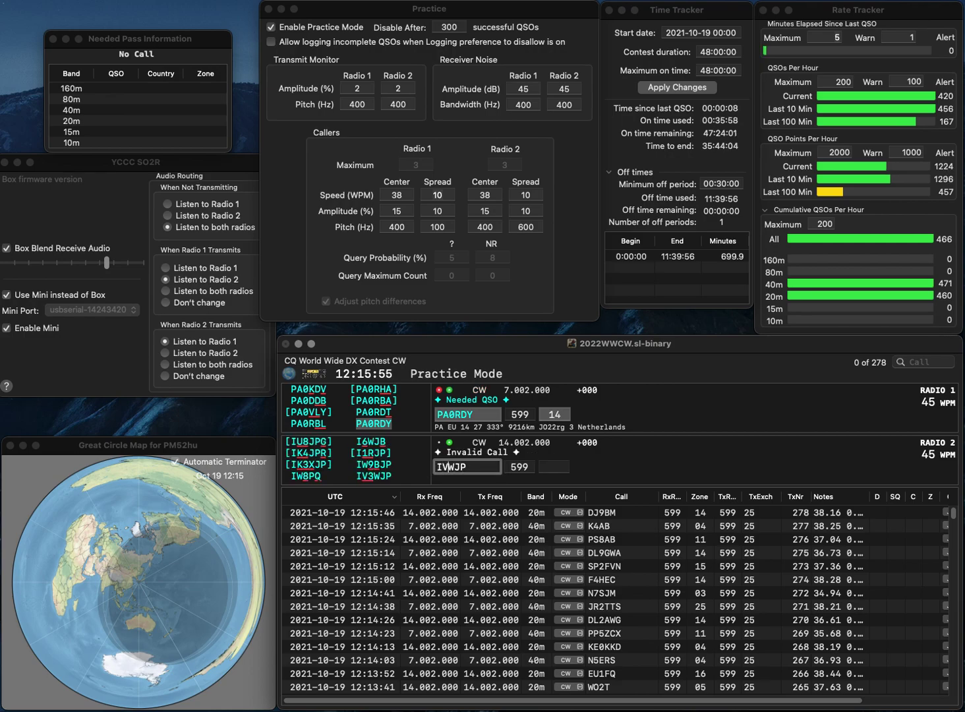
key("Return")
key("Tab")
key("Return")
key("Tab")
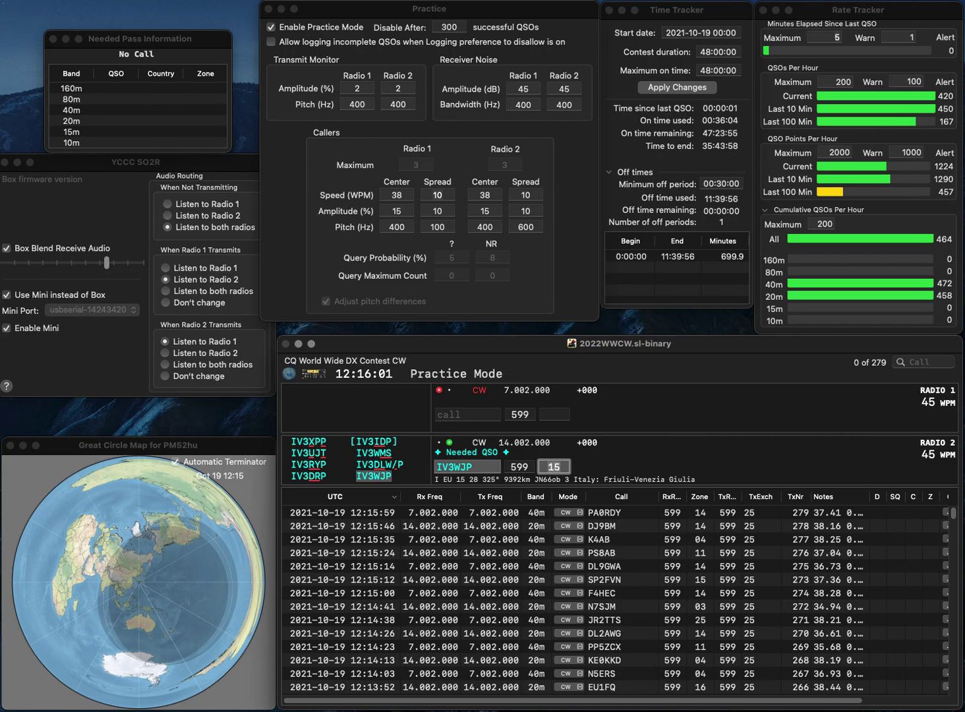
key("Return")
Step: Answer W2NO on Radio 1 and K5NE on Radio 2, and log them with zones 05 and 04
type("W2NO")
key("Return")
type("K5NE")
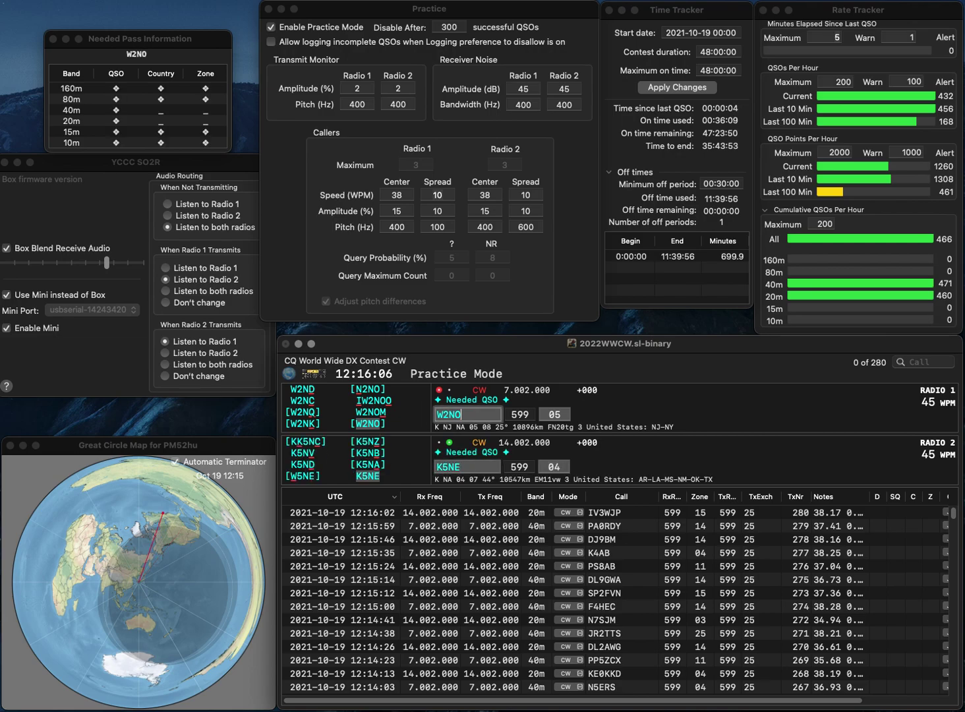
key("Return")
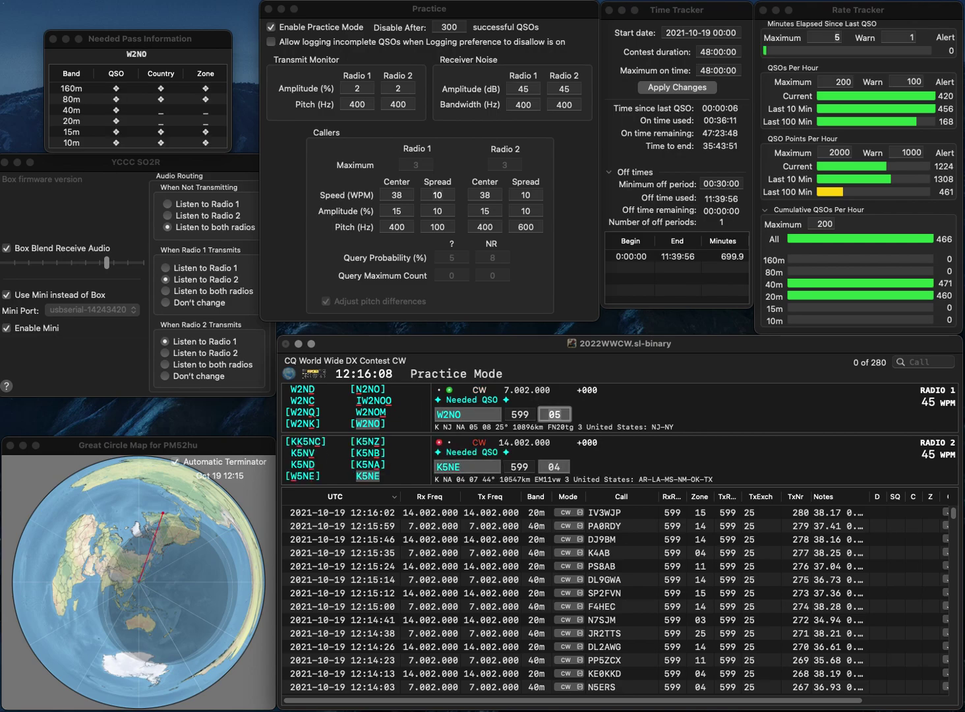
key("Return")
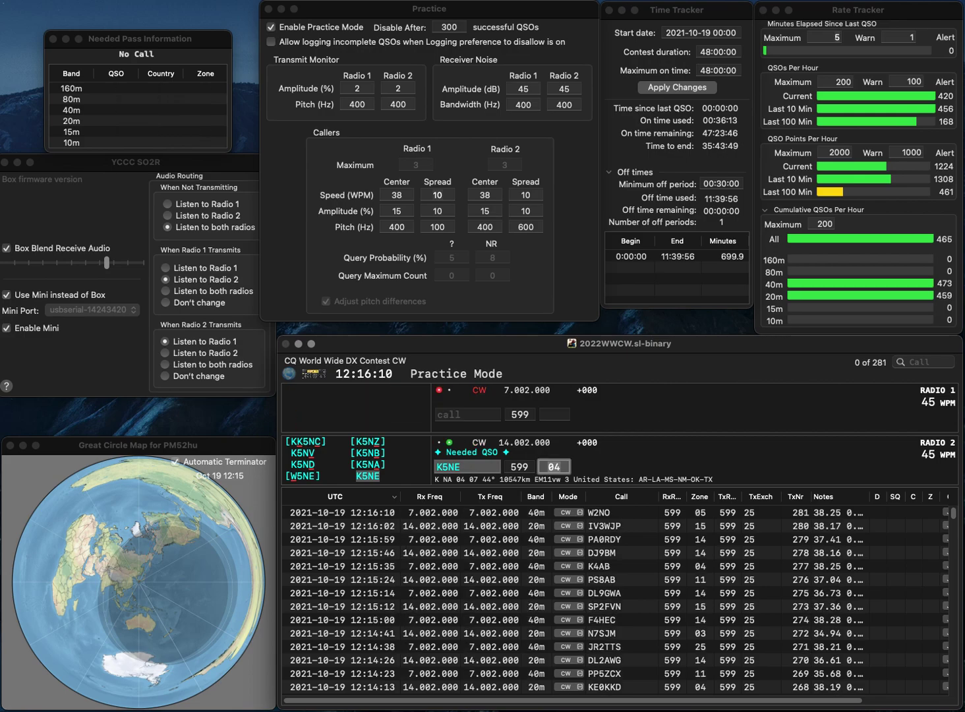
key("Return")
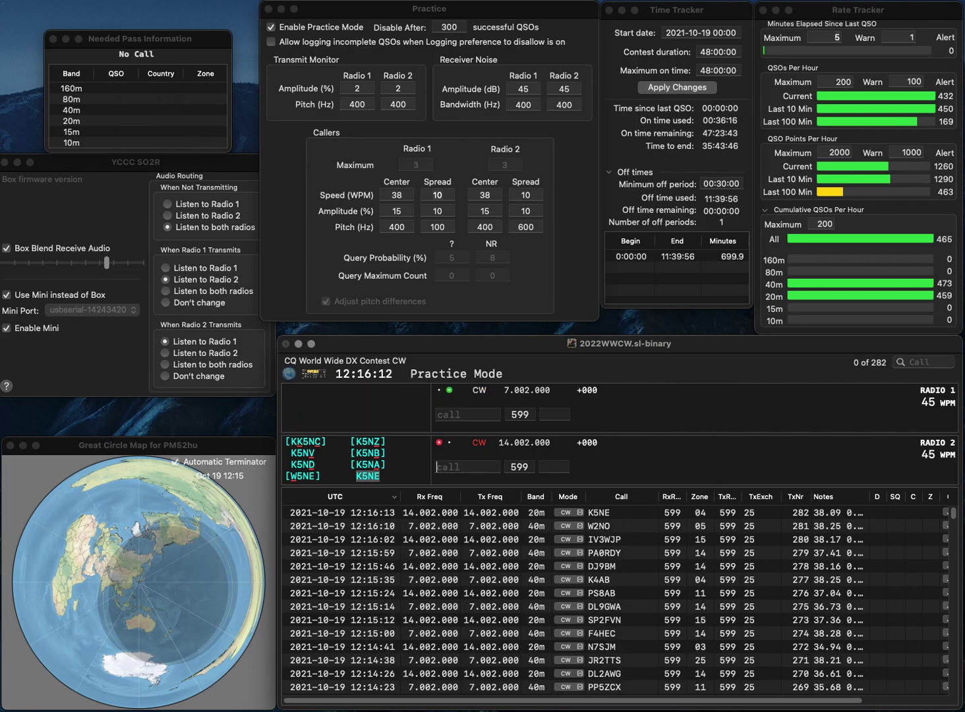
Step: Enter OH2GEX as the Radio 1 call and answer the caller
type("OH2")
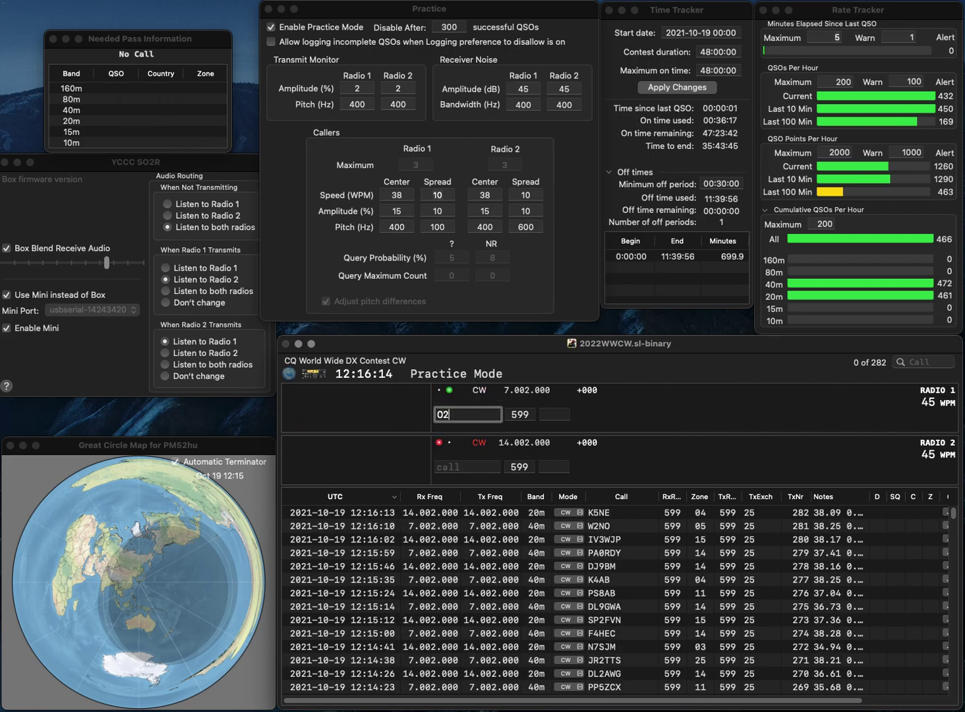
type("GEX")
key("Left")
key("Left")
key("Left")
key("Left")
type("H")
key("Return")
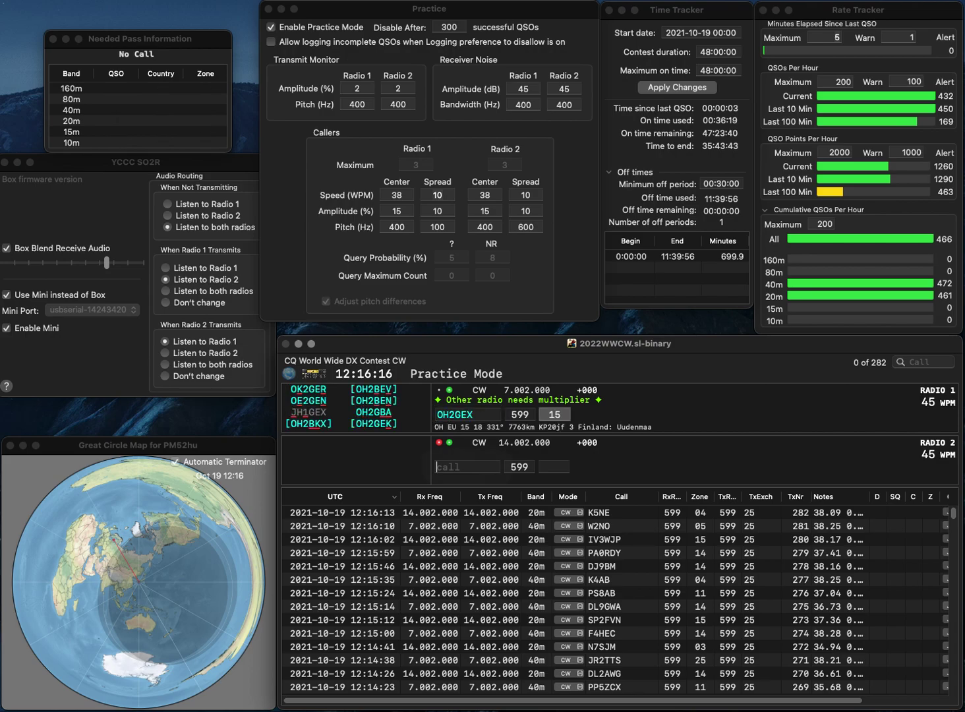
type("G35W")
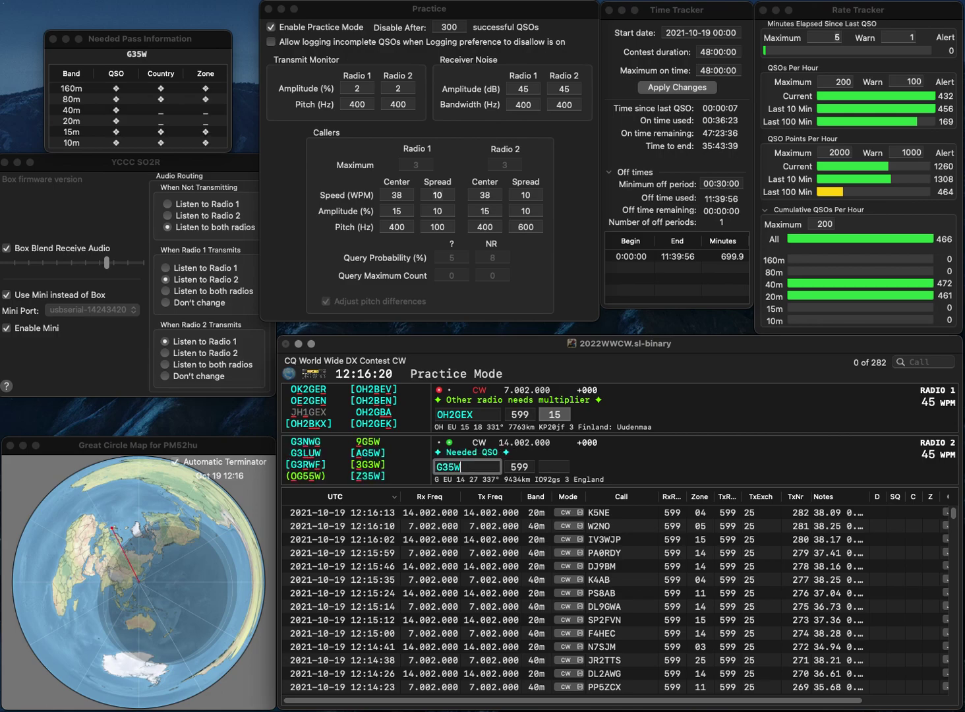
key("Return")
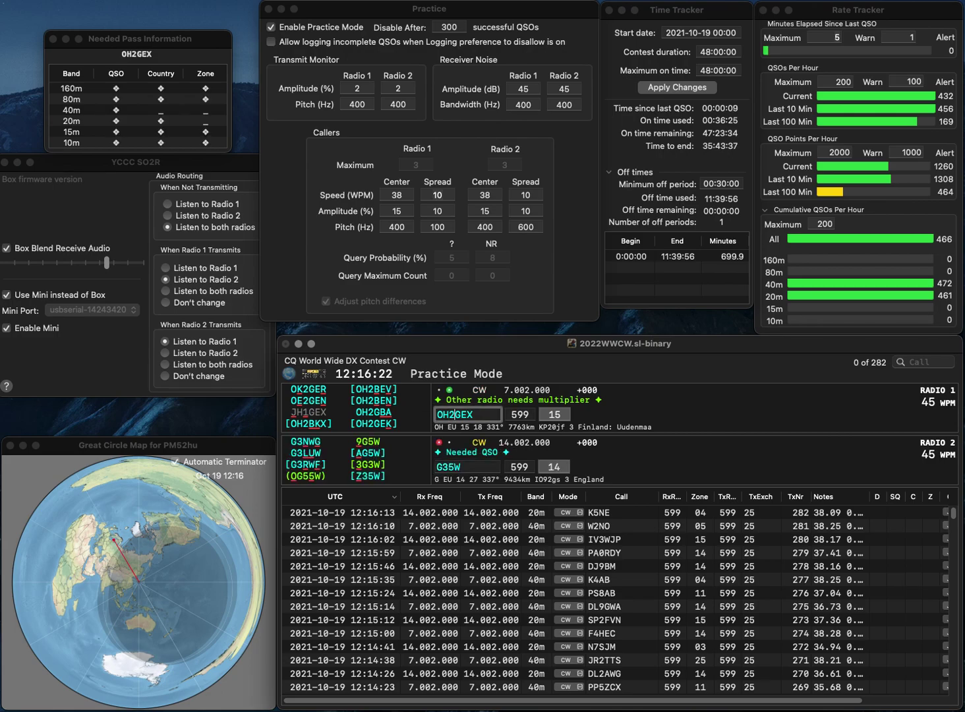
key("BackSpace")
type("K")
key("Return")
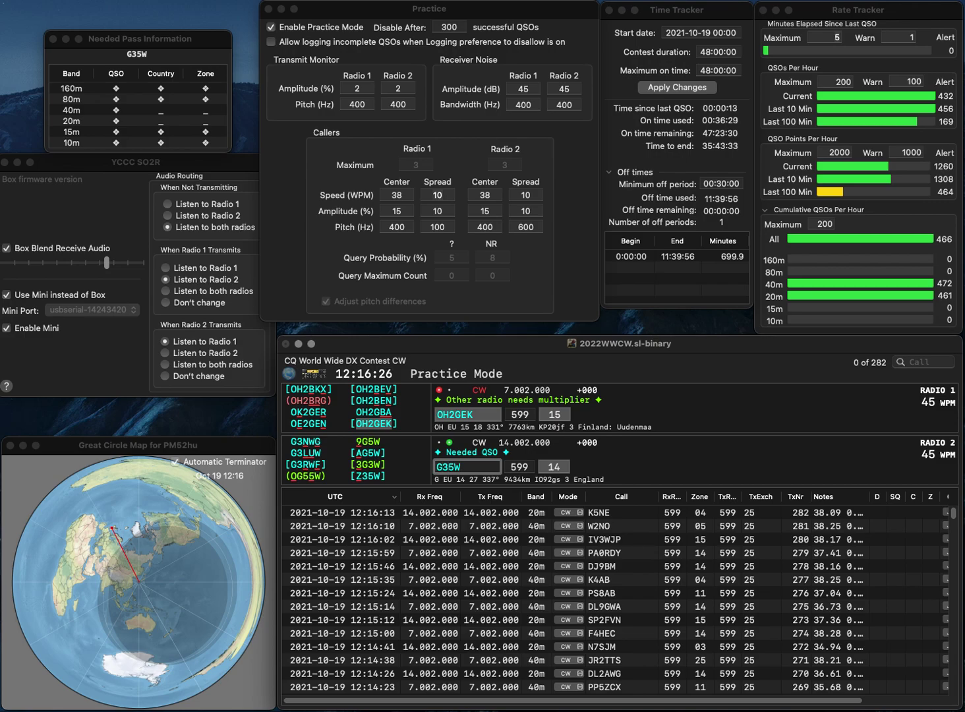
Step: Correct the Radio 2 call from G35W to Z35W and answer the caller with it
key("BackSpace")
type("Z")
key("Return")
key("space")
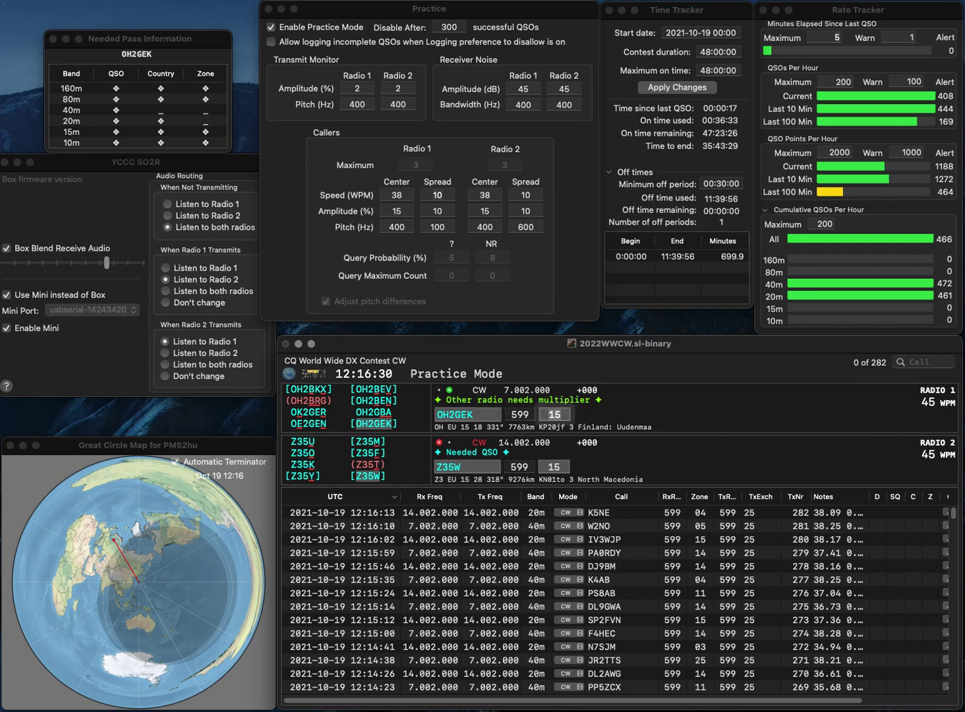
key("Return")
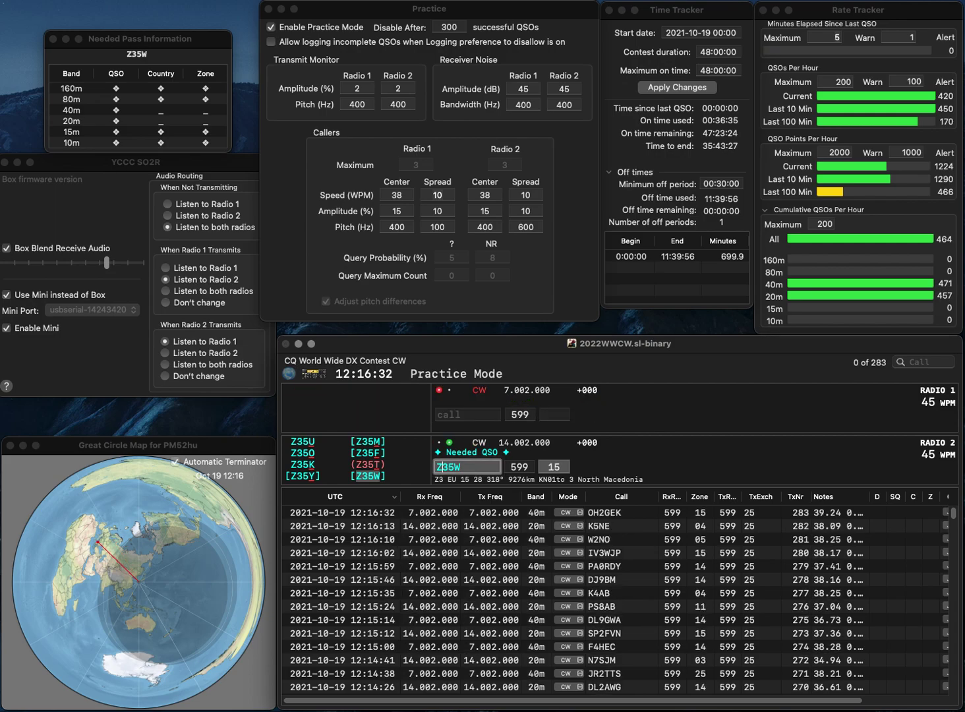
key("Return")
Step: Answer UA3QJJ on Radio 1 and the caller with the partial call QI on Radio 2
type("UA3QJJ")
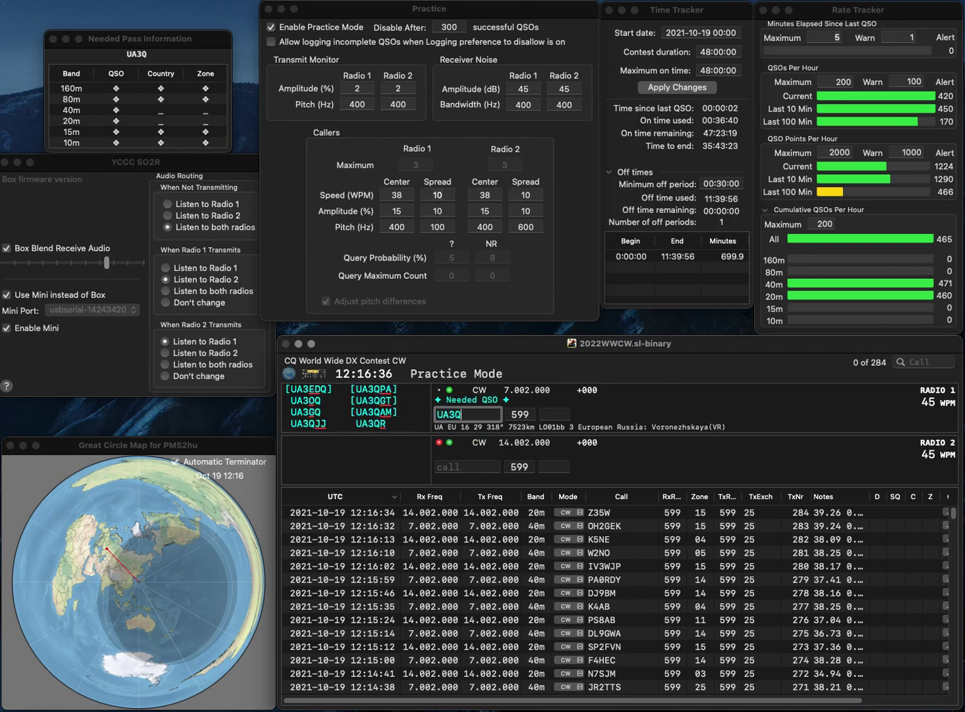
key("Return")
type("M")
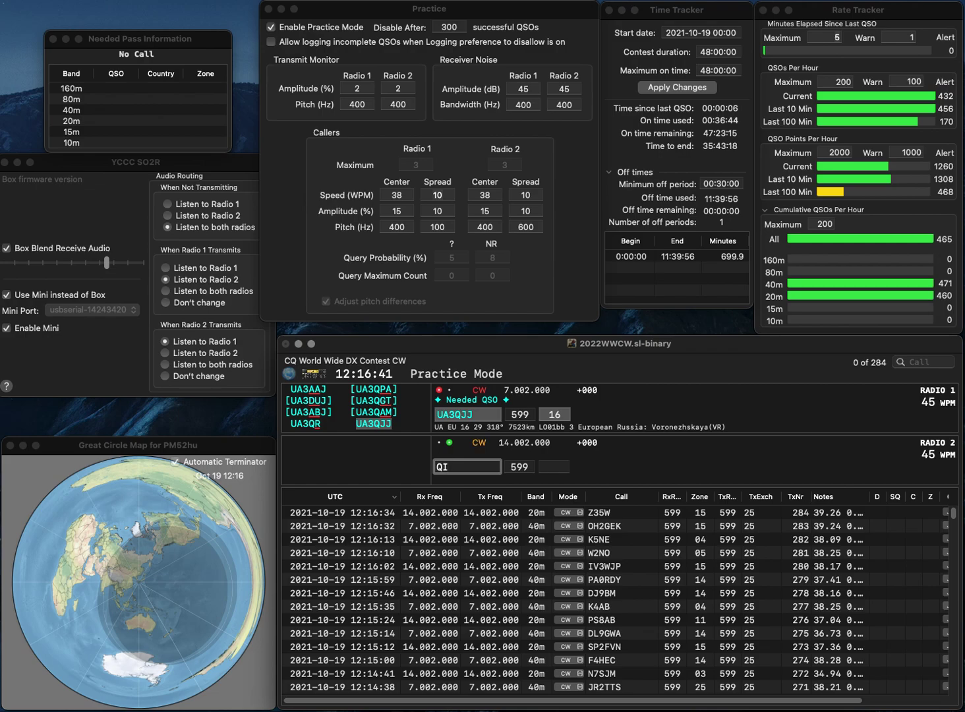
key("Return")
key("space")
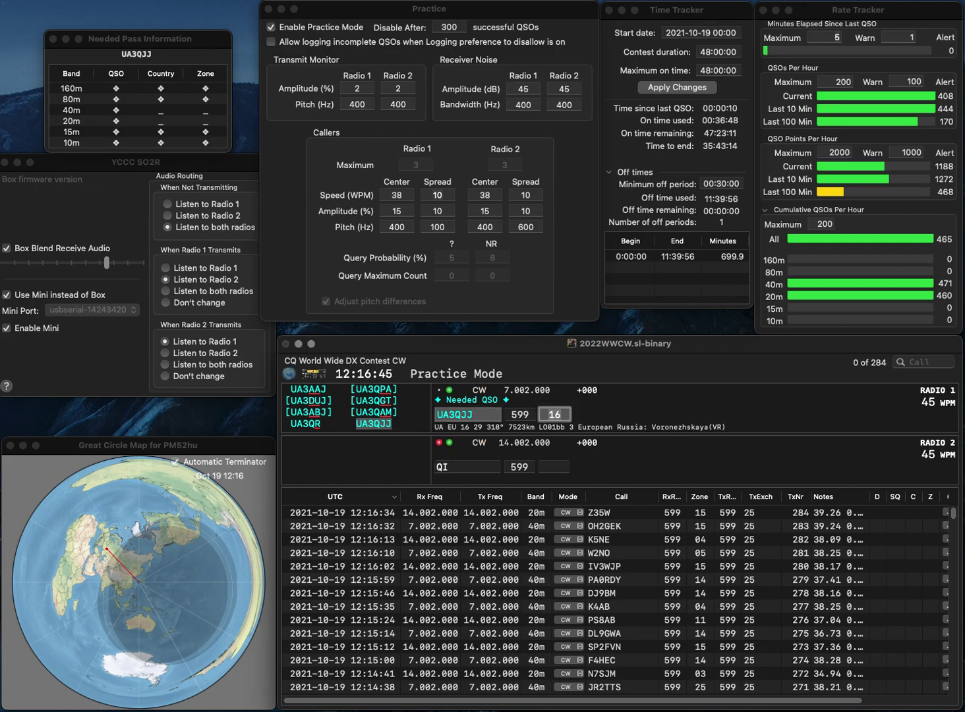
key("Return")
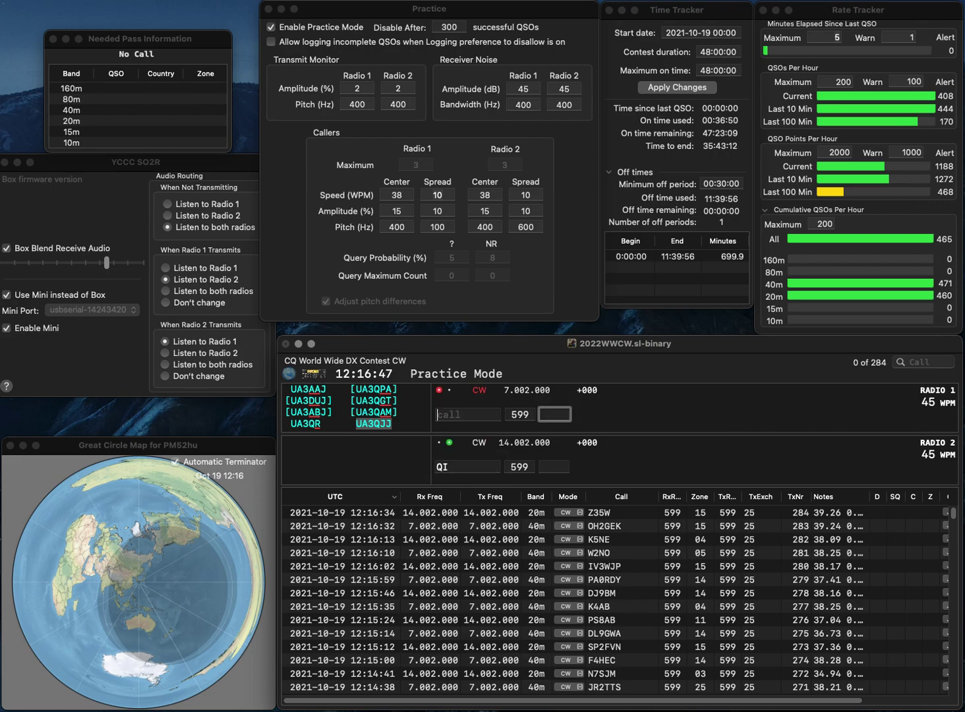
type("KB4Q")
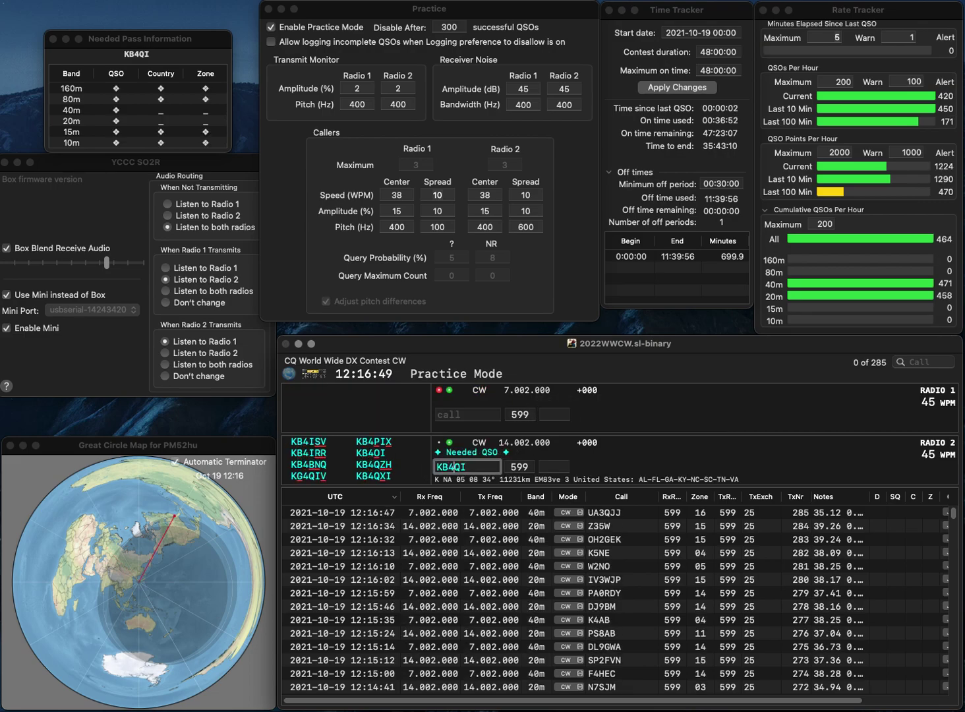
type("X")
key("Return")
type("L1JP")
key("Home")
type("K")
key("Return")
Step: Log KB4QXI on Radio 2 with zone 05 and KL1JP on Radio 1 with zone 01
key("Return")
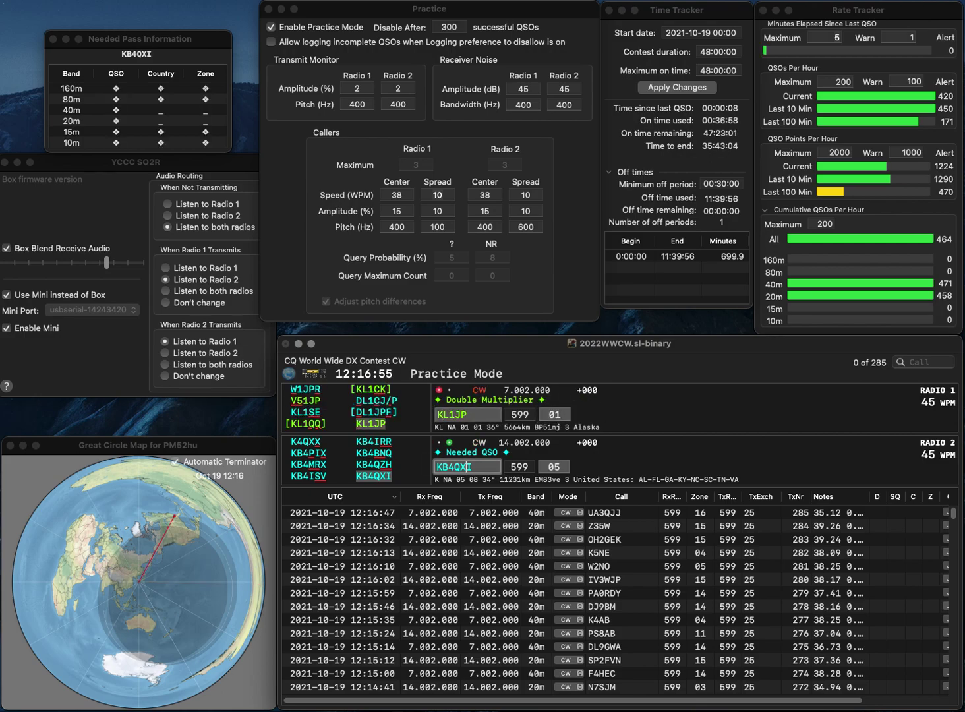
key("Return")
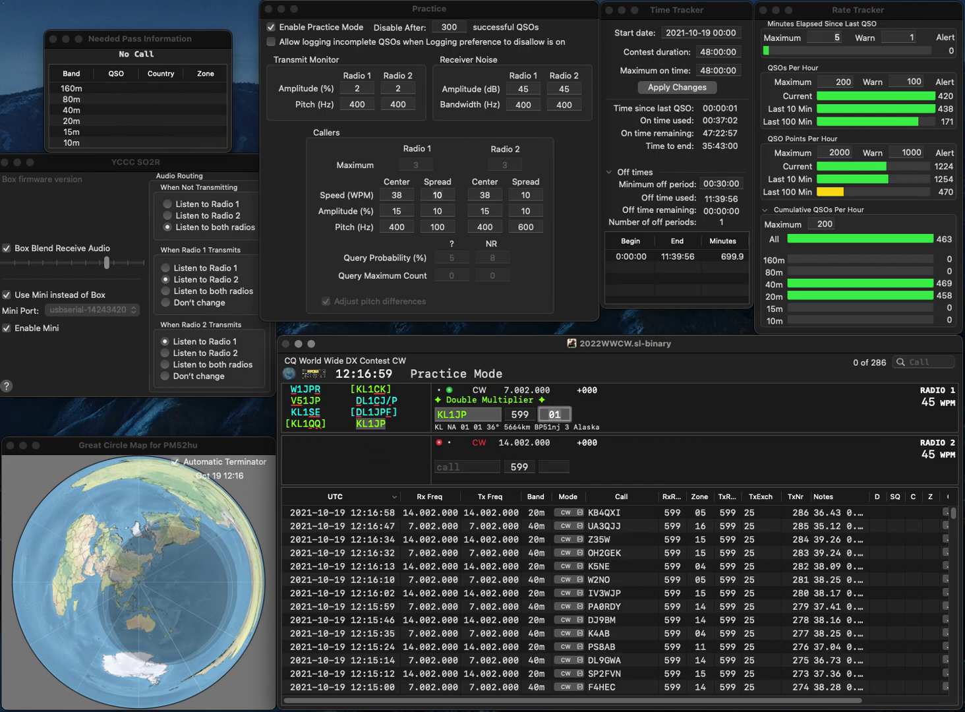
key("Return")
type("KN0V")
key("Return")
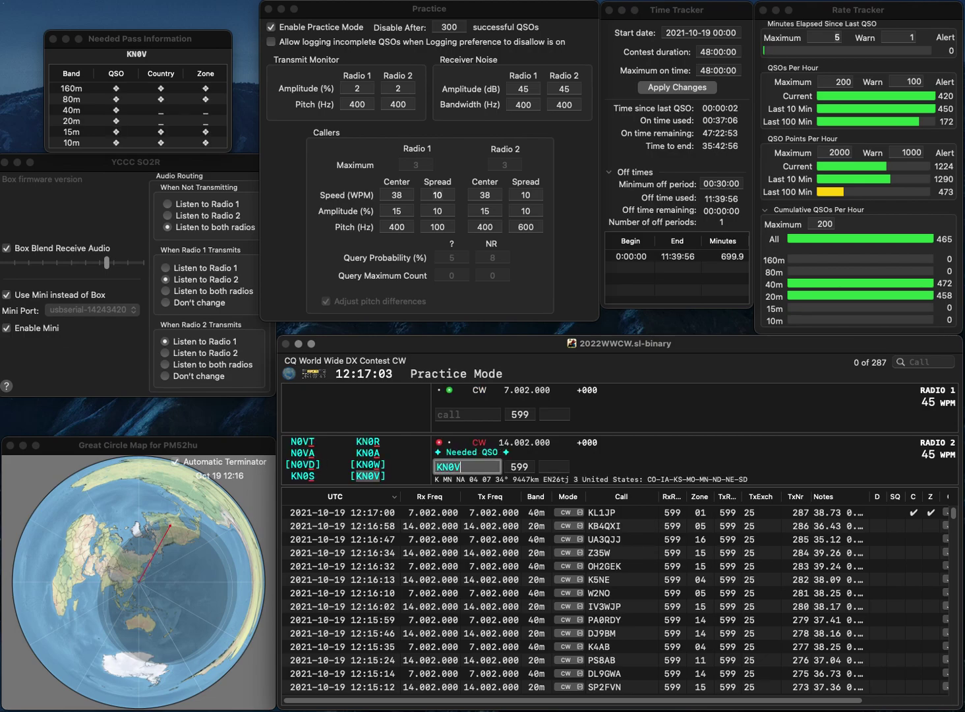
type("F4FLF")
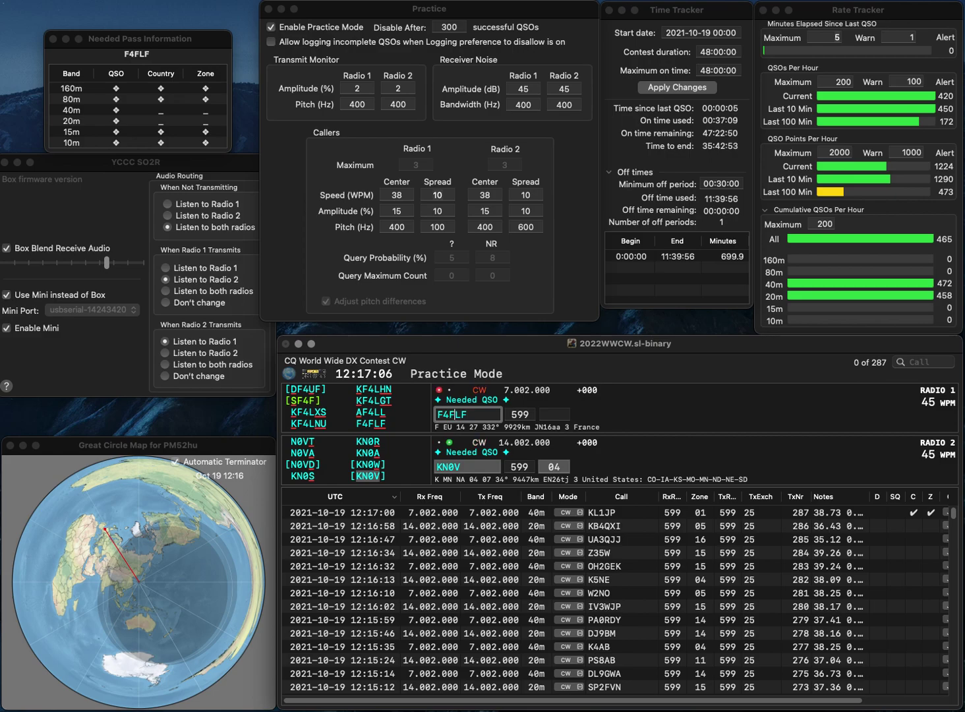
key("Return")
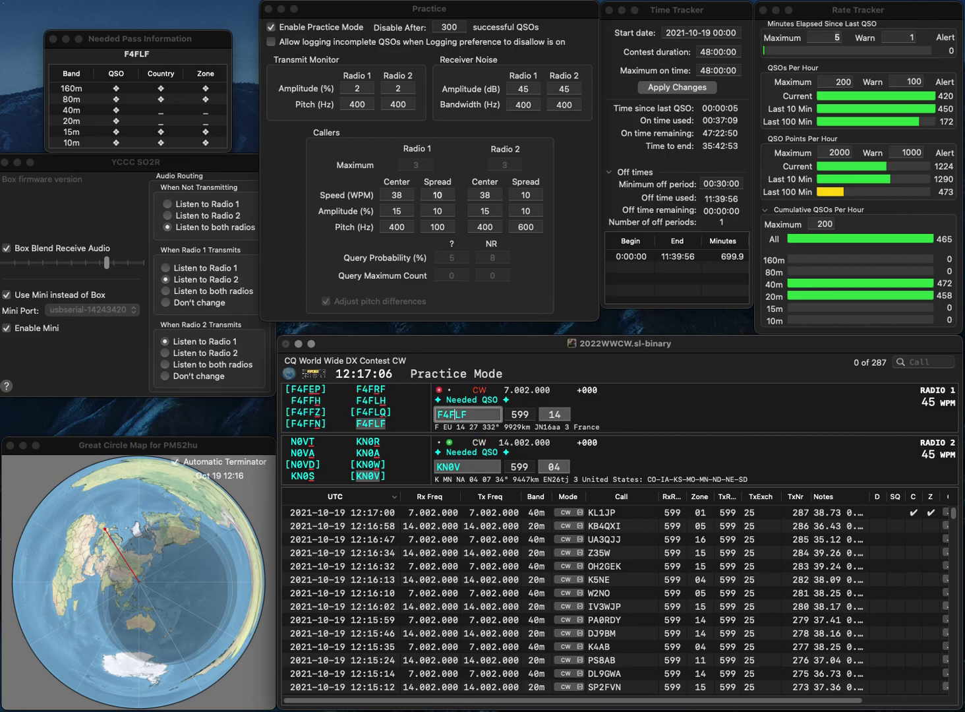
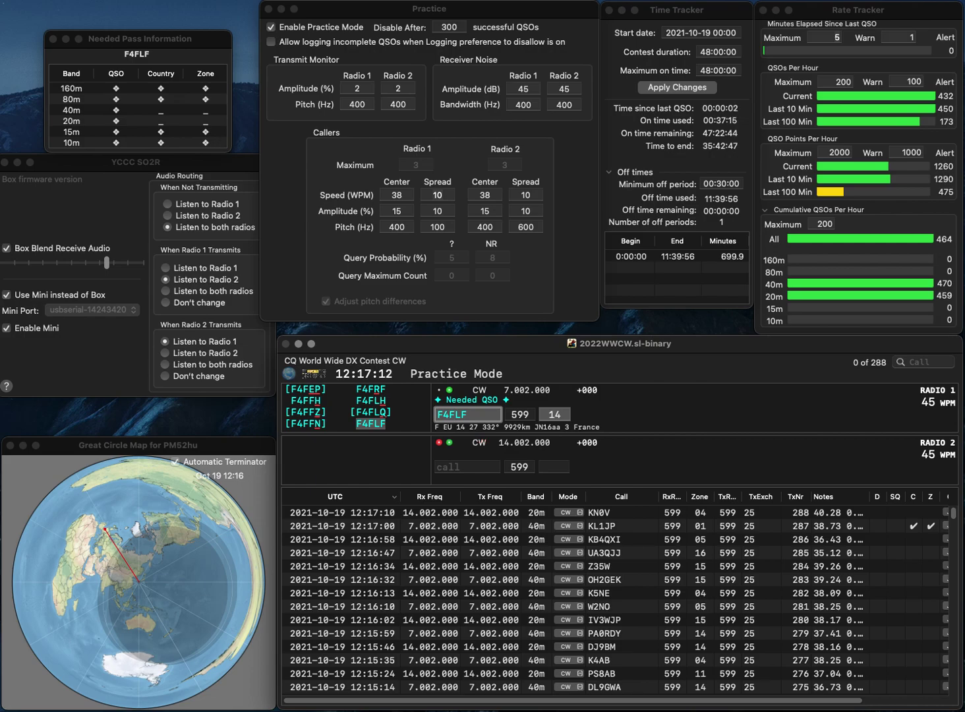
key("Return")
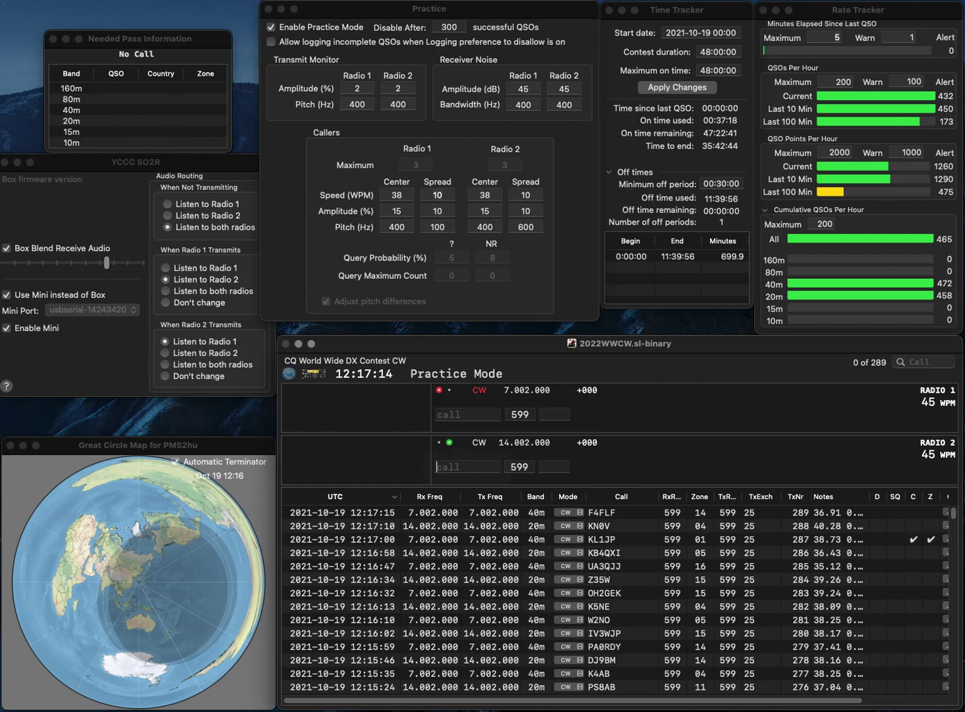
type("E")
type("N")
key("BackSpace")
type("W7")
key("Return")
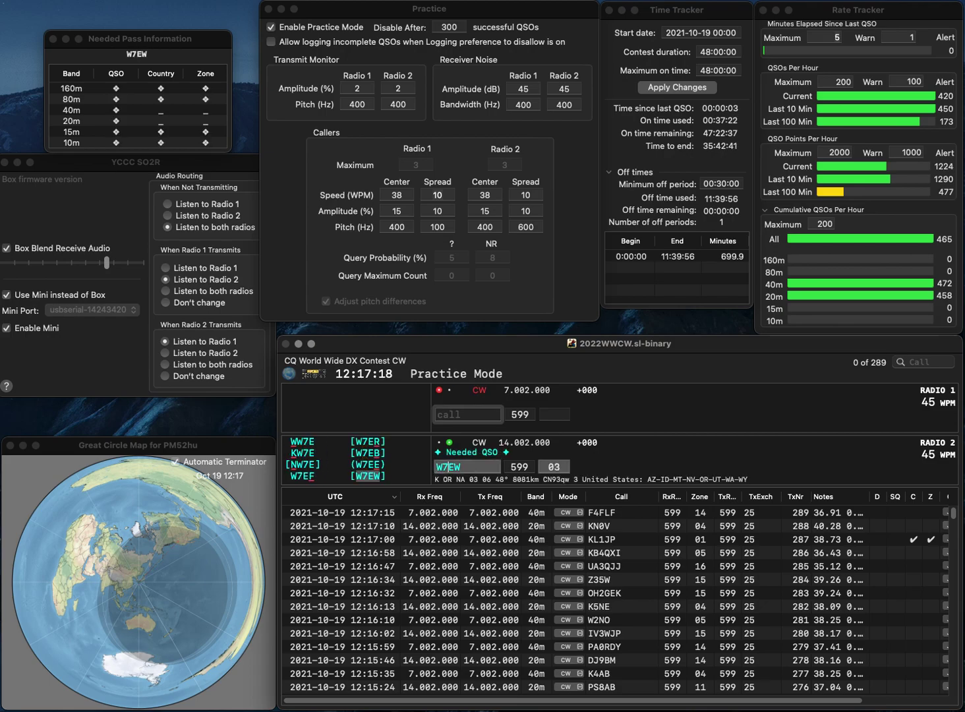
type("BZO")
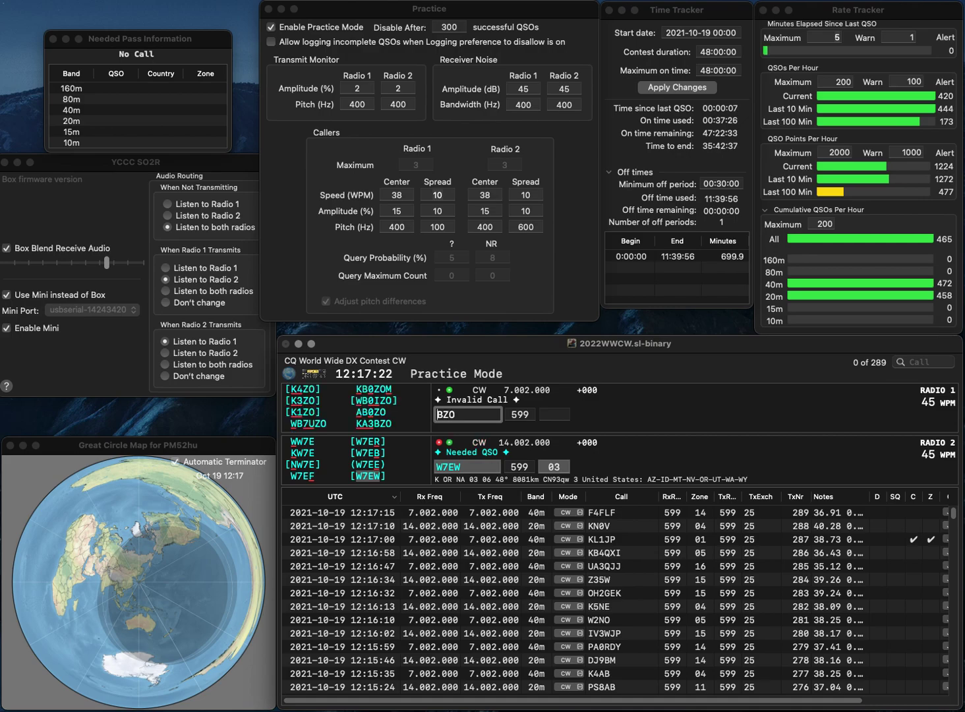
type("KA3")
key("Return")
key("Tab")
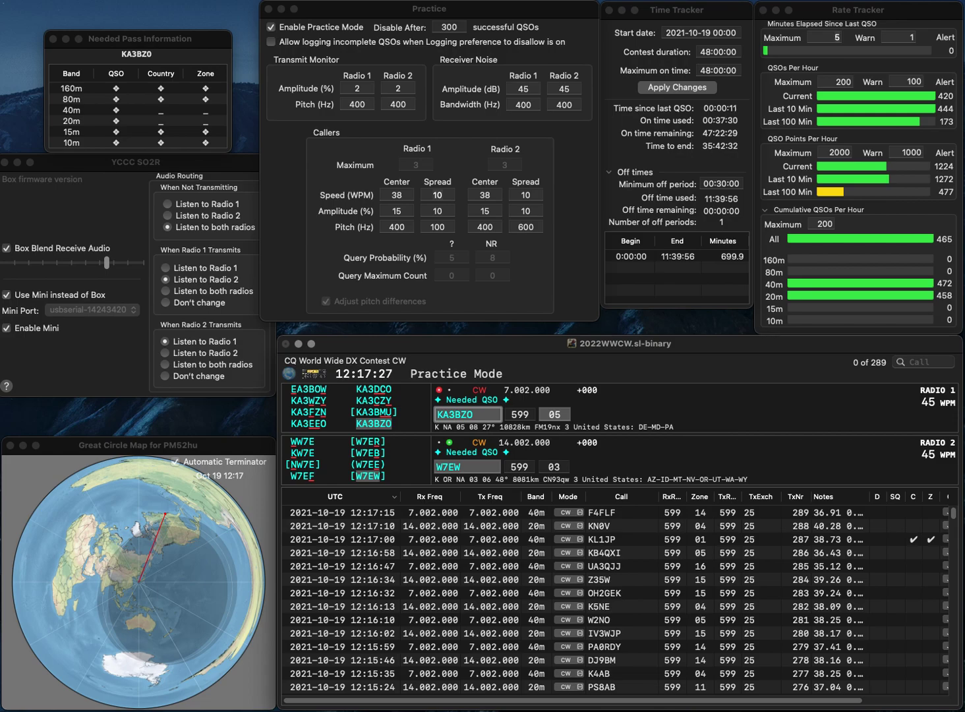
key("space")
key("Return")
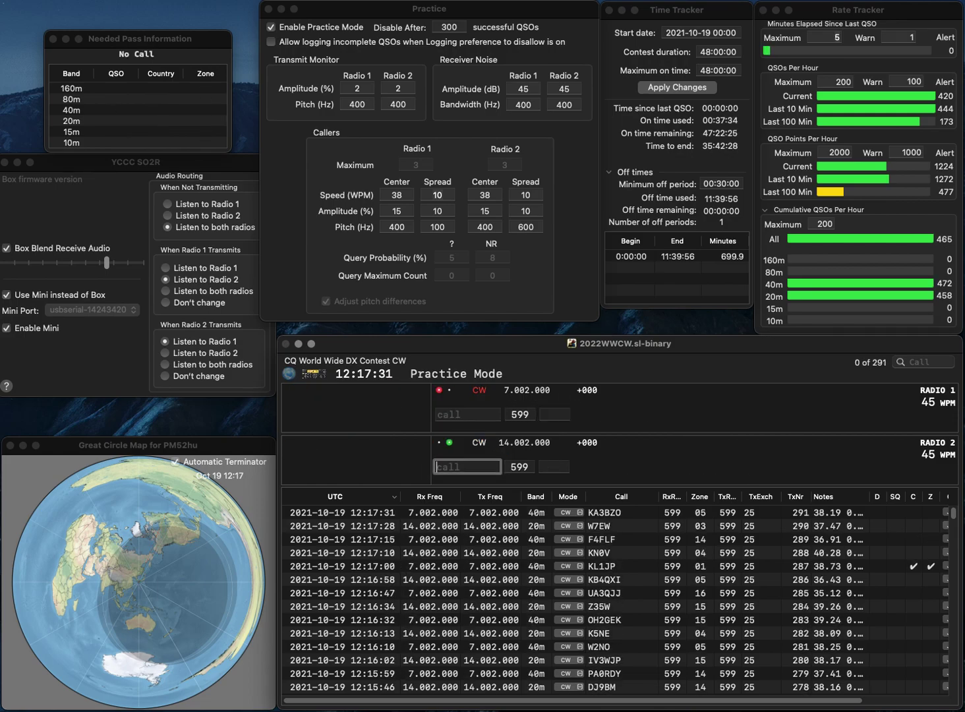
type("JAF")
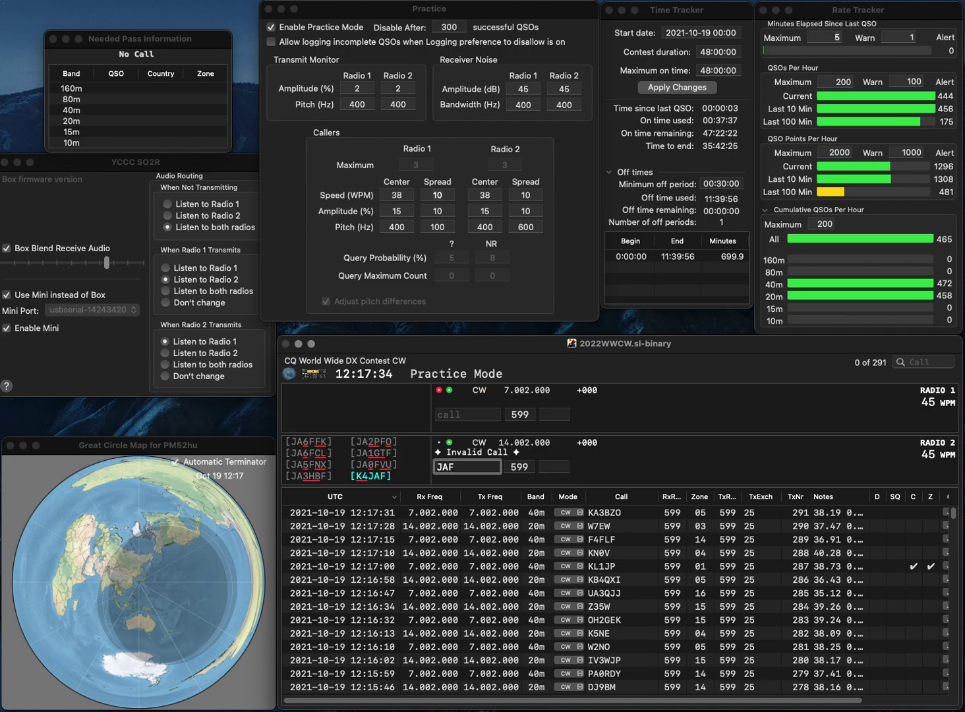
key("Return")
type("HB9")
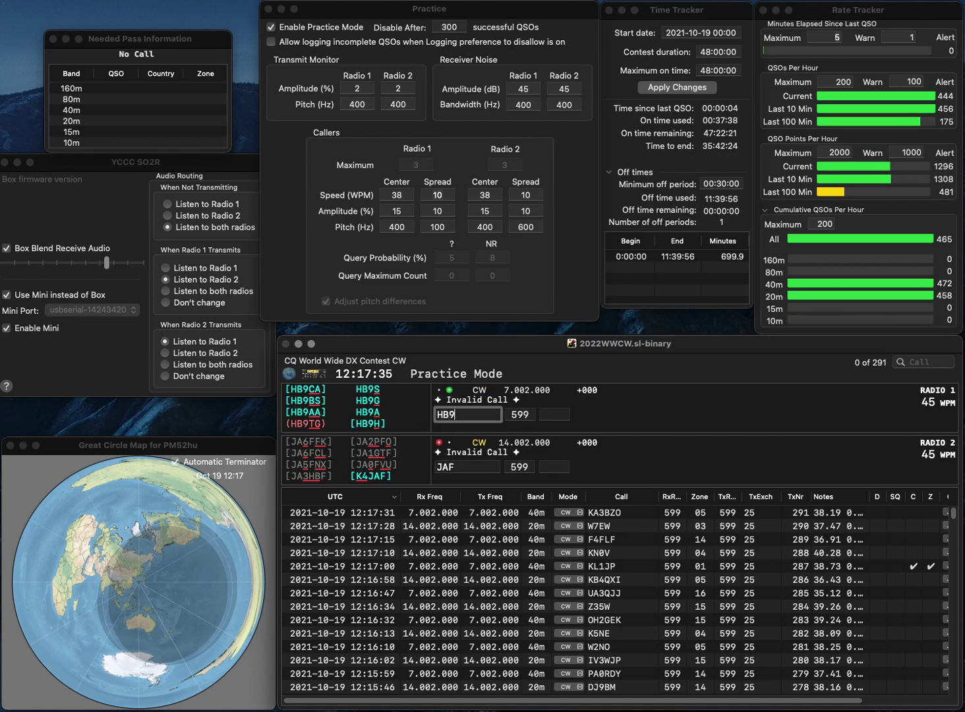
type("0TOC")
key("Return")
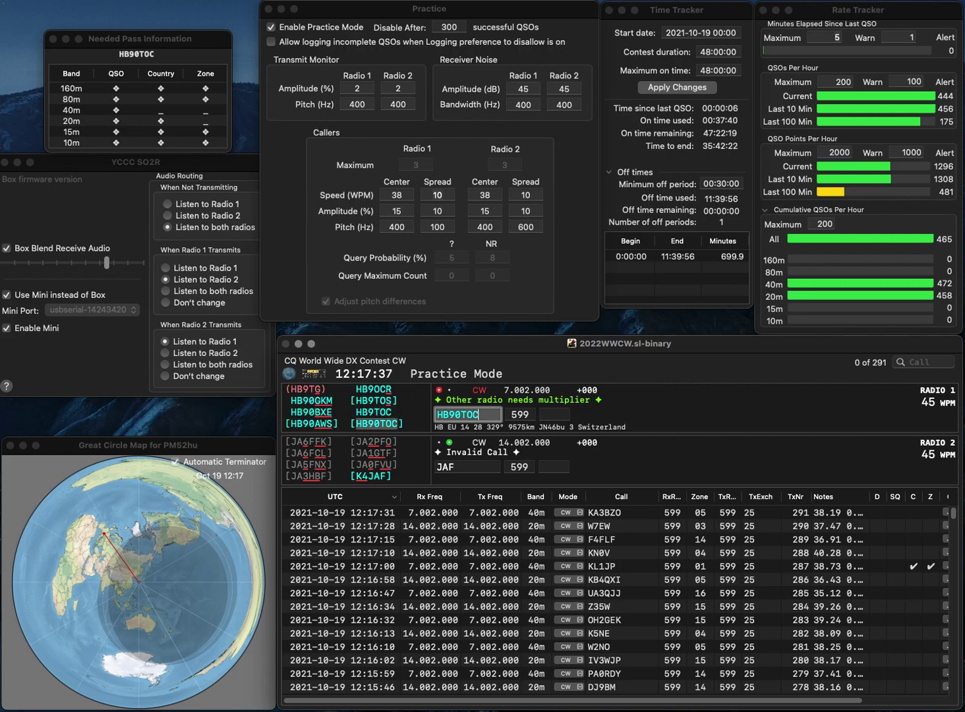
key("BackSpace")
type("6C")
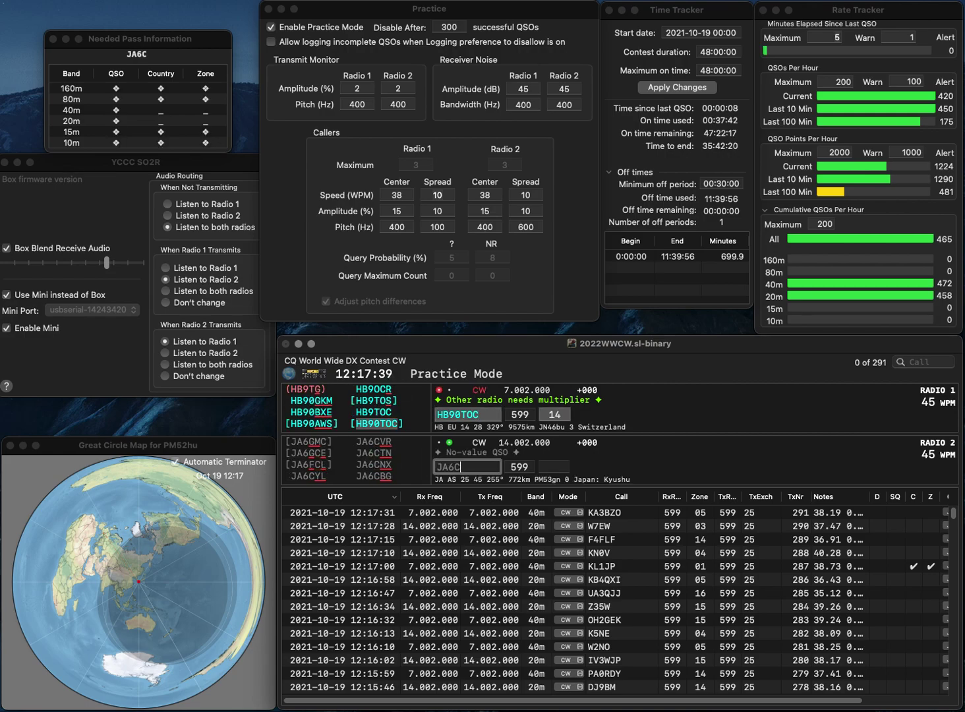
type("VR")
key("Return")
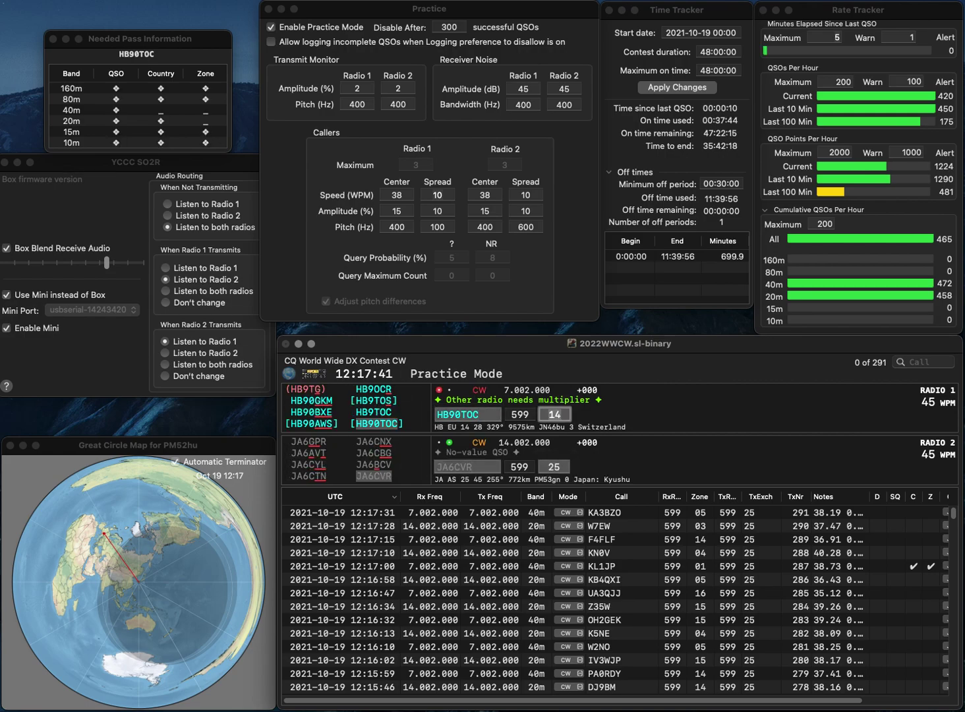
key("Return")
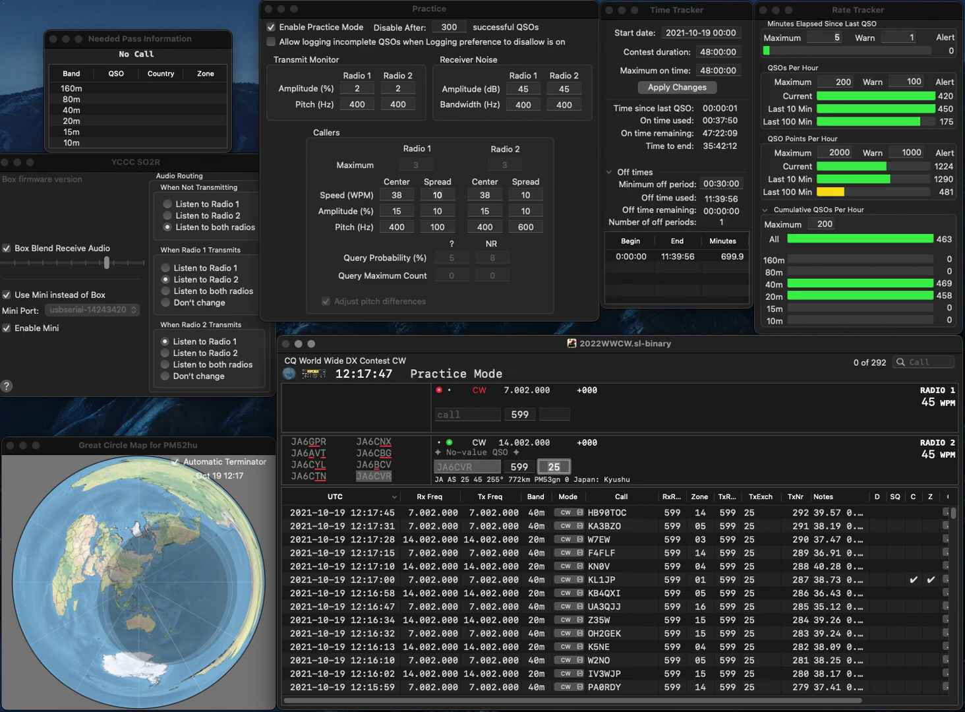
key("Return")
Step: Work and log N3VOP on Radio 1 with zone 05 and ED2R on Radio 2 with zone 14
type("N3VOP")
key("Return")
type("ED2R")
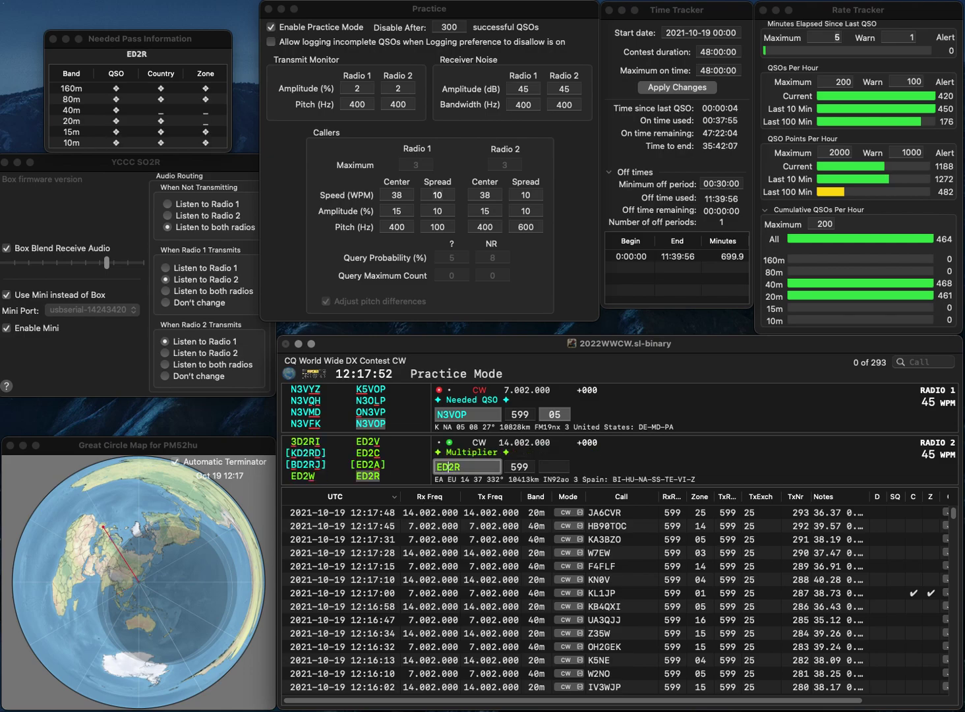
key("Return")
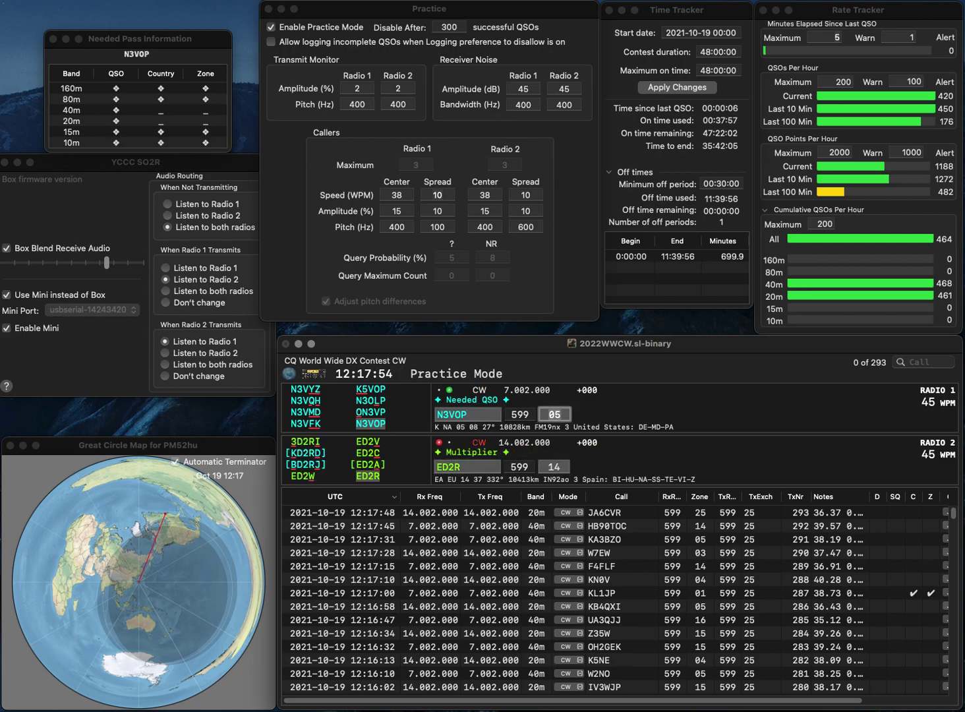
key("Return")
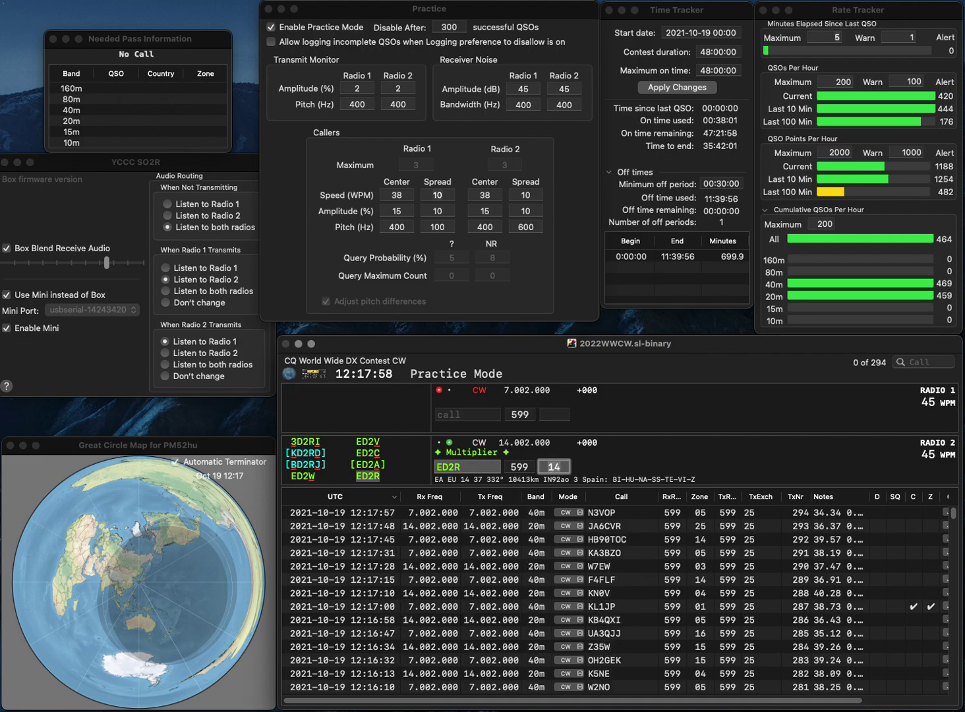
key("Return")
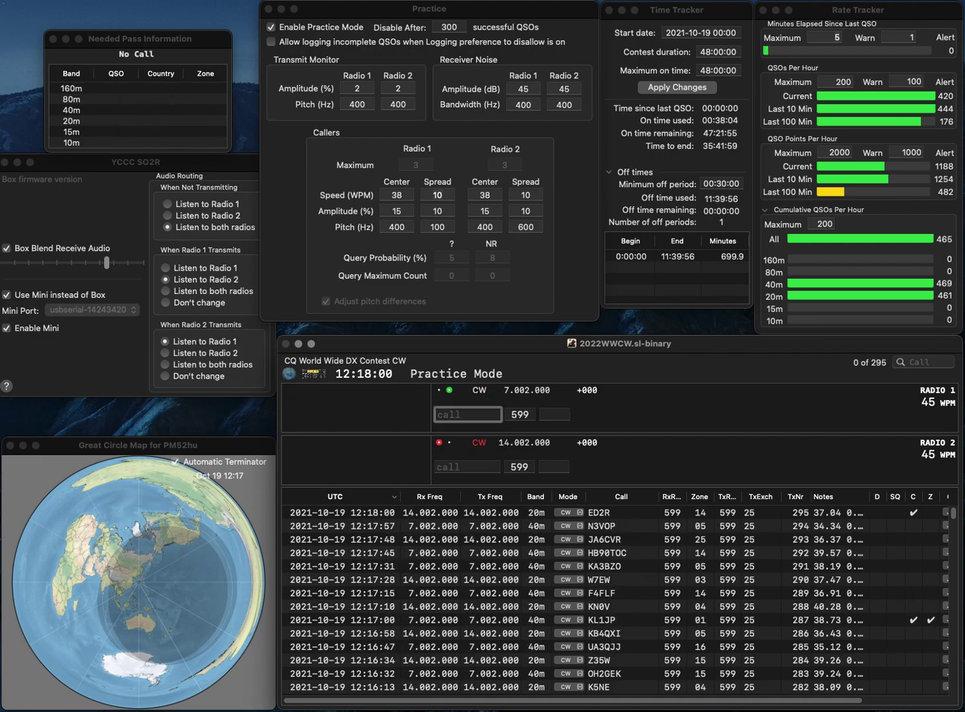
type("2ATE")
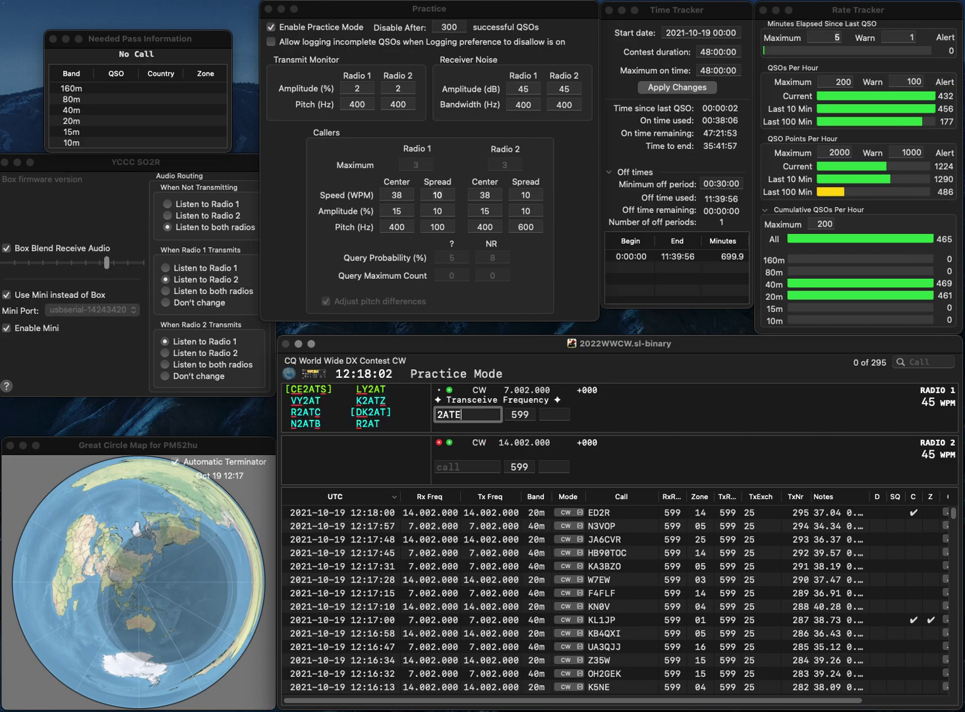
type("JA")
key("Return")
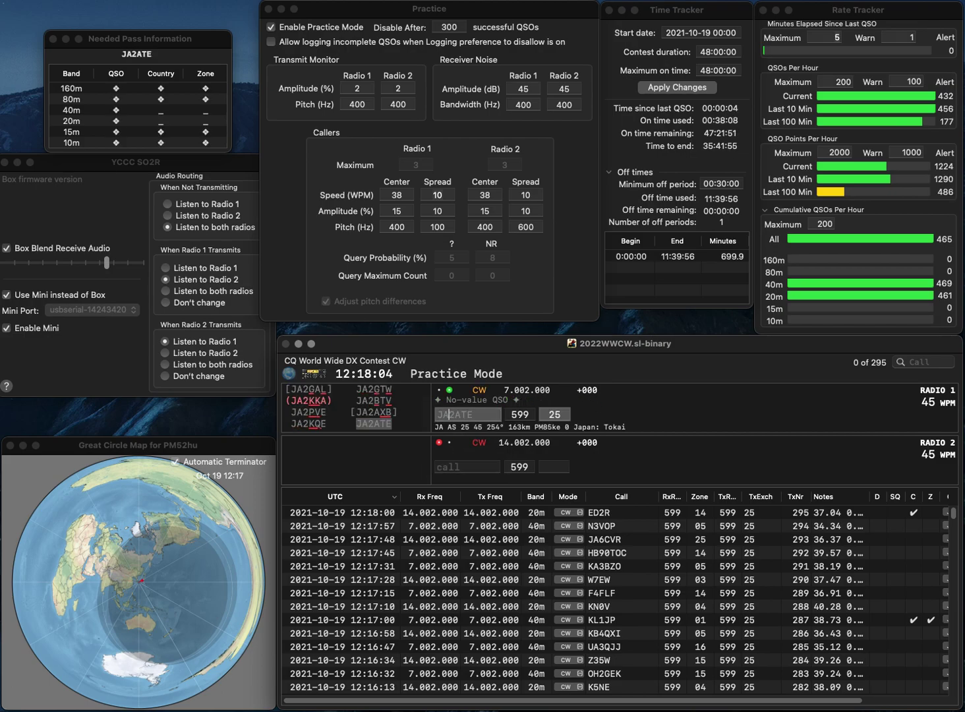
type("PC")
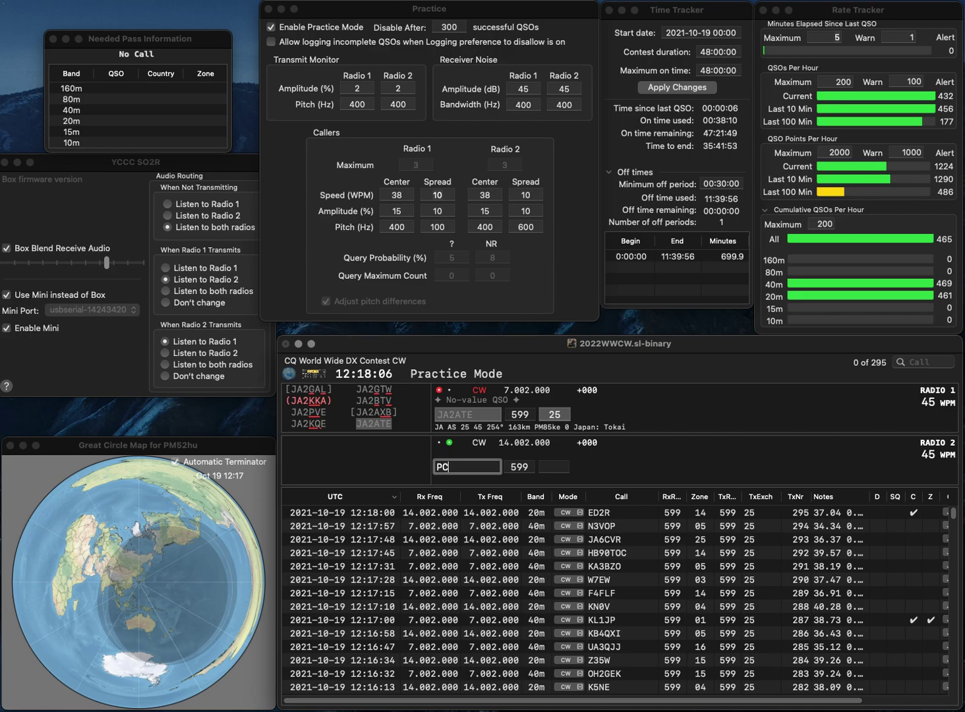
type("7T")
key("Return")
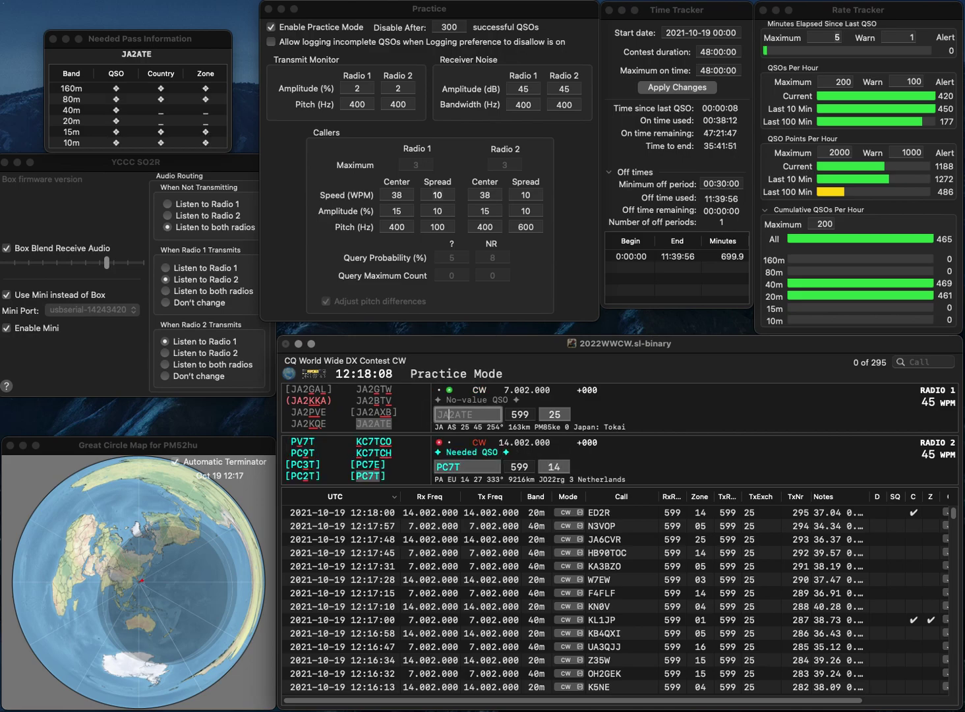
Step: Log JA2ATE on Radio 1 with zone 25 and PC7T on Radio 2 with zone 14
key("Return")
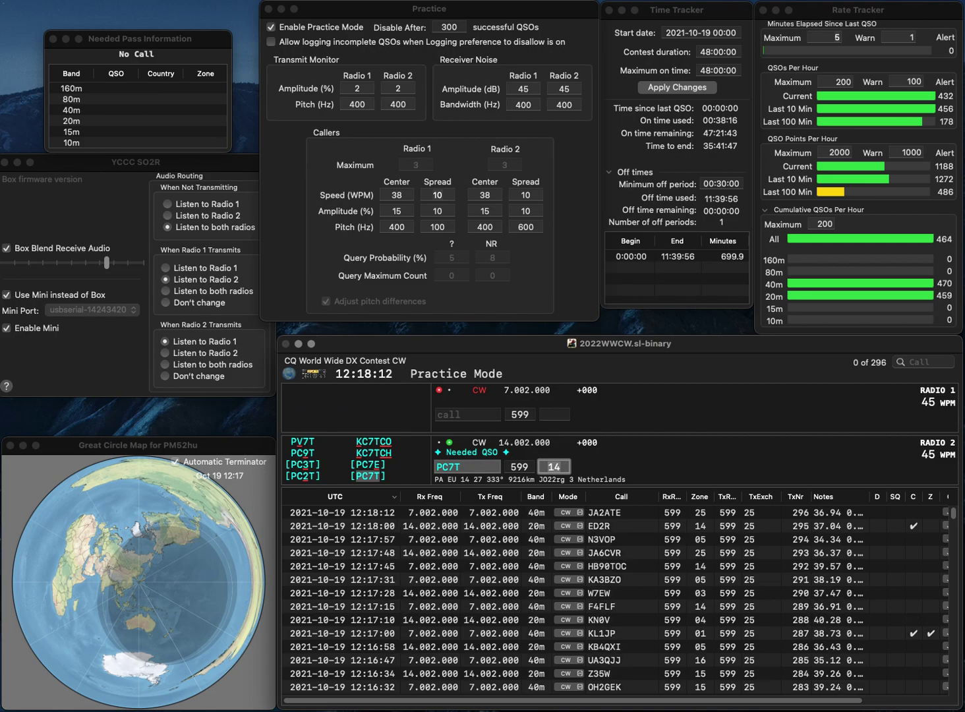
key("space")
key("Return")
type("W4XXV")
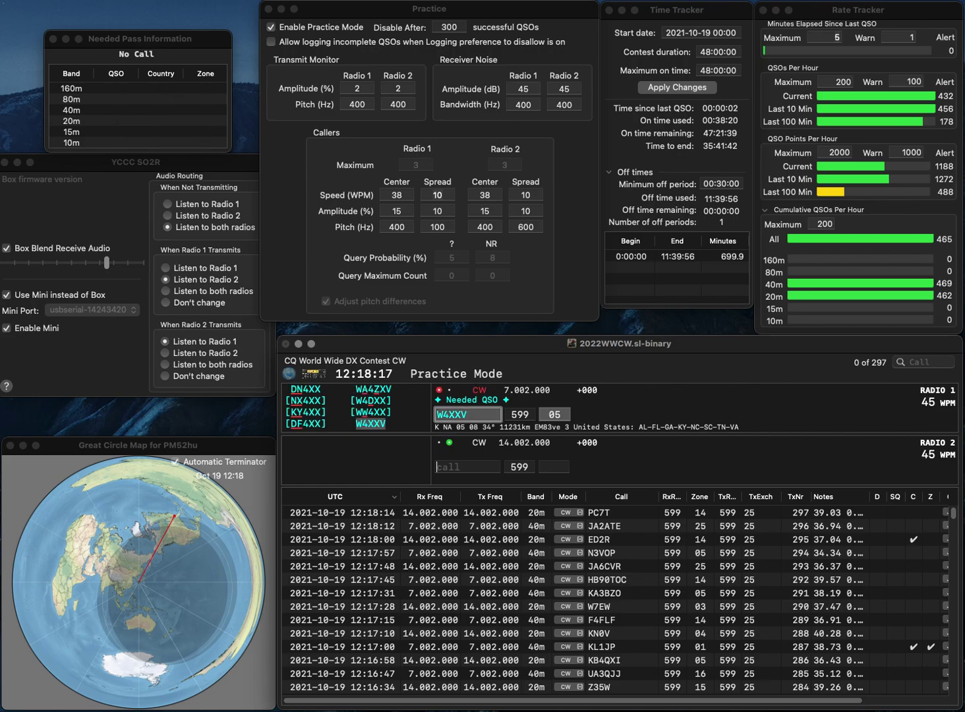
left_click(467, 466)
type("N7MZW")
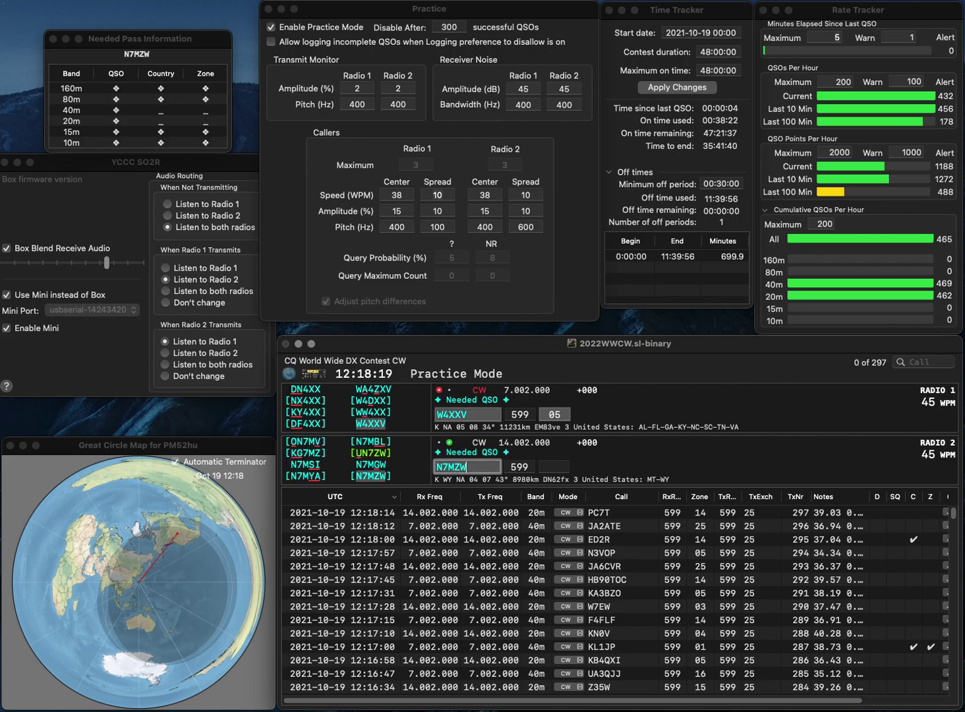
key("Return")
key("Return")
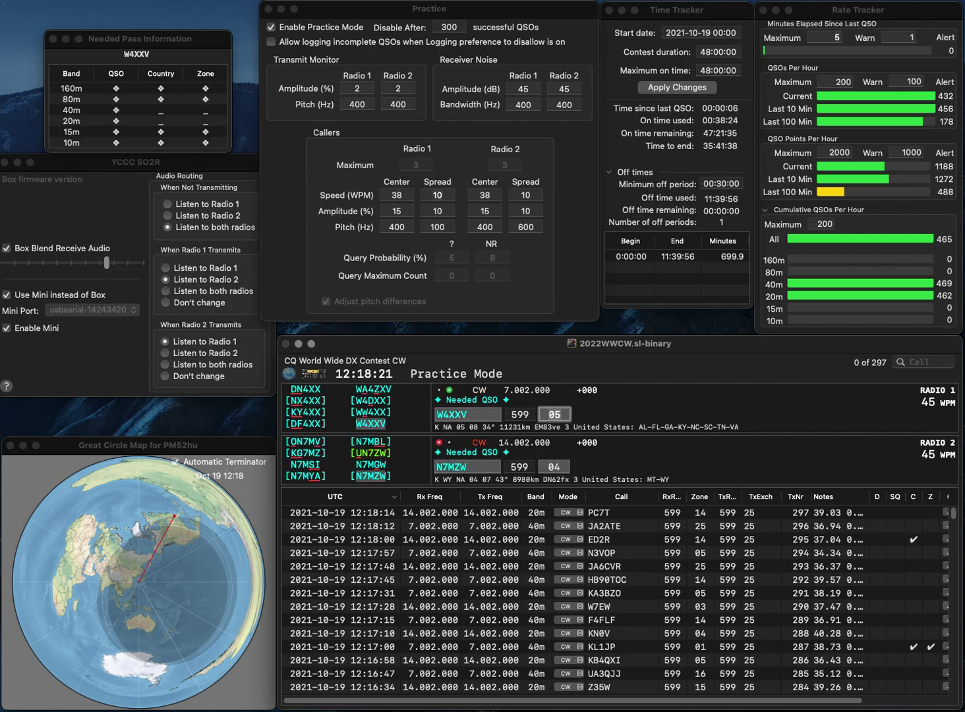
key("Return")
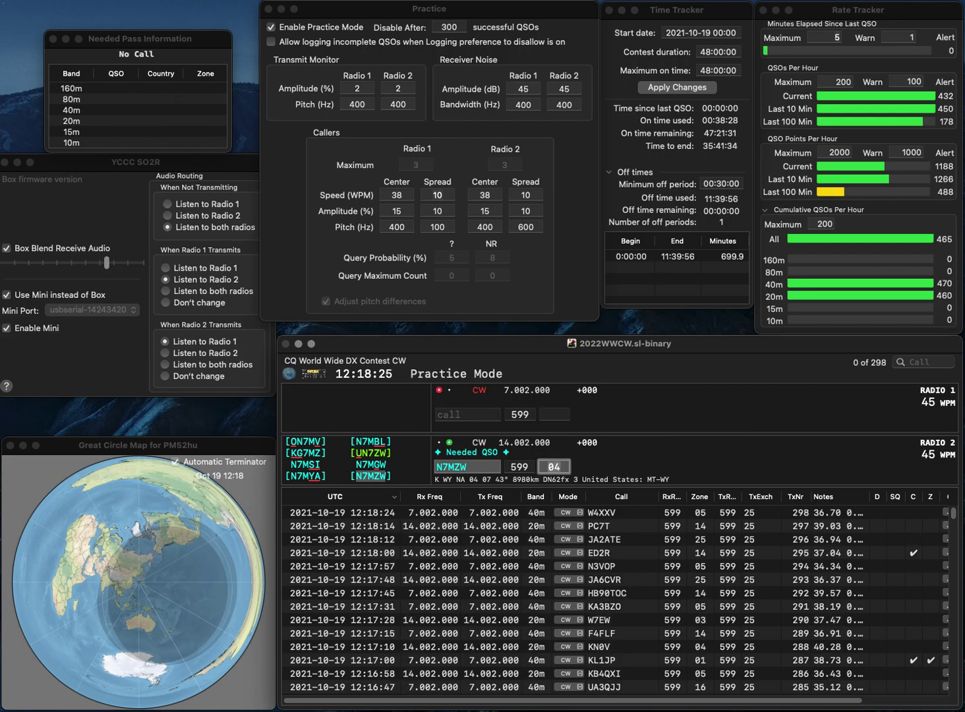
key("Return")
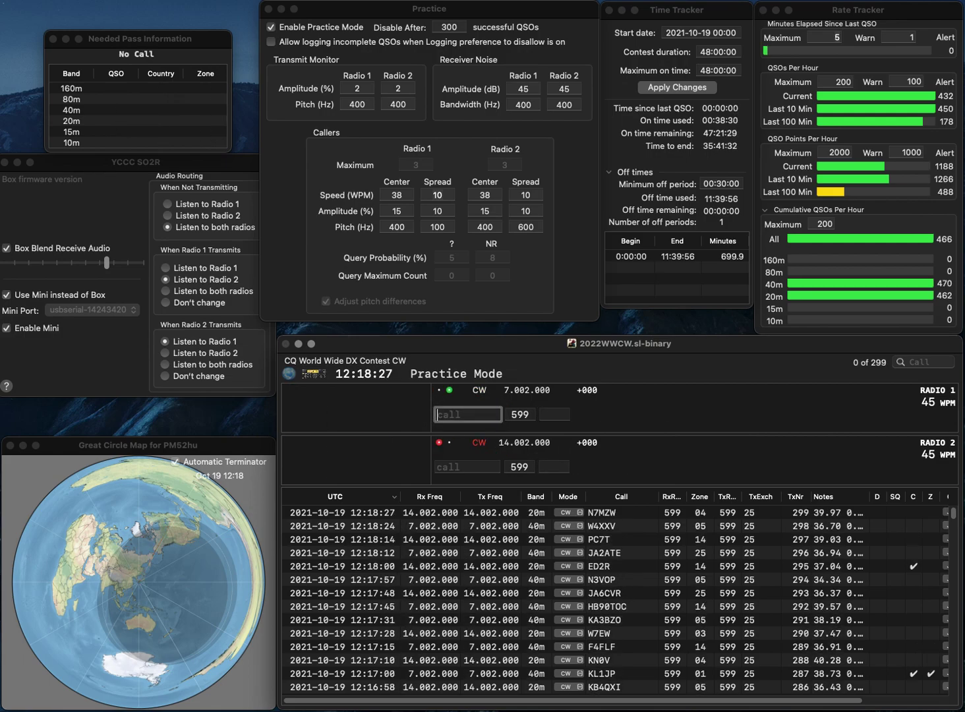
Step: Answer the Radio 1 caller with the call SM7CBS
type("SM7CD")
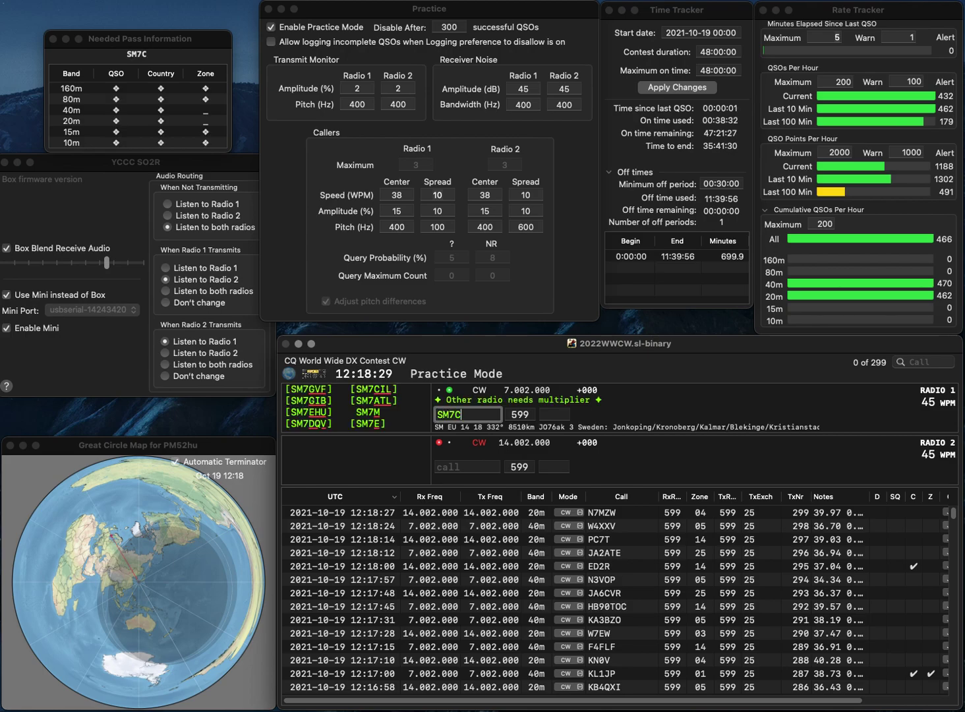
key("BackSpace")
type("BS")
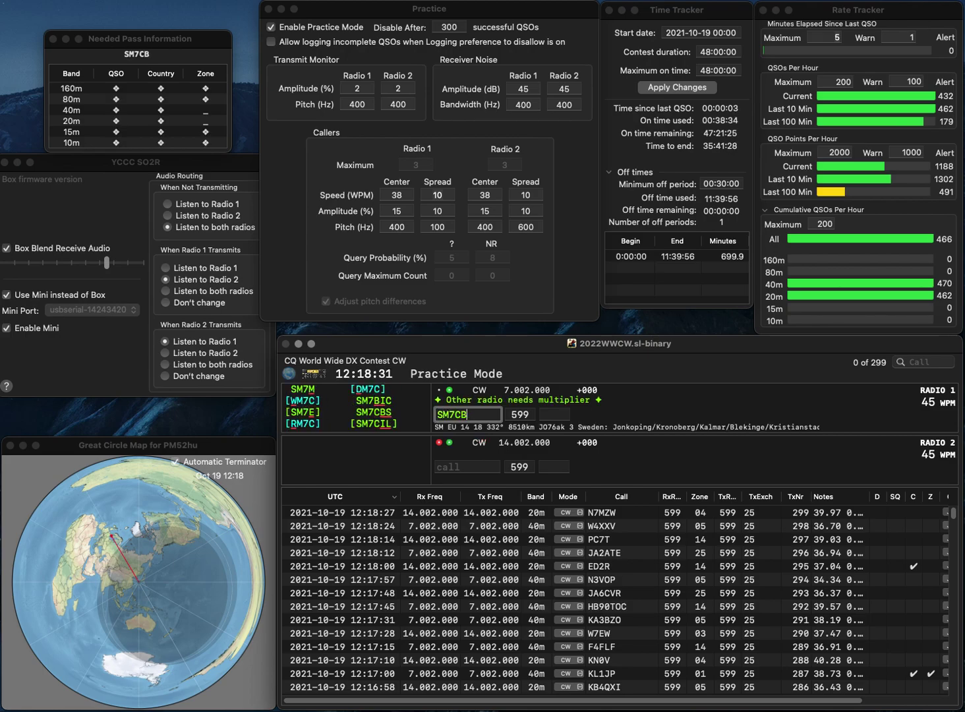
key("Return")
Step: Enter KBJRX for the Radio 2 caller, correct it to KD4JRX and answer with it
type("KBJRX")
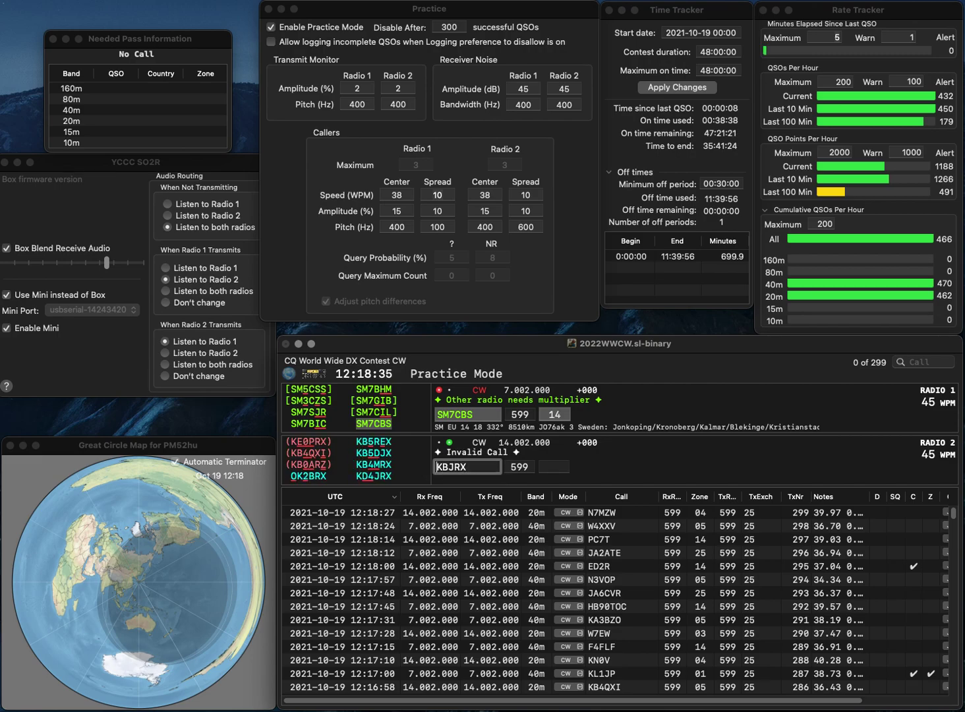
key("Right")
key("Right")
key("BackSpace")
type("D4")
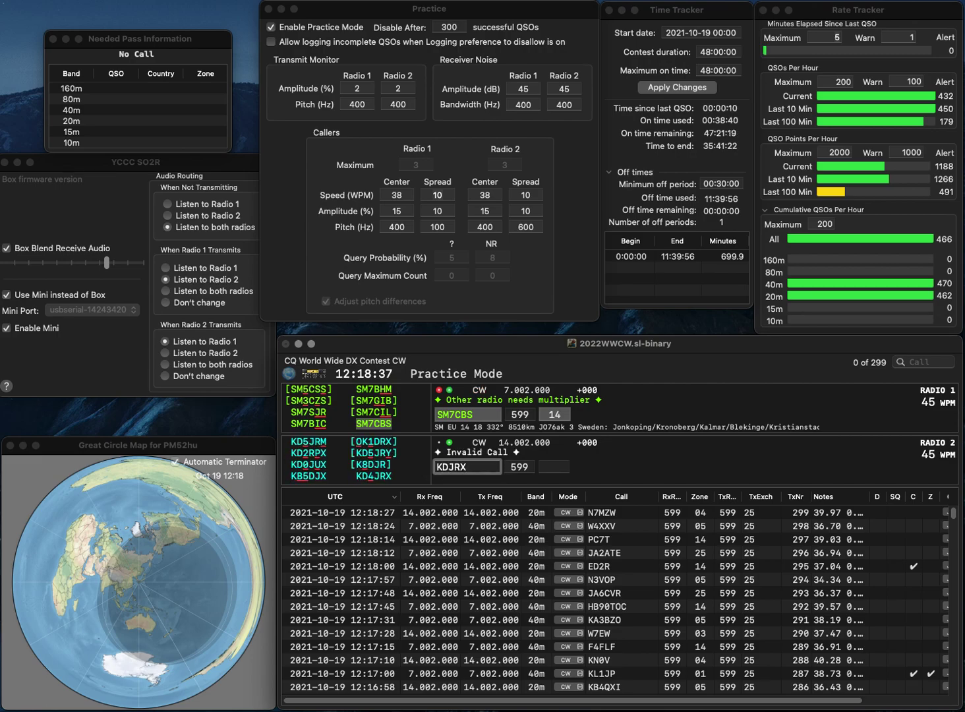
key("Return")
Step: Log SM7CBS on Radio 1 with zone 14 and turn off practice mode
key("Tab")
key("Return")
key("Tab")
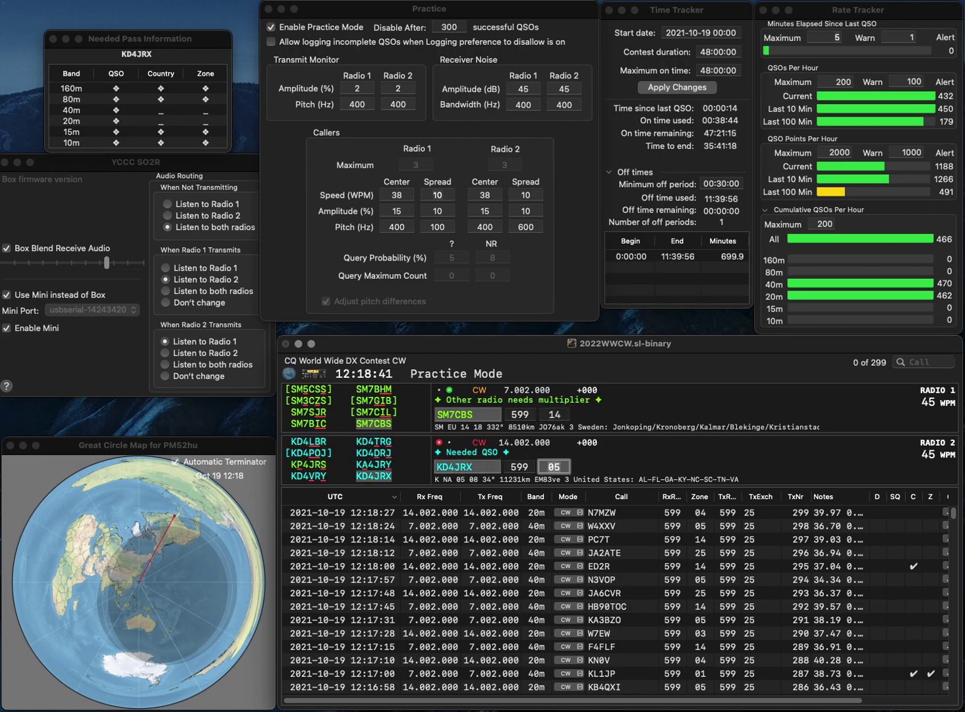
left_click(270, 27)
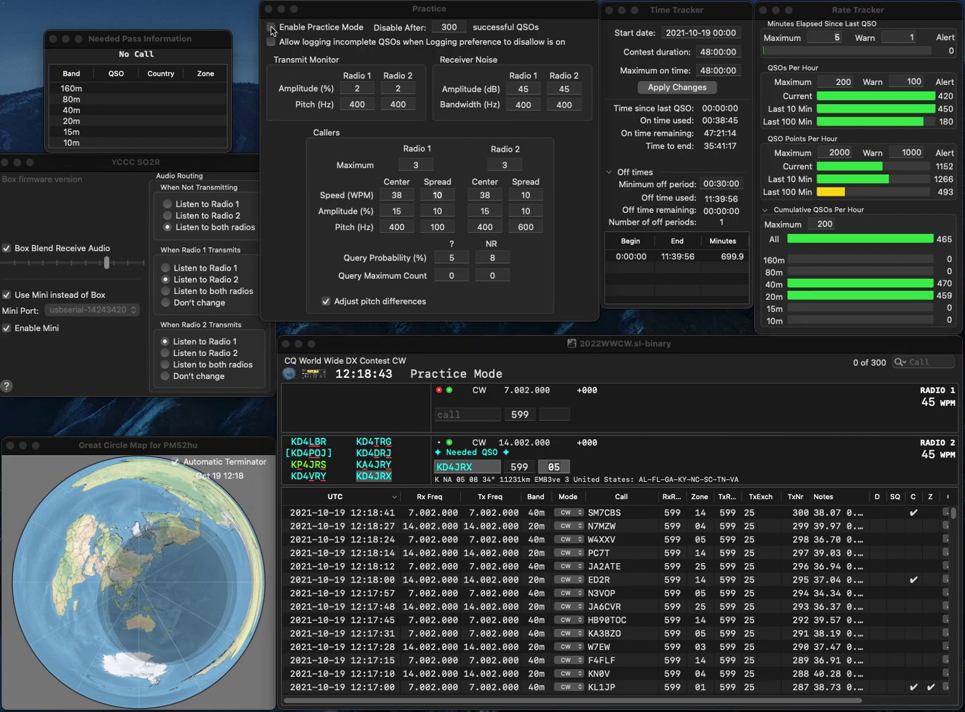